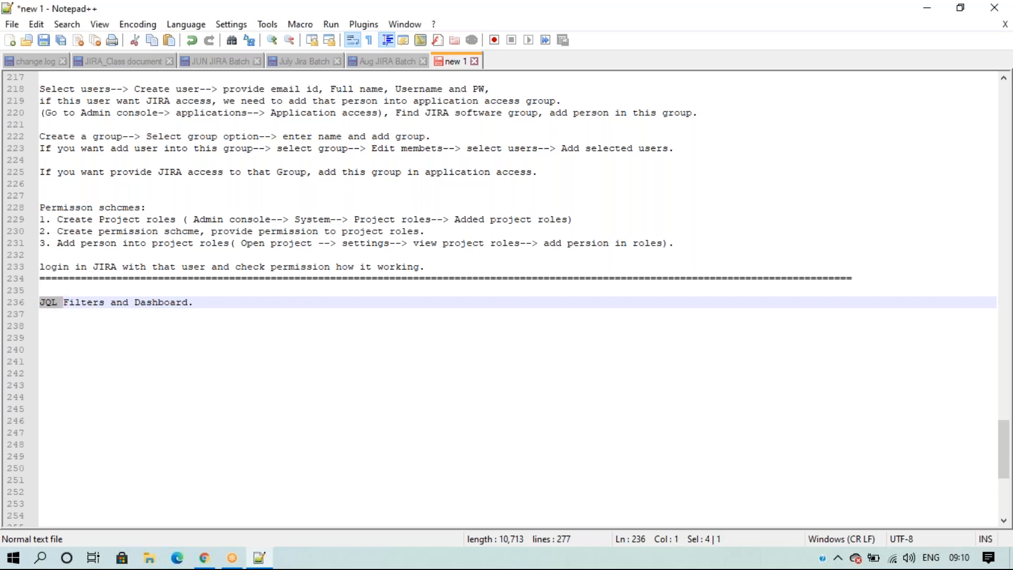
click(85, 324)
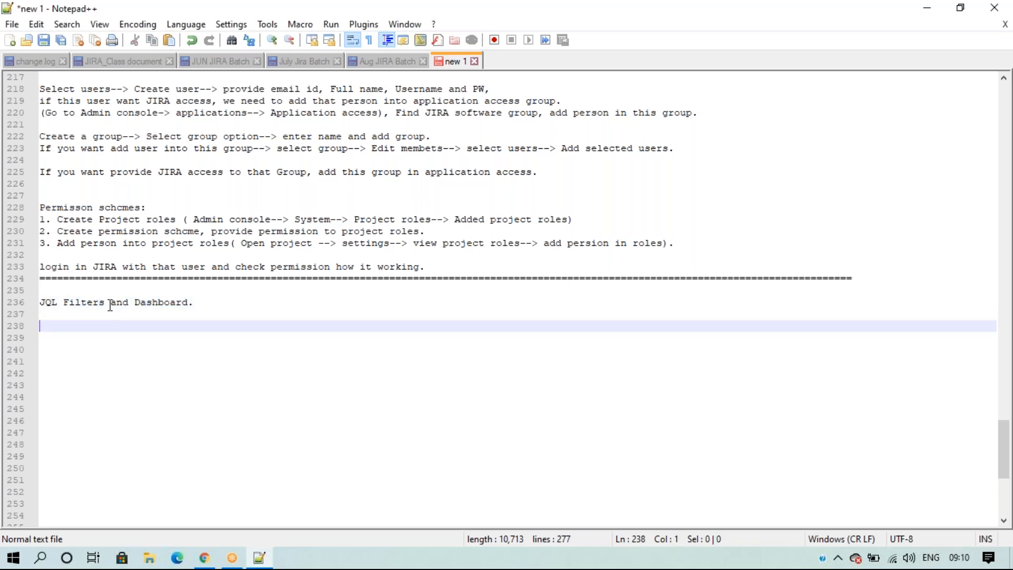
drag(109, 304, 24, 305)
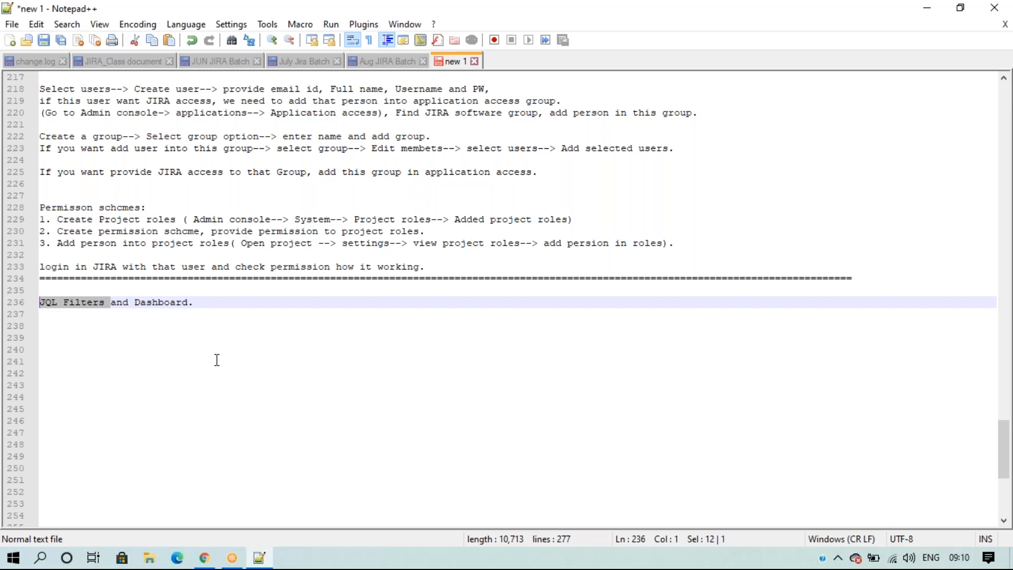
click(186, 370)
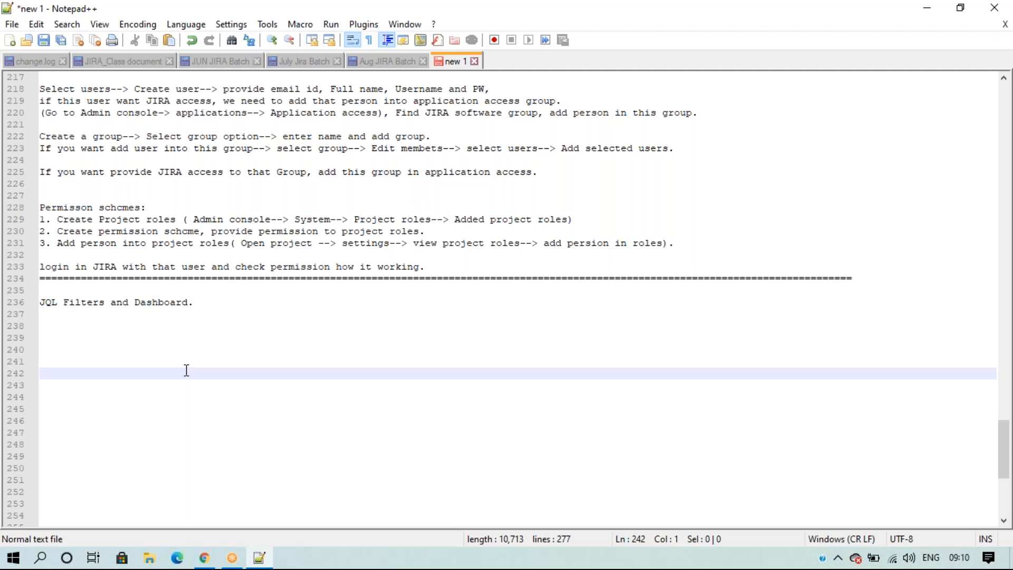
click(40, 326)
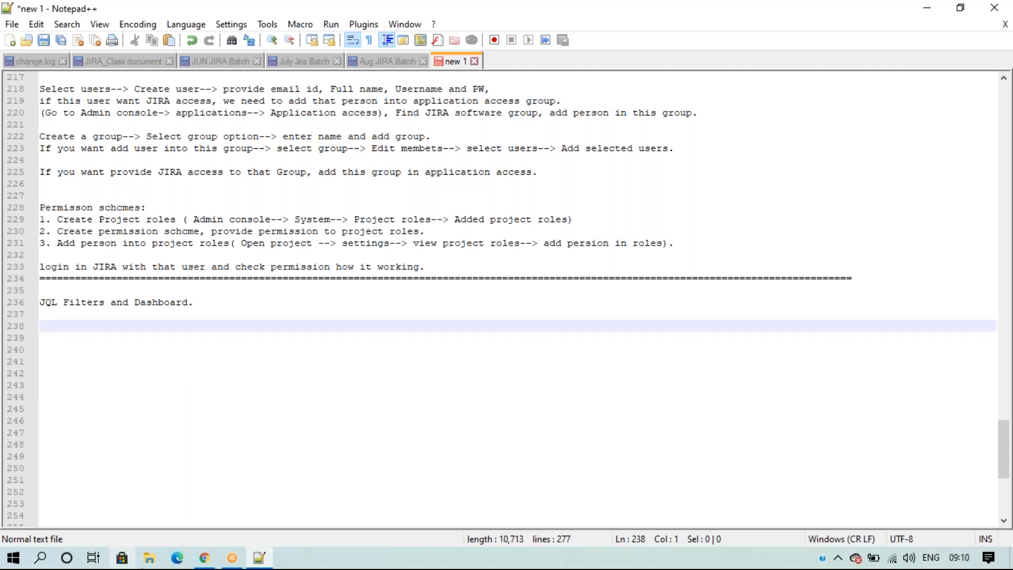
Switch to Jira in Chrome, open the backlog of the Scrum project and expand the project sidebar.
click(204, 558)
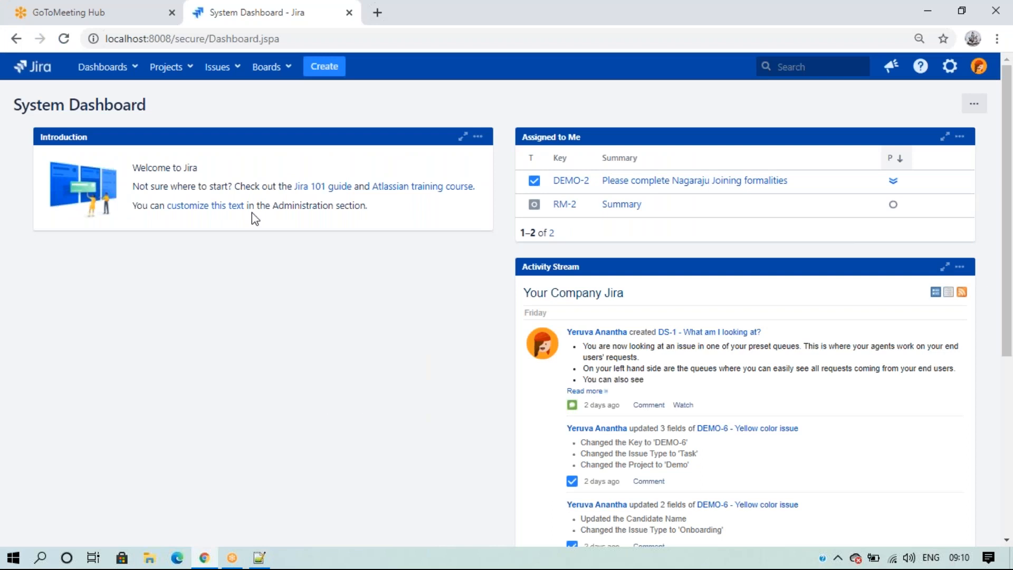
click(179, 67)
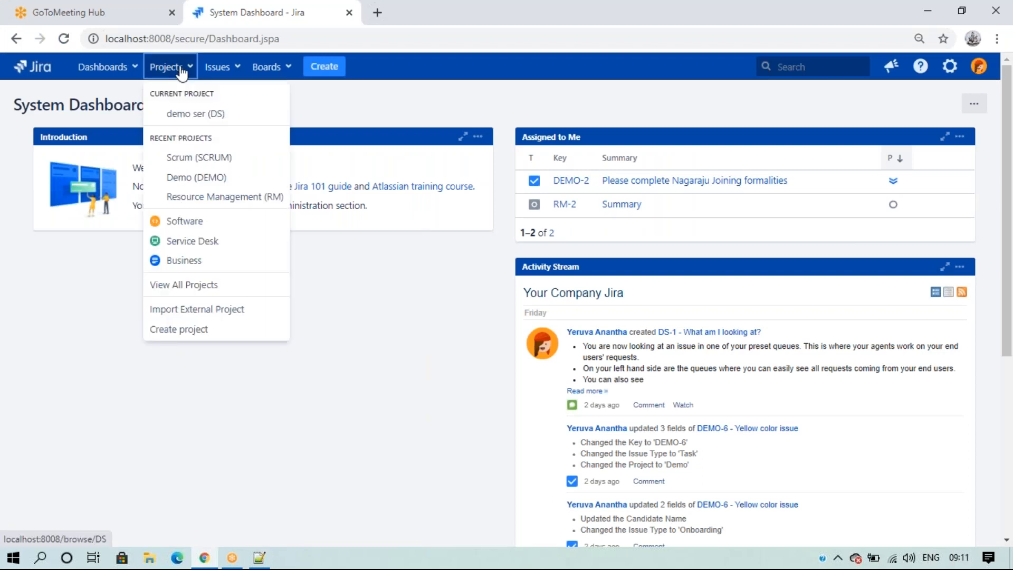
click(182, 164)
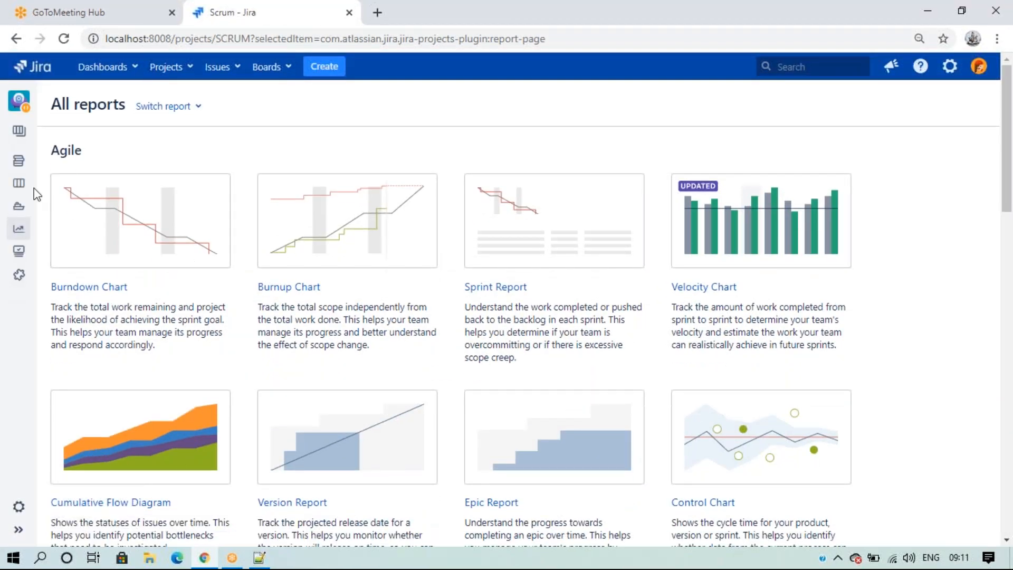
mouse_move(12, 134)
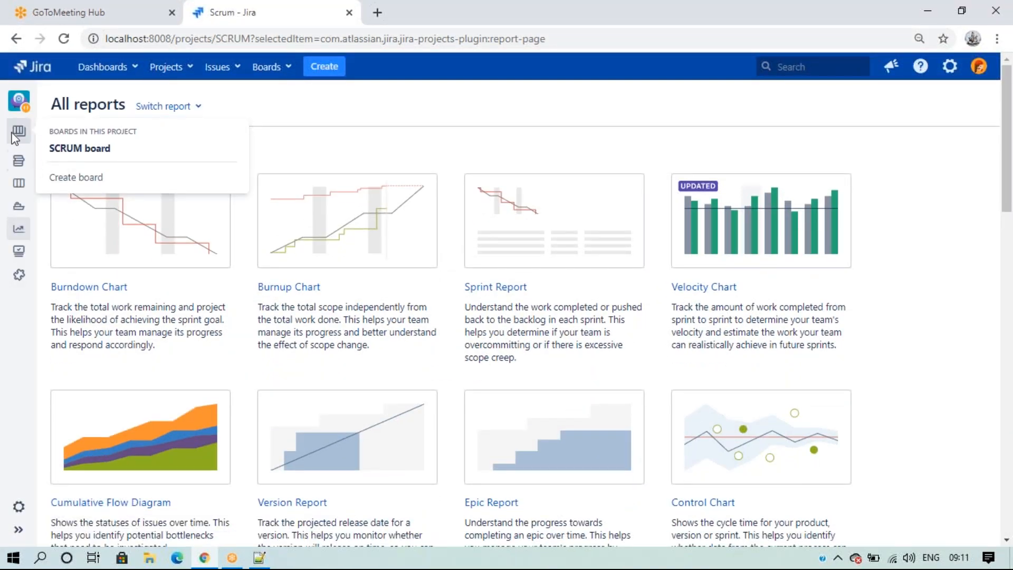
click(18, 164)
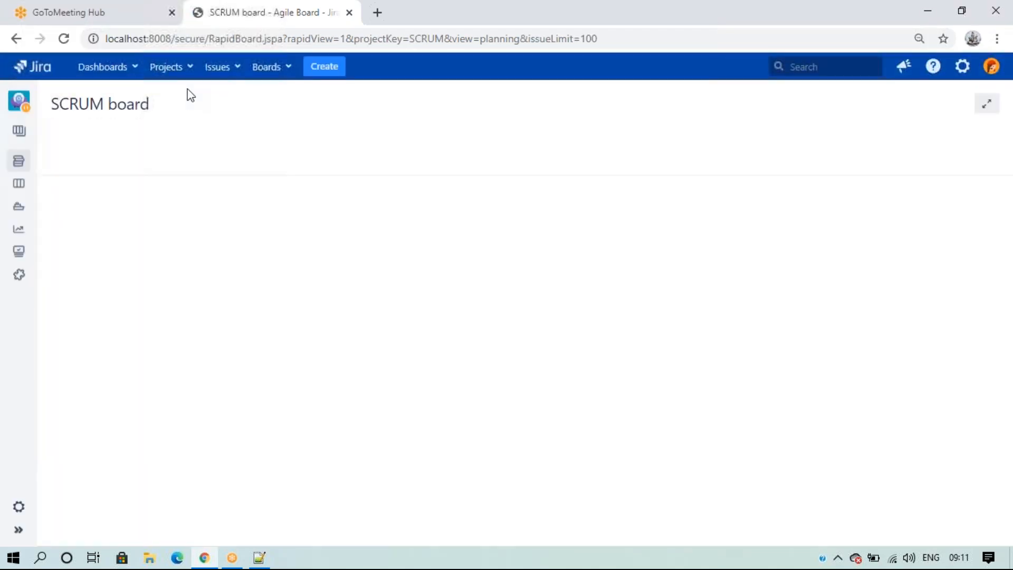
click(19, 530)
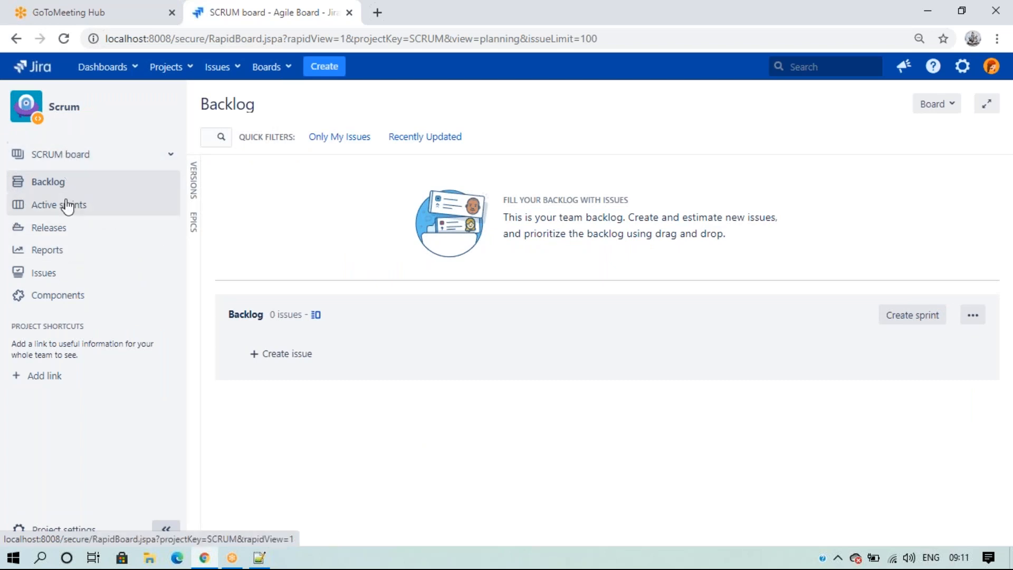
Open the Scrum project's reports and look through the Agile, Issue analysis and remaining report categories.
click(85, 252)
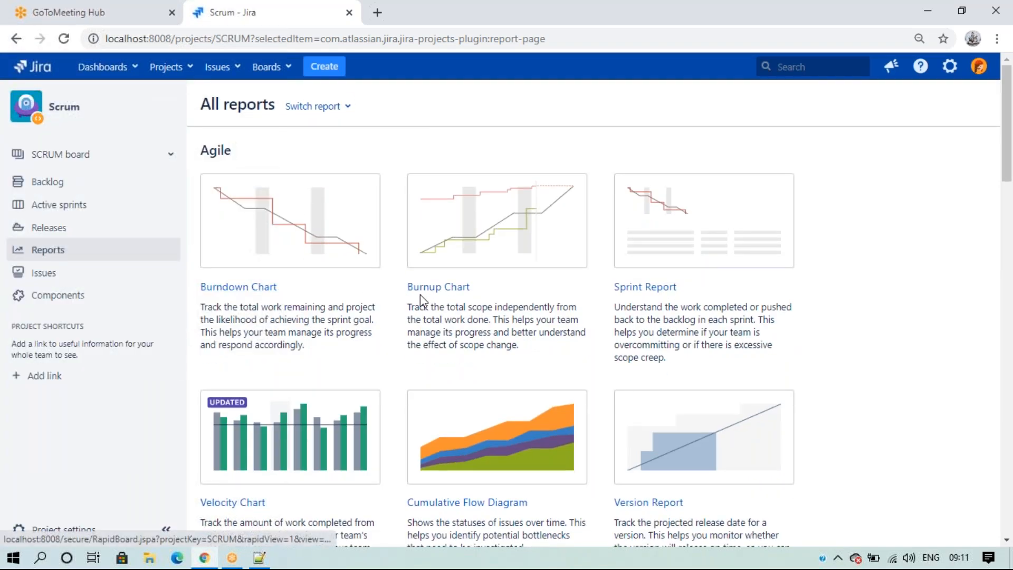
scroll(690, 290, down, 5)
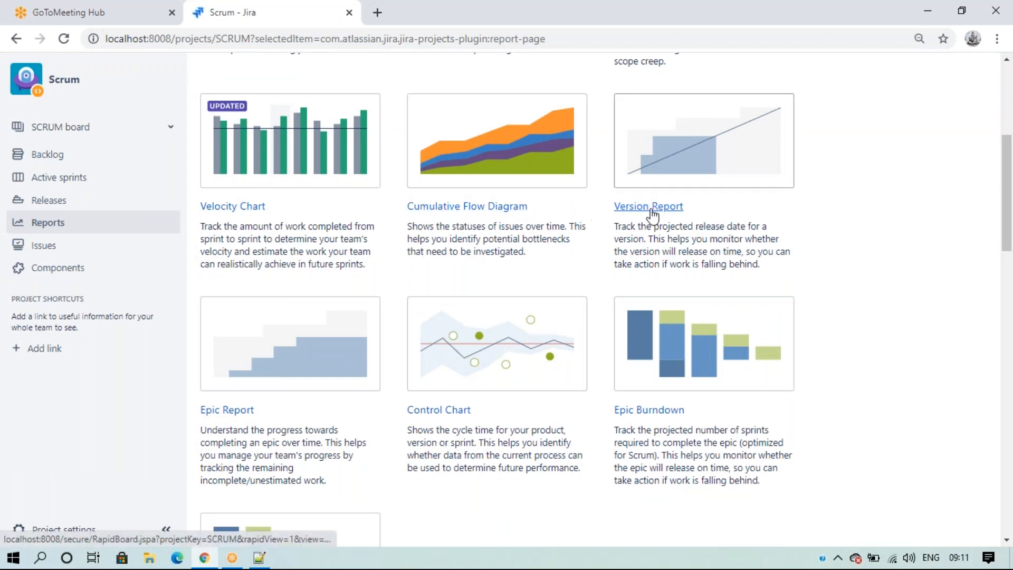
scroll(422, 292, down, 9)
scroll(380, 243, up, 14)
drag(238, 152, 206, 149)
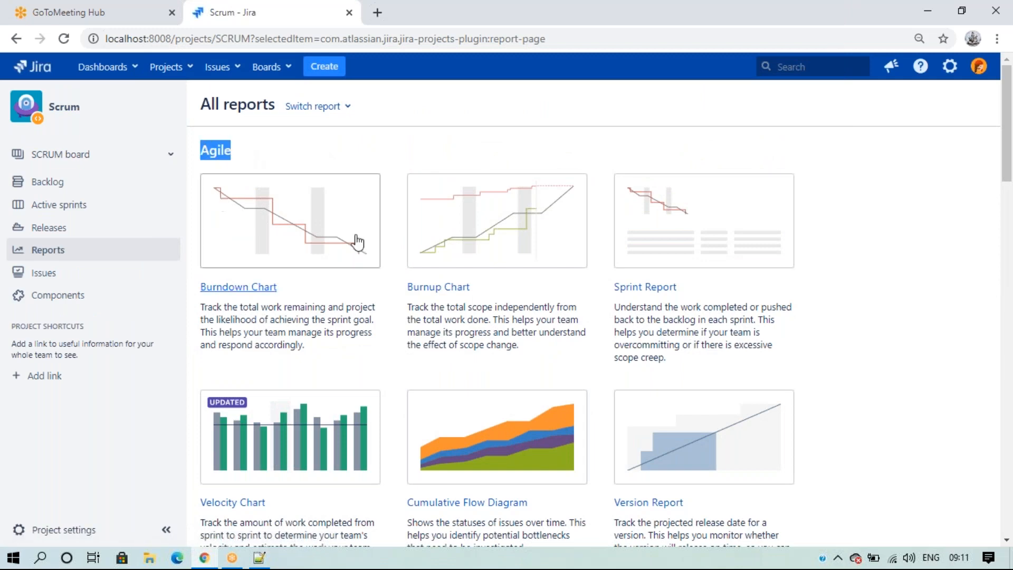
scroll(401, 285, down, 4)
scroll(399, 286, down, 10)
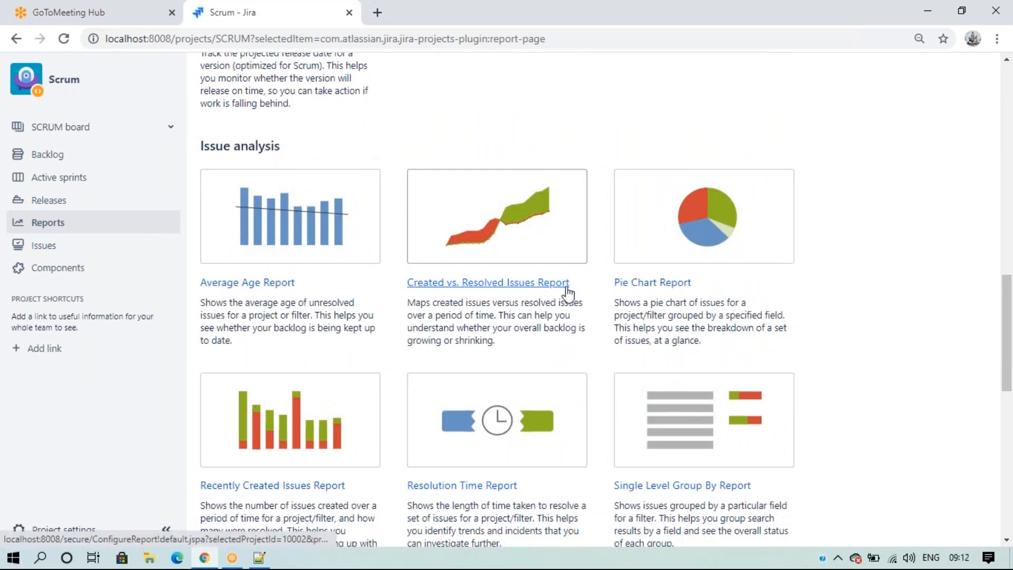
scroll(726, 287, down, 4)
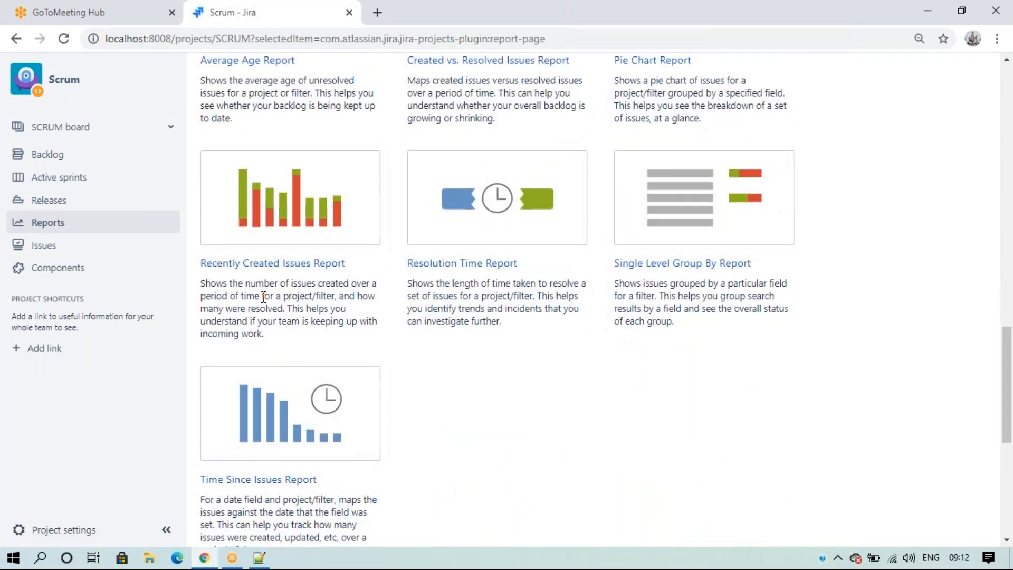
scroll(470, 283, down, 5)
scroll(470, 282, up, 15)
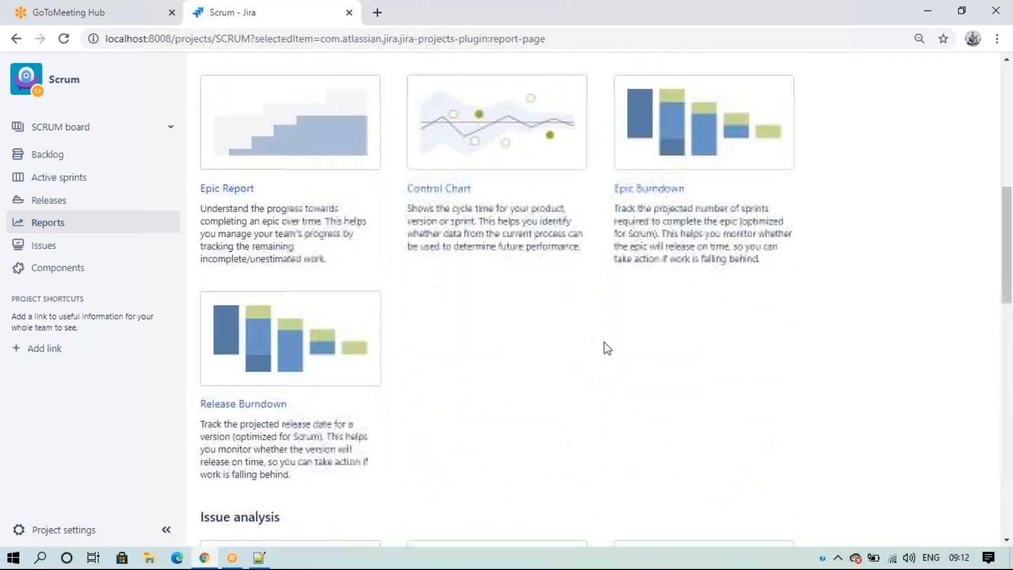
Open the Resource Management project's reports and look through its available report types.
click(168, 67)
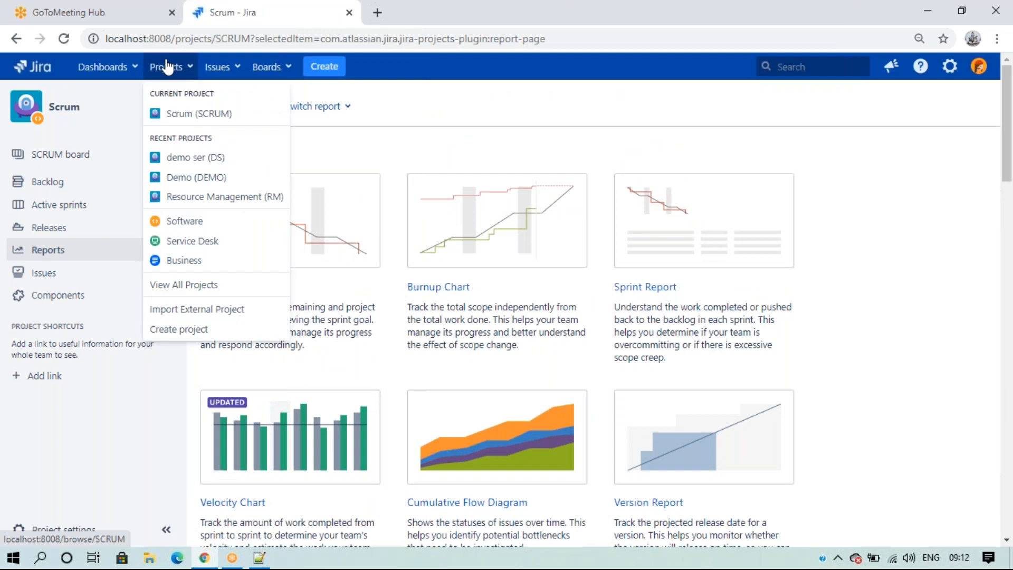
click(255, 198)
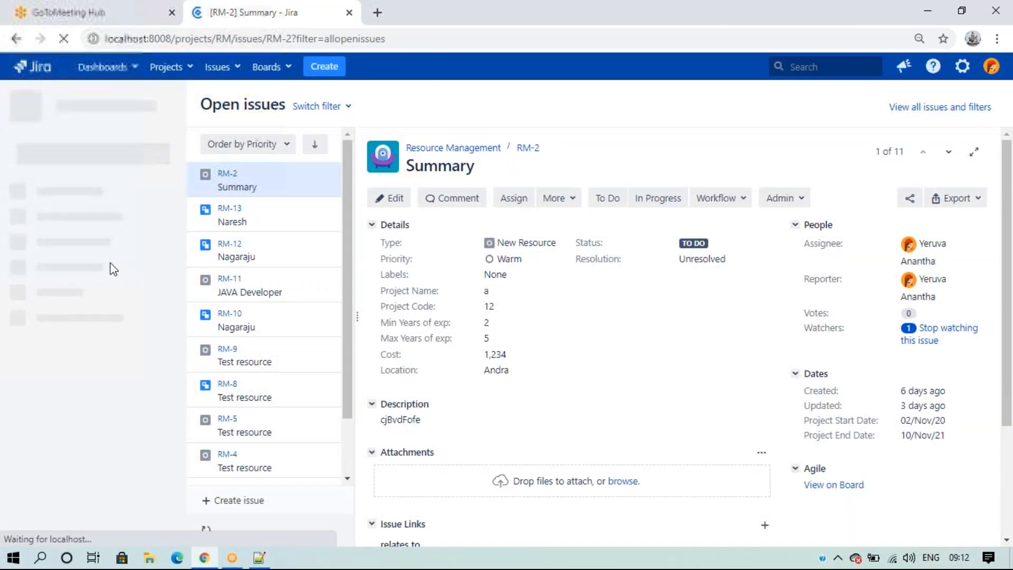
click(51, 203)
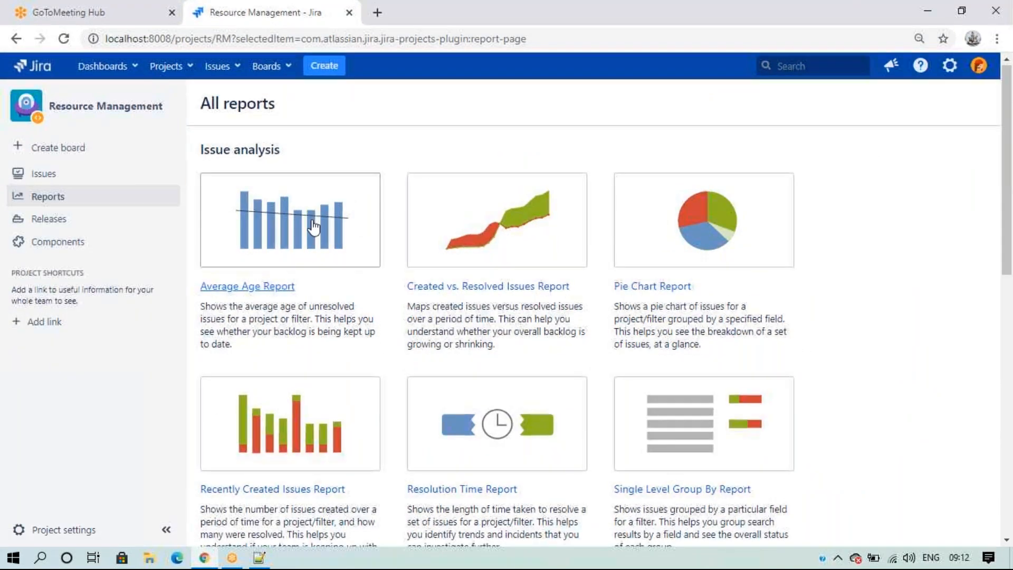
scroll(316, 211, down, 10)
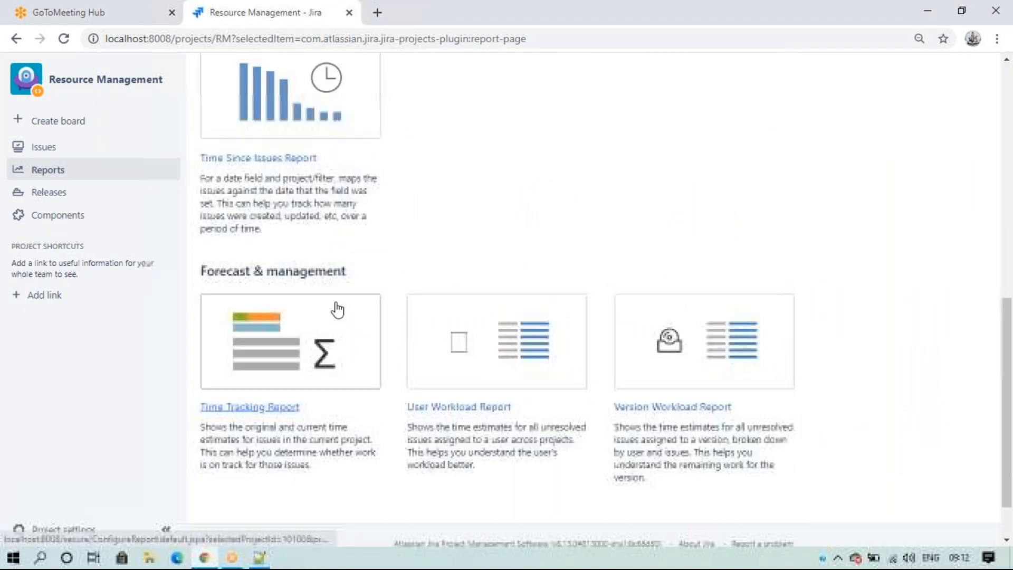
scroll(335, 310, up, 10)
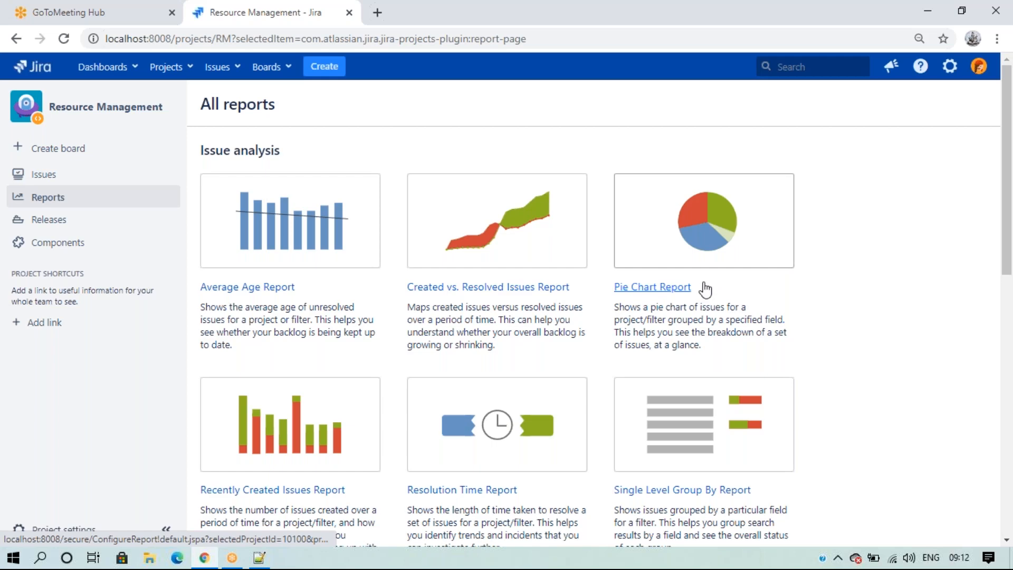
scroll(713, 438, down, 4)
scroll(105, 442, up, 4)
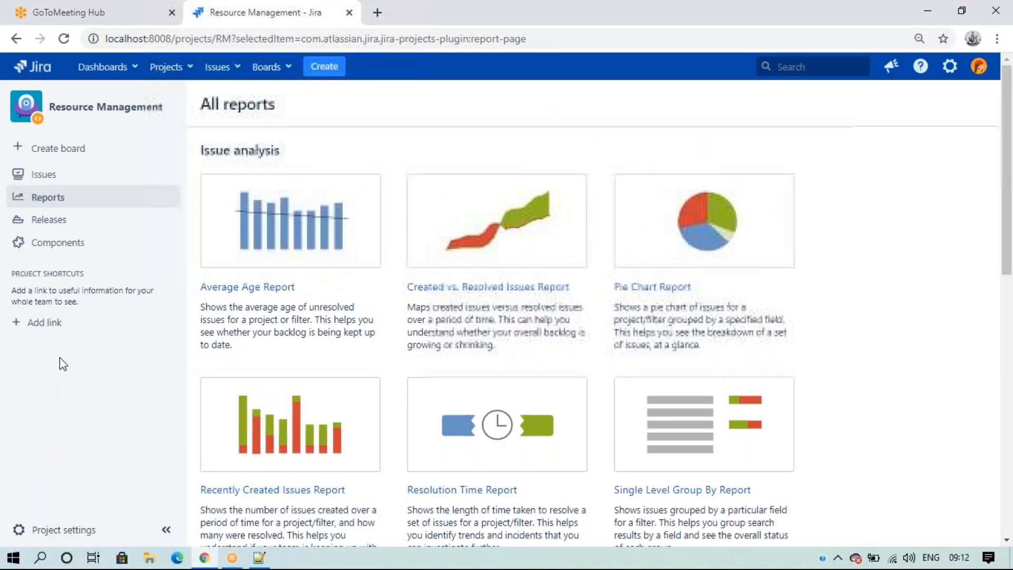
Generate a Pie Chart Report for Resource Management with Assignee as the statistic type and review the chart and data table.
click(682, 239)
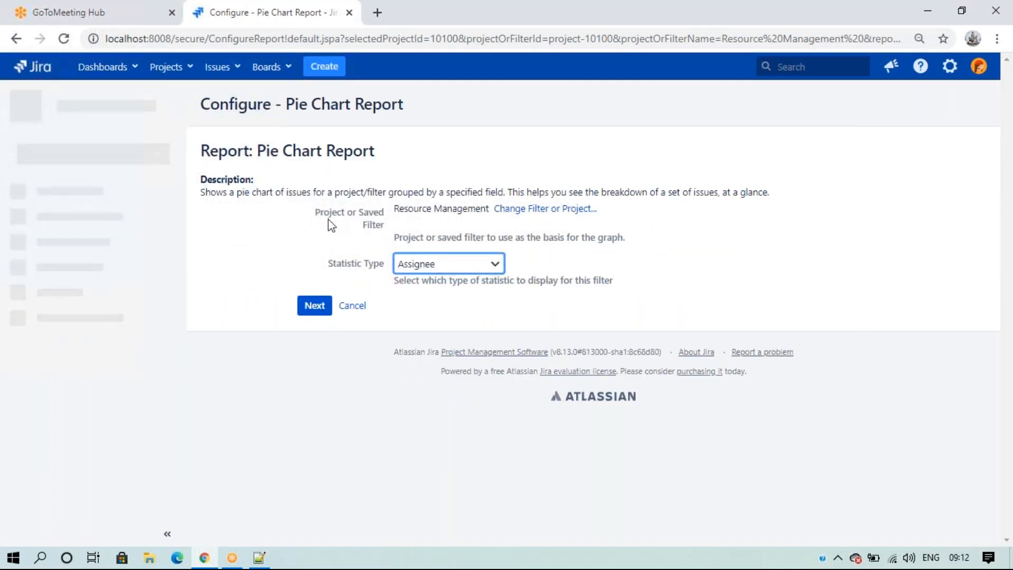
click(437, 264)
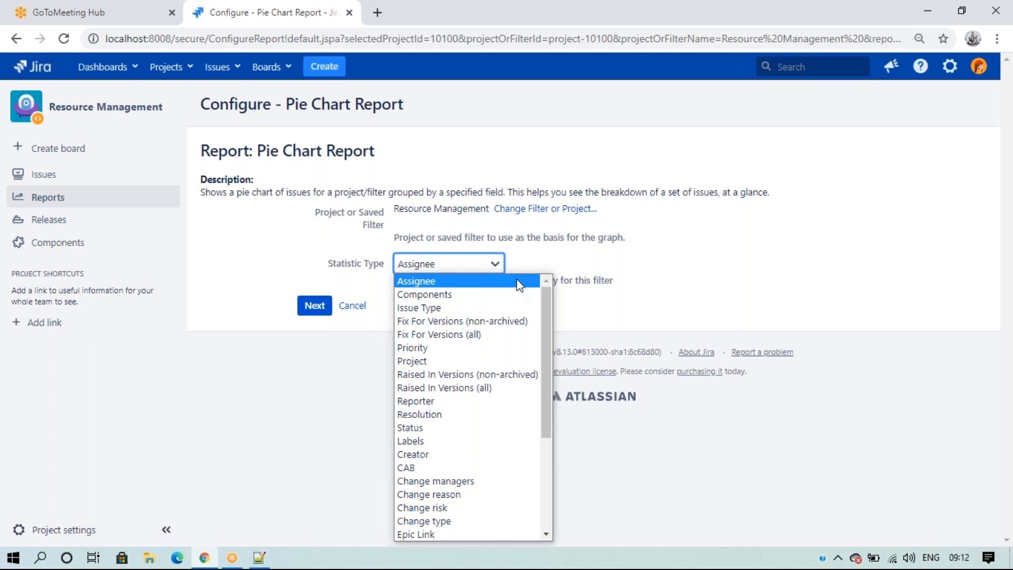
click(439, 281)
click(309, 309)
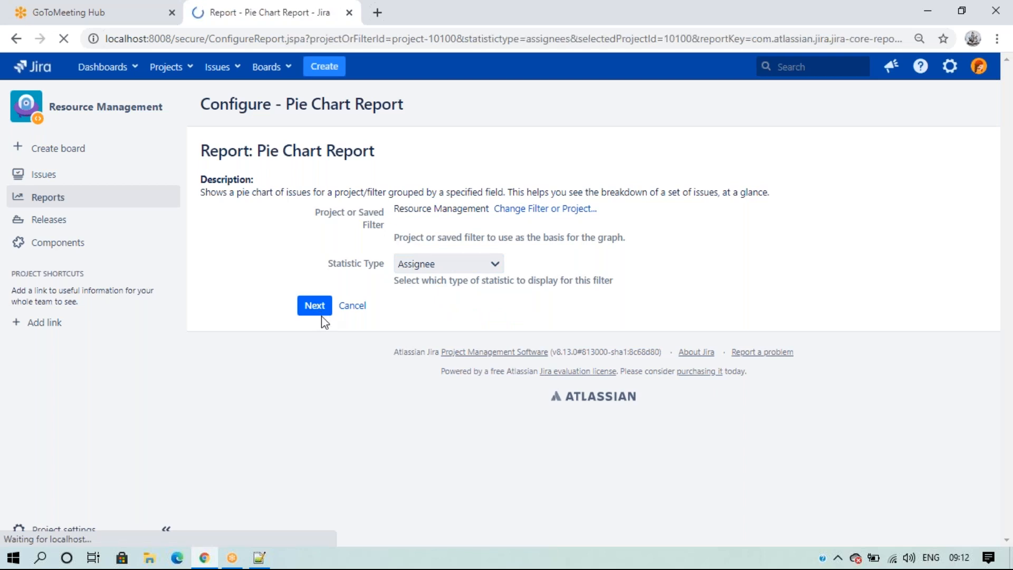
scroll(823, 319, down, 2)
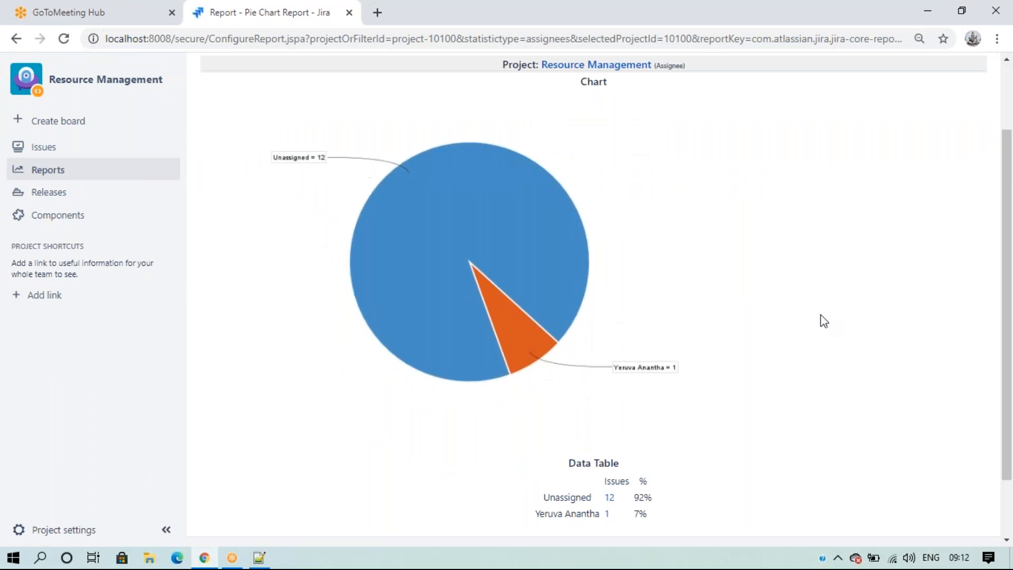
scroll(821, 319, down, 2)
scroll(590, 402, up, 2)
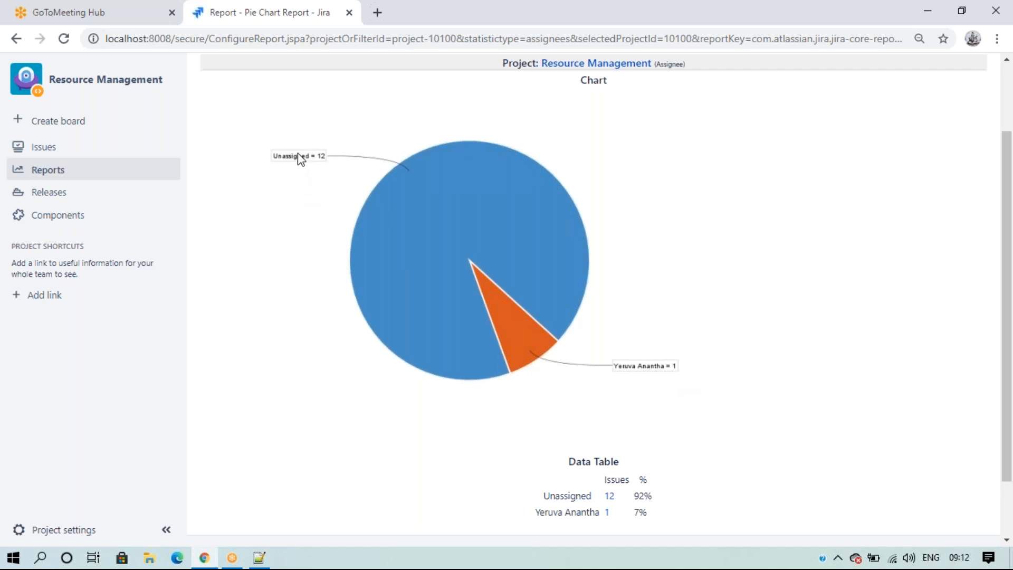
scroll(456, 343, up, 2)
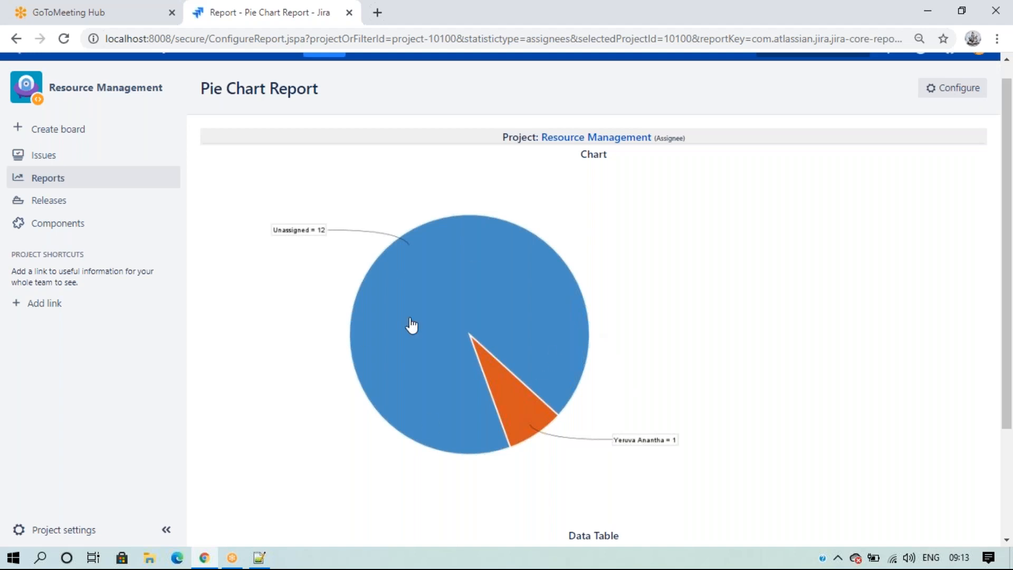
Return to the report configuration, generate the Pie Chart Report by Issue Type and examine its chart and data table.
click(15, 39)
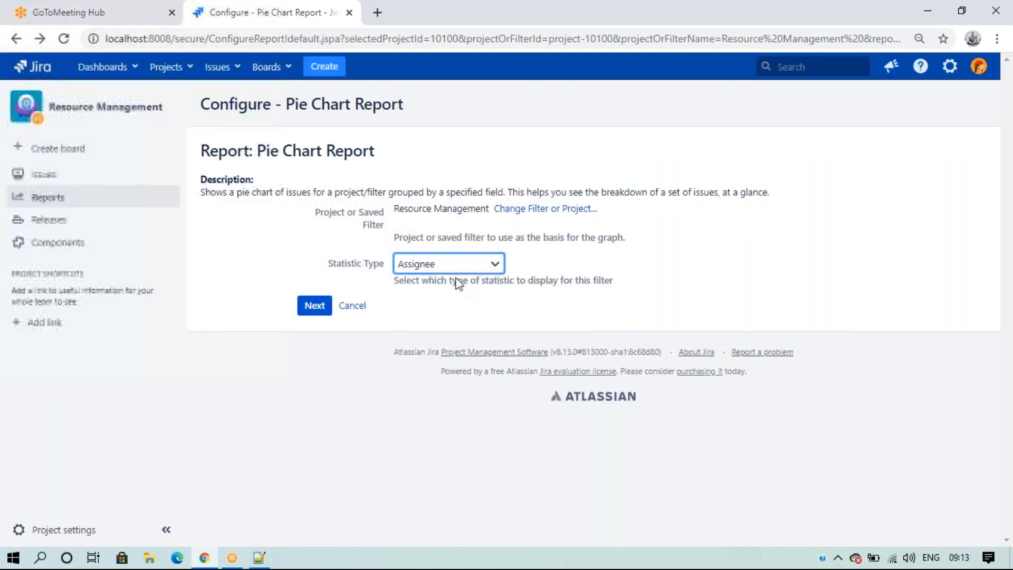
click(452, 266)
click(417, 310)
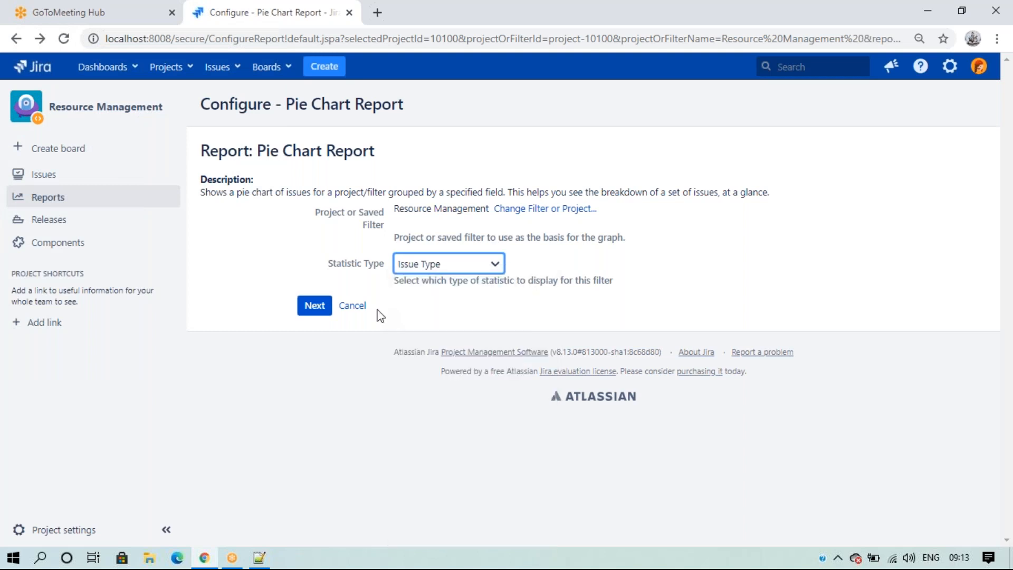
click(316, 311)
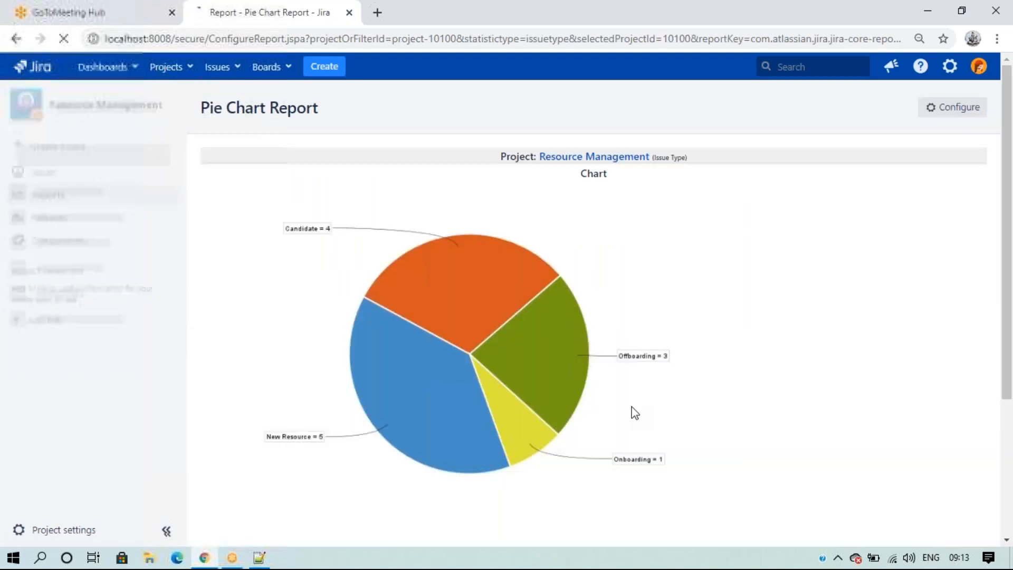
scroll(791, 403, down, 1)
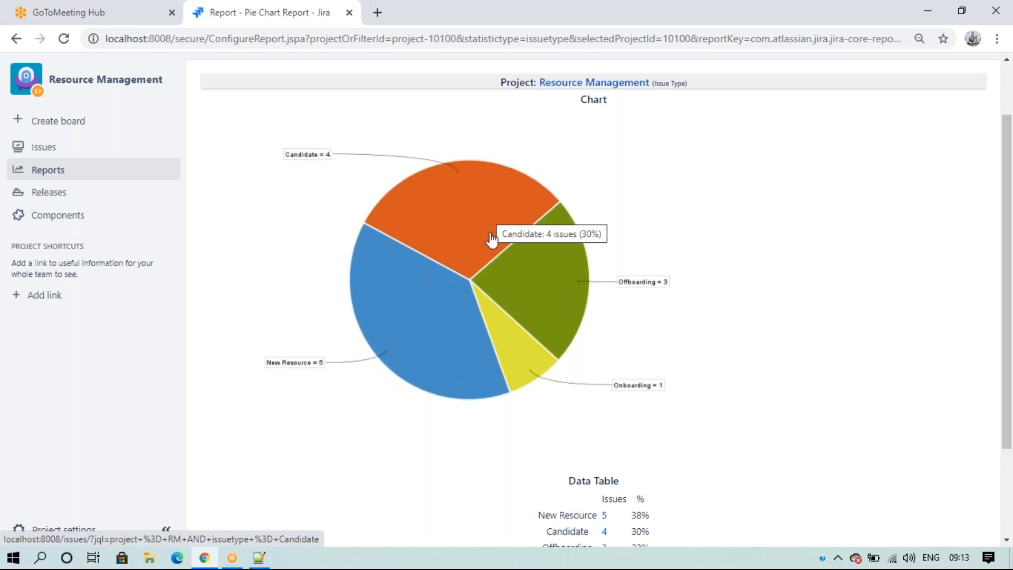
scroll(528, 296, down, 2)
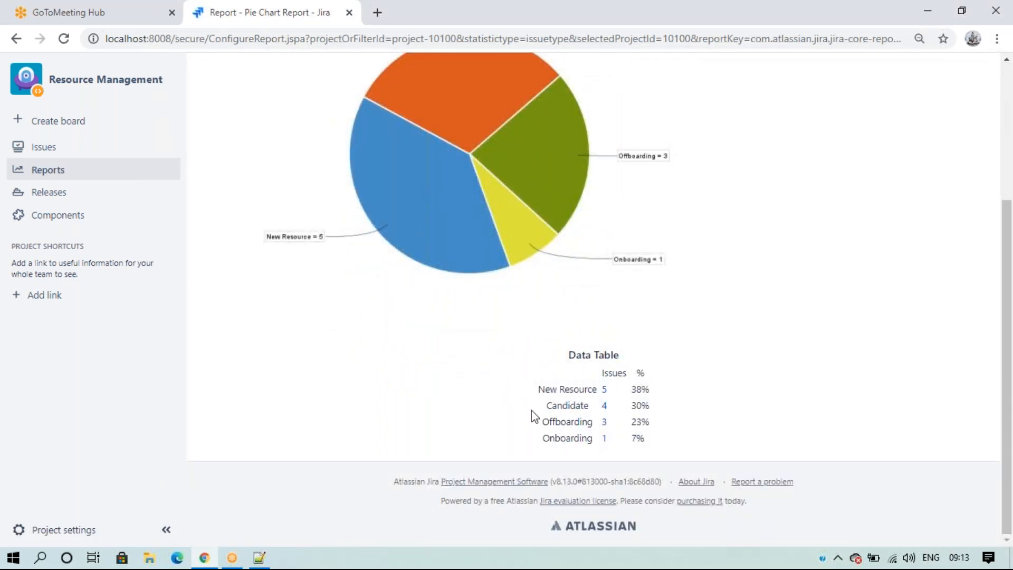
drag(527, 389, 637, 390)
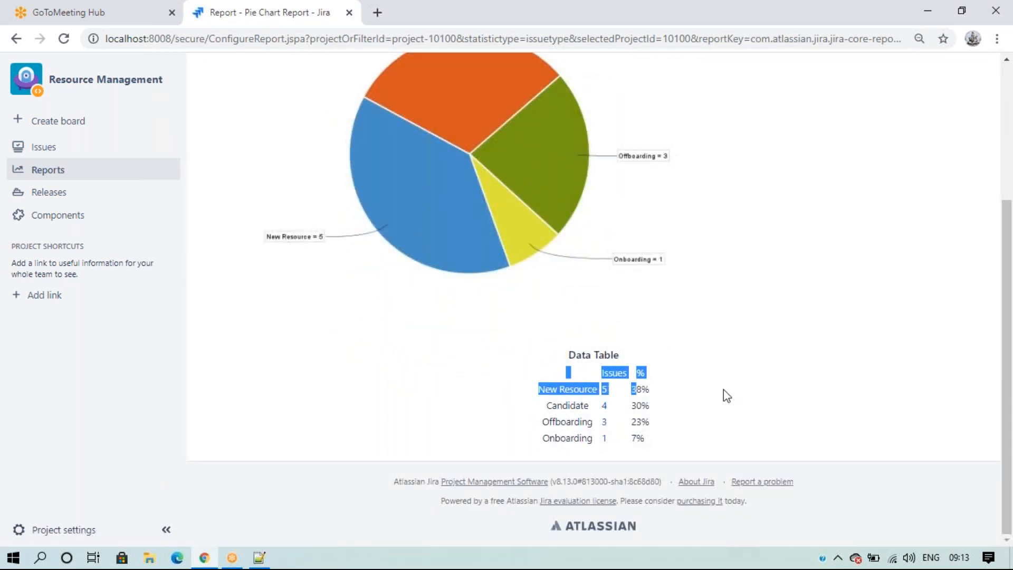
click(724, 391)
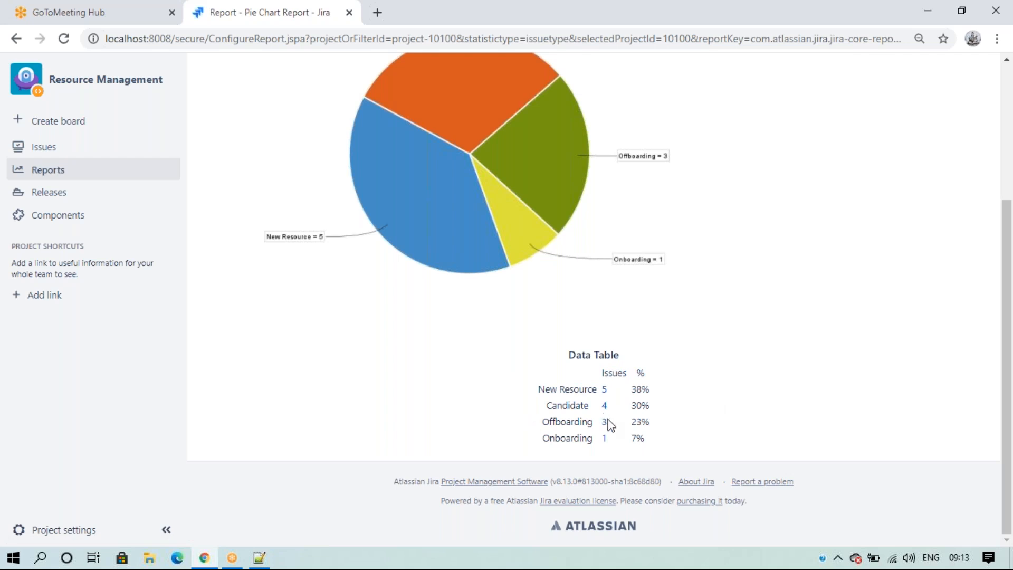
Reopen the Pie Chart Report configuration, review the statistic types, cancel it and look over the Resource Management project's available reports.
scroll(691, 445, up, 3)
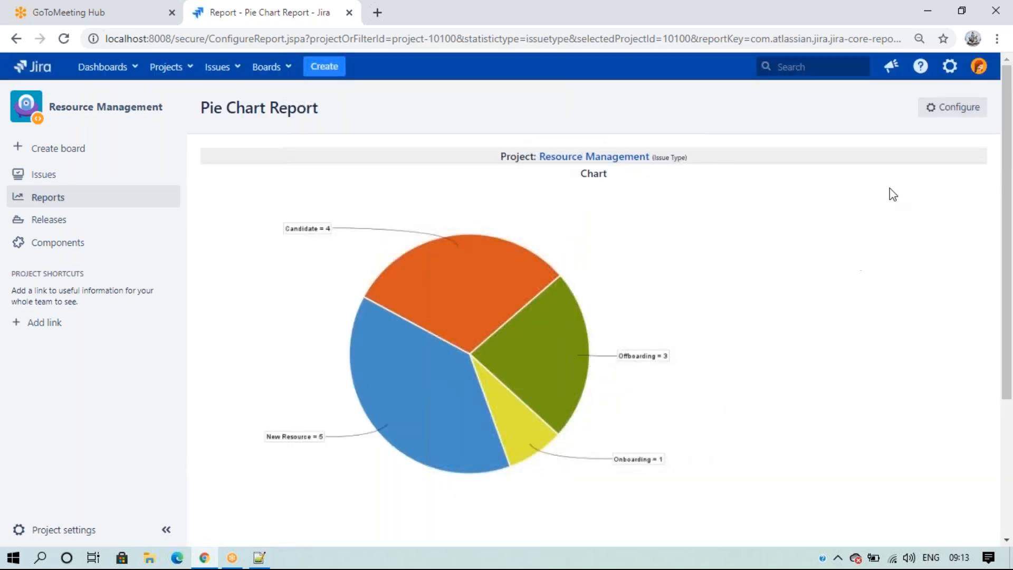
click(954, 119)
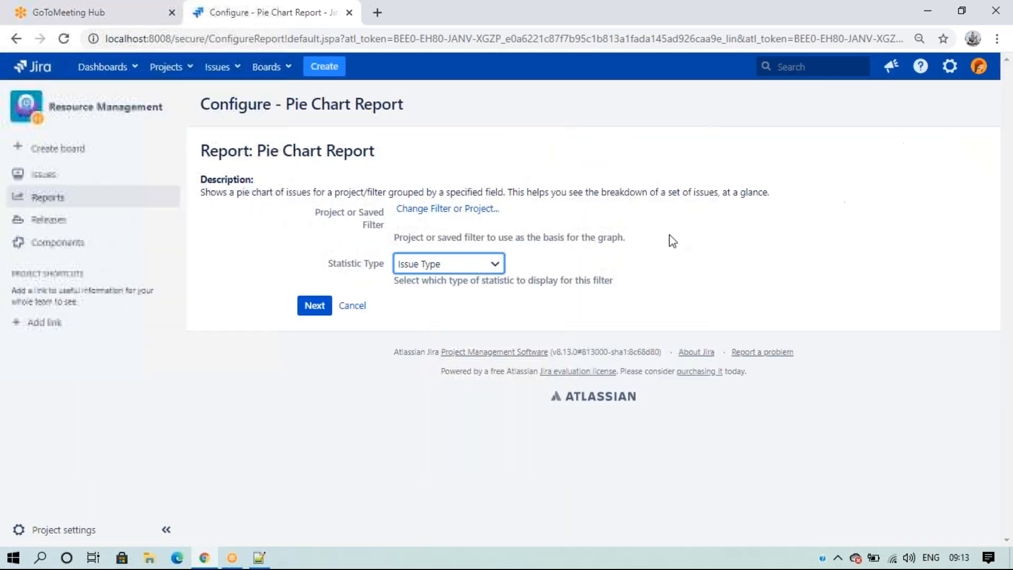
click(457, 262)
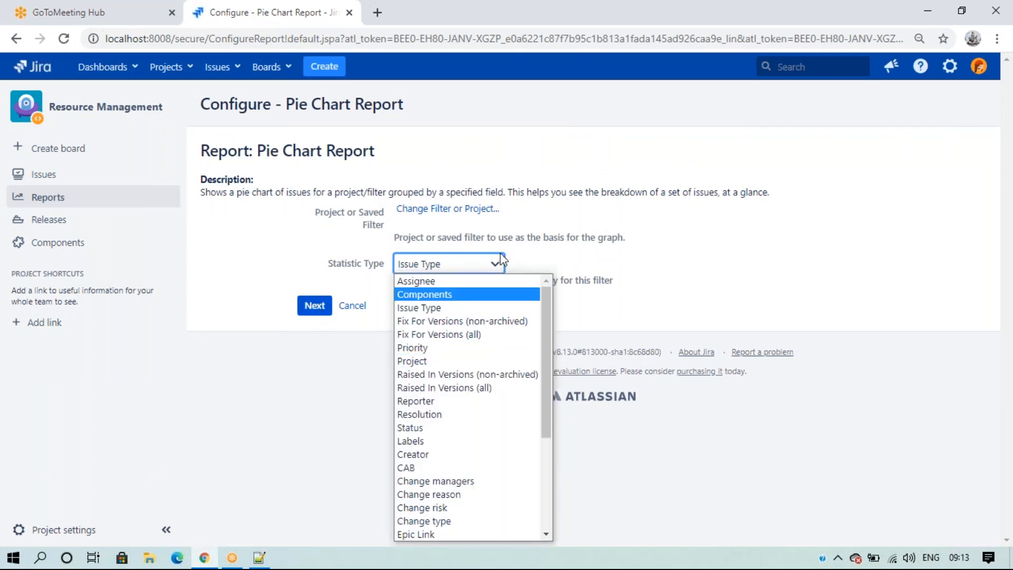
click(705, 277)
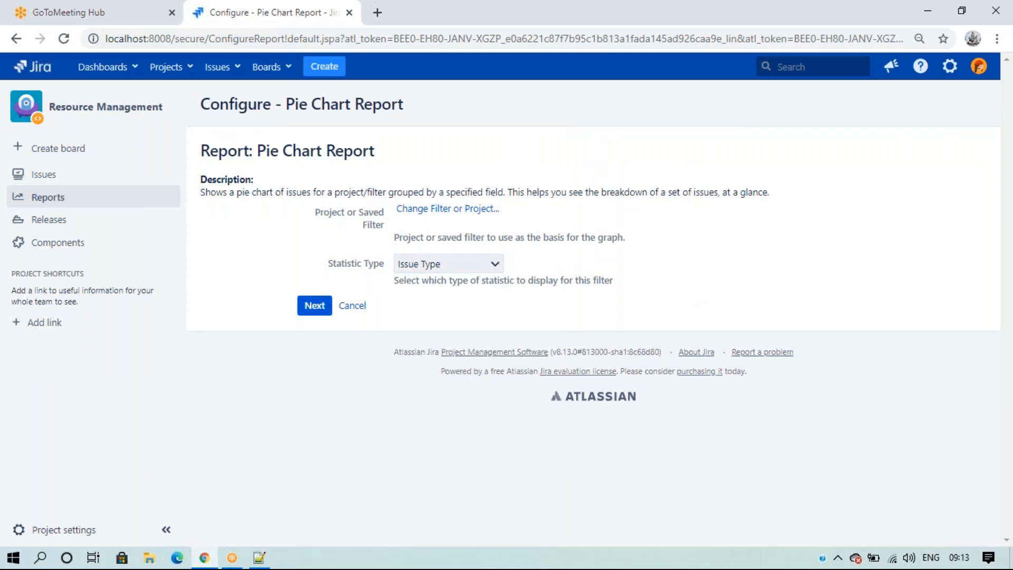
click(354, 306)
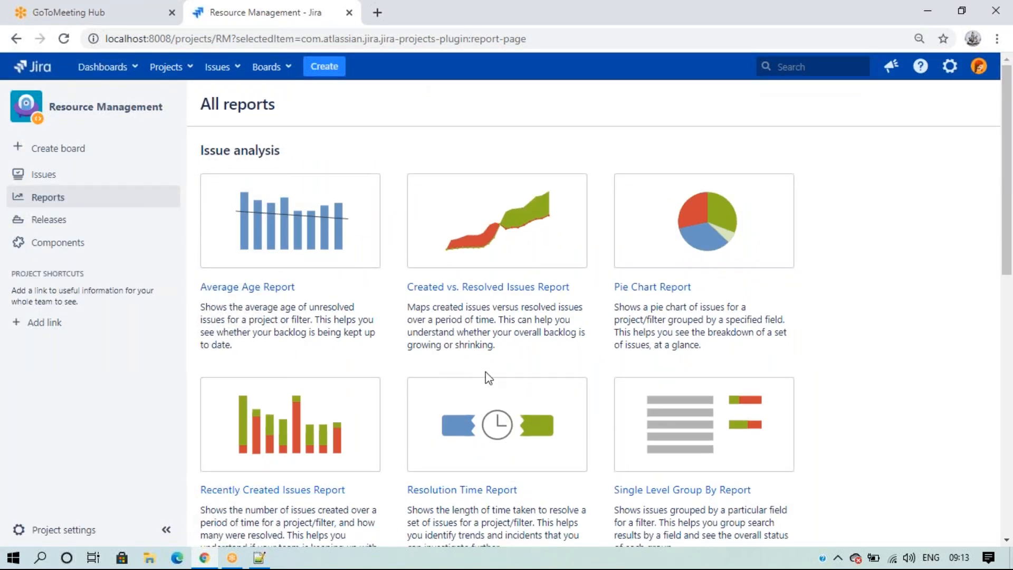
scroll(488, 376, down, 3)
scroll(429, 416, up, 3)
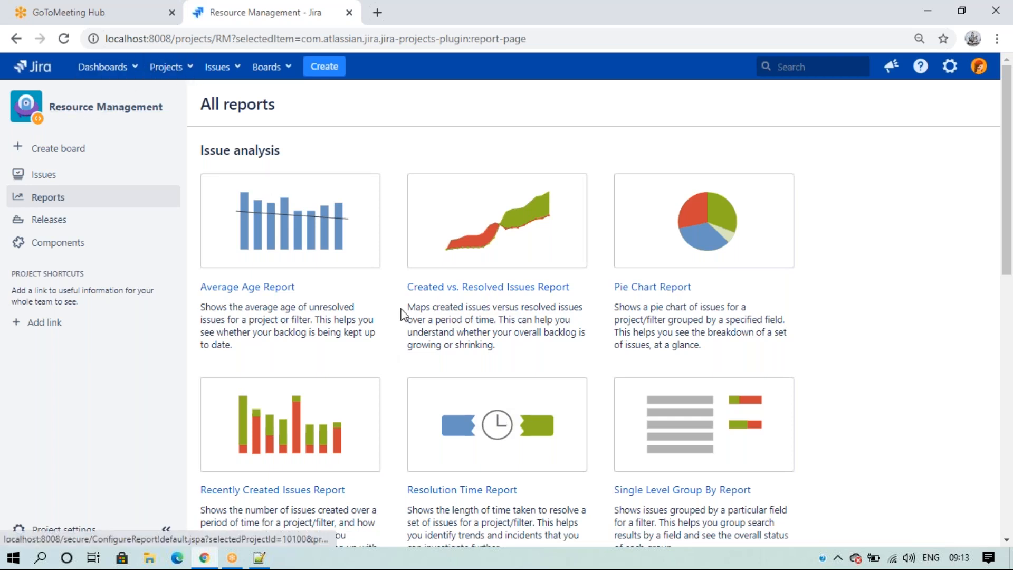
Go to the System Dashboard and open the search for issues.
click(35, 70)
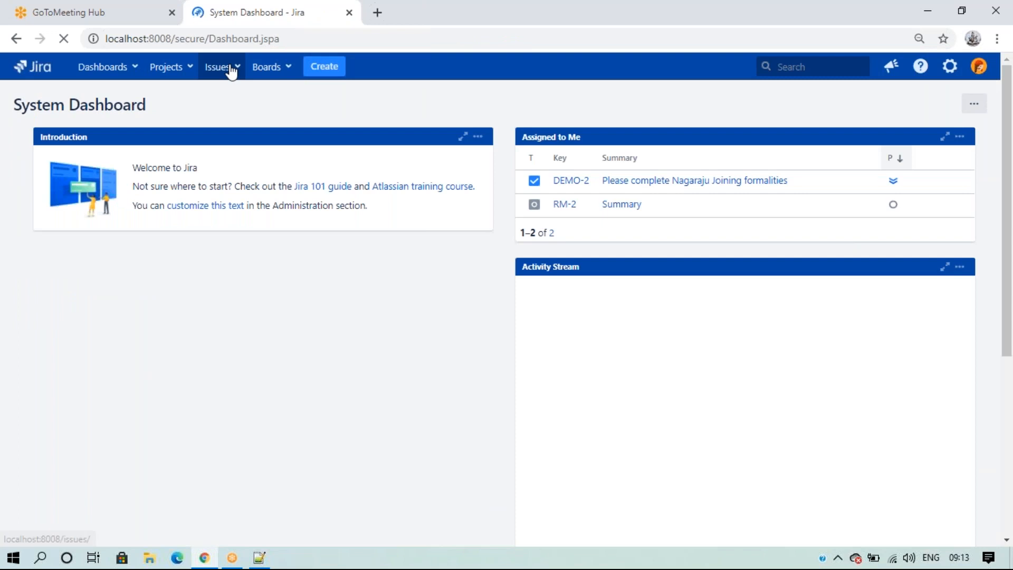
click(231, 68)
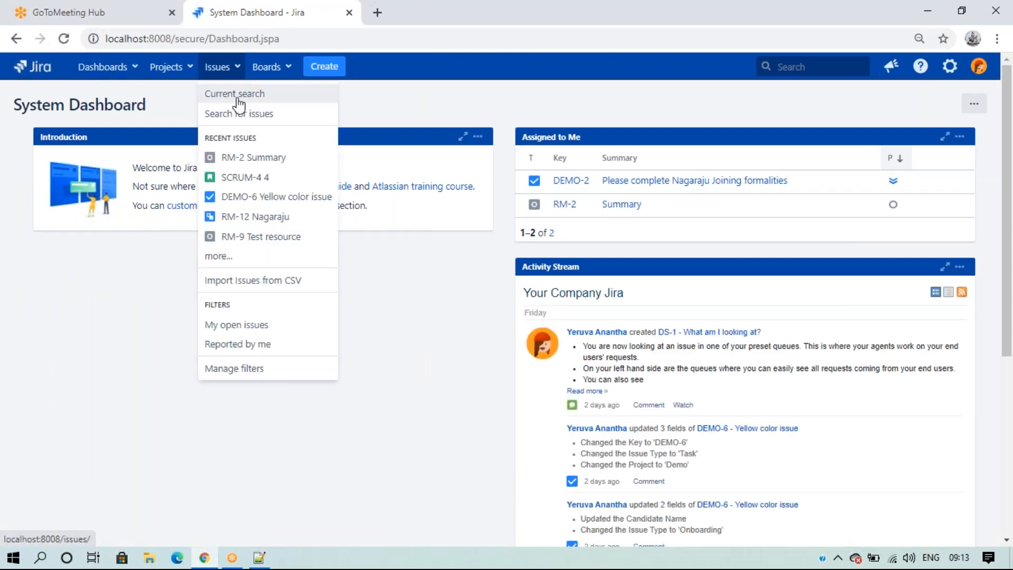
click(267, 120)
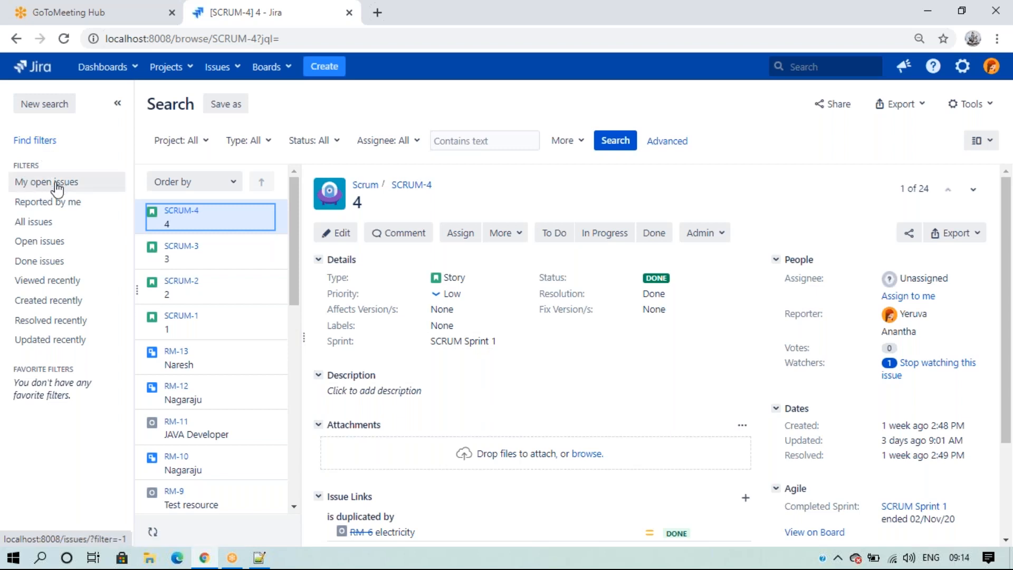
Look through the My open issues filter, including issue RM-2, and the Reported by me and All issues filters.
click(33, 185)
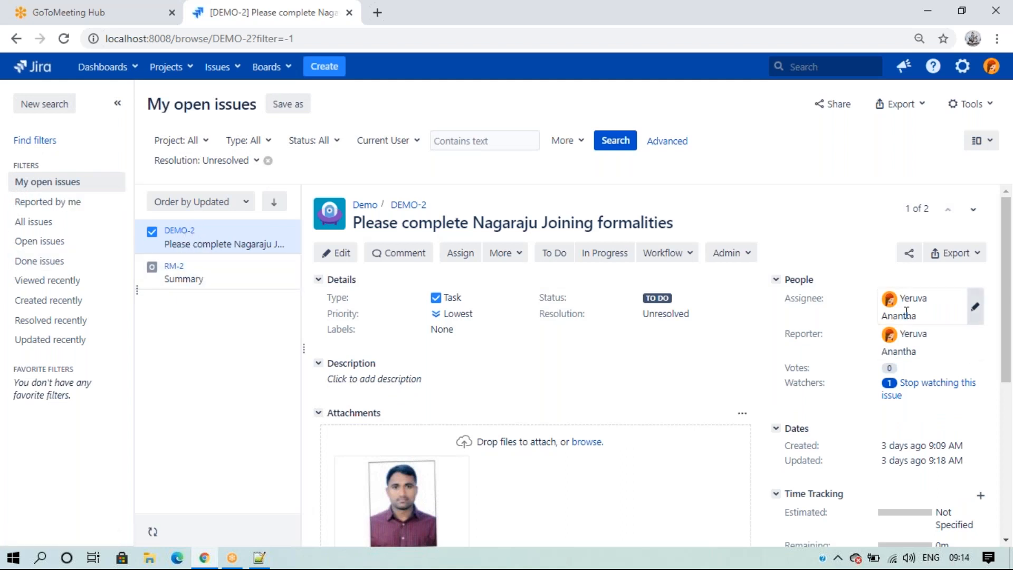
click(211, 283)
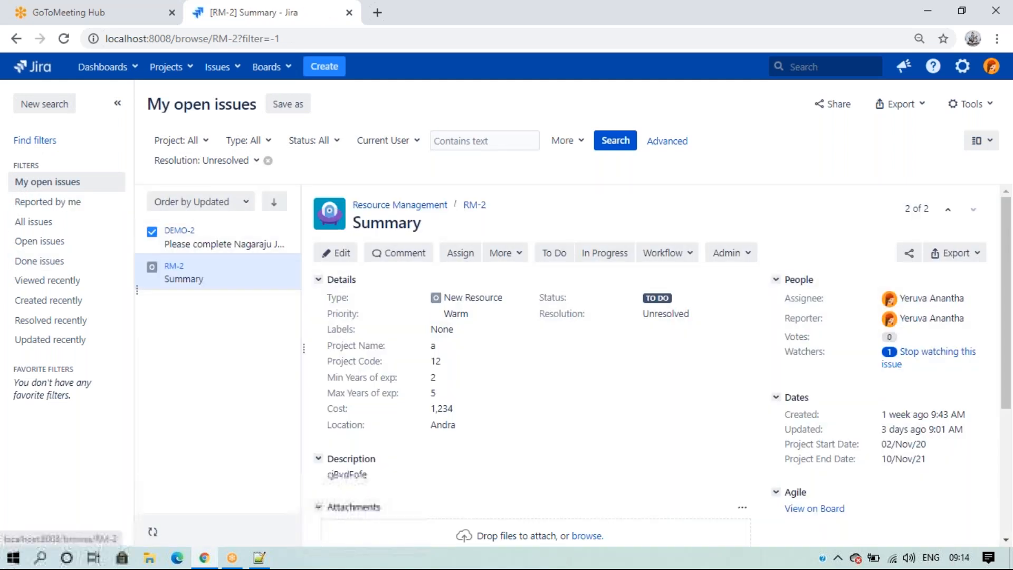
click(54, 202)
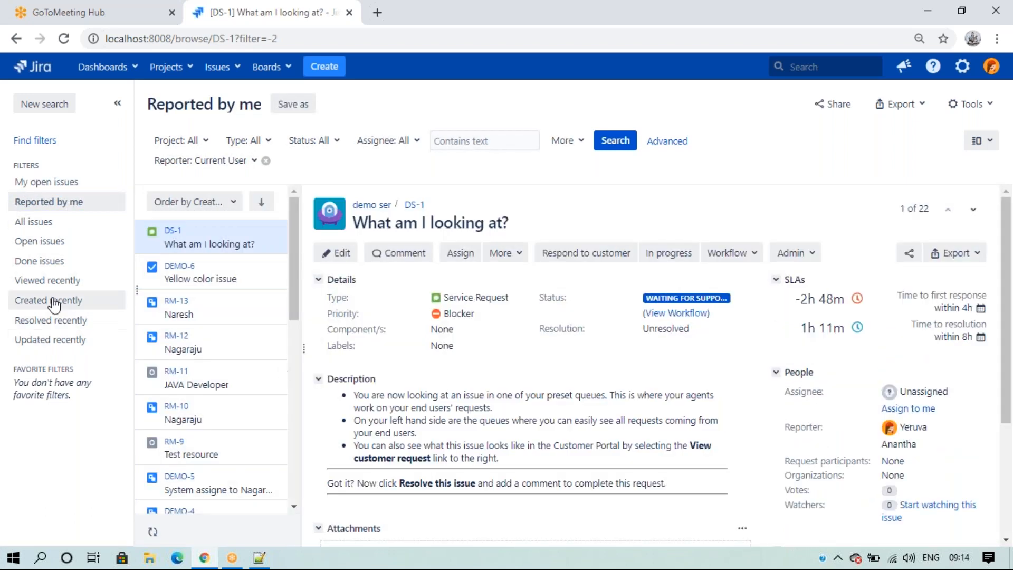
click(38, 239)
click(37, 226)
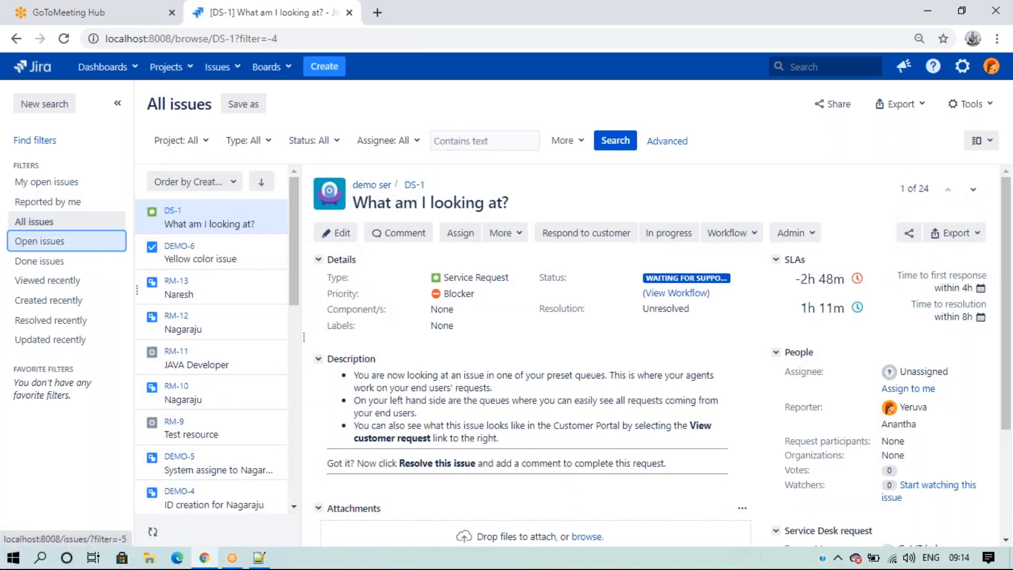
Examine the Open issues filter and DEMO-2's details, including its sub-tasks, and view the Done issues filter.
click(42, 240)
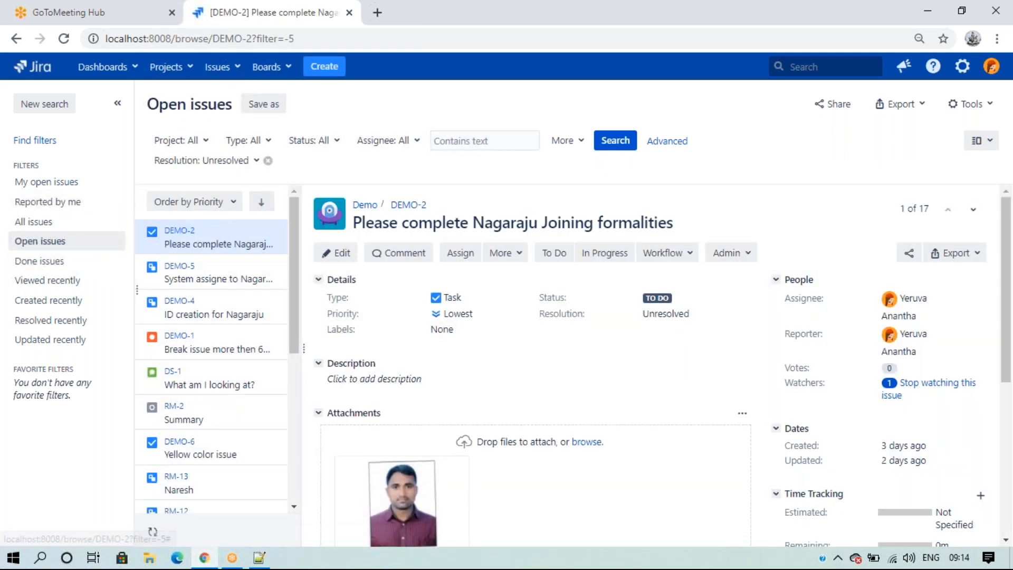
scroll(635, 333, down, 5)
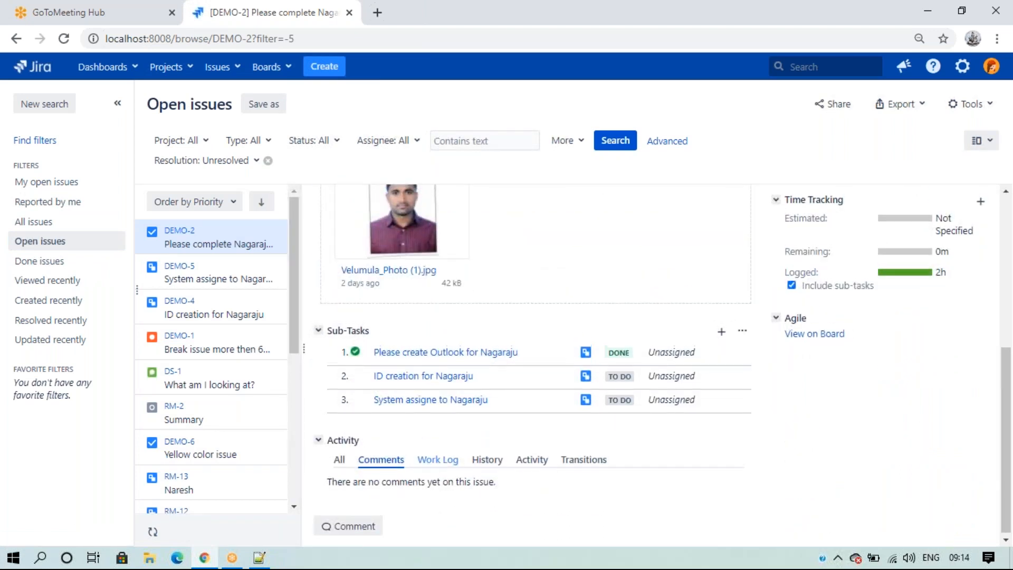
scroll(445, 444, up, 5)
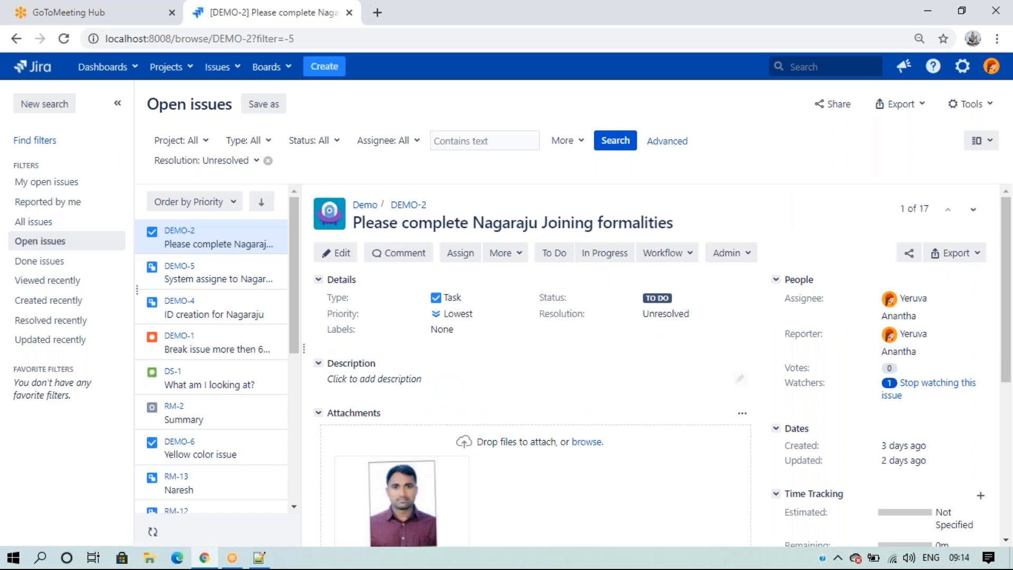
click(38, 262)
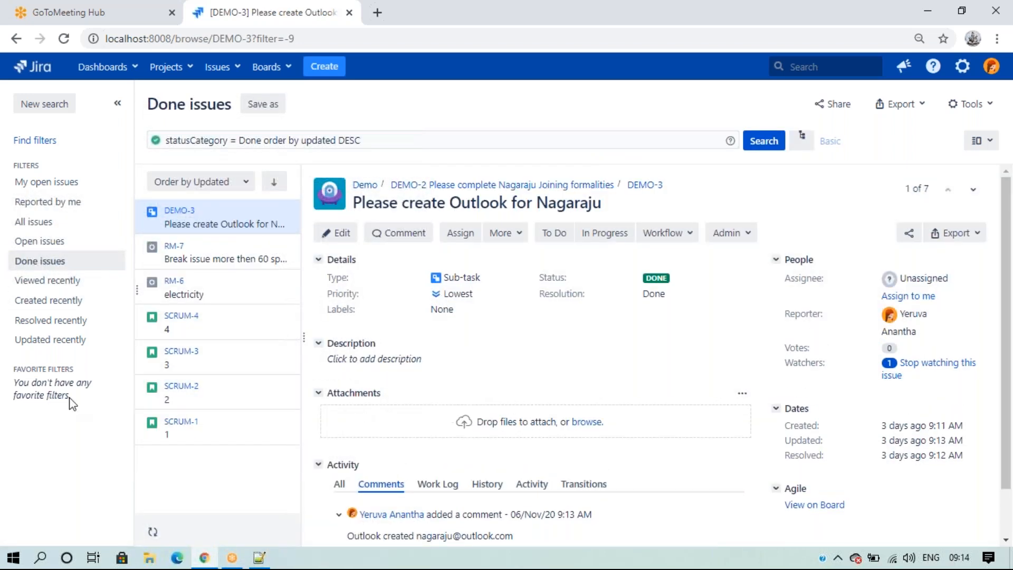
Start a new issue search, compare Detail View with List View, and leave the results in List View.
click(35, 103)
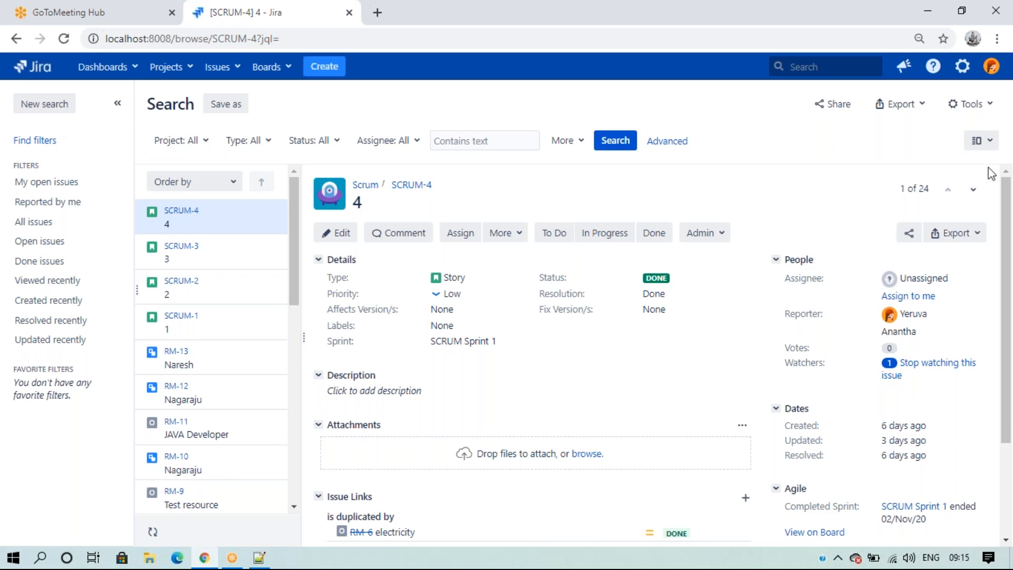
click(988, 145)
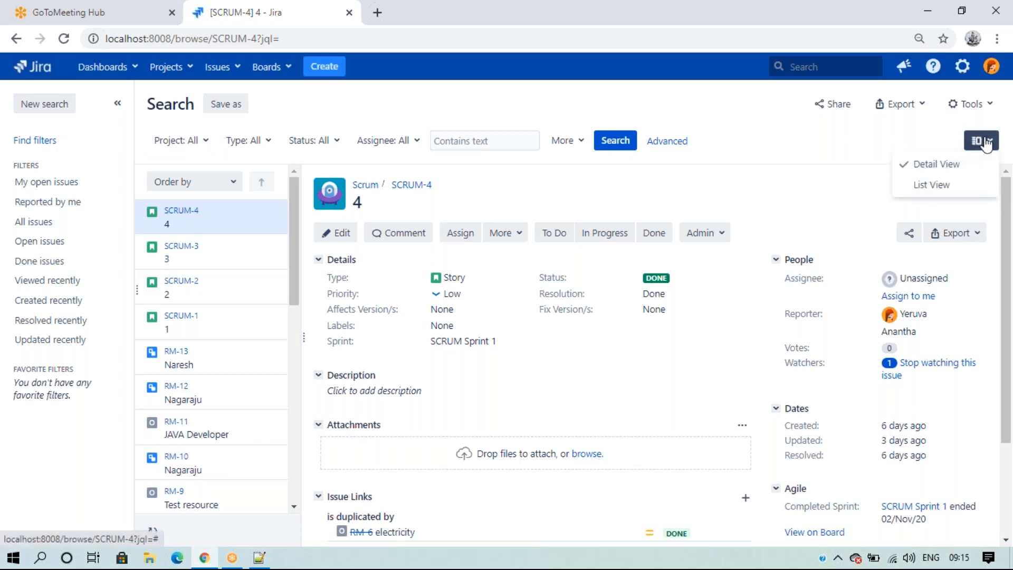
click(931, 185)
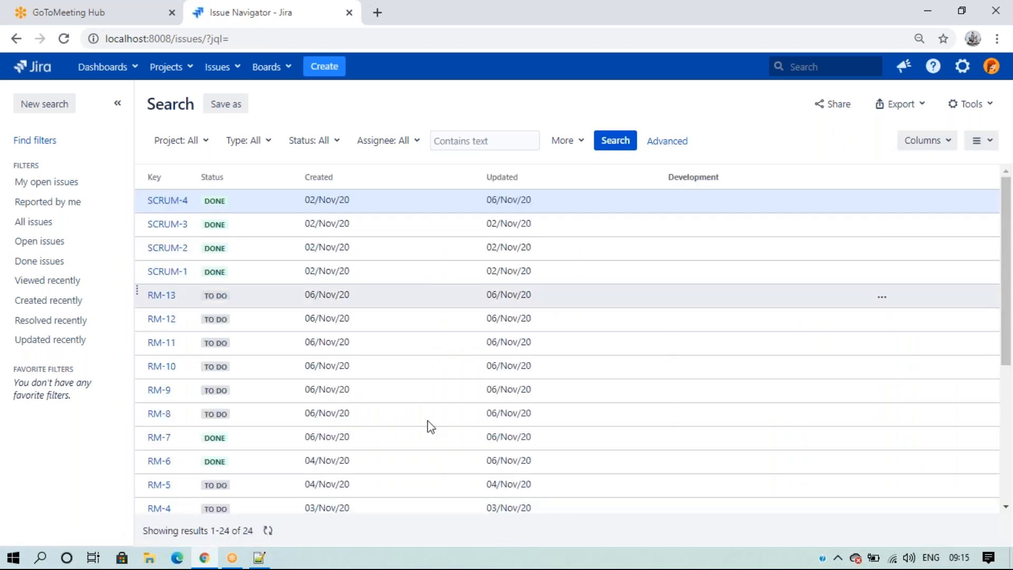
click(987, 148)
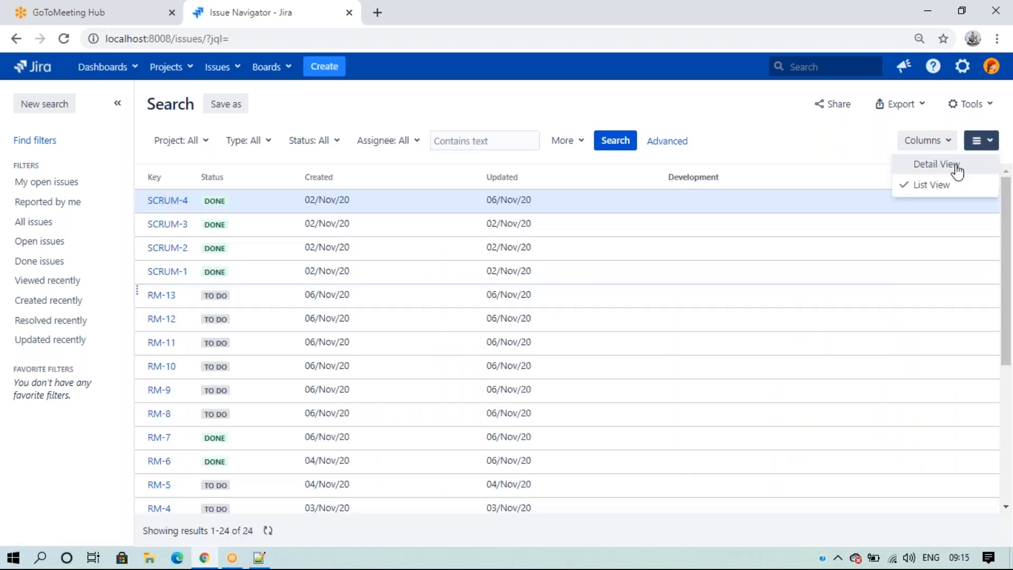
click(950, 165)
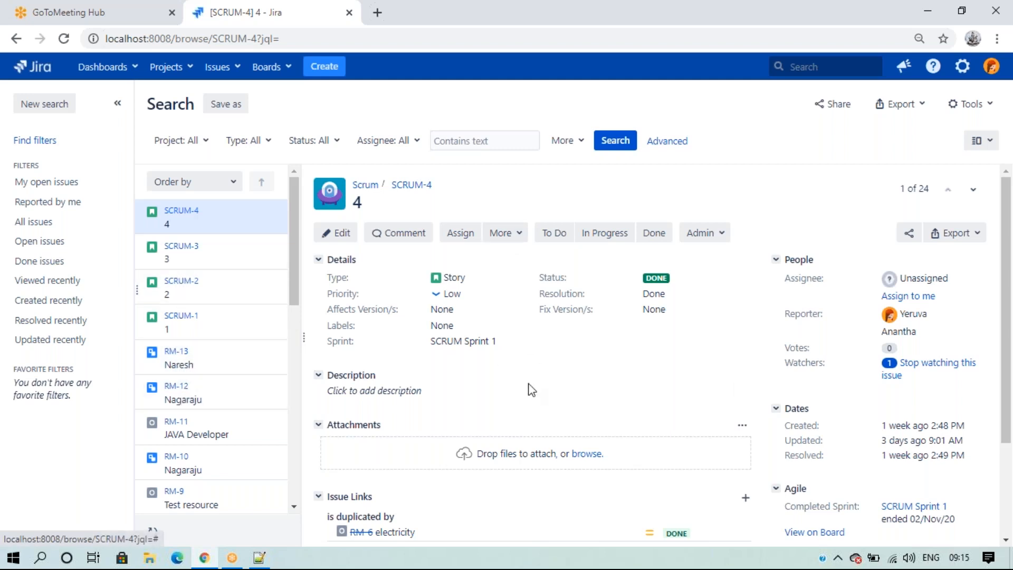
click(982, 142)
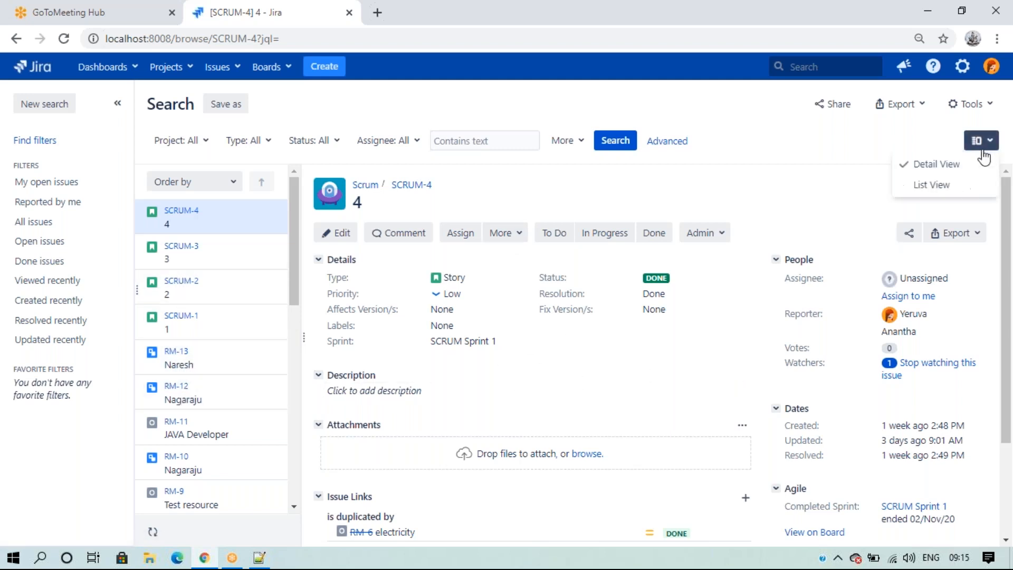
click(961, 185)
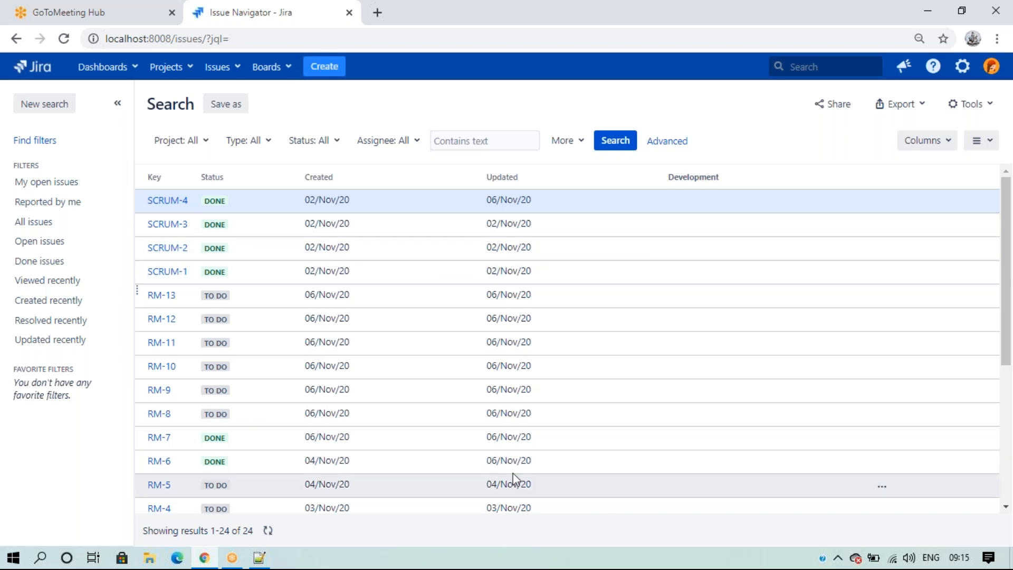
Look through the issues of all projects and filter the search to the Resource Management (RM) project.
scroll(317, 412, down, 4)
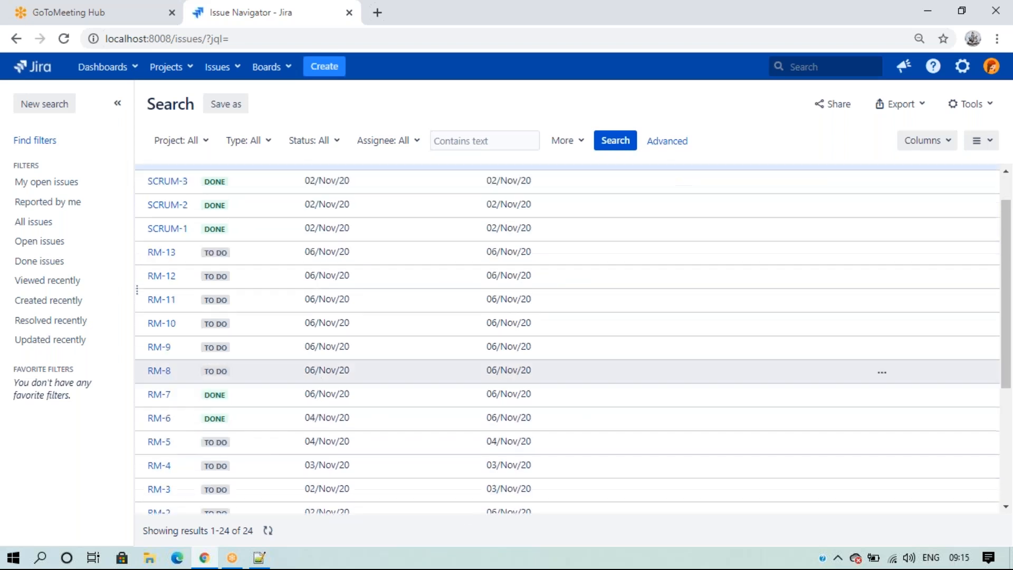
scroll(324, 430, up, 4)
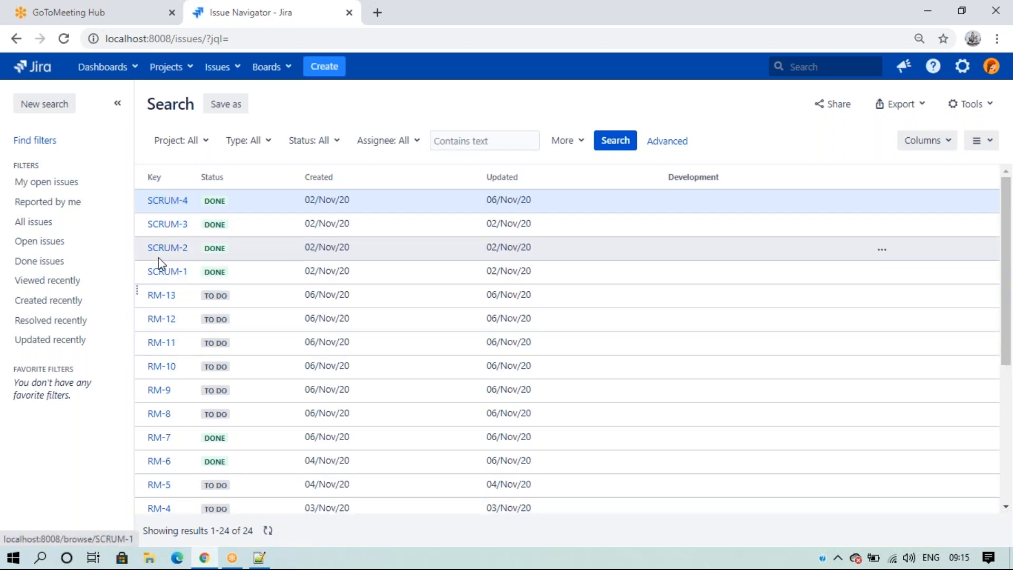
scroll(158, 258, down, 4)
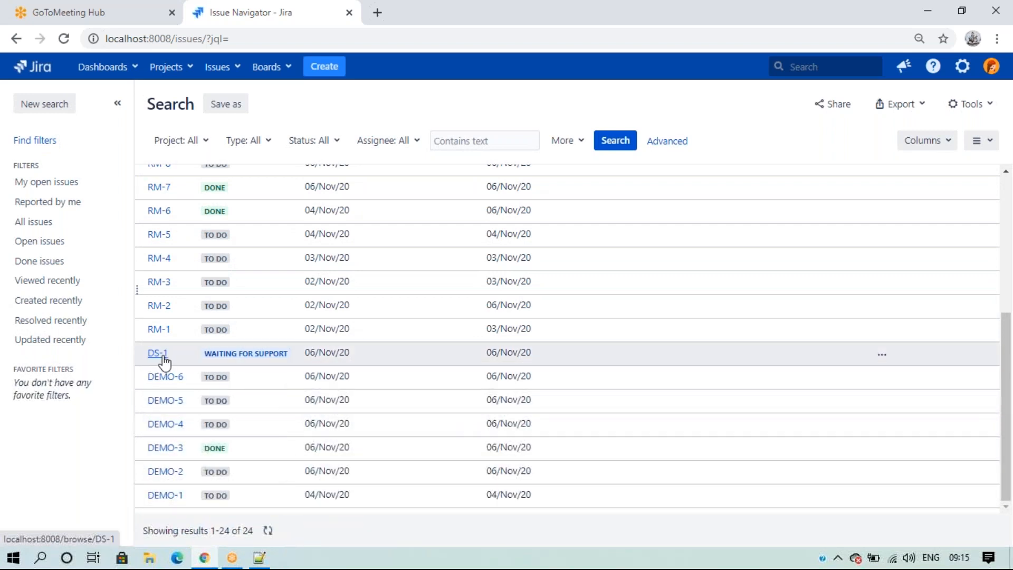
scroll(236, 366, up, 5)
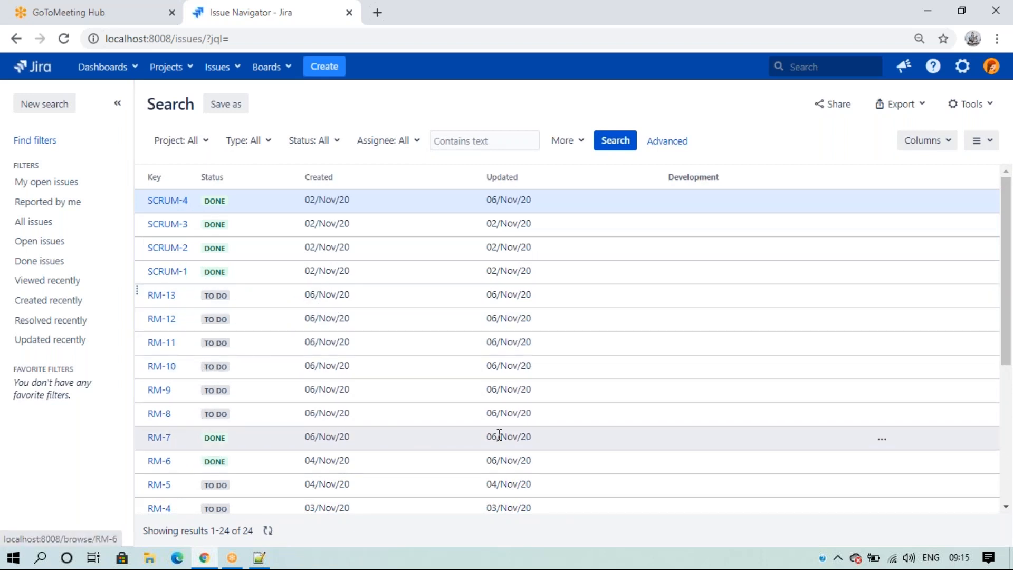
click(191, 142)
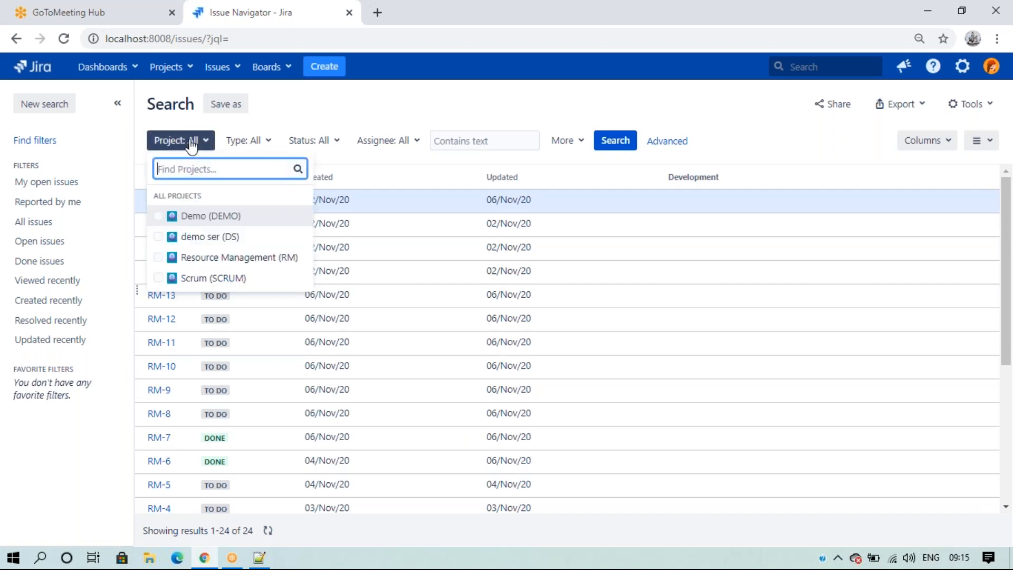
click(200, 257)
click(373, 99)
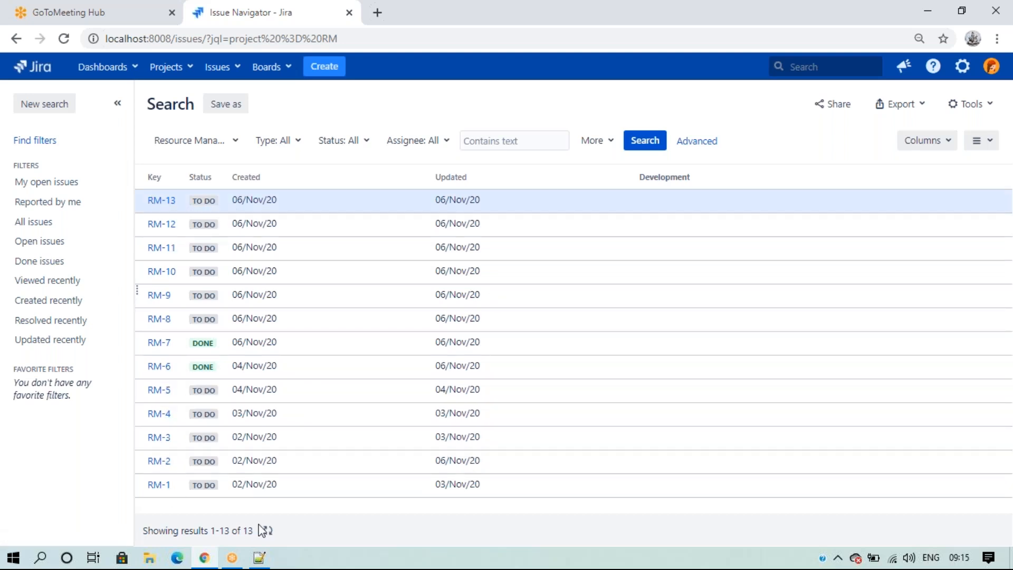
Restrict the Resource Management search to the New Resource issue type.
click(285, 148)
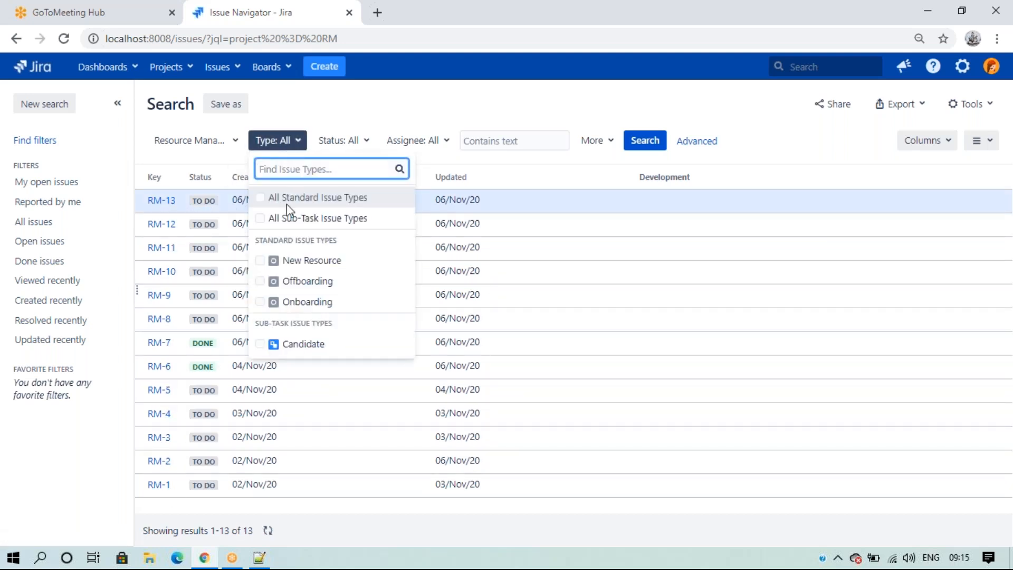
click(292, 260)
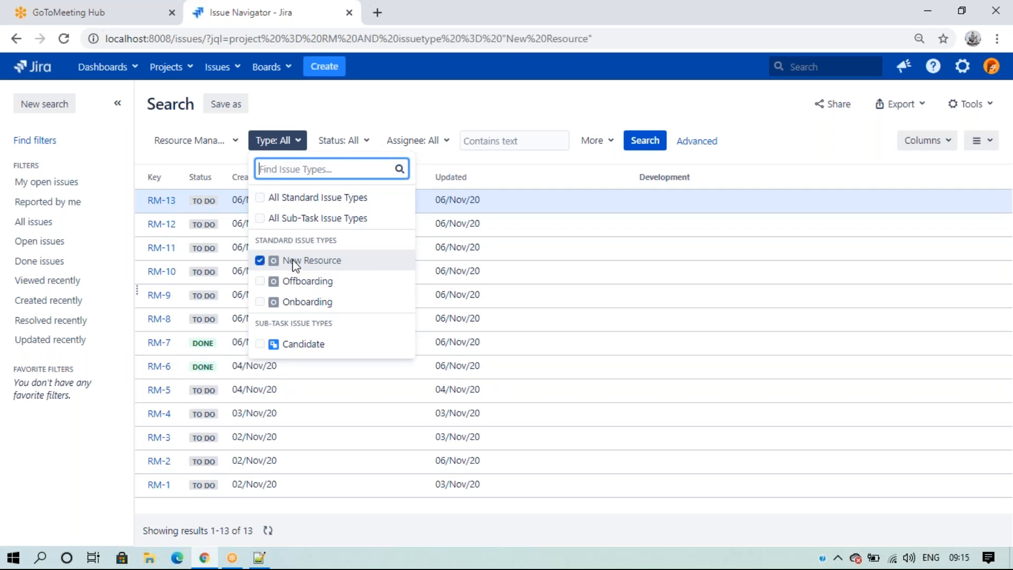
click(517, 110)
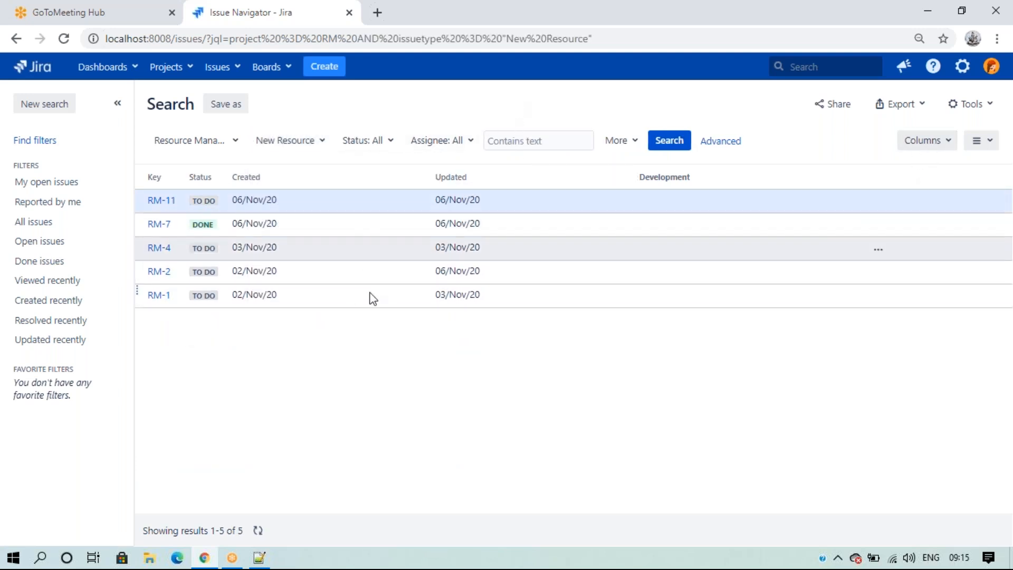
Remove the Development column from the search results and add the Issue Type and Summary columns.
click(928, 141)
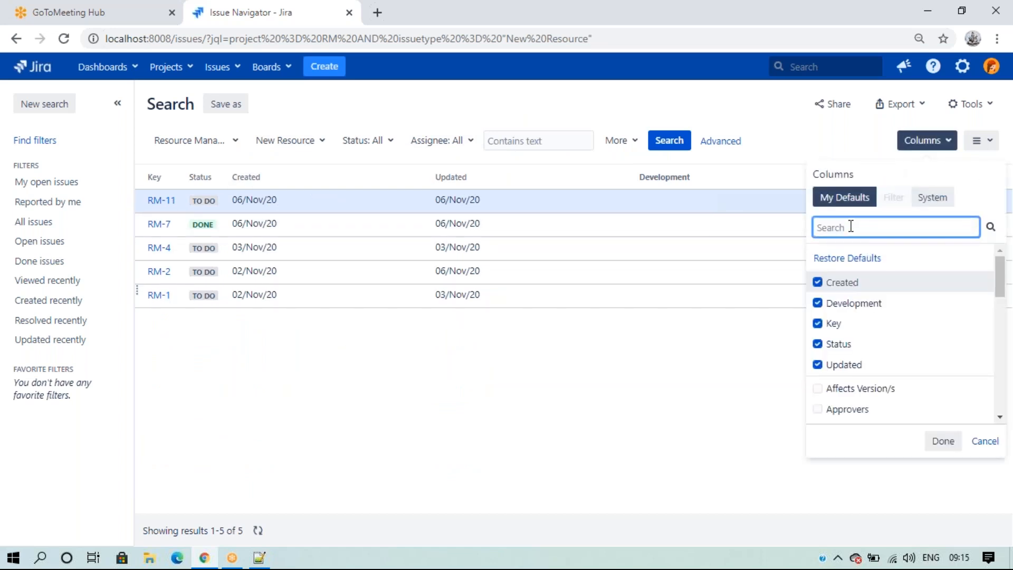
click(856, 304)
text(issu)
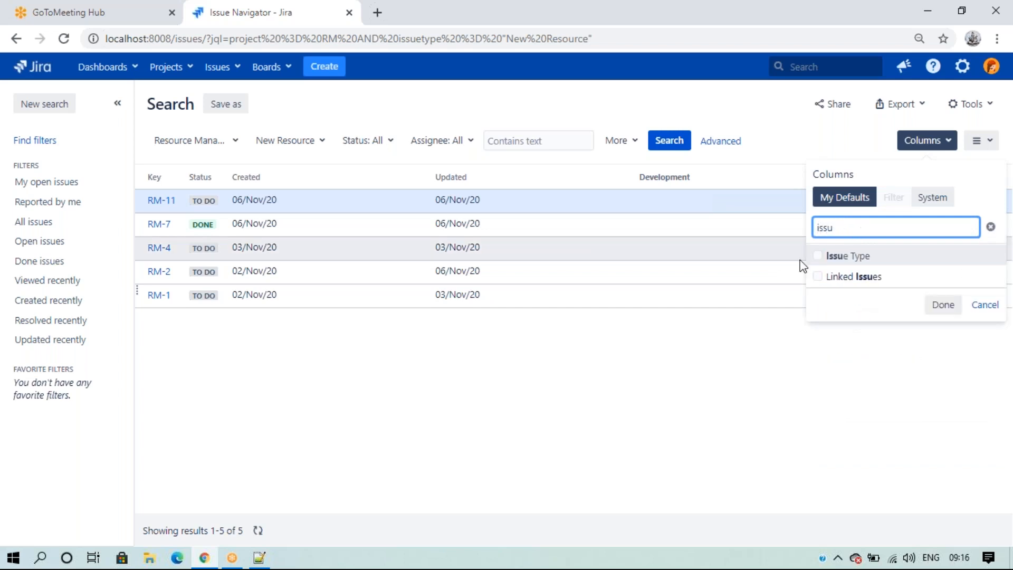
click(948, 309)
click(921, 144)
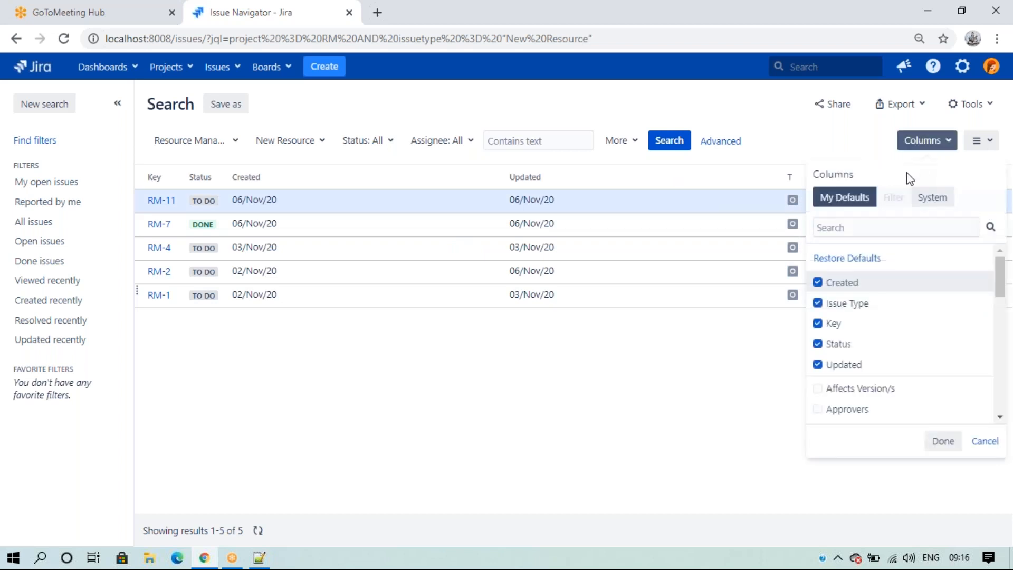
click(854, 228)
text(summ)
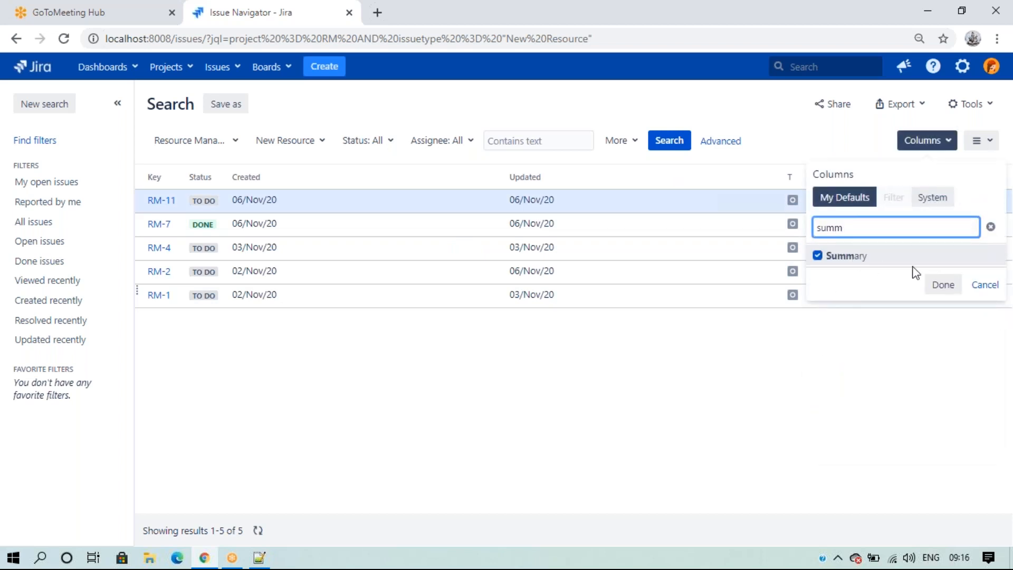
click(935, 285)
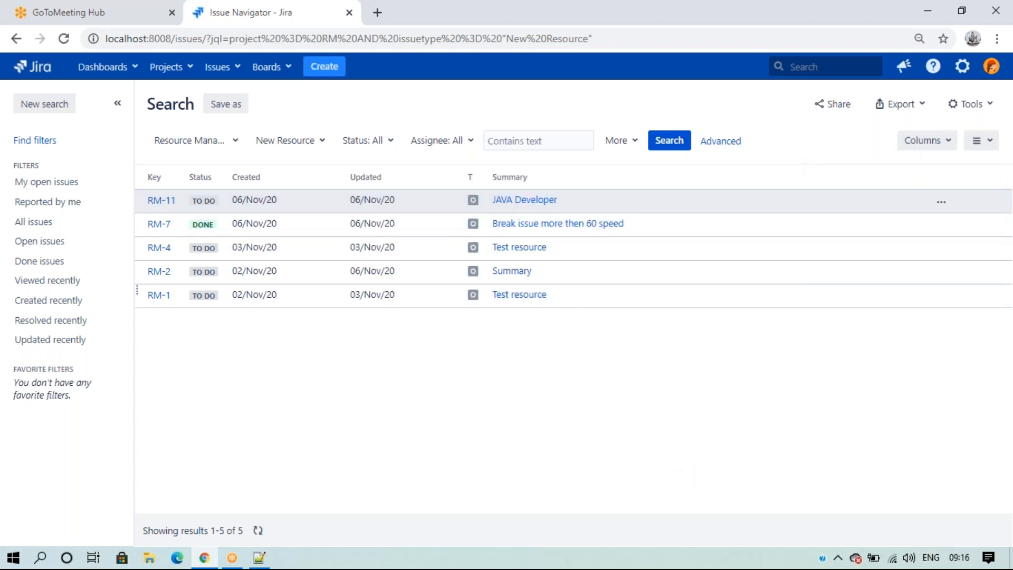
Reorder the result columns so that Issue Type, Key and Summary come first, in that order.
drag(470, 183, 143, 177)
drag(511, 182, 158, 192)
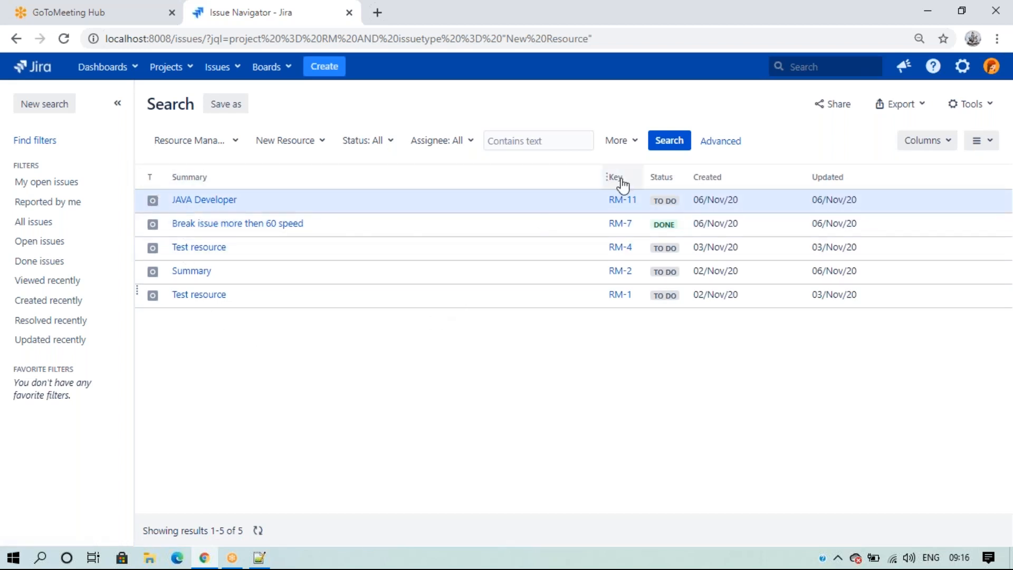
drag(615, 176, 182, 177)
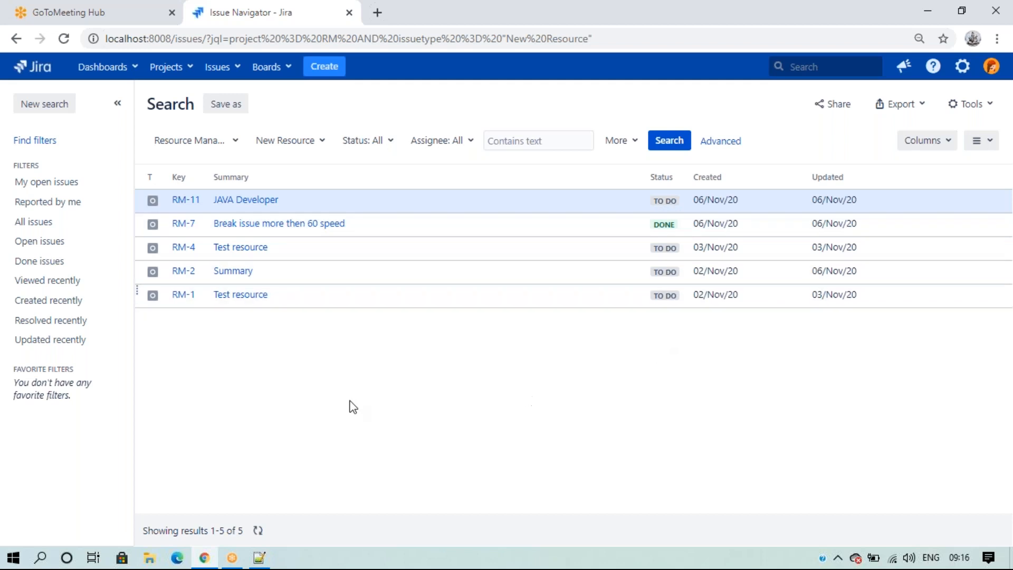
Restrict the Resource Management New Resource search to issues with the Done status.
click(377, 150)
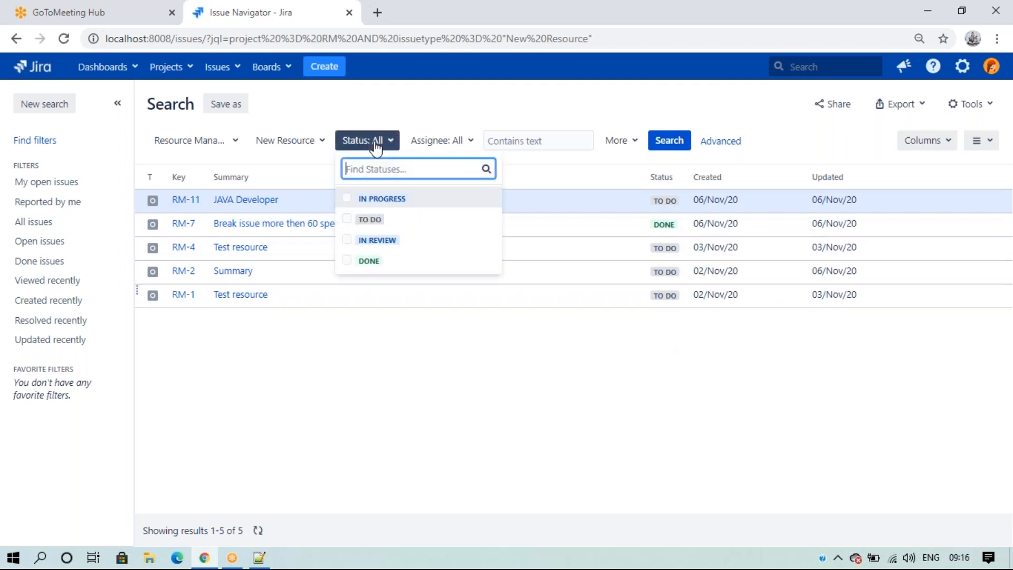
click(373, 261)
click(635, 268)
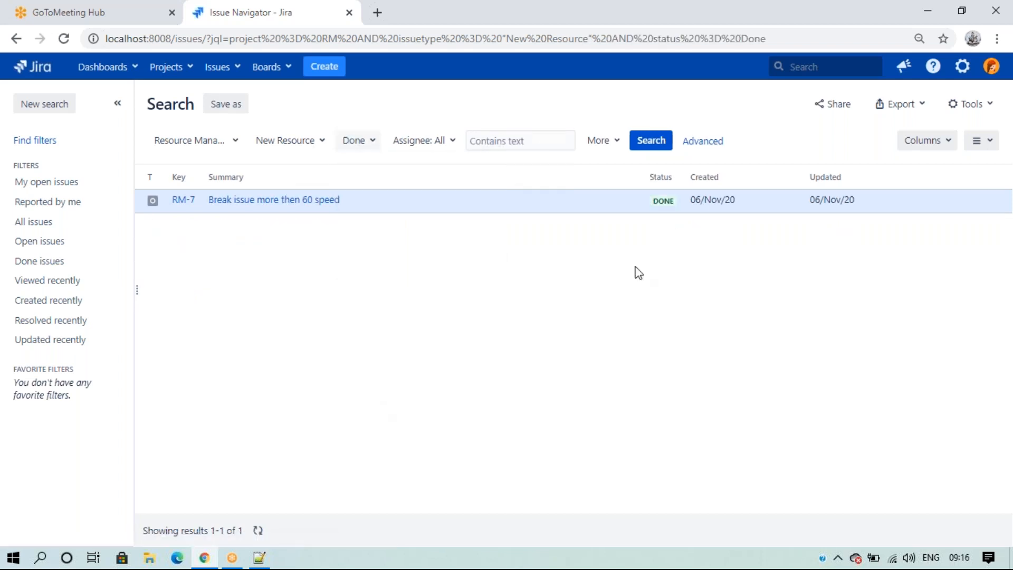
Change the search's status filter to To Do only.
click(357, 140)
click(368, 199)
click(372, 242)
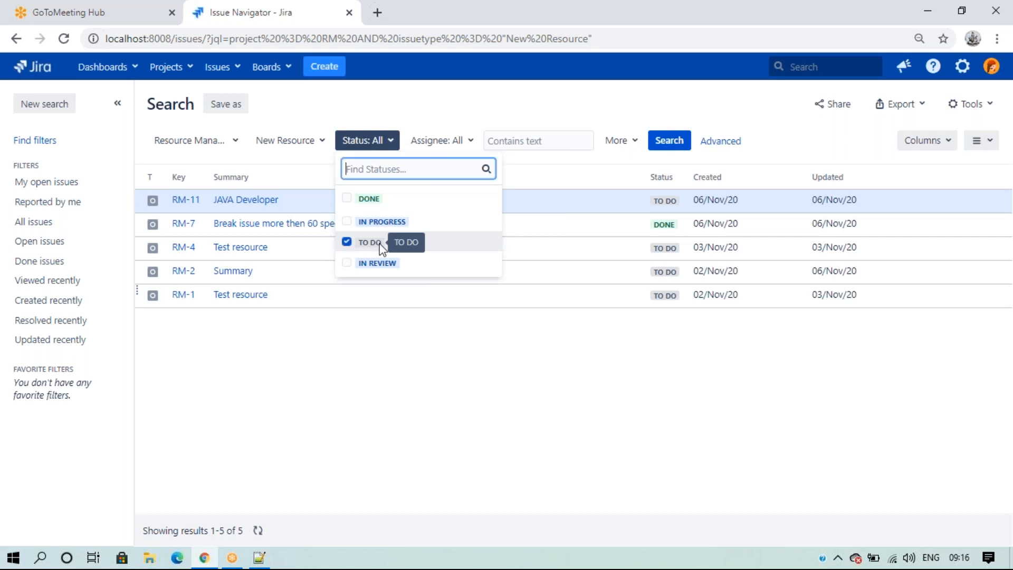
click(418, 380)
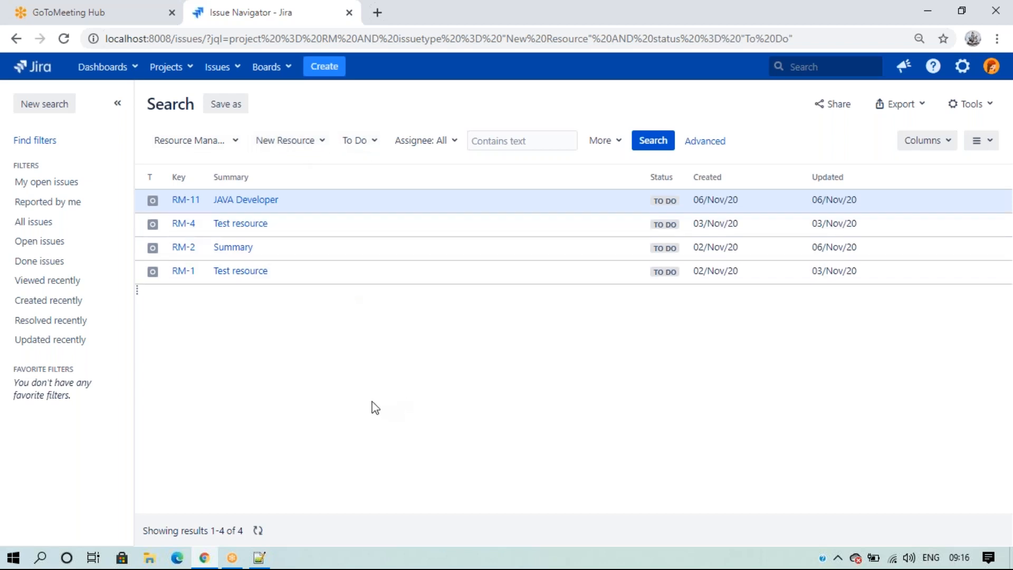
Show the search as an advanced JQL query and examine its "project = RM" clause.
click(695, 150)
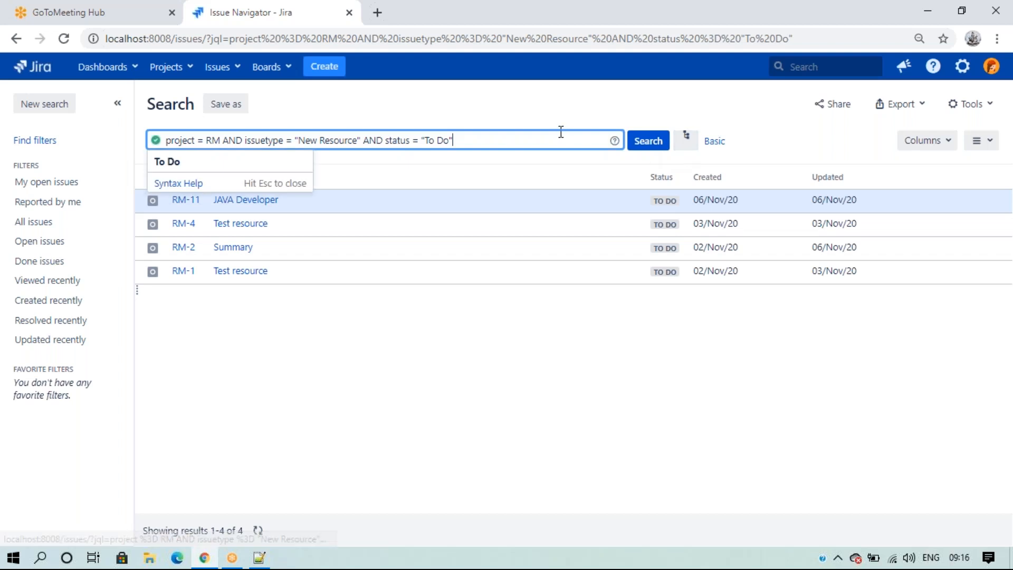
click(301, 390)
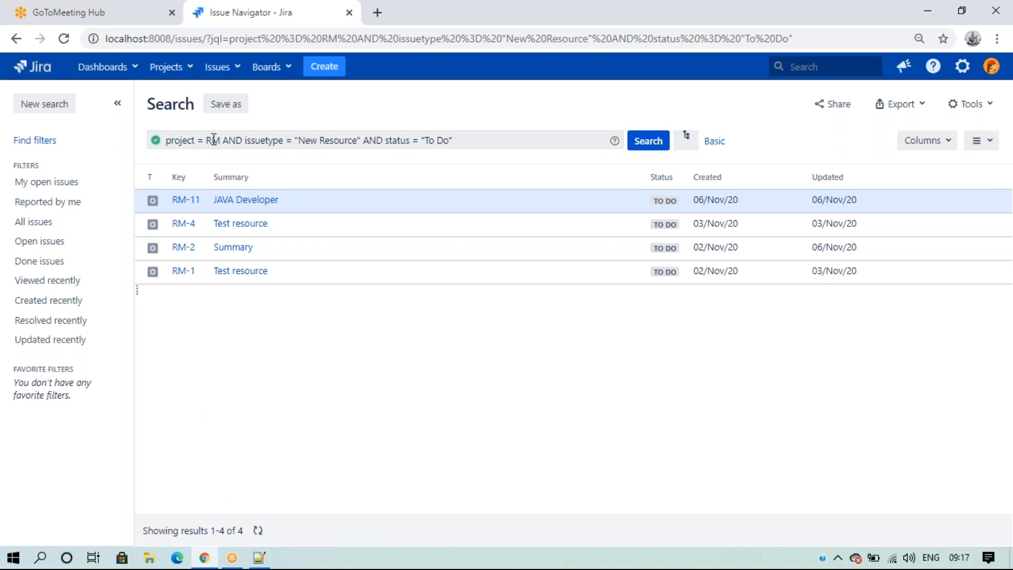
drag(221, 141, 165, 140)
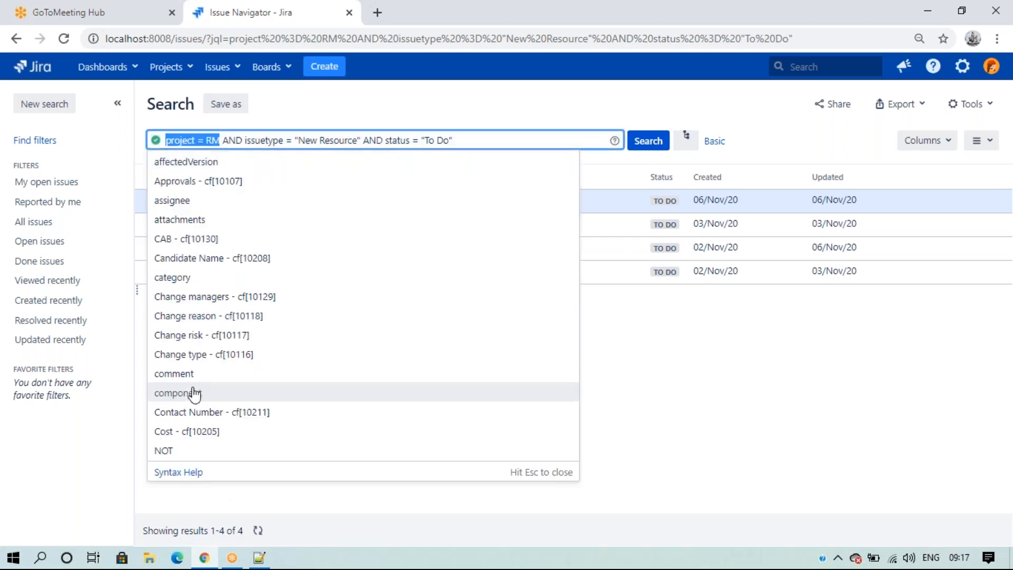
click(627, 389)
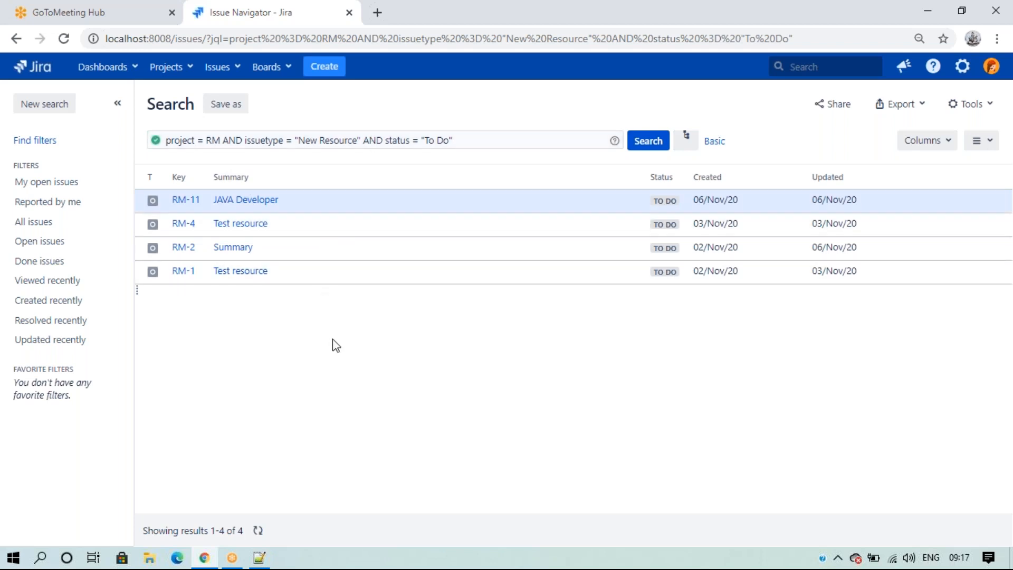
Open the bookmarked cg-gis-operations Jira site in a new browser tab and close the GoToMeeting Hub tab.
click(376, 20)
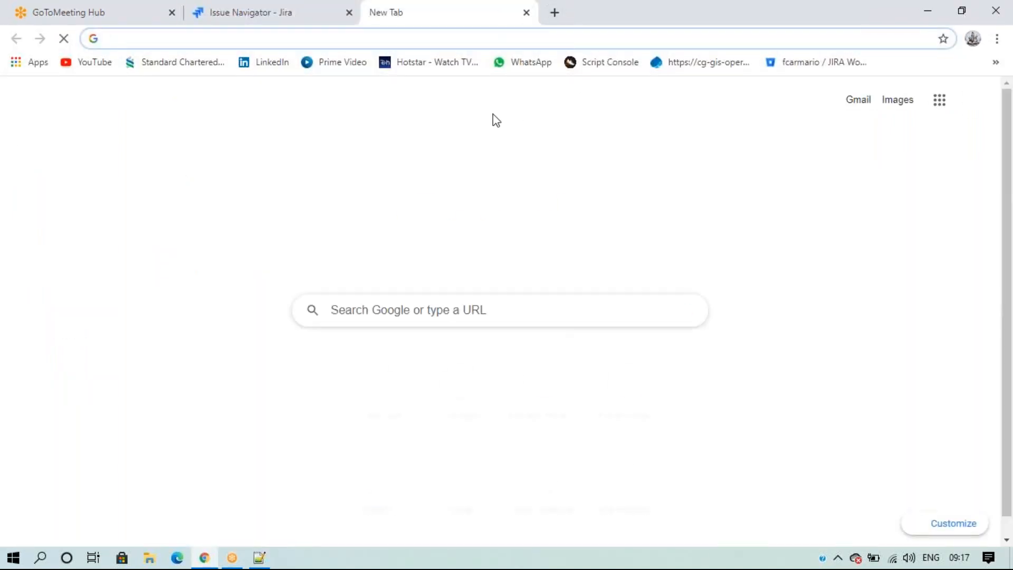
click(724, 68)
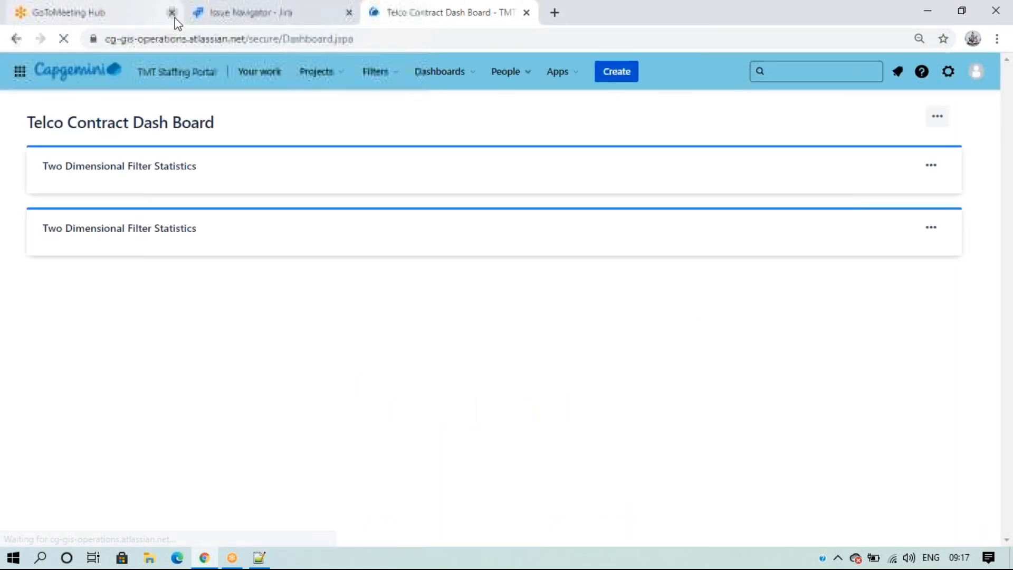
click(171, 13)
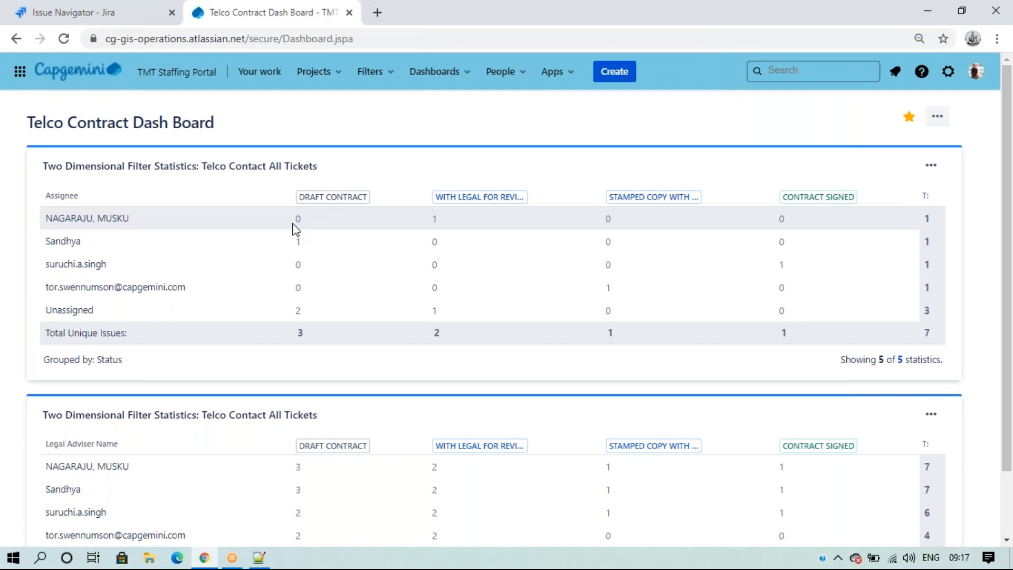
Open the advanced issue search of the TMT Staffing Portal and look through its starred and other filters.
click(389, 81)
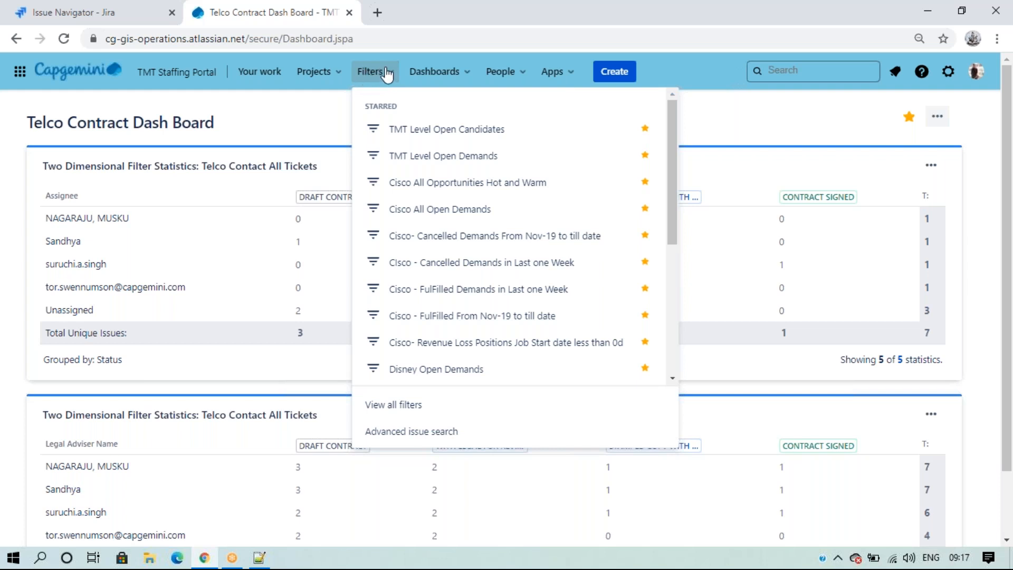
click(391, 441)
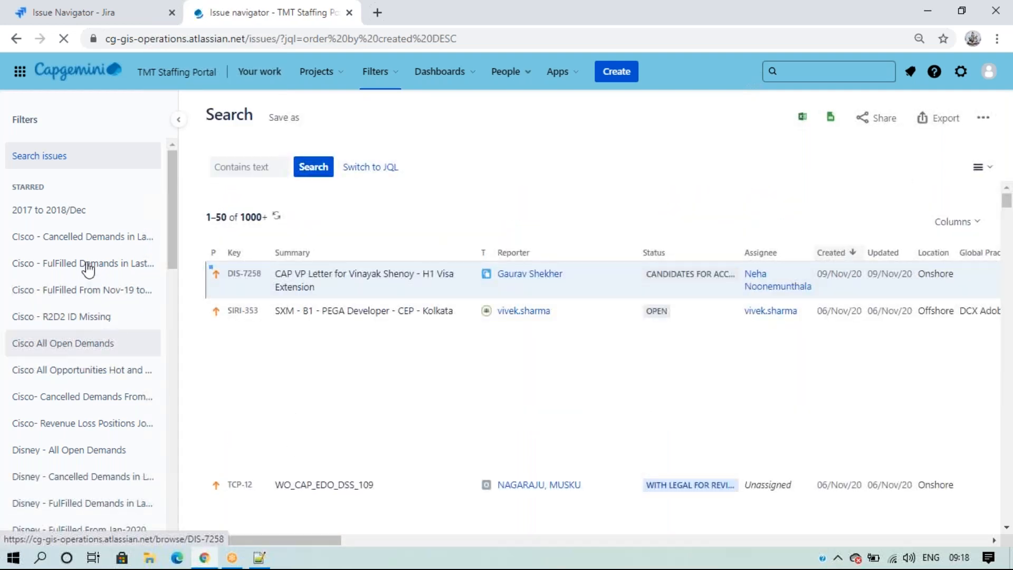
scroll(87, 269, down, 12)
scroll(88, 315, down, 4)
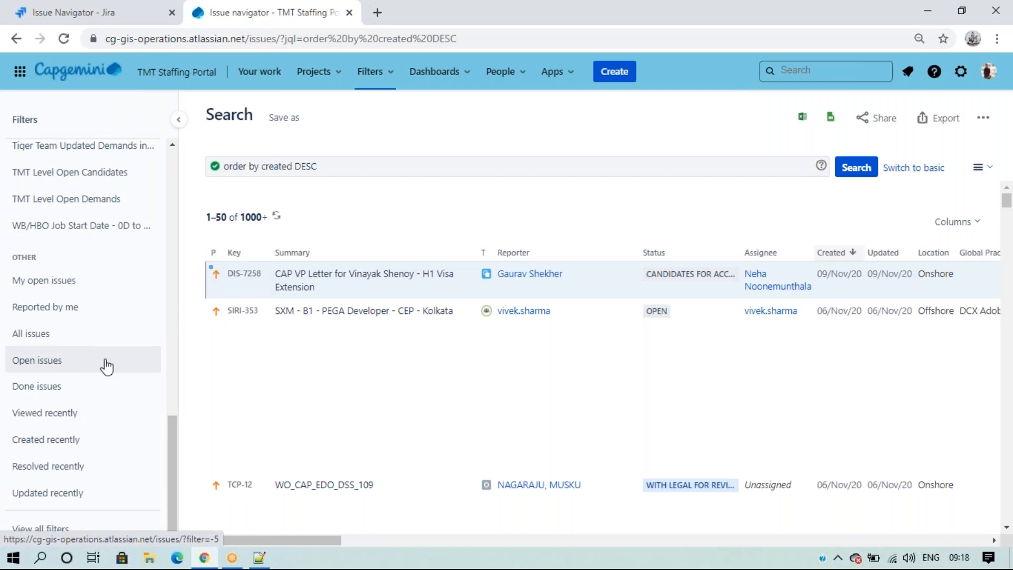
scroll(325, 383, down, 4)
scroll(326, 382, up, 4)
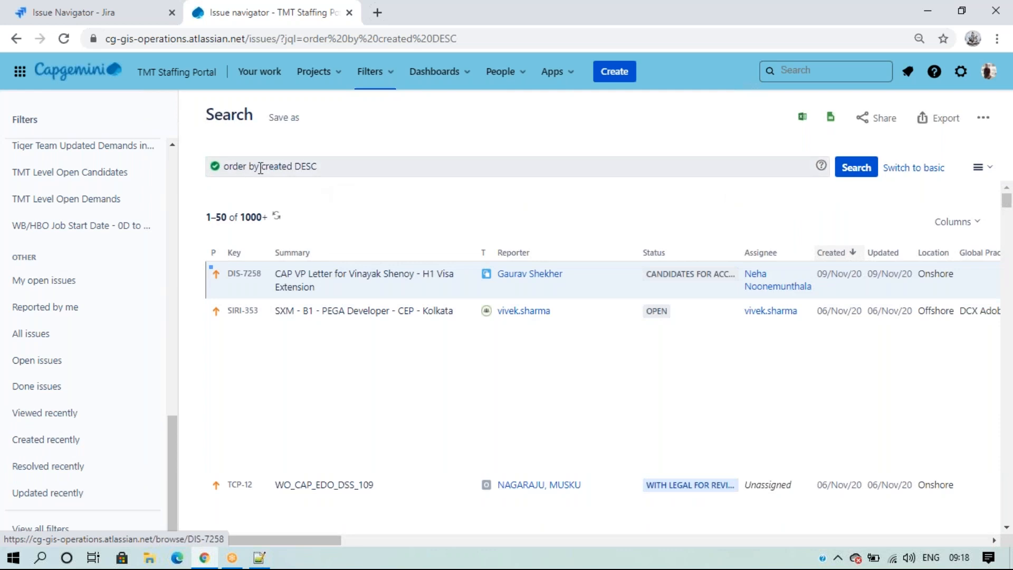
Compare the basic and JQL search modes and leave the issue search in basic mode.
click(897, 169)
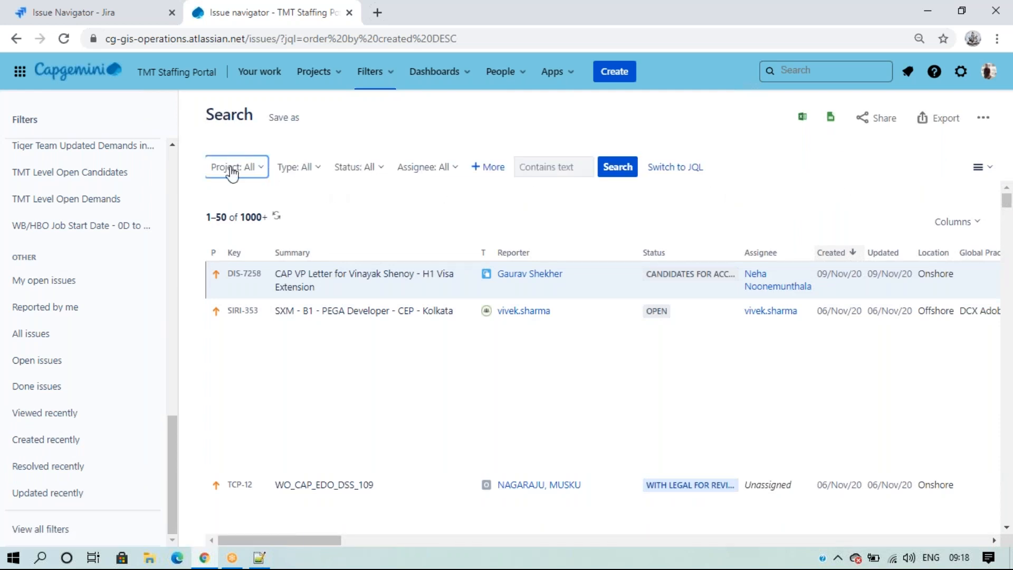
click(678, 168)
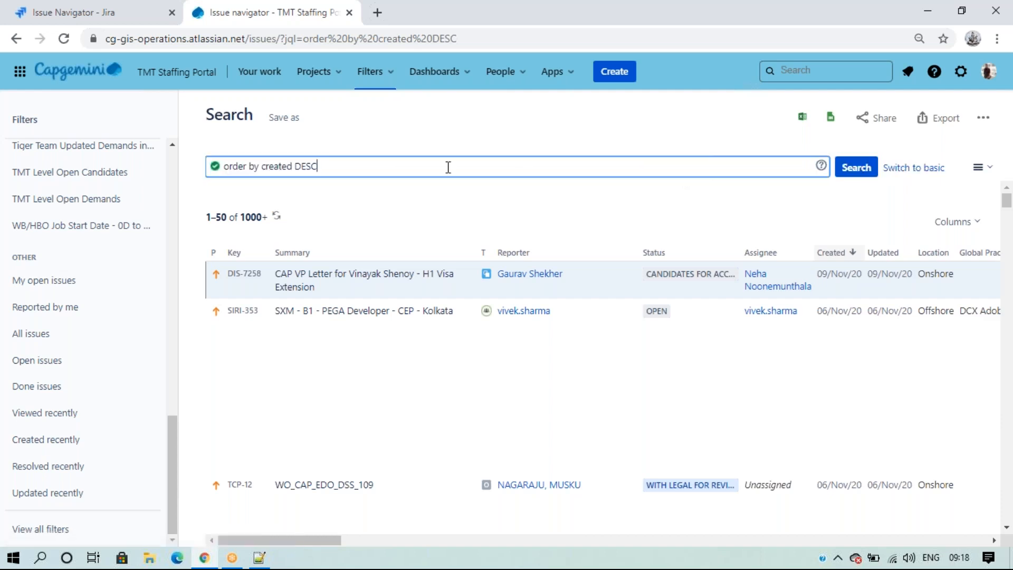
click(902, 168)
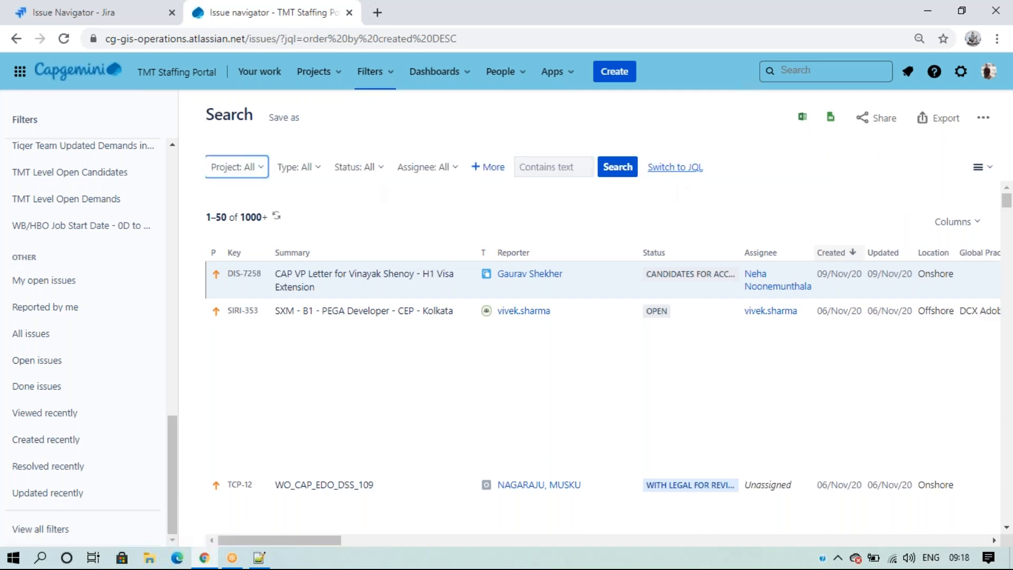
click(662, 169)
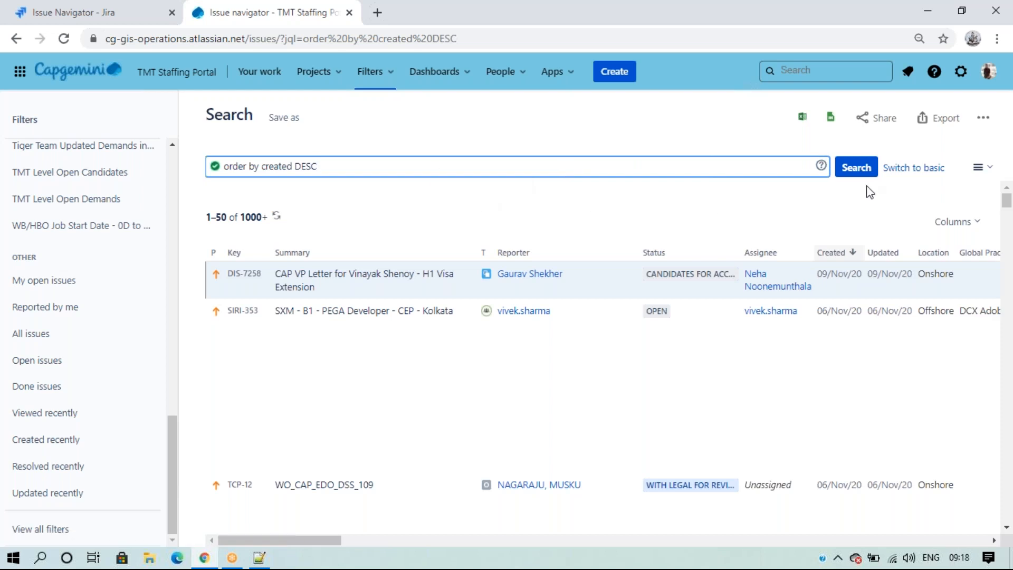
click(903, 168)
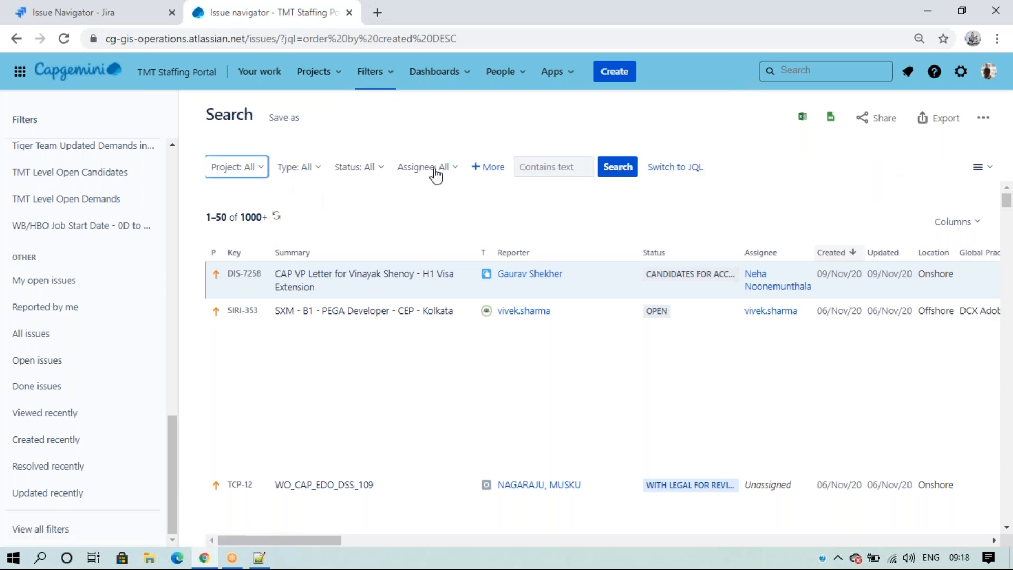
click(669, 176)
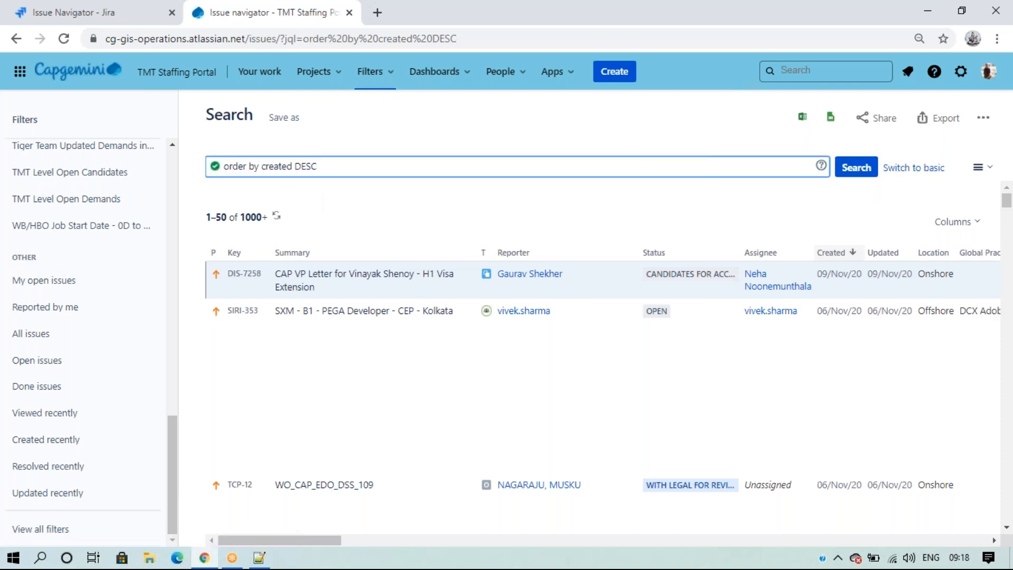
click(909, 170)
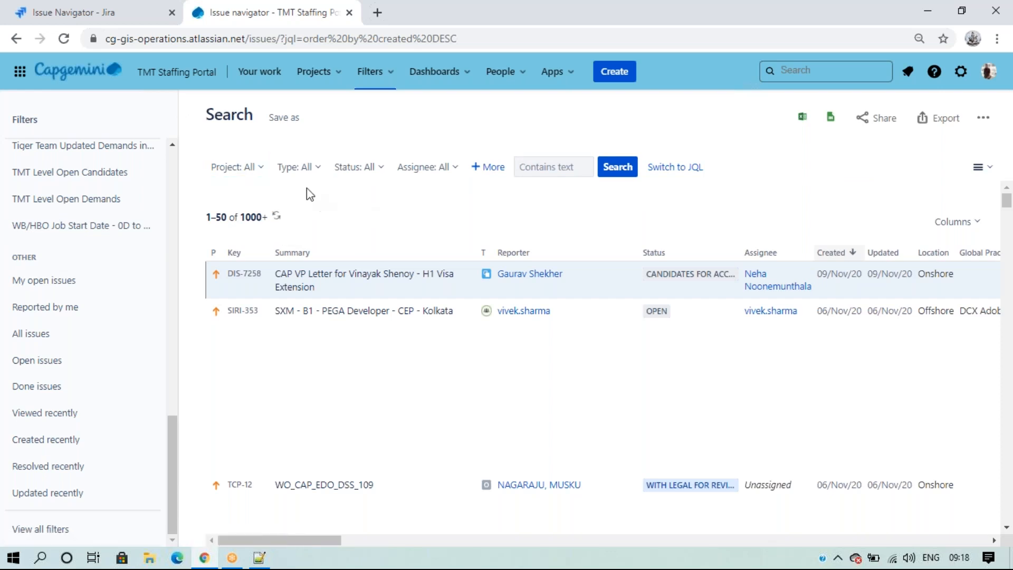
Look through the unfiltered issue list of all projects and return to its beginning.
scroll(251, 352, down, 5)
scroll(250, 352, down, 10)
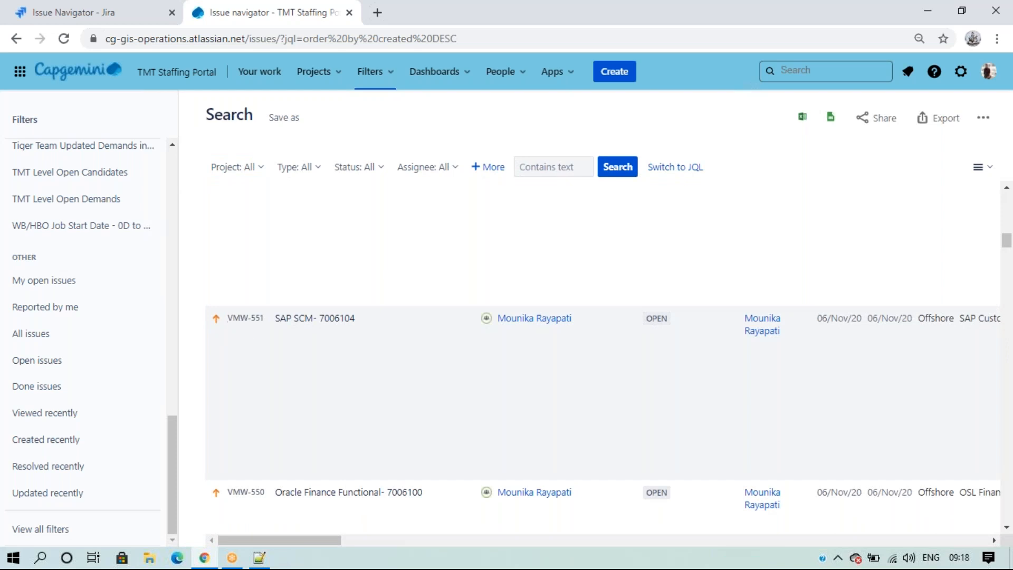
scroll(256, 339, down, 4)
scroll(246, 311, down, 8)
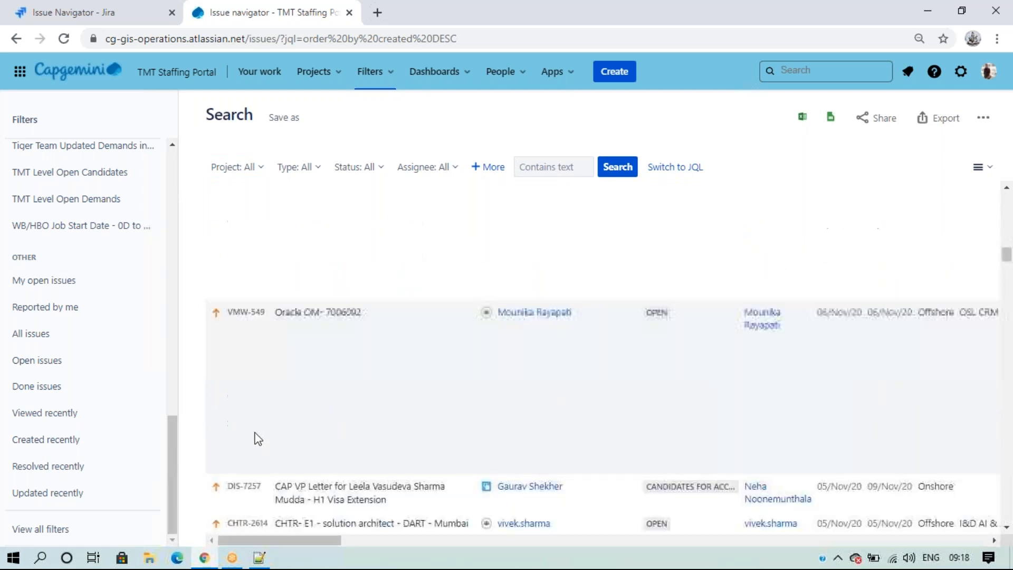
scroll(253, 374, up, 20)
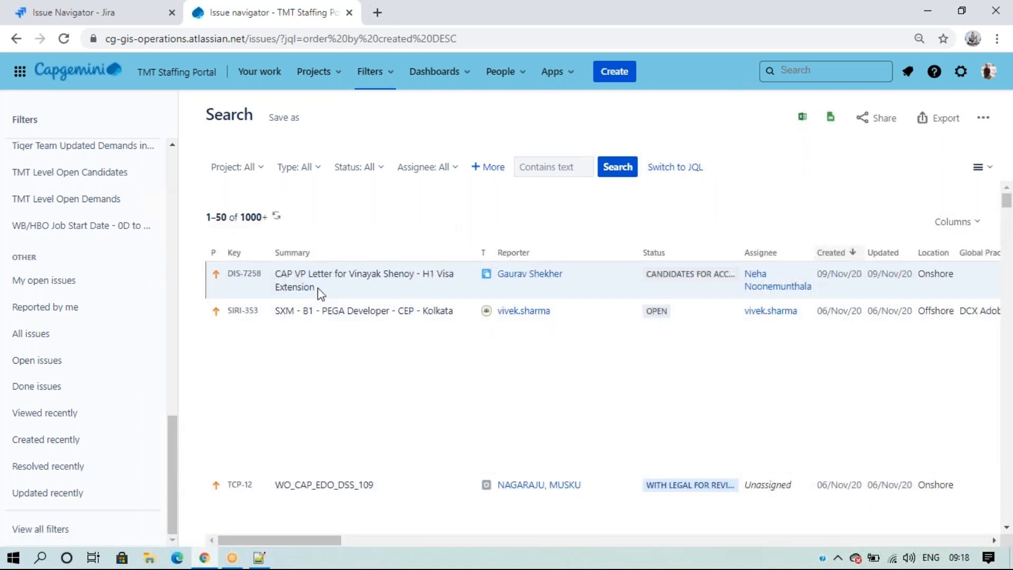
Look through the recent and all projects offered by the project filter.
click(248, 168)
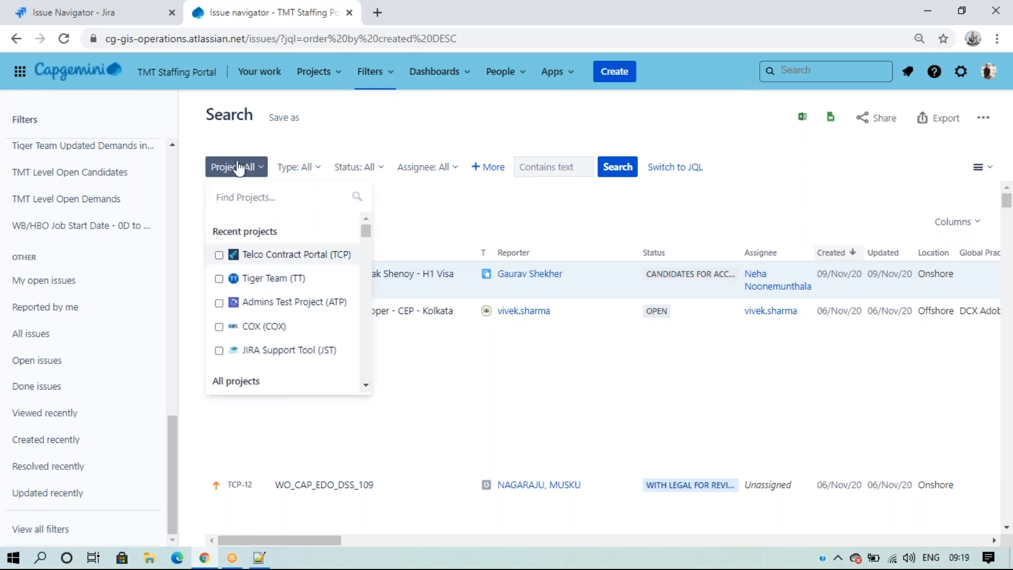
scroll(268, 290, down, 3)
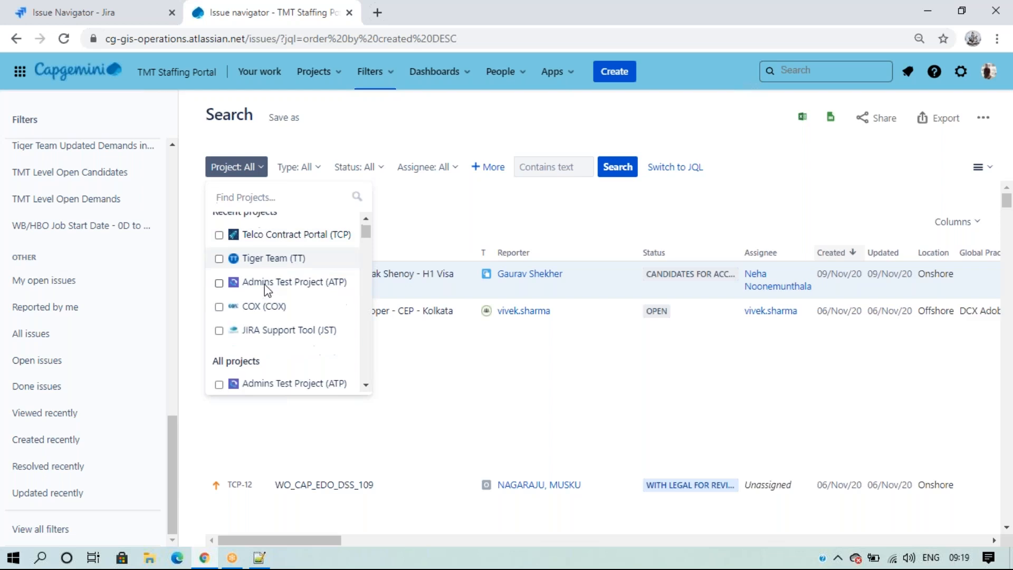
scroll(268, 291, down, 1)
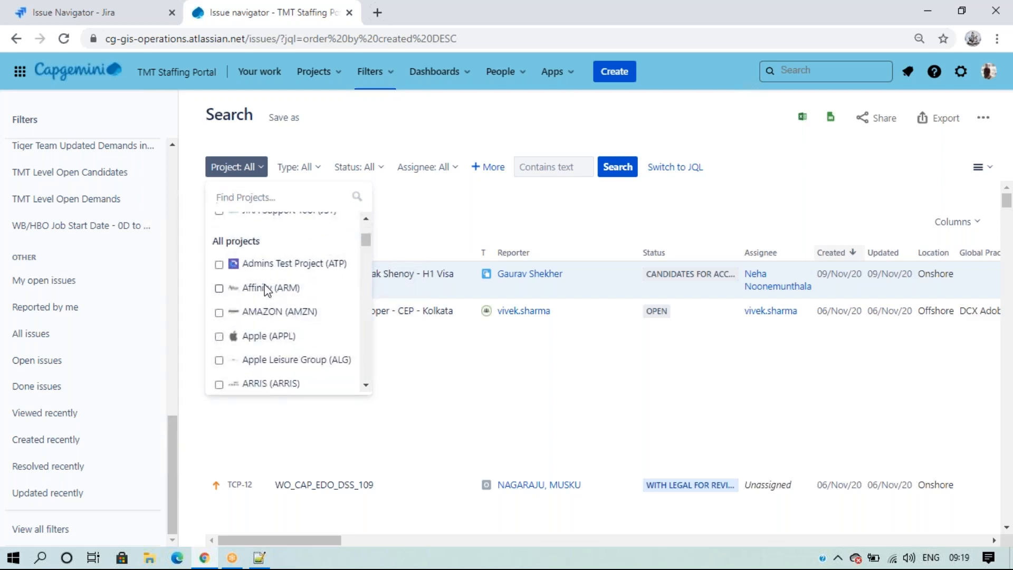
scroll(268, 291, down, 5)
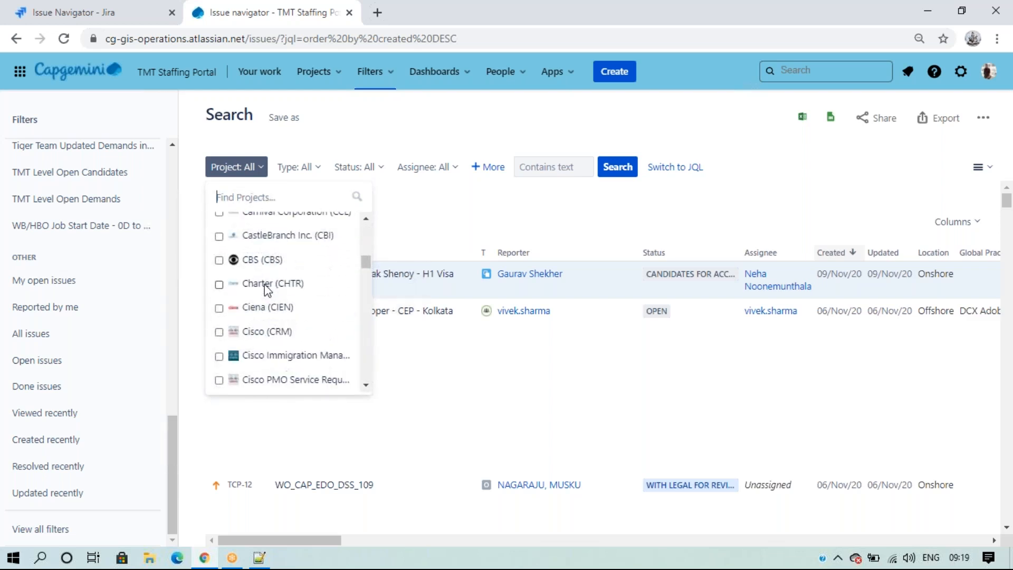
scroll(267, 290, down, 3)
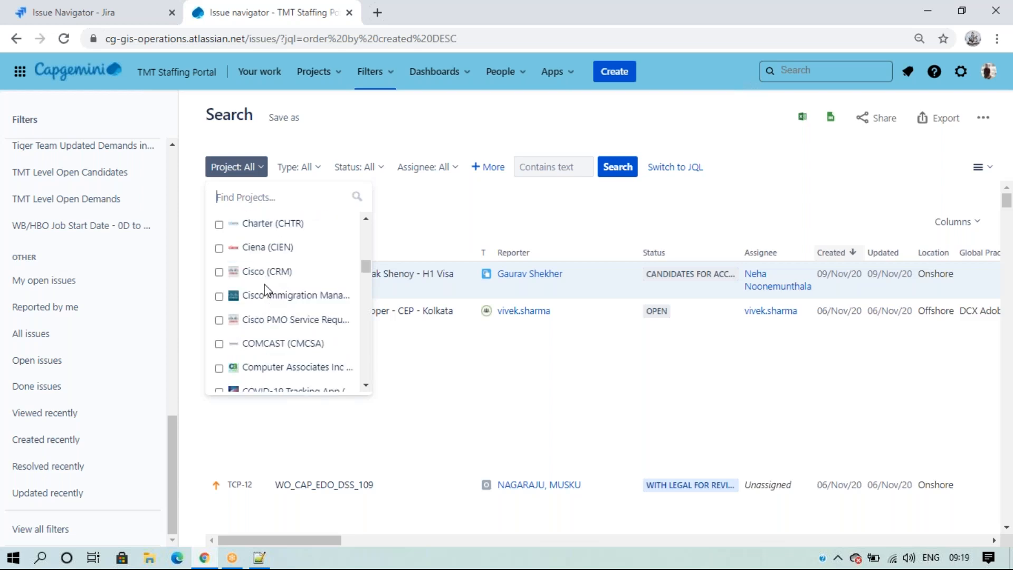
scroll(267, 289, down, 2)
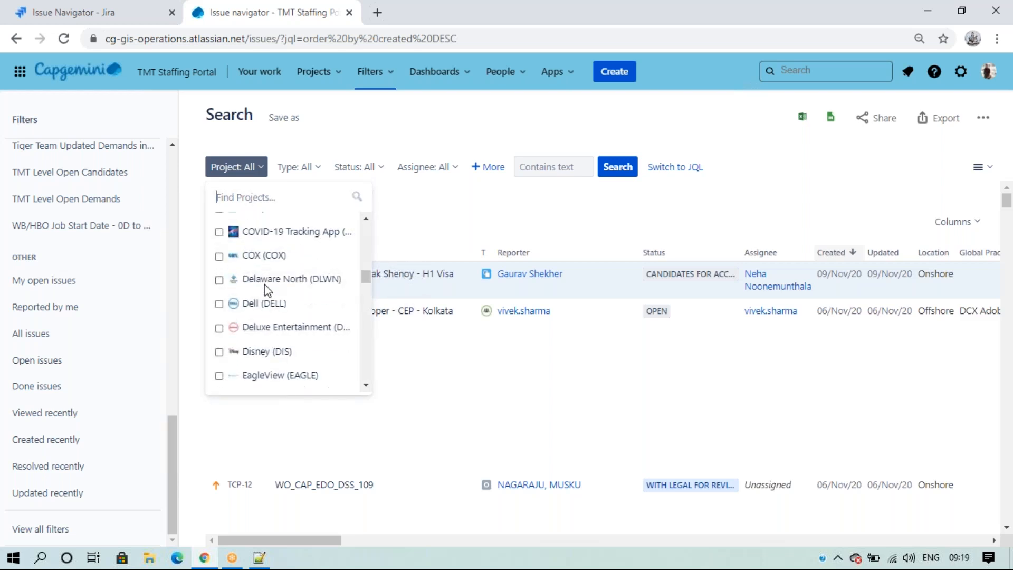
scroll(268, 289, down, 2)
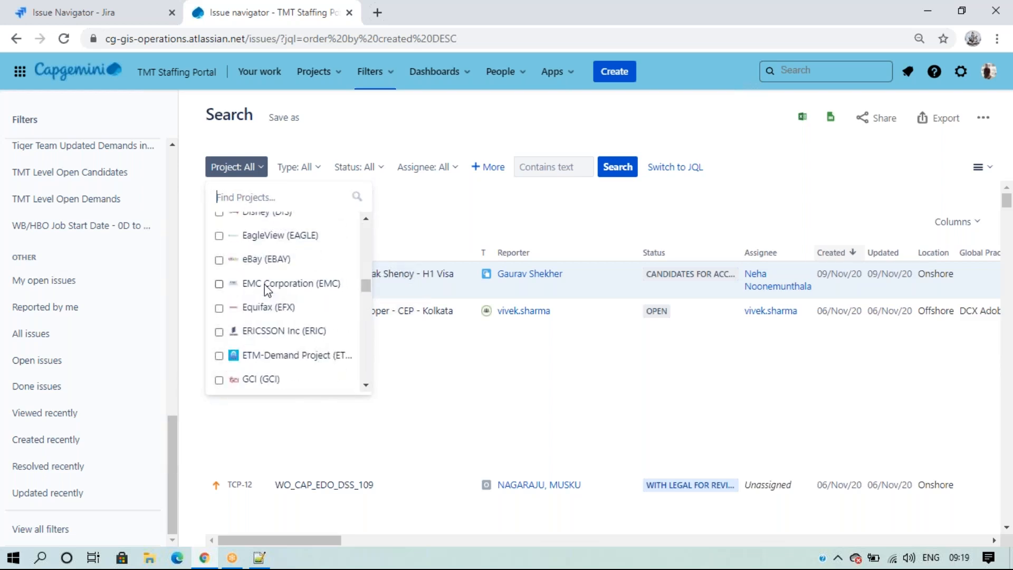
scroll(267, 290, down, 2)
scroll(267, 290, up, 9)
scroll(268, 290, up, 10)
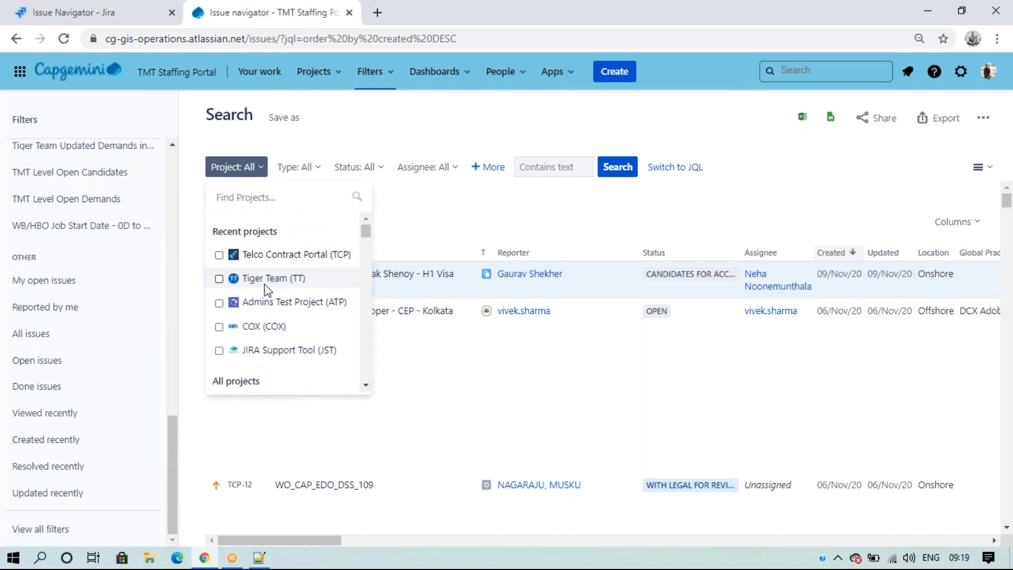
scroll(267, 289, down, 1)
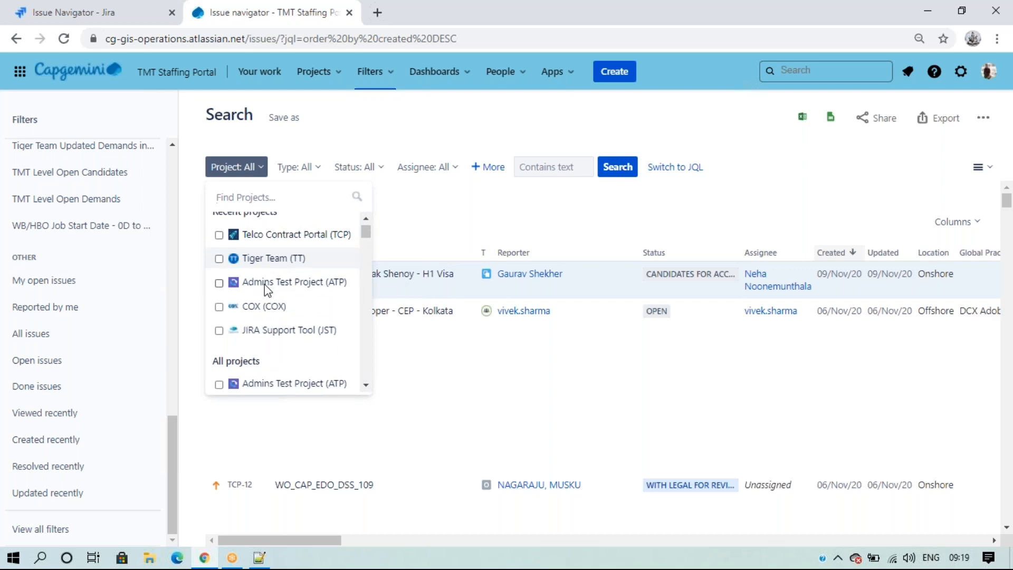
scroll(268, 289, up, 1)
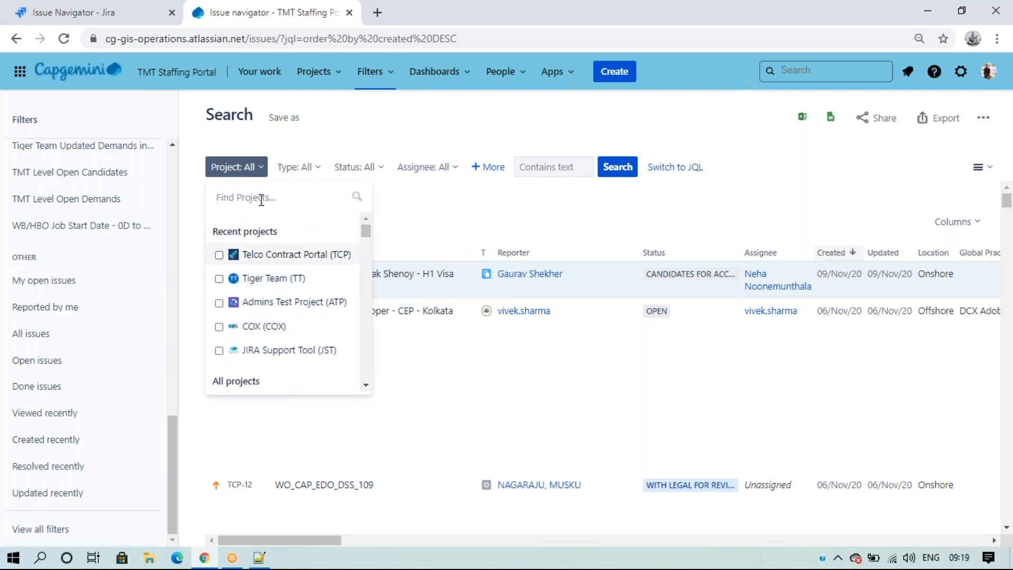
Filter the issues by the T-Mobile (TMUS) project and look through the matching issues.
text(t)
click(263, 319)
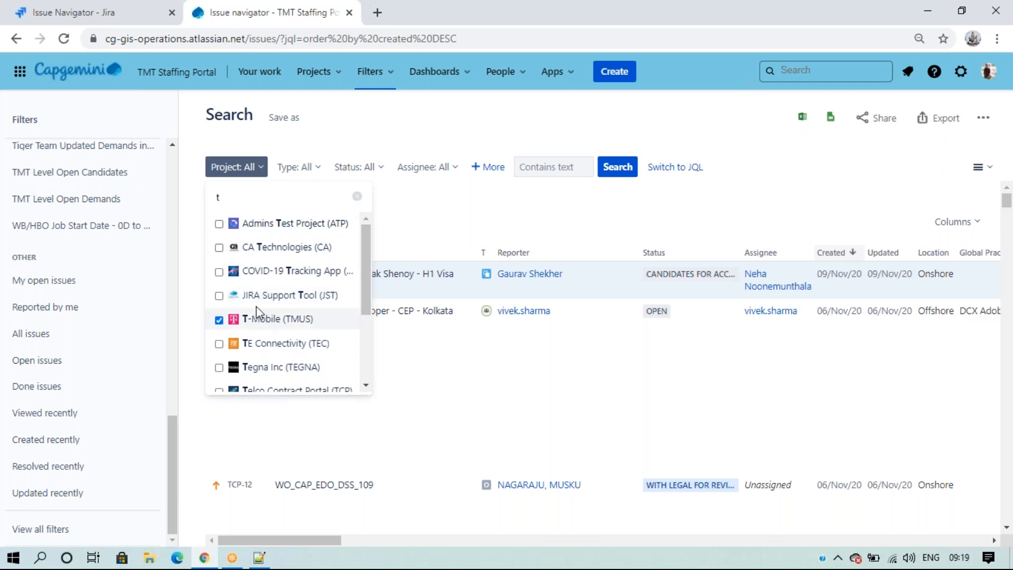
click(392, 118)
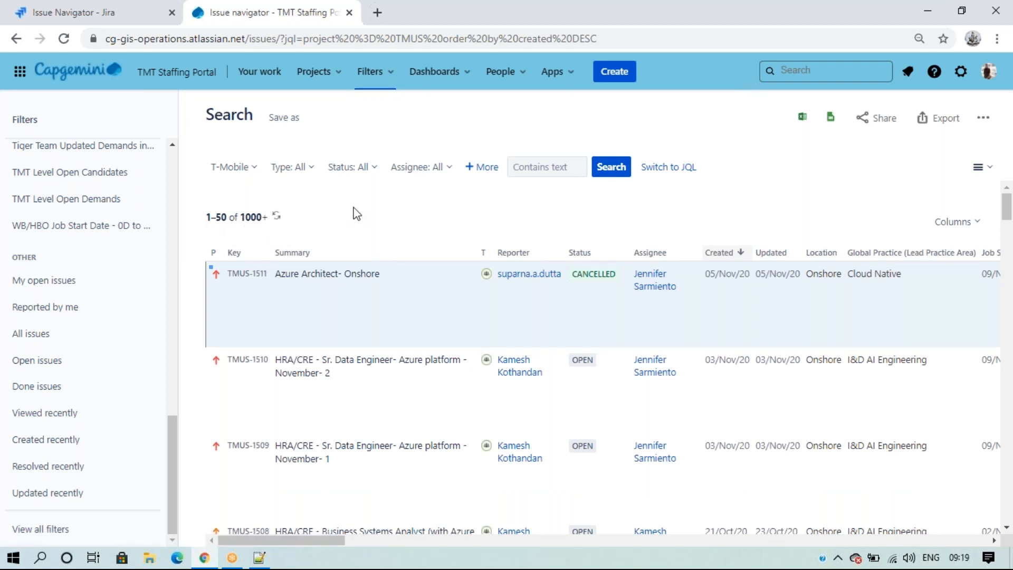
scroll(239, 292, down, 10)
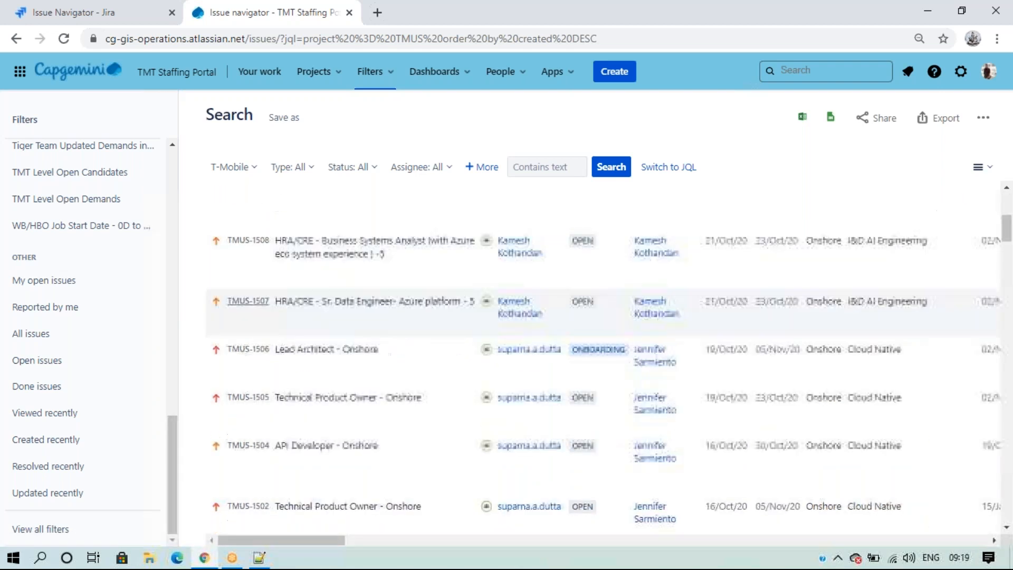
scroll(242, 373, up, 10)
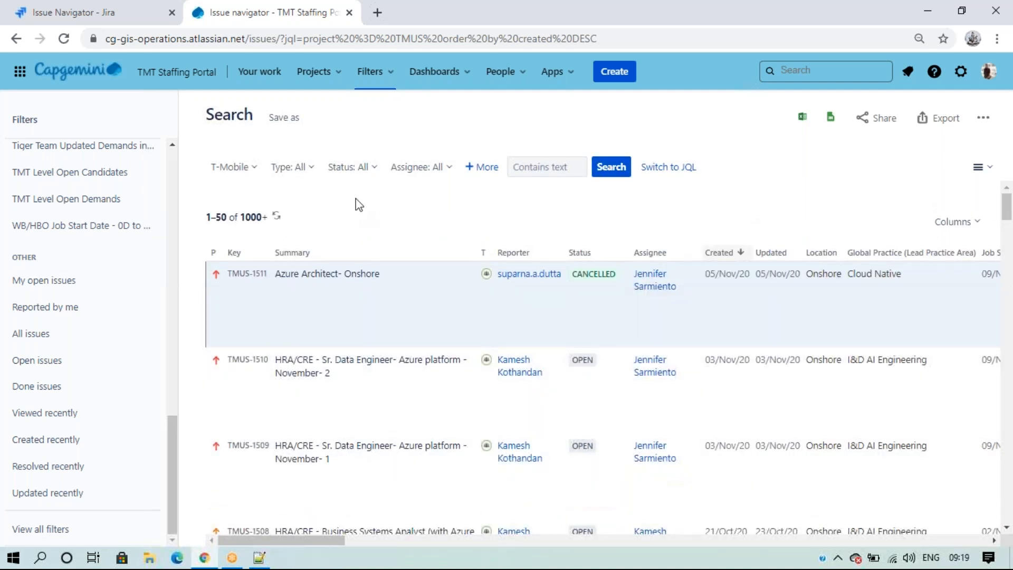
Limit the issue type to Resource Requirement, check the query in JQL mode and return to basic mode.
click(300, 169)
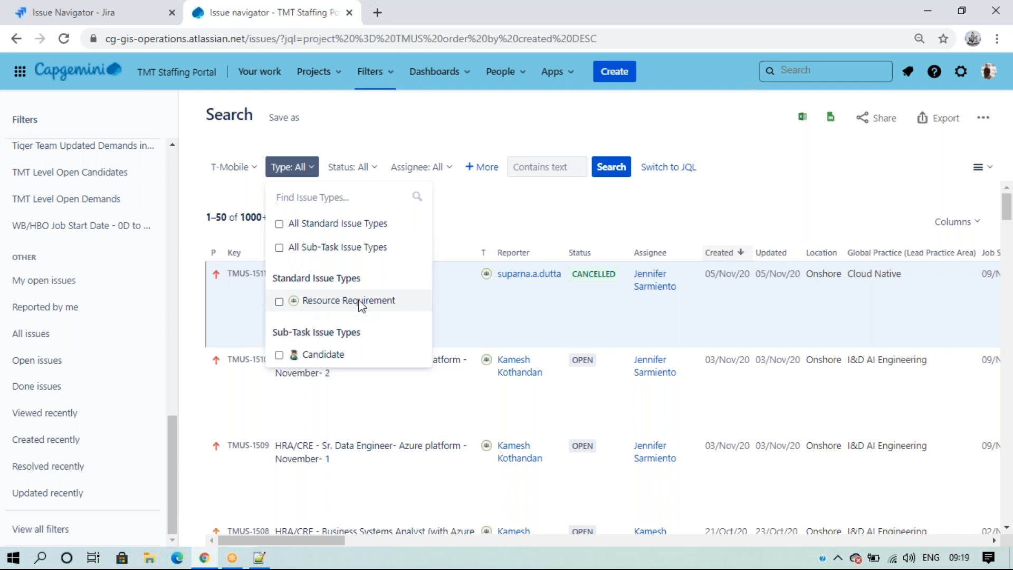
click(463, 198)
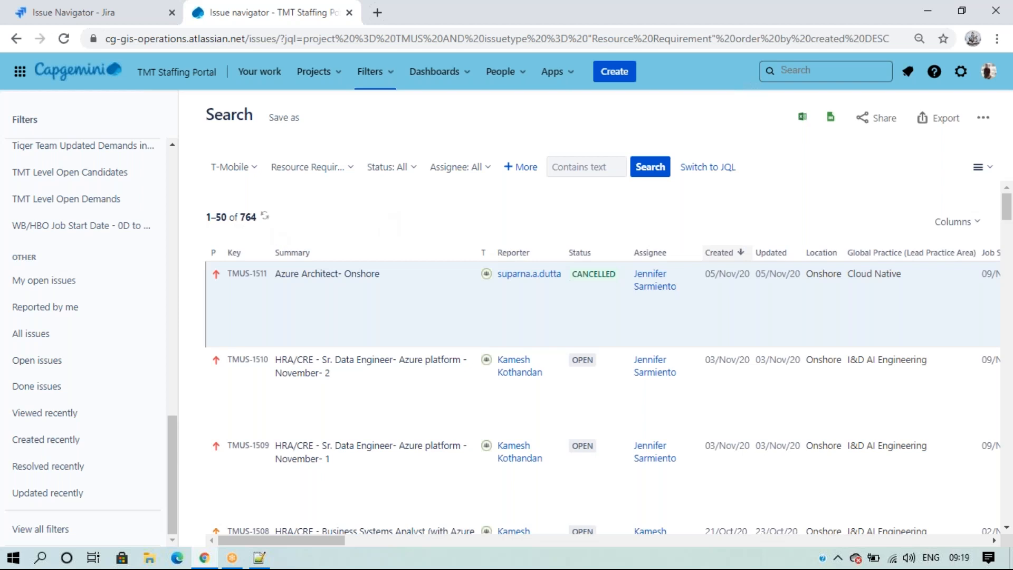
click(708, 166)
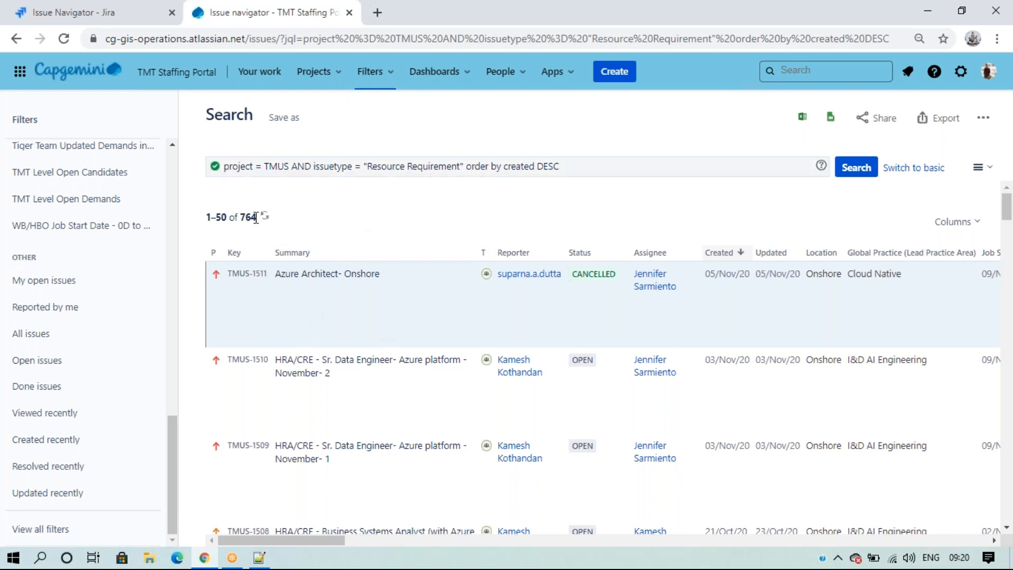
click(914, 168)
Filter the T-Mobile resource requirements by the Cap screening status and view the result.
click(397, 178)
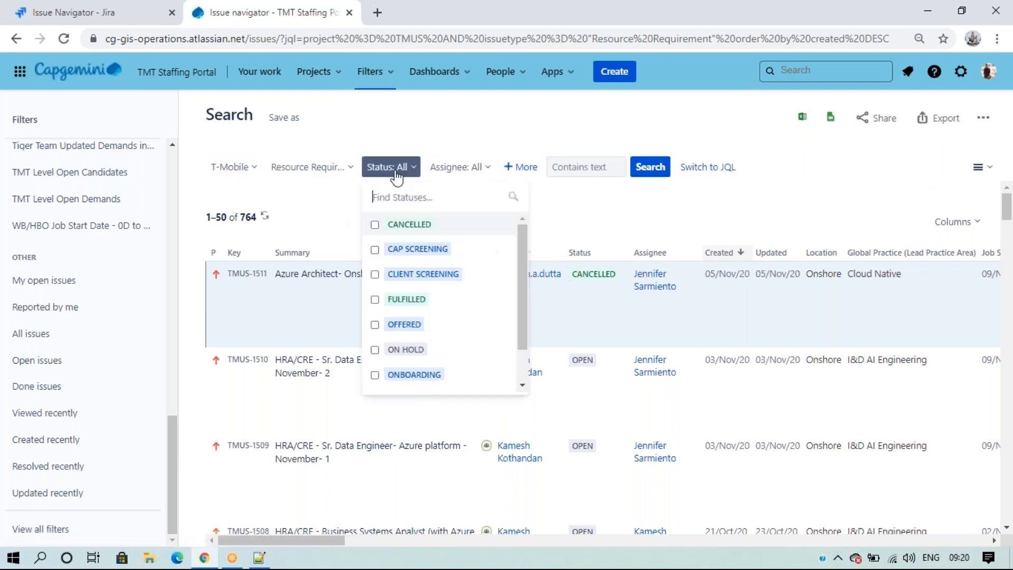
click(391, 252)
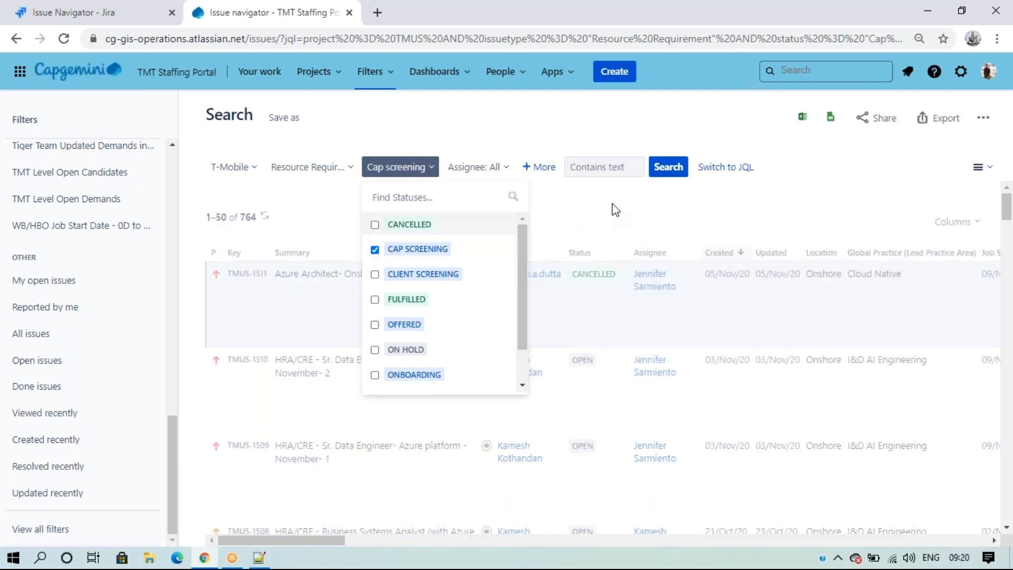
click(612, 203)
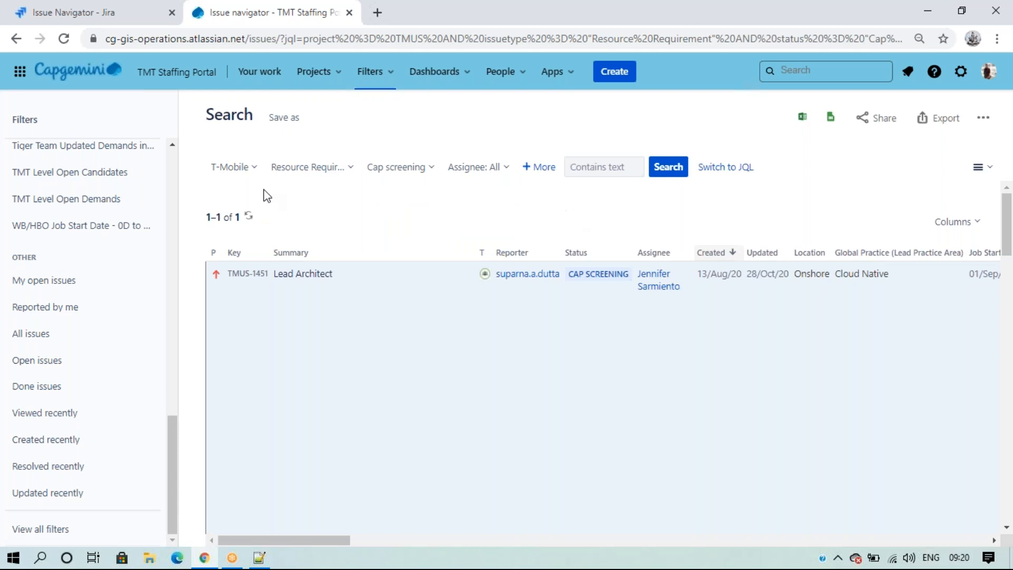
scroll(583, 381, down, 5)
scroll(582, 381, up, 5)
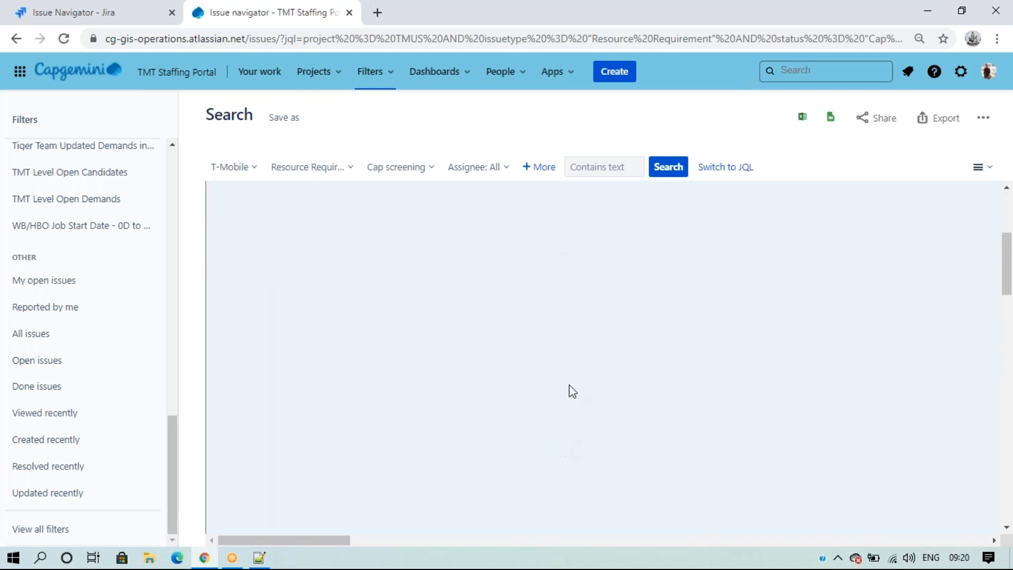
Replace the Cap screening status filter with Cancelled and look through the matching issues.
click(415, 175)
click(422, 224)
click(411, 255)
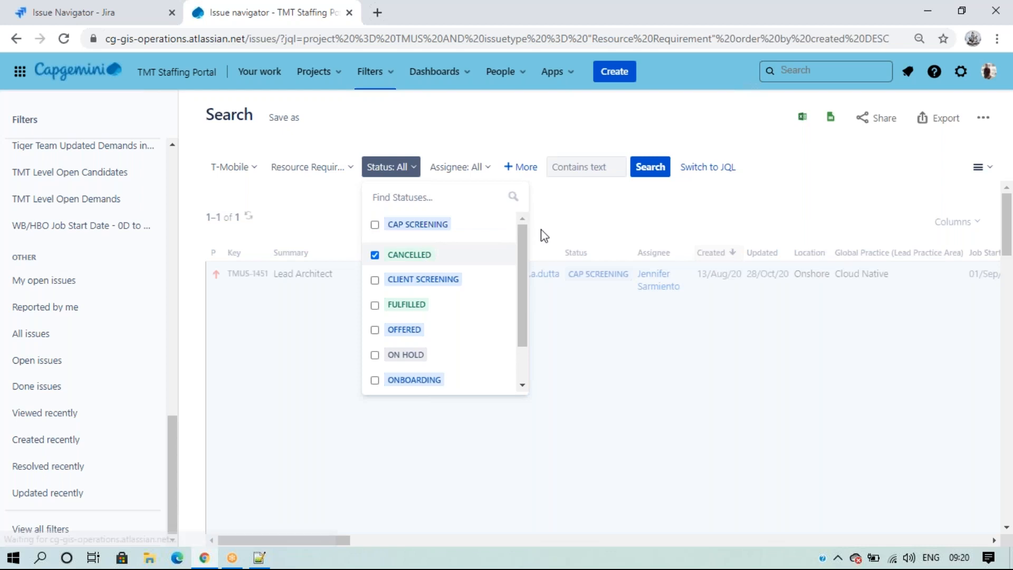
click(595, 209)
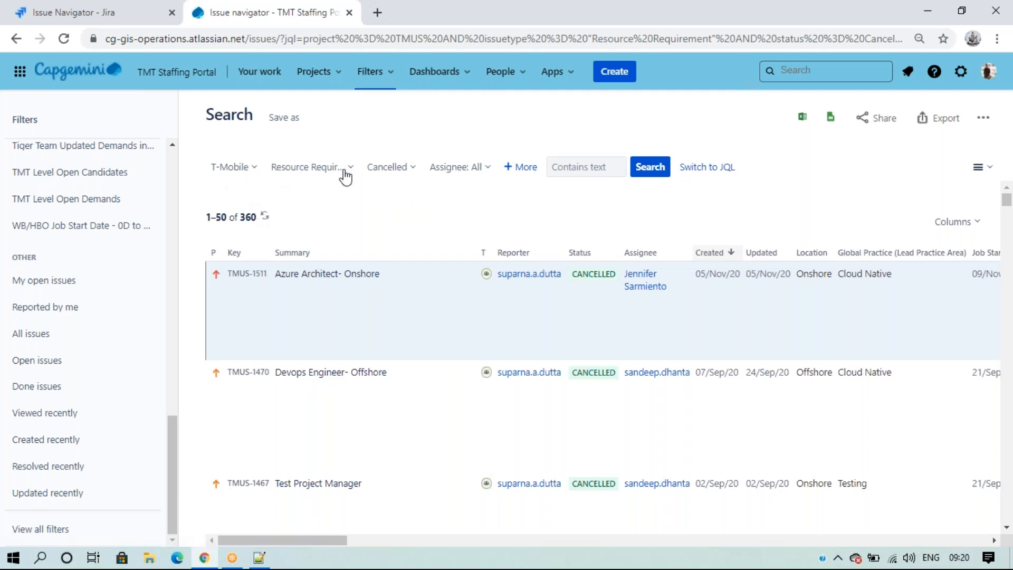
scroll(227, 214, down, 3)
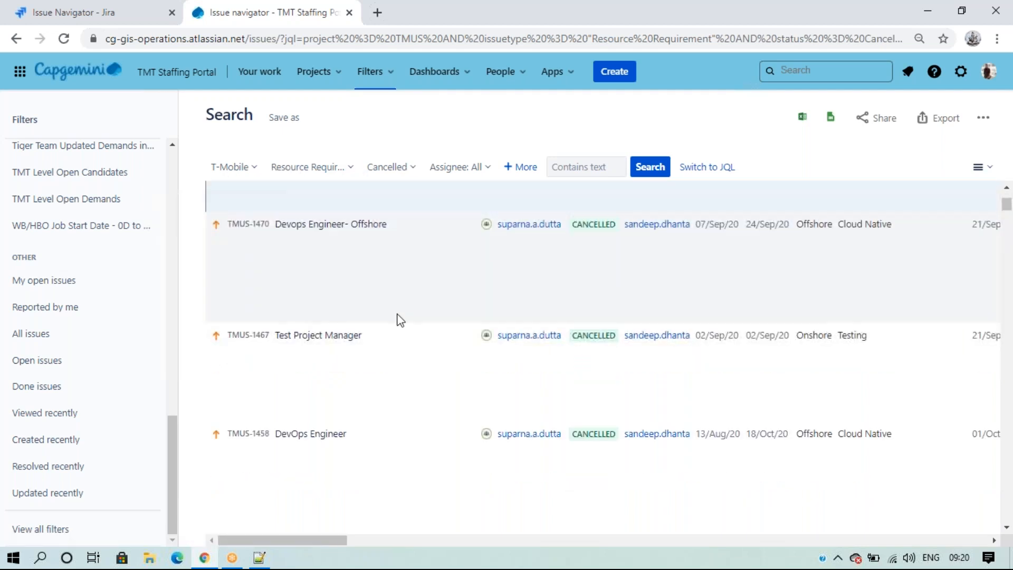
scroll(398, 314, up, 3)
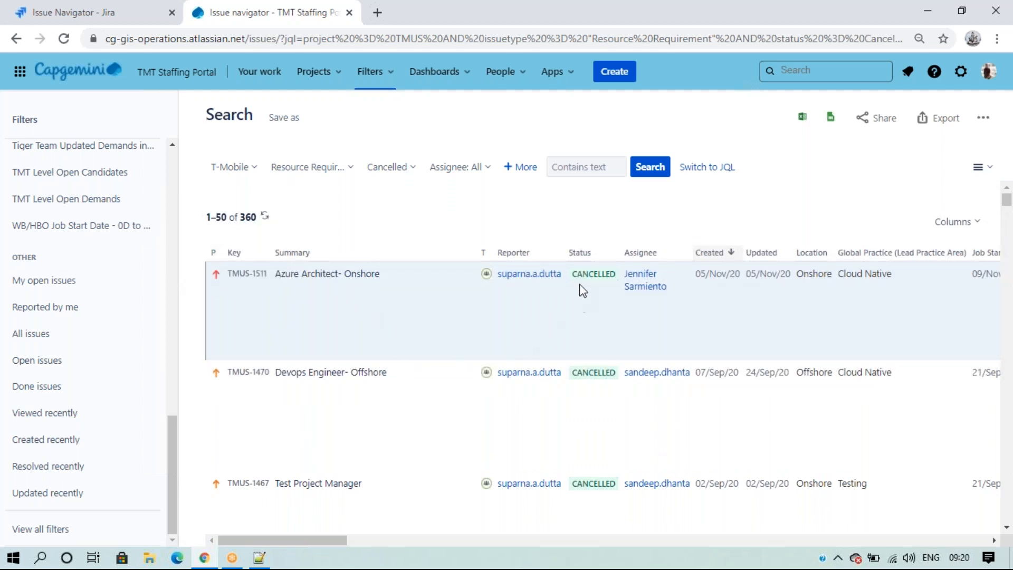
scroll(596, 372, down, 5)
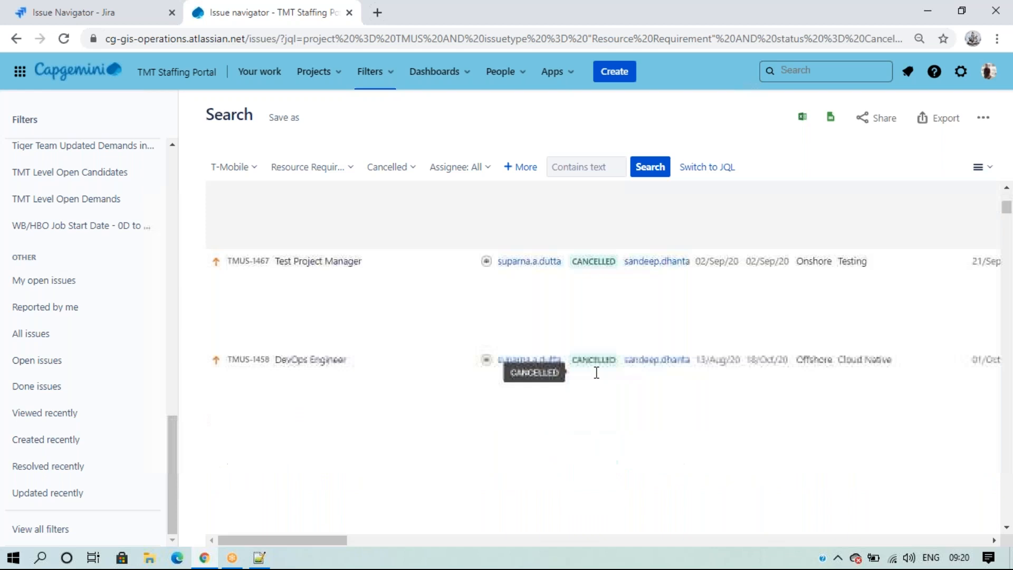
scroll(596, 372, down, 5)
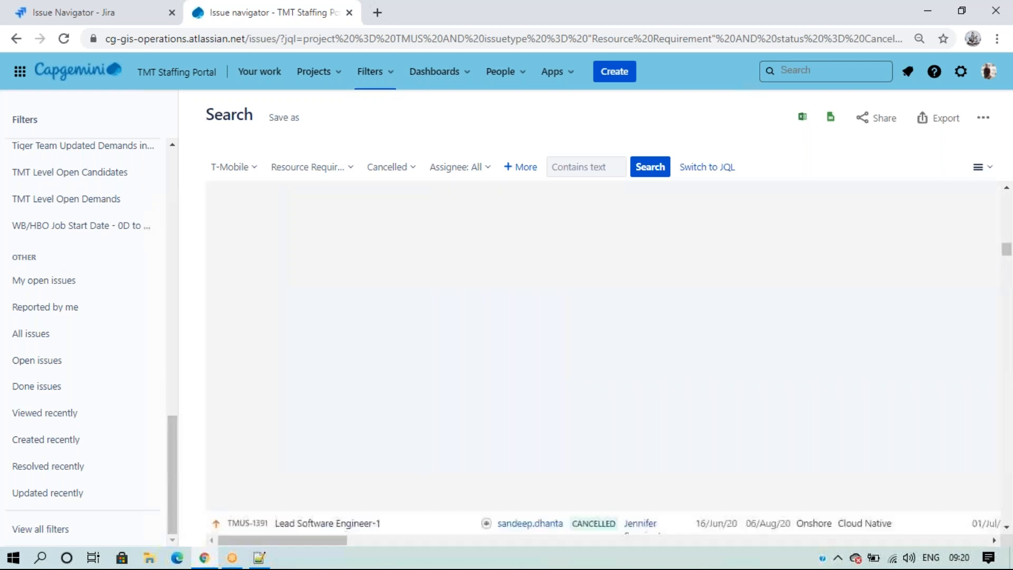
scroll(597, 385, down, 4)
scroll(601, 397, up, 15)
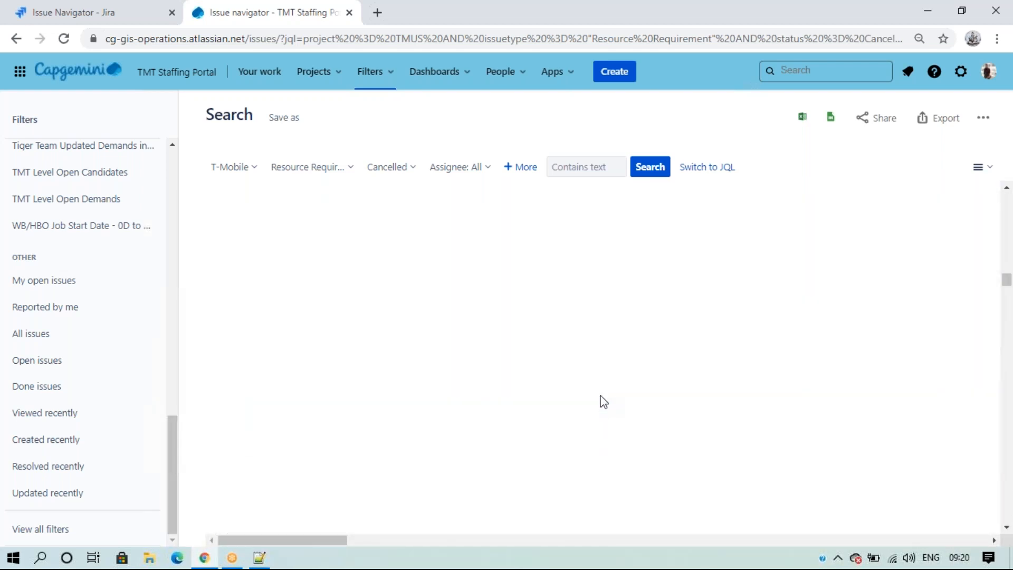
scroll(603, 401, up, 10)
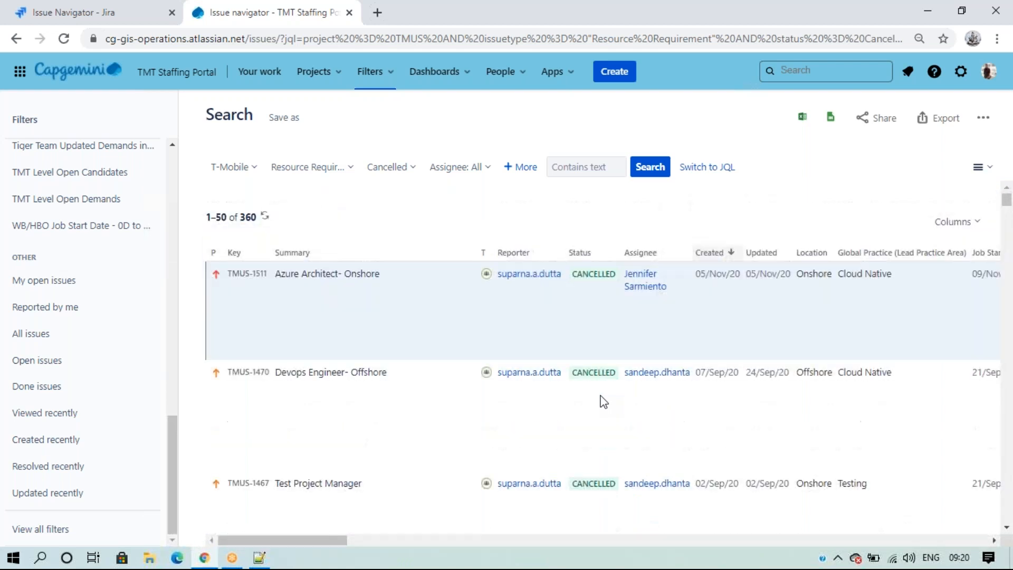
Copy the JQL form of the search and paste it under the JQL Filters and Dashboard heading in the Notepad++ notes.
click(705, 168)
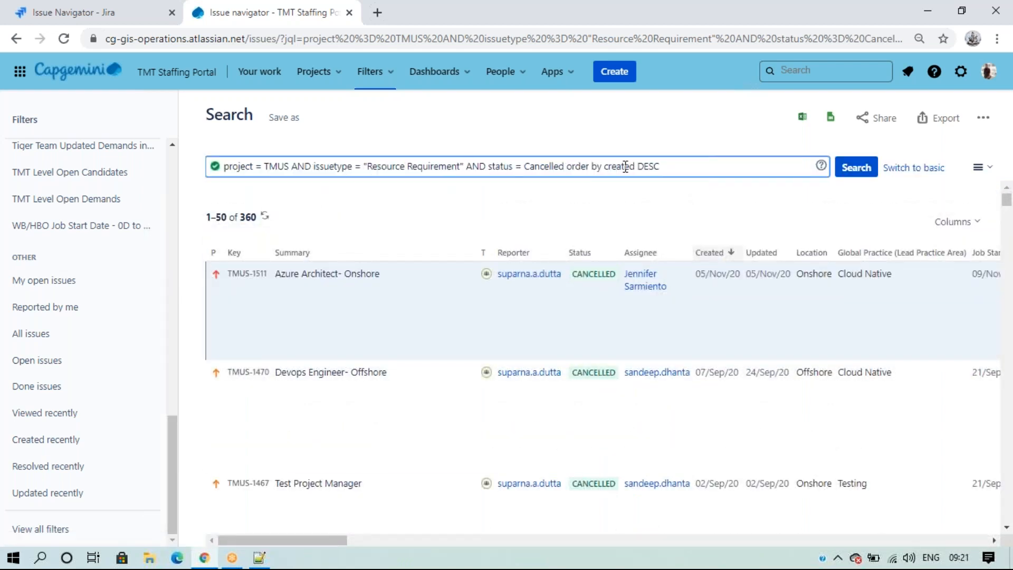
drag(683, 172, 126, 200)
key(ctrl+c)
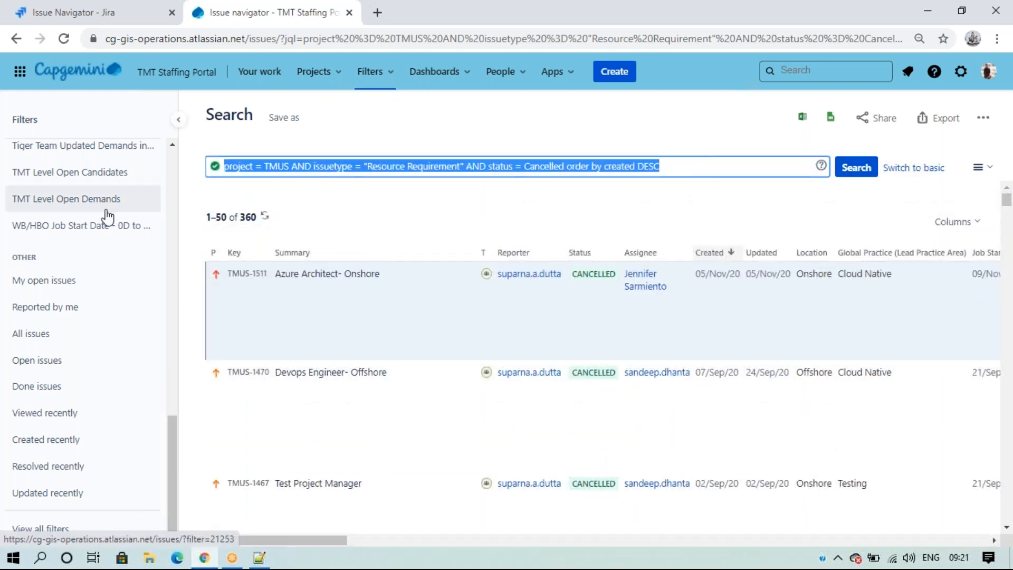
click(259, 558)
key(ctrl+v)
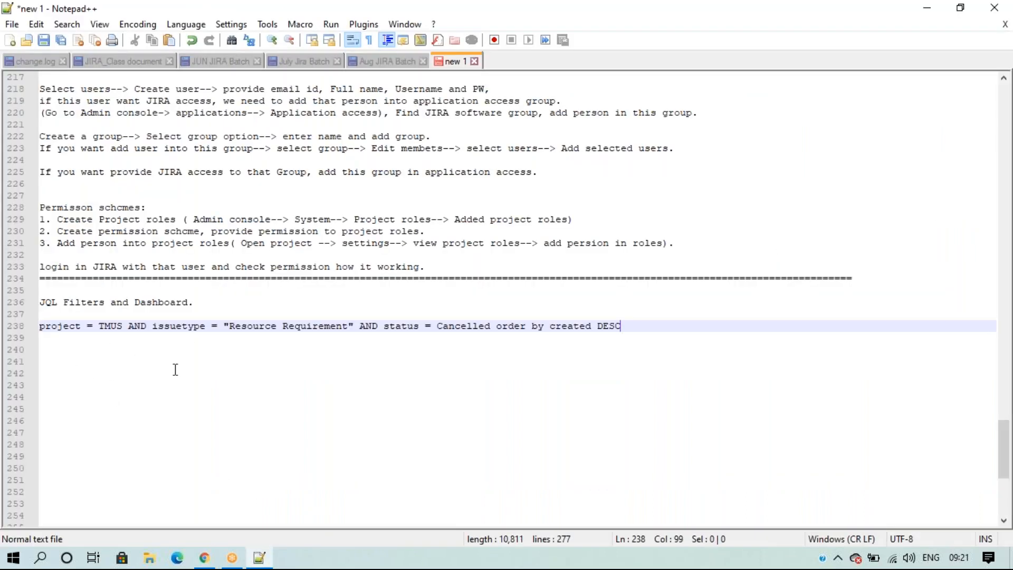
Switch to Jira, replace the JQL query with project = T-Mobile and run the search.
click(204, 557)
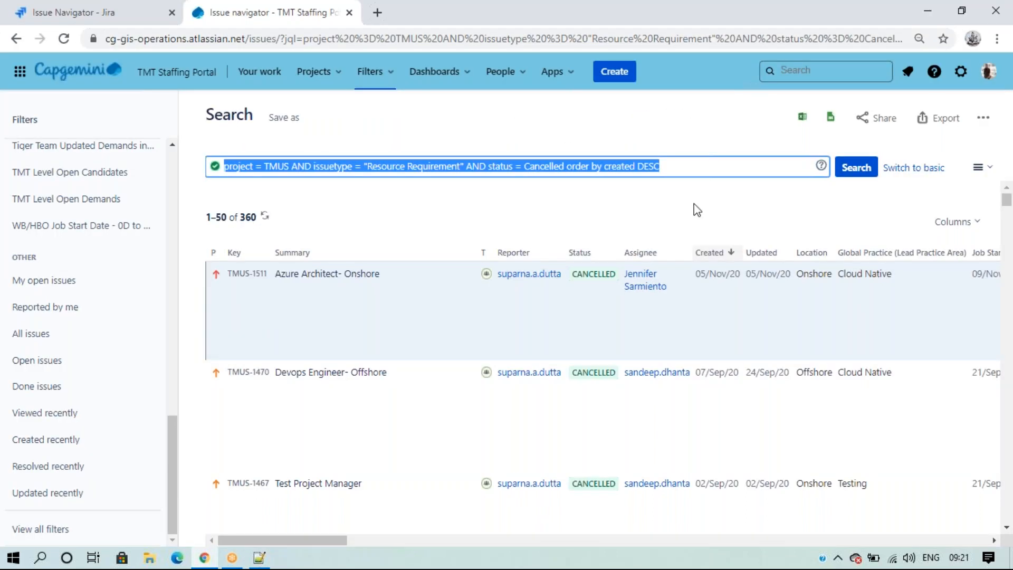
key(BackSpace)
text(proje)
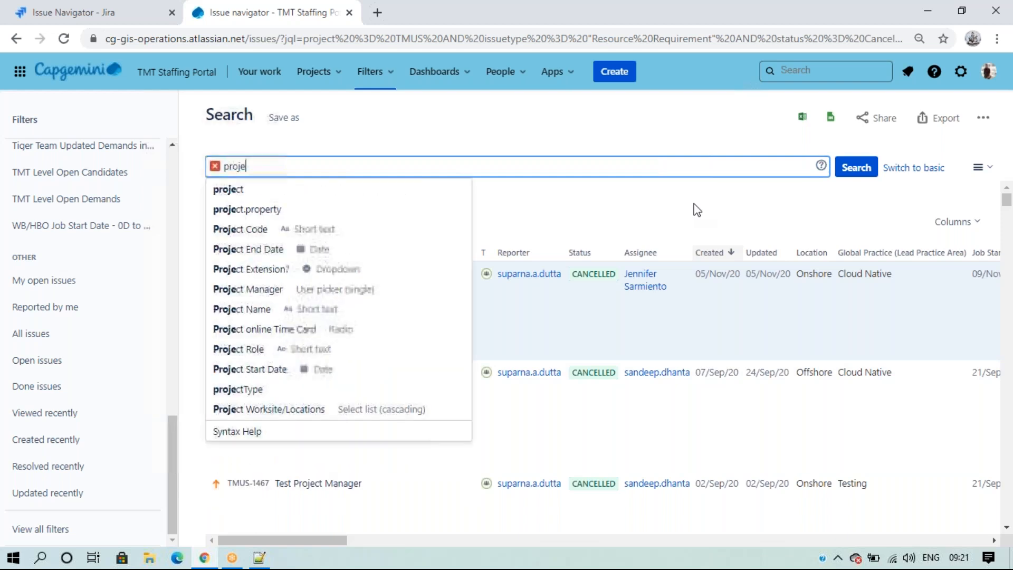
click(327, 189)
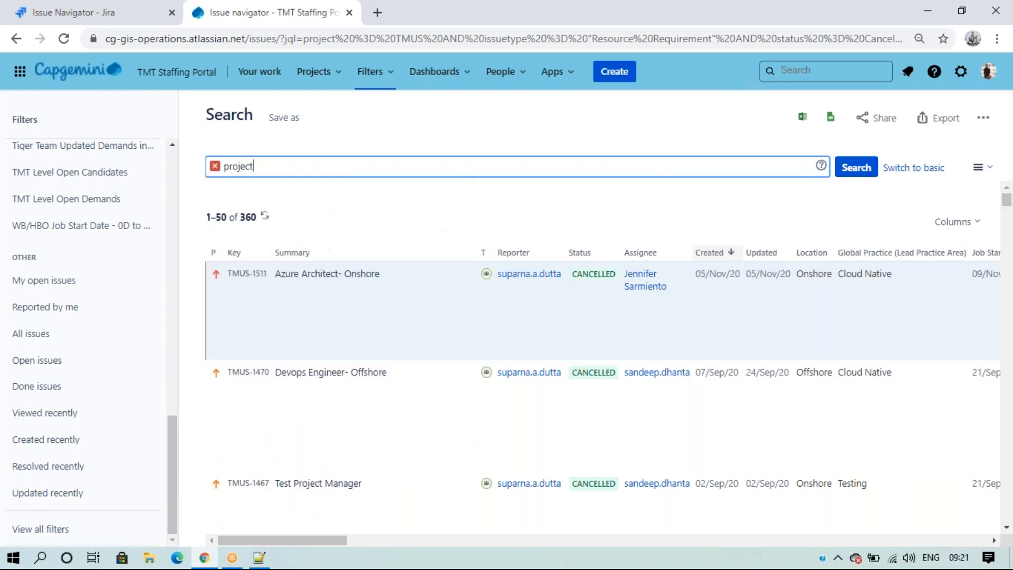
text(= )
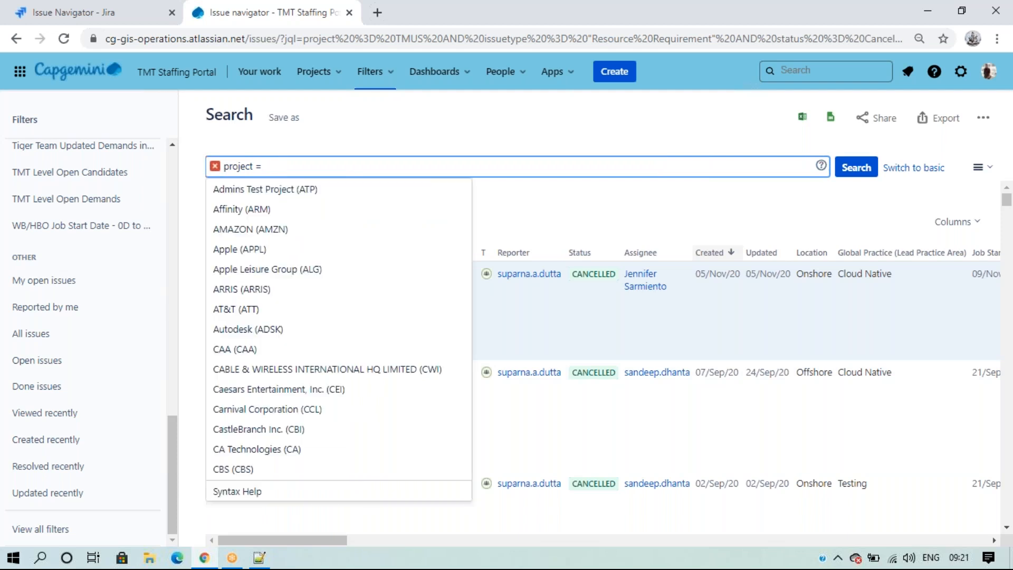
text(TM)
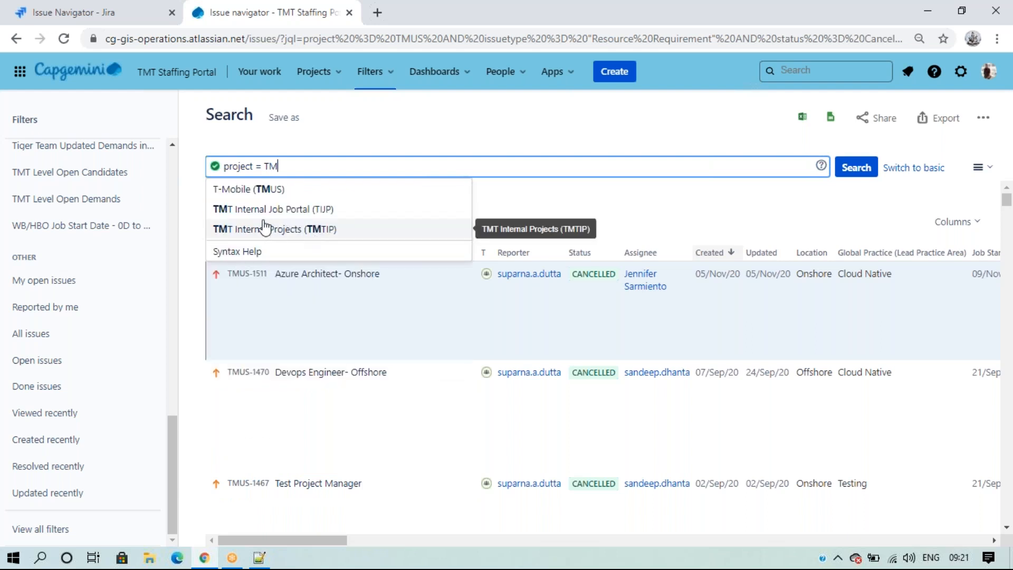
click(253, 190)
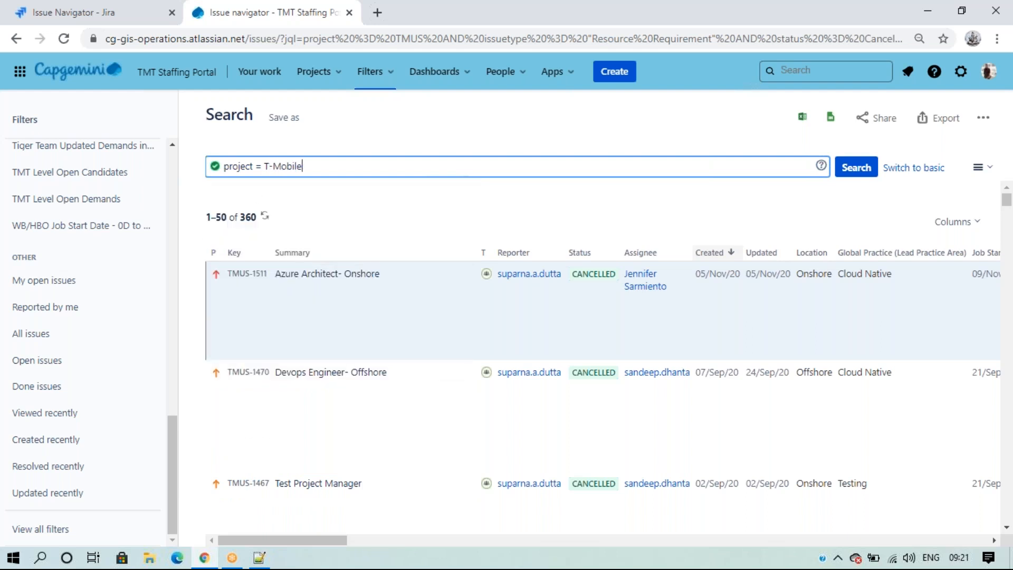
click(325, 171)
click(856, 168)
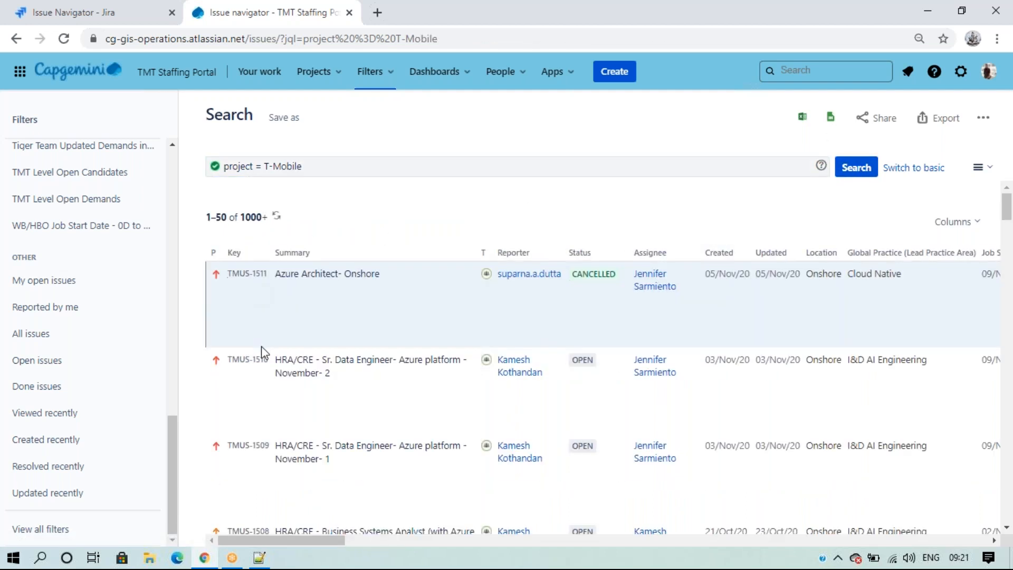
Change the project operator in the query to != so T-Mobile is excluded, and run the search.
click(258, 174)
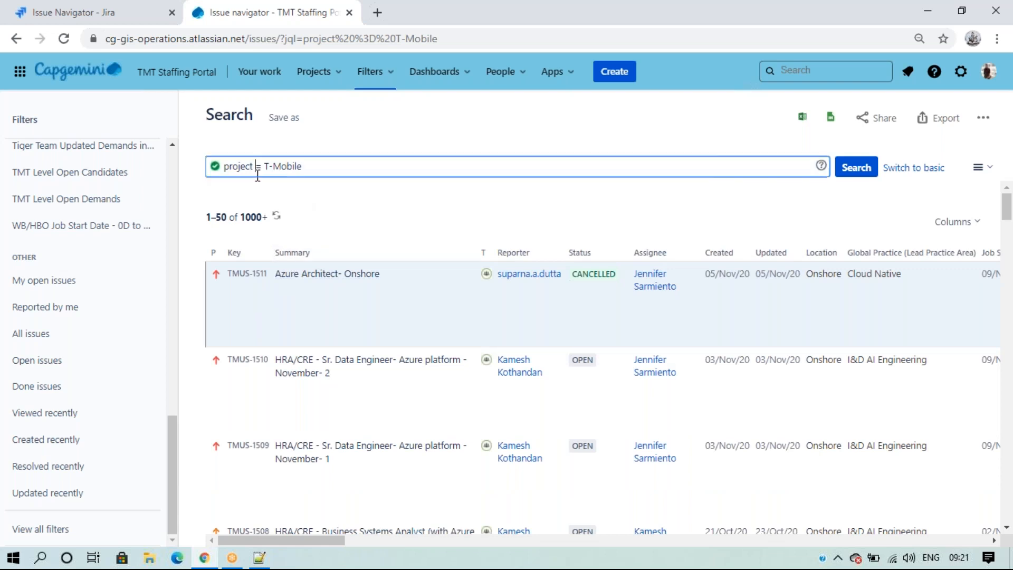
text(!)
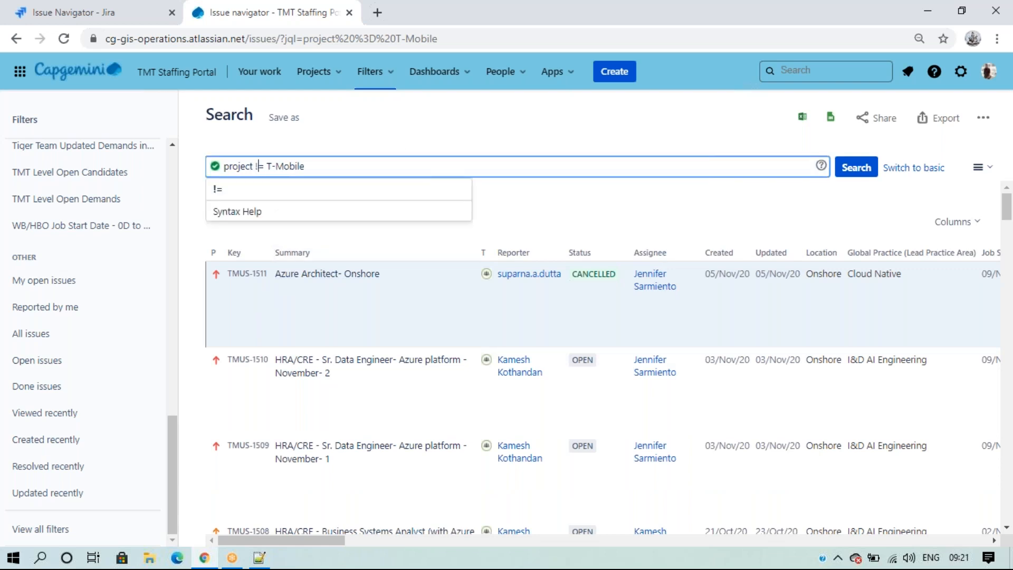
click(258, 191)
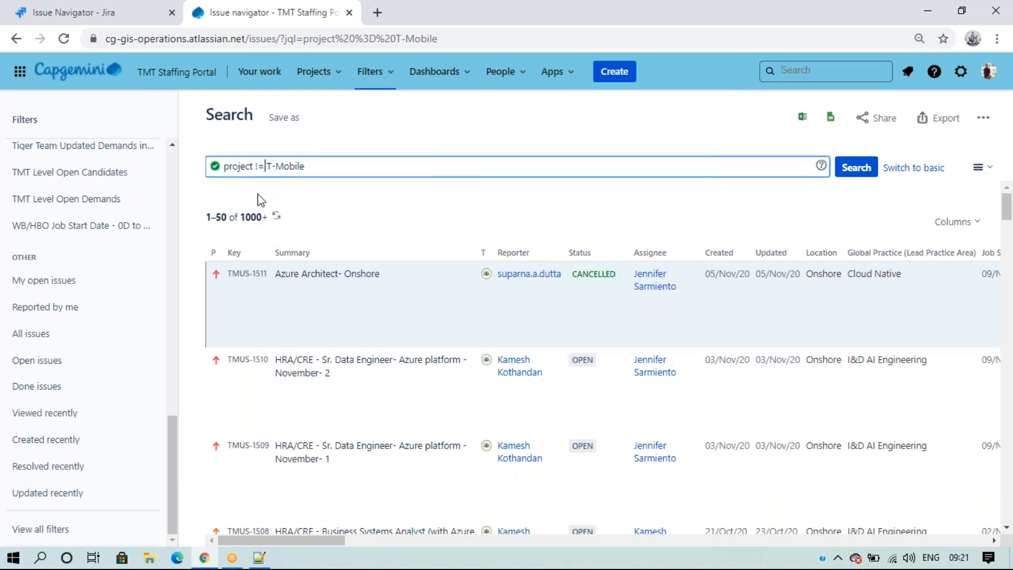
click(857, 169)
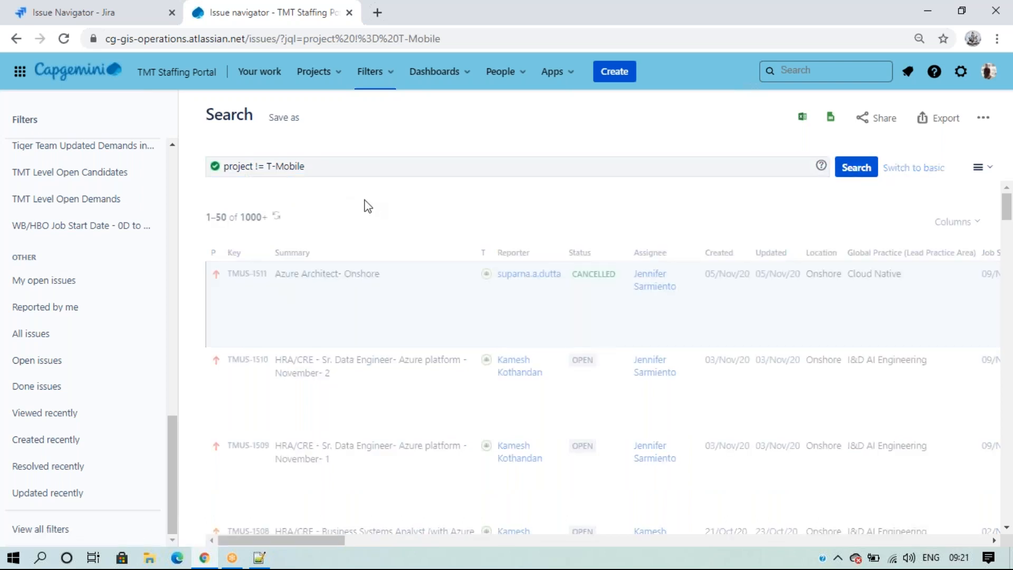
Write the example lines "40 1 P = 1" and "40 !1 Pro != 1" below the saved query in the Notepad++ notes.
click(259, 557)
click(84, 402)
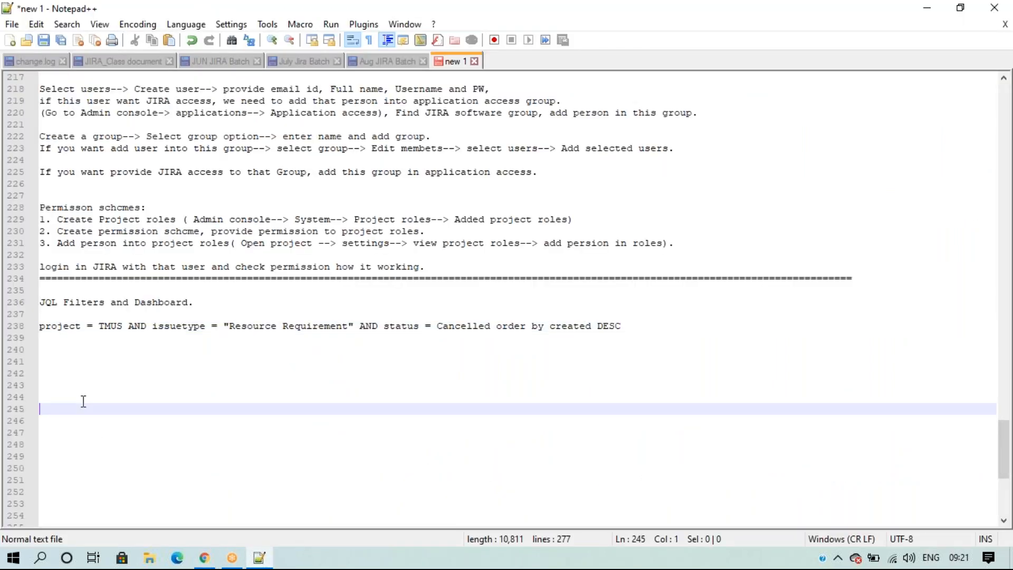
text(40 1 P = 1)
click(53, 411)
drag(52, 410, 24, 410)
click(58, 439)
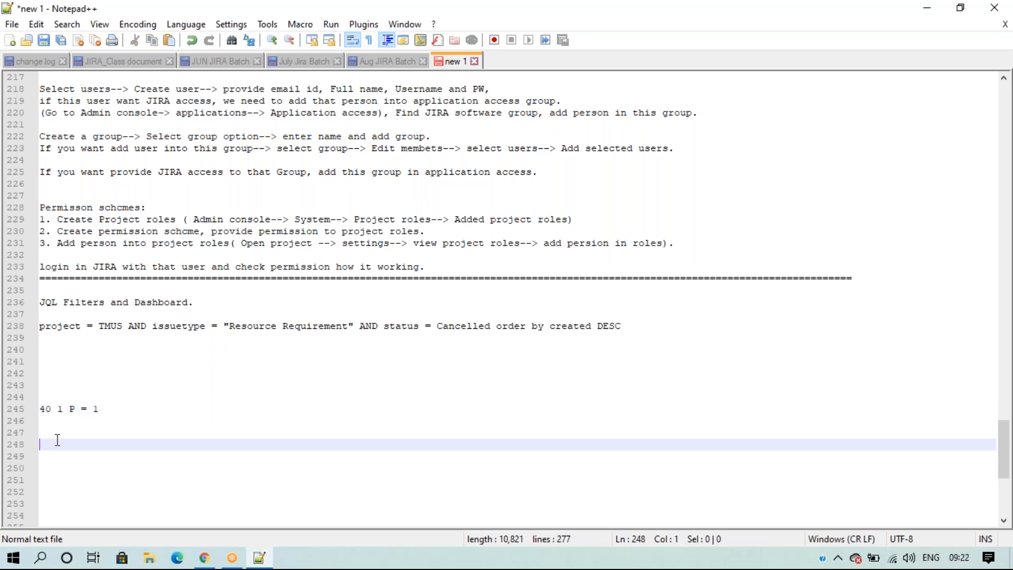
text(40 !1 Pro != 1)
drag(77, 447, 138, 444)
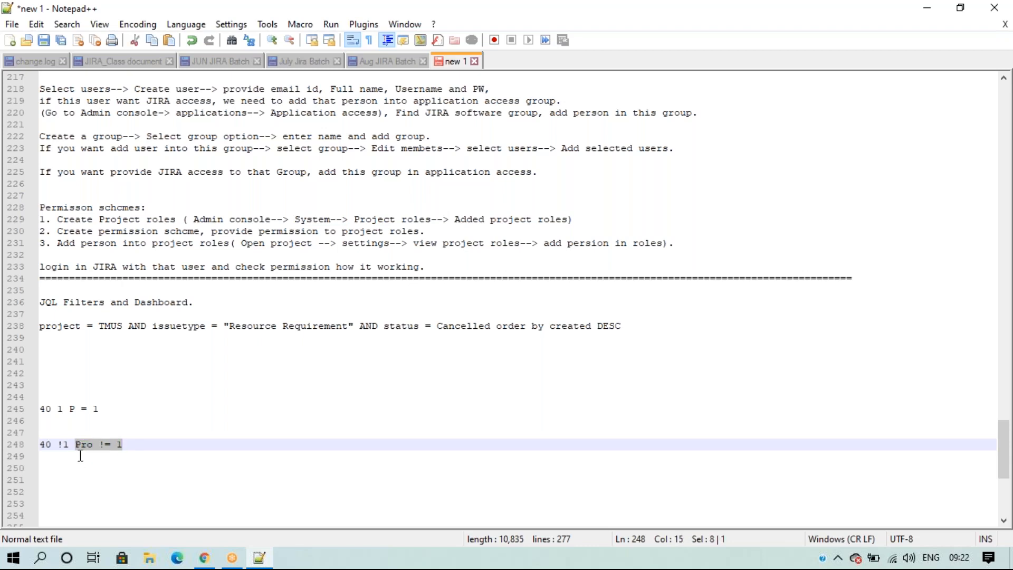
Return to Jira and look through the issues matching project != T-Mobile.
click(205, 559)
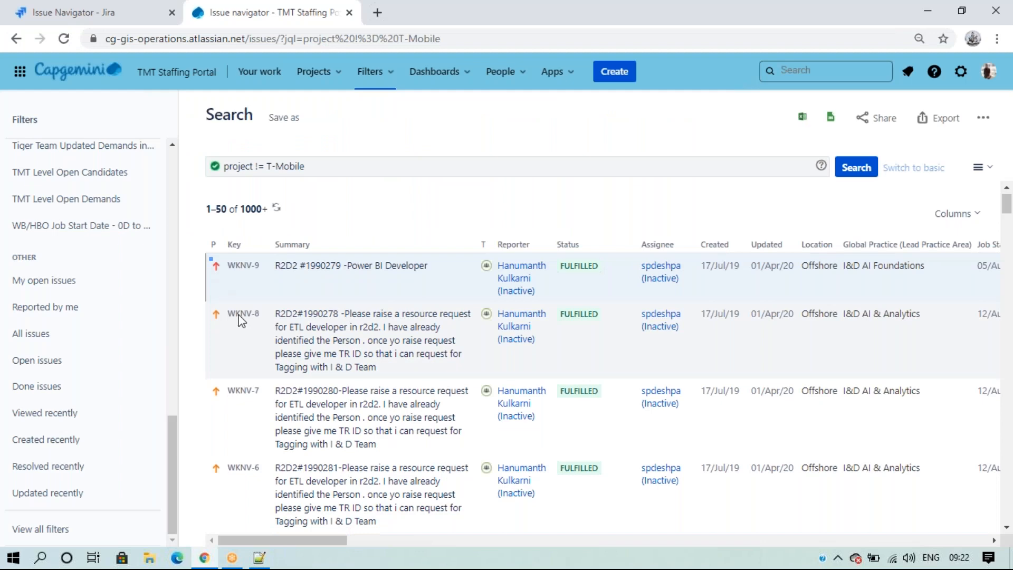
scroll(238, 316, down, 8)
scroll(259, 440, up, 8)
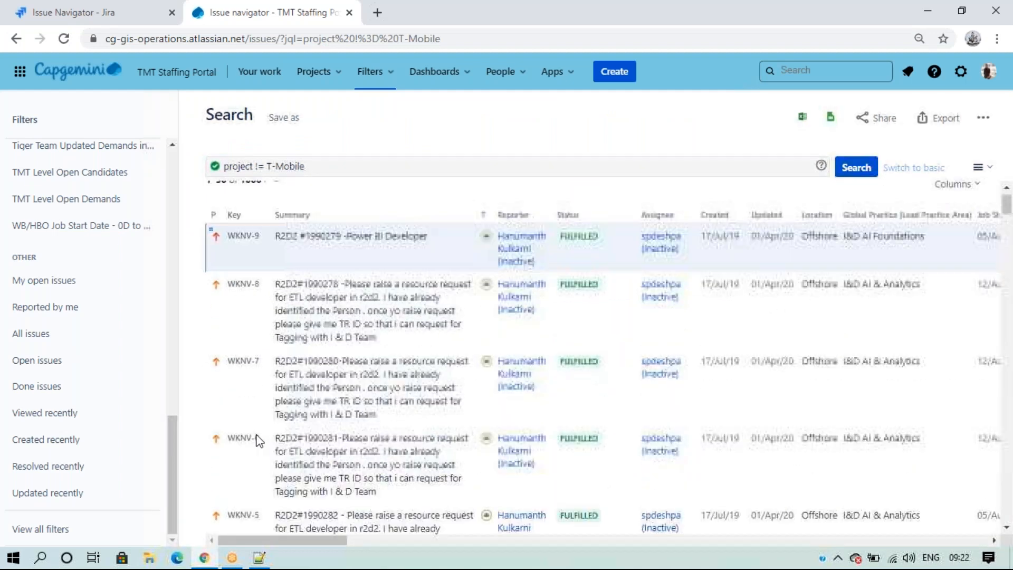
Replace the query with project = TMUS AND issuetype = "Resource Requirement" AND status = Cancelled order by created DESC and run it.
click(325, 168)
key(ctrl+a)
key(BackSpace)
text(project = TMUS AND issuetype = "Resource Requirement" AND status = Cancelled order by created DESC)
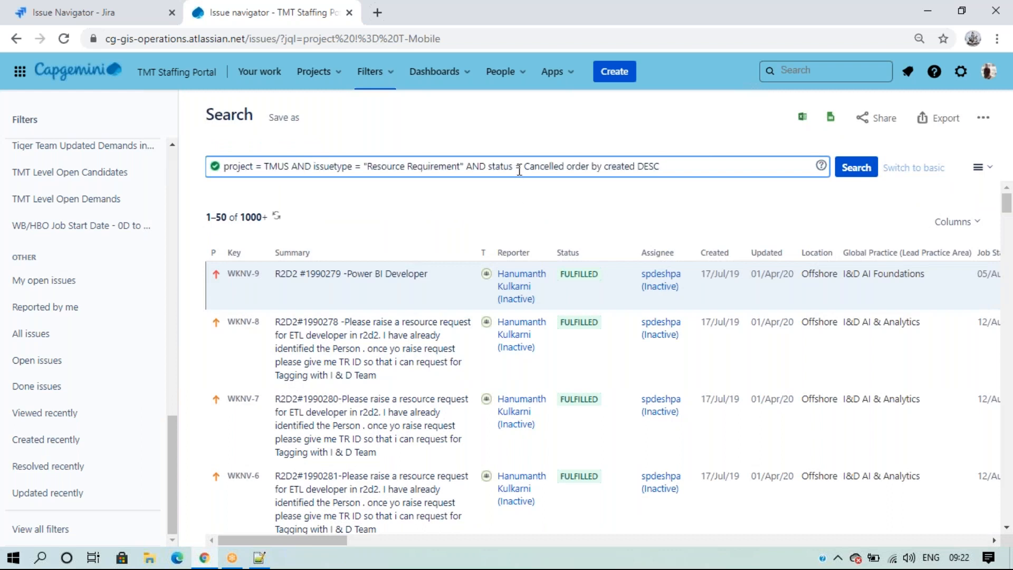
click(856, 167)
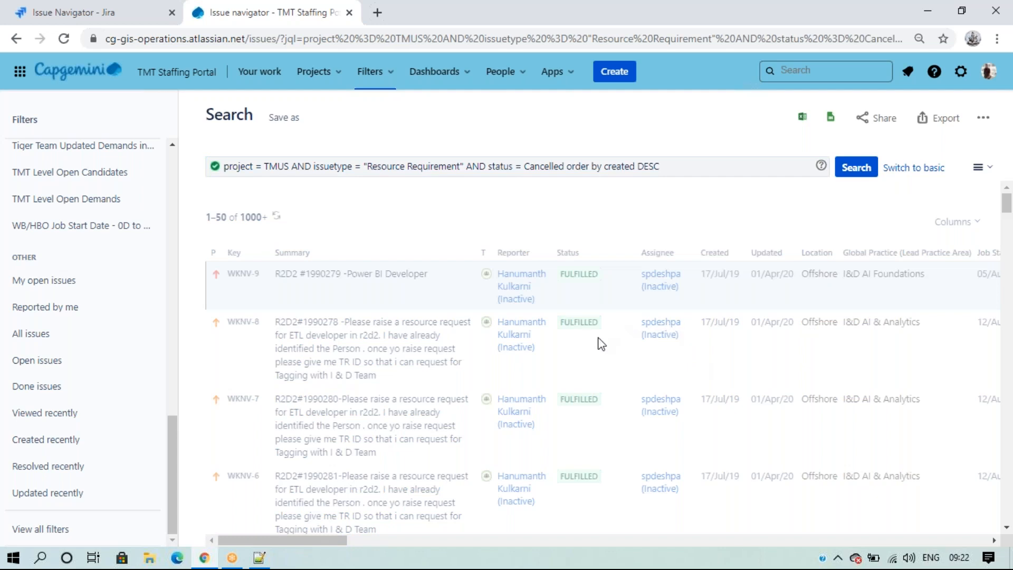
scroll(594, 369, down, 3)
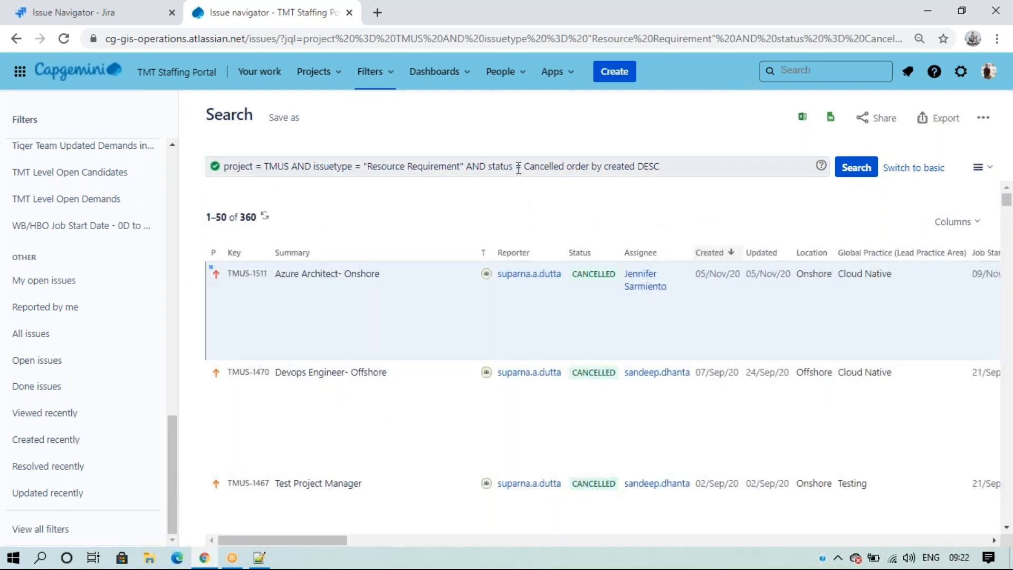
Change the status condition to status != Cancelled, run the search and look through the statuses of the matching issues.
click(518, 166)
text(!)
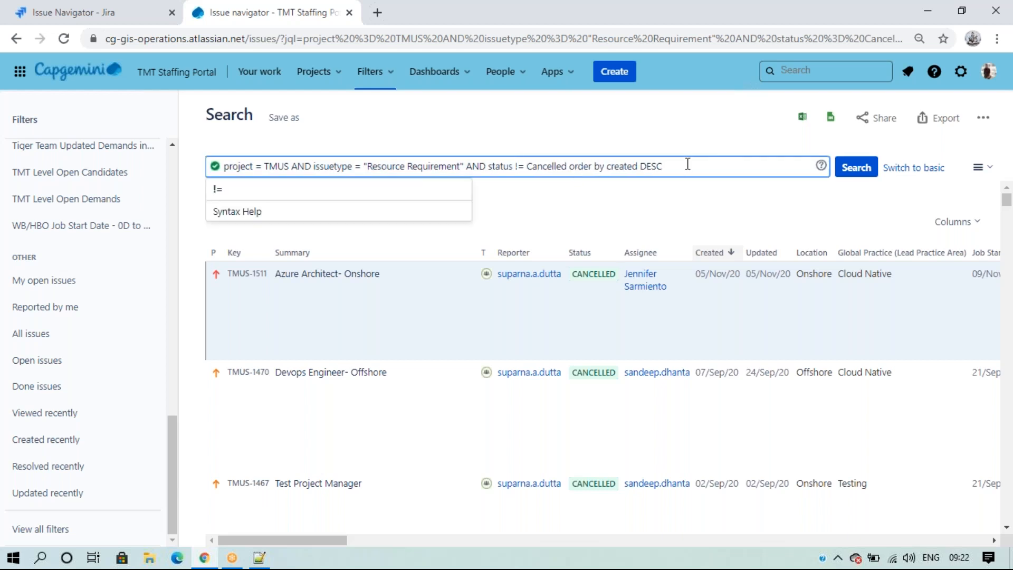
click(864, 170)
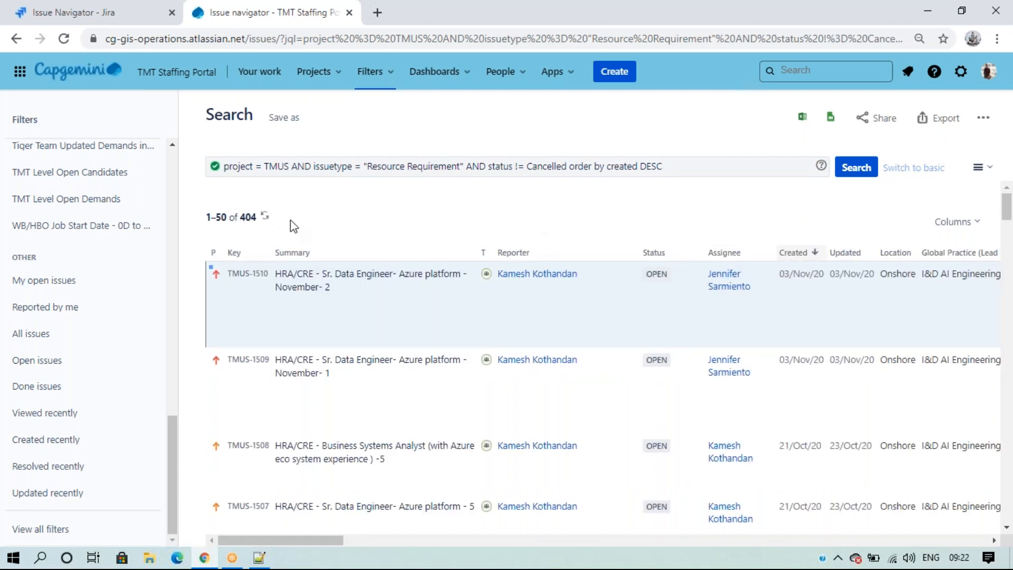
scroll(656, 296, down, 10)
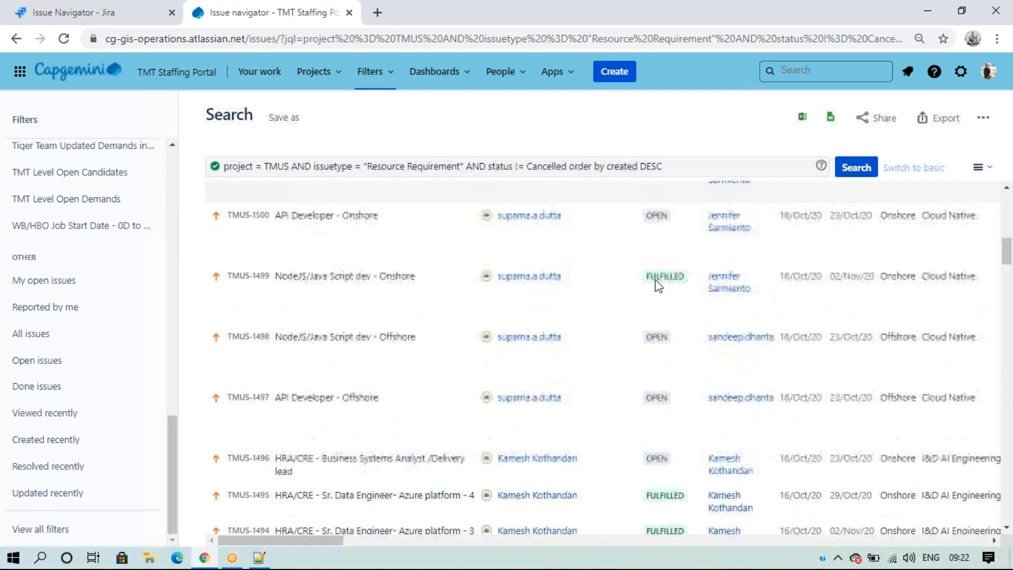
scroll(657, 282, up, 7)
scroll(681, 369, down, 8)
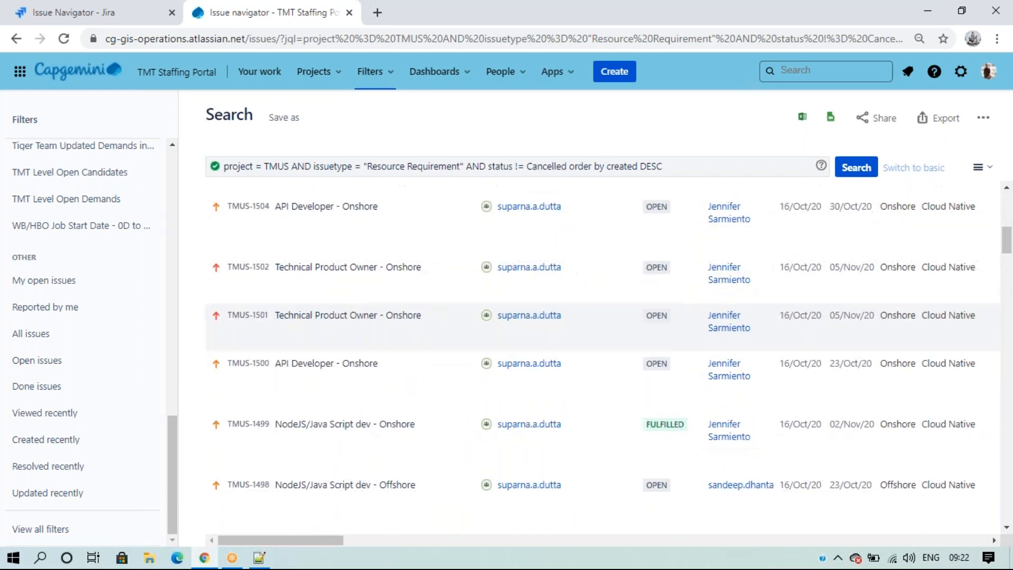
scroll(659, 443, down, 10)
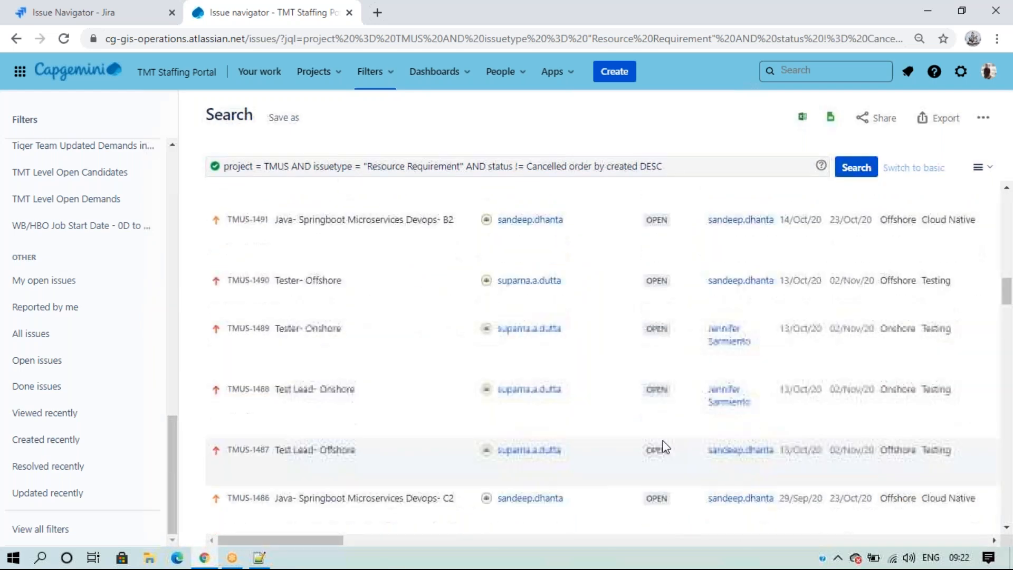
scroll(660, 430, down, 10)
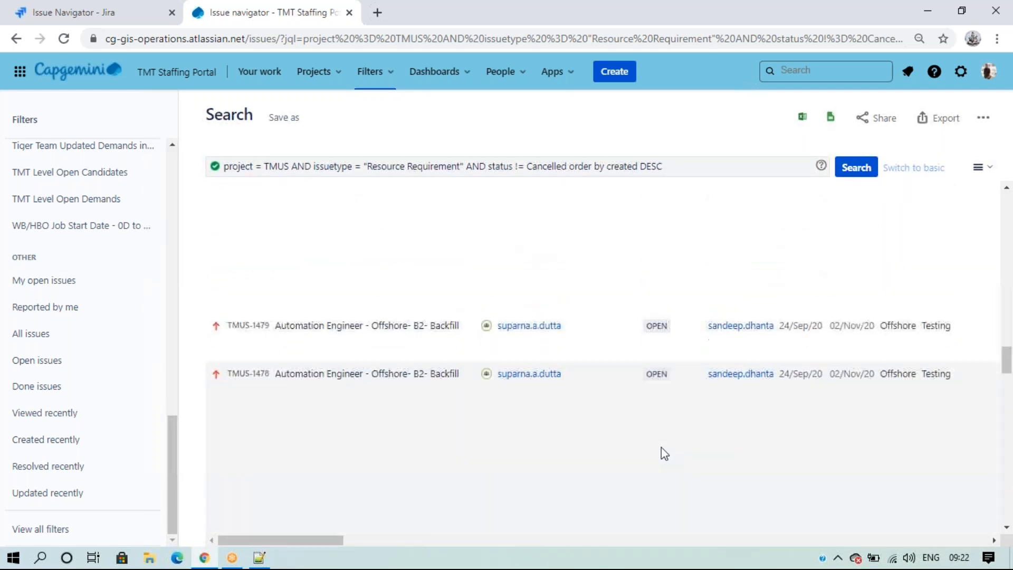
scroll(680, 443, up, 20)
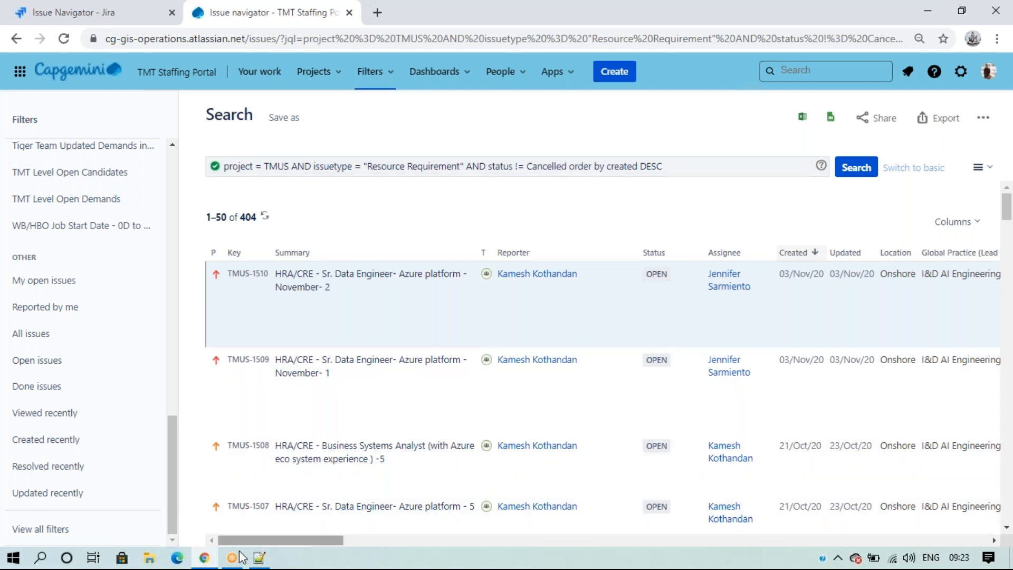
Copy the query without its order by clause and paste it over the two example lines in the Notepad++ notes.
double_click(560, 167)
drag(432, 165, 135, 166)
key(ctrl+c)
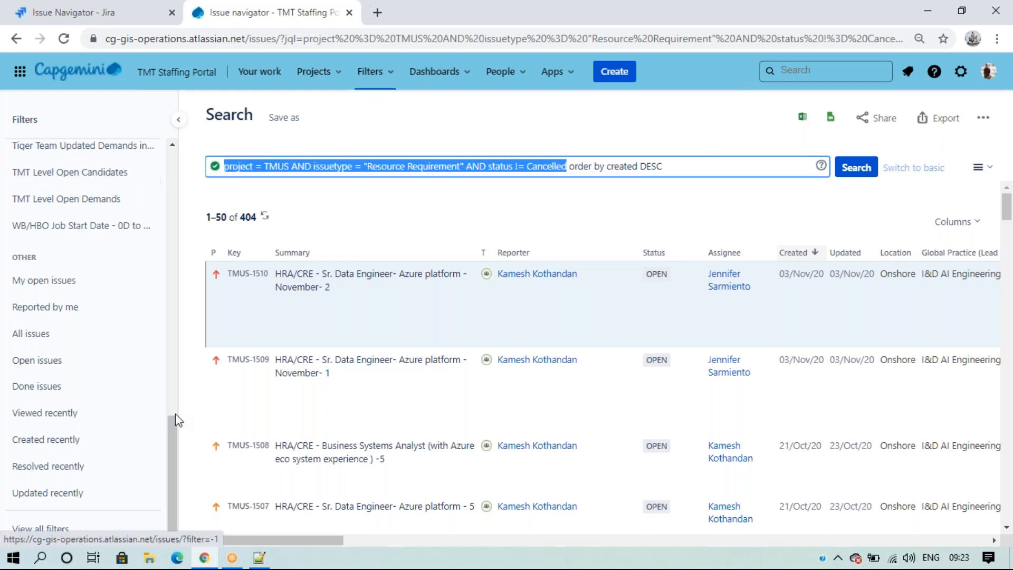
click(259, 557)
drag(113, 457, 11, 407)
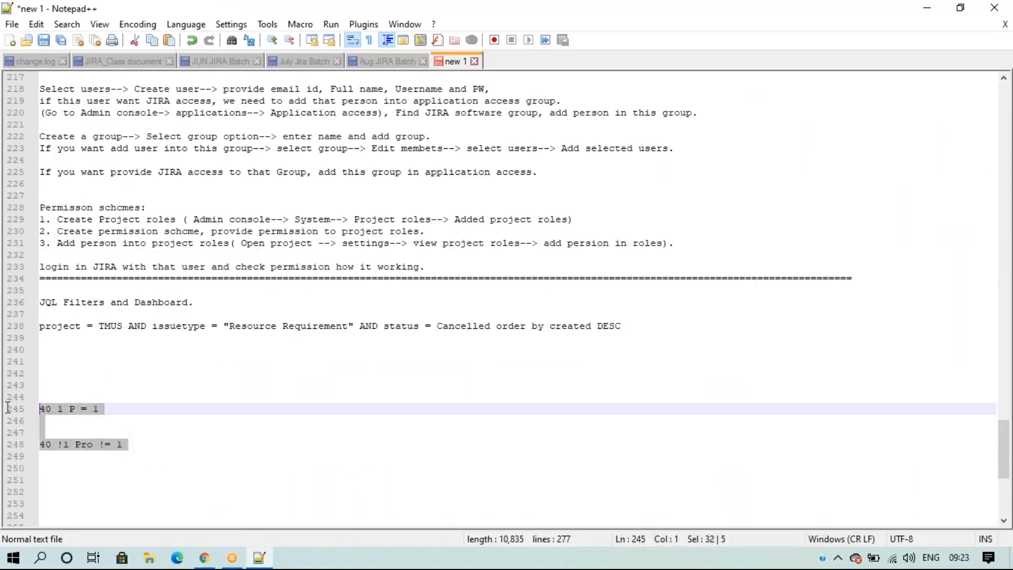
key(ctrl+v)
Delete the extra blank lines between the two saved queries, leaving a single empty line.
click(48, 397)
key(BackSpace)
key(BackSpace)
key(BackSpace)
key(BackSpace)
key(BackSpace)
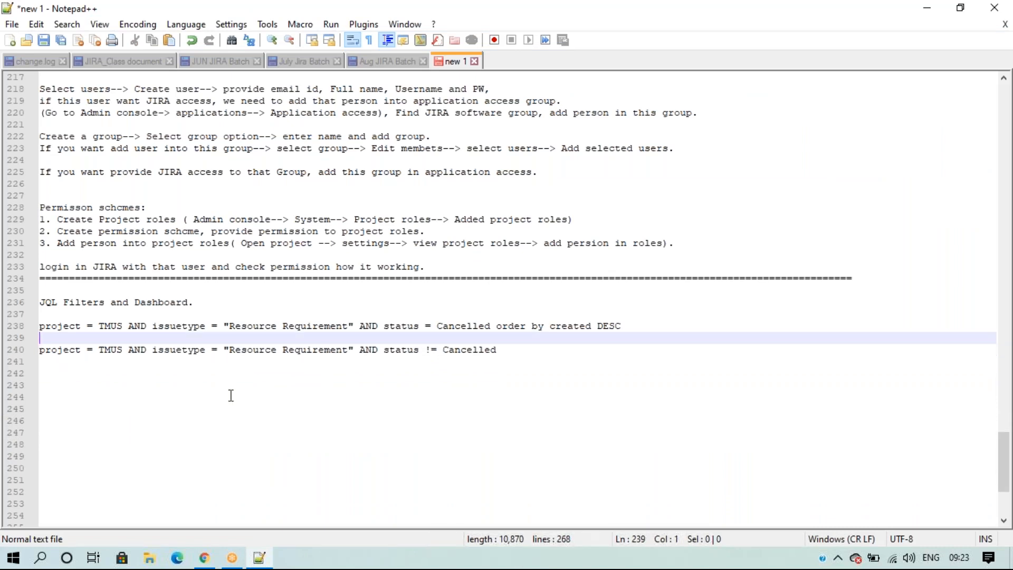
Edit the second noted query to project != TMUS AND status != Cancelled, removing the issue type condition, and switch back to Jira.
click(87, 350)
text(!)
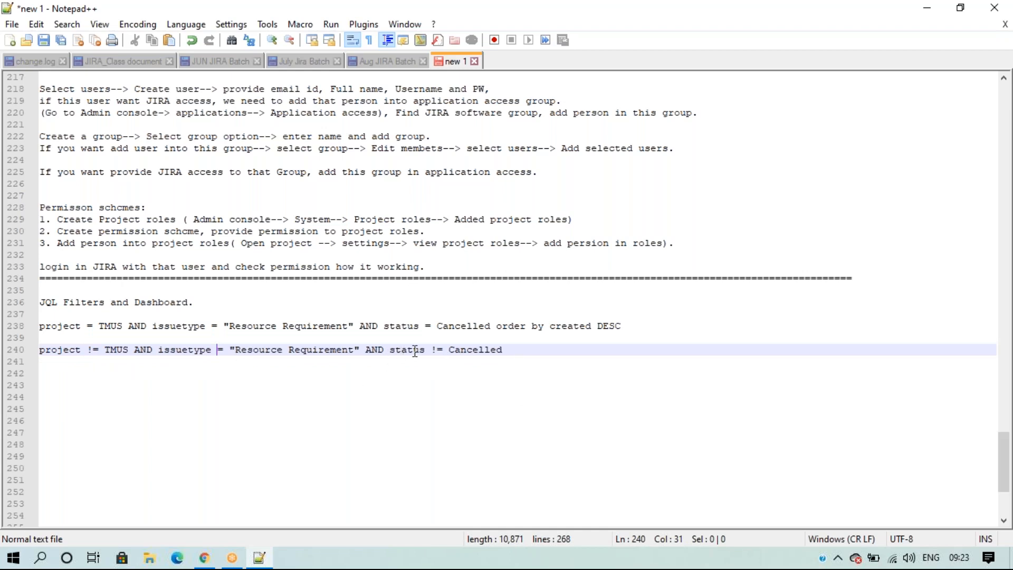
drag(365, 349, 161, 351)
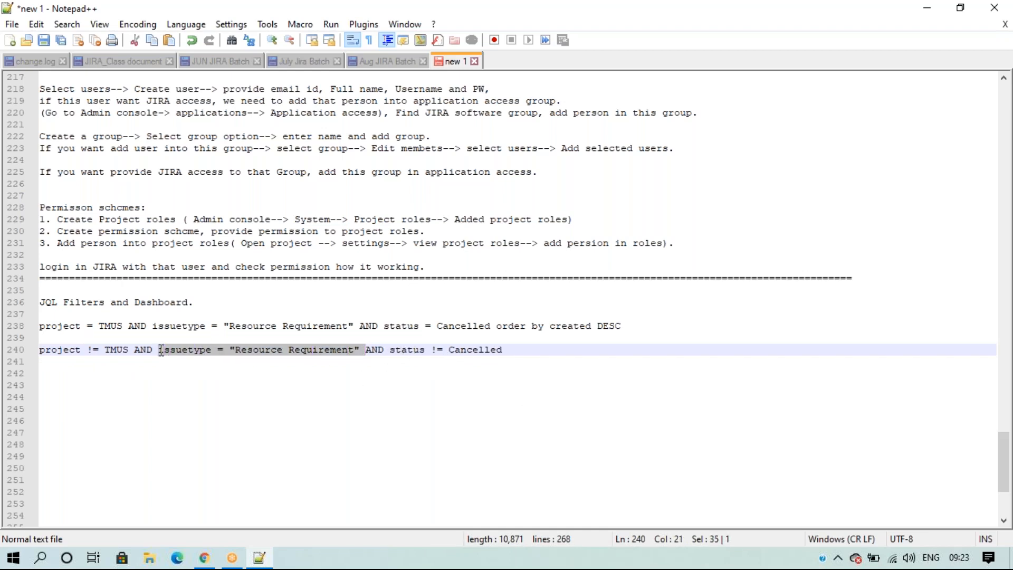
key(BackSpace)
key(BackSpace)
key(BackSpace)
key(BackSpace)
key(BackSpace)
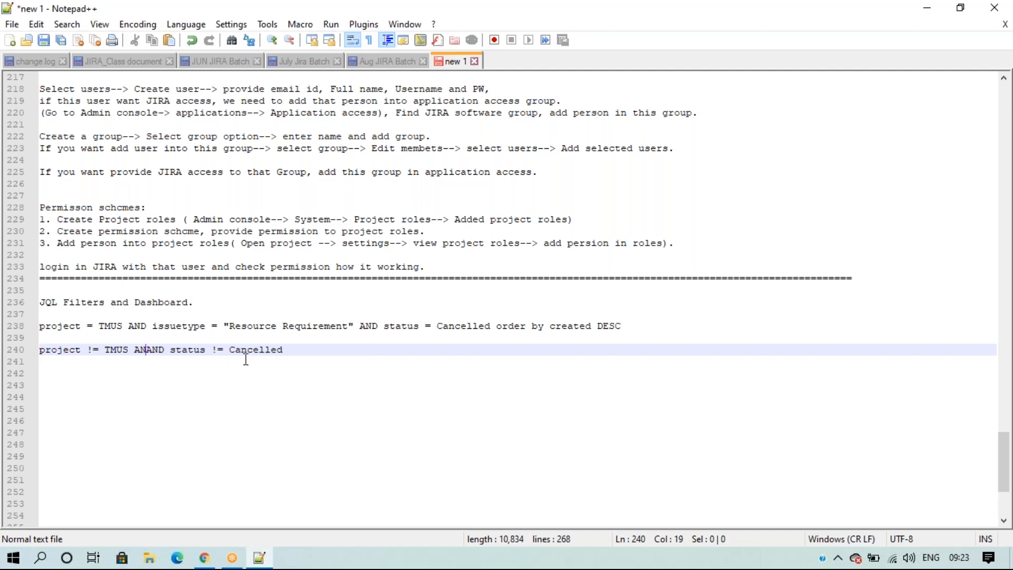
key(BackSpace)
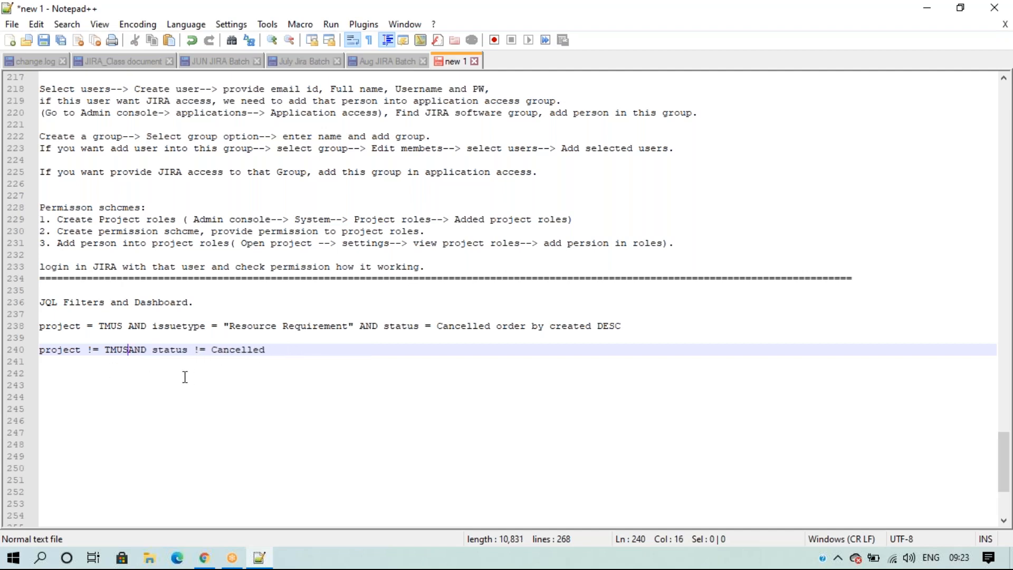
click(72, 376)
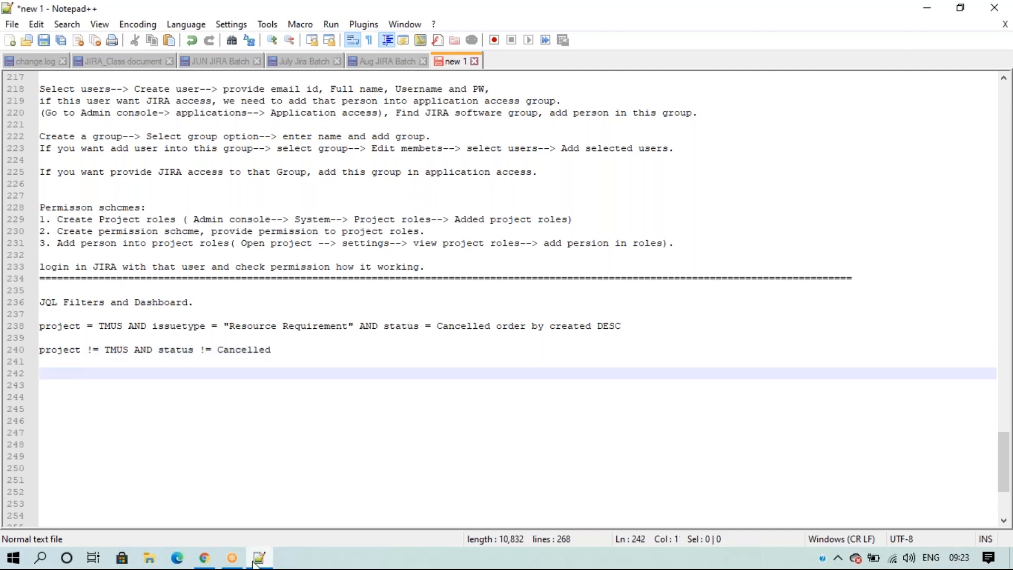
click(205, 558)
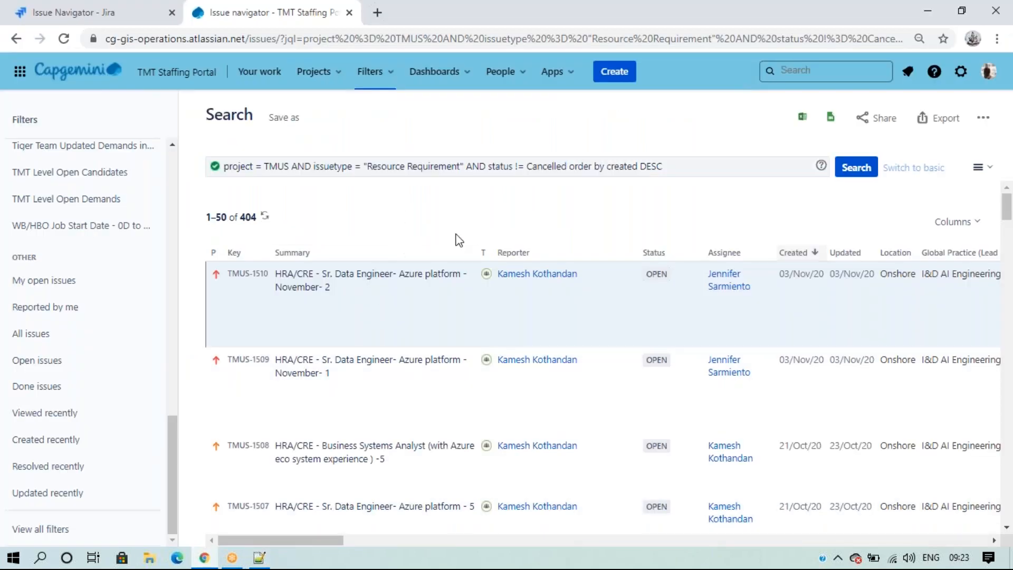
Rerun the current query, start a fresh issue search from the filters list and switch it to basic filtering.
click(855, 169)
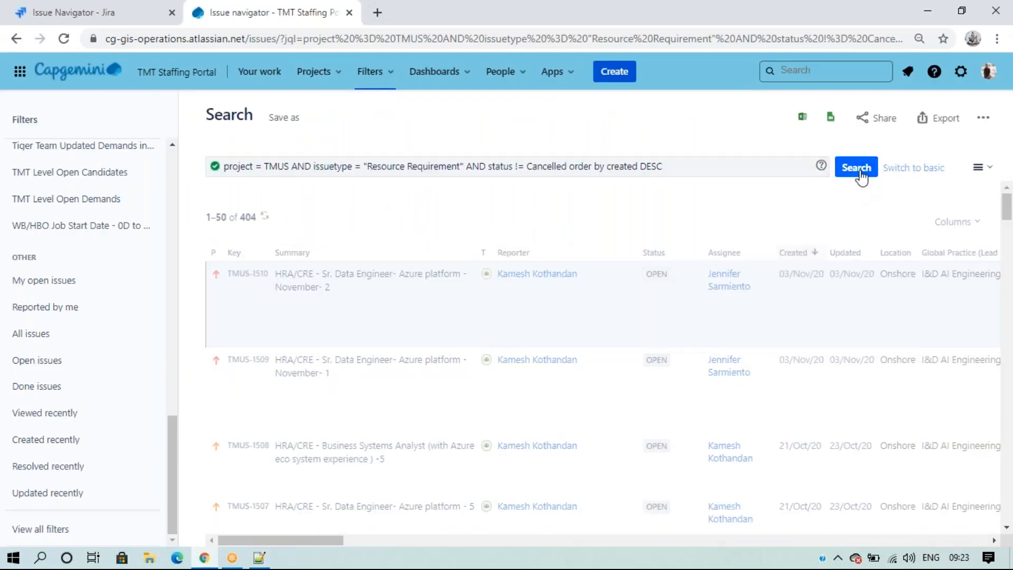
click(747, 167)
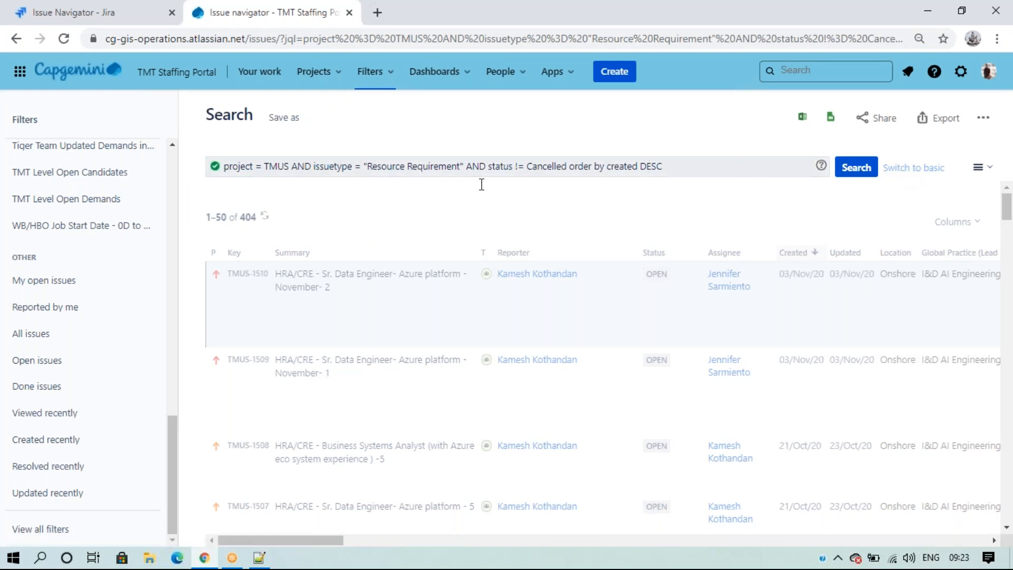
scroll(84, 459, up, 12)
scroll(95, 395, up, 5)
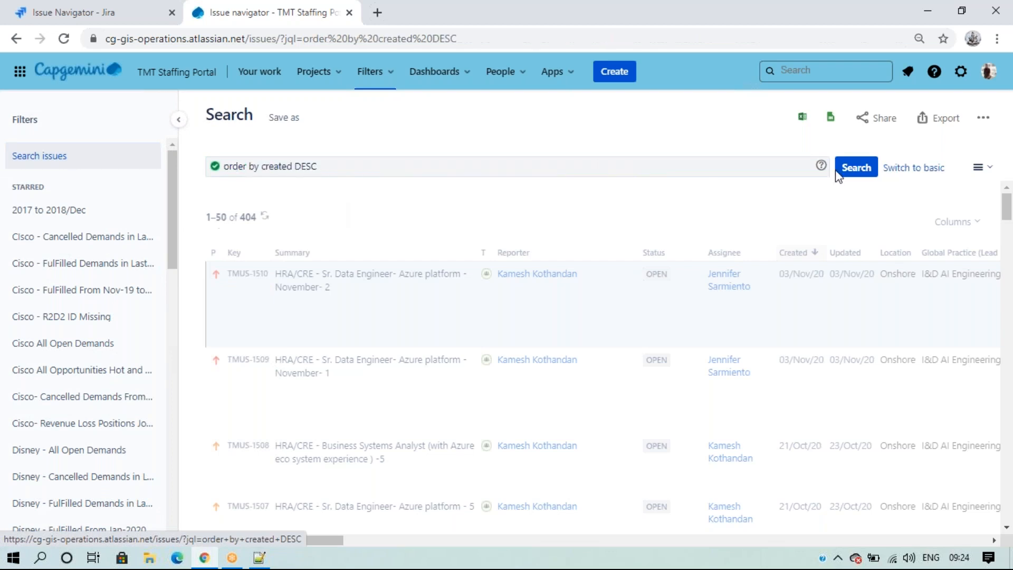
click(892, 168)
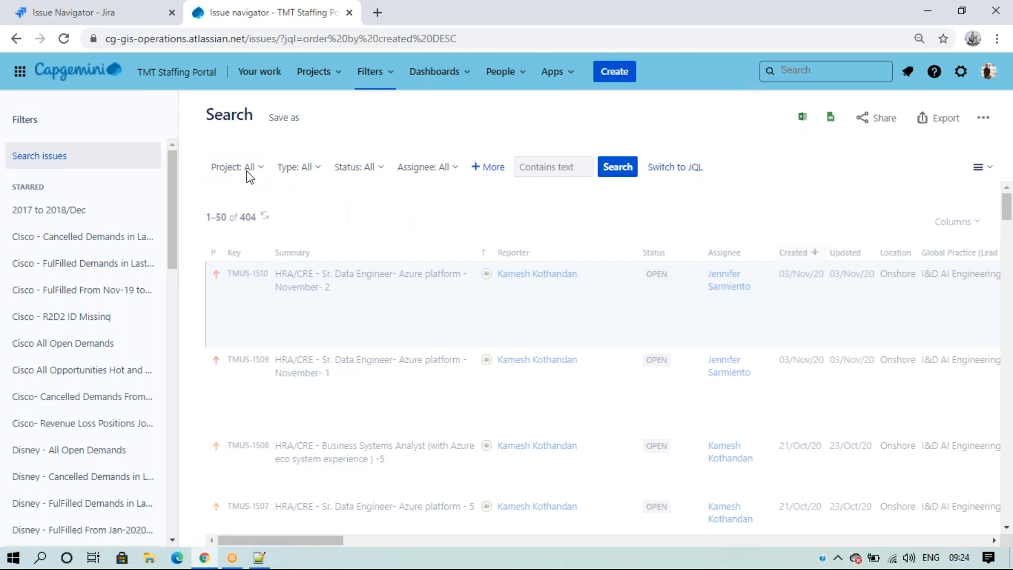
Filter the issues by the projects T-Mobile (TMUS) and AT&T (ATT).
click(260, 172)
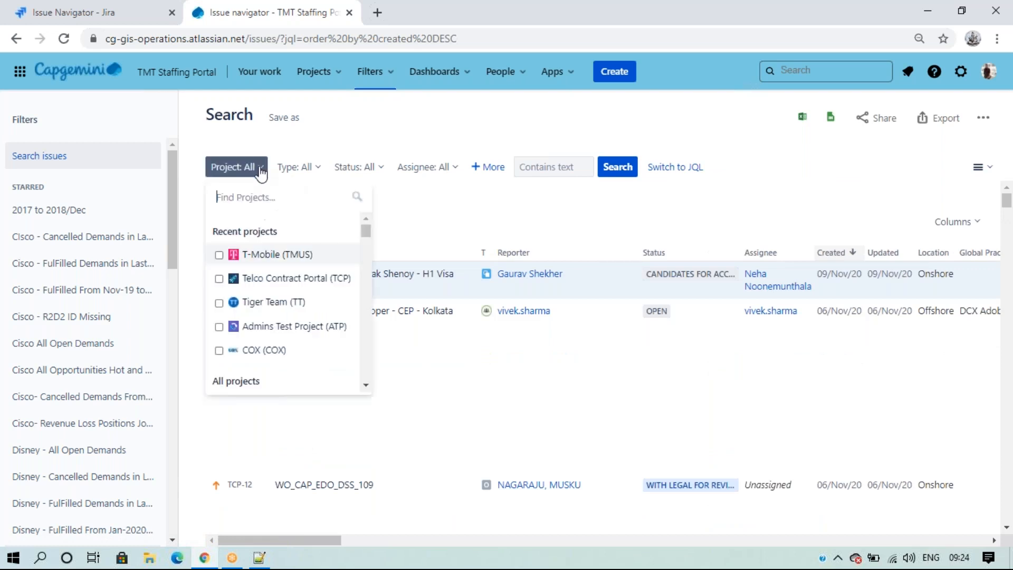
click(255, 257)
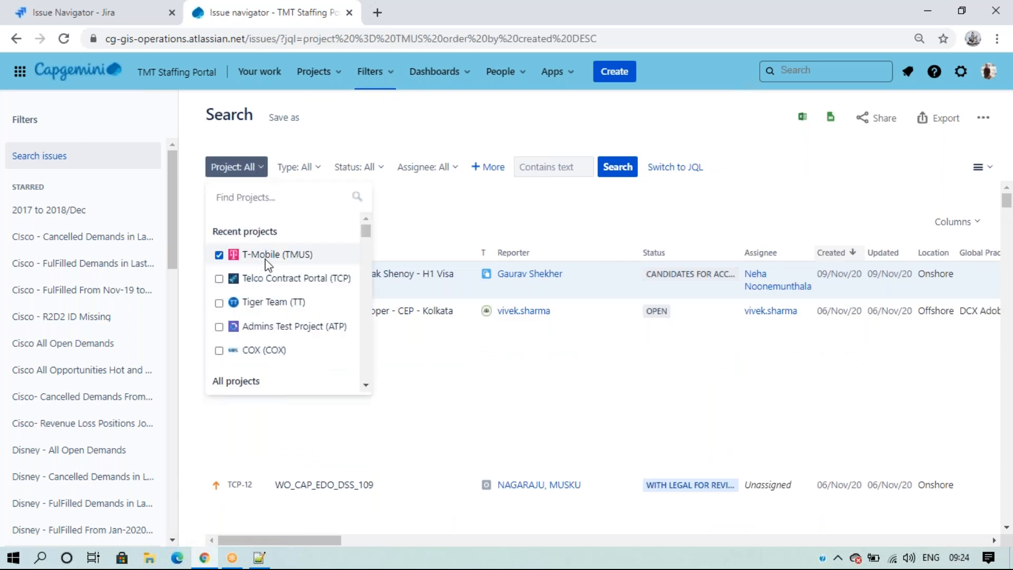
scroll(266, 263, down, 3)
scroll(269, 268, down, 1)
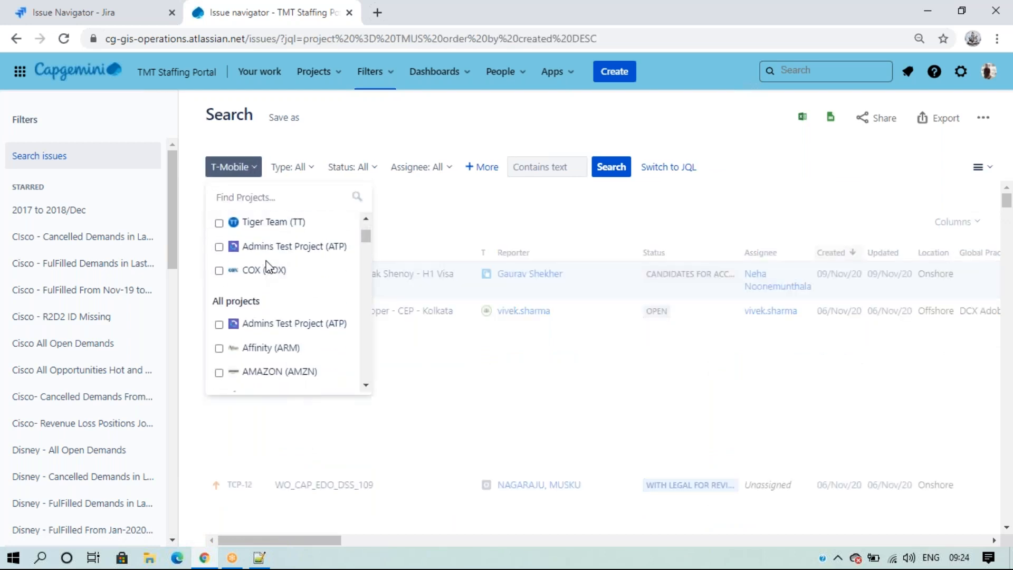
scroll(262, 285, down, 6)
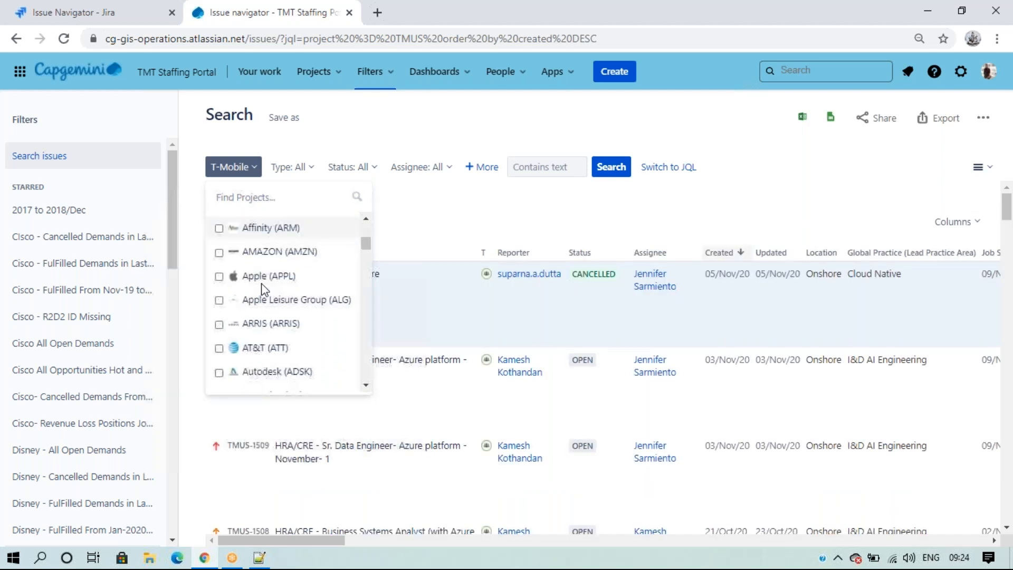
click(254, 351)
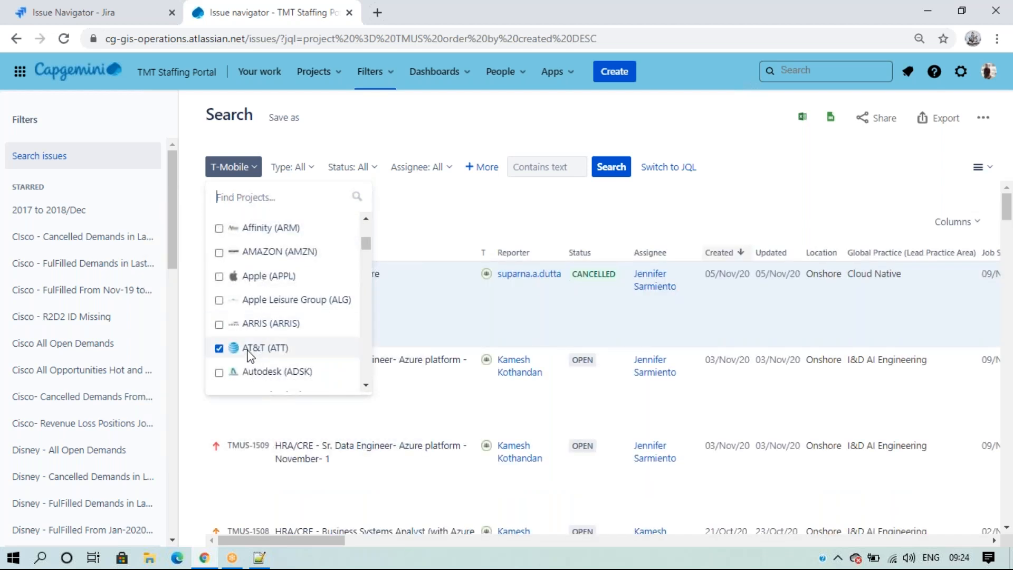
click(443, 210)
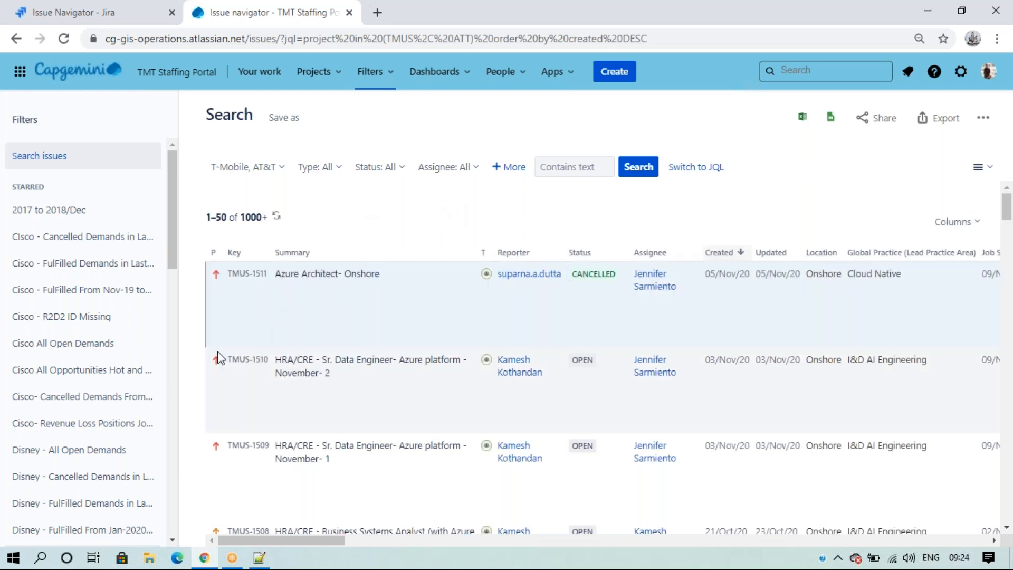
Restrict the issue type filter to Resource Requirement.
click(317, 168)
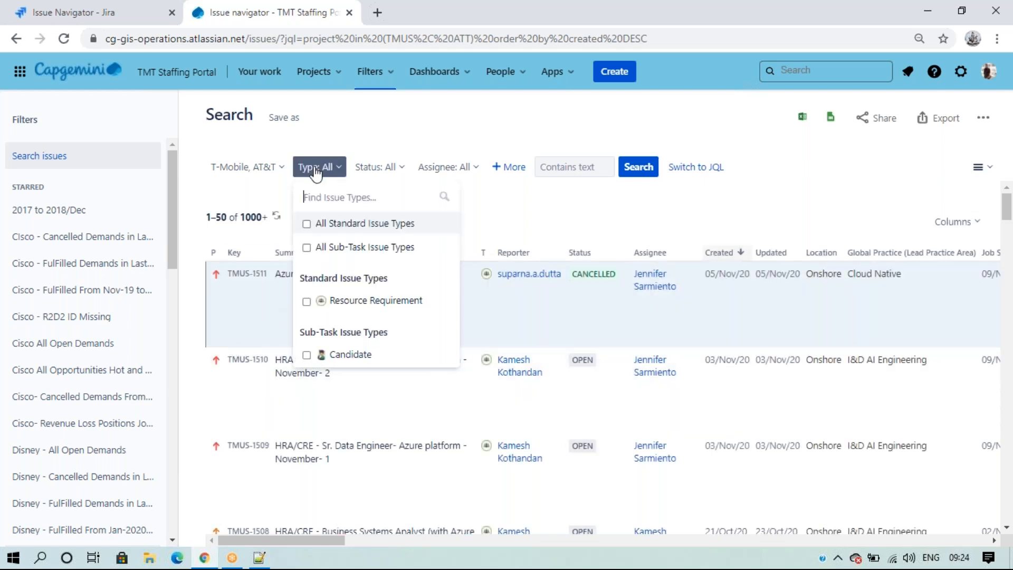
click(343, 300)
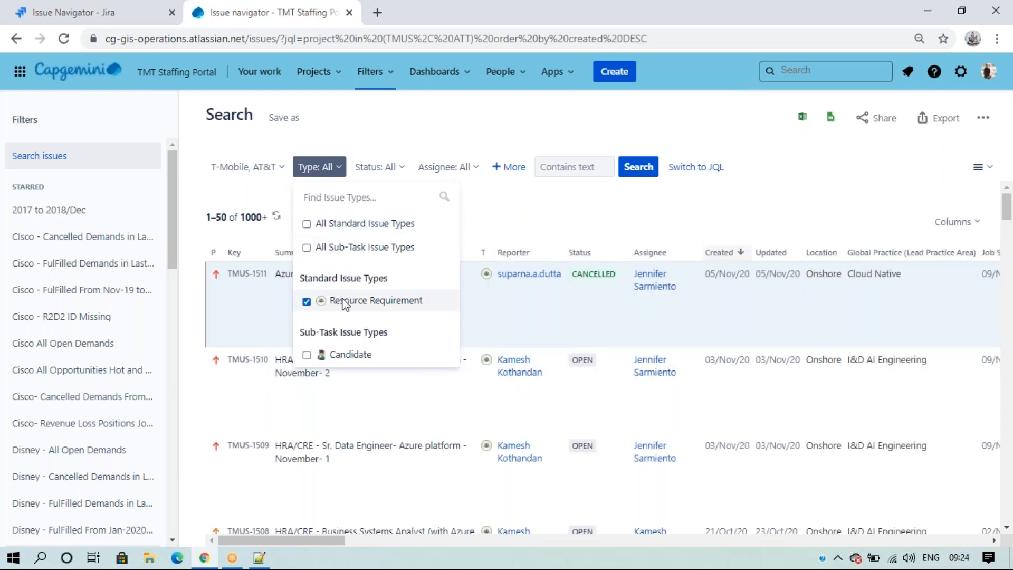
click(518, 207)
Filter by the statuses Cap Screening, Client Screening, Offered, On Hold, Onboarding, Open and Pending Resumes.
click(425, 168)
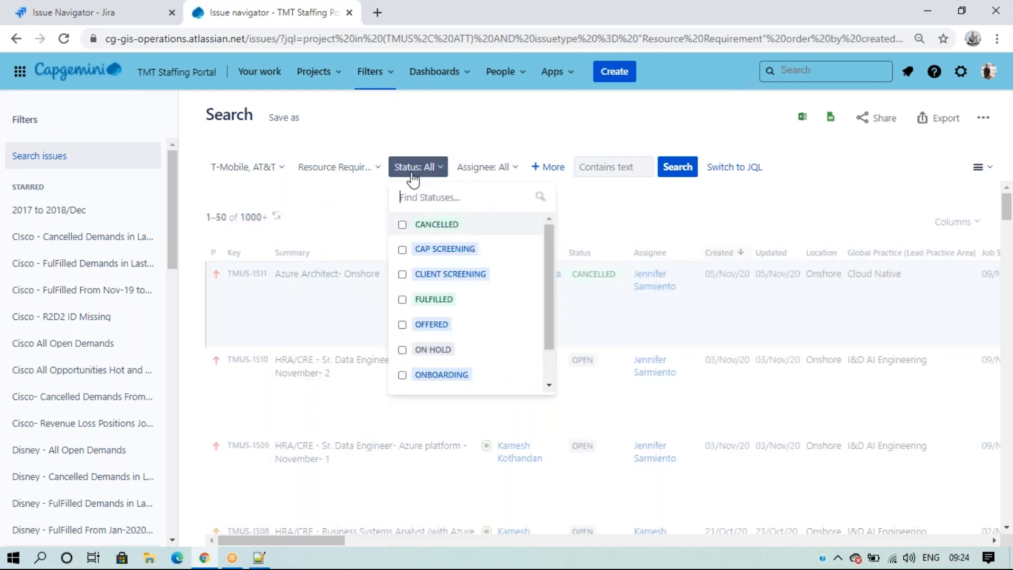
click(437, 249)
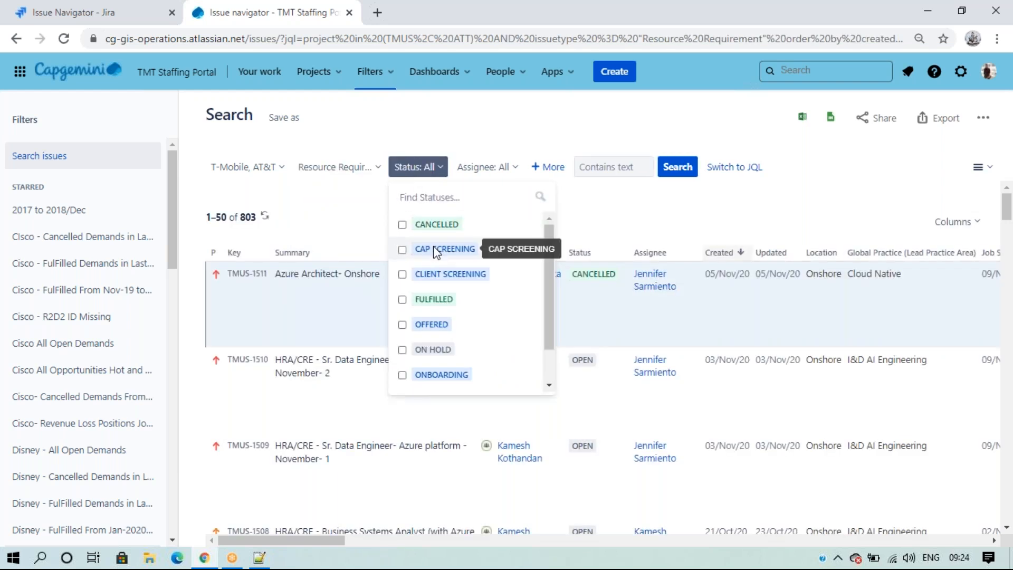
click(441, 274)
click(439, 326)
click(436, 350)
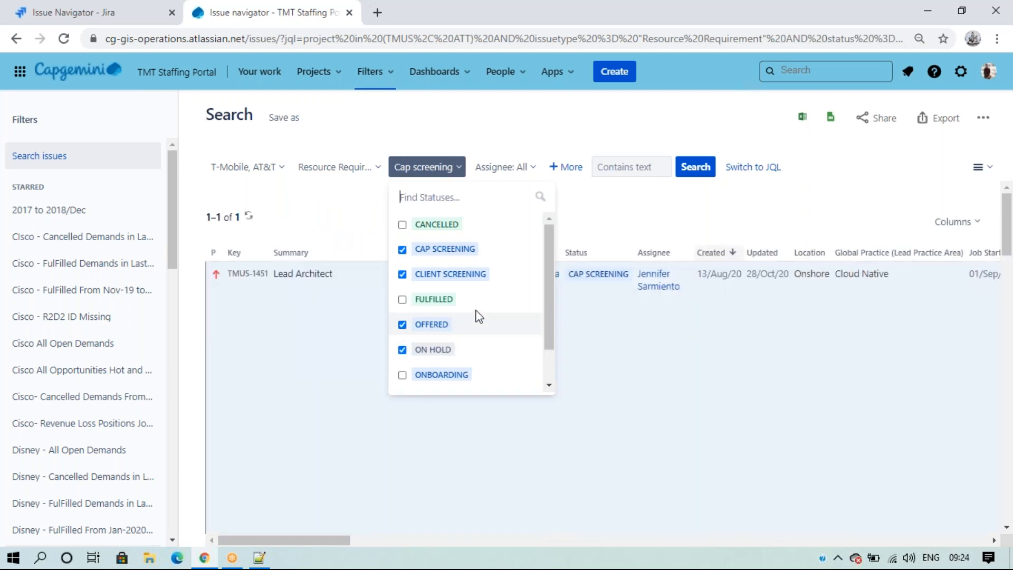
scroll(478, 314, down, 1)
click(436, 356)
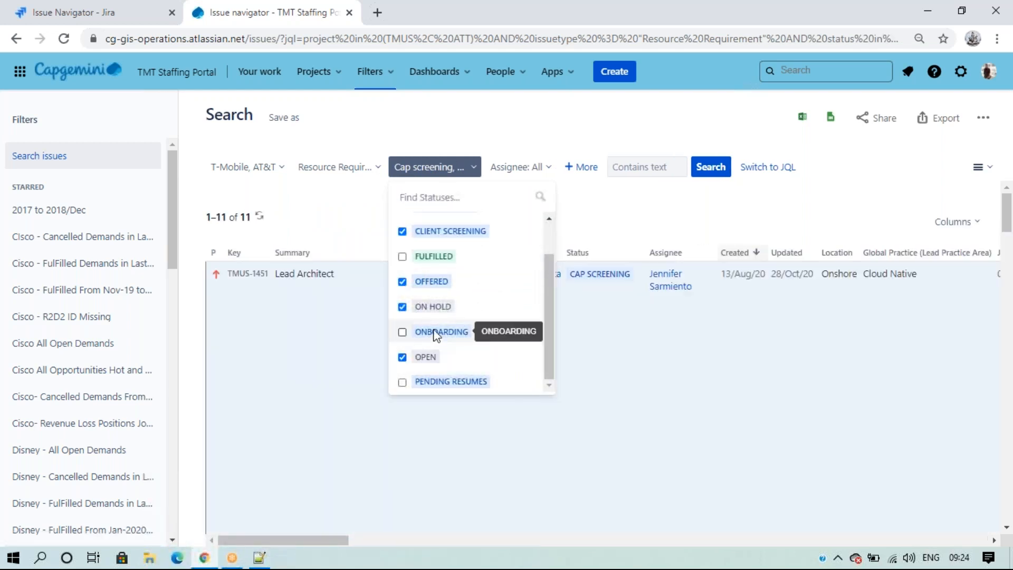
click(436, 334)
click(441, 383)
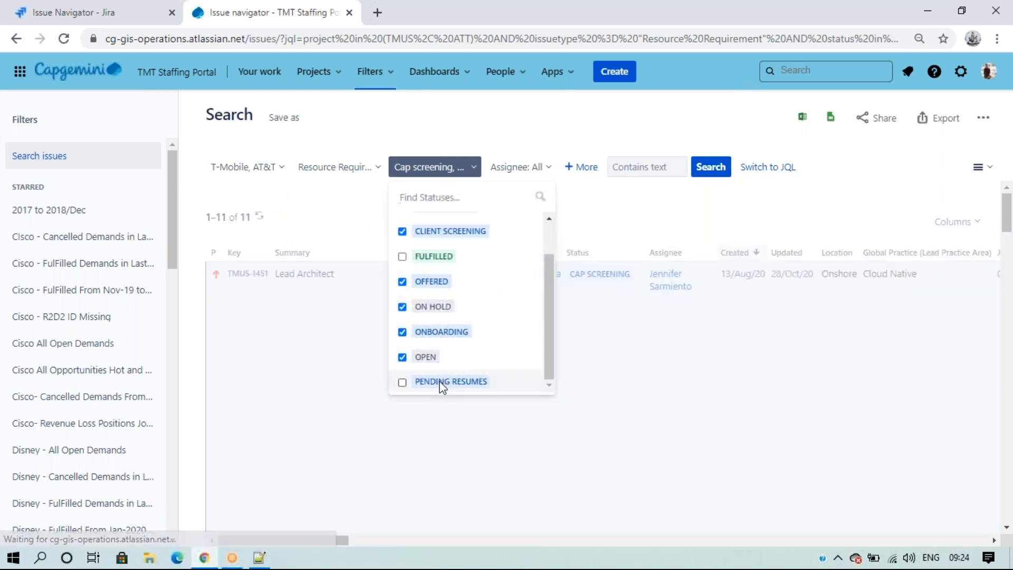
click(617, 199)
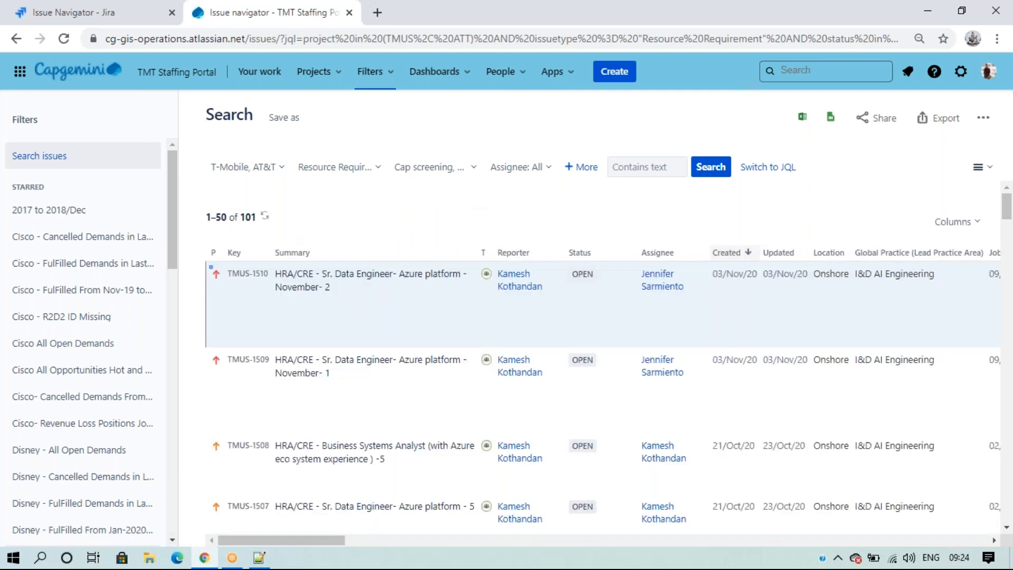
Show the search as JQL, copy the whole query and paste it below the saved queries in the Notepad++ notes.
click(766, 169)
click(553, 212)
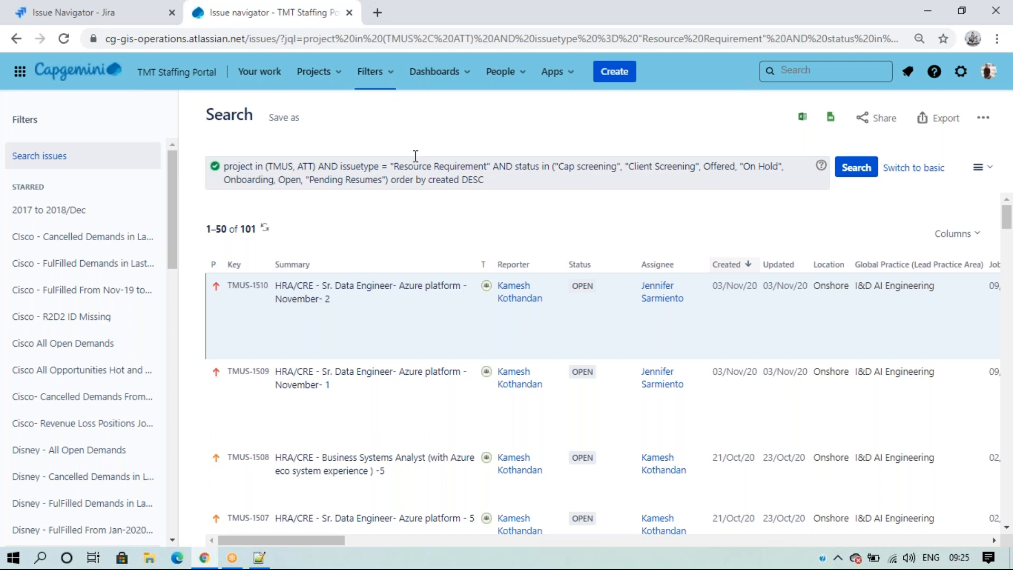
click(217, 170)
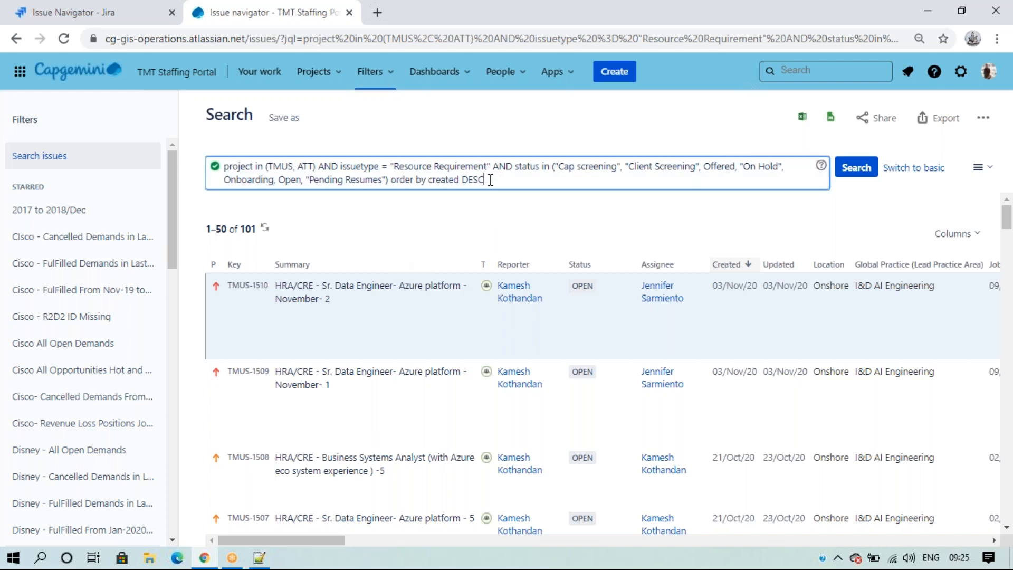
key(ctrl+a)
key(ctrl+c)
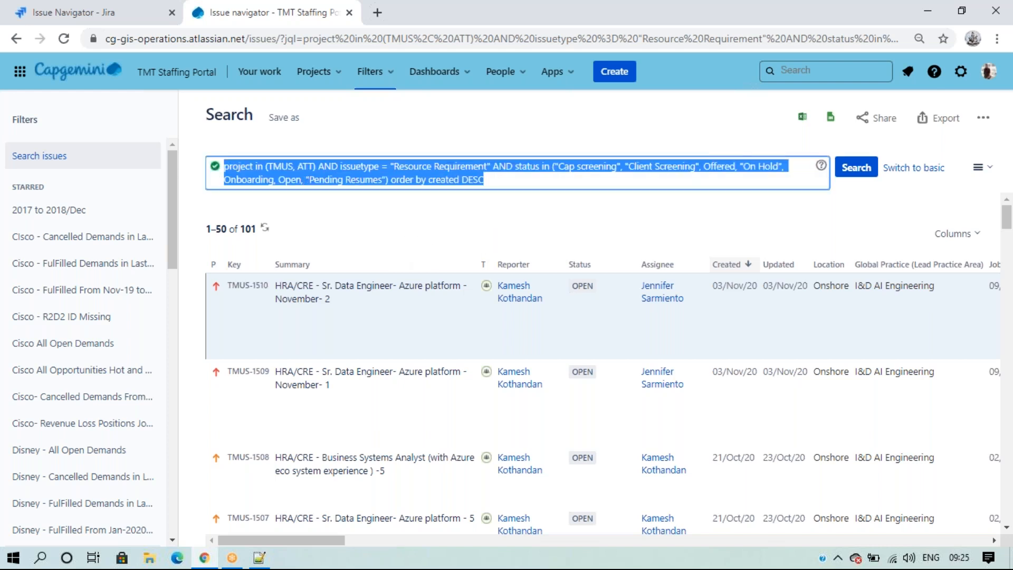
click(259, 558)
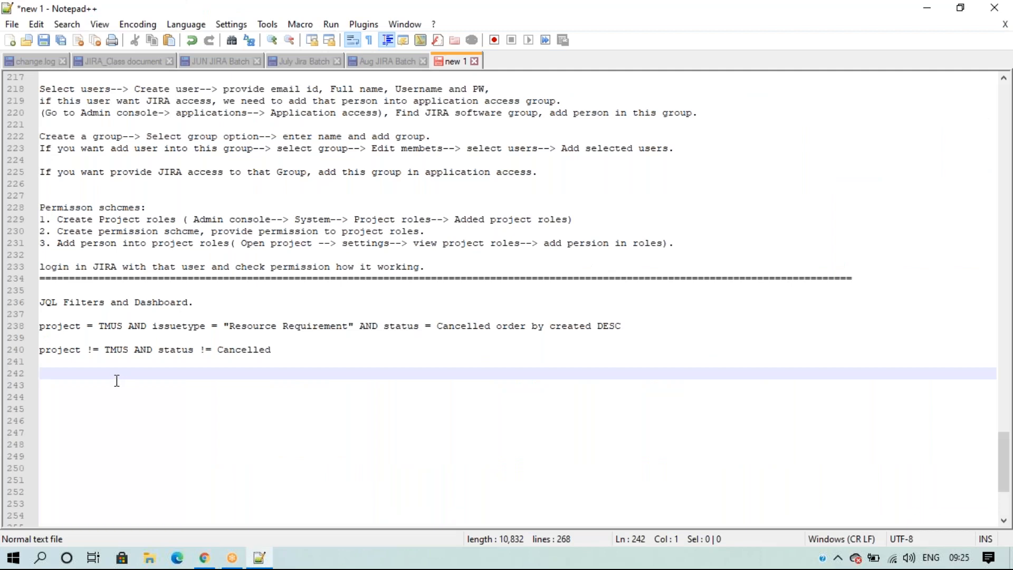
key(ctrl+v)
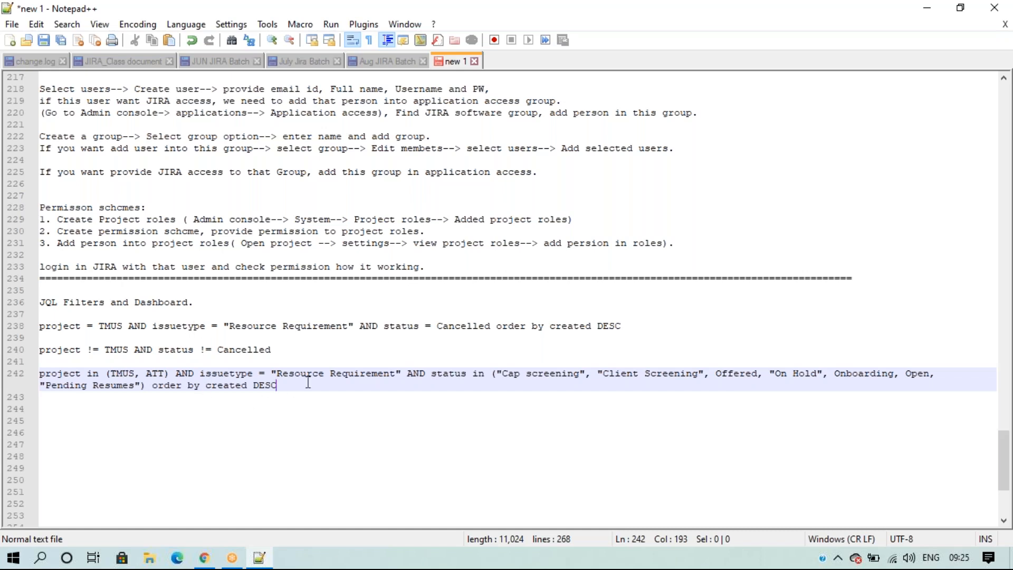
click(343, 407)
Switch back to Jira, clear the JQL query and run the empty search.
click(204, 558)
key(BackSpace)
key(Return)
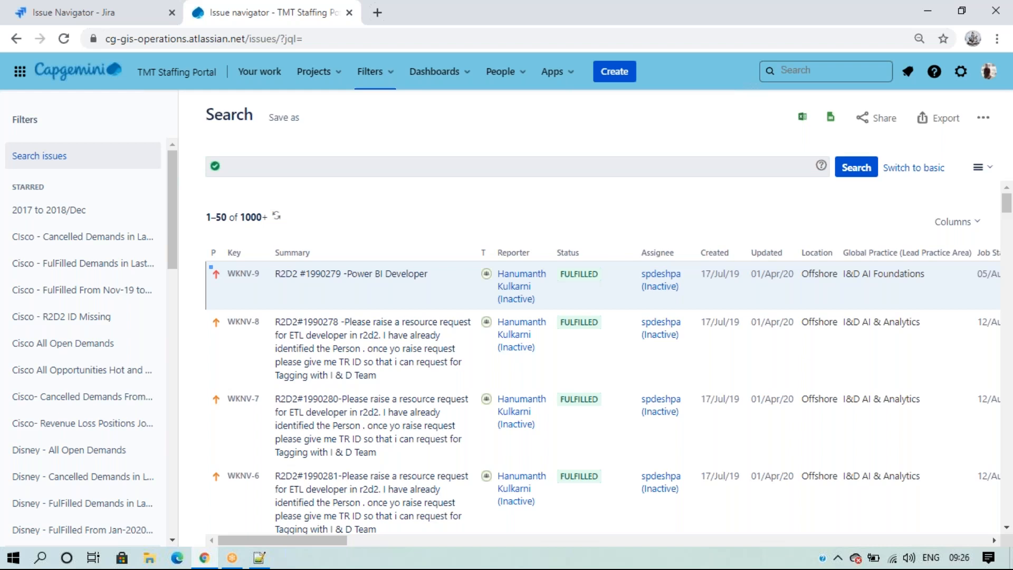
Begin a new JQL query with project not in and an empty pair of parentheses.
click(226, 166)
text(Pro)
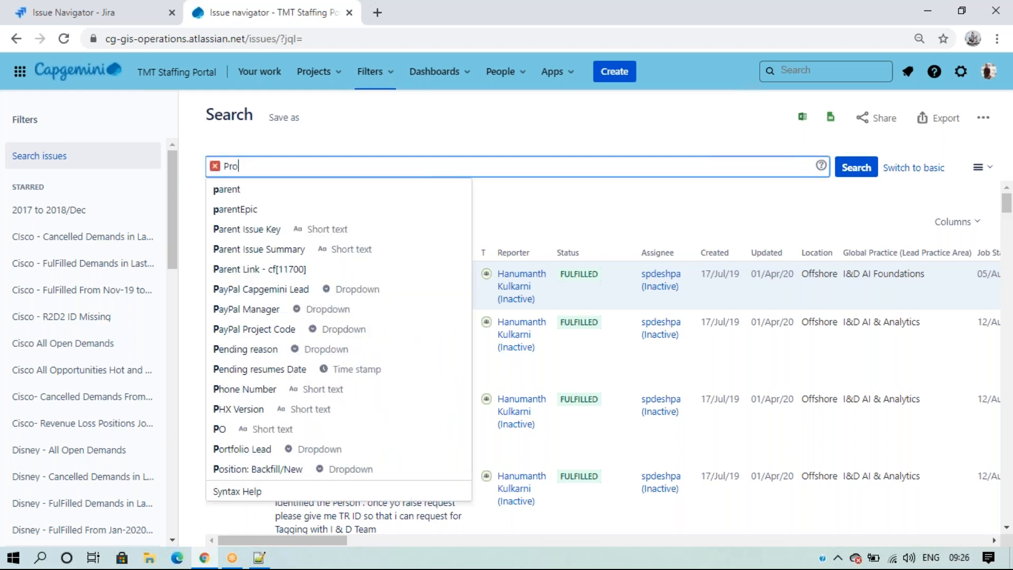
text(ject)
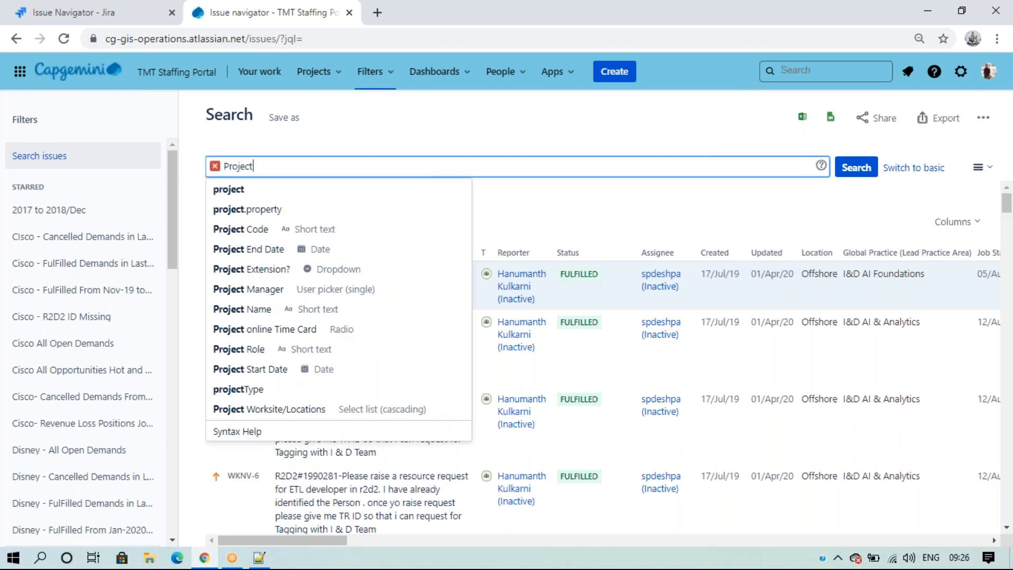
click(240, 196)
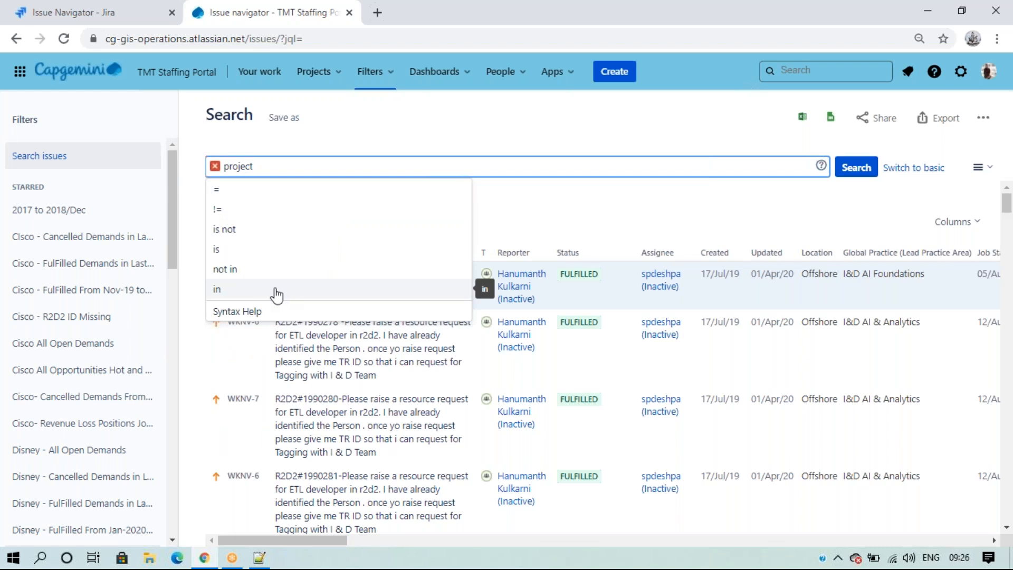
click(235, 270)
text()())
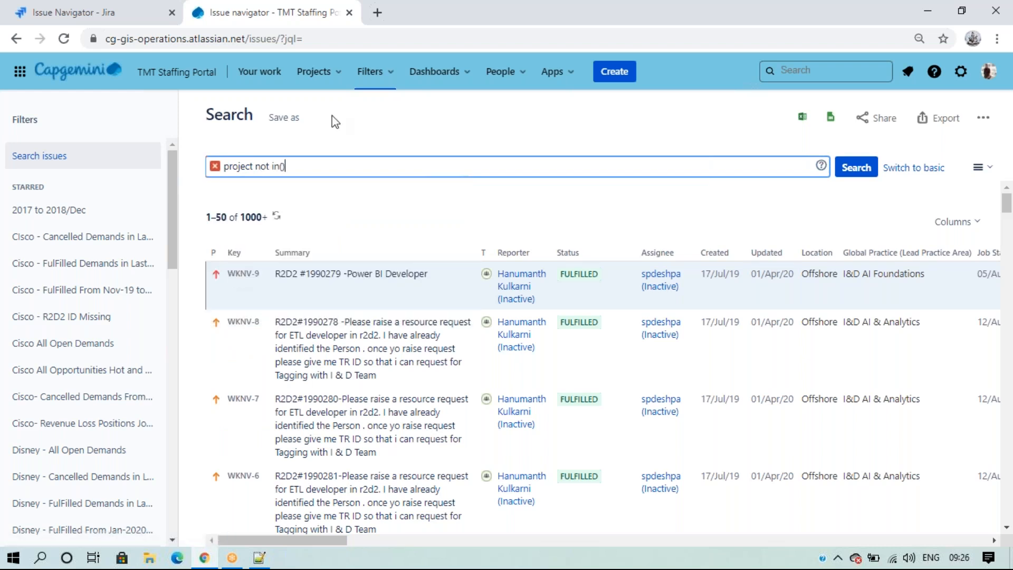
Fill the not in parentheses with T-Mobile and "AT&T", then run the search.
key(Left)
text(TMUS)
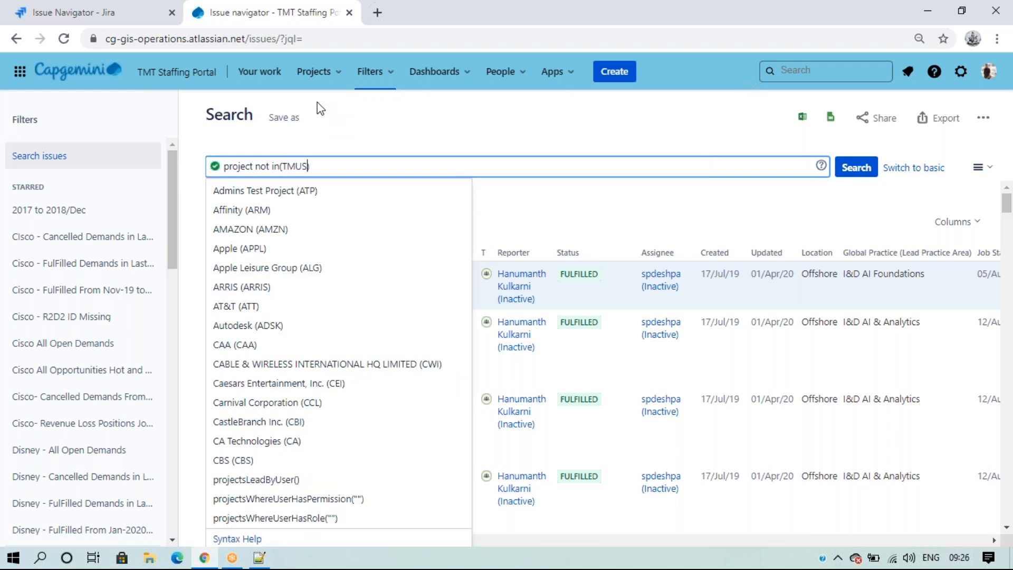
click(321, 186)
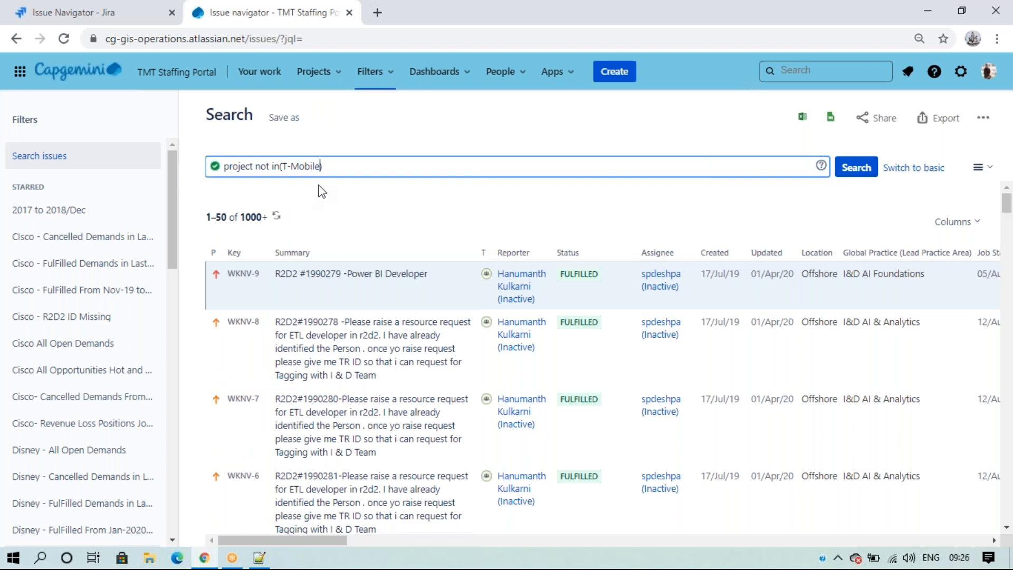
text(, A)
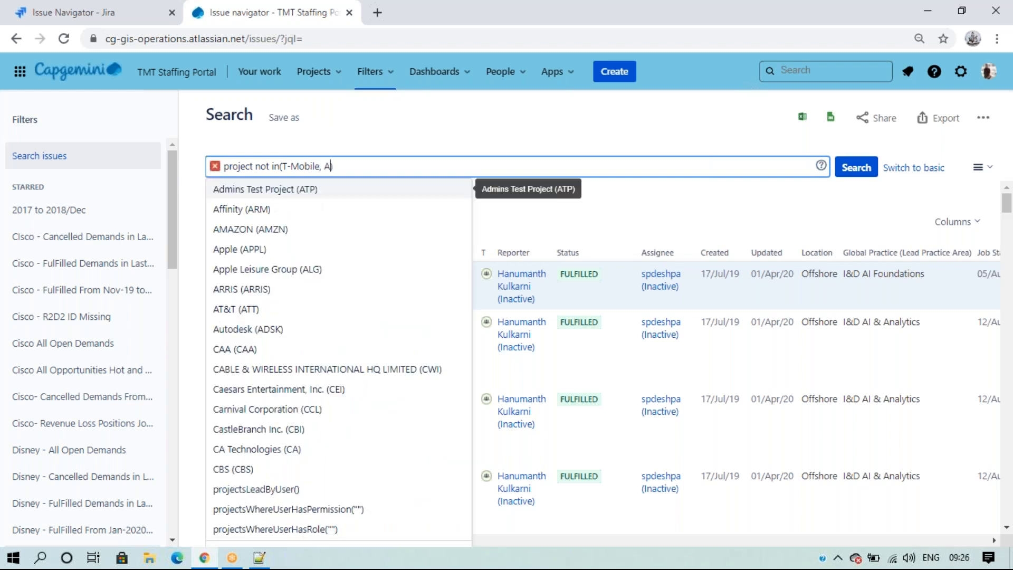
text(T)
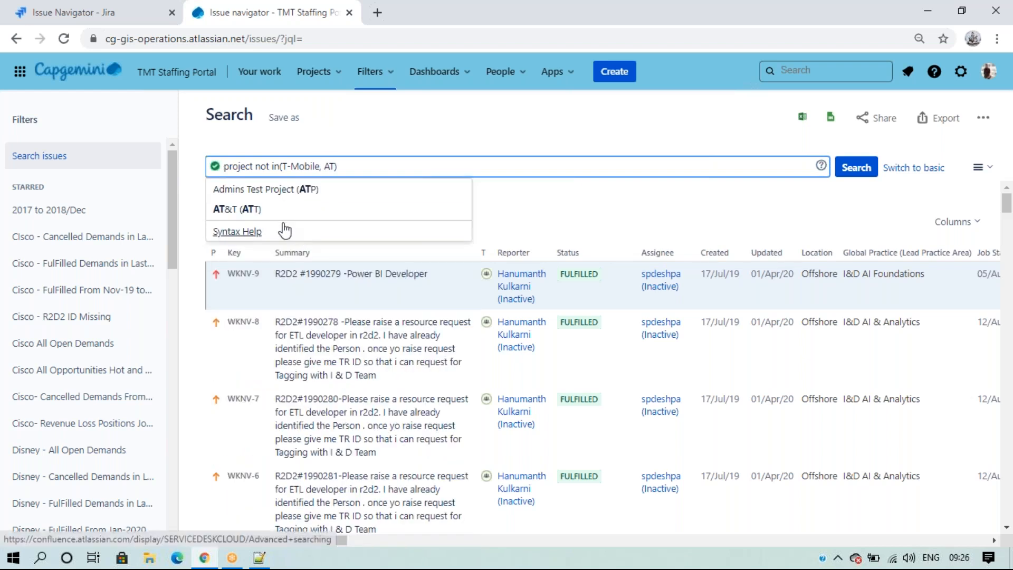
click(265, 209)
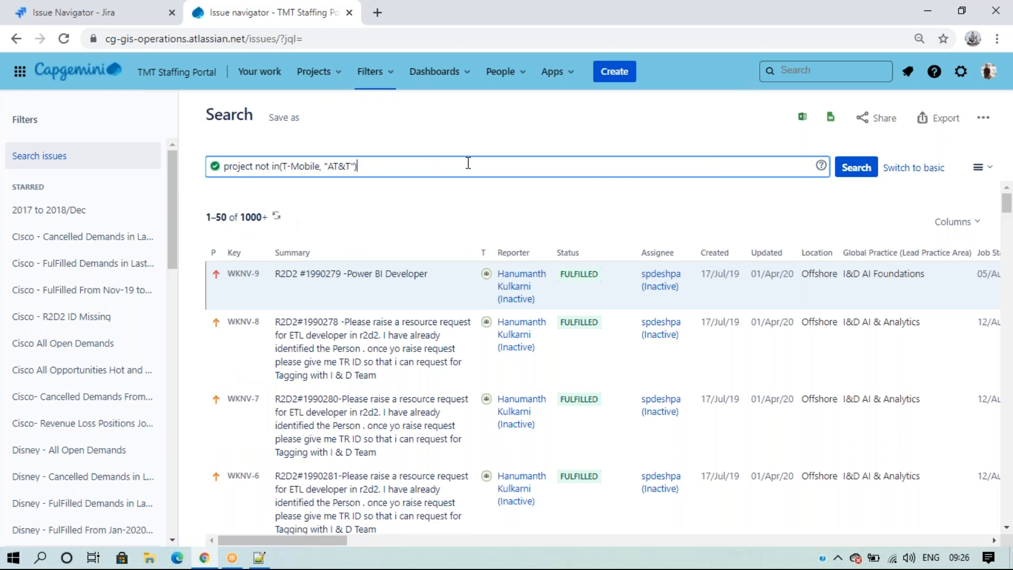
click(855, 168)
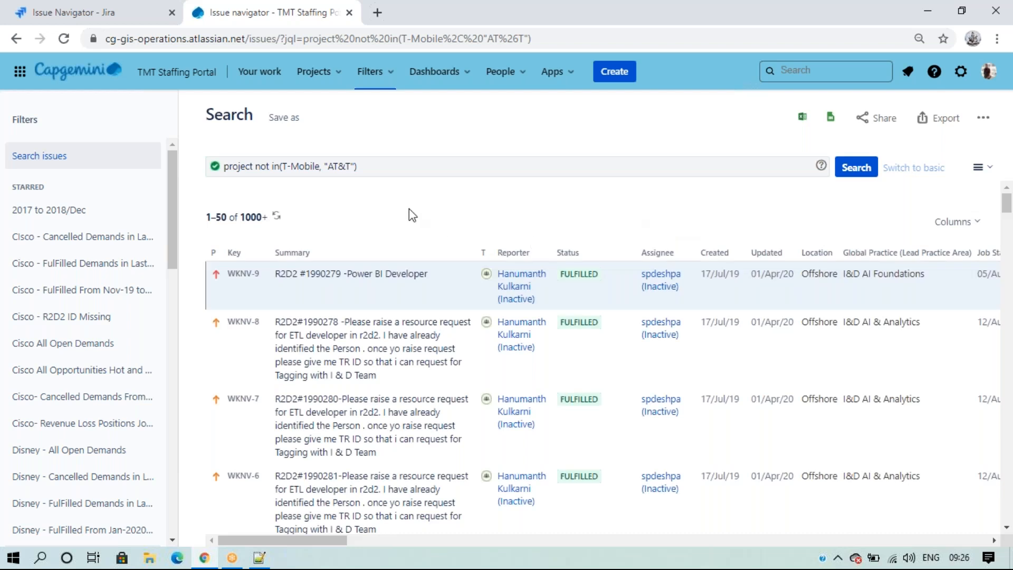
Extend the JQL query with AND status not in(Fulfilled, Canceled) and run the search.
click(403, 167)
text(AN)
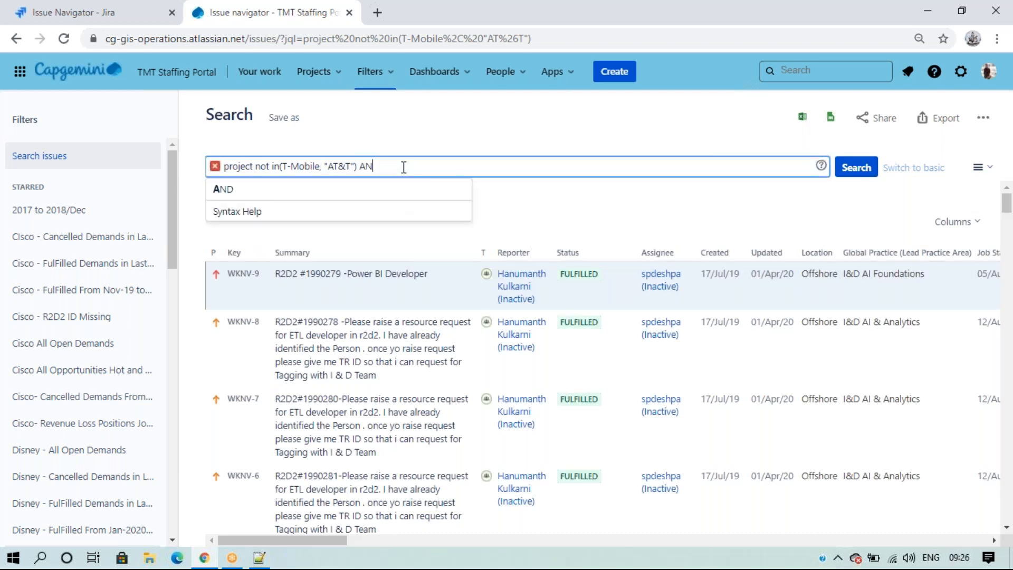
text(D Sta)
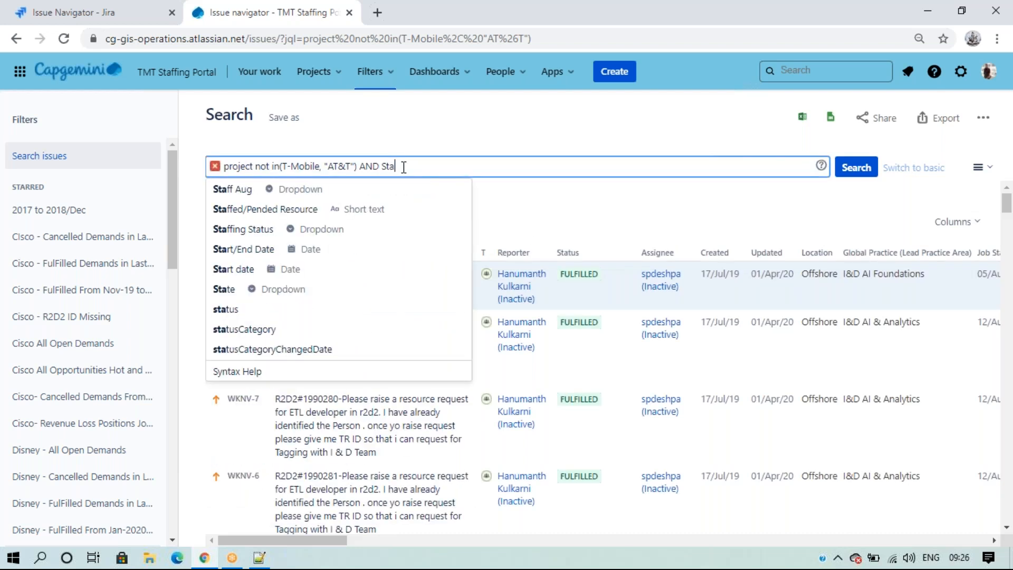
click(430, 167)
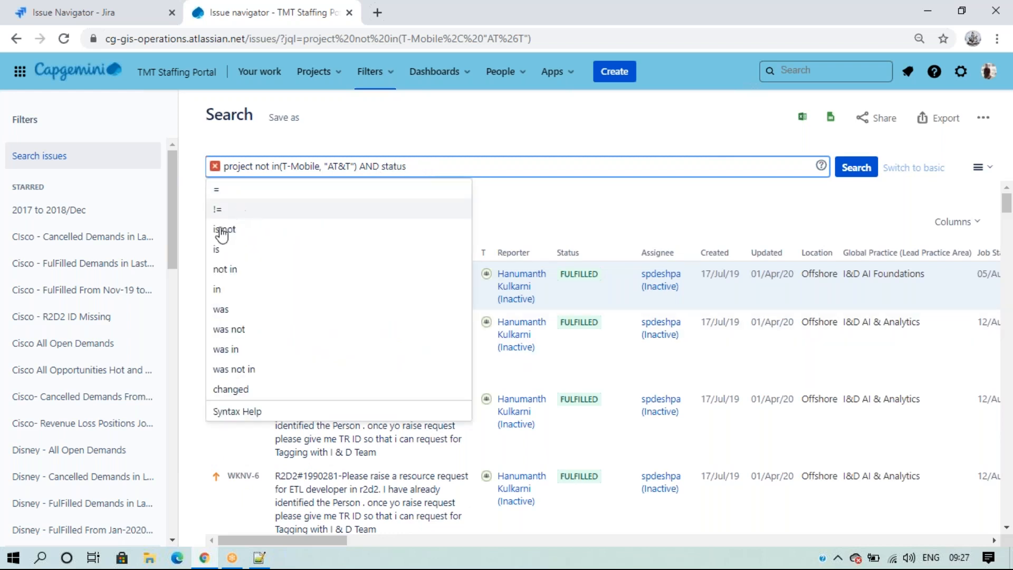
click(223, 269)
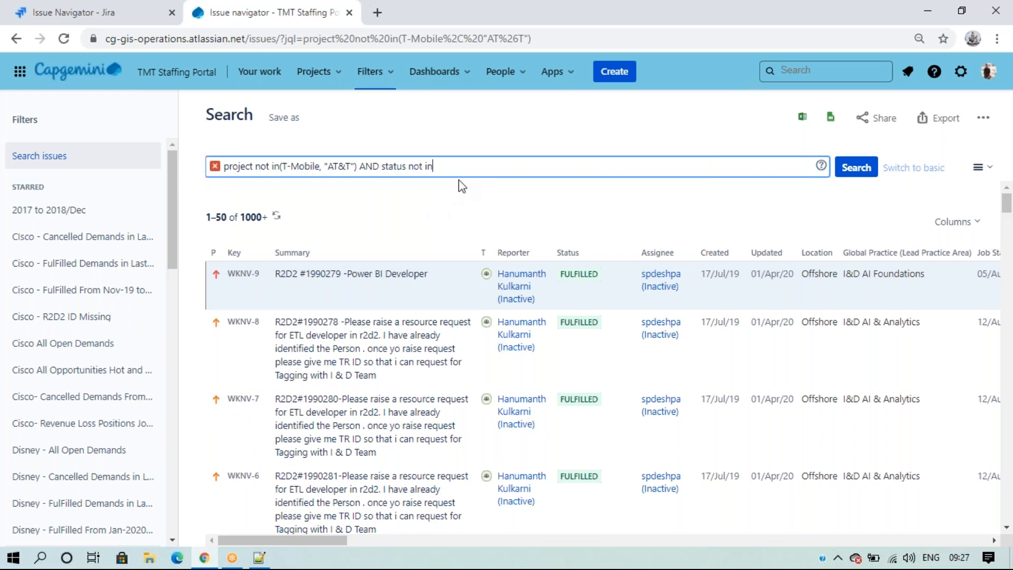
text((Fu)
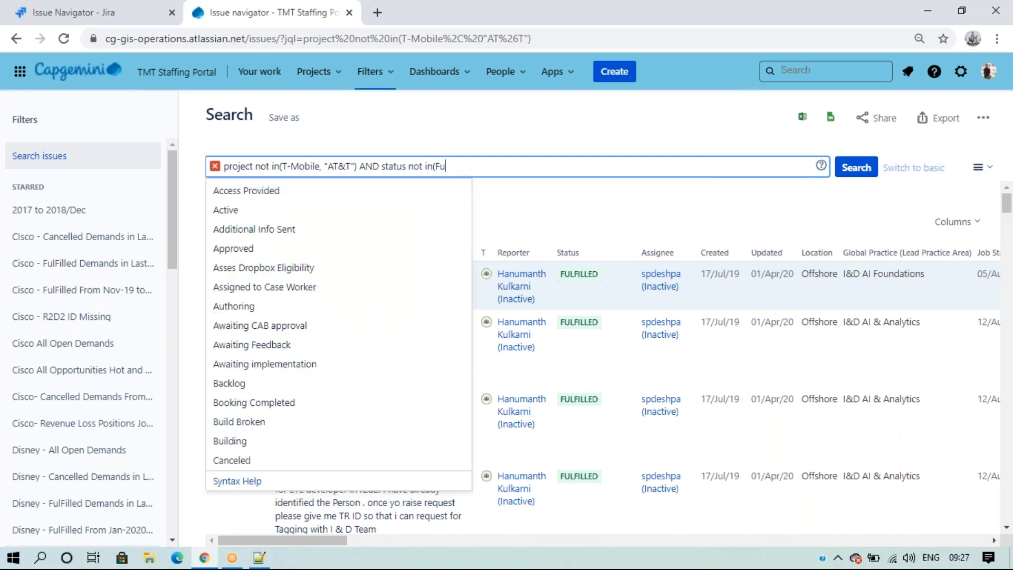
text(lfilled)
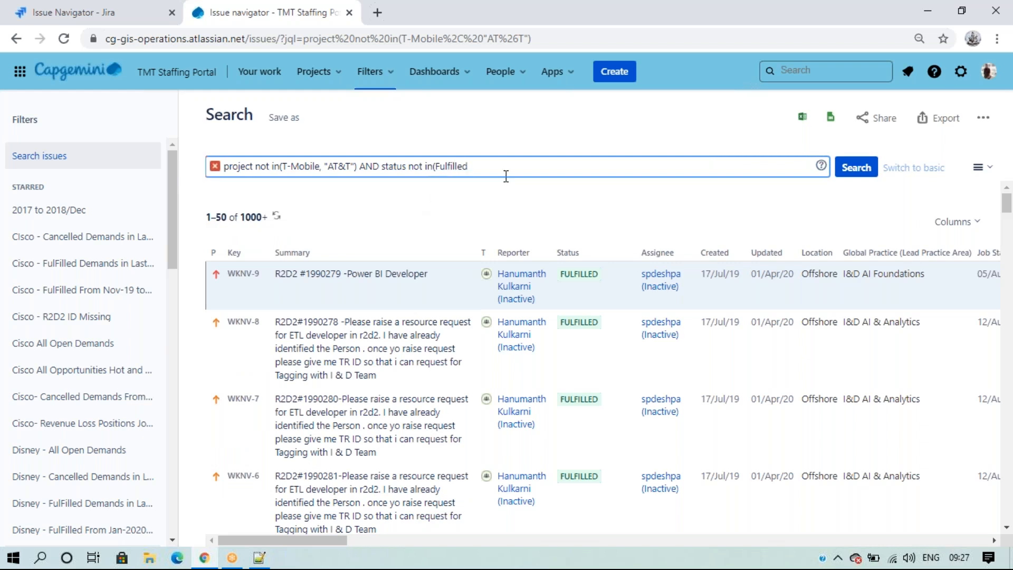
text(, Can)
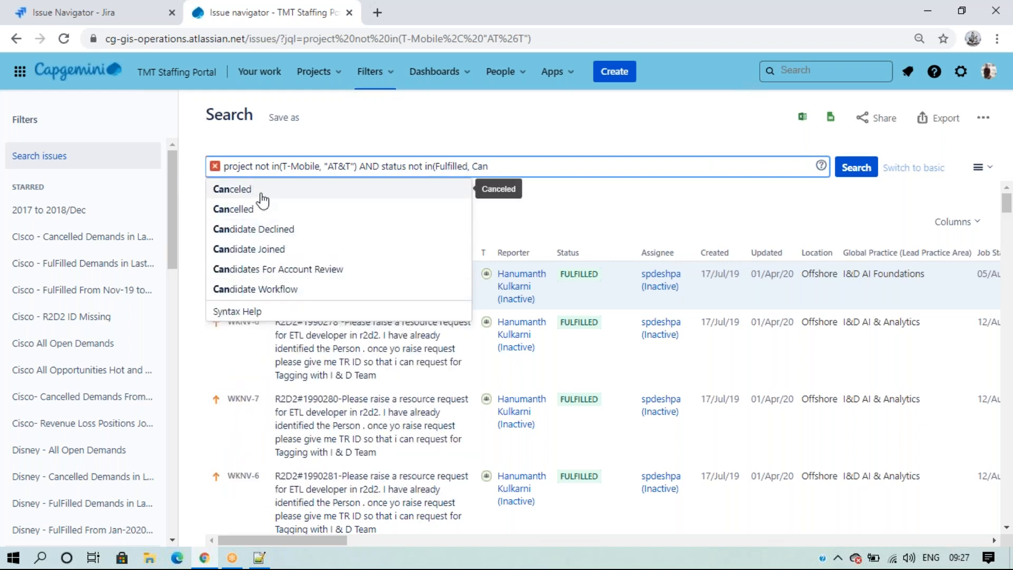
click(261, 196)
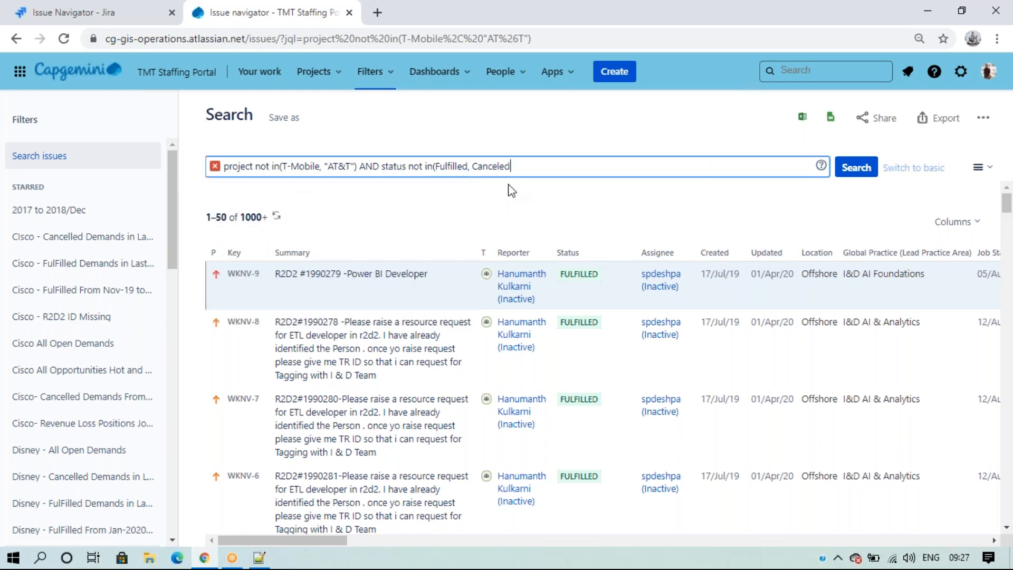
text())
key(Return)
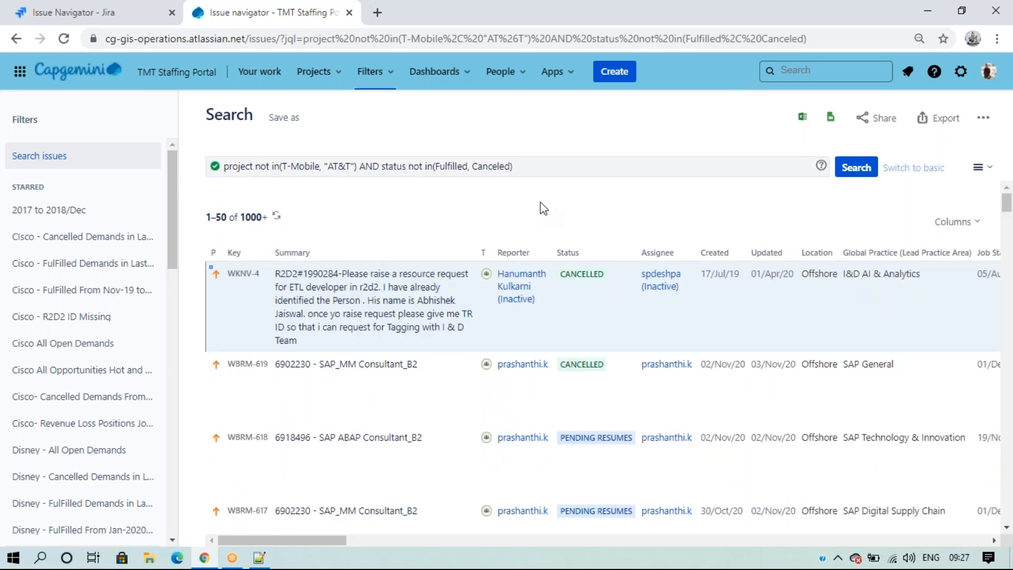
Correct the excluded status in the query to Cancelled and rerun the search.
click(500, 167)
text(l)
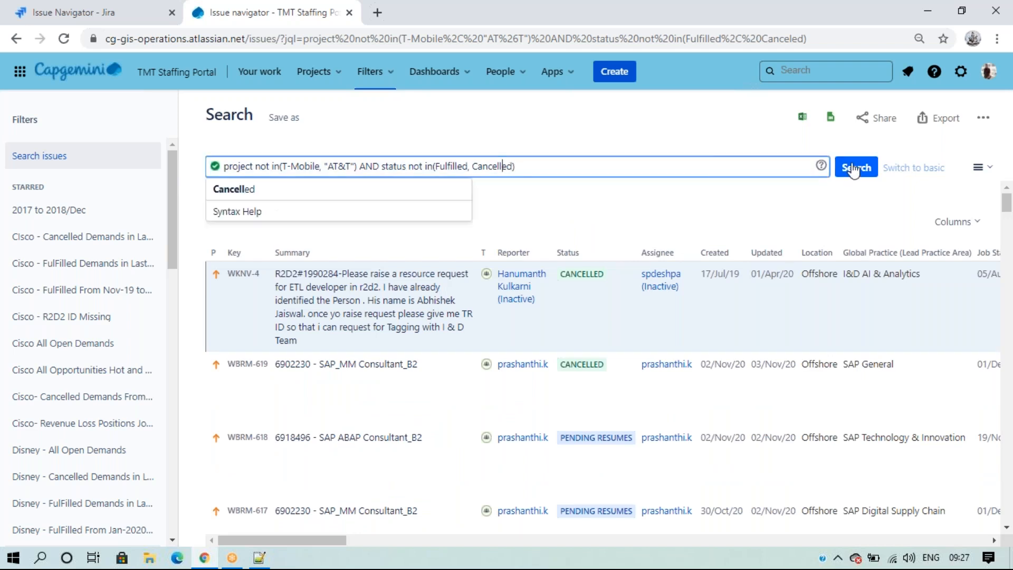
click(856, 168)
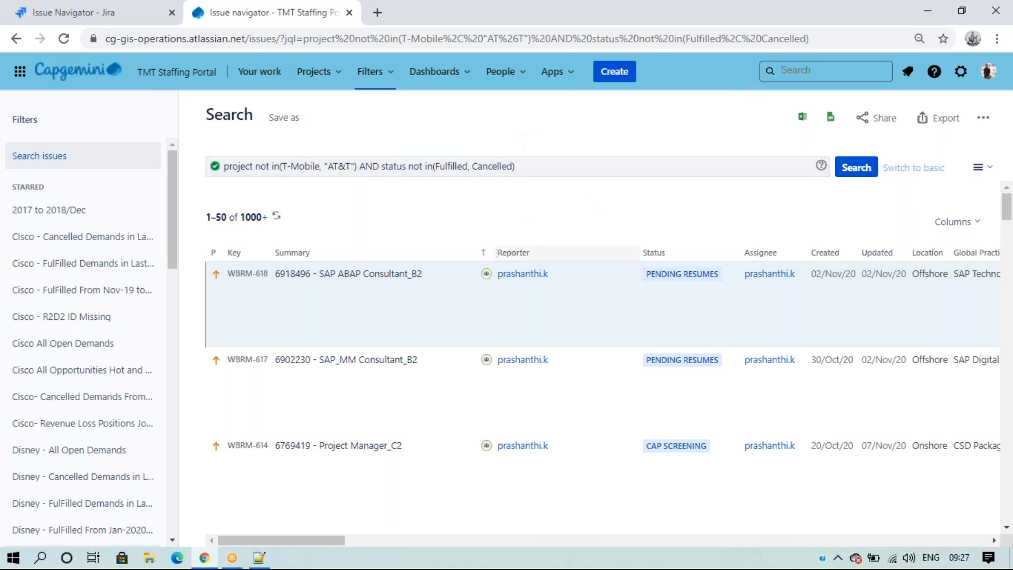
Look through the first page of results to check the statuses of the returned issues.
scroll(688, 274, down, 5)
scroll(688, 283, down, 5)
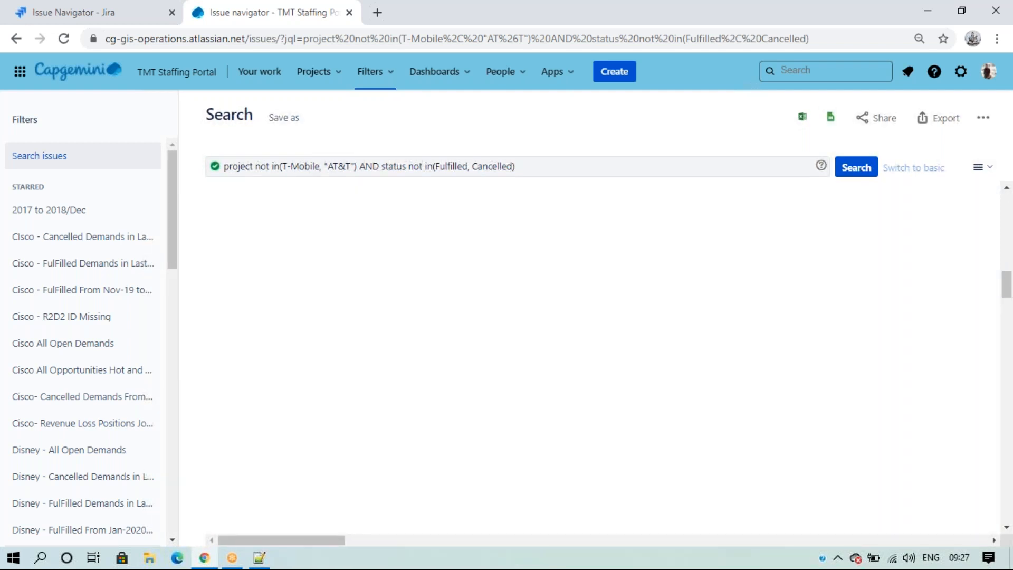
scroll(563, 320, down, 8)
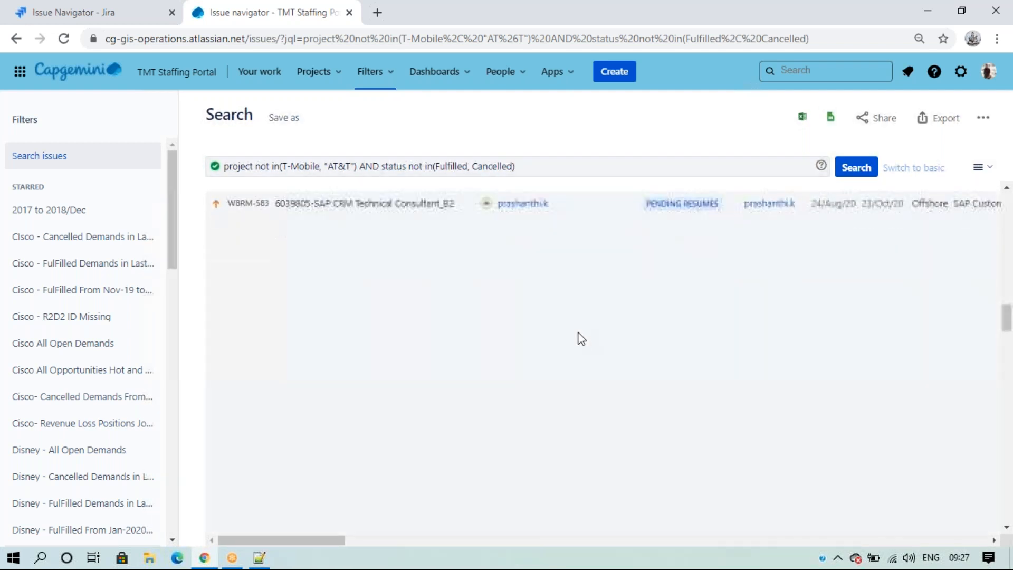
scroll(583, 348, down, 4)
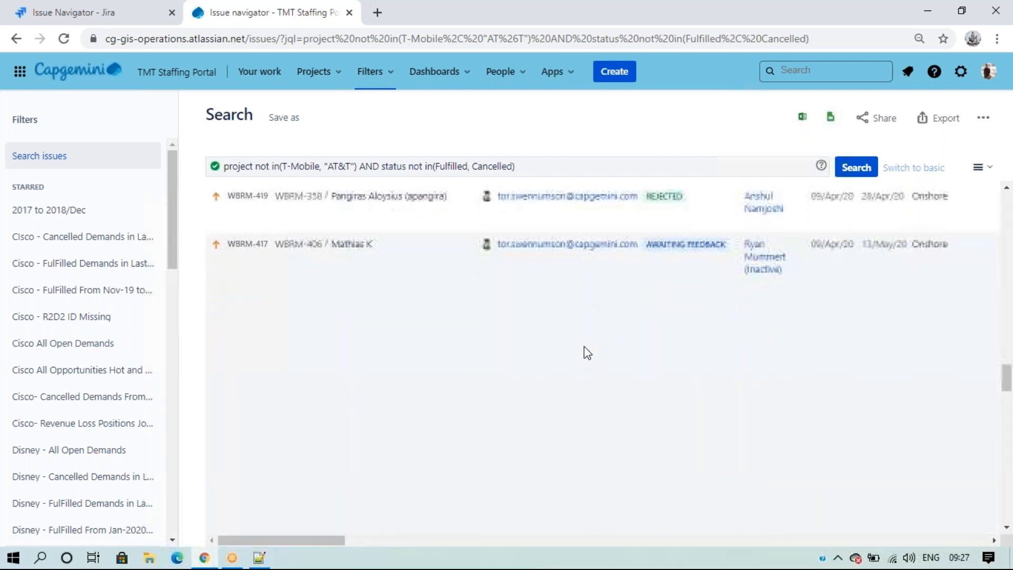
scroll(587, 353, down, 10)
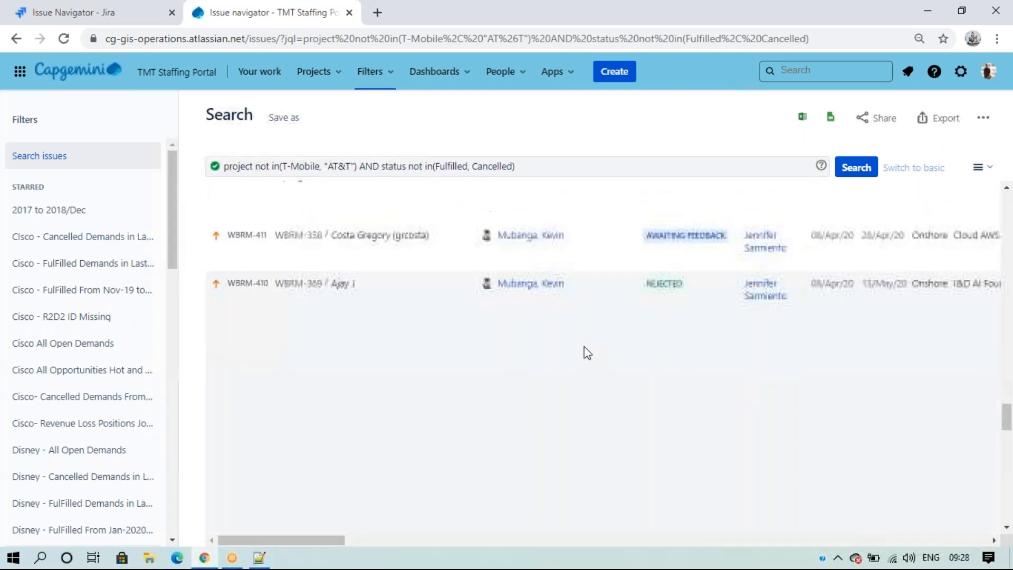
scroll(585, 351, down, 8)
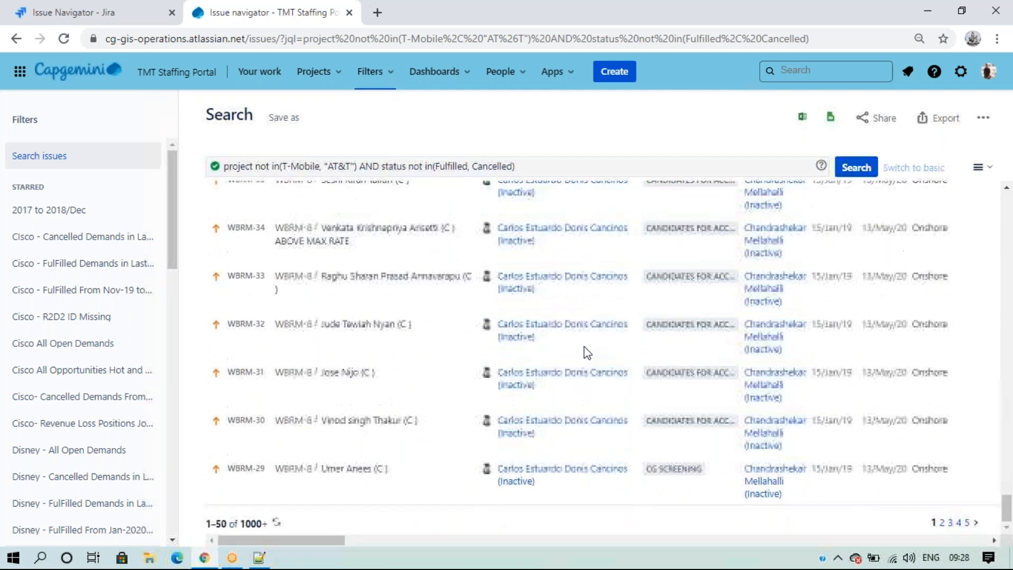
scroll(407, 396, up, 10)
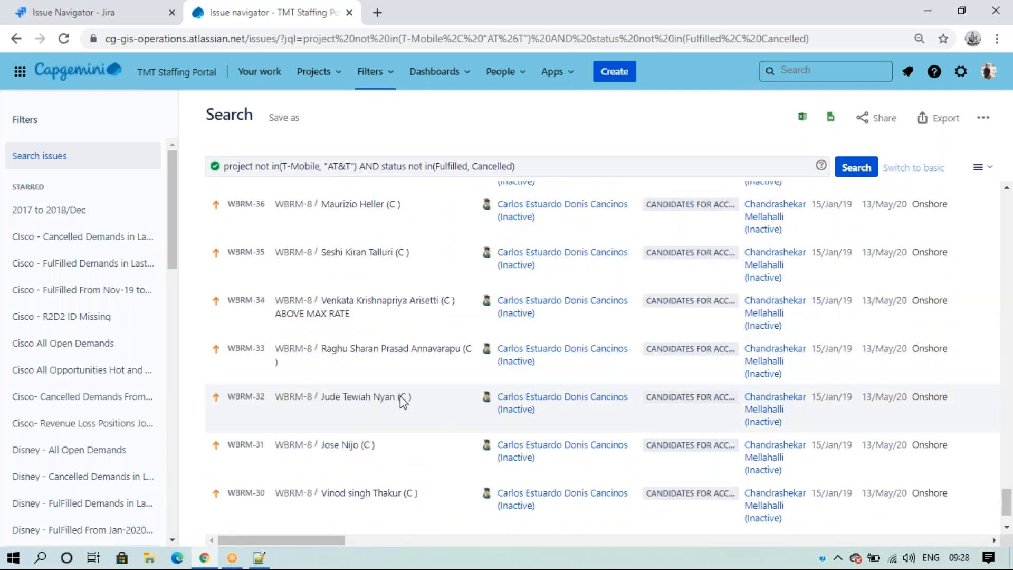
Copy the whole JQL query and paste it below the saved queries in the Notepad++ notes, leaving a blank line after it.
drag(541, 173, 131, 172)
key(ctrl+c)
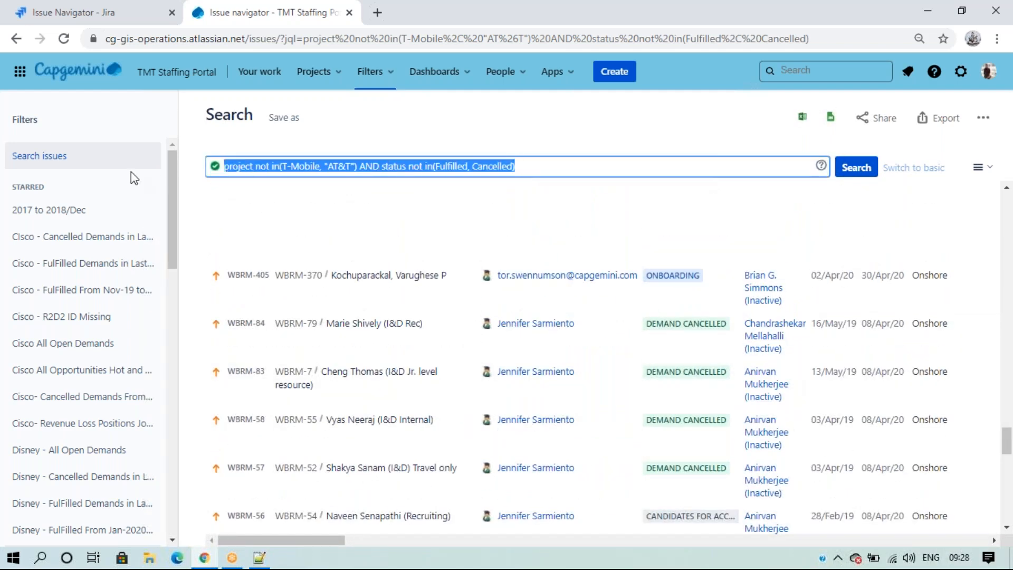
click(259, 558)
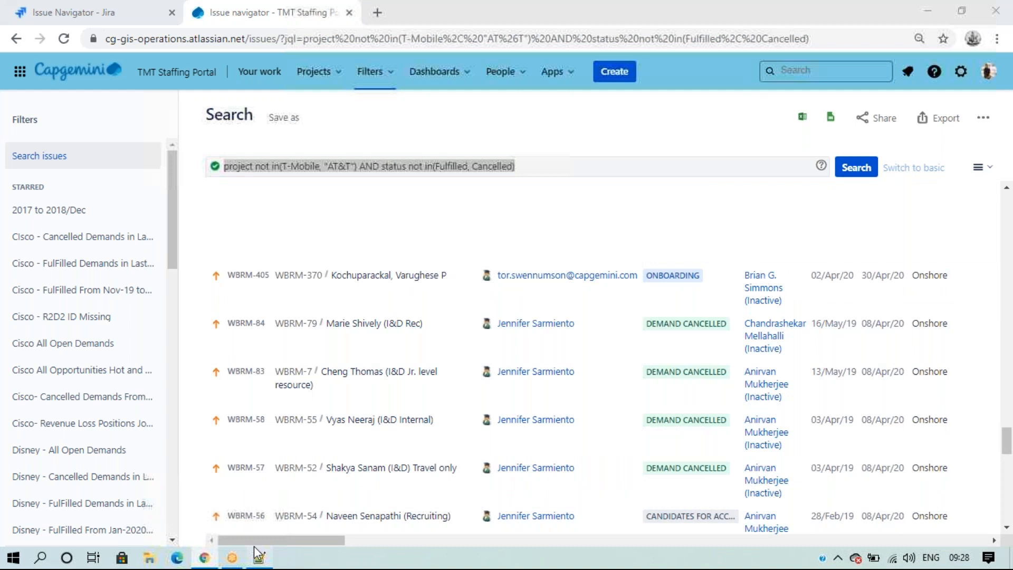
key(ctrl+v)
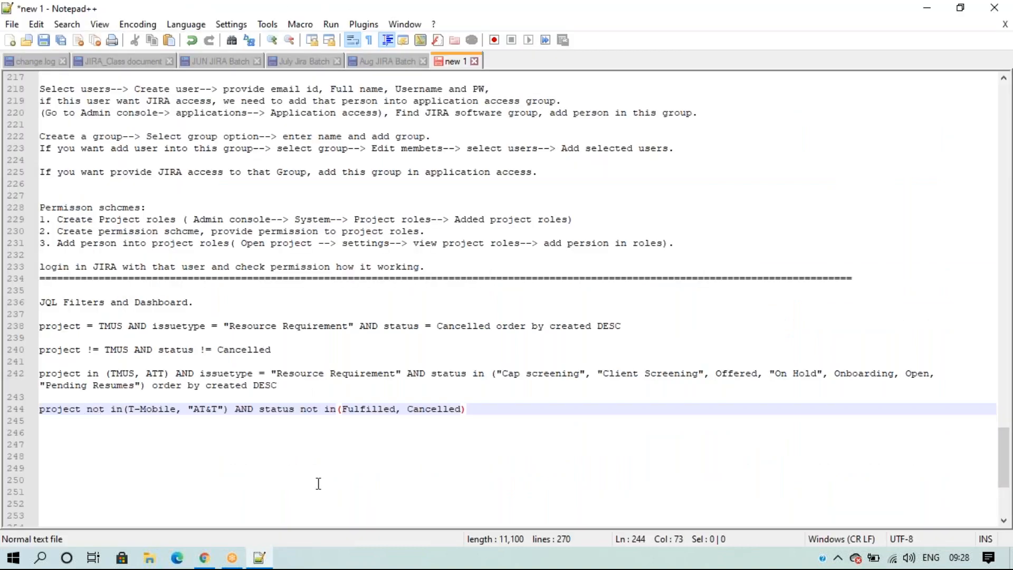
key(Return)
key(Return)
Switch back to Jira, start a fresh issue search and change it to basic filter mode.
click(206, 560)
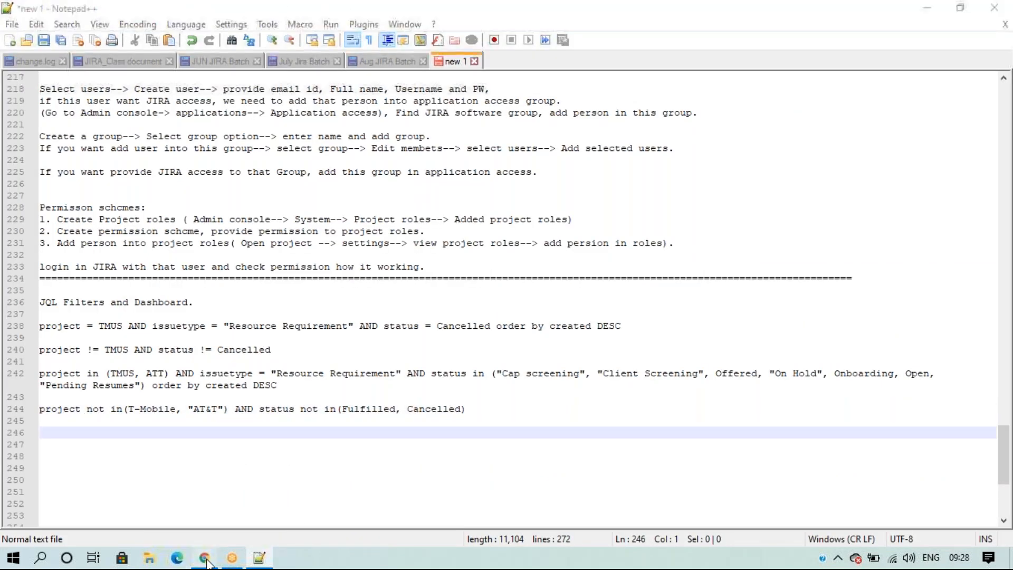
click(59, 168)
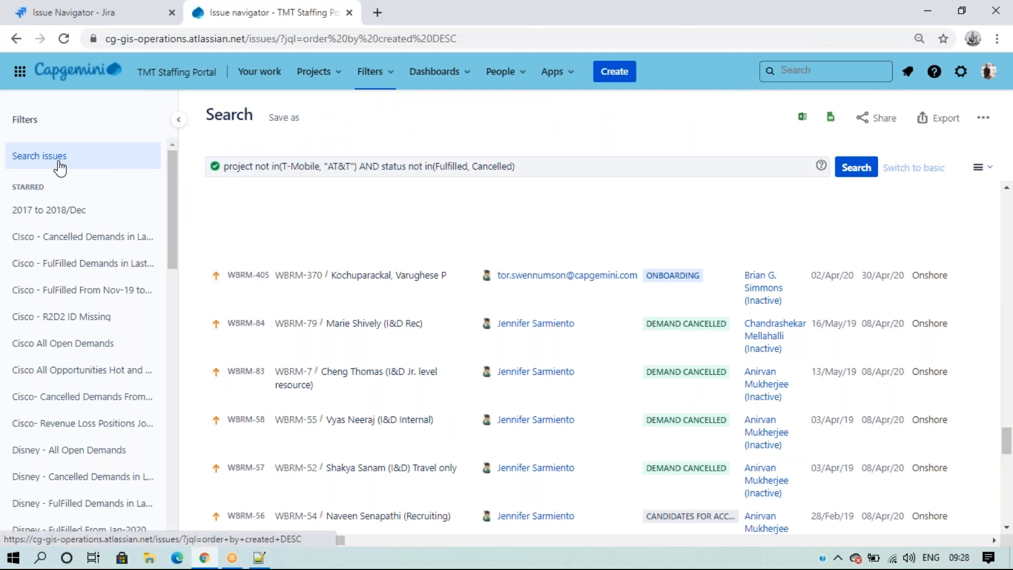
click(918, 170)
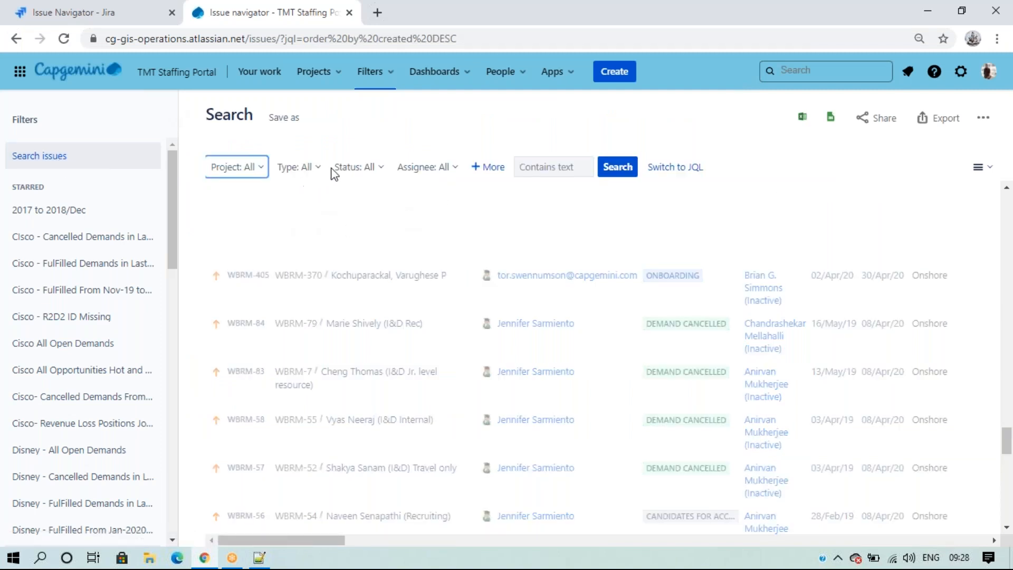
click(425, 170)
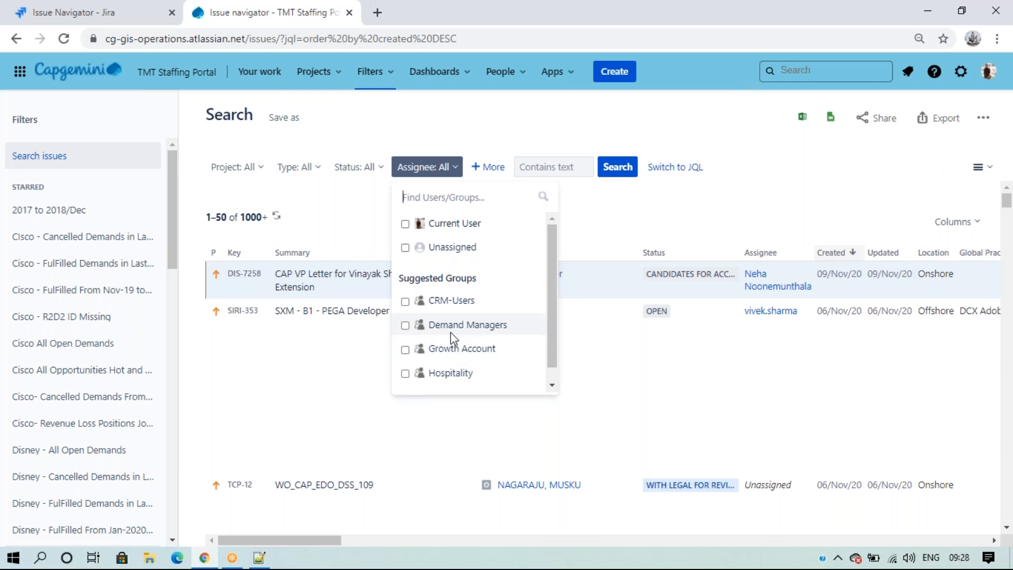
click(450, 199)
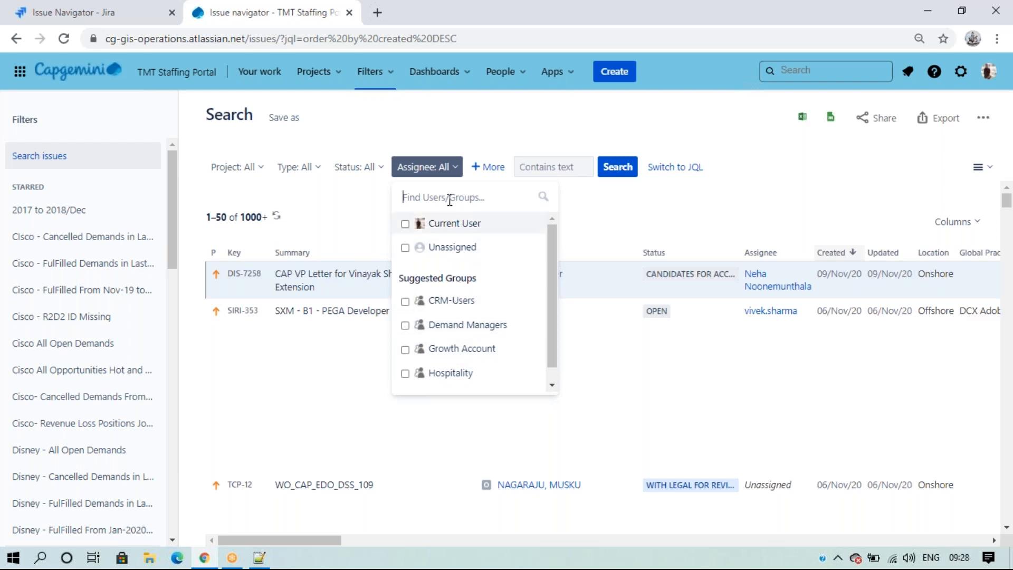
click(337, 195)
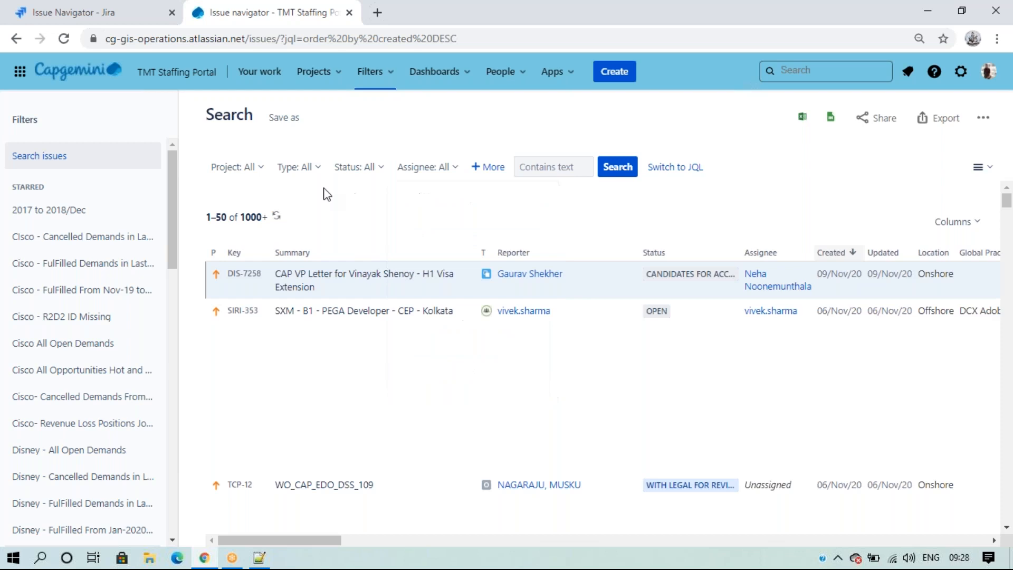
Filter the issues by the T-Mobile (TMUS) project and the Resource Requirement issue type.
click(230, 168)
click(266, 255)
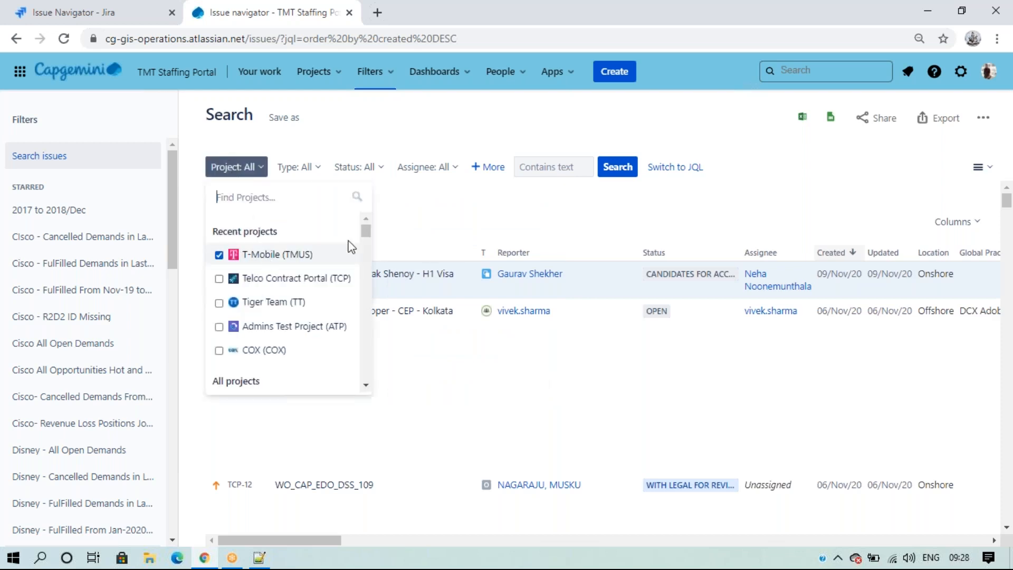
click(442, 209)
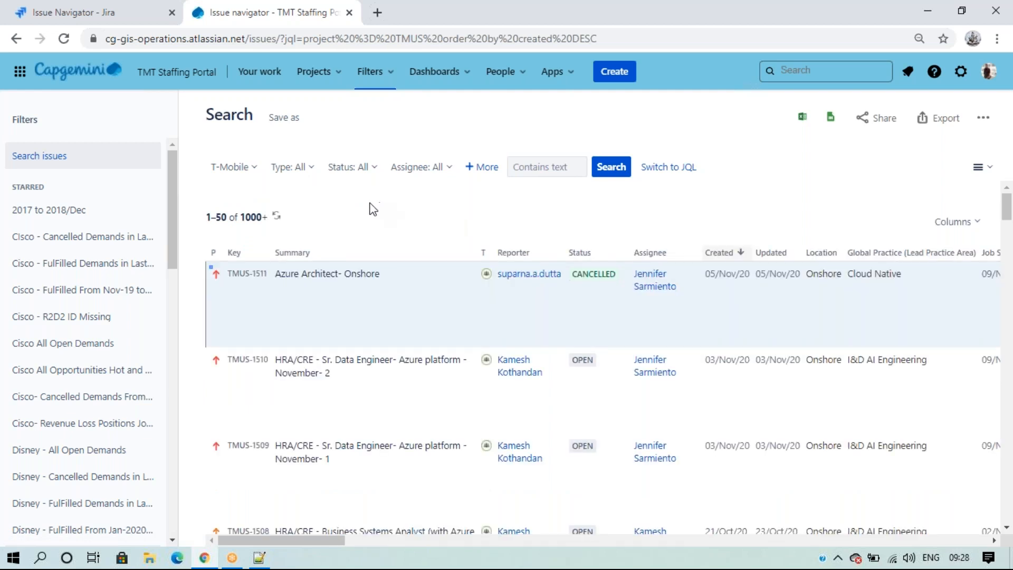
click(309, 169)
click(318, 298)
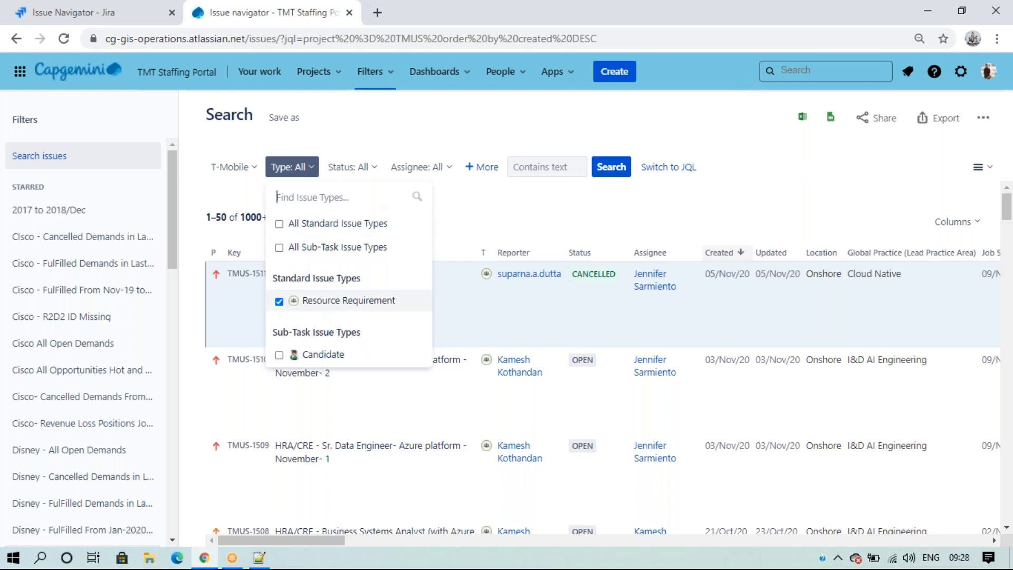
click(488, 221)
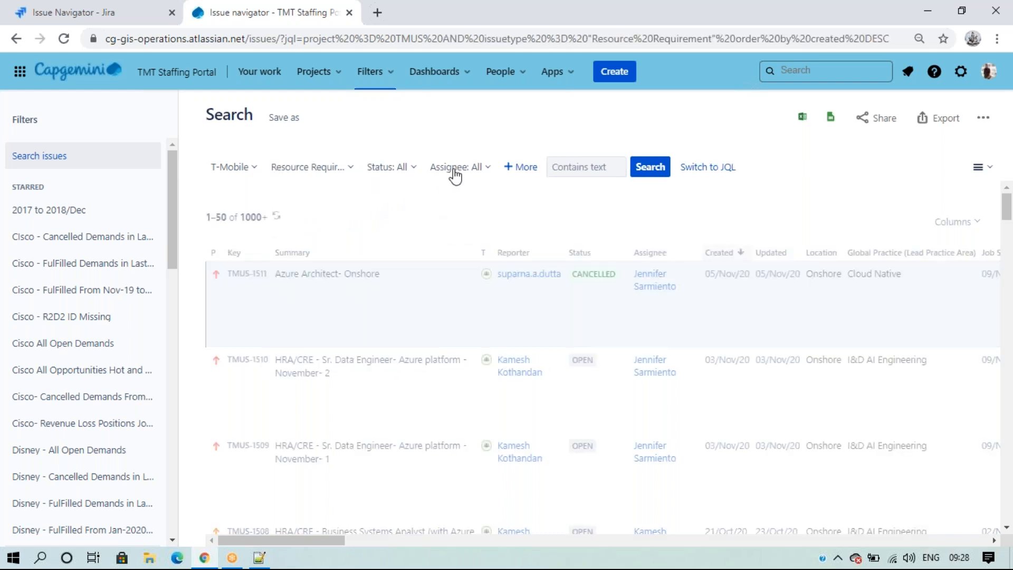
Search the assignee filter by partial name, select the second matching person and check the assignees in the filtered issues.
click(476, 172)
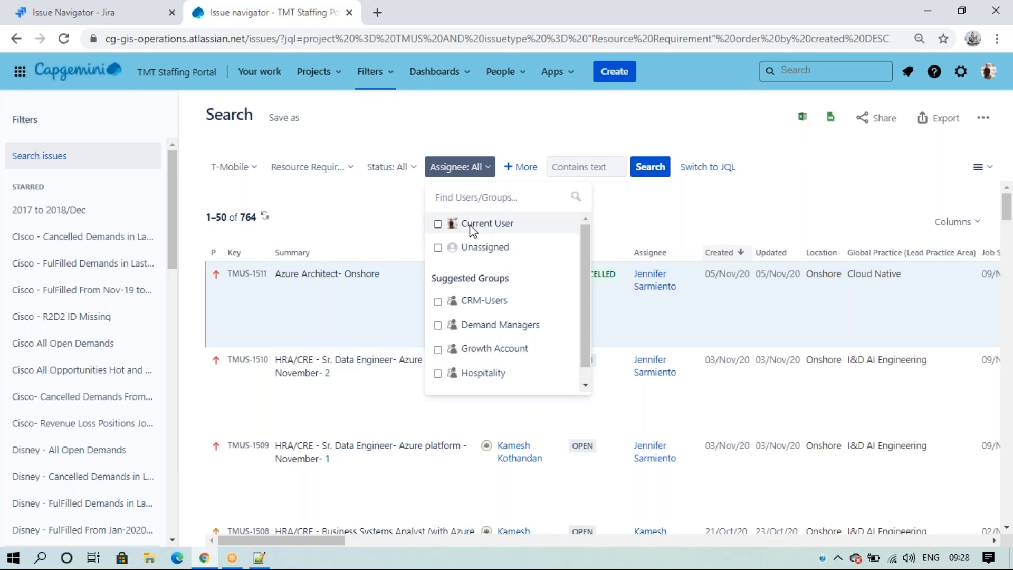
text(Sand)
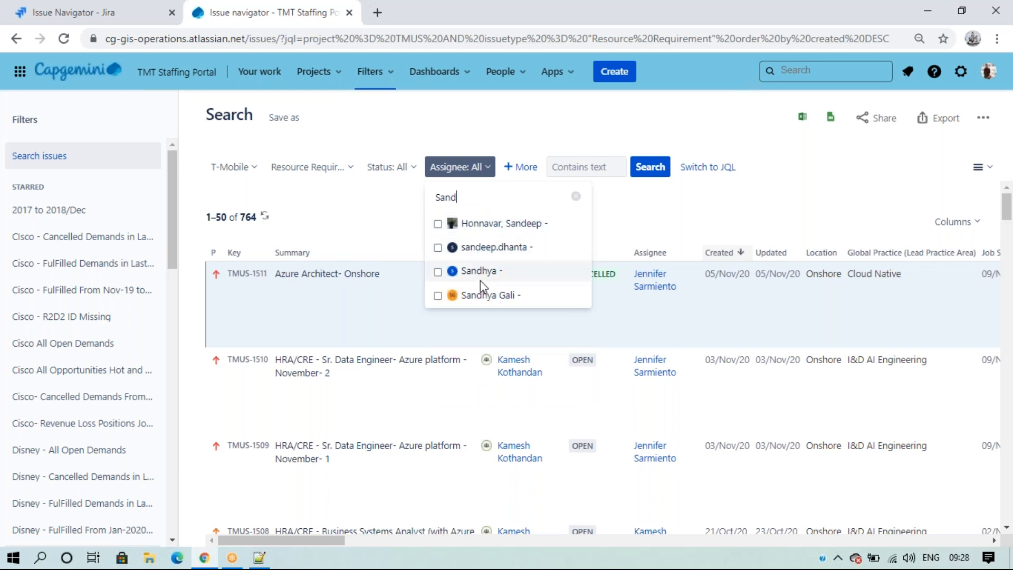
click(513, 248)
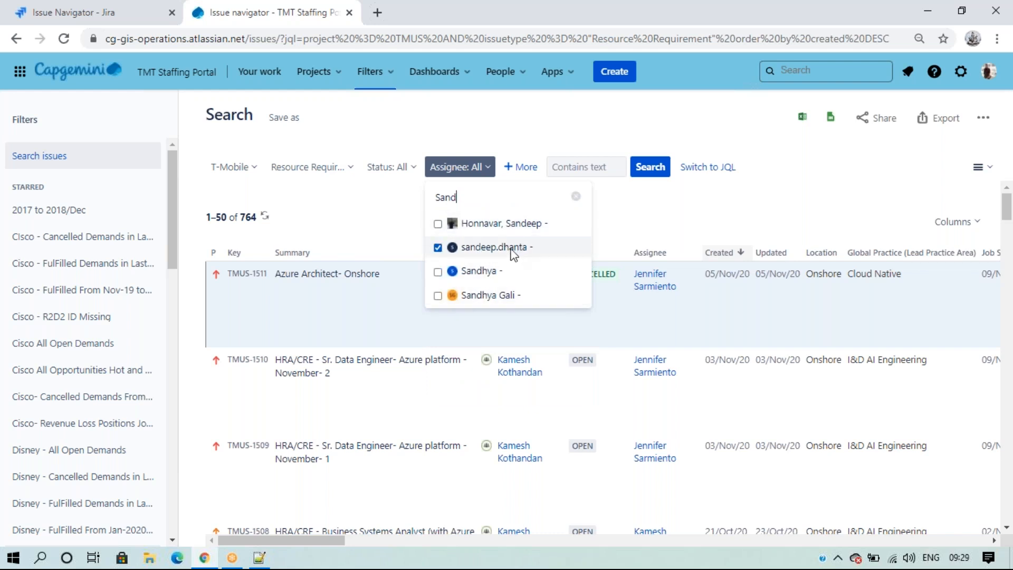
click(658, 214)
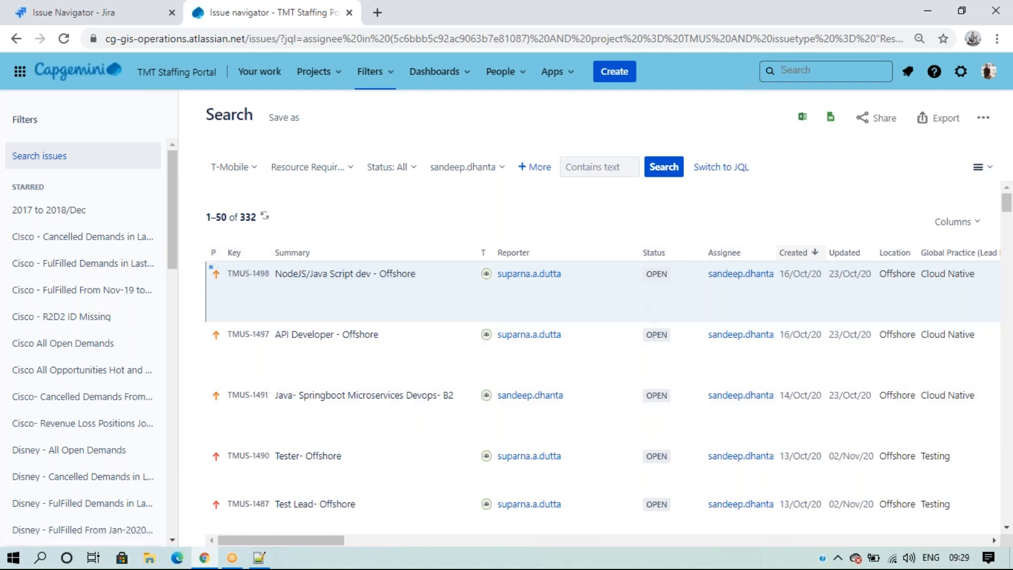
scroll(730, 266, down, 3)
scroll(734, 273, down, 3)
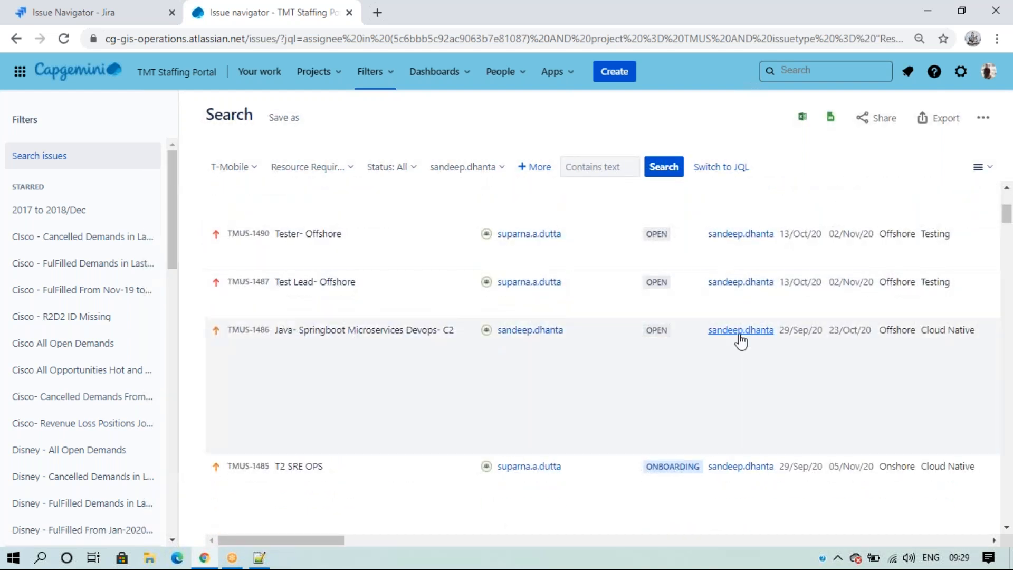
Compare the assignee filter in basic mode with its JQL equivalent, finishing in JQL mode.
scroll(739, 340, down, 5)
scroll(734, 322, up, 10)
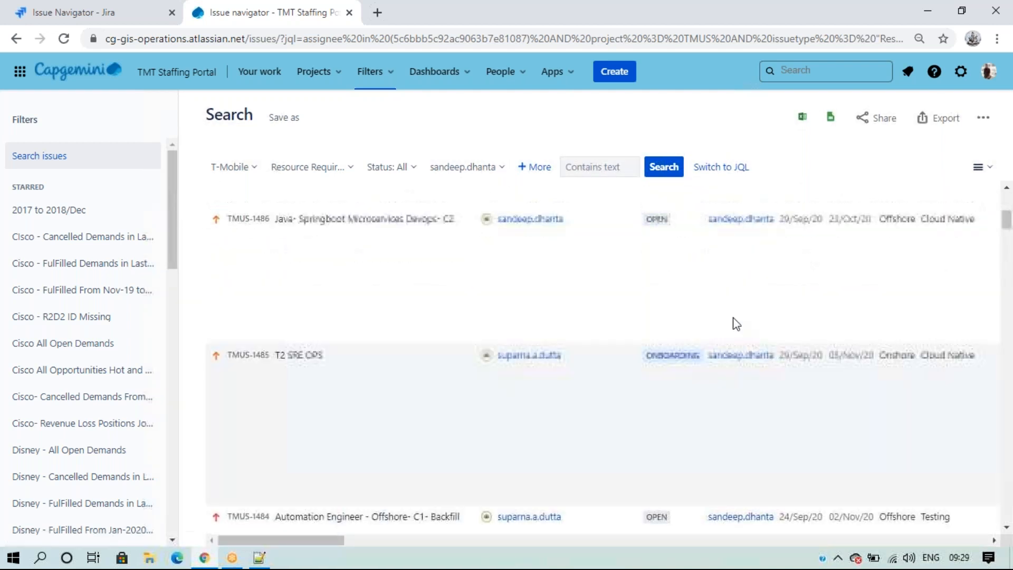
click(721, 167)
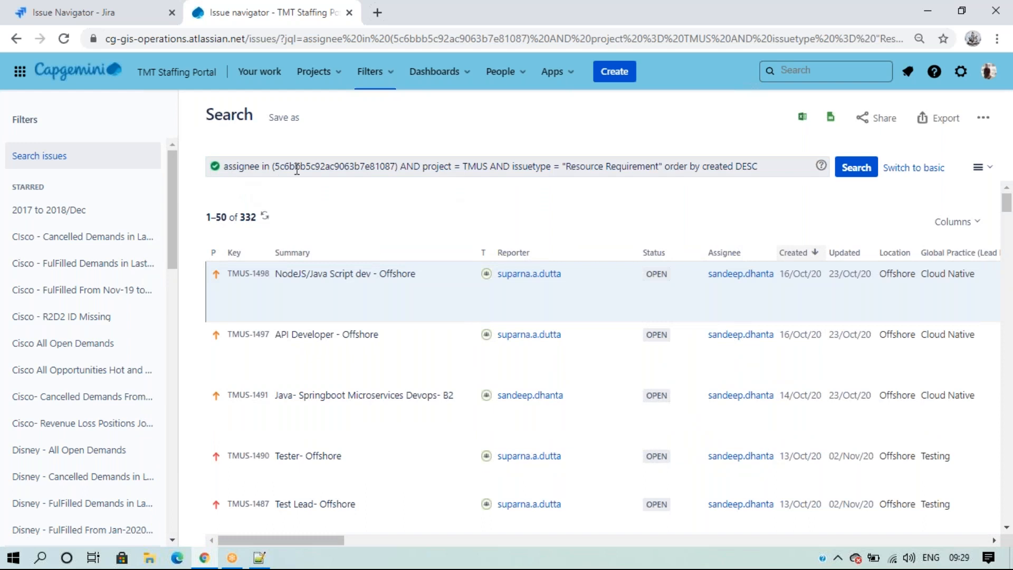
double_click(338, 165)
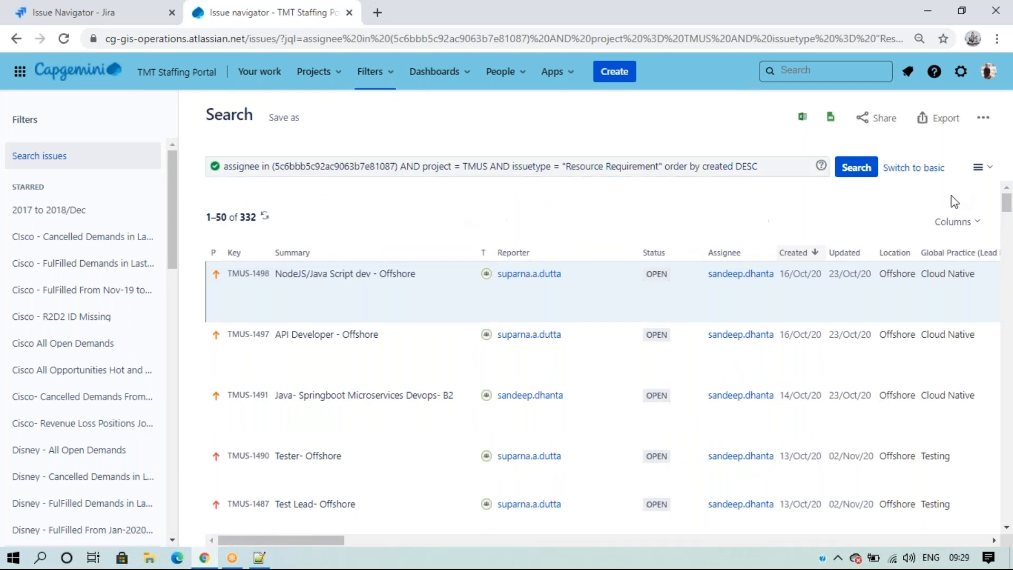
click(918, 170)
click(490, 180)
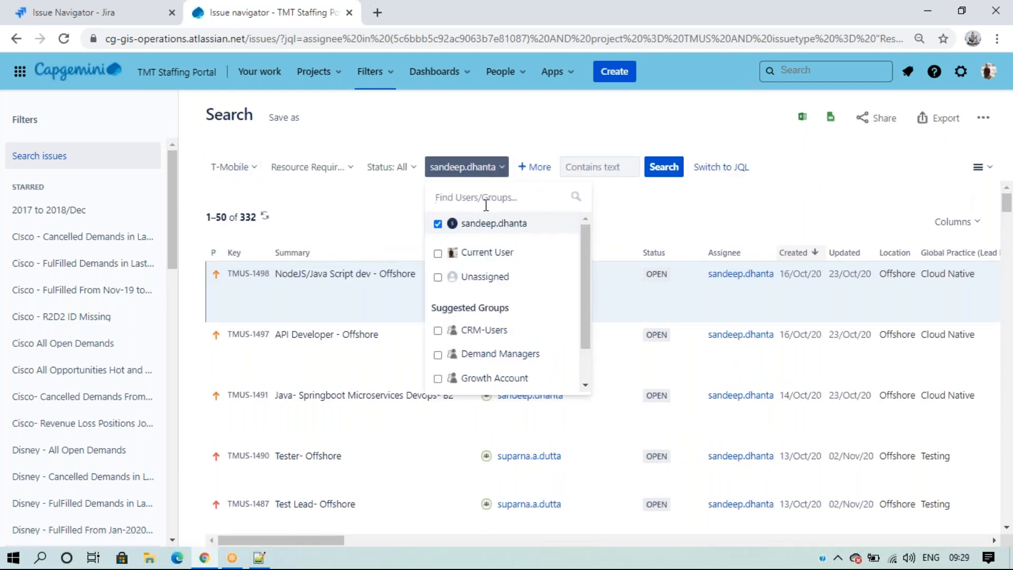
click(719, 195)
click(721, 166)
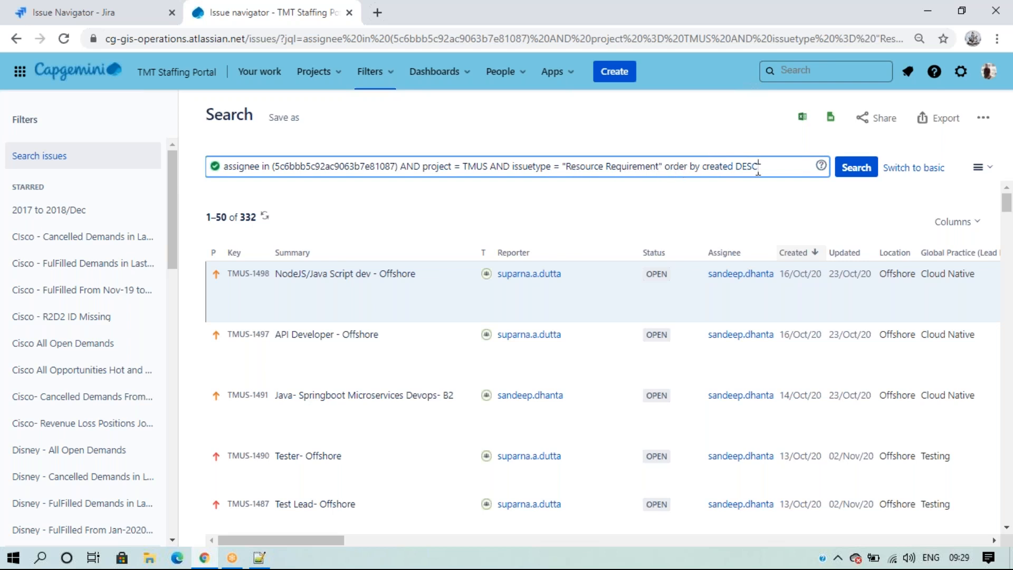
Clear the existing JQL query and begin a new one with project = TMUS AND.
key(ctrl+a)
key(BackSpace)
text(p)
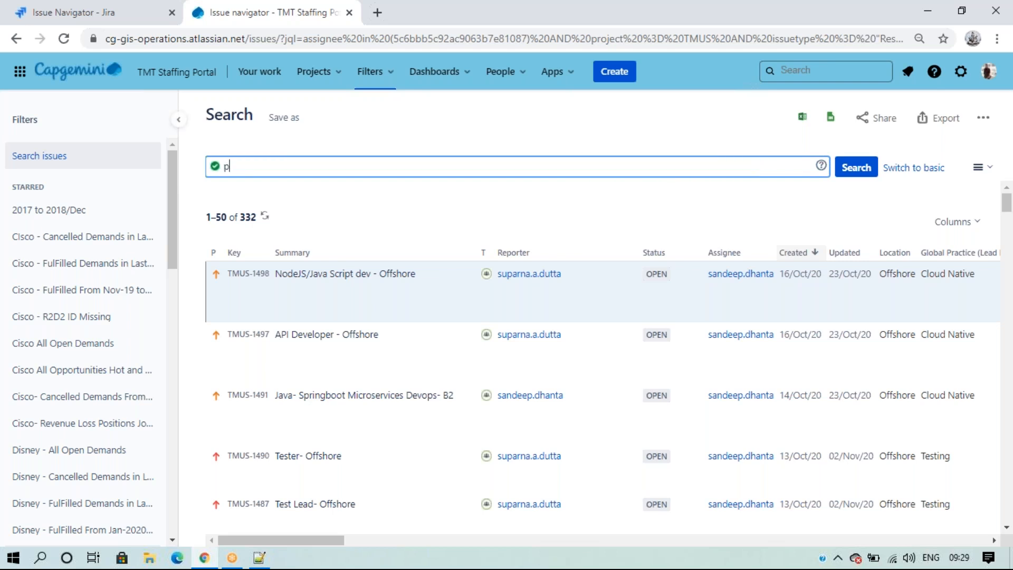
text(rojec)
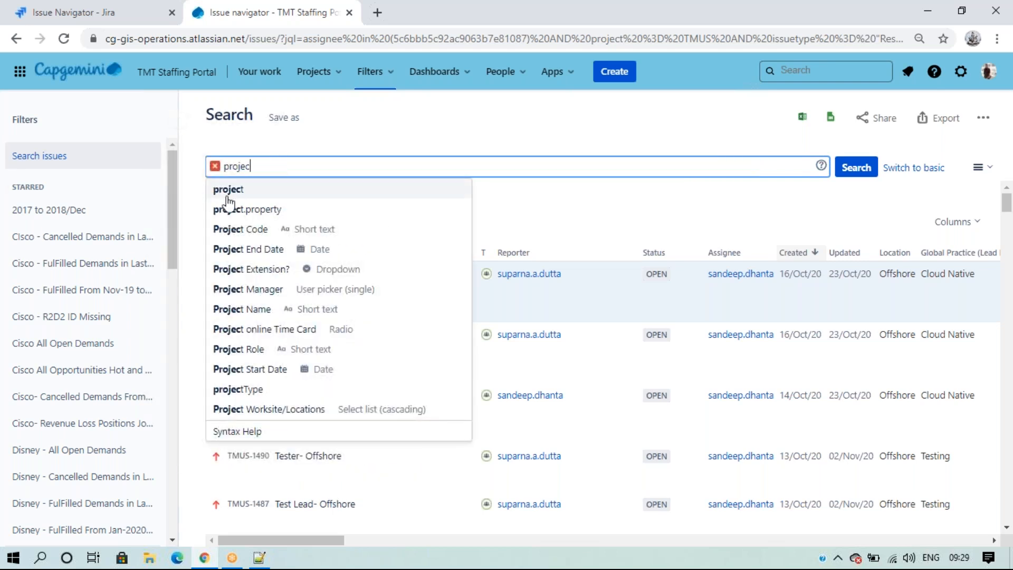
click(227, 196)
text(= TMUS and)
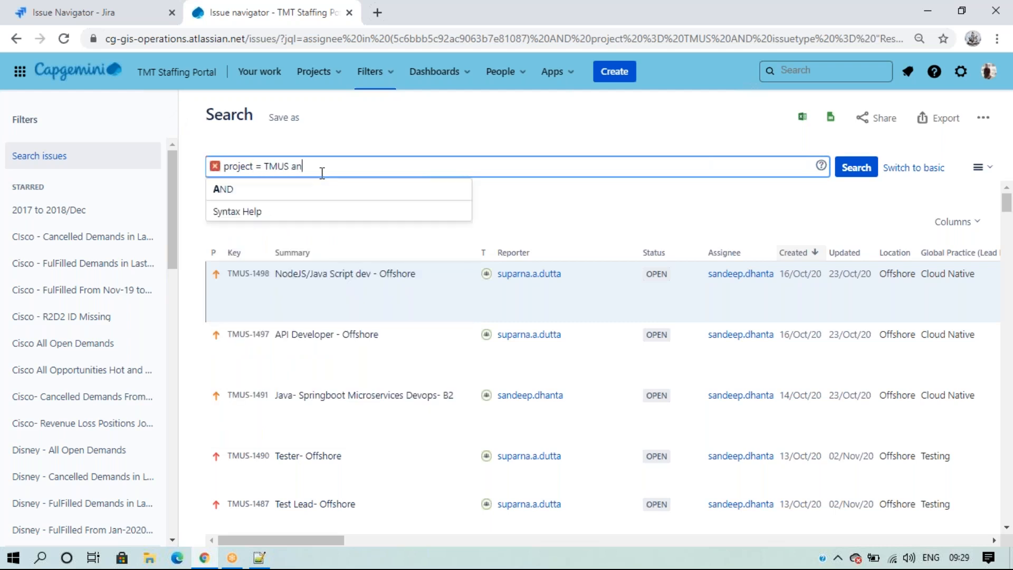
key(BackSpace)
key(BackSpace)
key(BackSpace)
text(AND )
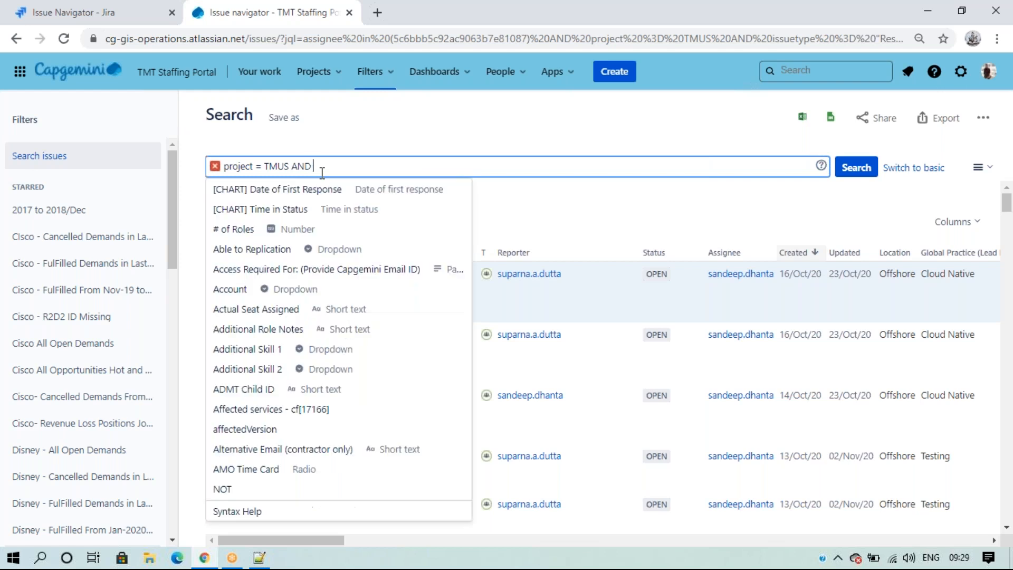
Extend the query with issuetype = "Resource Requirement" followed by AND.
text(Issue)
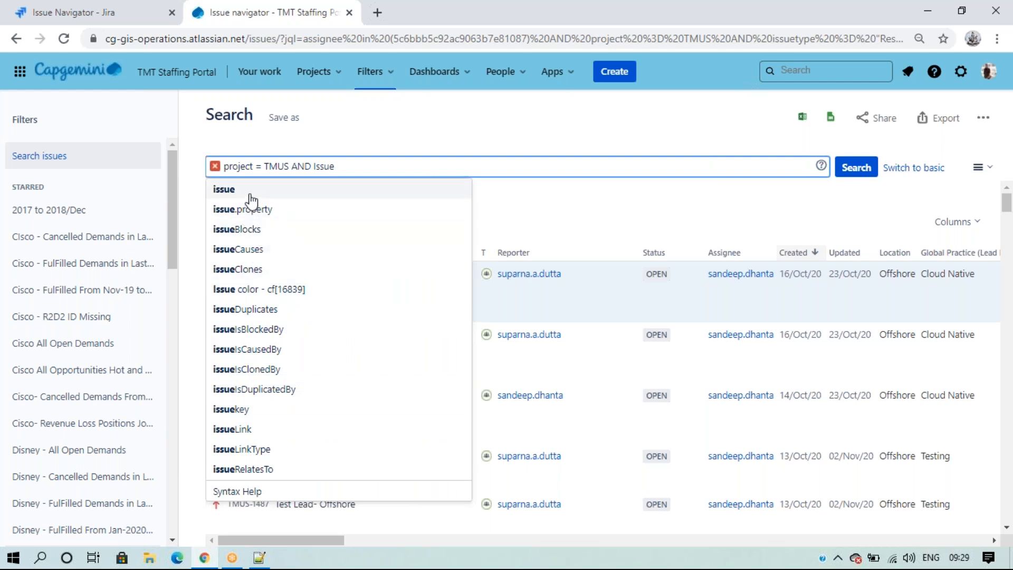
click(331, 189)
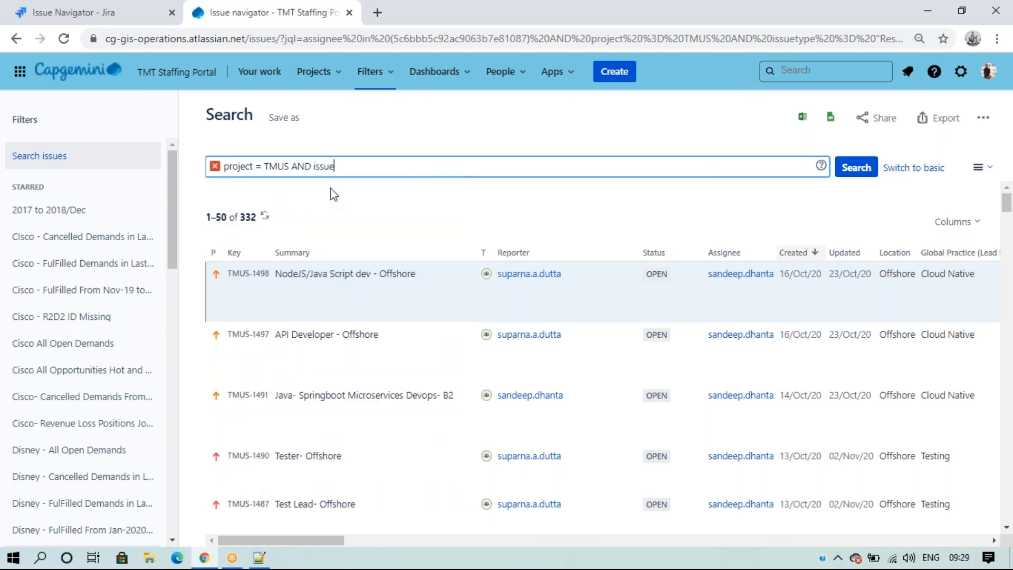
text(T)
click(368, 188)
text(=  Res)
click(308, 211)
text(AND )
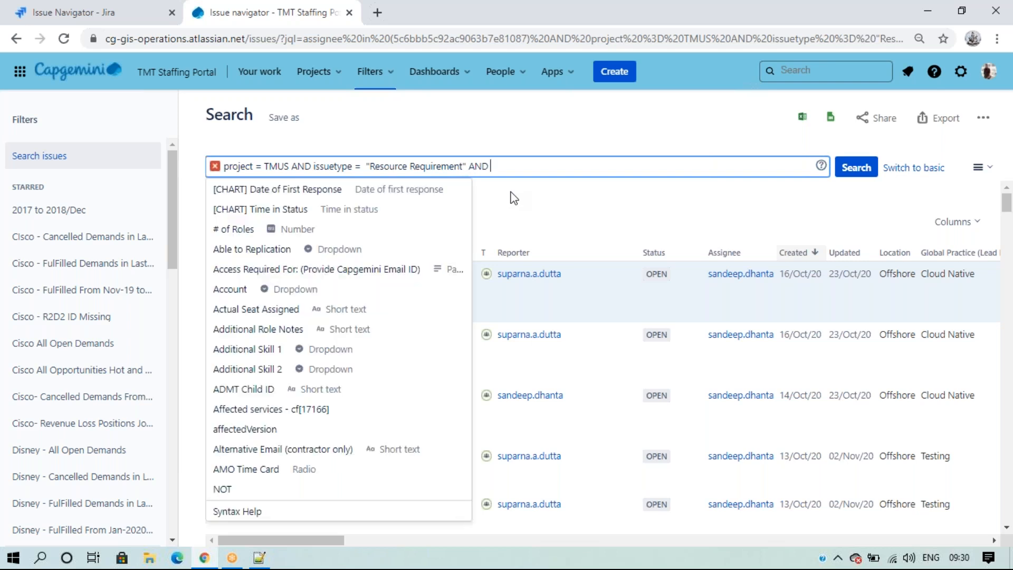
Add an assignee in condition with the same person found by partial name, close the parenthesis and run the search.
text(assignee)
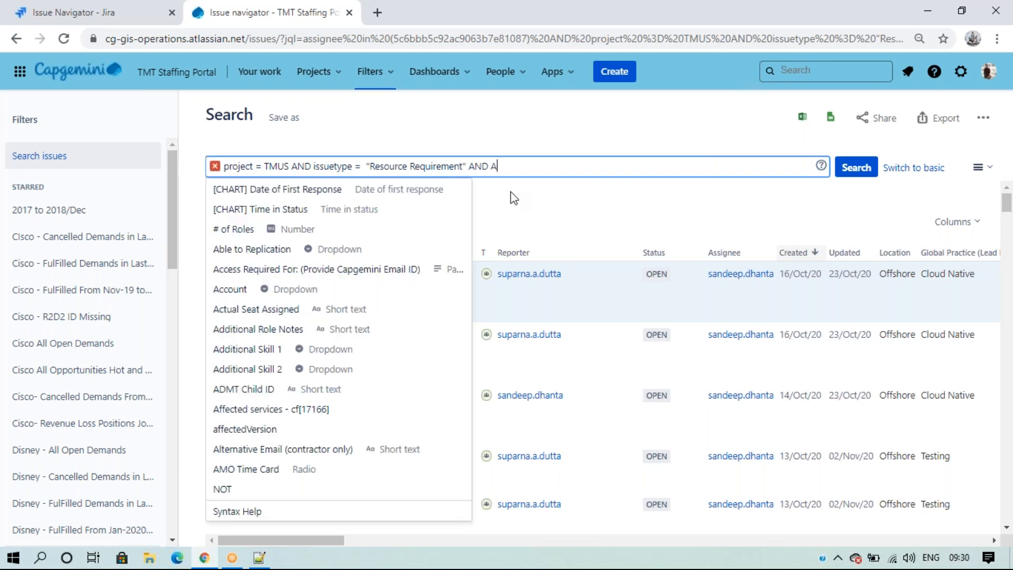
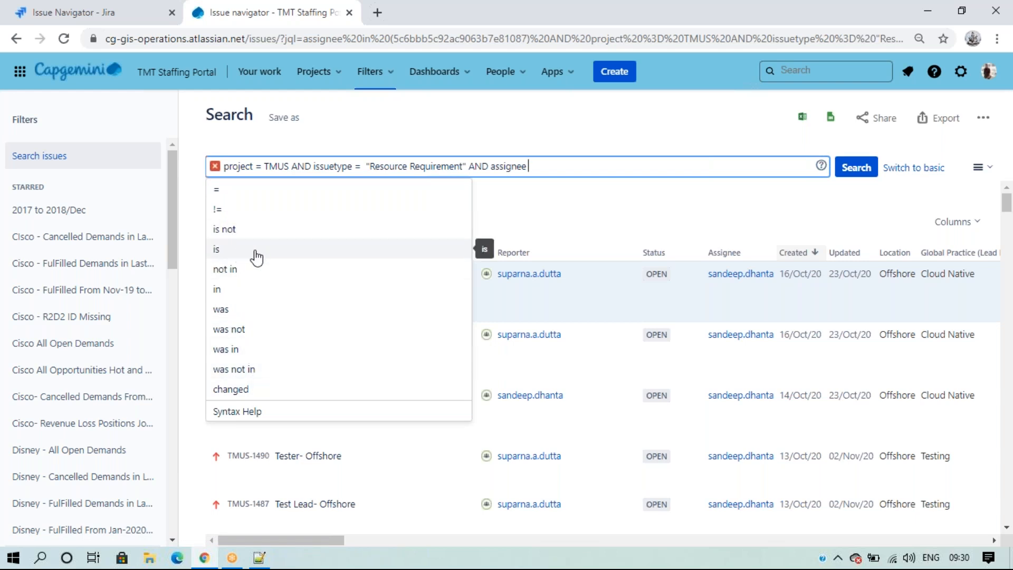
click(259, 290)
text(San)
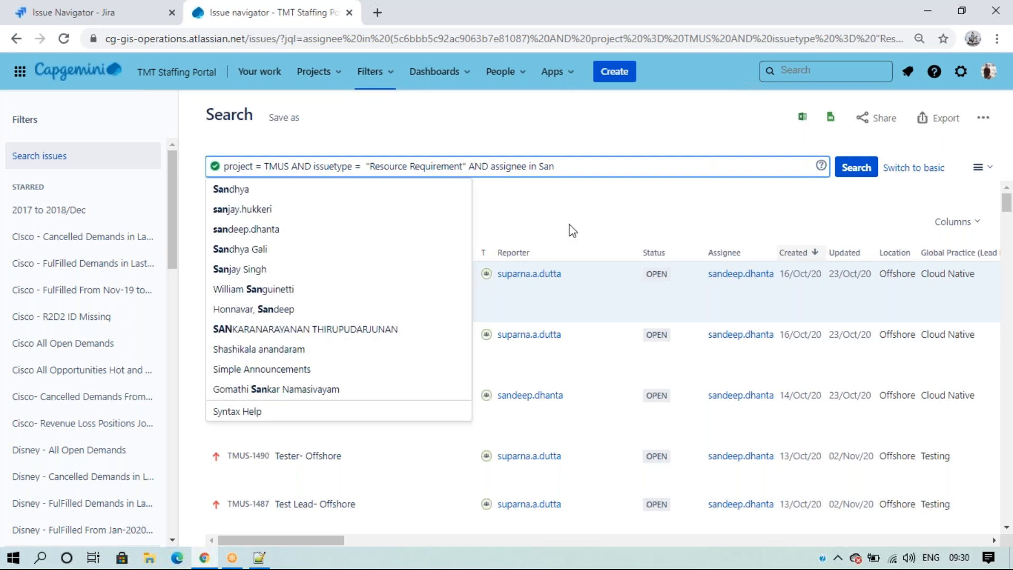
click(290, 229)
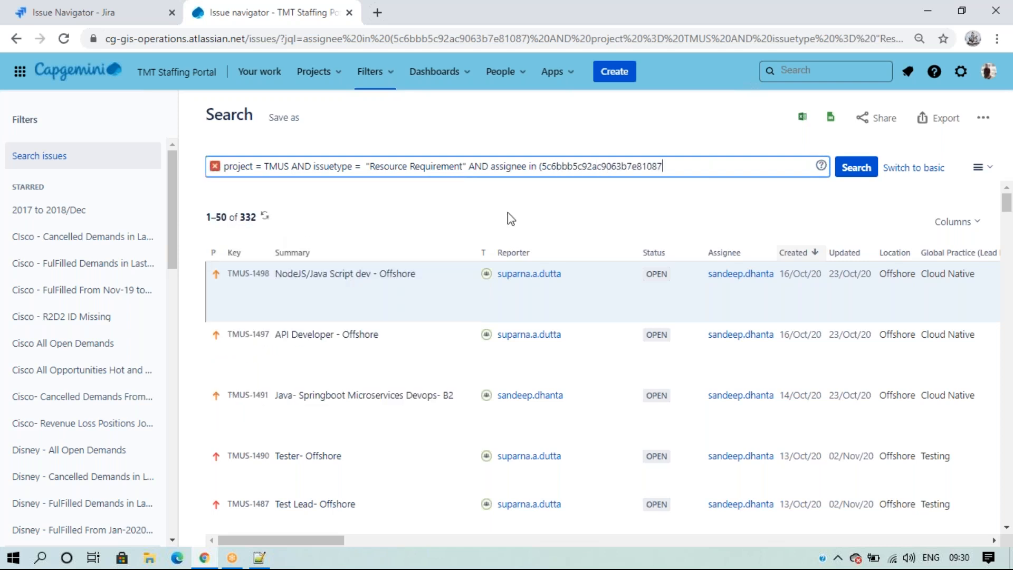
text())
click(862, 169)
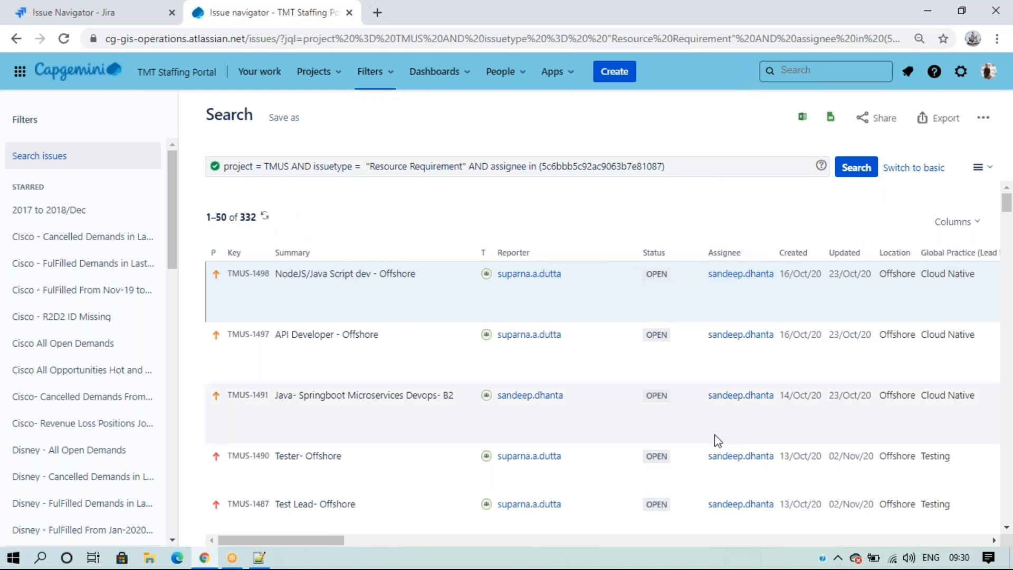
Remove the assignee condition and its preceding AND, leaving only the project and issue type conditions in the query.
click(678, 158)
key(BackSpace)
key(BackSpace)
key(BackSpace)
key(BackSpace)
key(BackSpace)
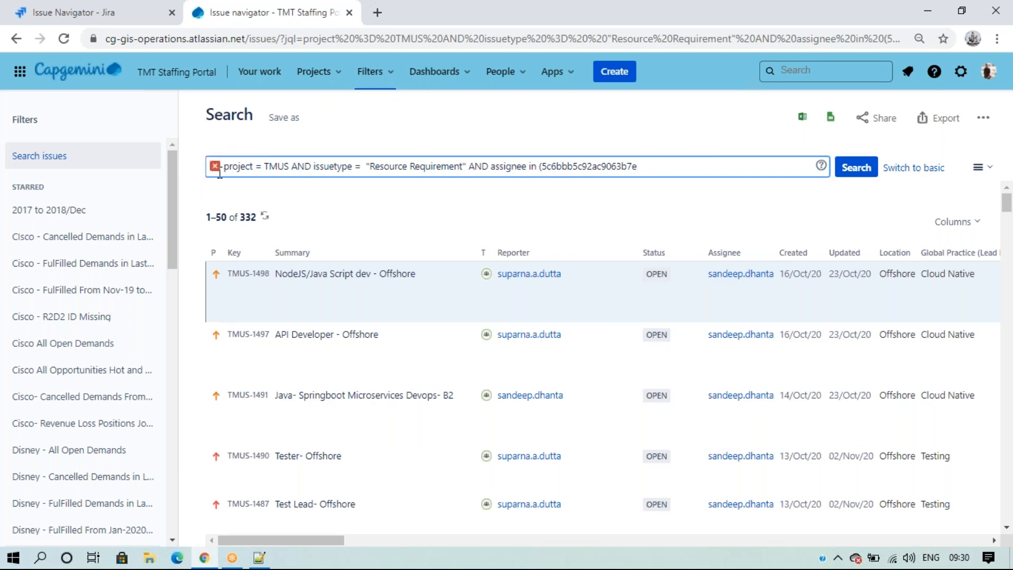
mouse_move(213, 167)
key(BackSpace)
key(BackSpace)
key(BackSpace)
key(BackSpace)
key(BackSpace)
key(BackSpace)
key(BackSpace)
key(BackSpace)
key(BackSpace)
key(BackSpace)
key(BackSpace)
key(BackSpace)
key(BackSpace)
key(BackSpace)
key(BackSpace)
key(BackSpace)
key(BackSpace)
key(BackSpace)
key(BackSpace)
key(BackSpace)
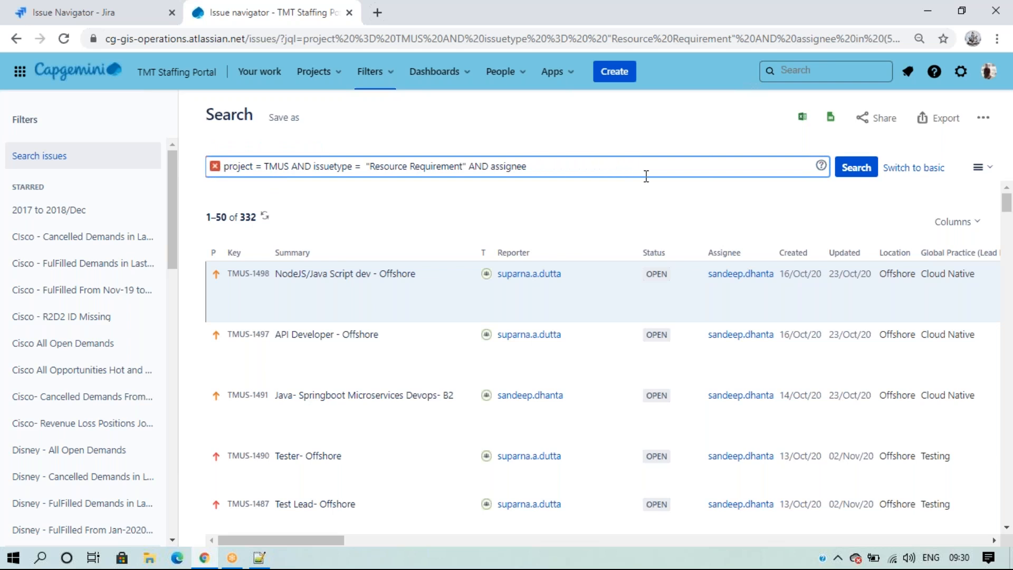
key(BackSpace)
key(BackSpace)
key(BackSpace)
key(BackSpace)
key(BackSpace)
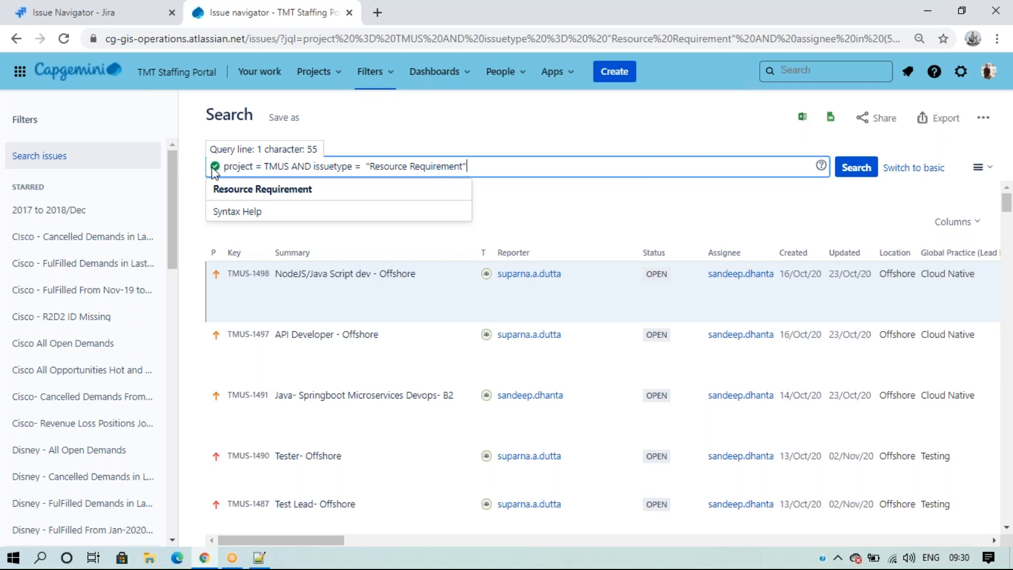
click(539, 207)
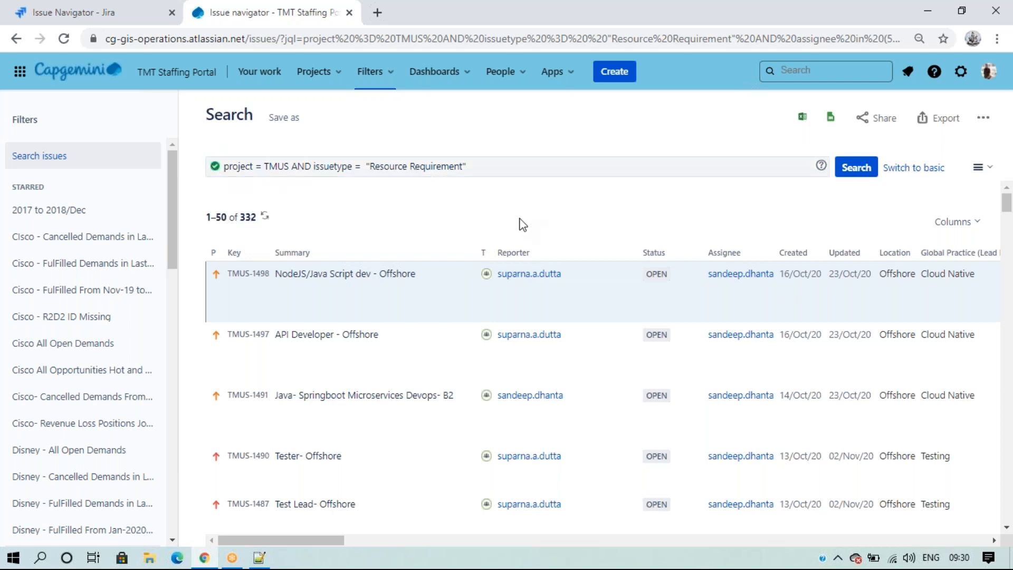
Try appending AND operators without a further condition to the query and remove them again.
click(498, 164)
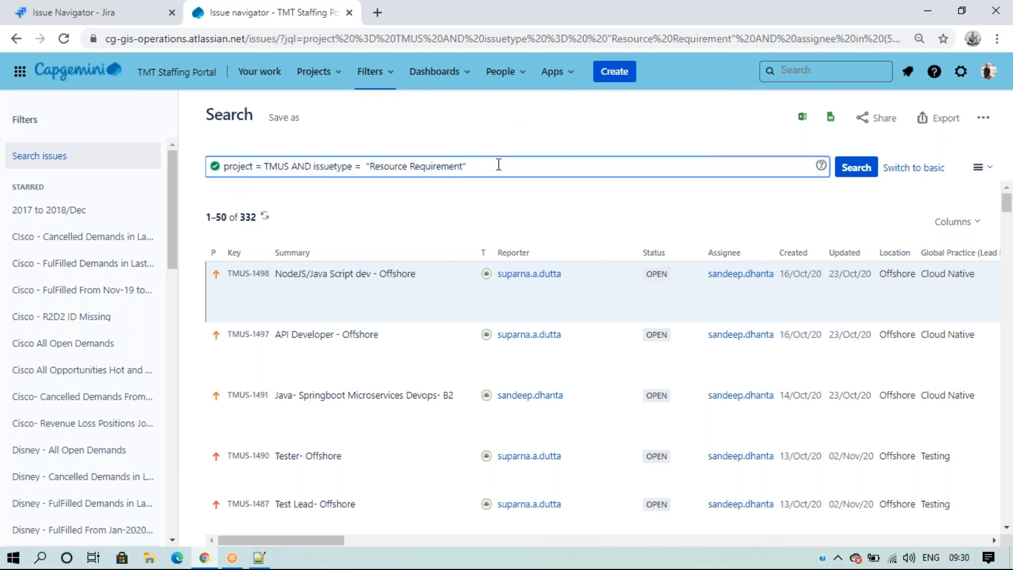
text(AND)
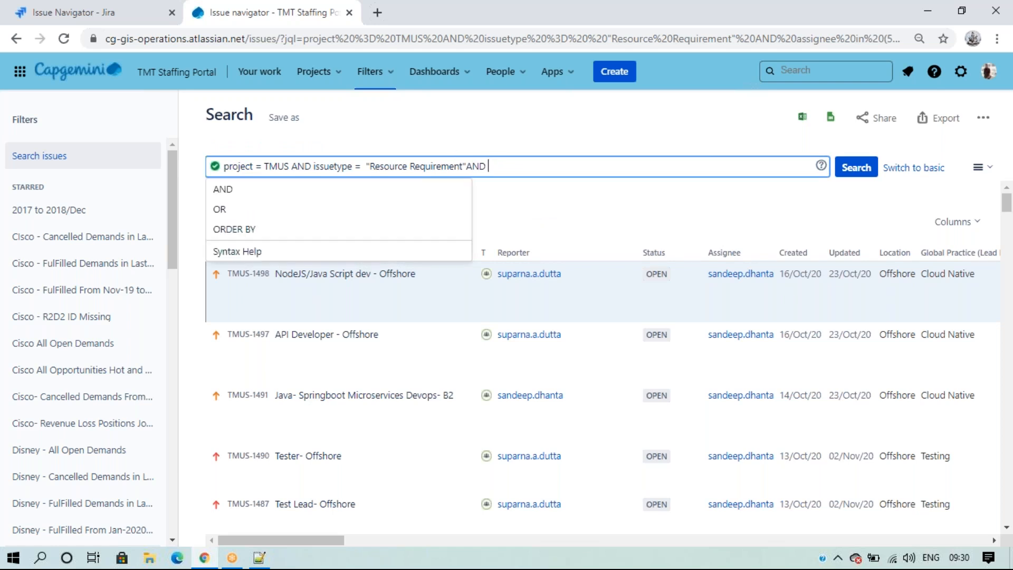
text( AND)
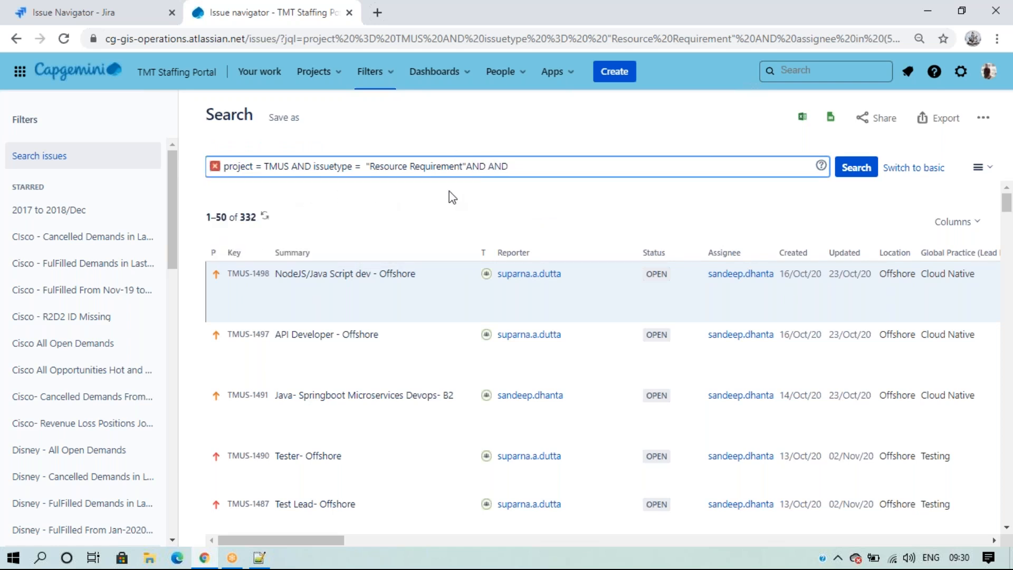
click(481, 168)
key(BackSpace)
key(BackSpace)
key(BackSpace)
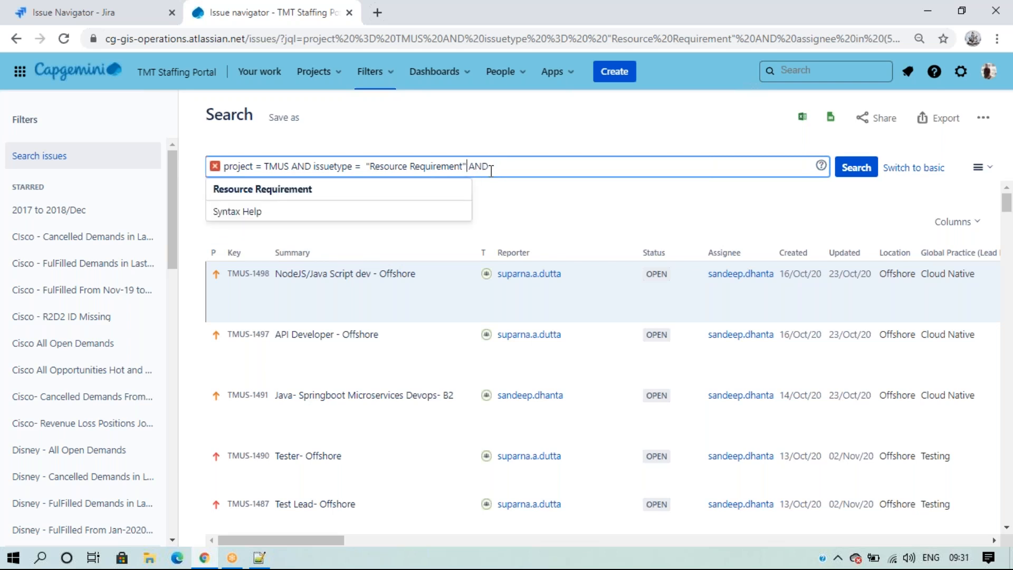
click(511, 202)
click(501, 165)
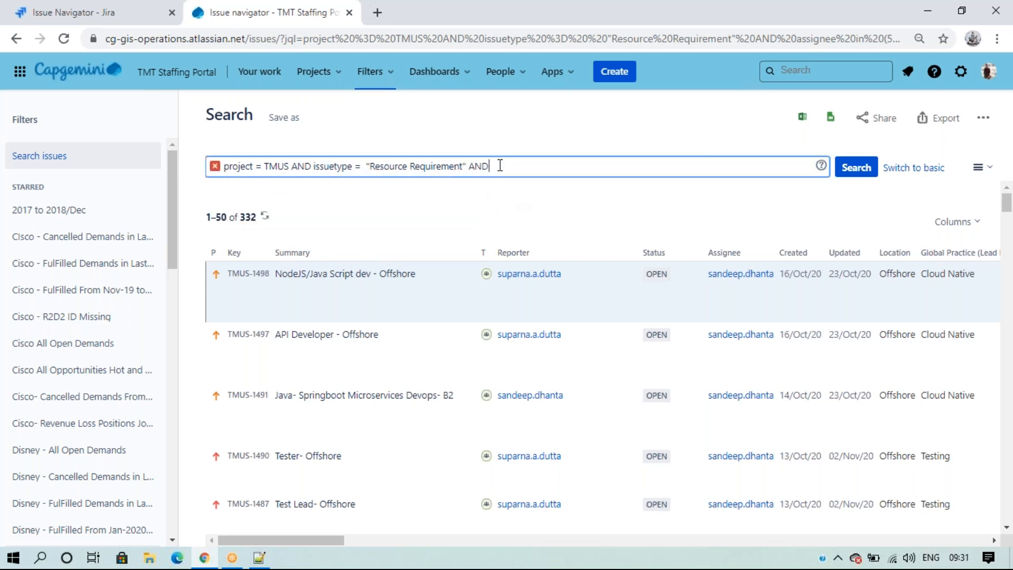
key(BackSpace)
key(BackSpace)
key(BackSpace)
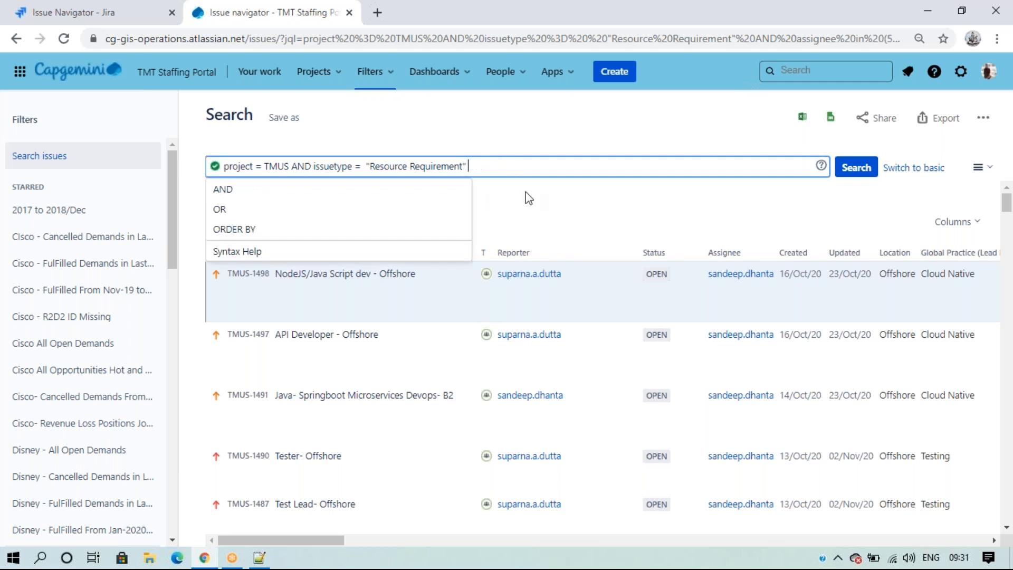
Run the search with project = TMUS AND issuetype = "Resource Requirement".
click(527, 200)
click(856, 167)
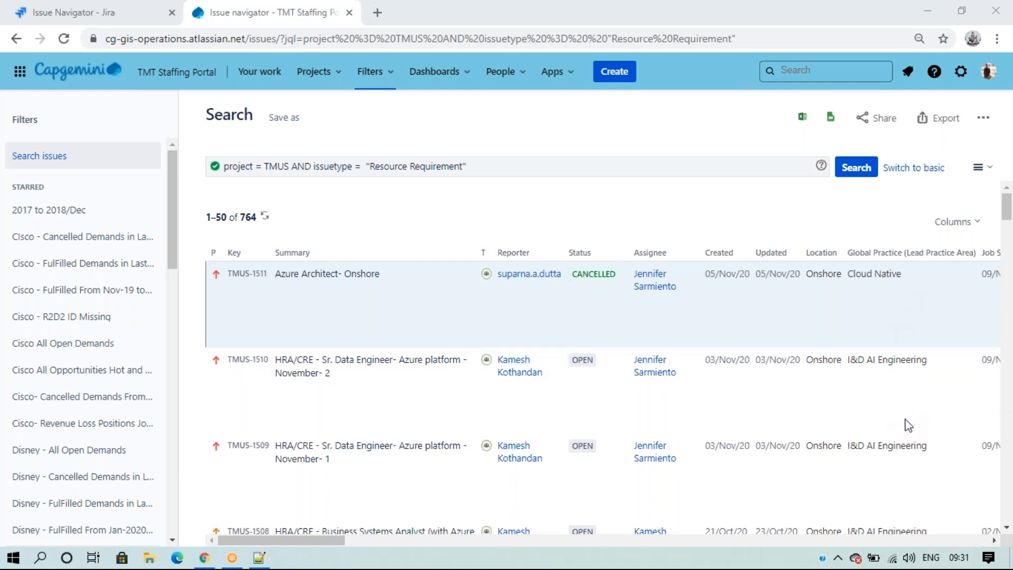
click(612, 200)
click(748, 68)
click(589, 211)
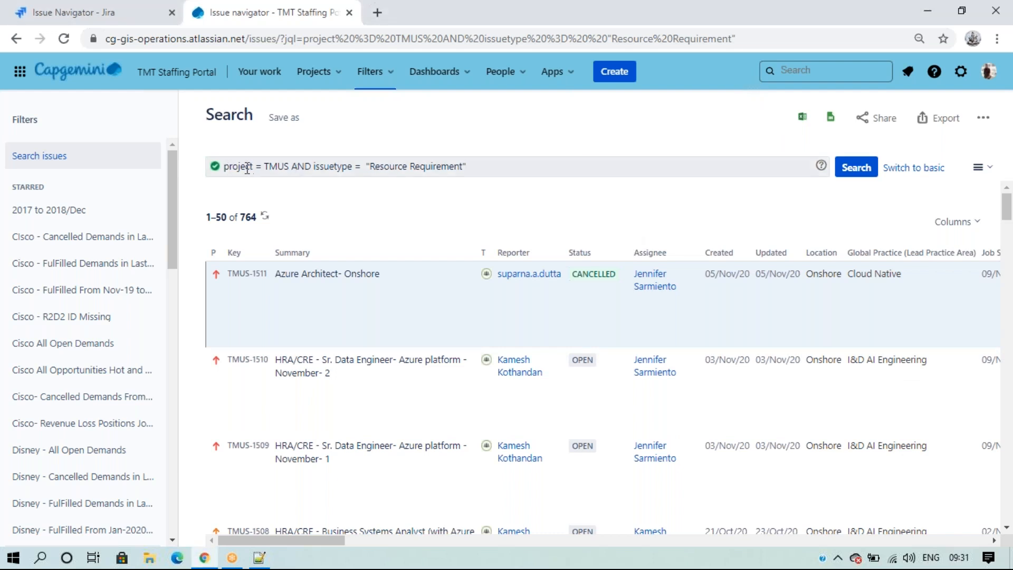
Delete the end of the issue type value and complete it again with the suggested Resource Requirement.
click(472, 165)
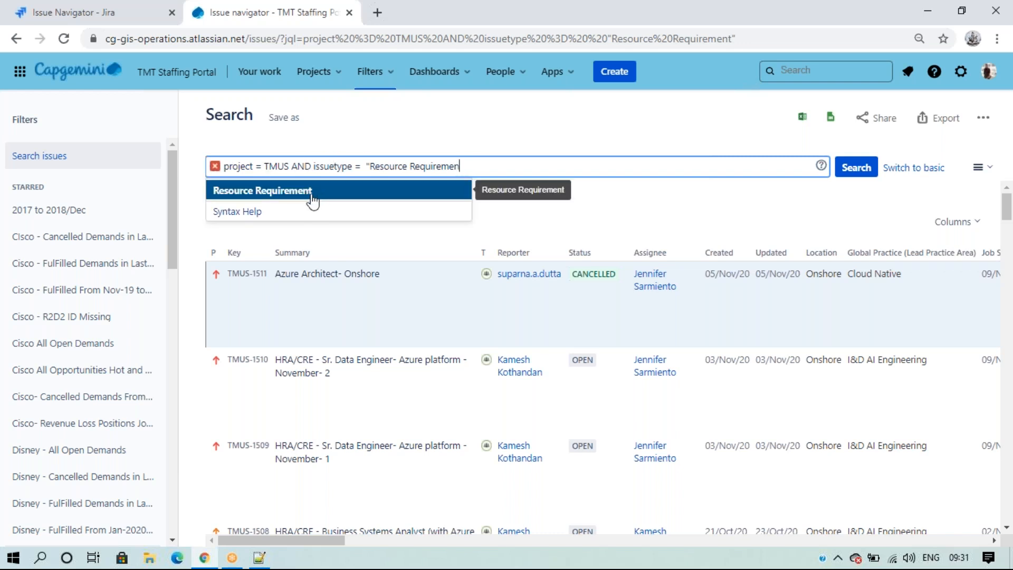
click(309, 194)
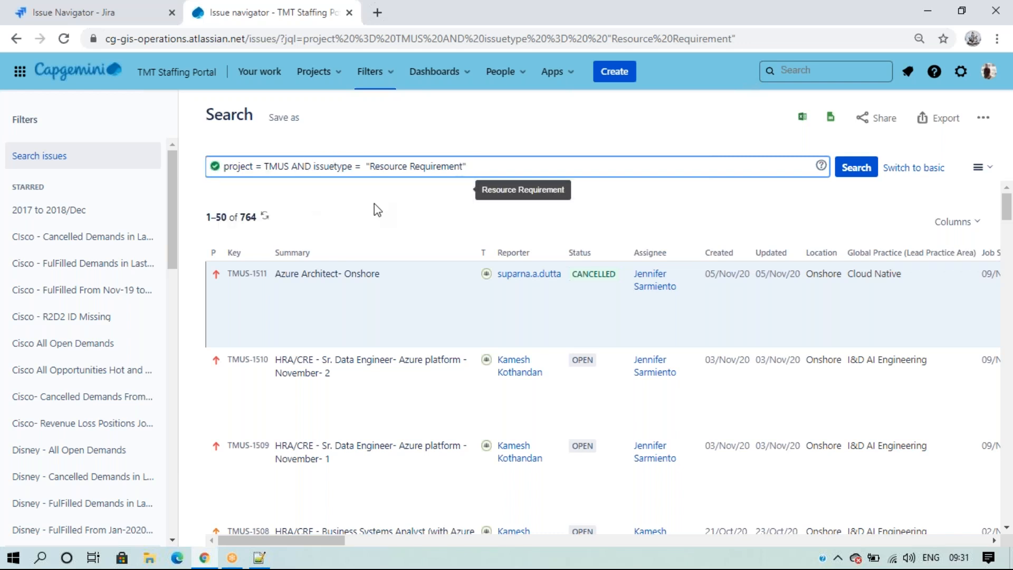
click(394, 219)
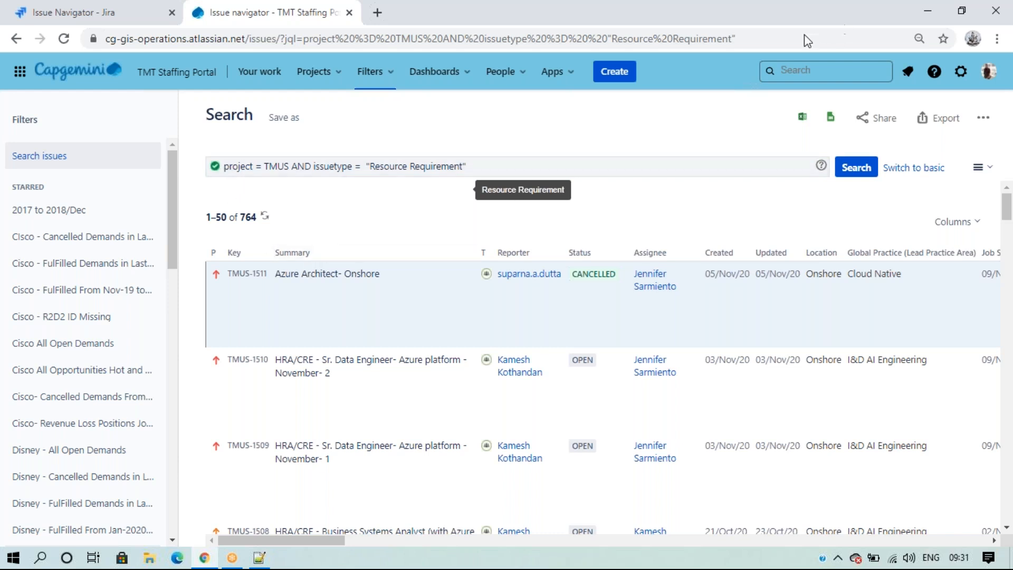
click(704, 23)
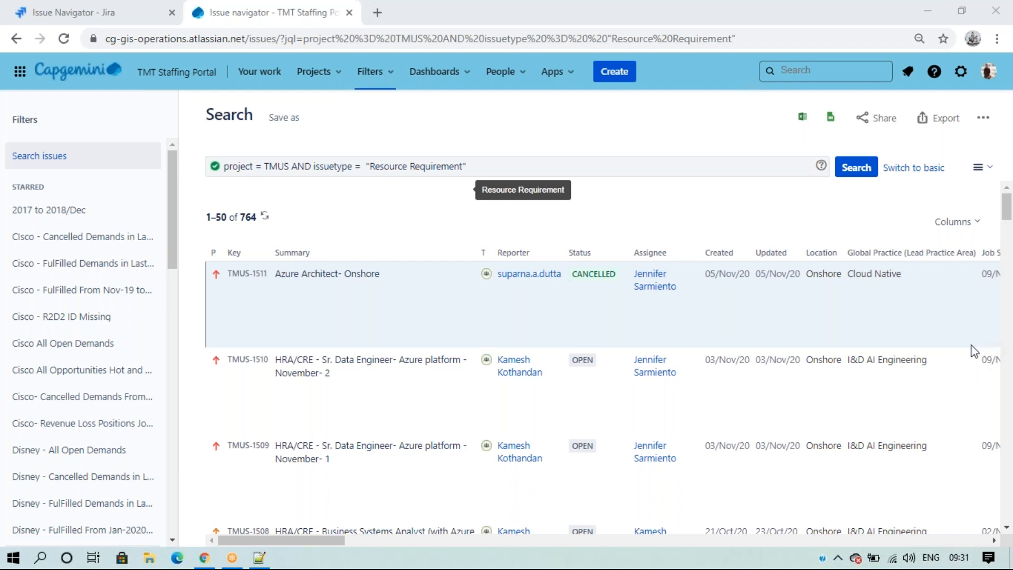
click(661, 141)
click(755, 64)
Change the query view to basic filter mode and start a fresh search of all issues.
click(894, 166)
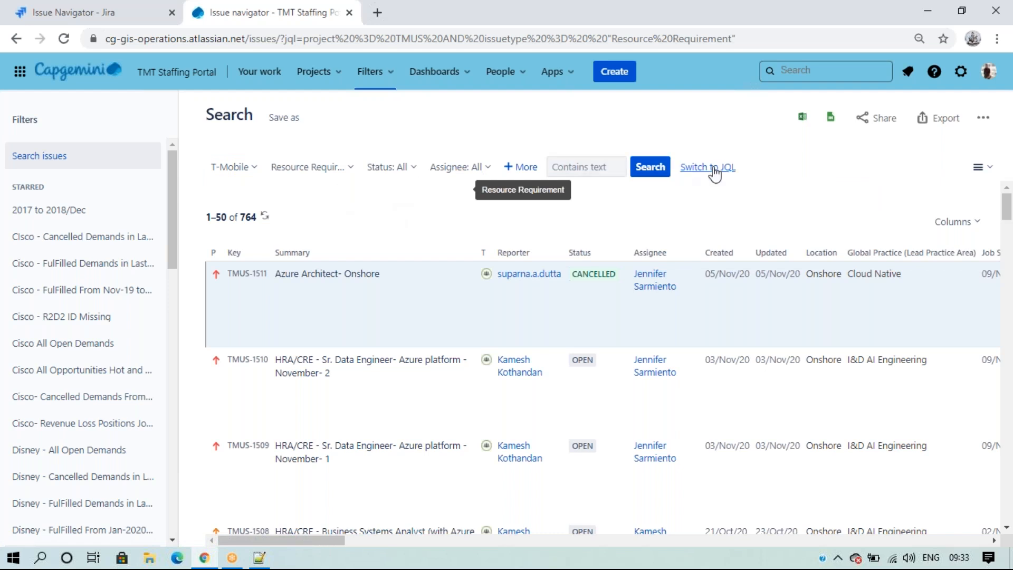
click(127, 156)
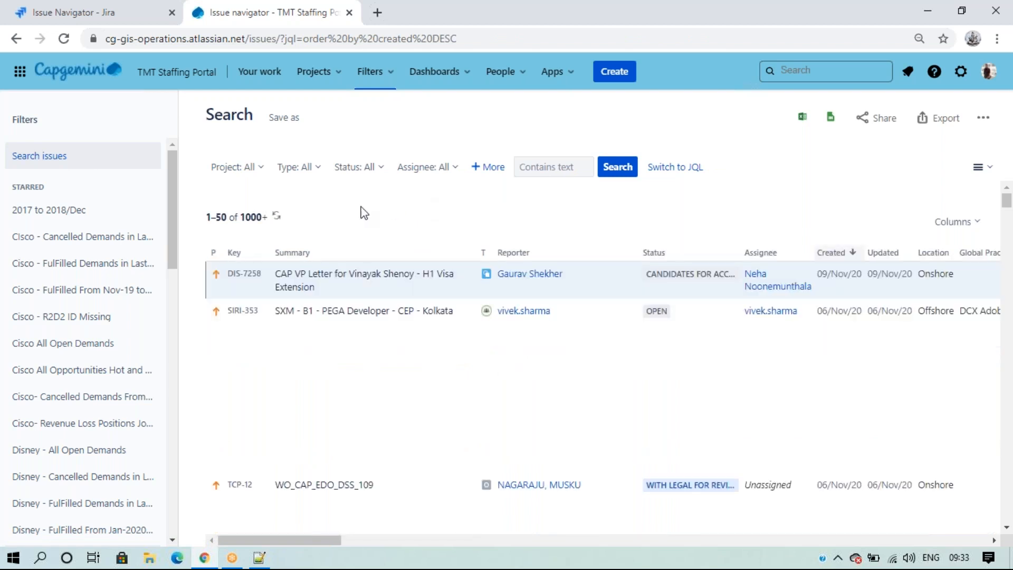
Look through the Project and Type filter choices and the list of all issues.
click(232, 168)
click(468, 204)
click(302, 168)
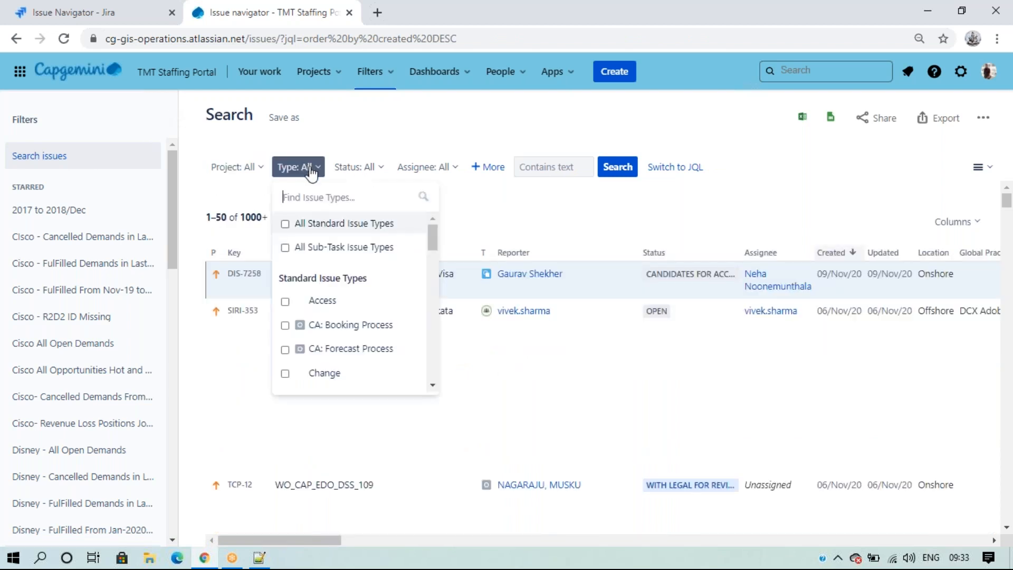
click(576, 202)
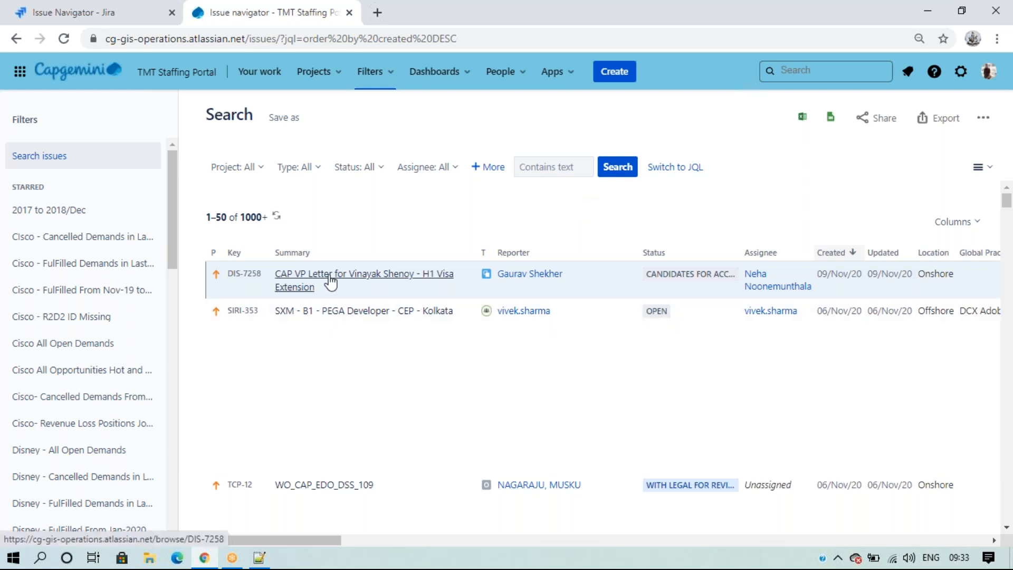
scroll(338, 355, down, 2)
scroll(332, 308, down, 5)
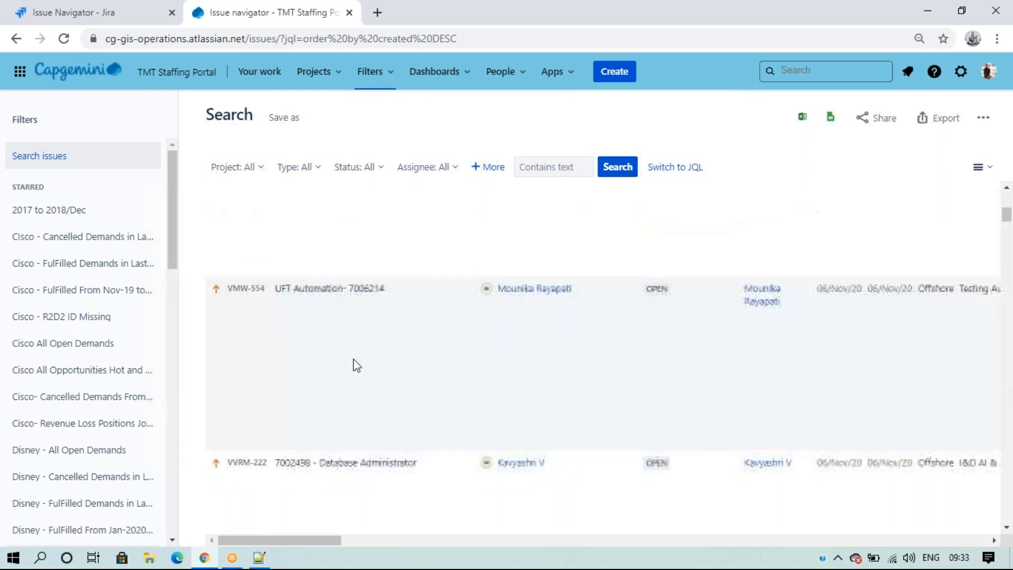
scroll(339, 336, down, 5)
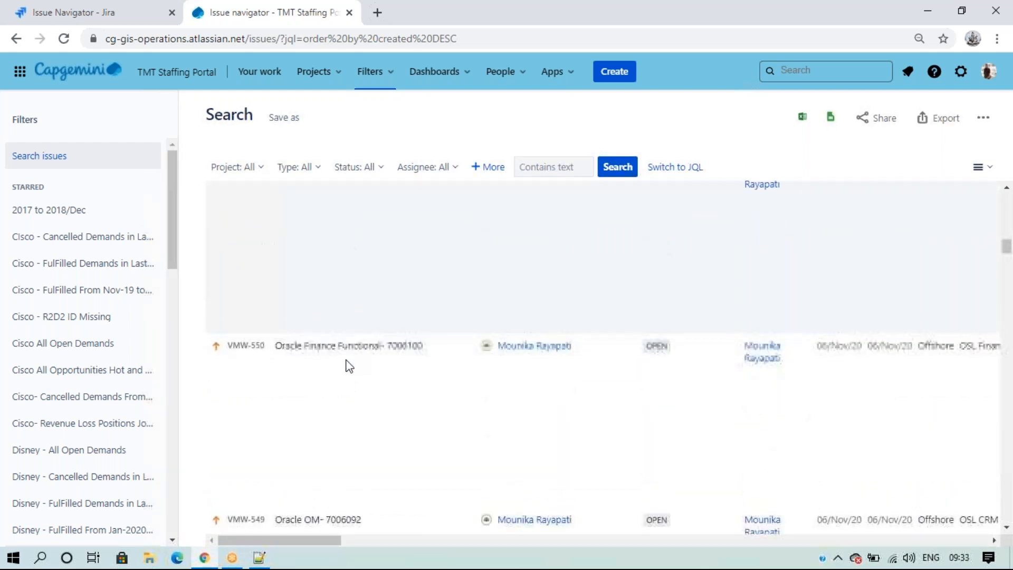
scroll(336, 359, up, 12)
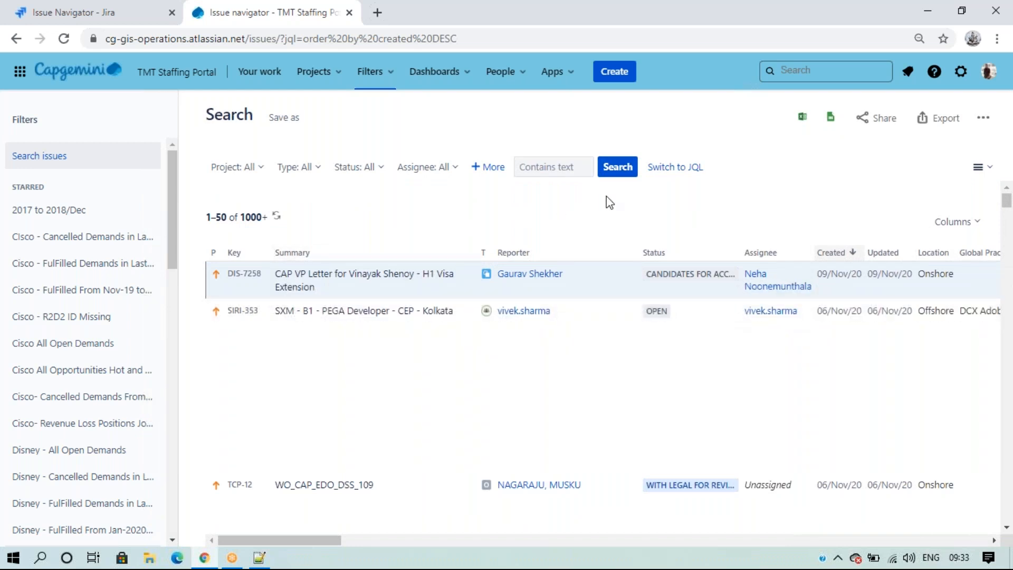
Change the query view to JQL, replace the default query with summary ~JAVA, run it and review the results.
click(666, 168)
drag(337, 166, 179, 171)
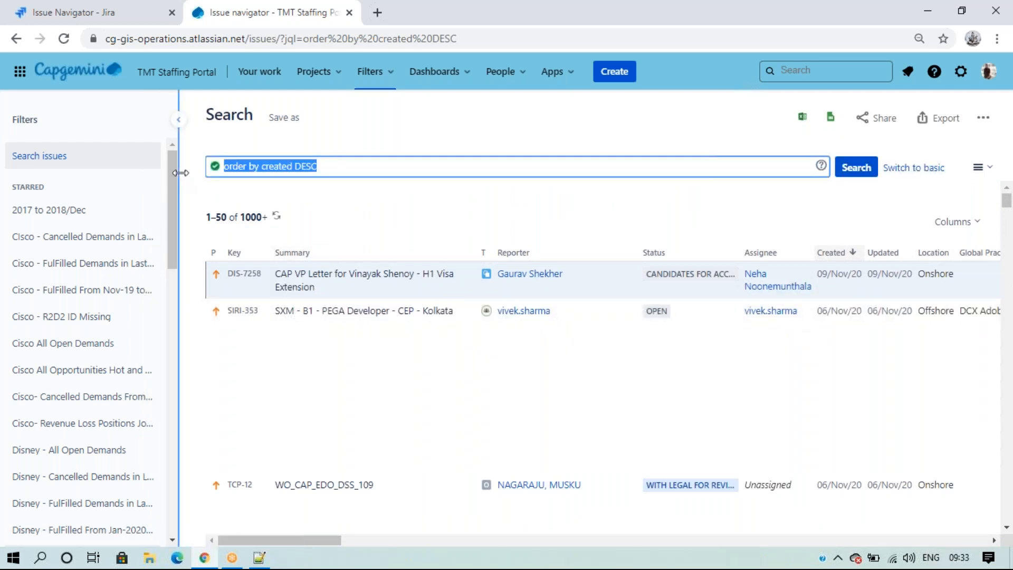
key(BackSpace)
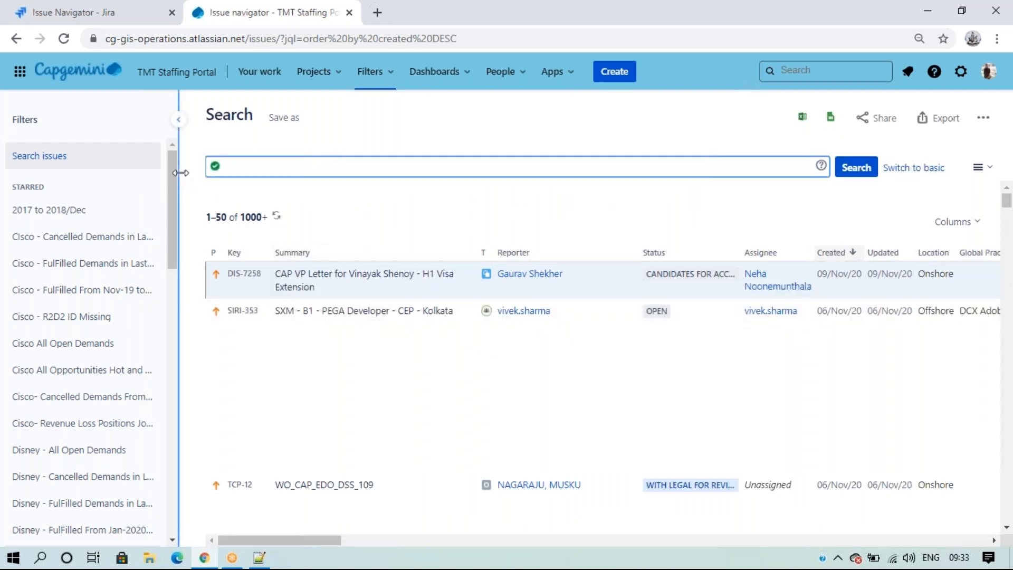
text(summary)
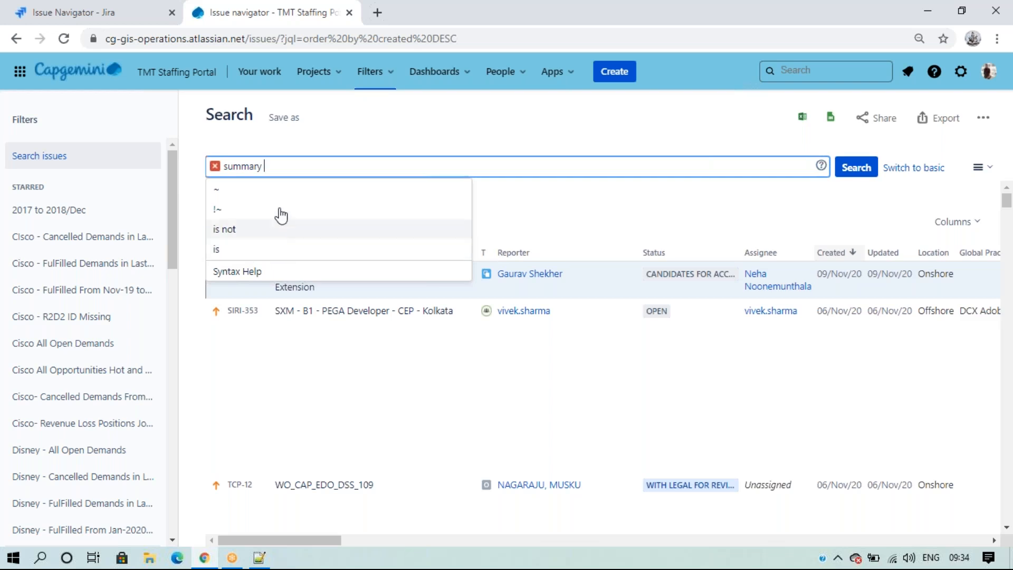
text(~)
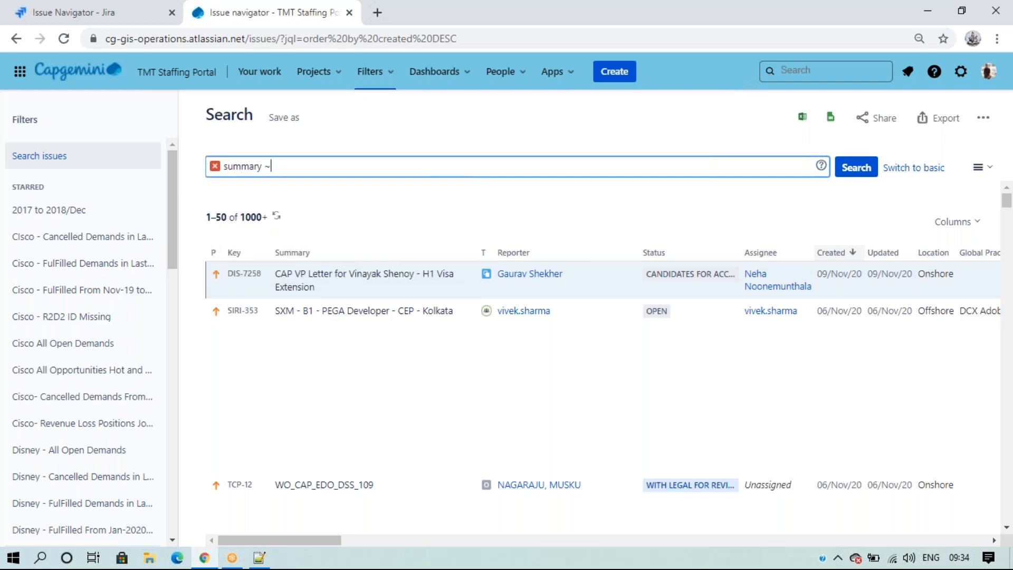
text(JAVA)
key(Return)
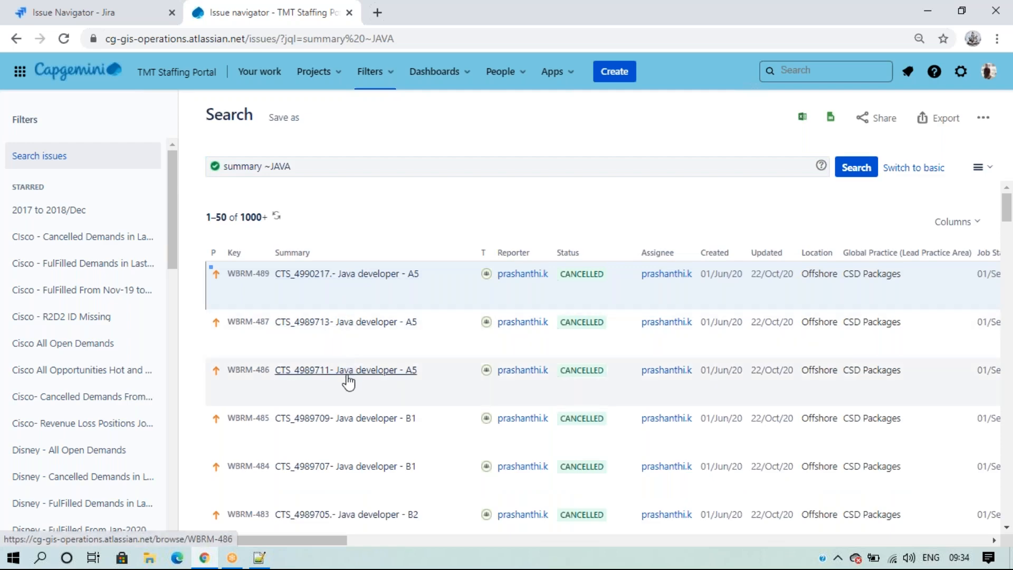
scroll(349, 380, down, 1)
scroll(348, 381, down, 3)
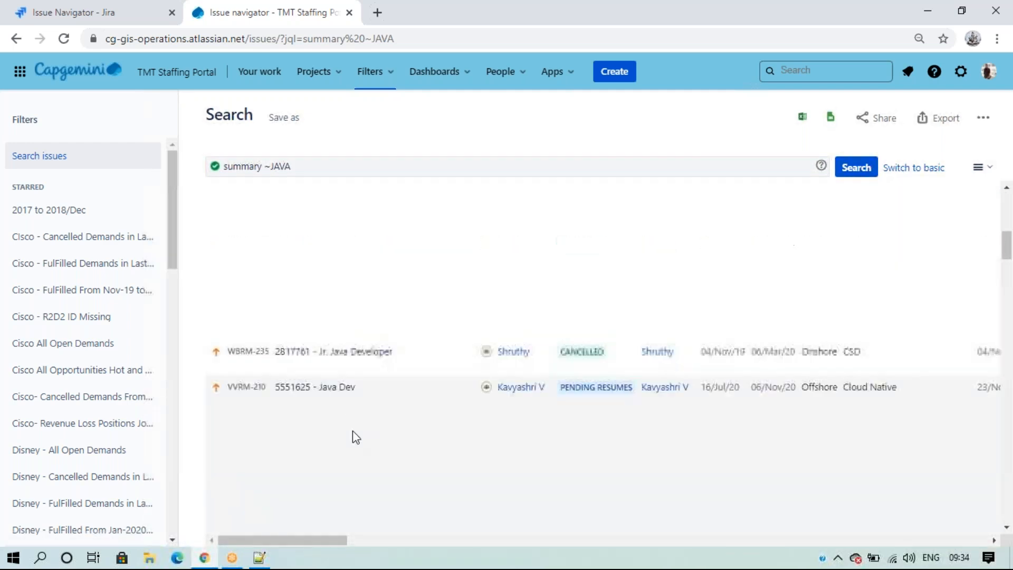
scroll(353, 431, up, 4)
Extend the query with AND status = Fulfilled and run the search.
click(311, 166)
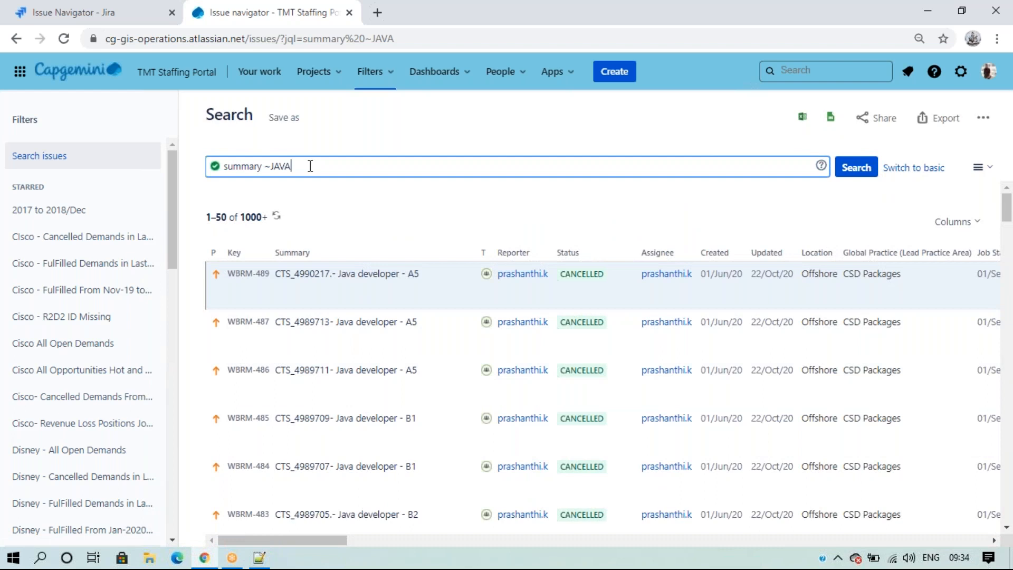
text(AND STa)
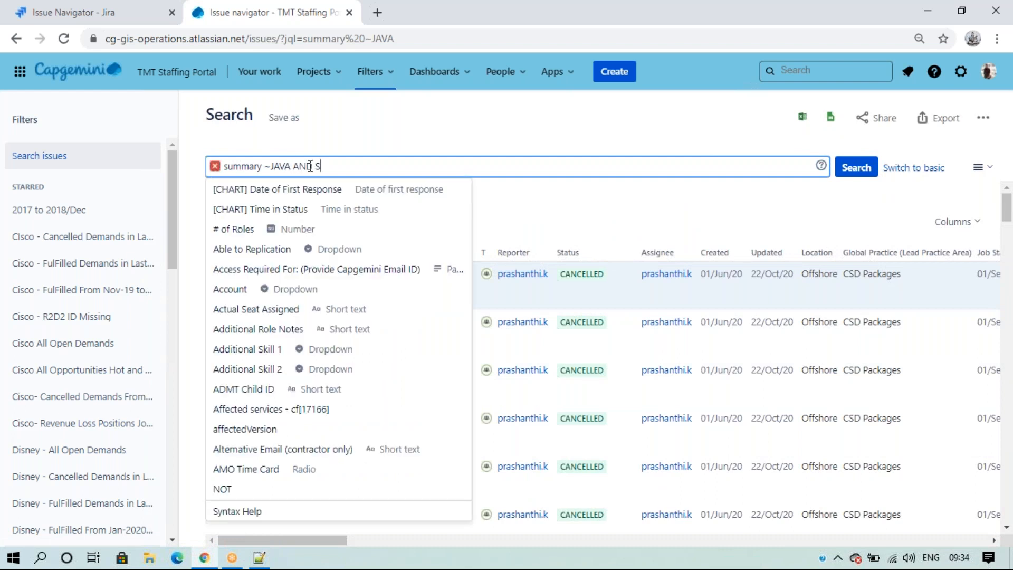
click(248, 311)
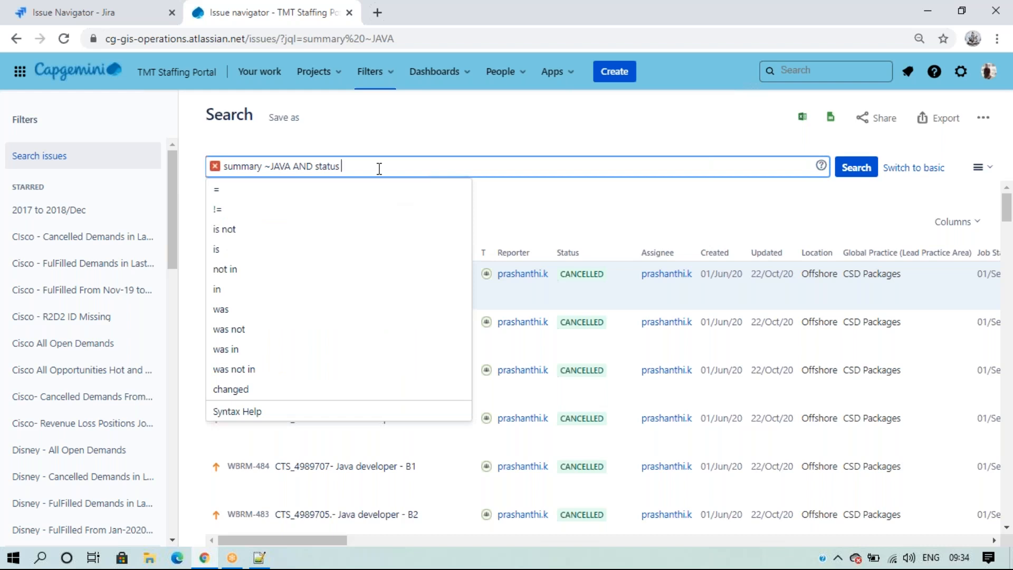
text(= Fu)
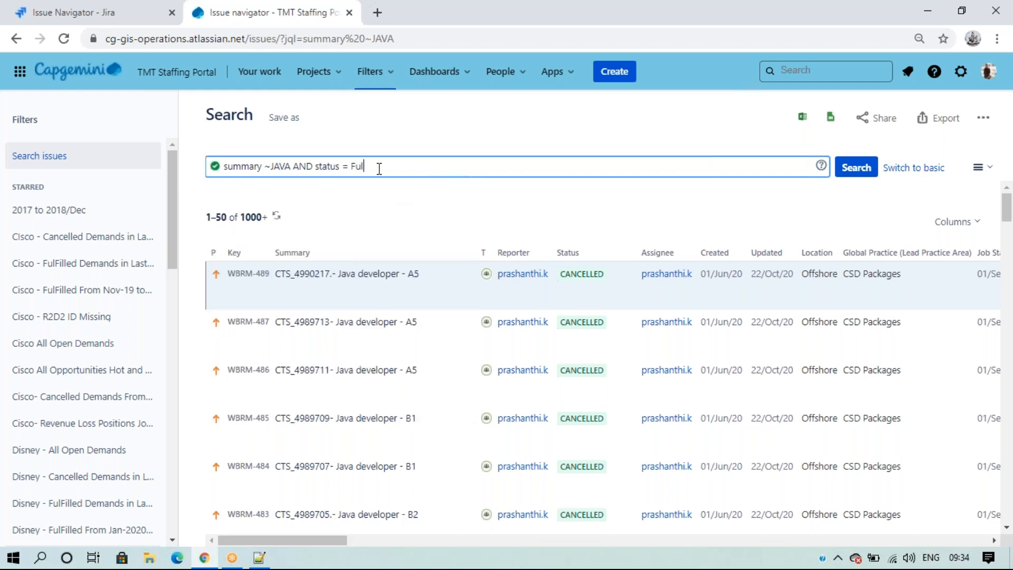
text(l)
click(324, 188)
click(850, 168)
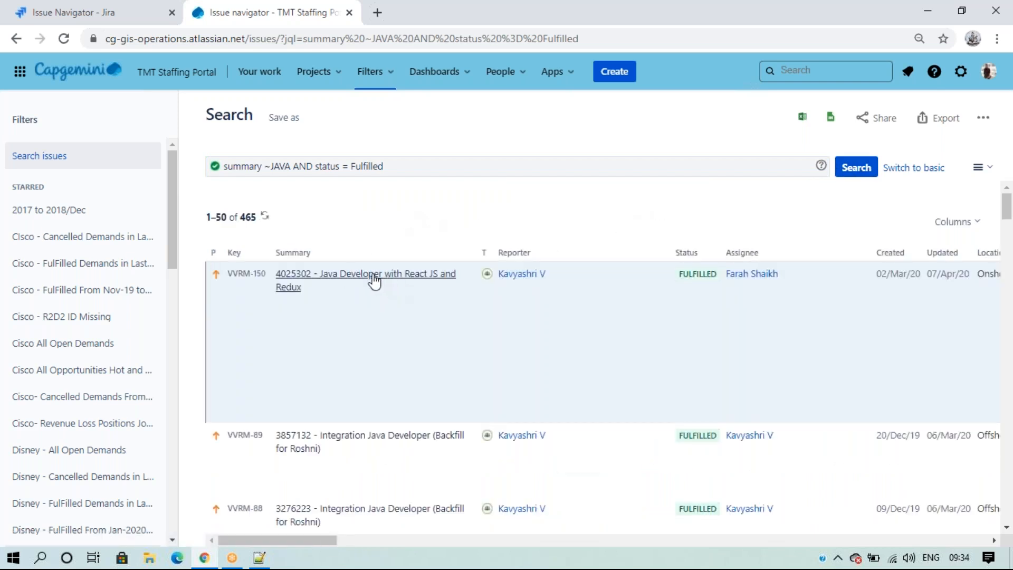
Examine the fulfilled Java issues, including the R2D2 columns at the far end of the results table.
scroll(448, 330, down, 3)
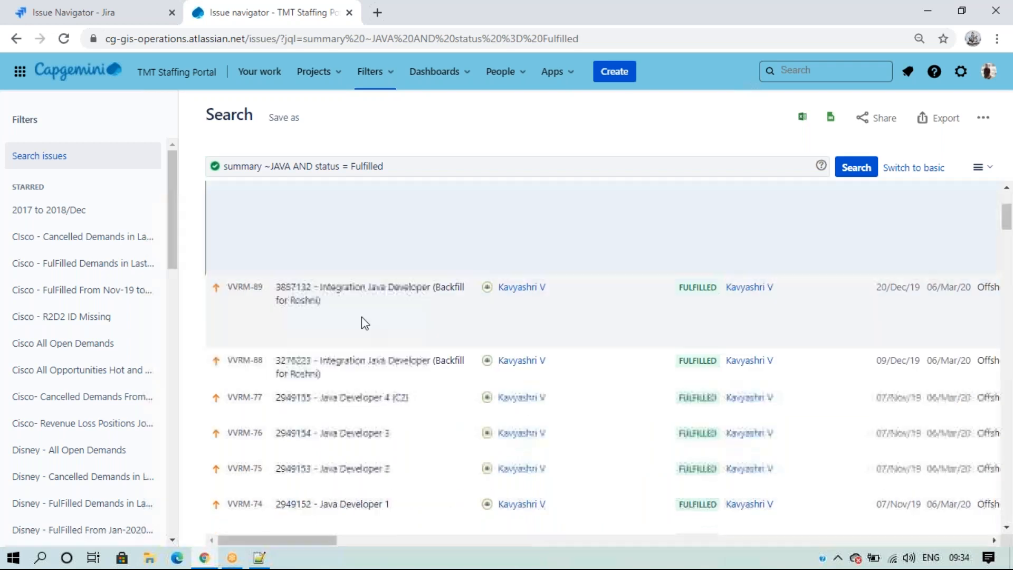
scroll(335, 414, down, 3)
scroll(385, 430, up, 5)
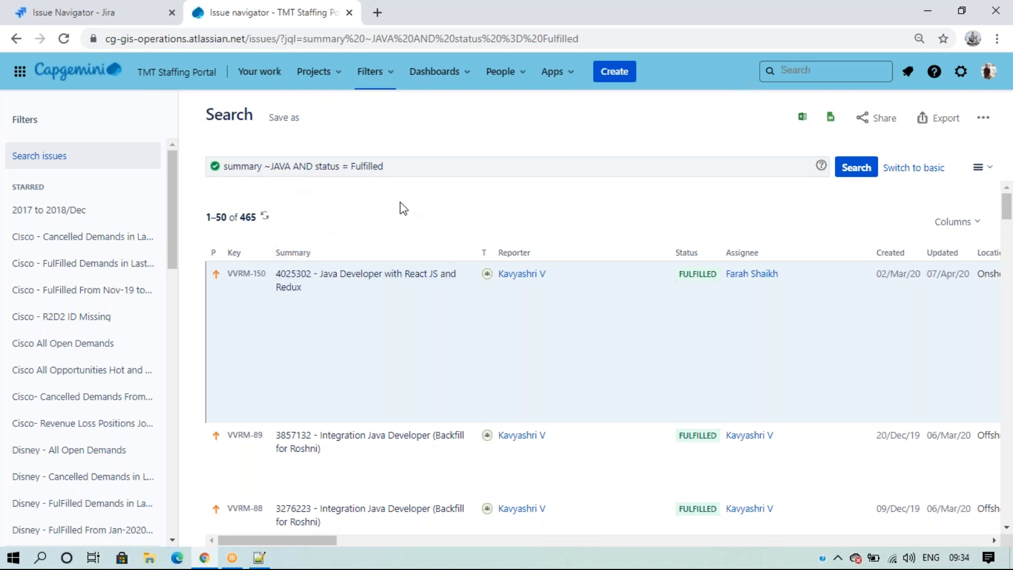
drag(405, 165, 203, 172)
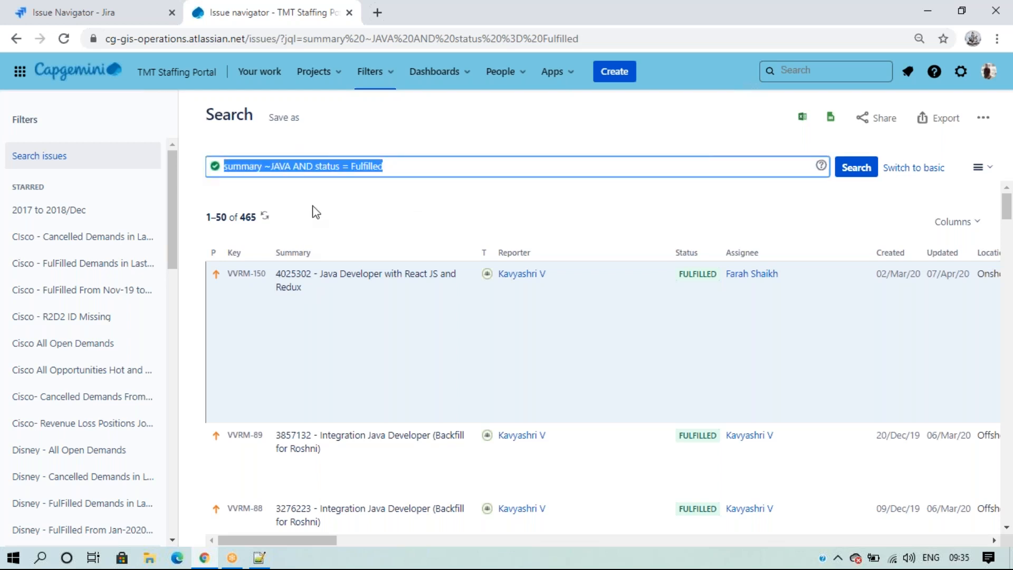
click(274, 190)
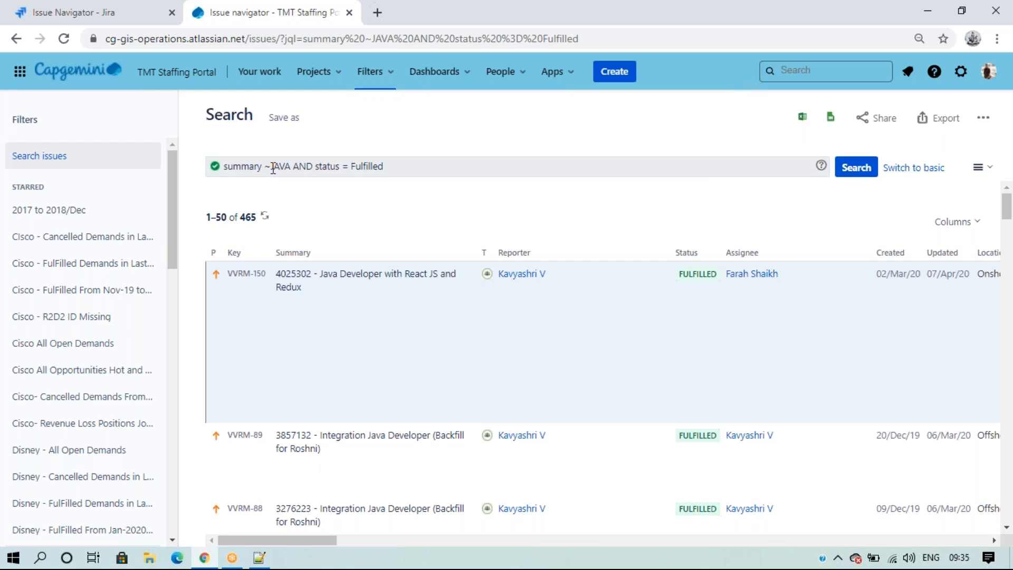
drag(285, 539, 1012, 520)
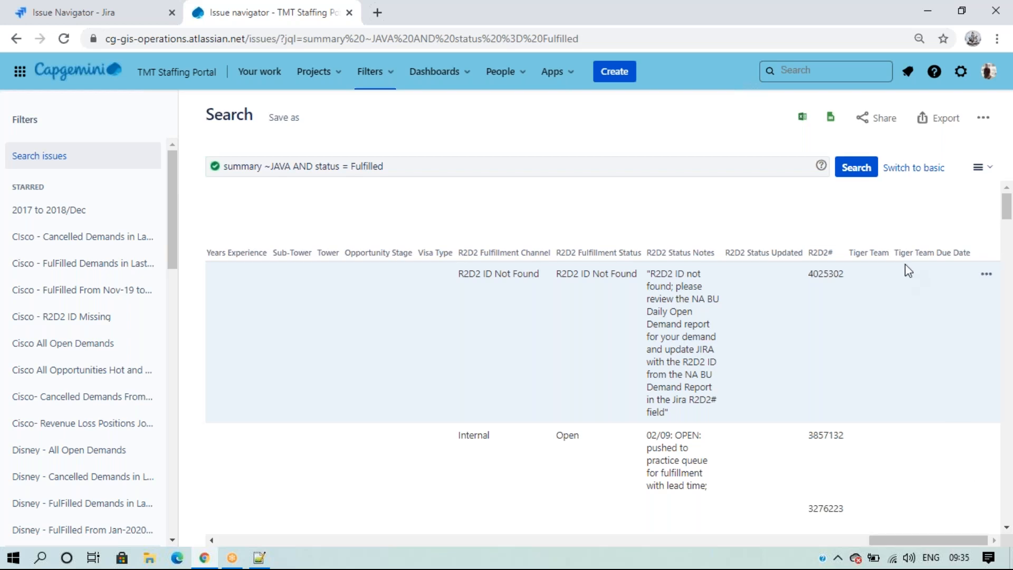
drag(931, 543, 137, 504)
Start a fresh search of all issues in JQL mode and replace the query with the R2D2# short text field.
click(919, 167)
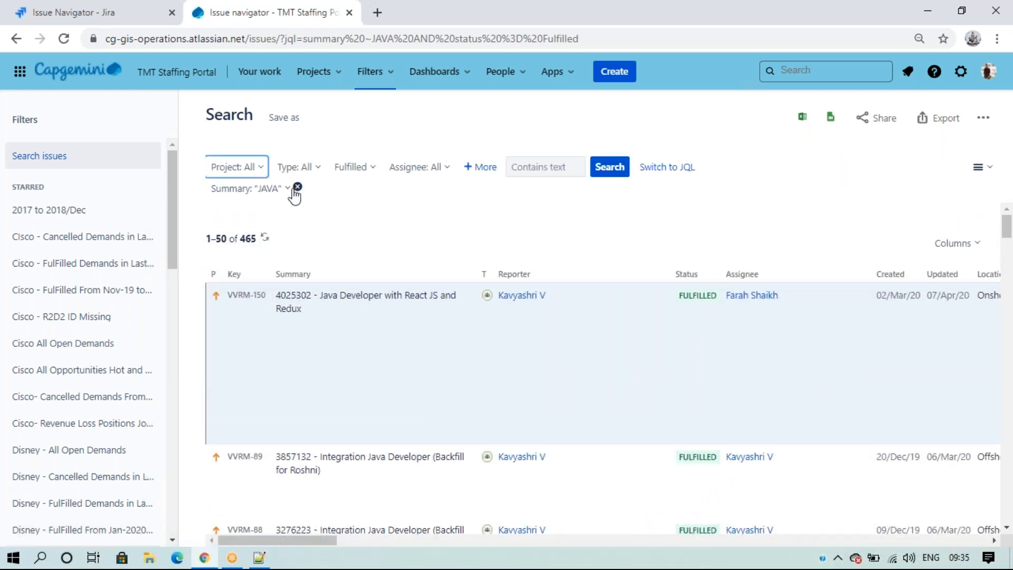
click(132, 167)
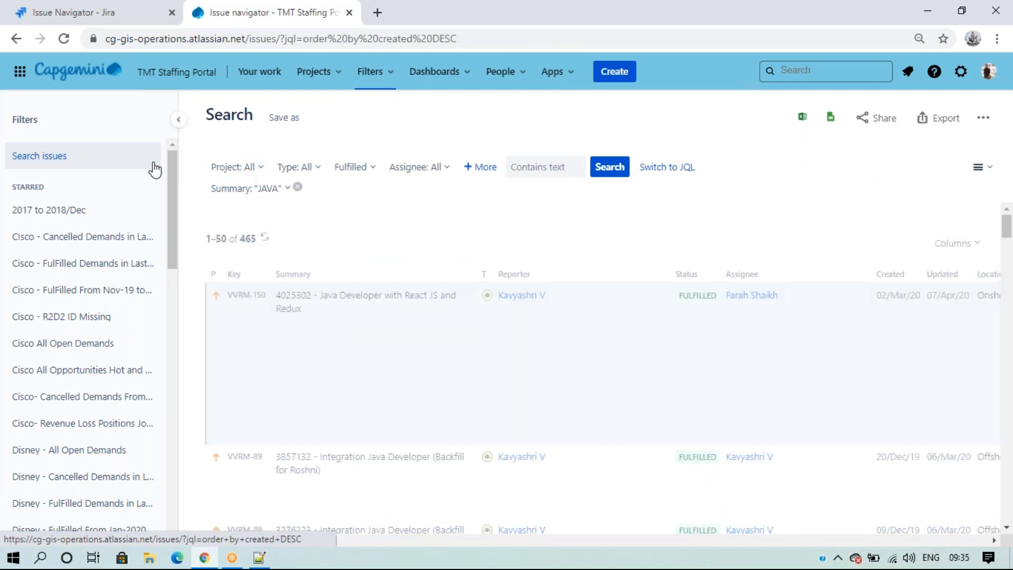
click(675, 168)
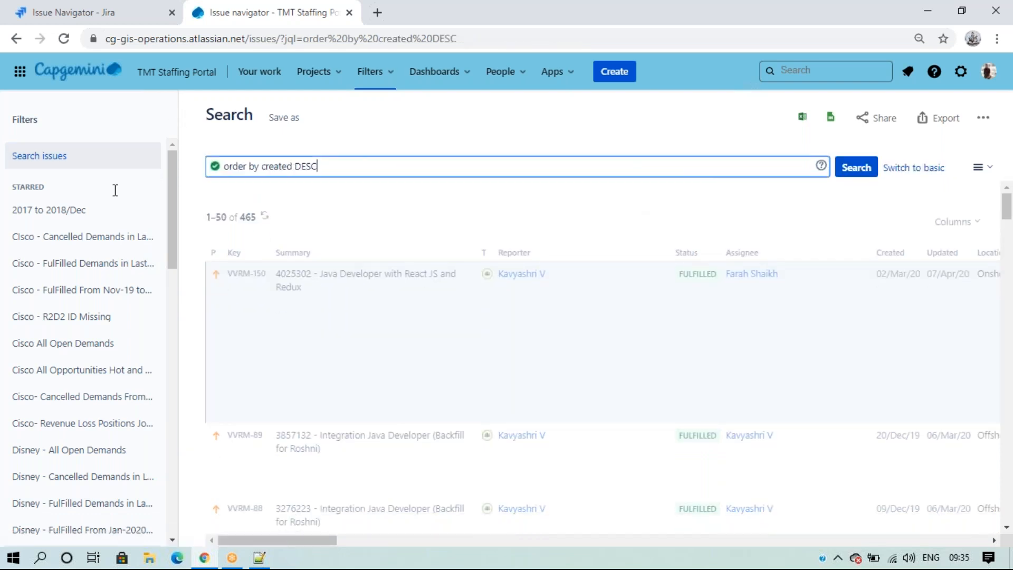
key(ctrl+a)
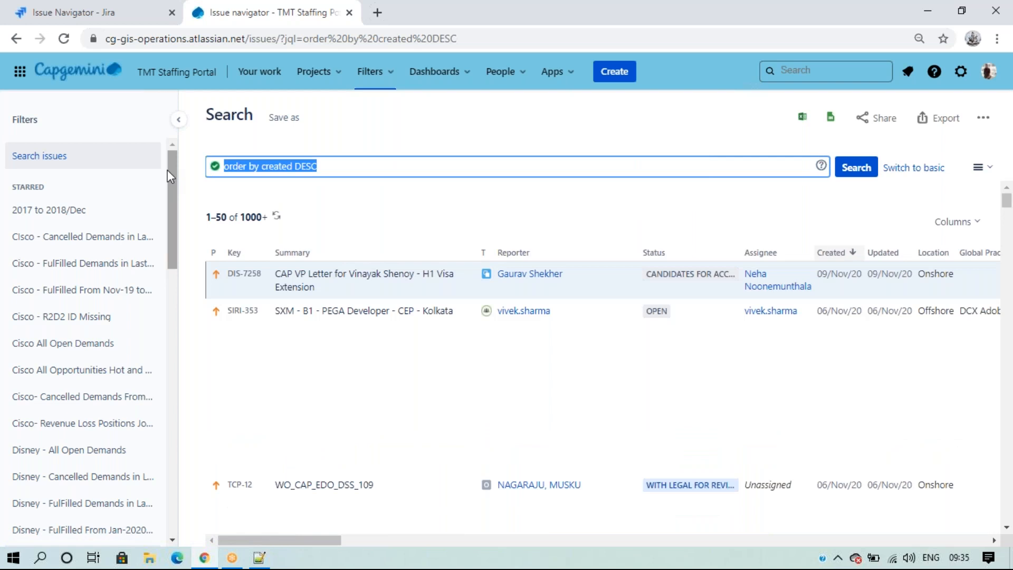
text(R2d2)
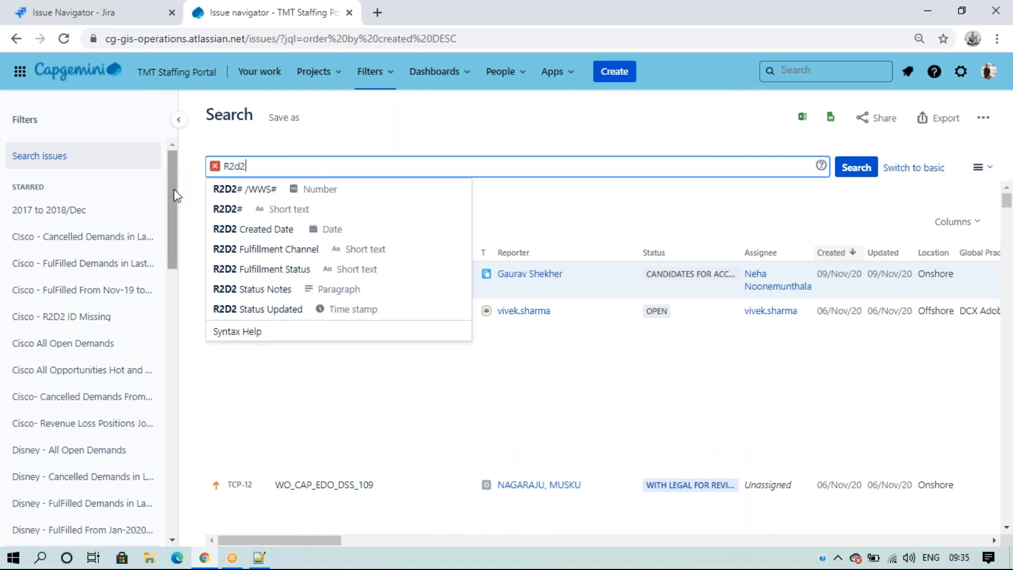
click(259, 211)
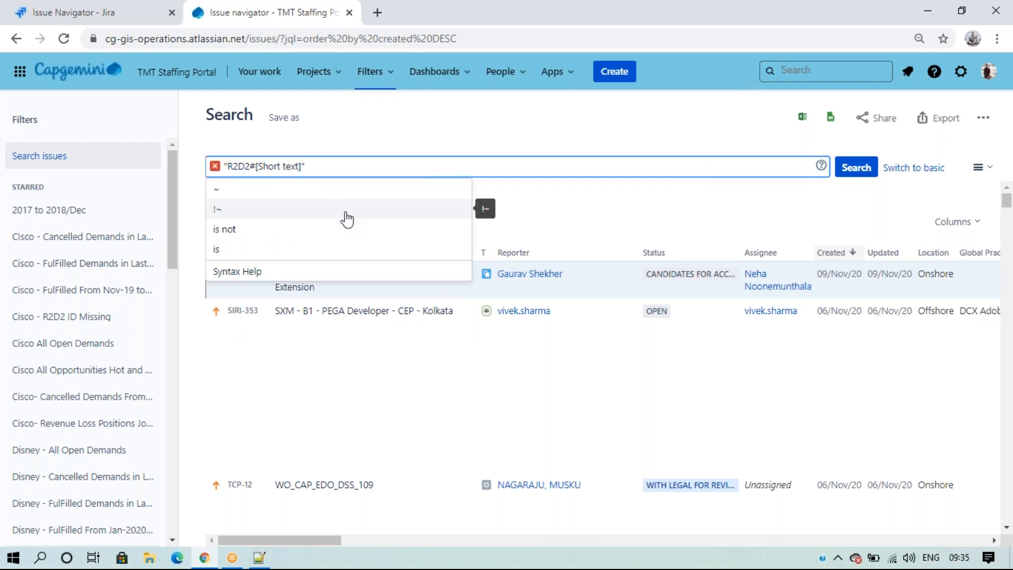
click(272, 191)
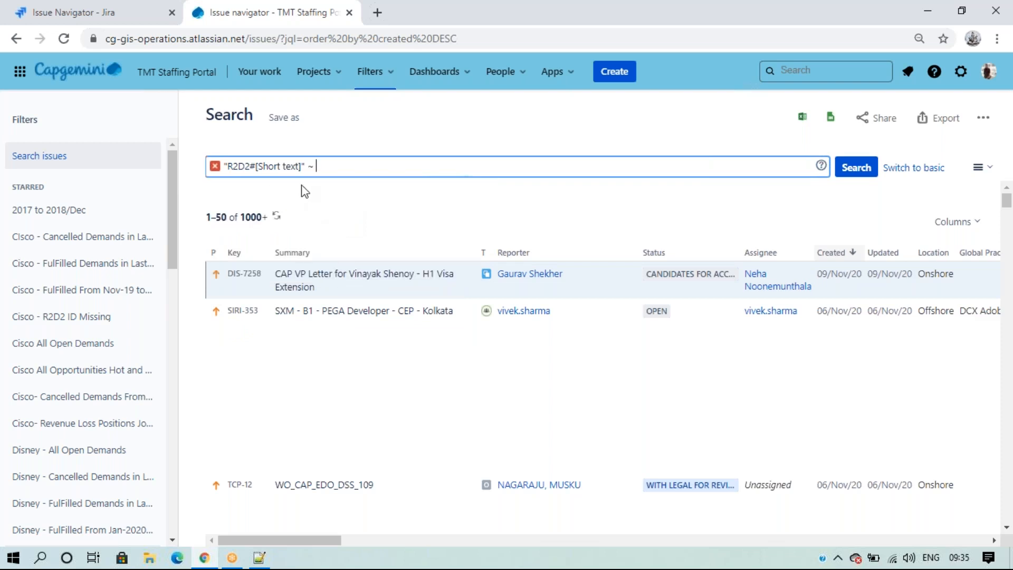
text(12)
key(BackSpace)
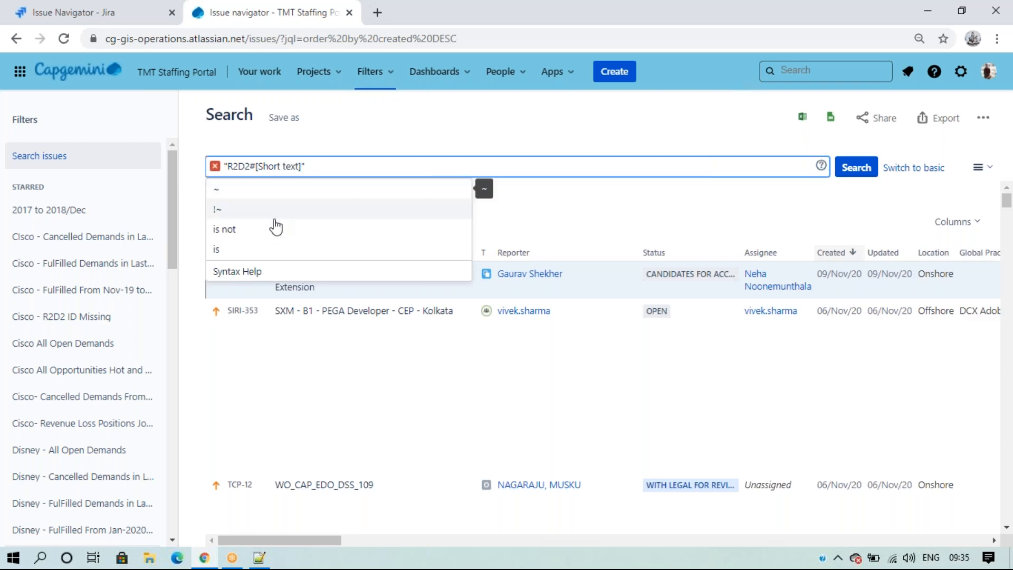
Complete the condition as "R2D2#[Short text]" is EMPTY, run the search and check the R2D2# column in the results.
click(239, 250)
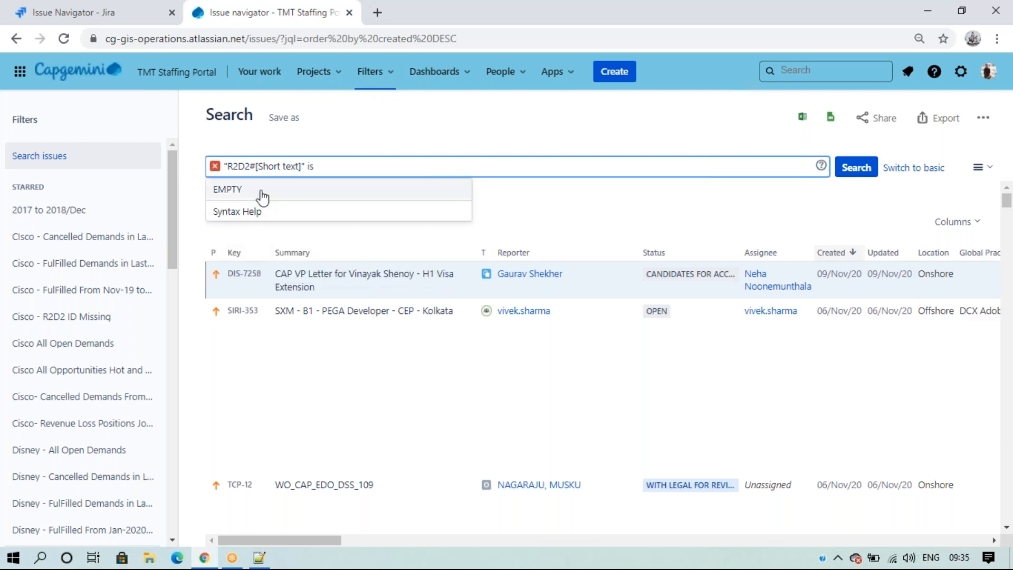
click(259, 191)
click(861, 168)
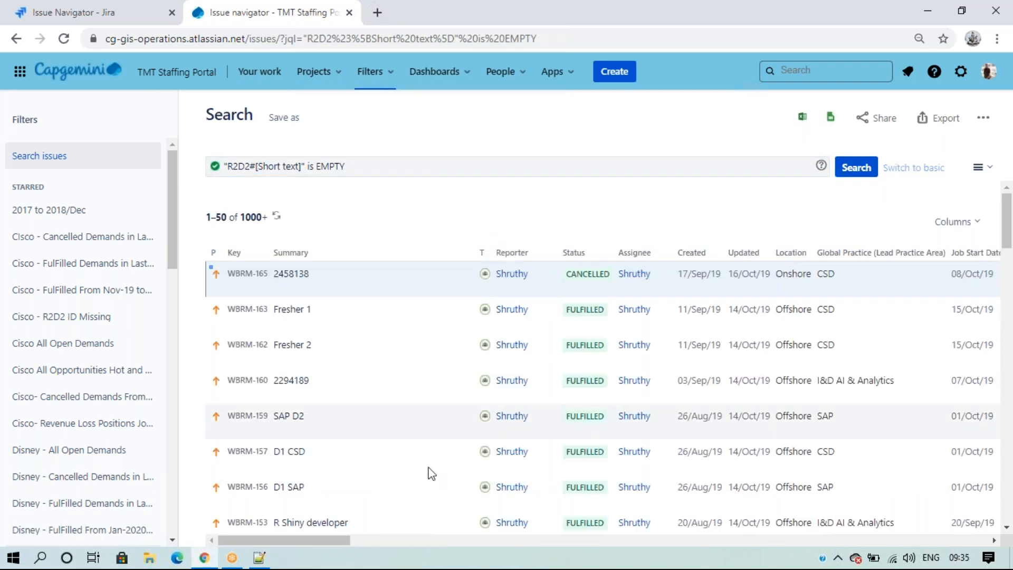
drag(309, 540, 950, 542)
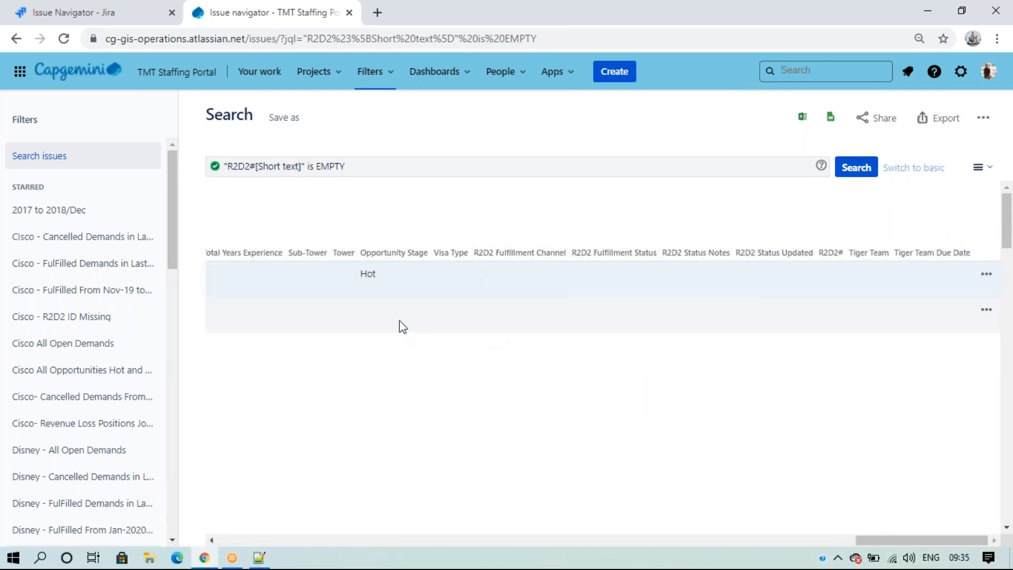
click(831, 254)
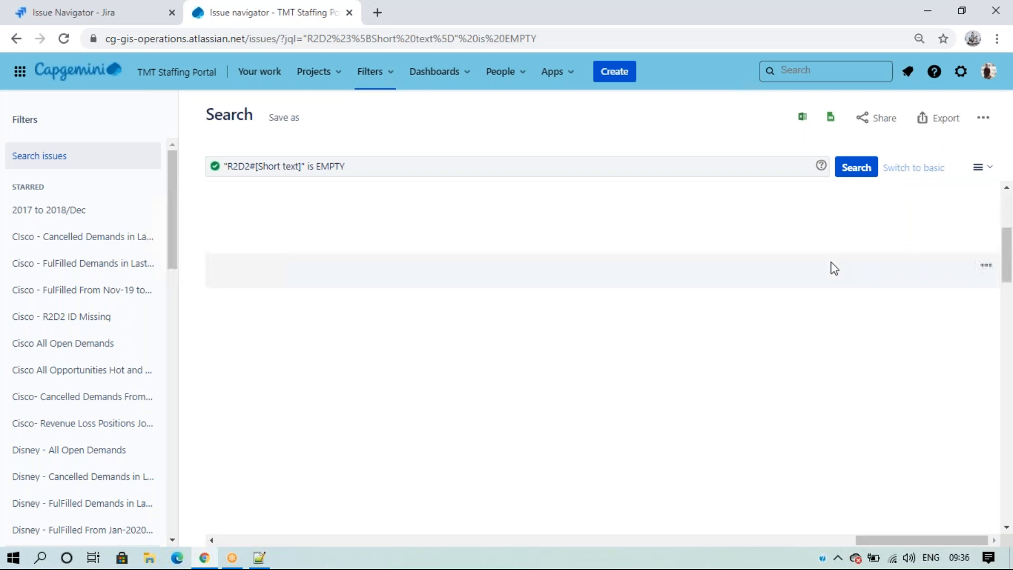
drag(904, 537, 269, 540)
scroll(332, 368, up, 20)
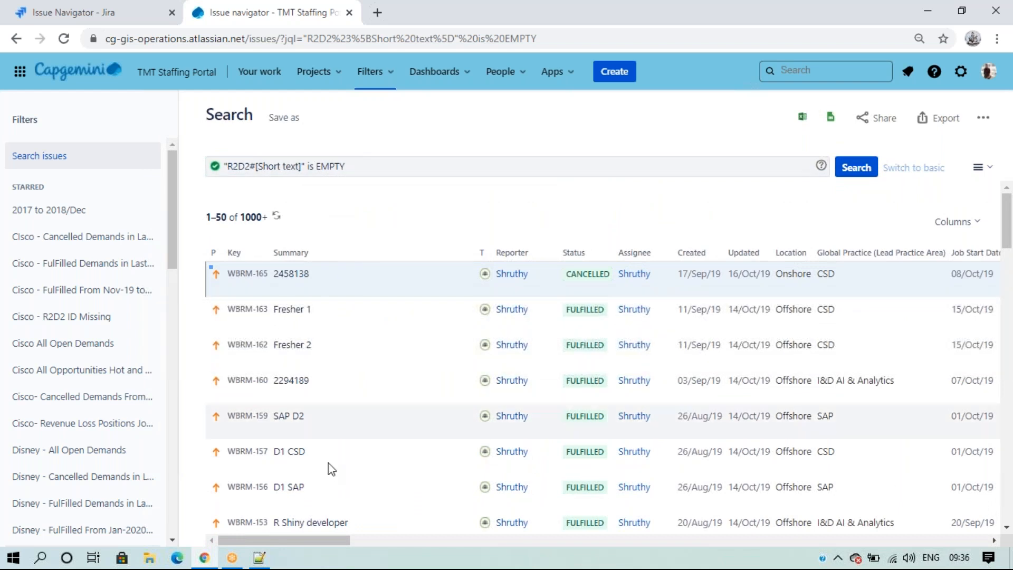
Switch to Notepad++ and add the text-contains example "Text Field ~ JAVA" below the last query in the notes.
click(259, 558)
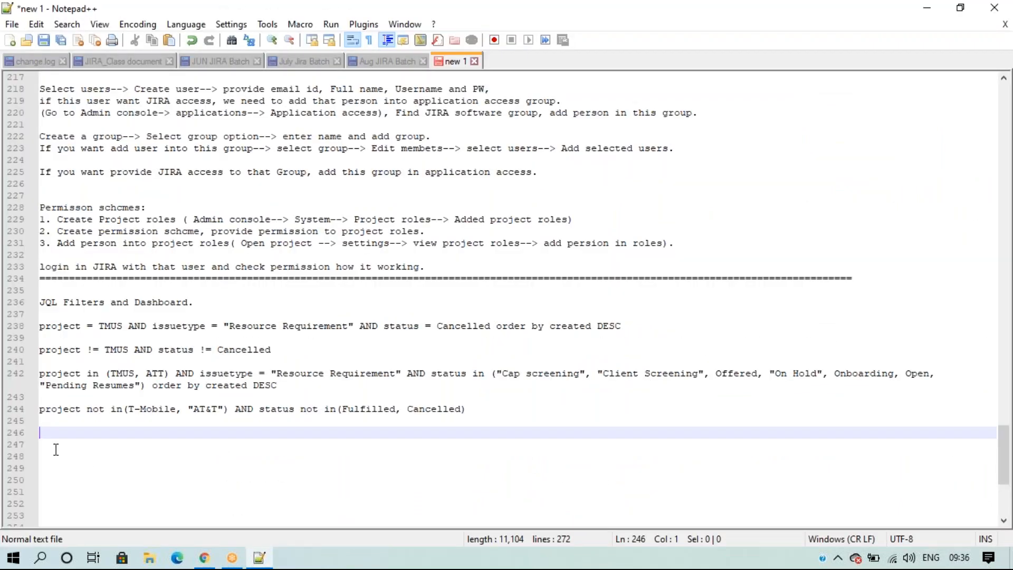
text(Text Fi)
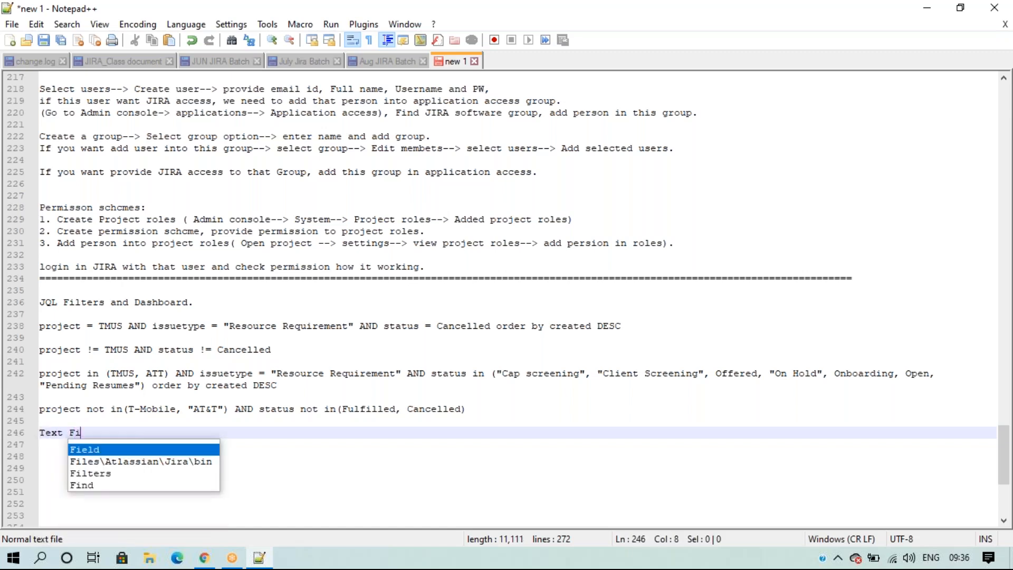
text(eld )
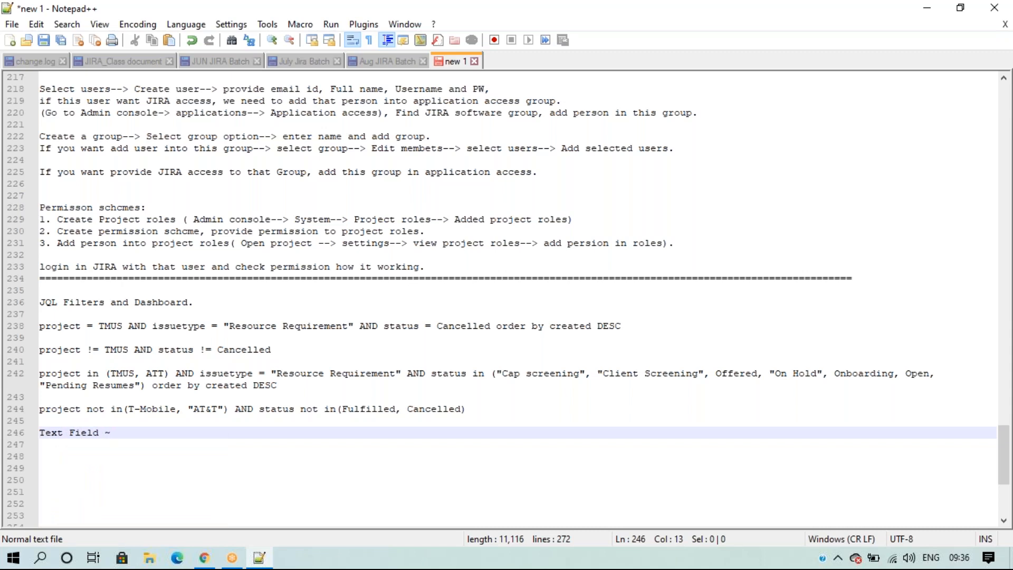
text(~ JAVA)
Add the line "Text field is EMPTY" directly under the JAVA example in the notes.
key(Return)
text(Text)
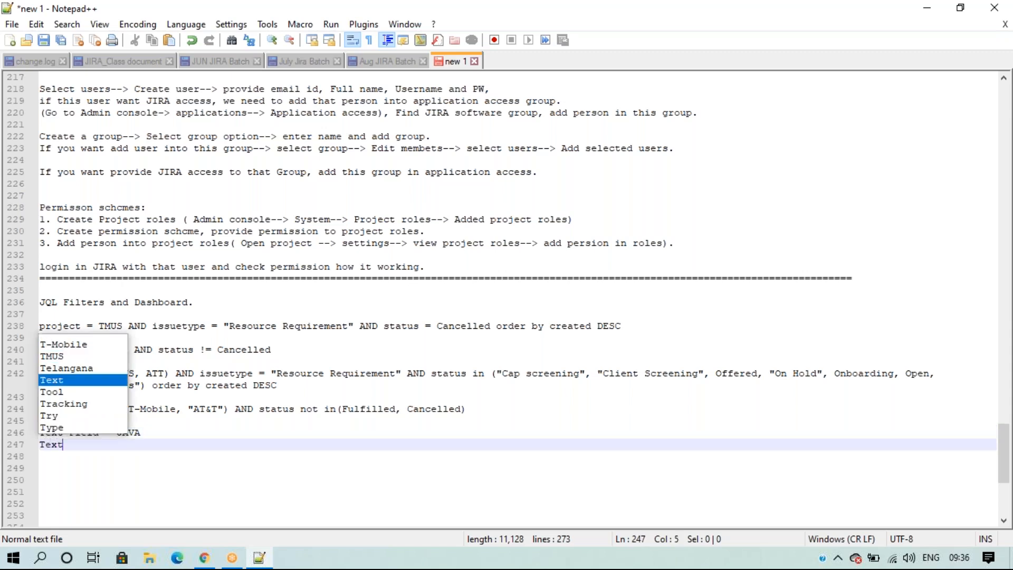
text( field )
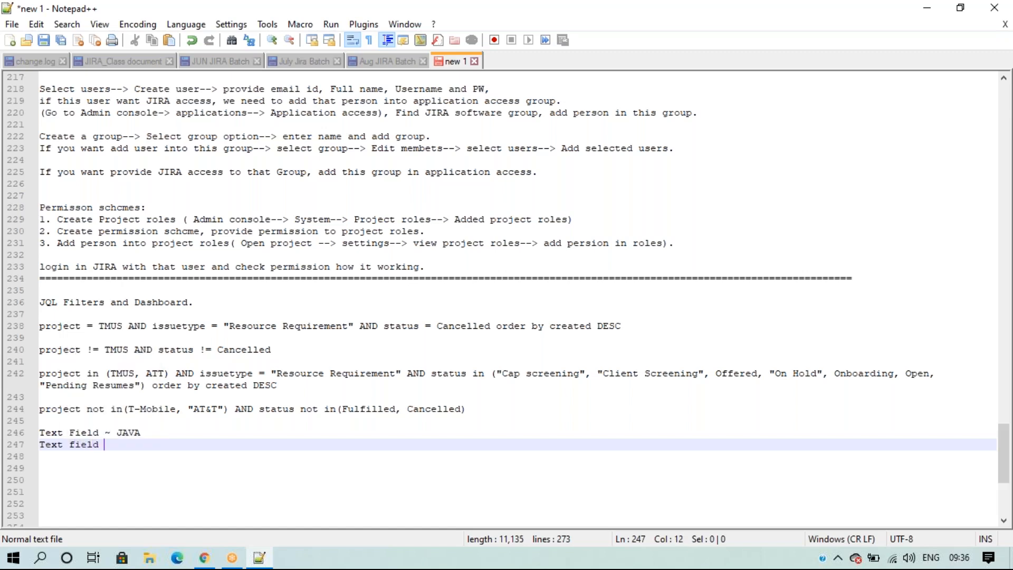
text(is E)
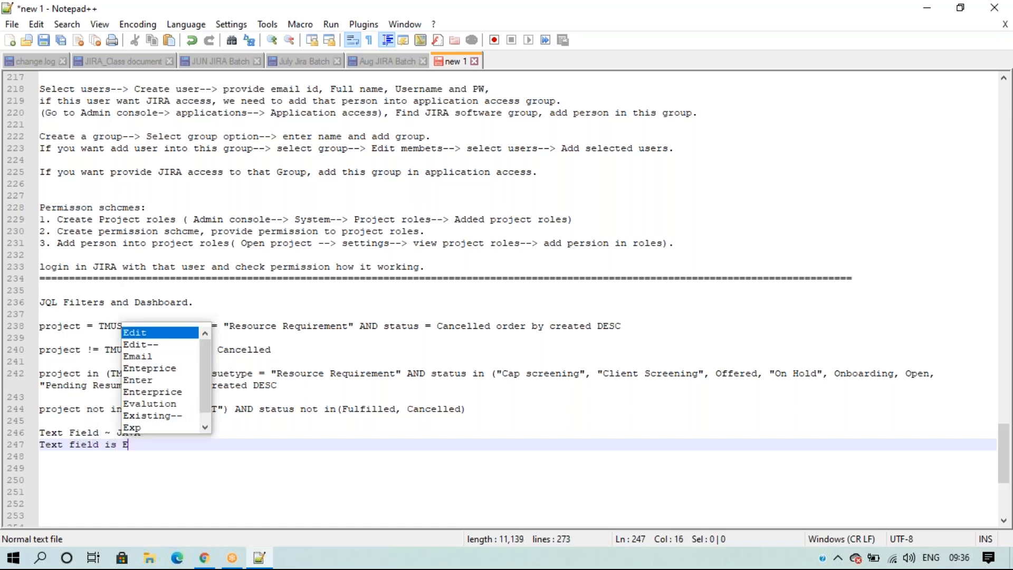
text(MPTY)
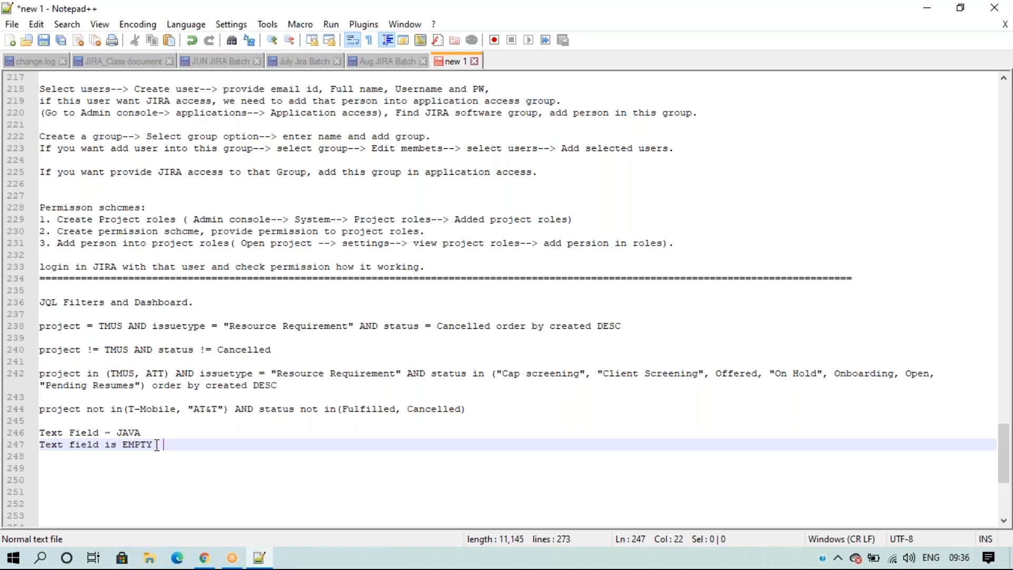
Extend the "Text field is EMPTY" line with the negated alternative "/ Is not EMPTY.".
text(Is nto)
key(BackSpace)
key(BackSpace)
key(BackSpace)
text(not EMPTY)
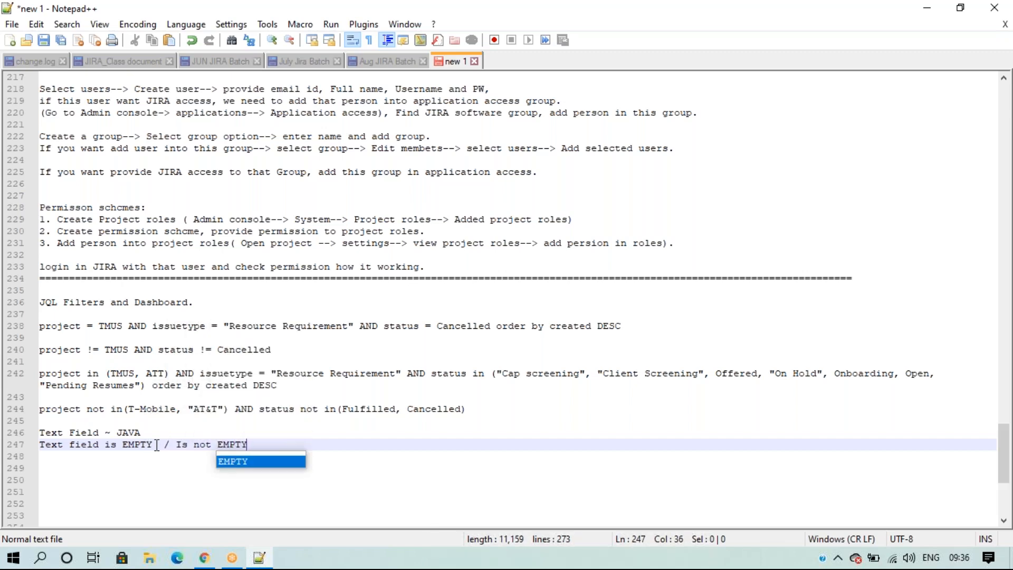
text(.)
Back in Jira in Chrome, start a fresh search of all issues in basic mode and check the Resource Demand Type column.
click(234, 562)
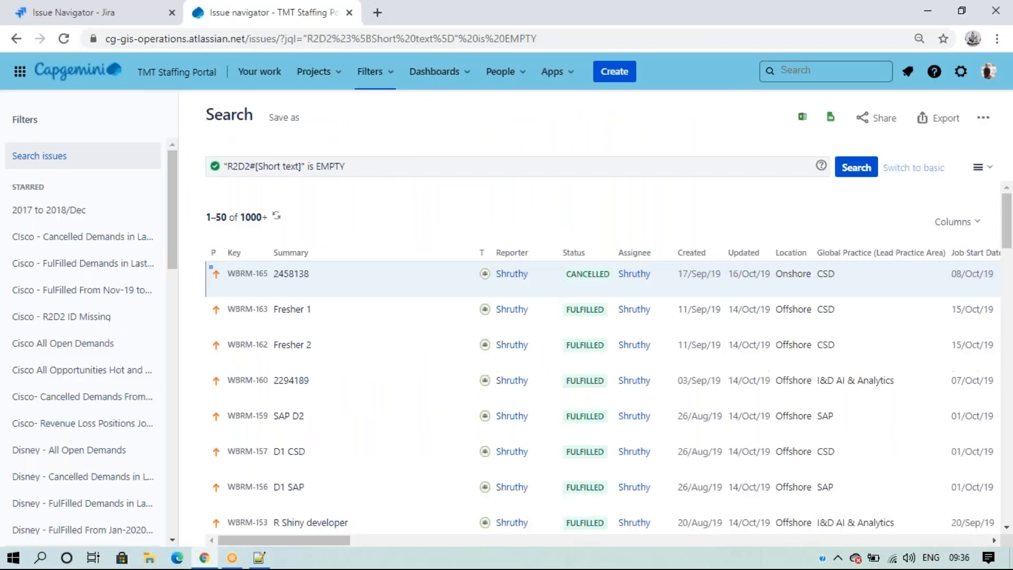
click(49, 156)
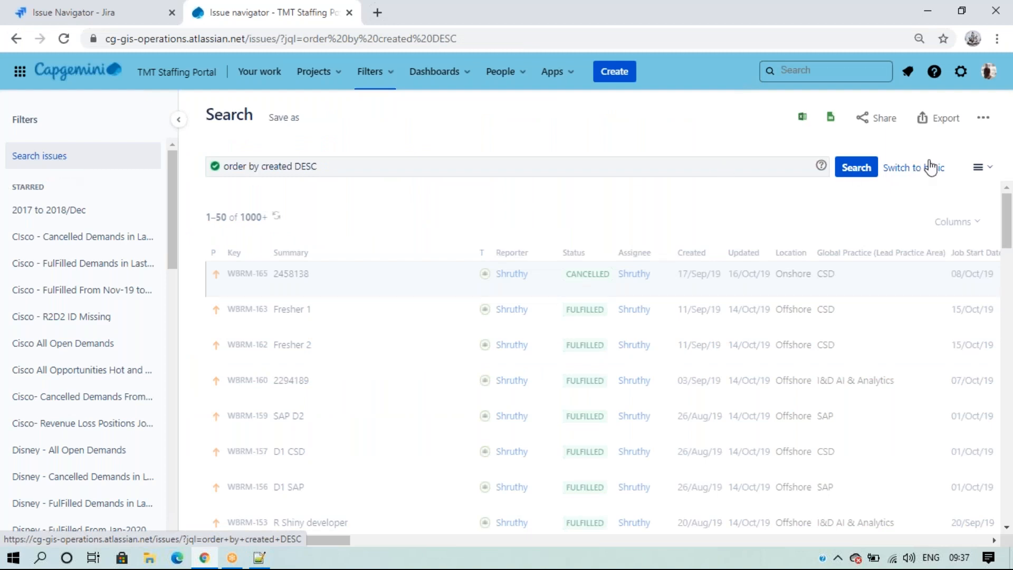
click(897, 178)
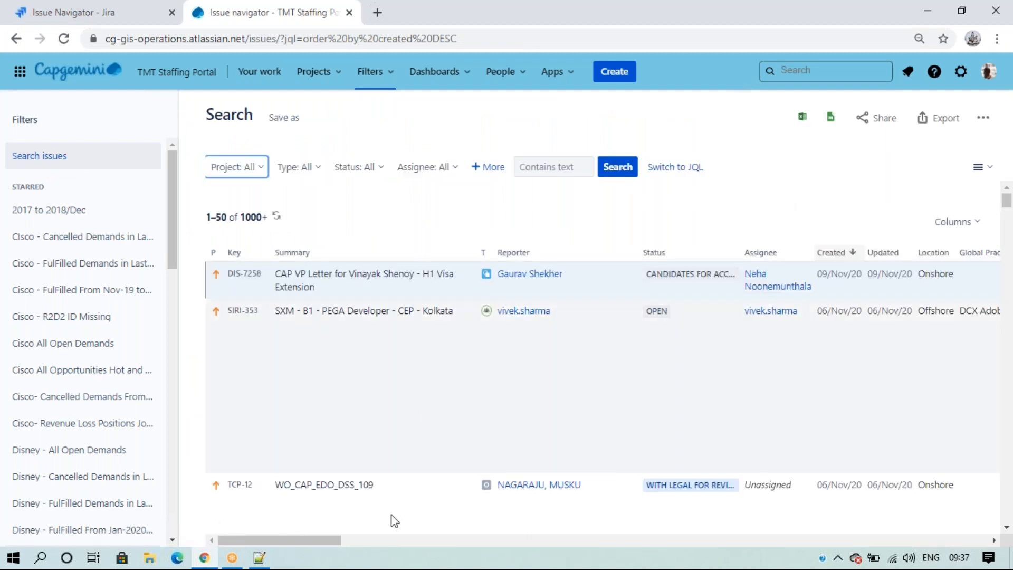
drag(298, 536, 527, 529)
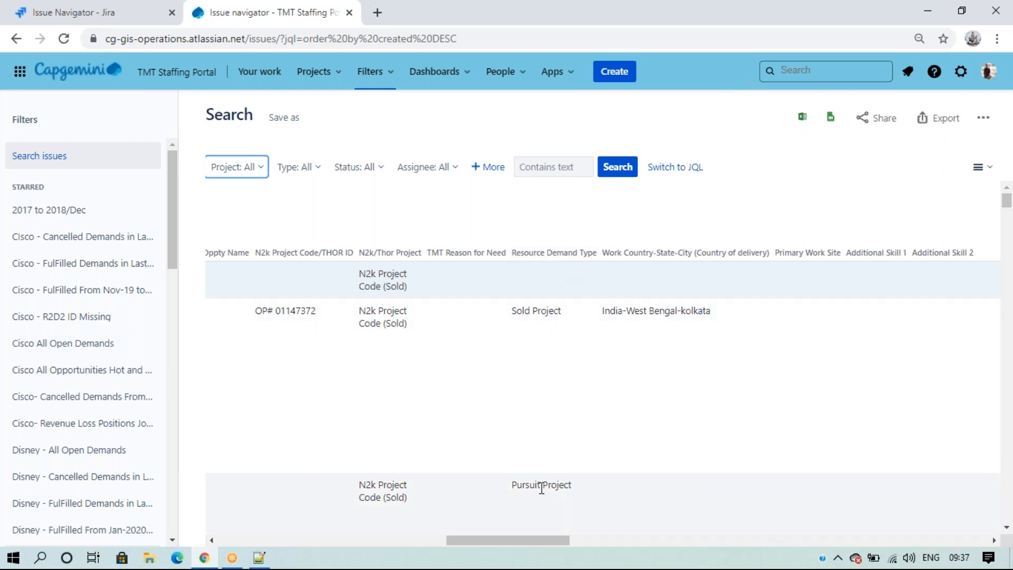
scroll(539, 312, down, 5)
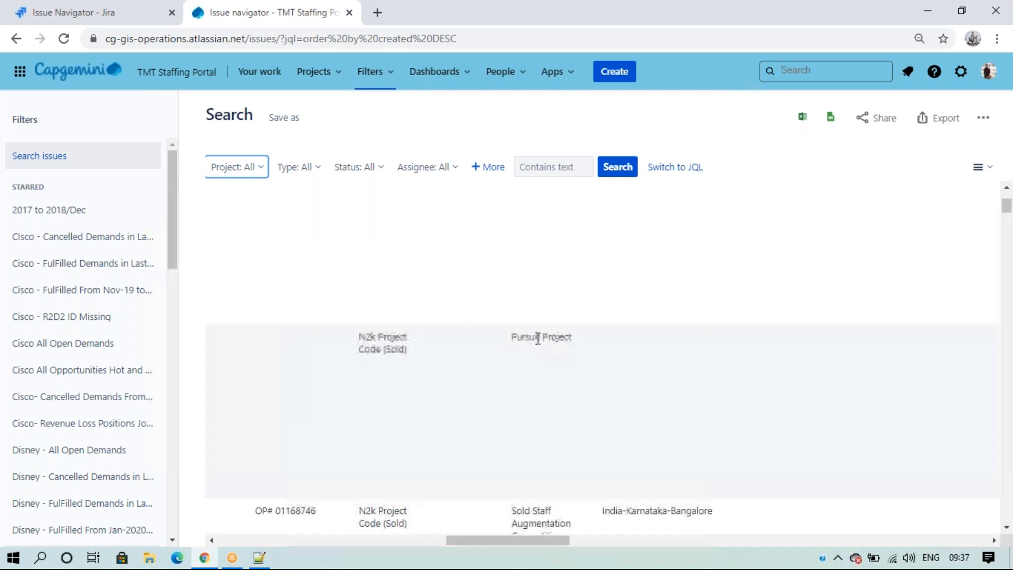
scroll(566, 305, down, 4)
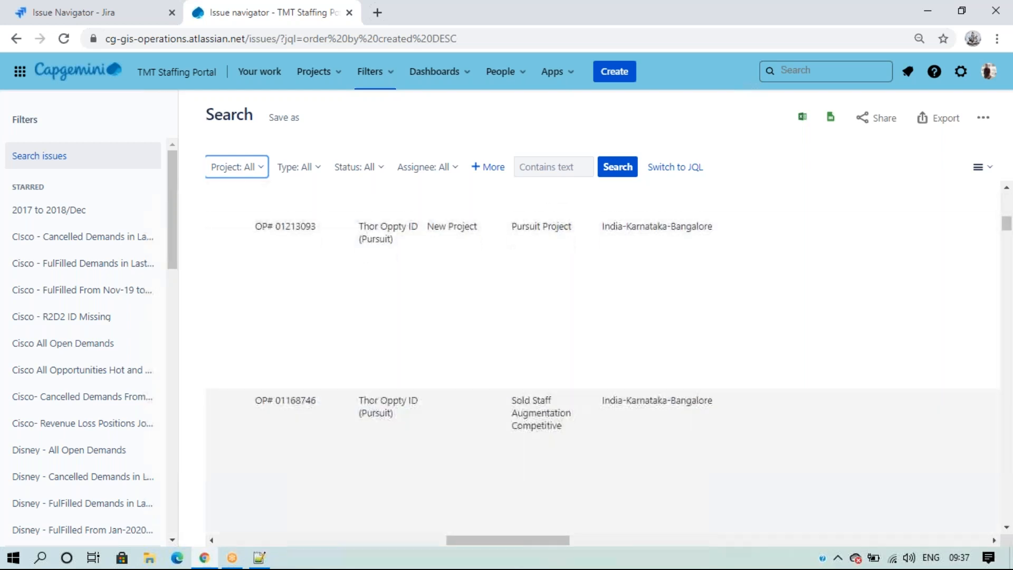
scroll(536, 470, up, 10)
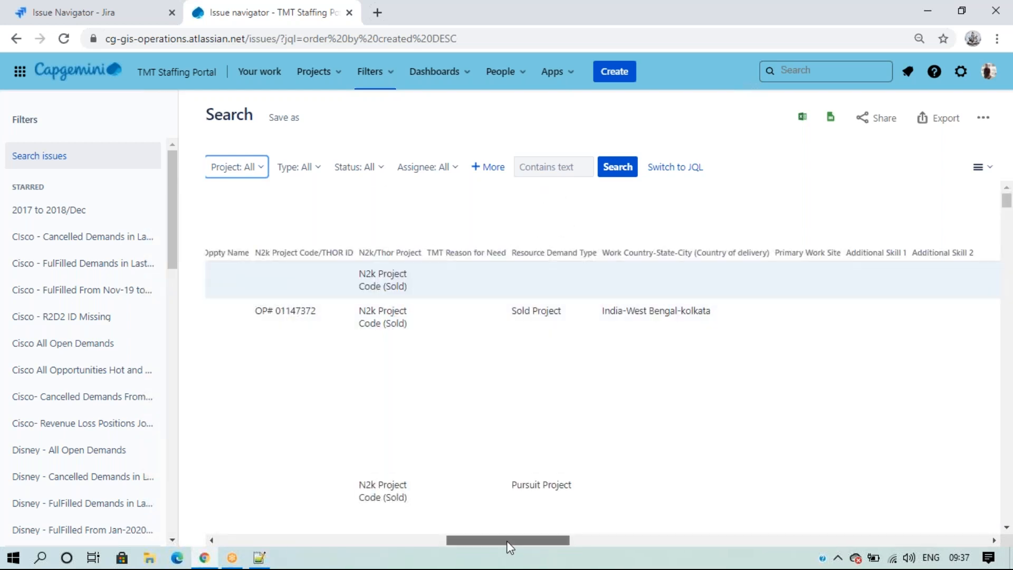
drag(470, 540, 241, 540)
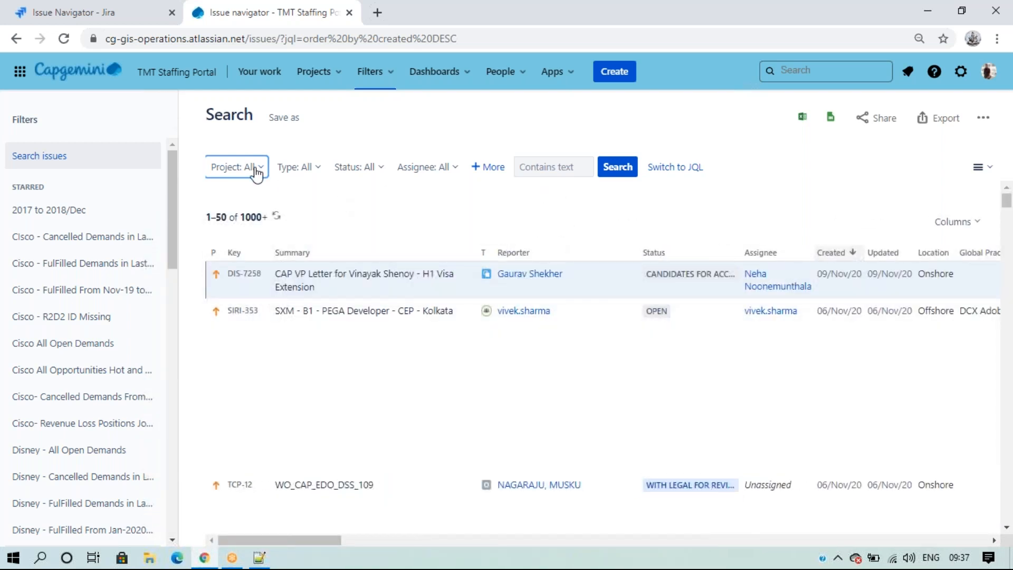
Restrict the search to the T-Mobile (TMUS) project and add Resource Demand Type as an extra criterion.
click(257, 172)
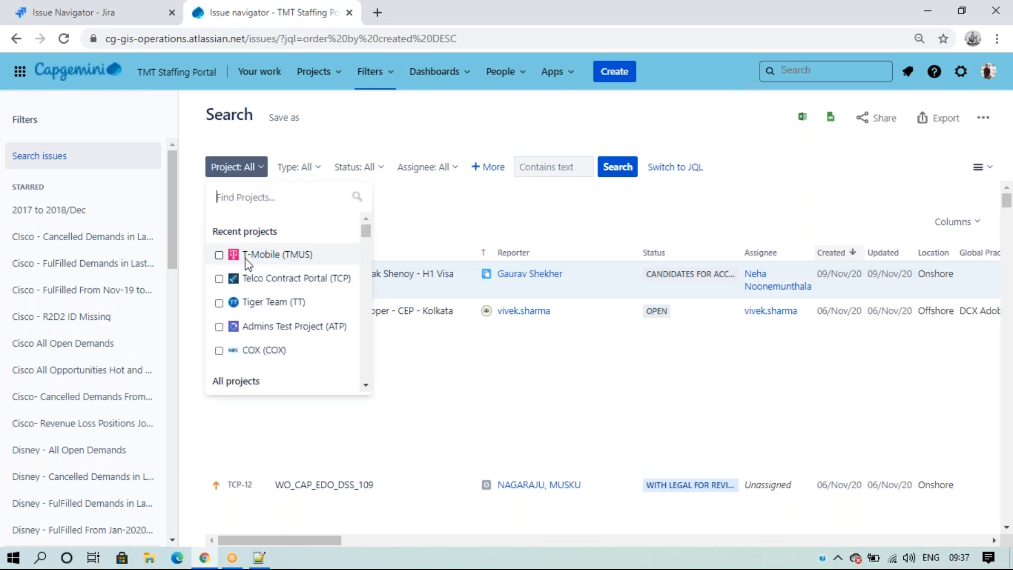
click(422, 208)
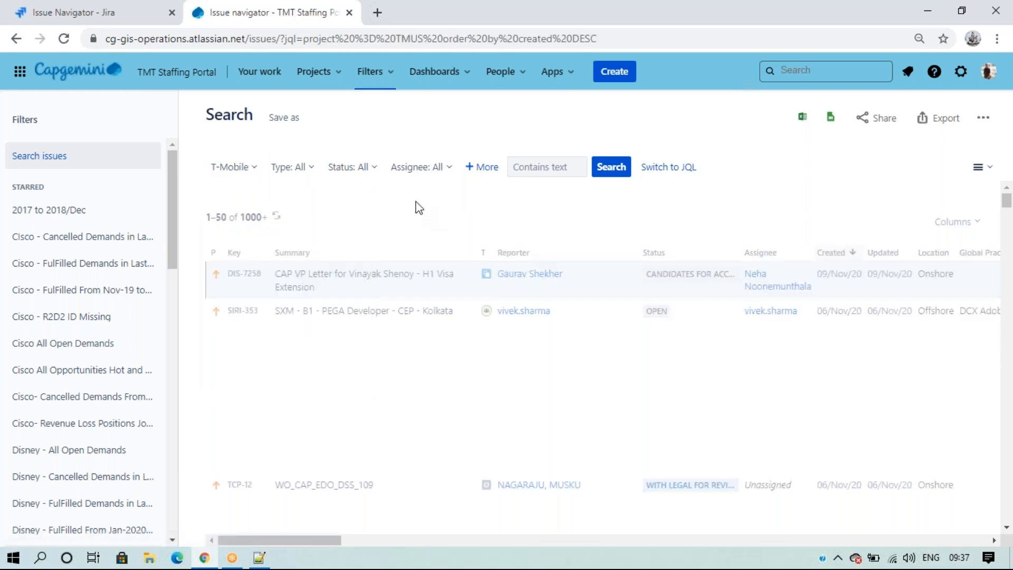
click(480, 171)
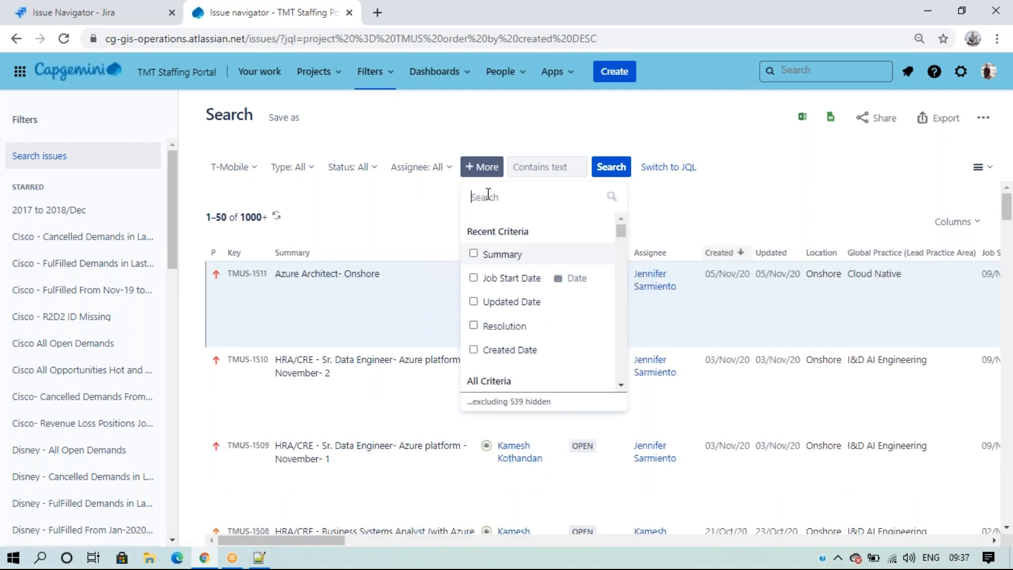
text(res)
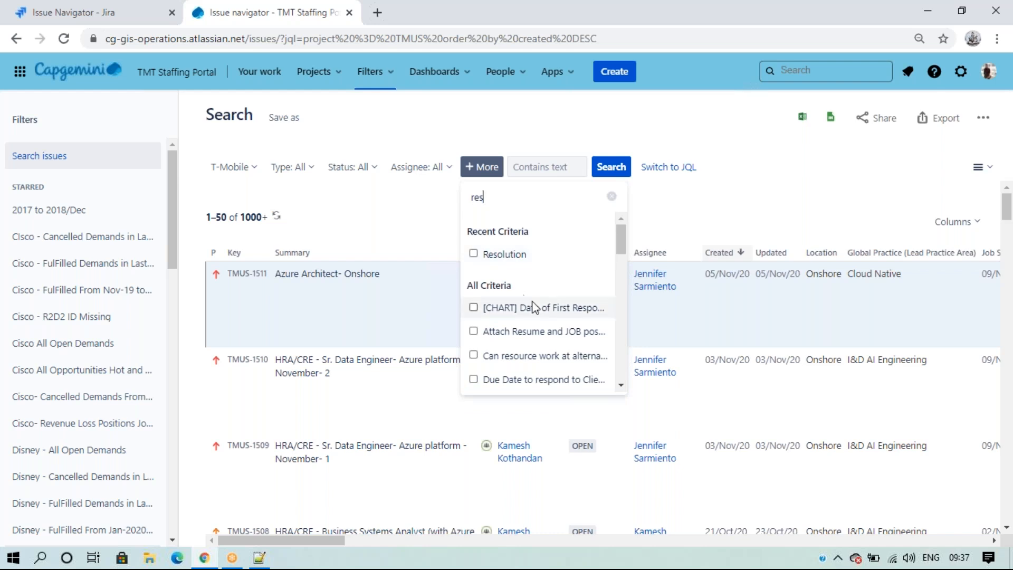
scroll(532, 306, down, 3)
scroll(534, 307, down, 3)
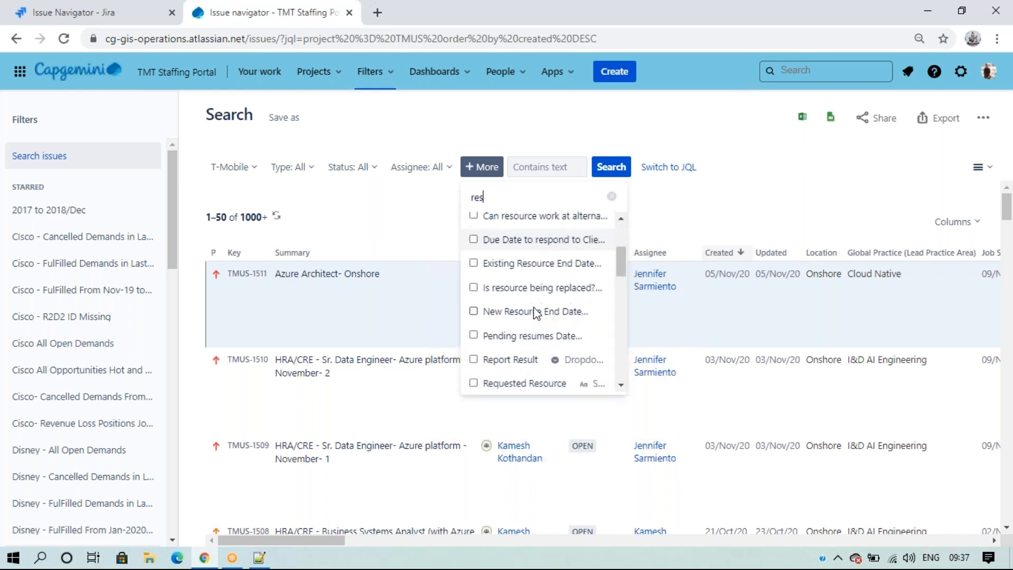
scroll(533, 307, down, 2)
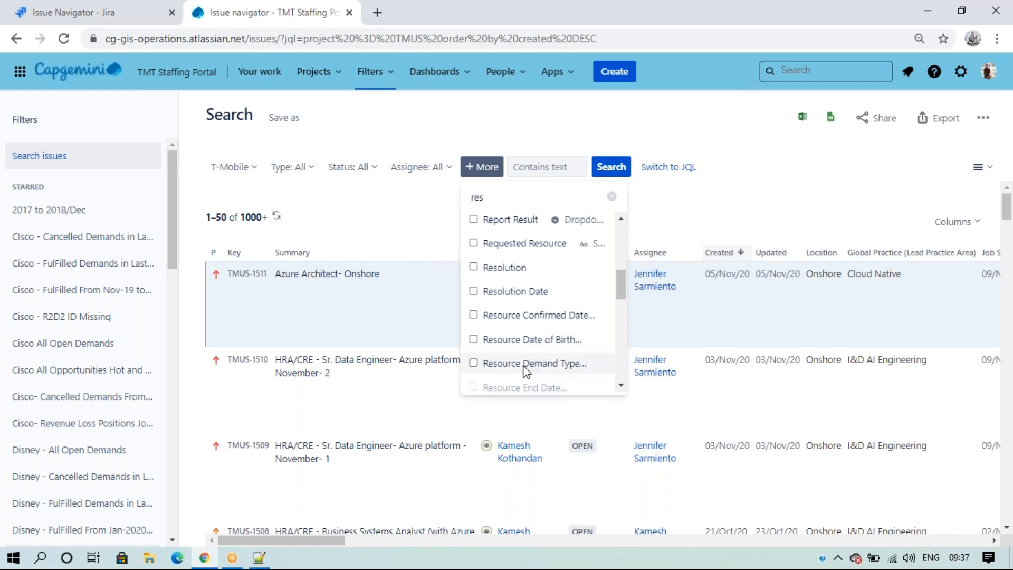
click(525, 364)
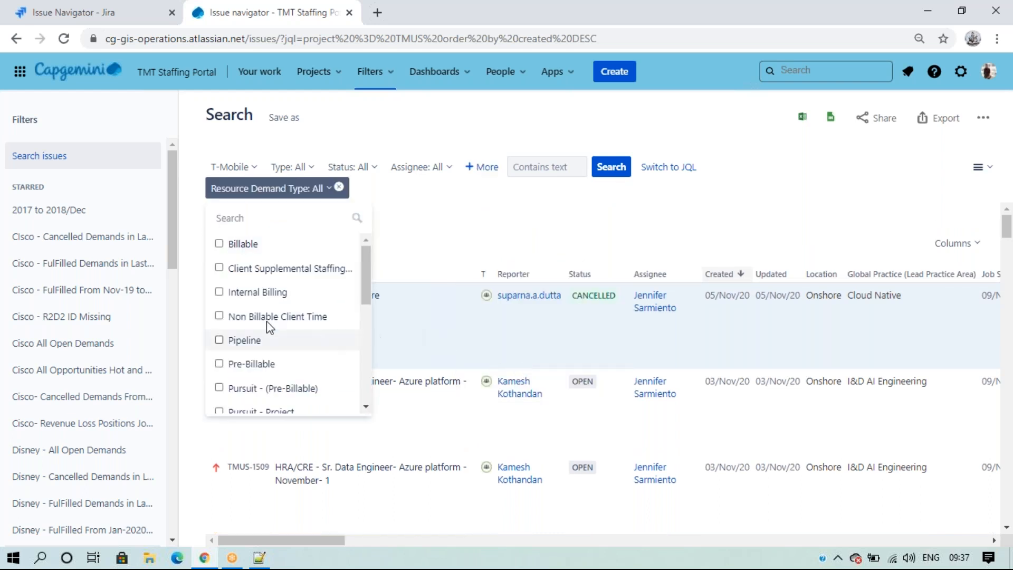
Filter Resource Demand Type to both "Sold - Project" and "Sold Project" and apply the selection.
scroll(294, 294, down, 2)
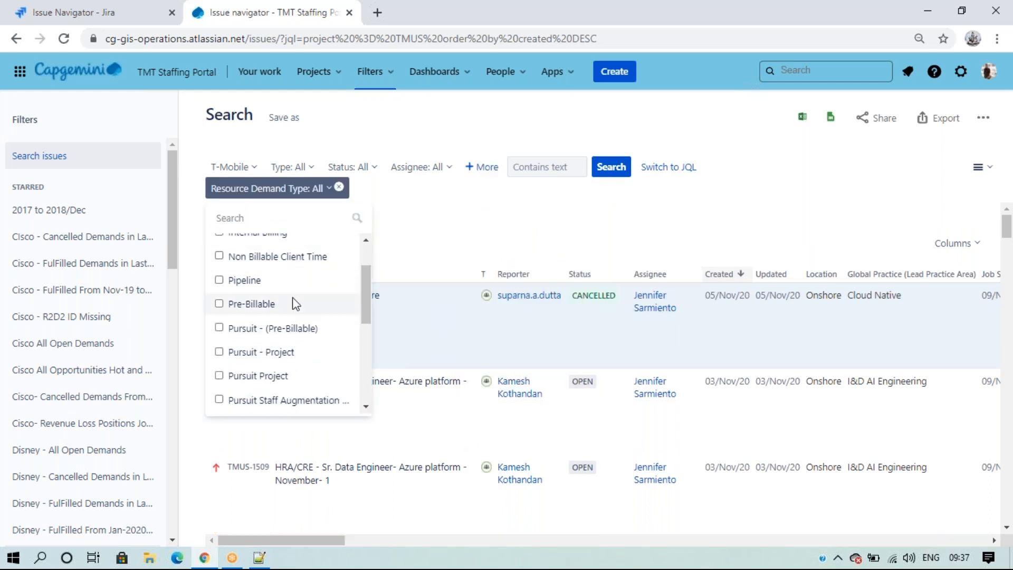
scroll(269, 390, down, 3)
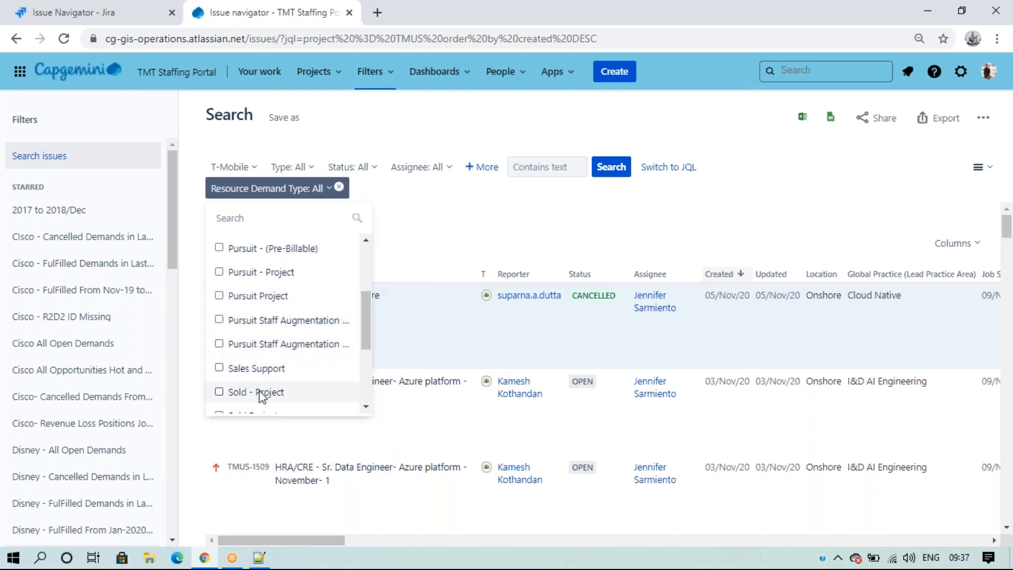
click(259, 357)
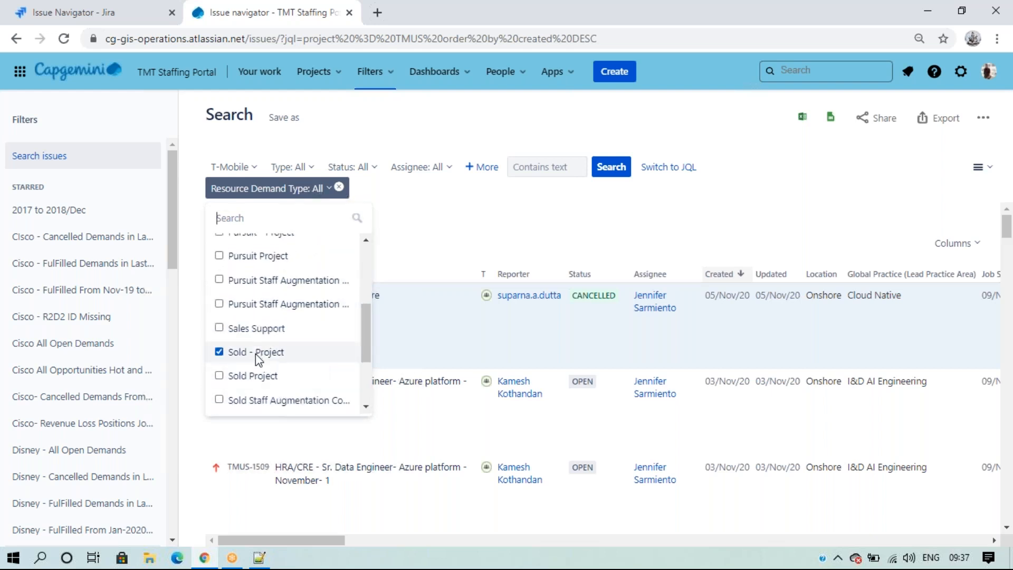
click(252, 376)
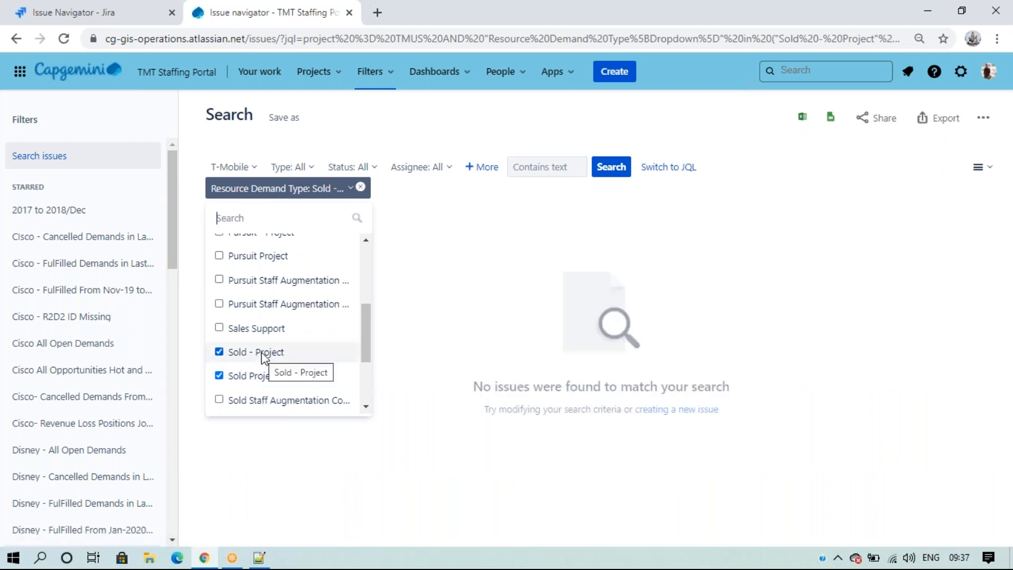
scroll(261, 357, down, 1)
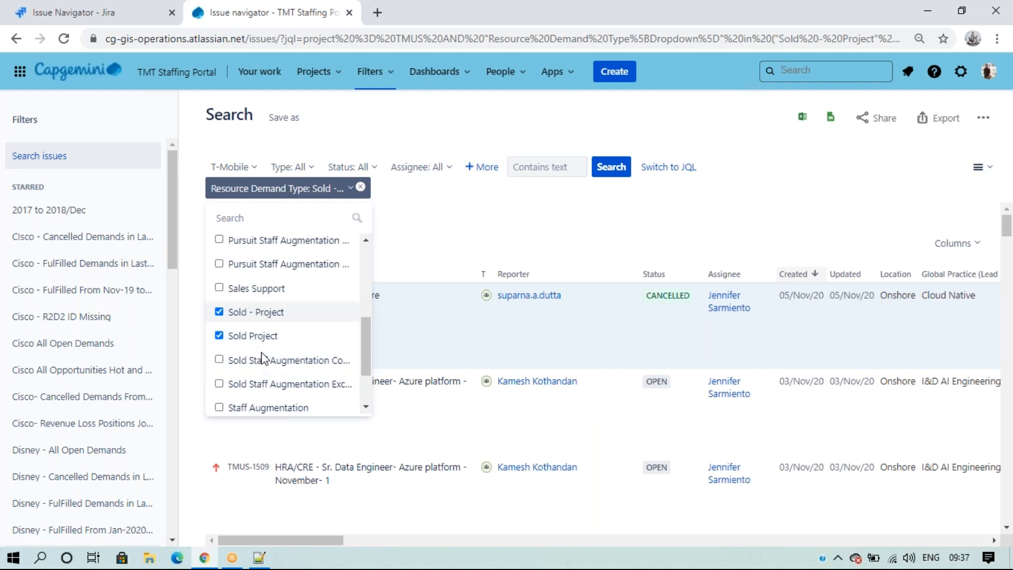
click(415, 204)
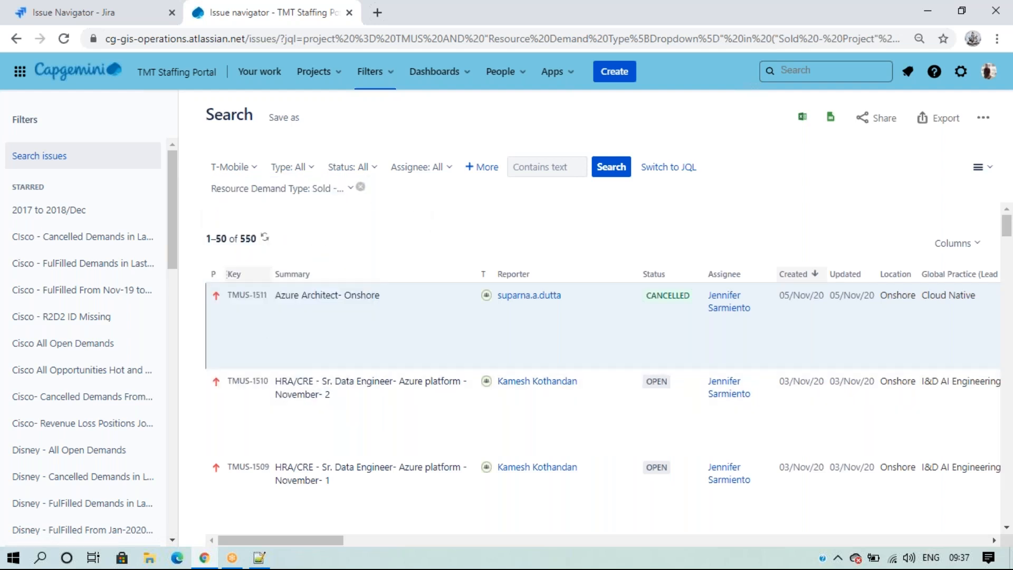
Examine the Resource Demand Type column and the neighbouring work location columns across the filtered T-Mobile issues.
drag(268, 540, 497, 527)
scroll(535, 352, down, 5)
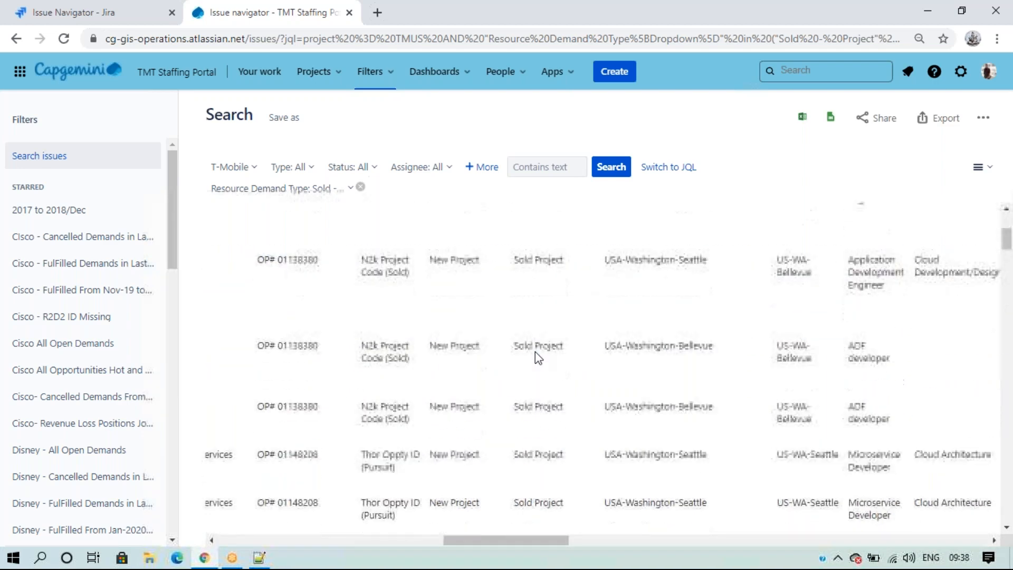
scroll(535, 352, down, 6)
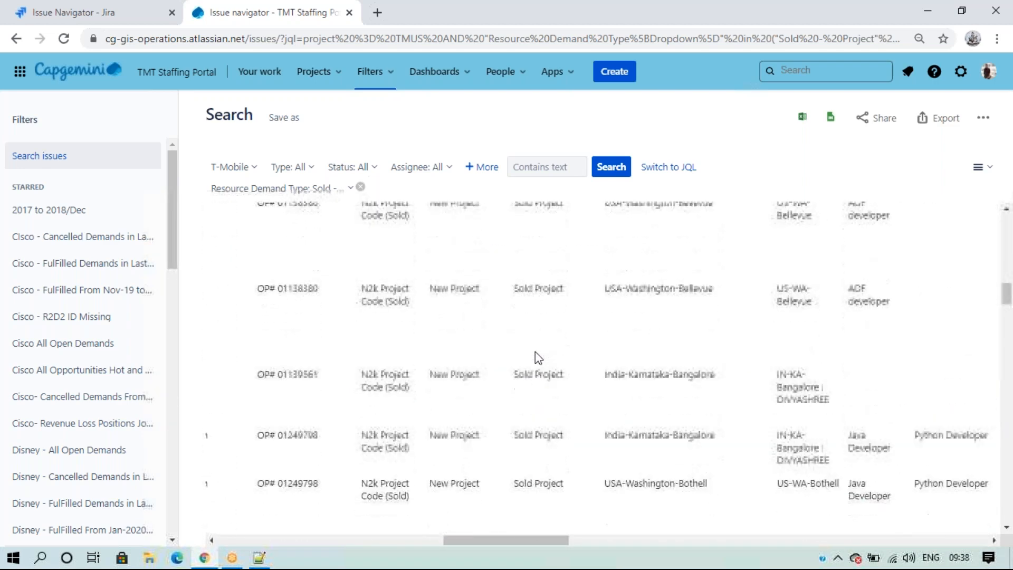
scroll(535, 351, down, 5)
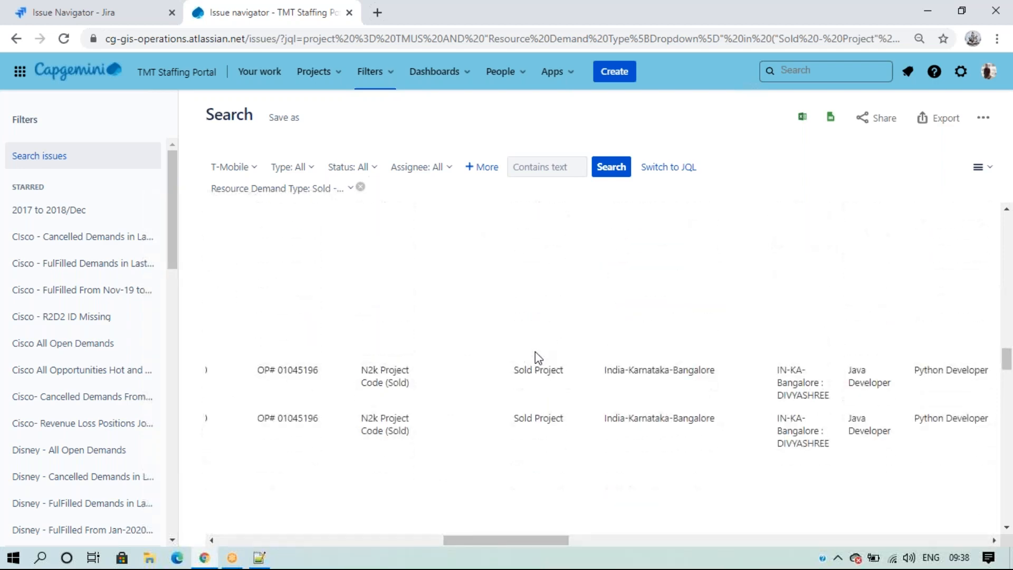
scroll(535, 352, up, 5)
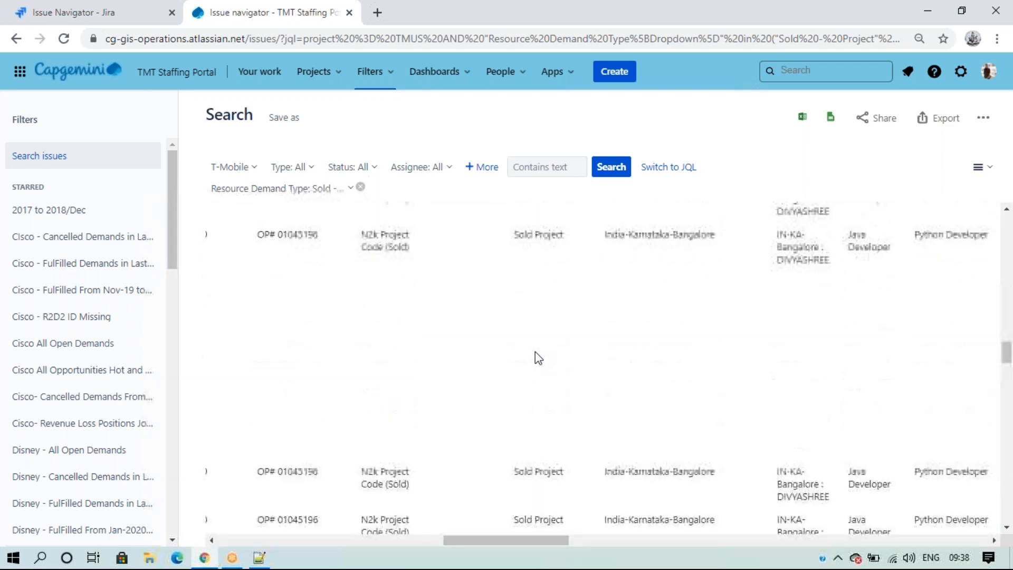
scroll(535, 351, up, 8)
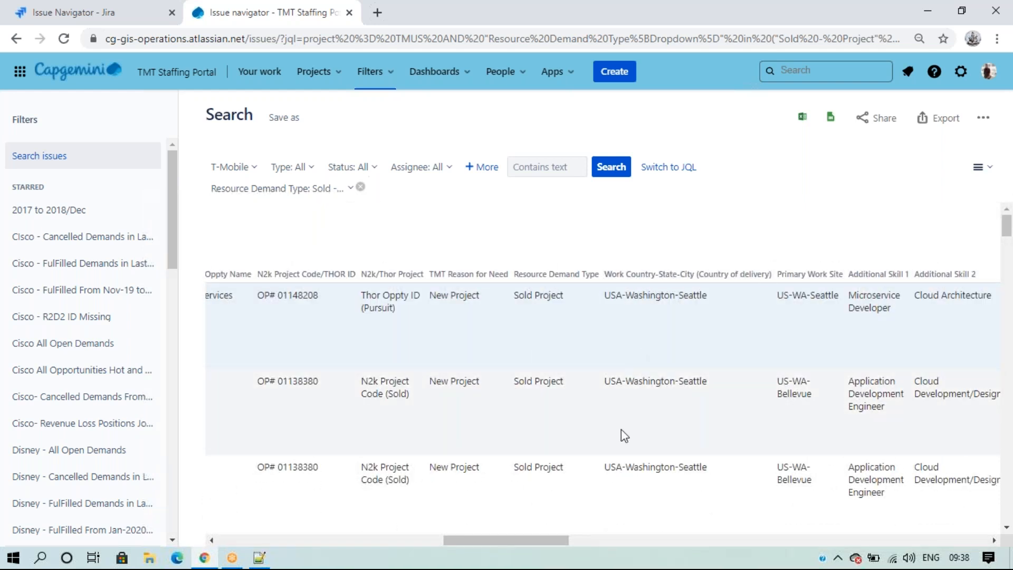
scroll(628, 427, down, 4)
scroll(620, 438, down, 5)
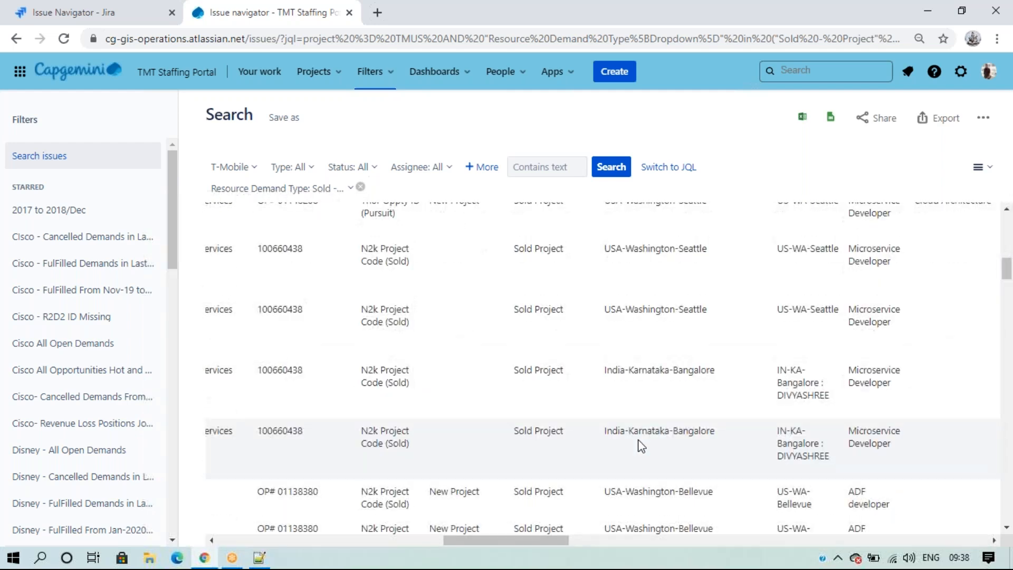
Try to add a Work Location City/State criterion with the text "ka", and remove the criterion again.
drag(540, 549, 314, 548)
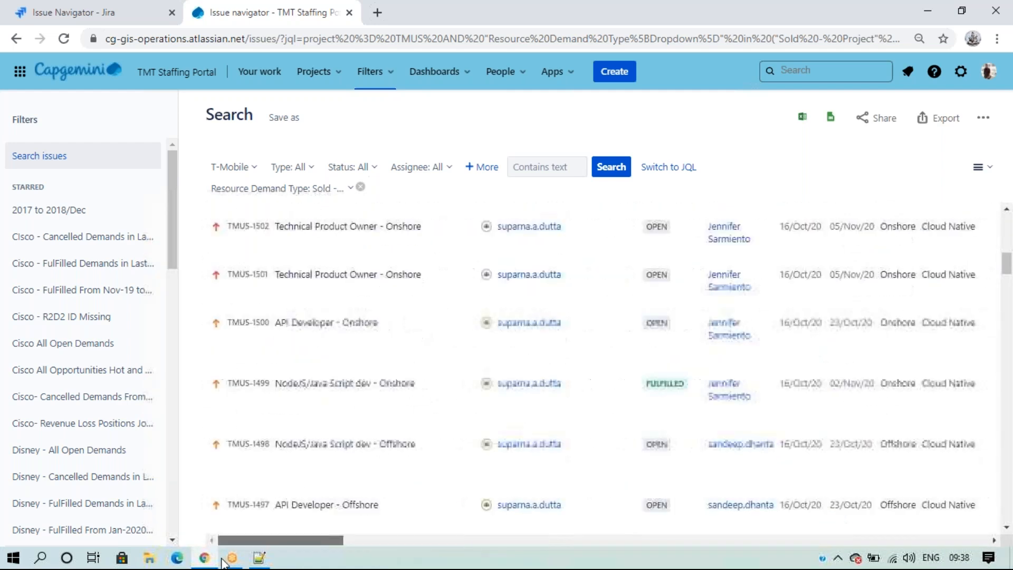
scroll(506, 327, up, 5)
click(483, 167)
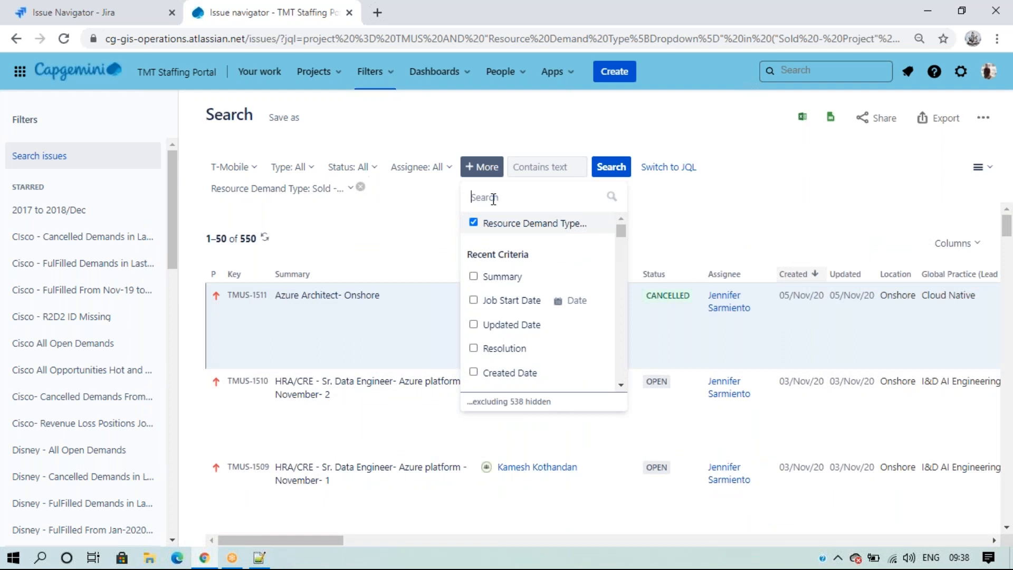
text(ci)
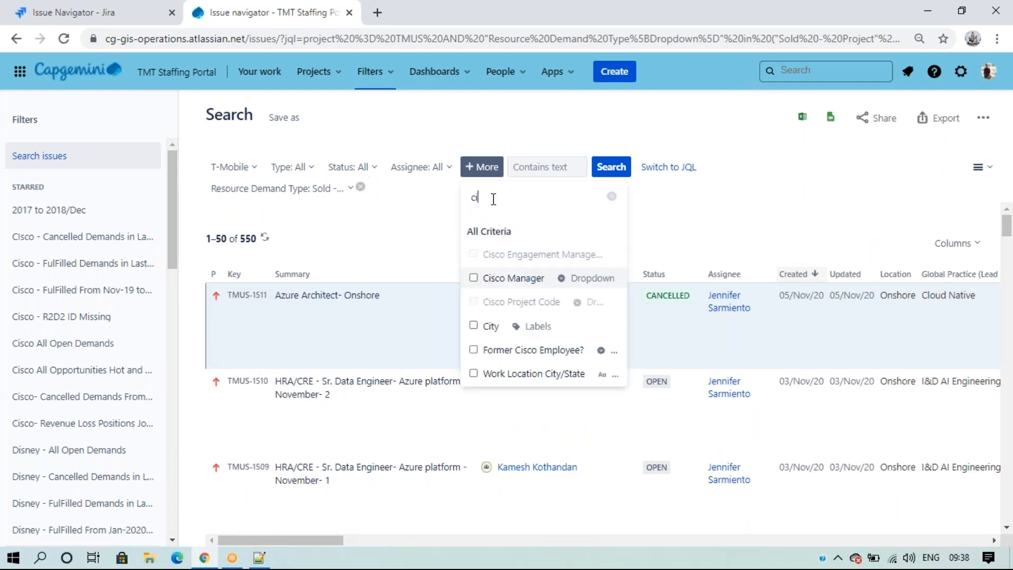
text(ty)
click(534, 280)
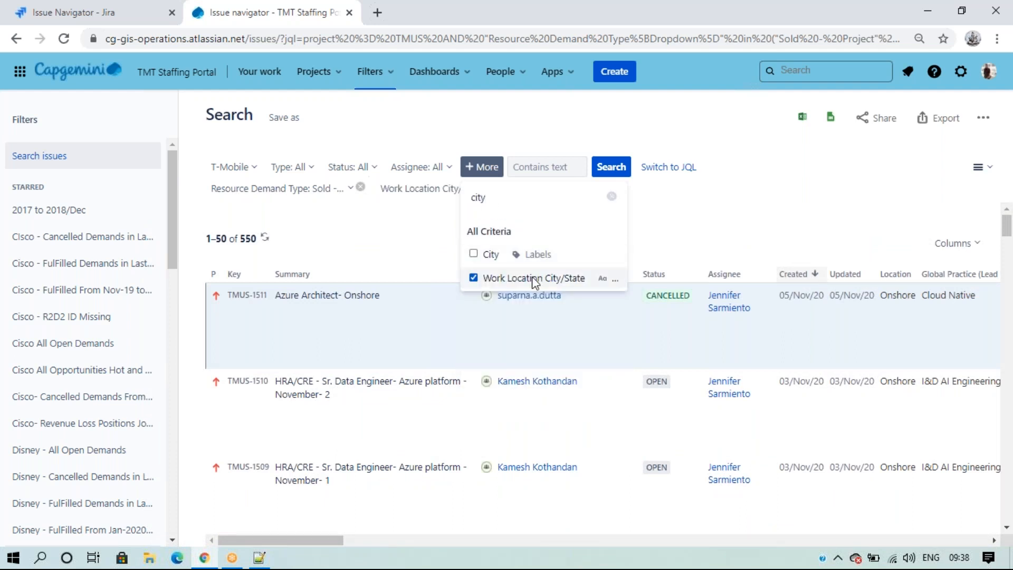
click(627, 218)
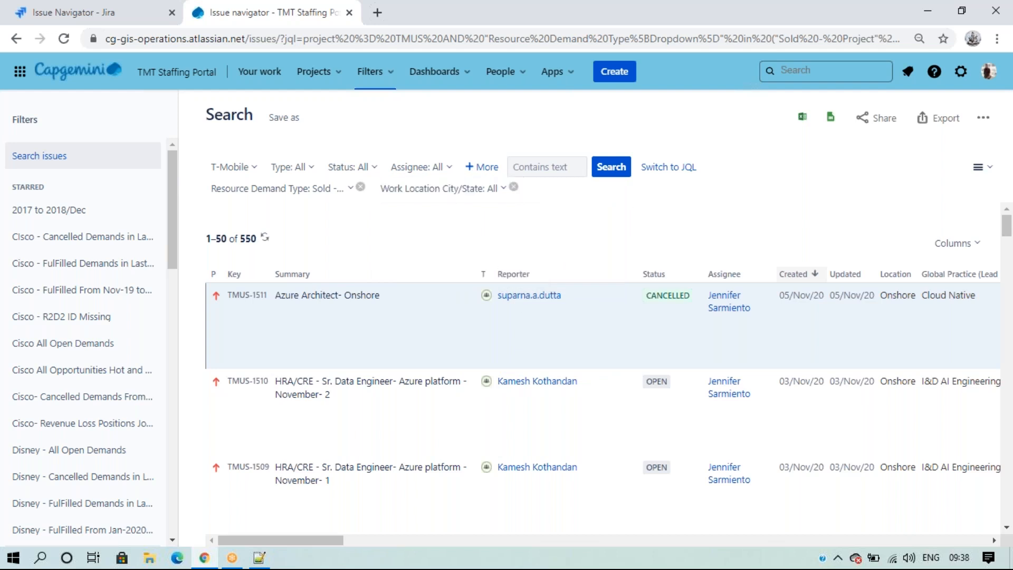
click(498, 193)
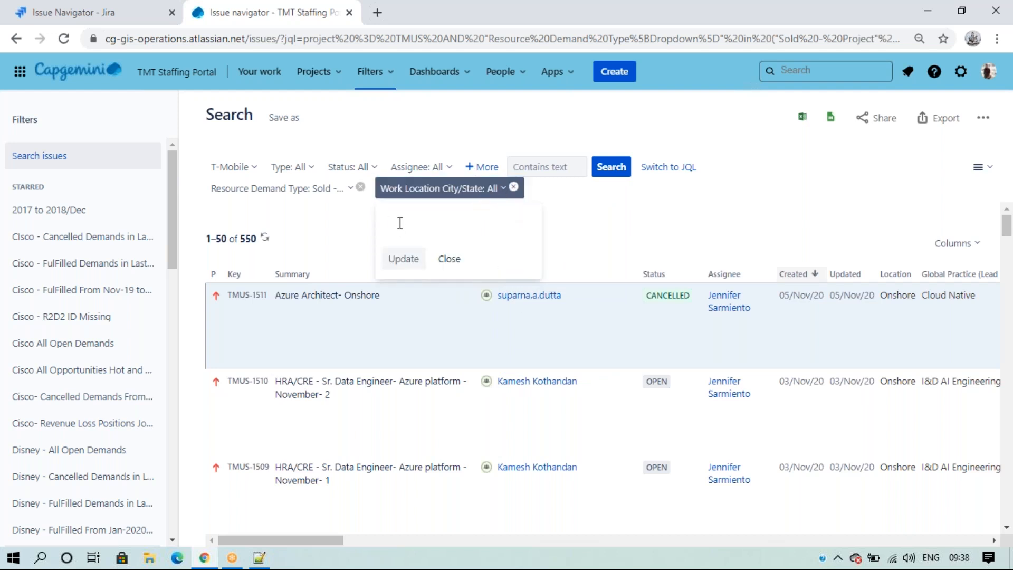
text(ka)
click(514, 187)
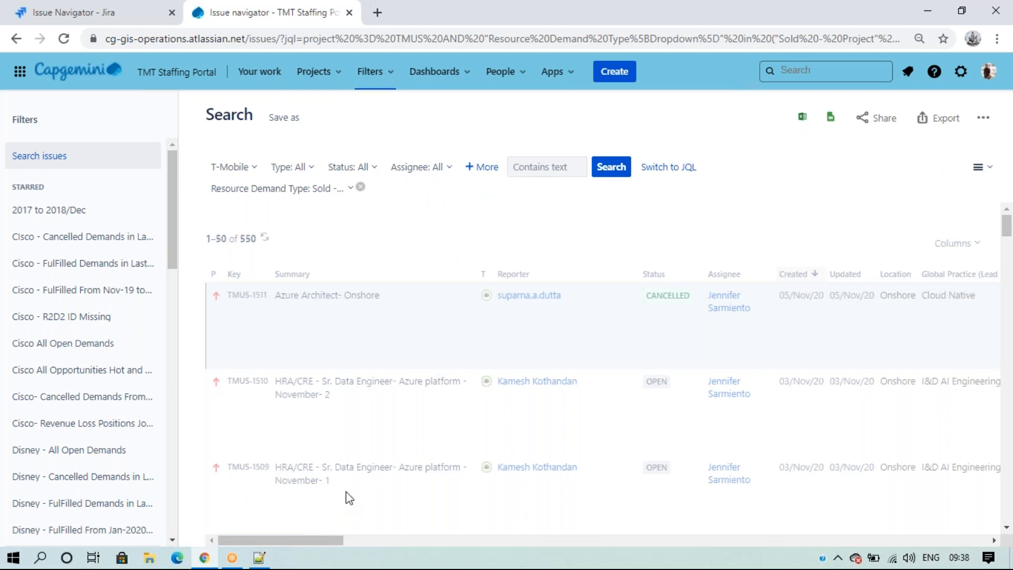
Look through the extra criteria matching "work", try adding Work Country, and remove that criterion again.
drag(222, 539, 247, 540)
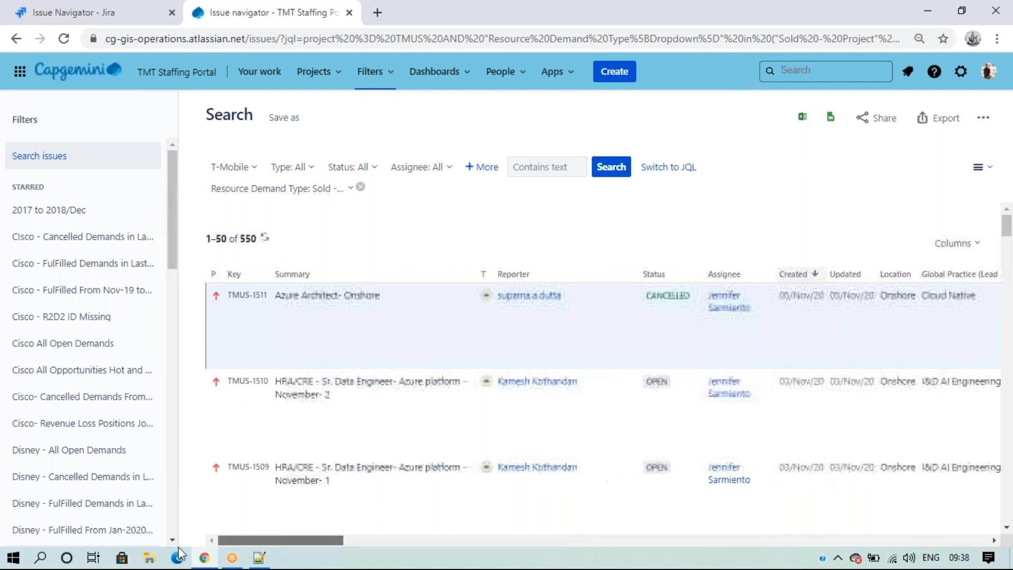
click(480, 170)
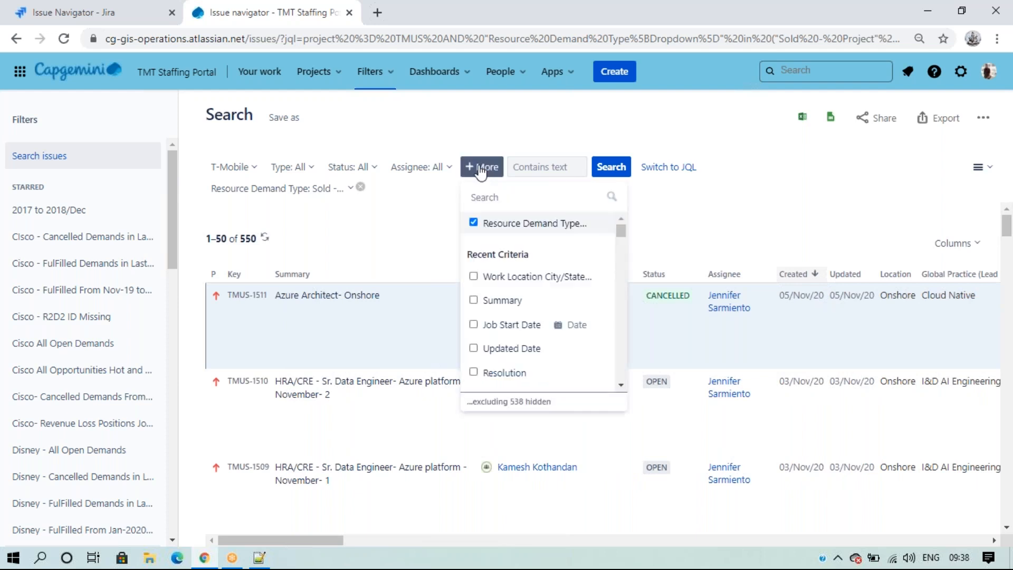
text(work)
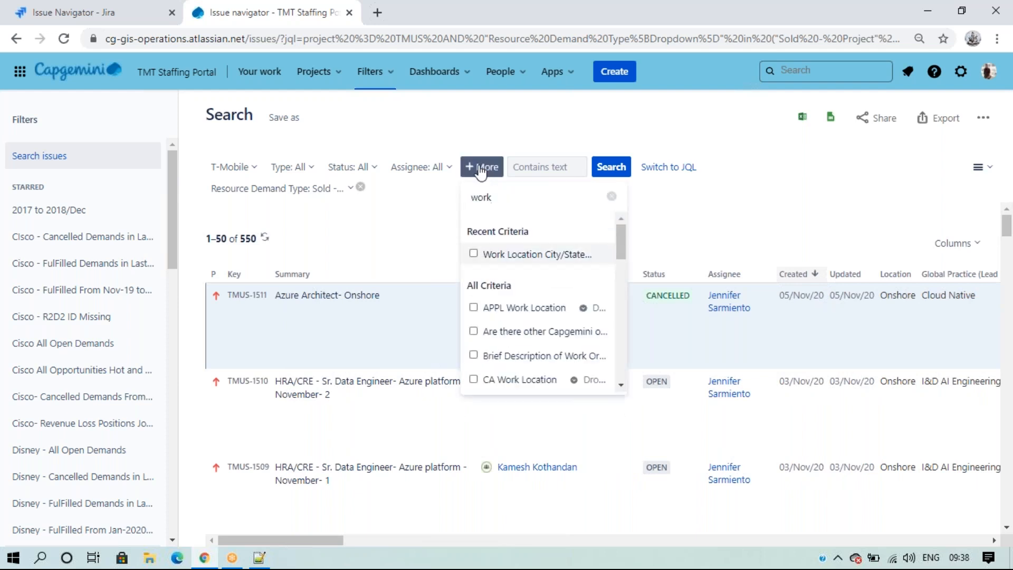
scroll(531, 287, down, 3)
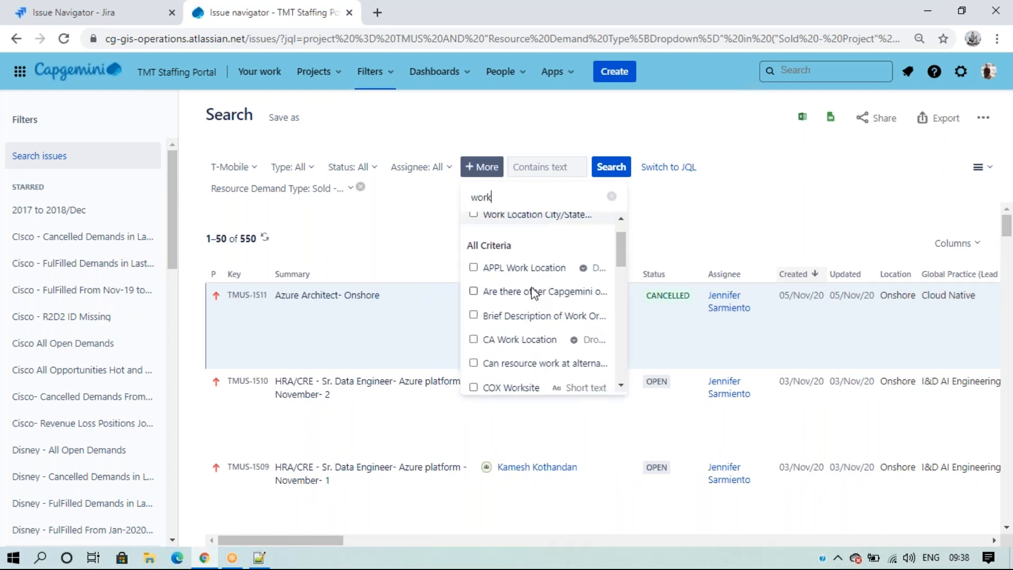
scroll(531, 287, down, 5)
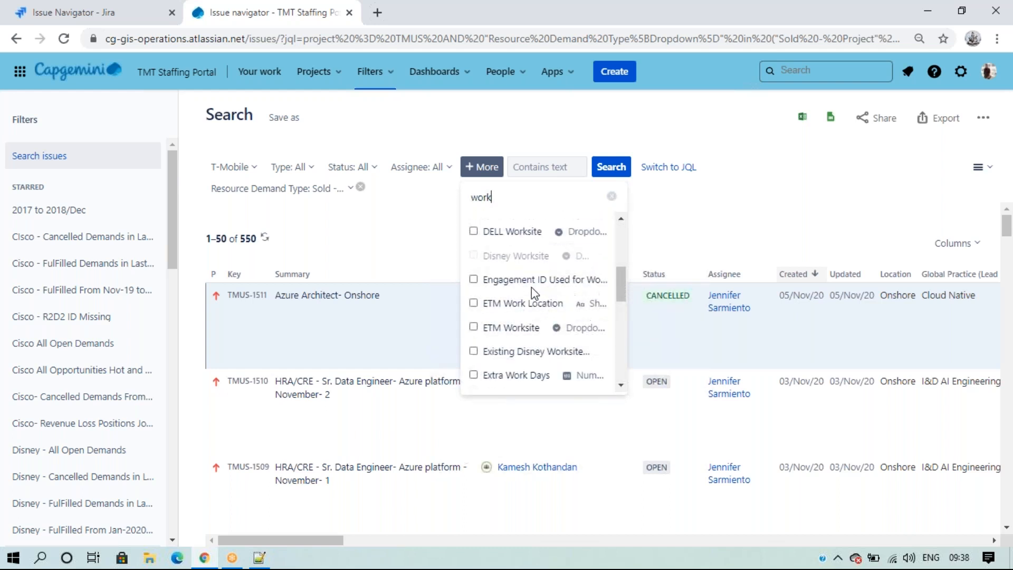
scroll(530, 287, down, 3)
scroll(531, 287, up, 9)
scroll(536, 294, up, 2)
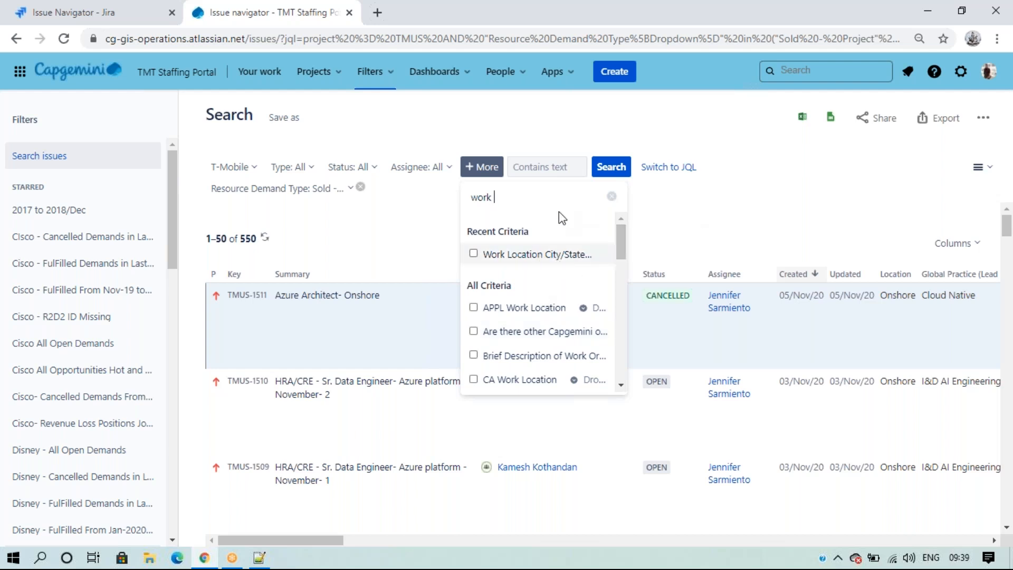
text(co)
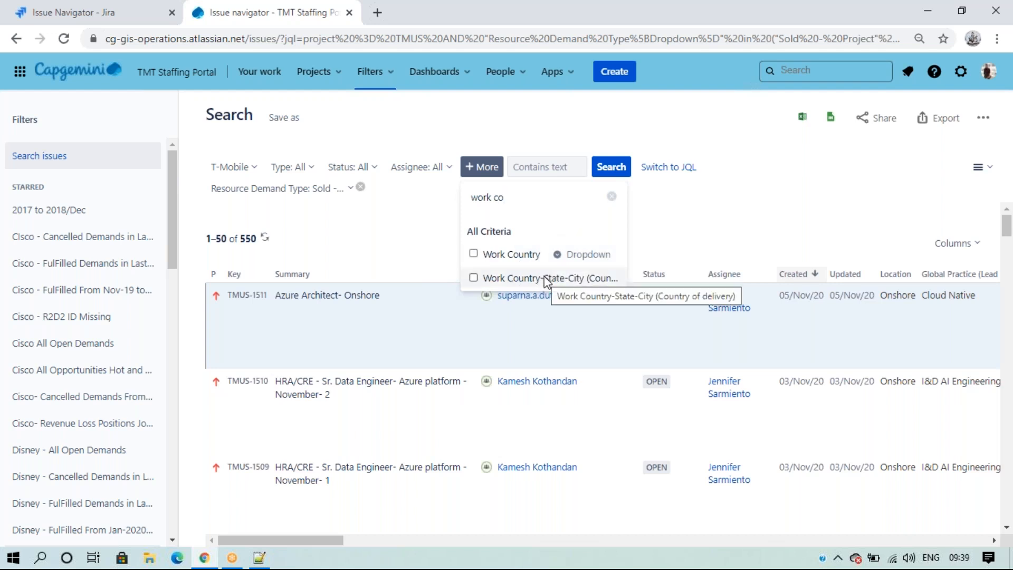
click(536, 254)
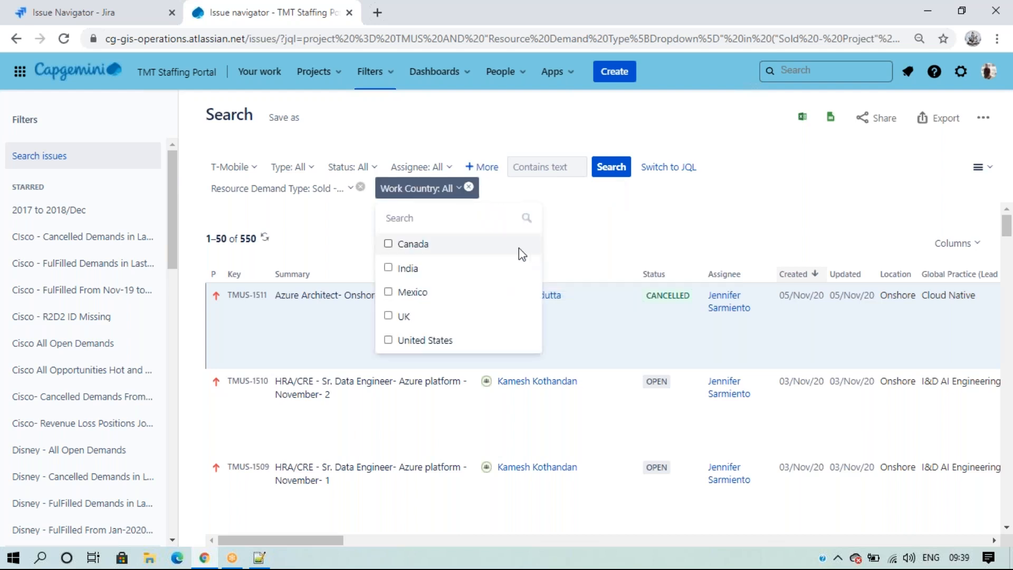
click(469, 187)
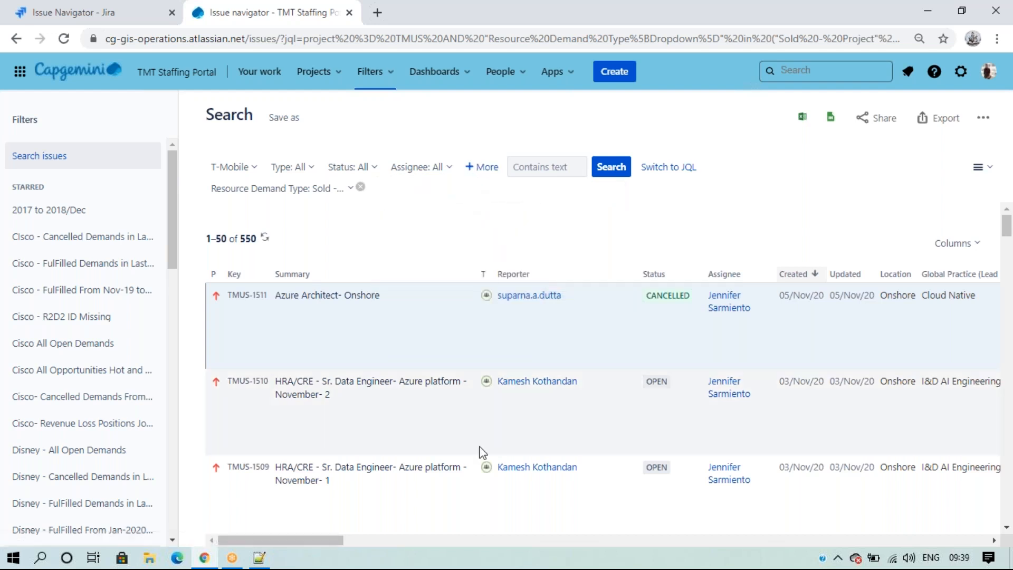
Check the work location columns and add Primary Work Site as an extra criterion, browsing its options to the Bangalore sites.
drag(316, 534, 566, 524)
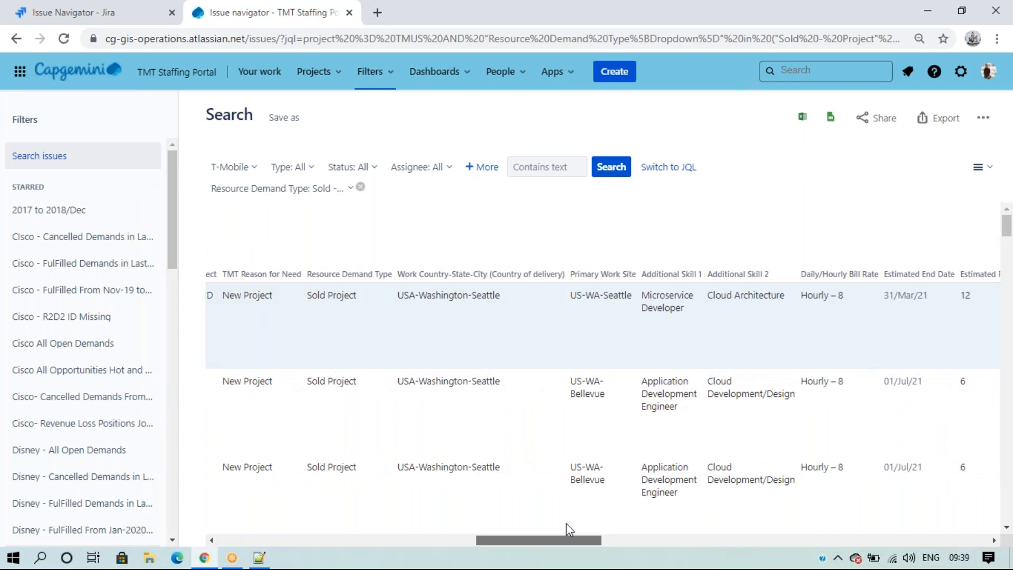
drag(566, 524, 547, 524)
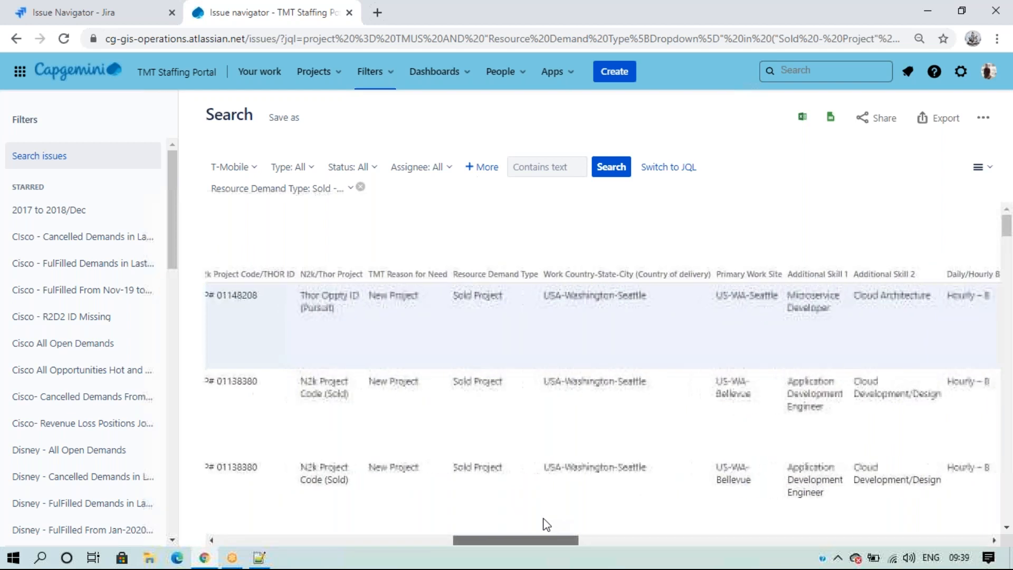
click(484, 179)
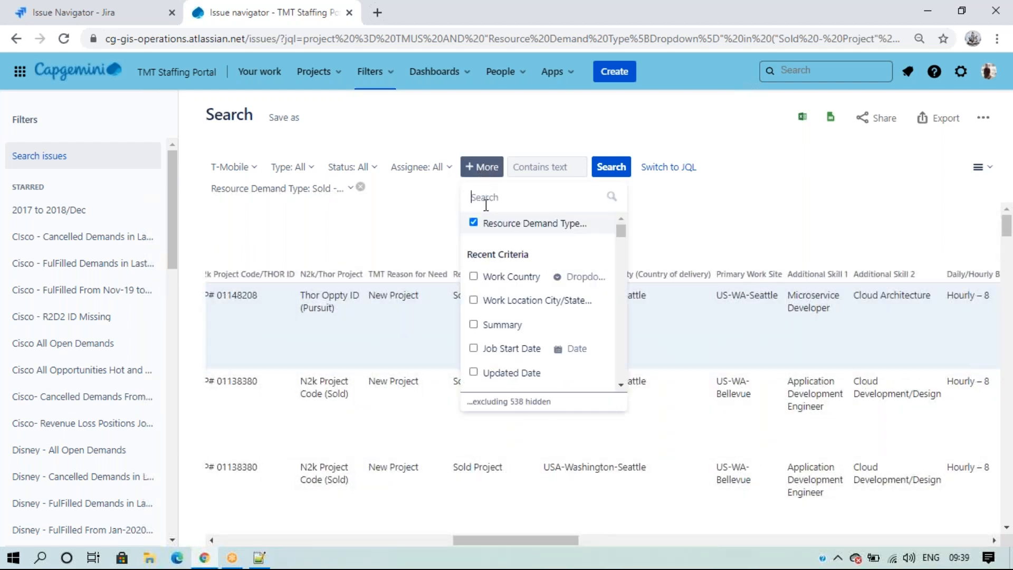
text(prim)
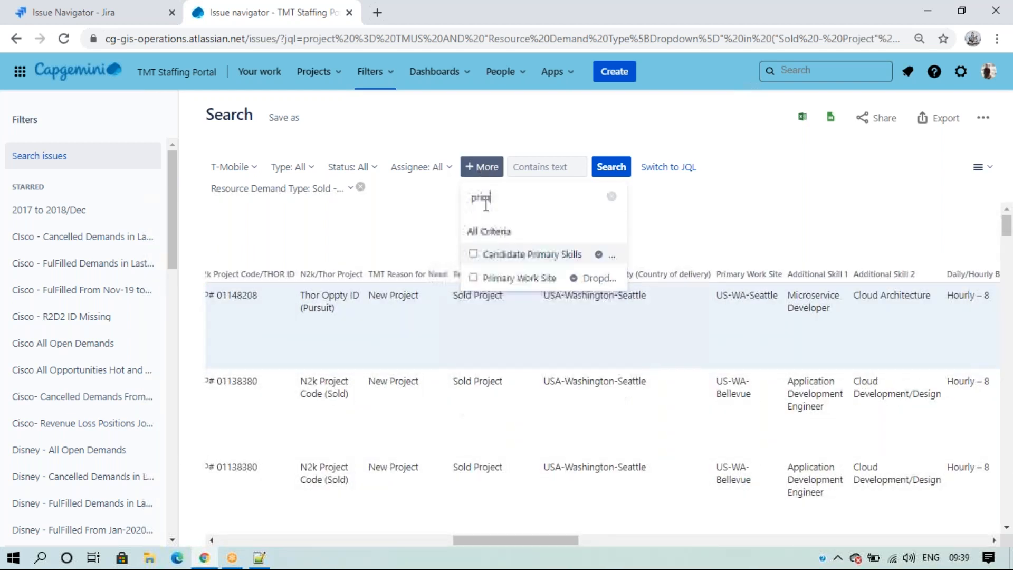
click(526, 284)
scroll(484, 296, down, 1)
scroll(484, 296, down, 4)
scroll(470, 336, up, 2)
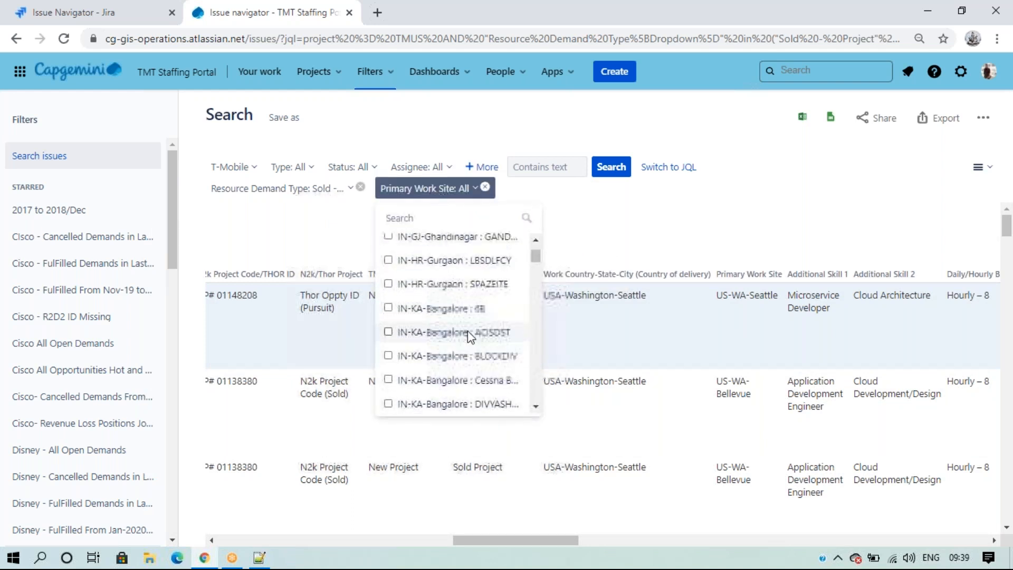
Filter Primary Work Site to the IN-KA-Bangalore sites 6B, ACISDST, BLOCKDIV, Cessna Business Park, EPIP and INCUBATI.
click(434, 309)
click(433, 334)
click(432, 357)
click(432, 381)
scroll(432, 375, down, 1)
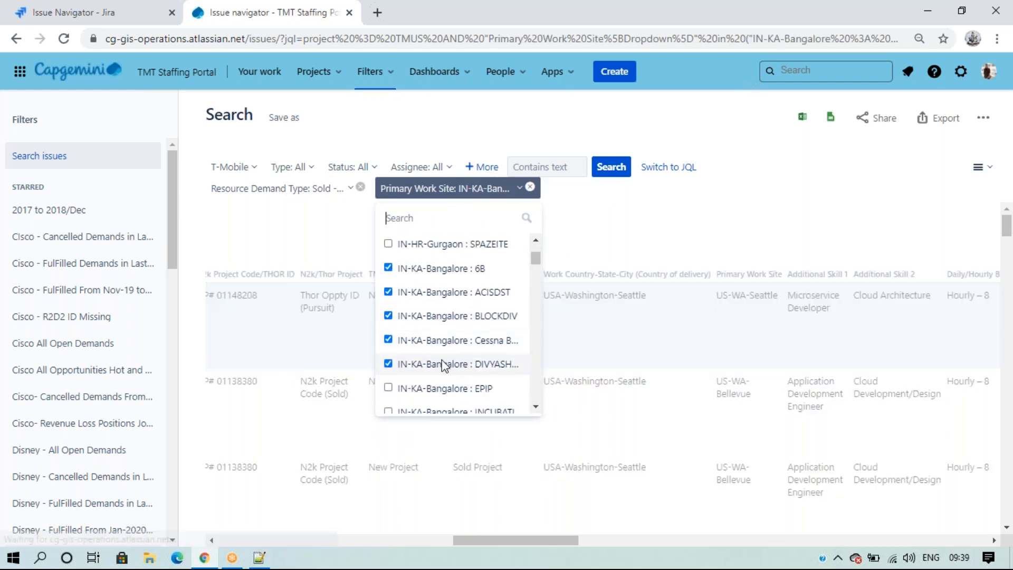
click(433, 391)
scroll(435, 380, down, 3)
click(436, 359)
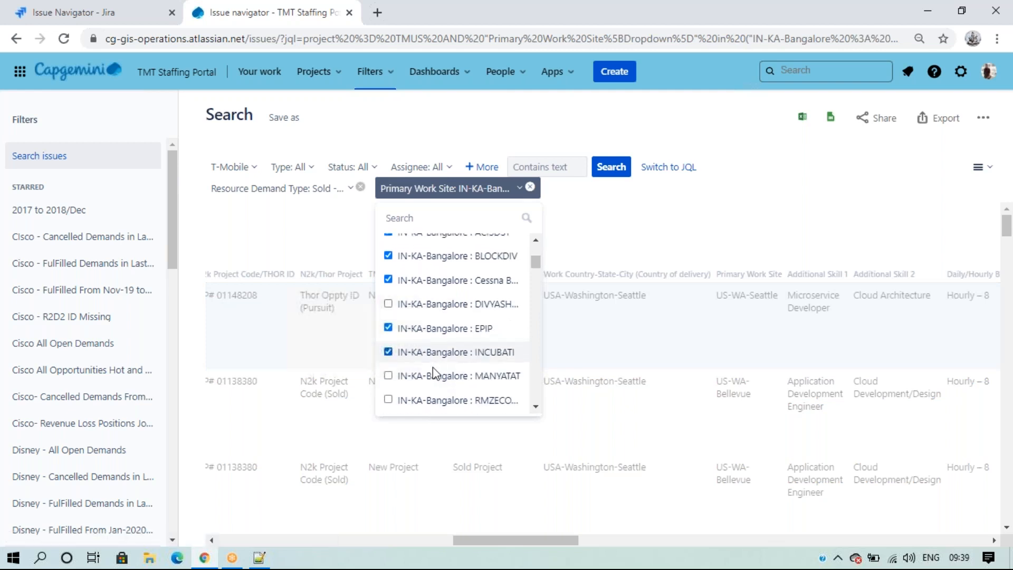
Extend the Primary Work Site filter with the IN-KA-Bangalore sites MANYATAT, RMZECOWO, SIXBPRIM, UNDEFINE and WHITEFIE, and close the list.
click(433, 400)
scroll(438, 370, down, 1)
click(440, 350)
scroll(440, 349, down, 2)
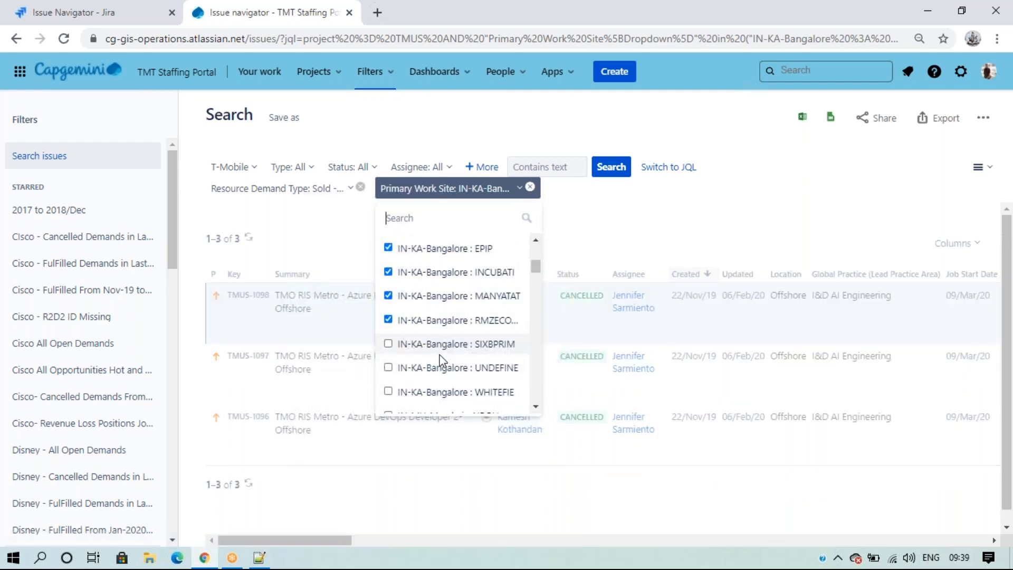
click(441, 349)
click(441, 370)
click(441, 392)
scroll(446, 377, down, 2)
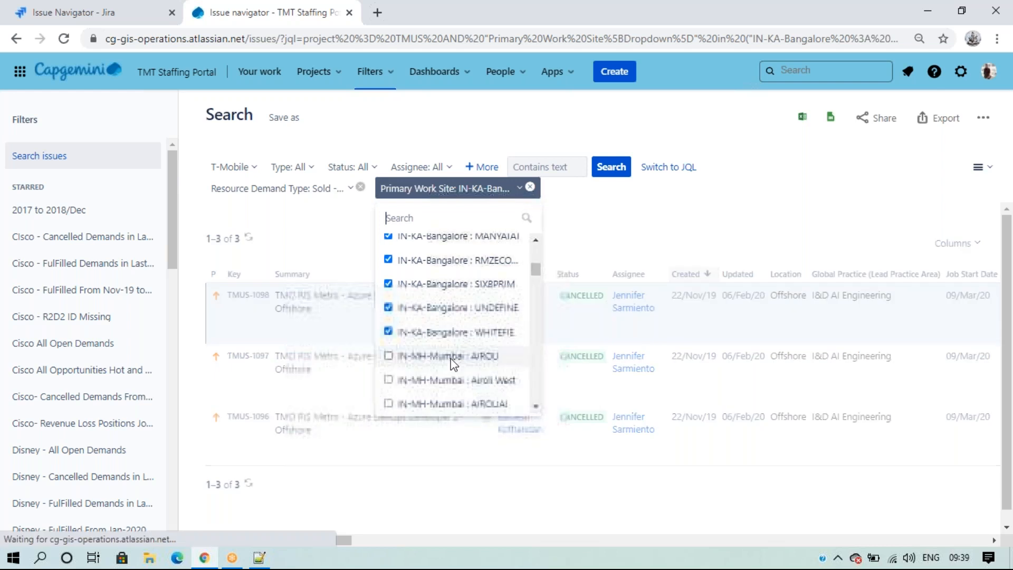
click(635, 221)
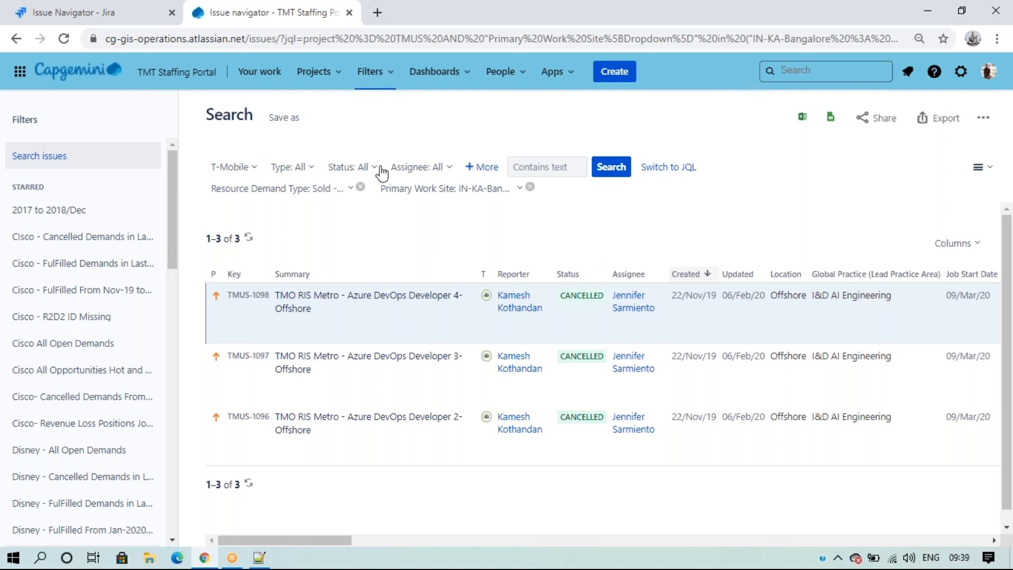
Check the work location columns of the filtered issues and examine the JQL query built from the basic filters.
drag(286, 540, 514, 540)
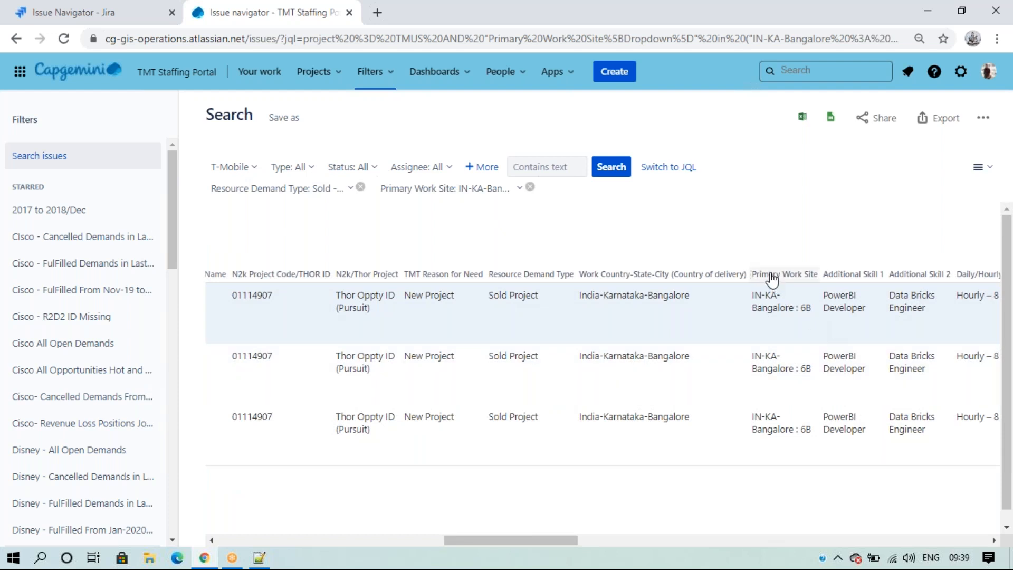
drag(553, 540, 324, 540)
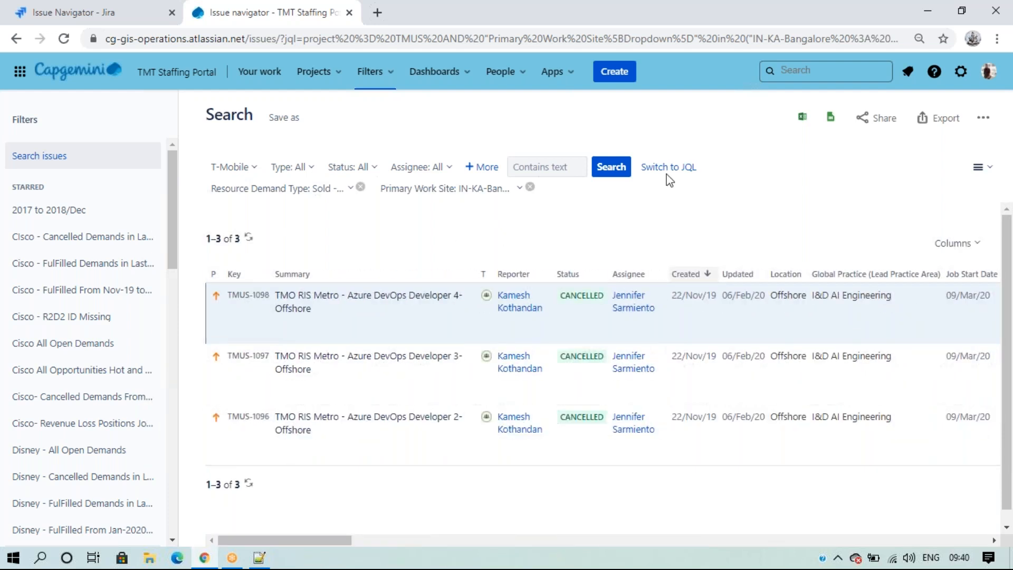
click(671, 168)
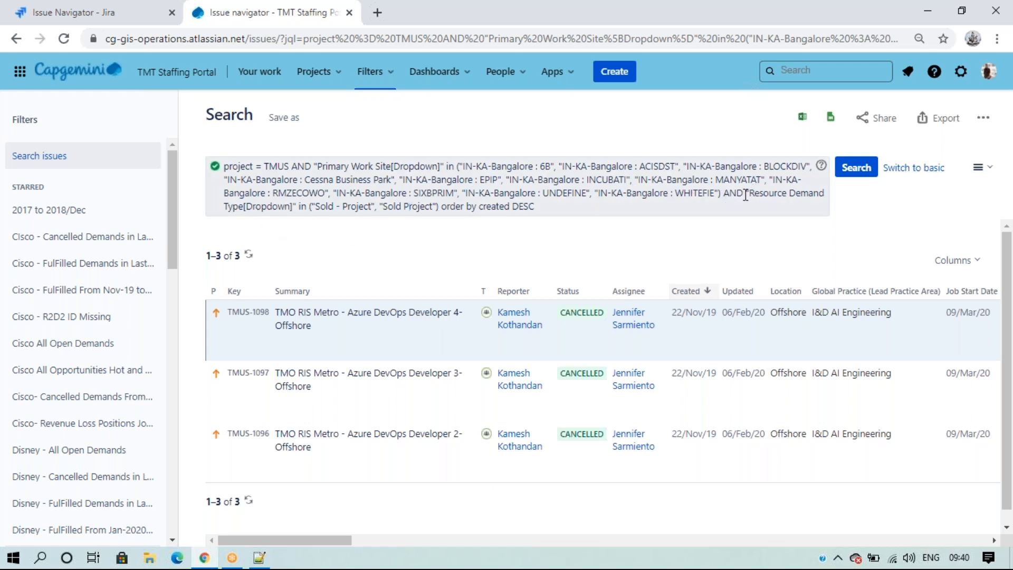
drag(745, 195, 756, 216)
click(588, 213)
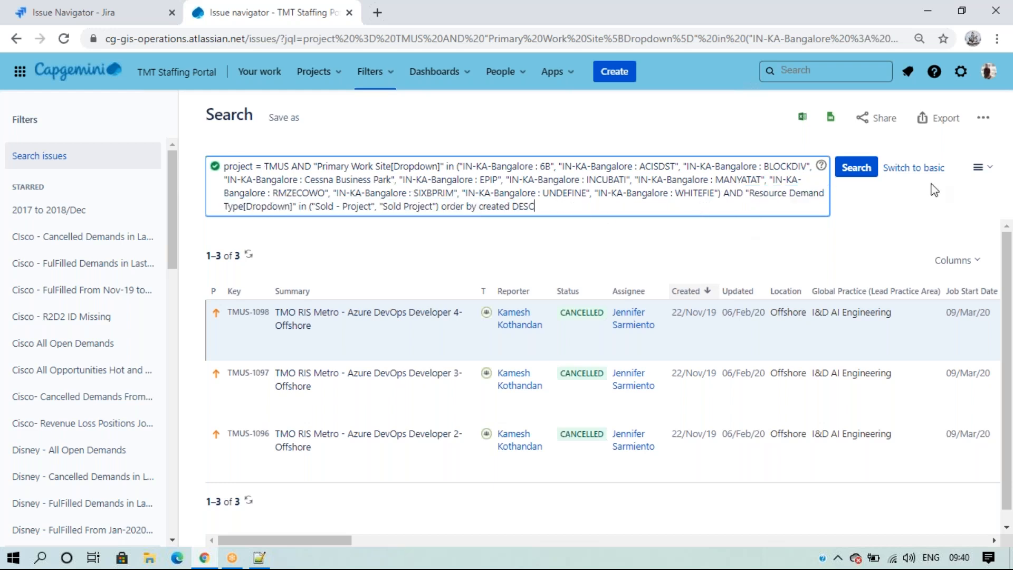
Return to basic mode, remove the Primary Work Site and Resource Demand Type criteria, and start a fresh search of all issues.
click(914, 168)
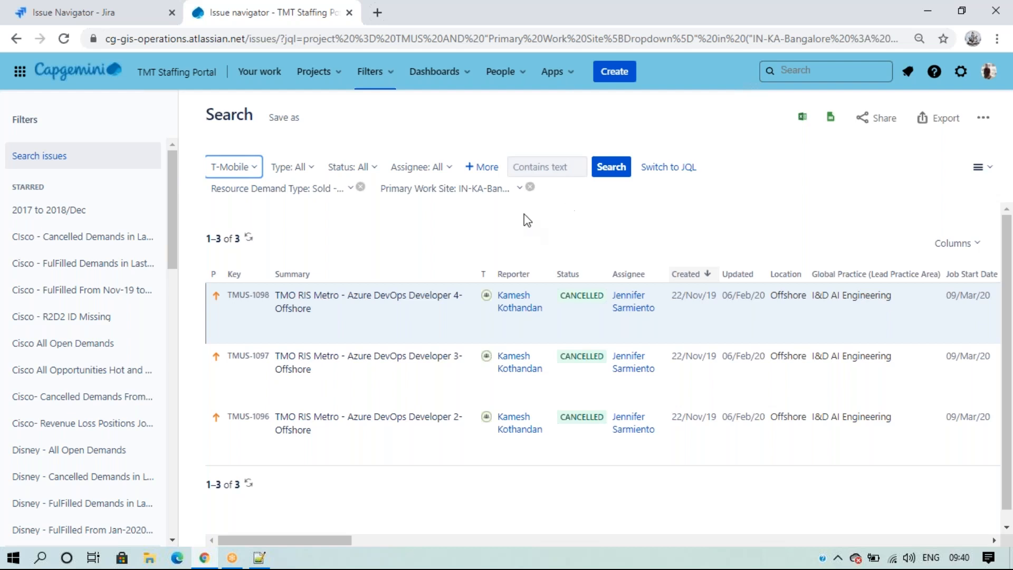
click(530, 186)
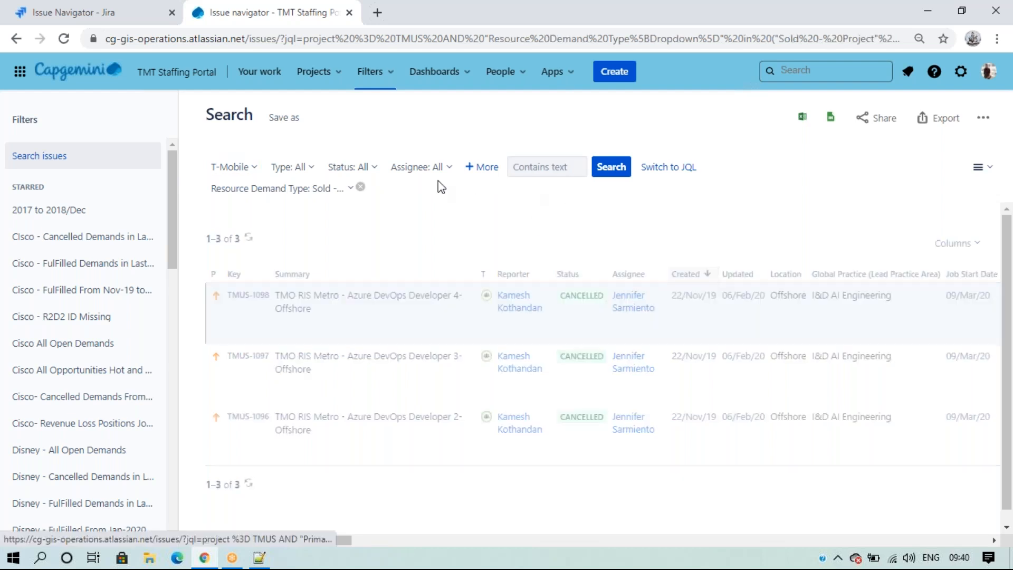
click(361, 187)
click(91, 162)
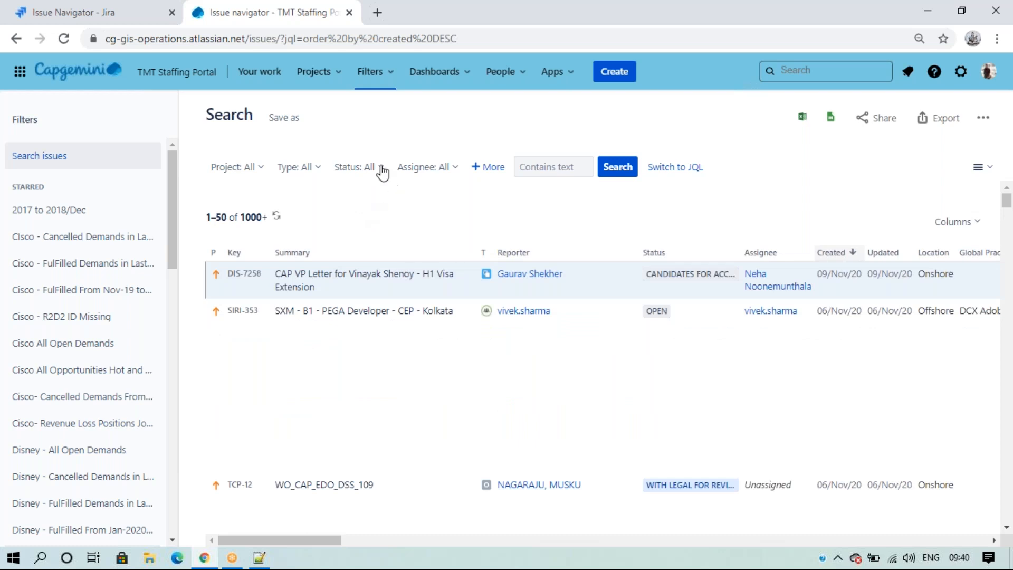
Add Created Date as an extra search criterion and show its date range options.
click(483, 167)
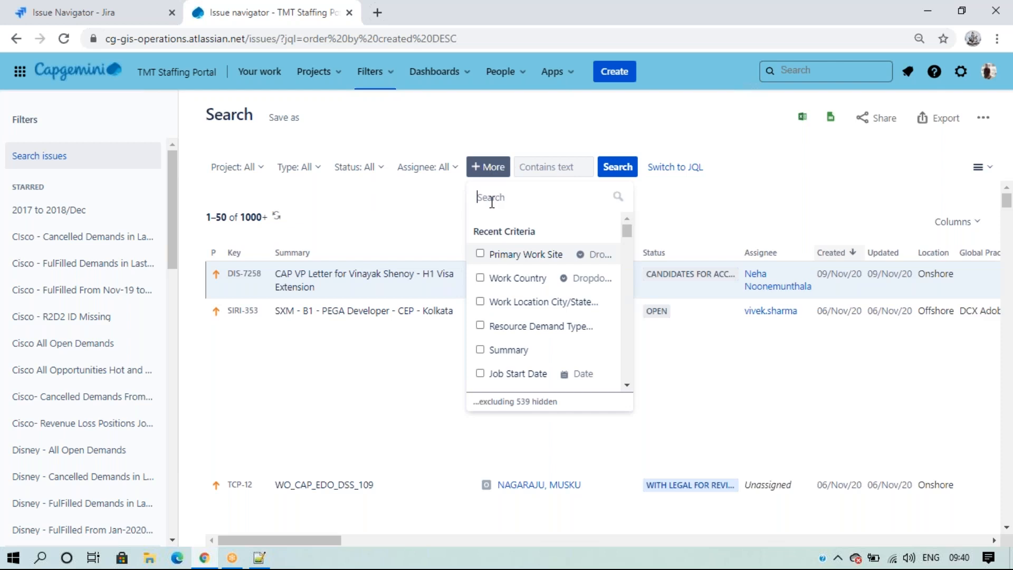
text(crea)
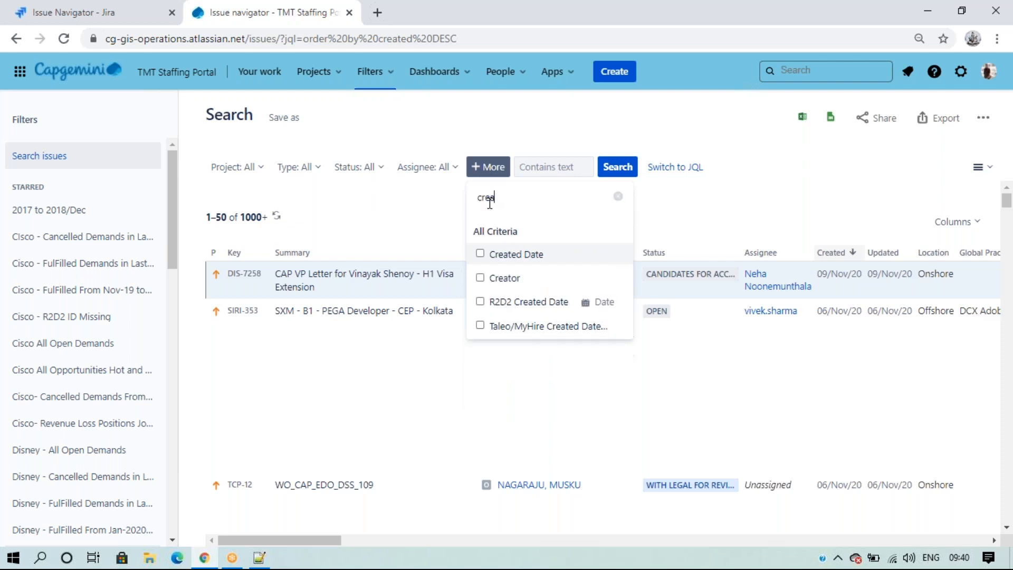
click(542, 260)
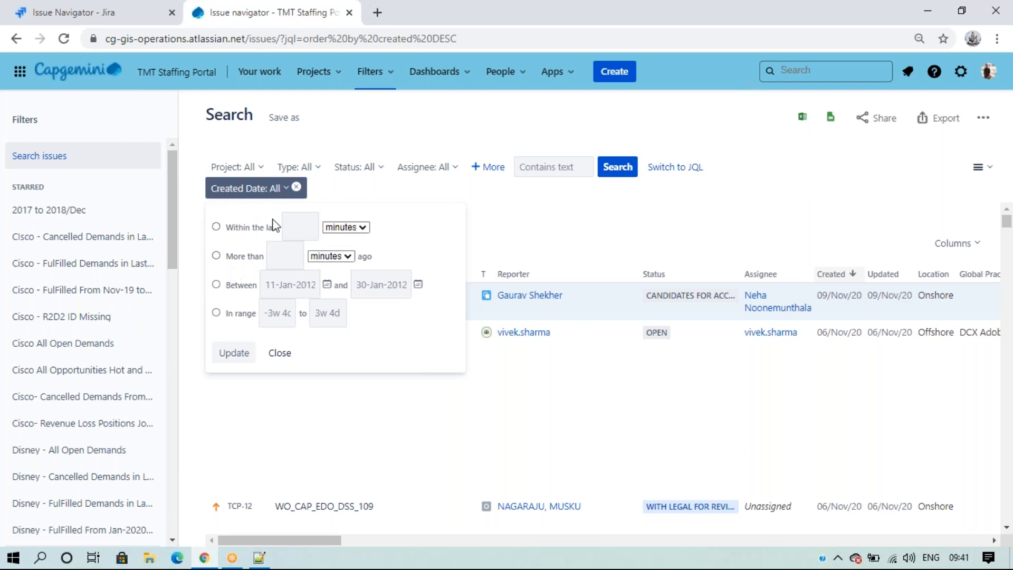
Filter the issues to those with a created date within the last 2 days.
click(297, 225)
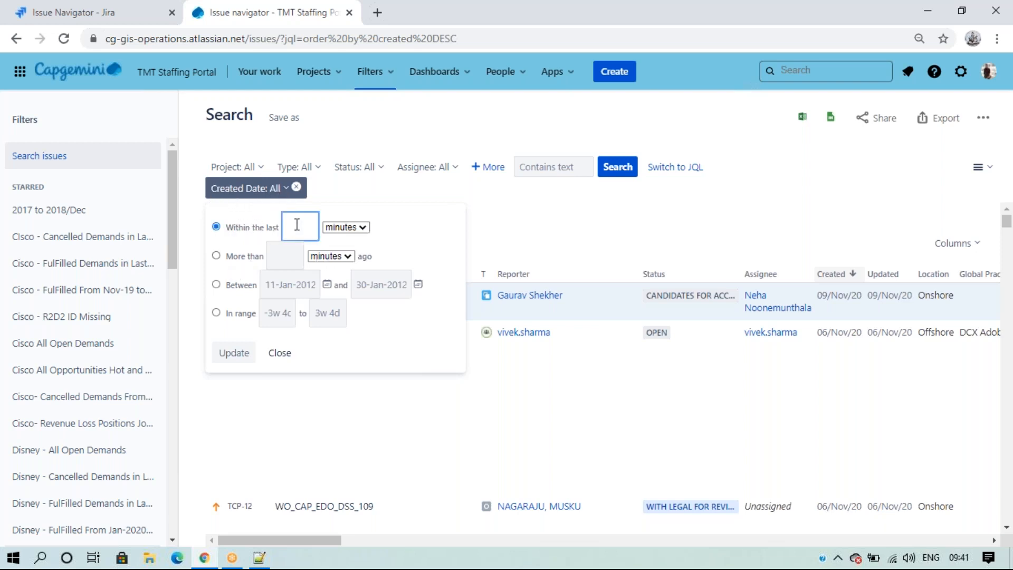
click(361, 228)
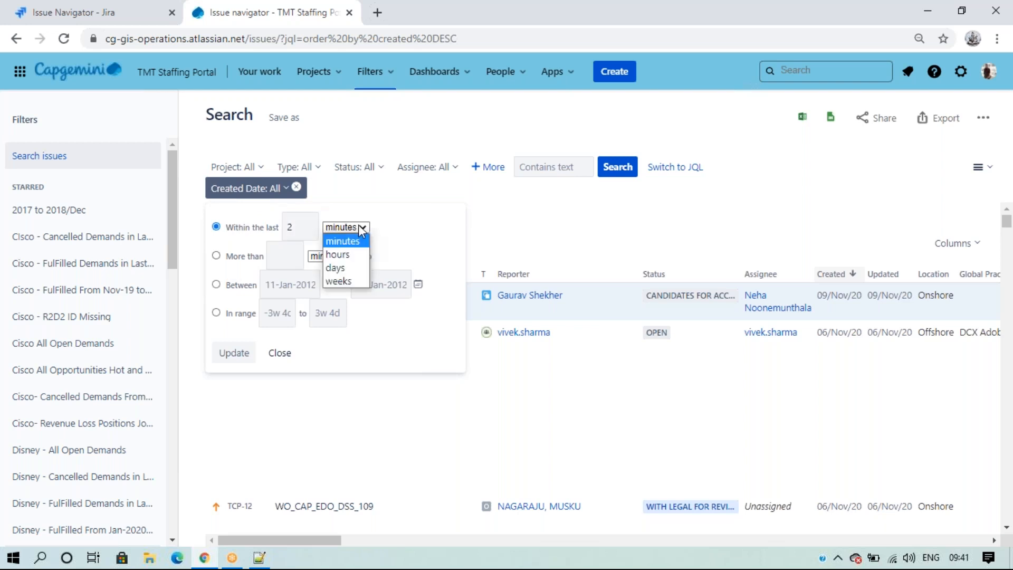
click(346, 274)
click(234, 352)
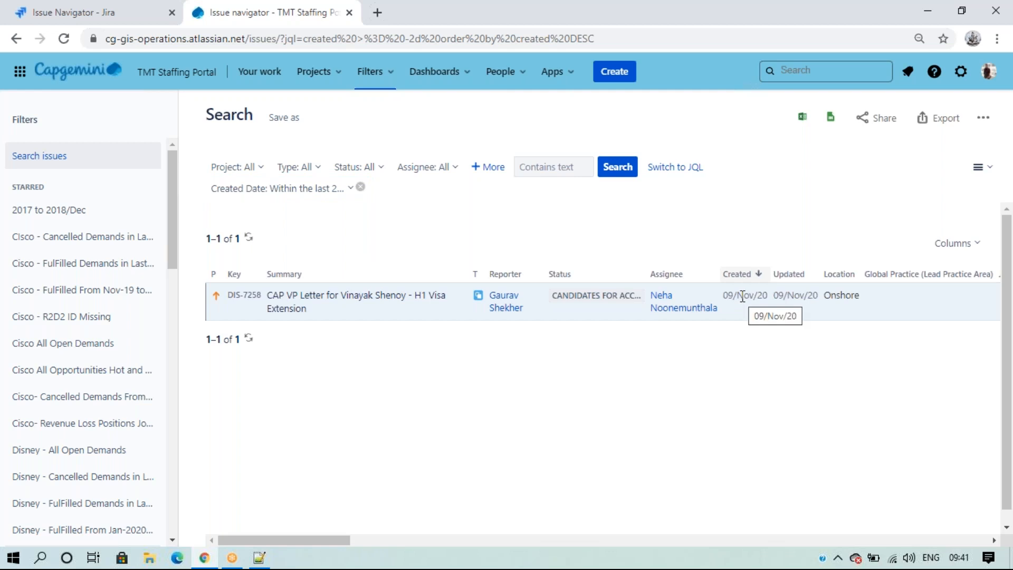
Change the Created Date filter to within the last 5 days.
click(330, 196)
double_click(303, 227)
text(5)
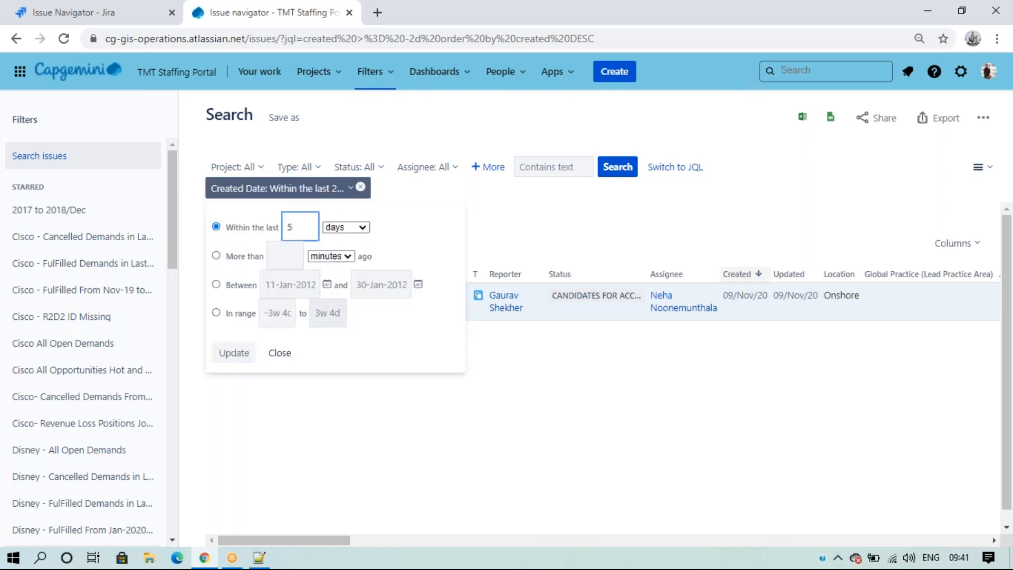
click(216, 355)
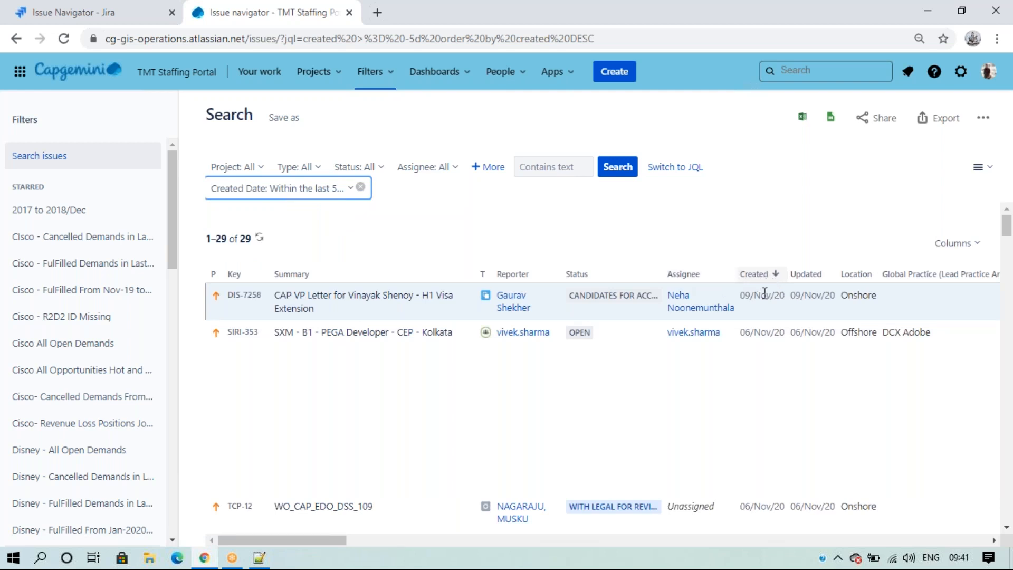
Sort the filtered issues by created date in ascending order and return them to descending order.
click(755, 274)
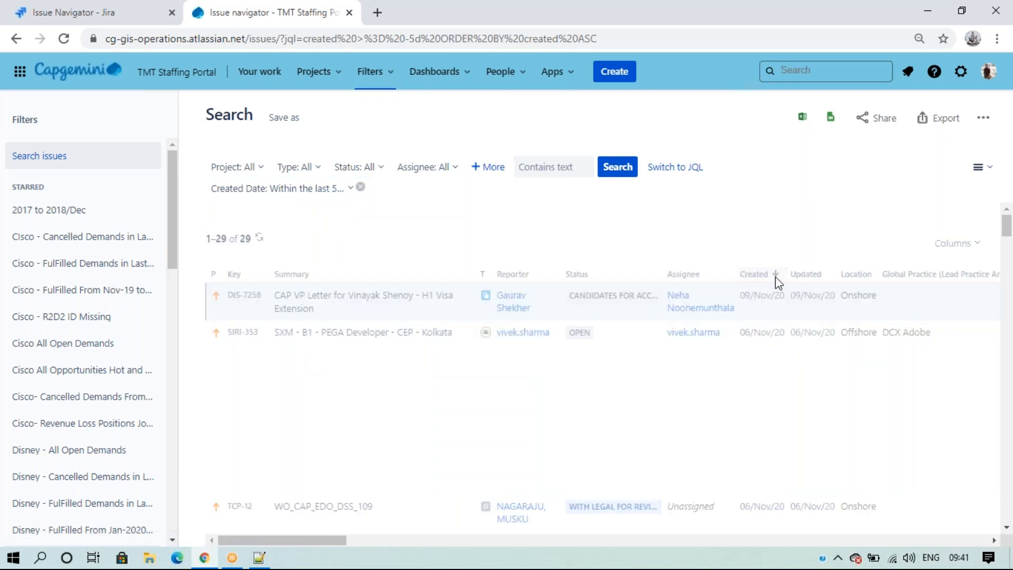
click(760, 274)
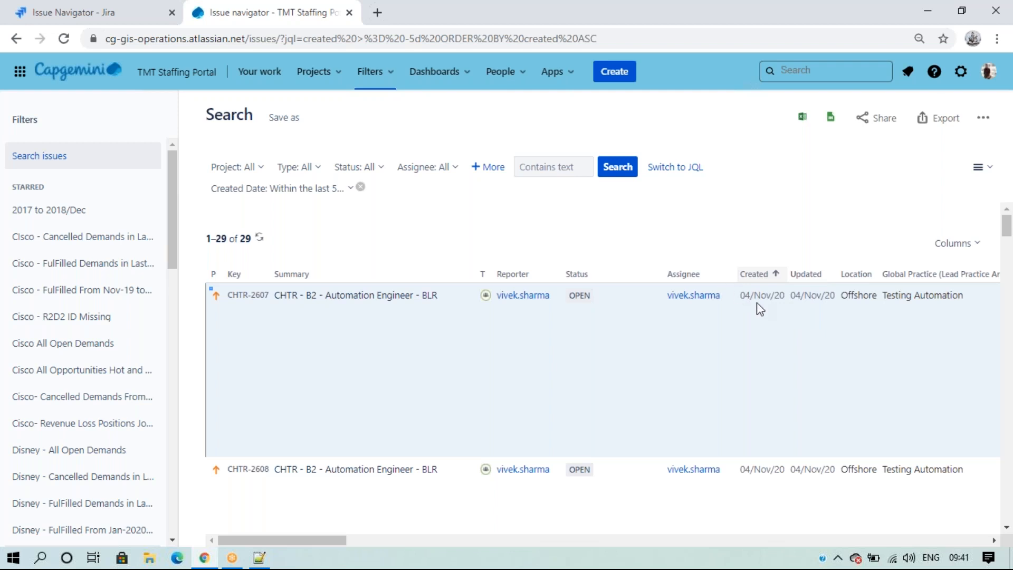
click(763, 270)
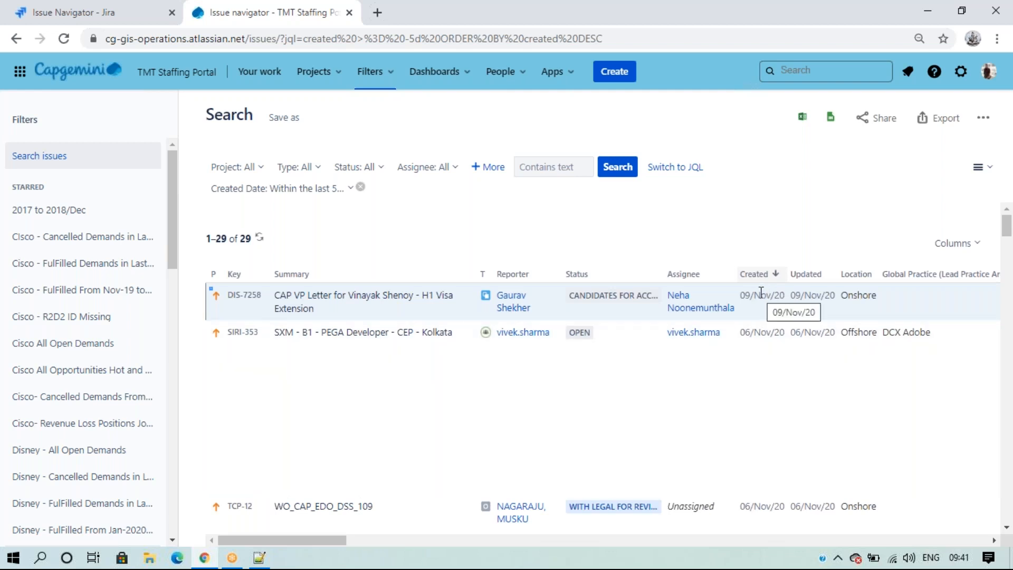
Review the created dates through the whole list of filtered issues, from the newest to the oldest.
scroll(760, 291, down, 5)
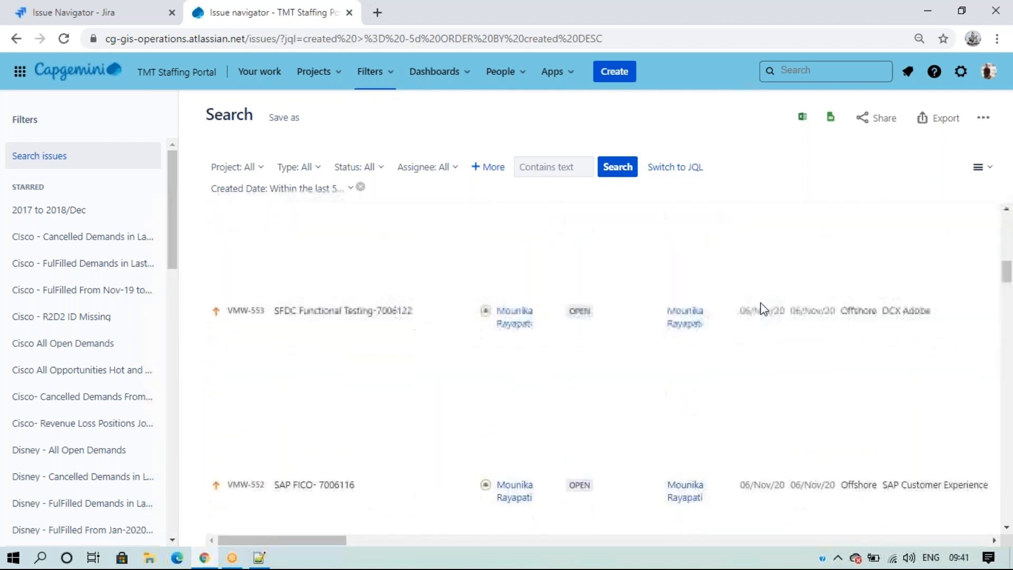
scroll(764, 309, down, 6)
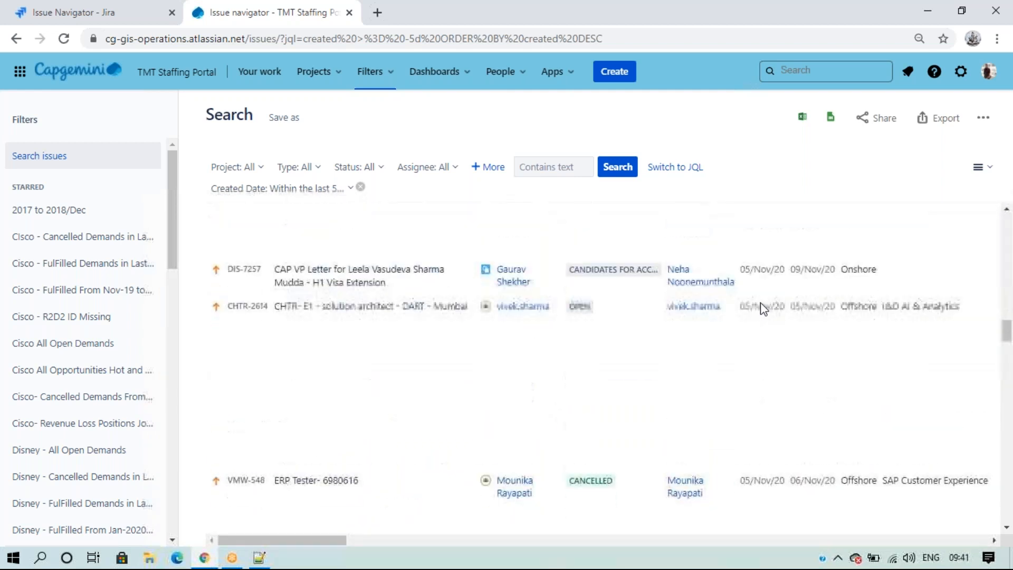
scroll(764, 309, down, 7)
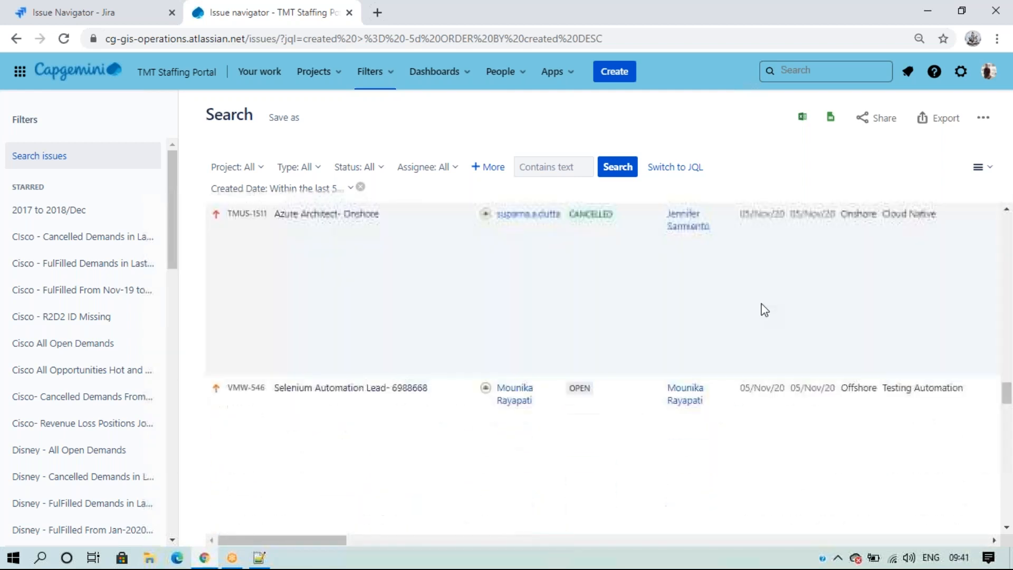
scroll(765, 354, down, 7)
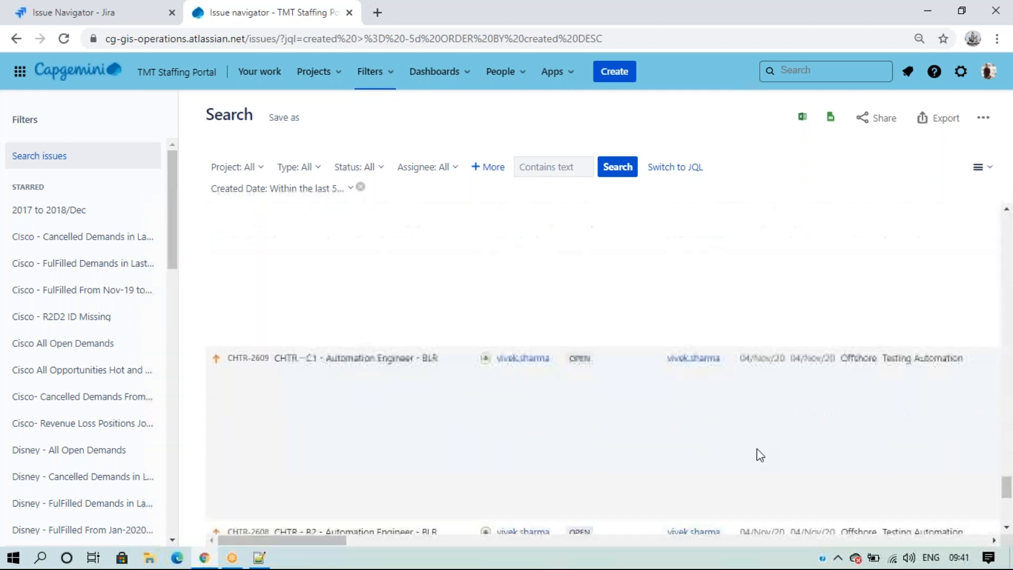
scroll(764, 386, down, 5)
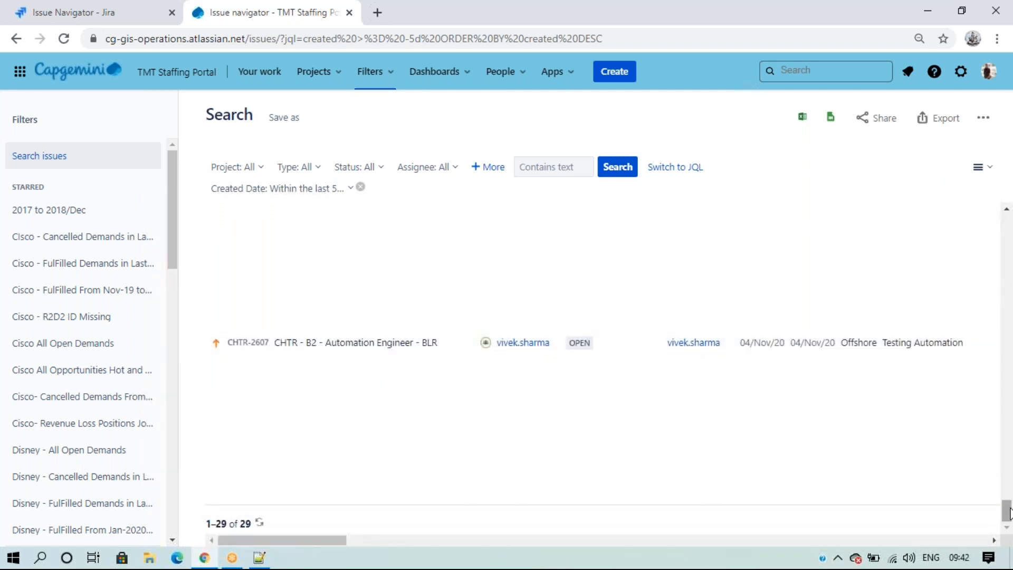
scroll(1000, 367, up, 10)
scroll(1000, 367, up, 5)
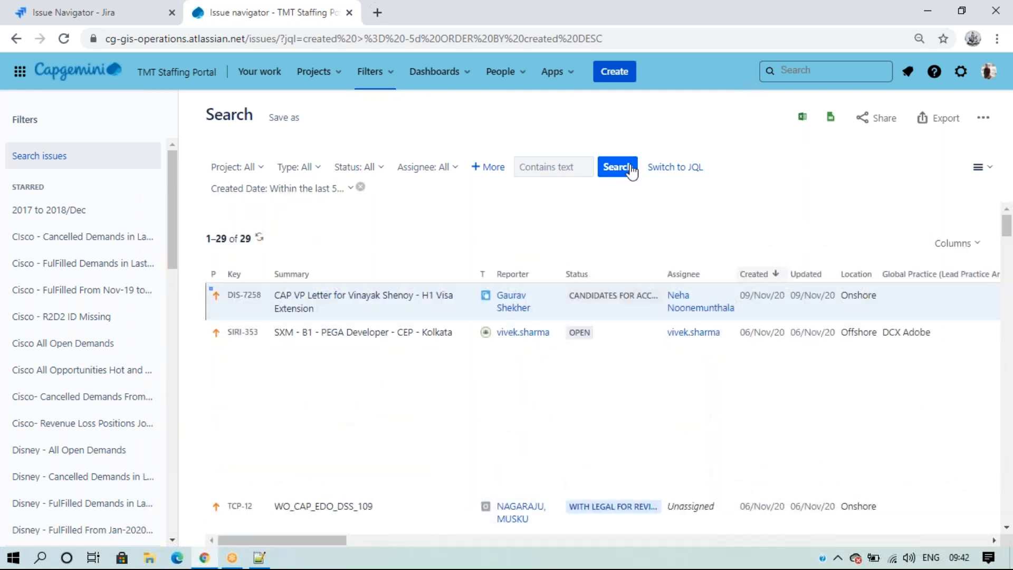
Inspect the JQL behind the created date filter, and check the available time units in the basic search.
click(679, 174)
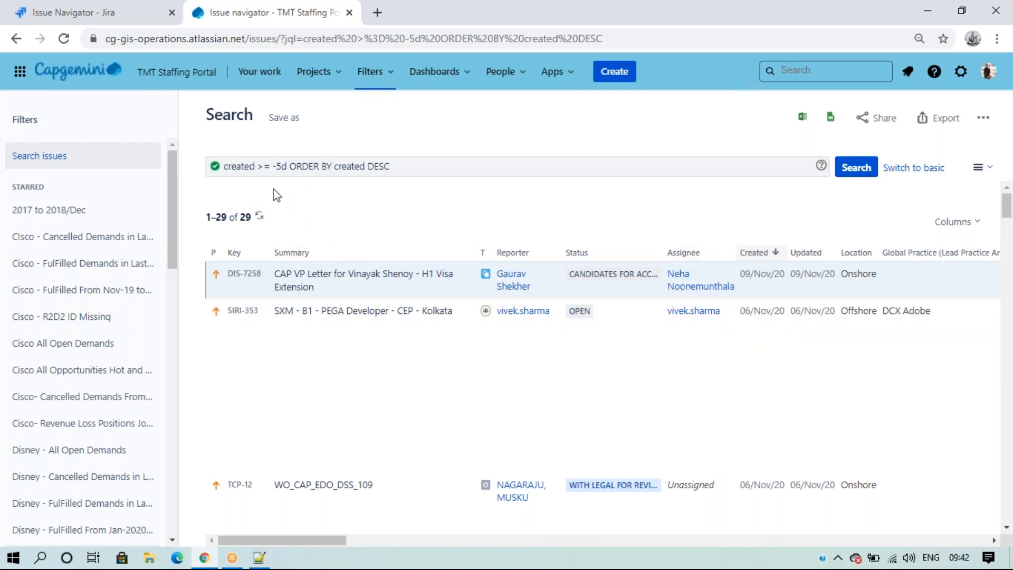
click(912, 169)
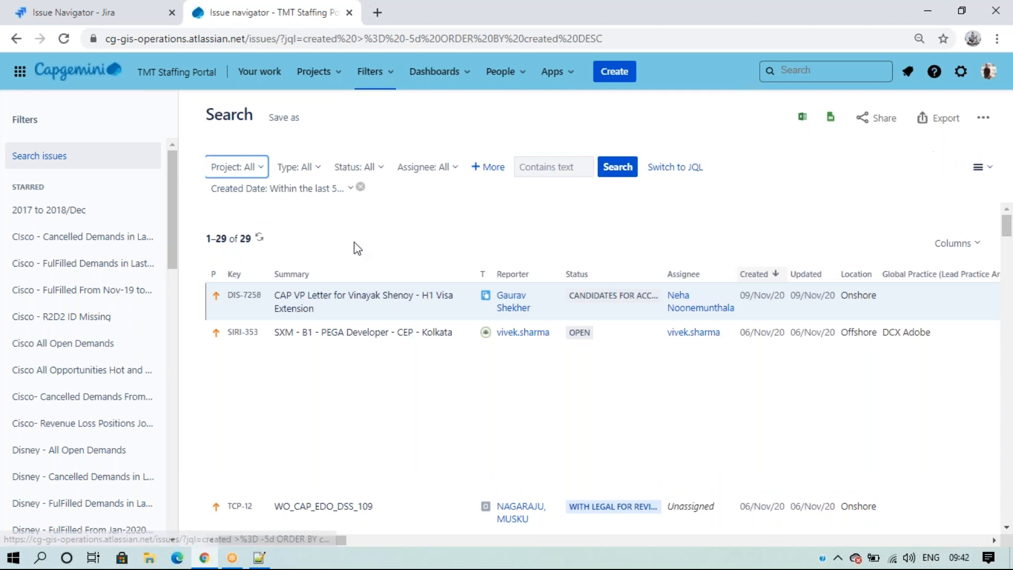
click(327, 198)
click(355, 229)
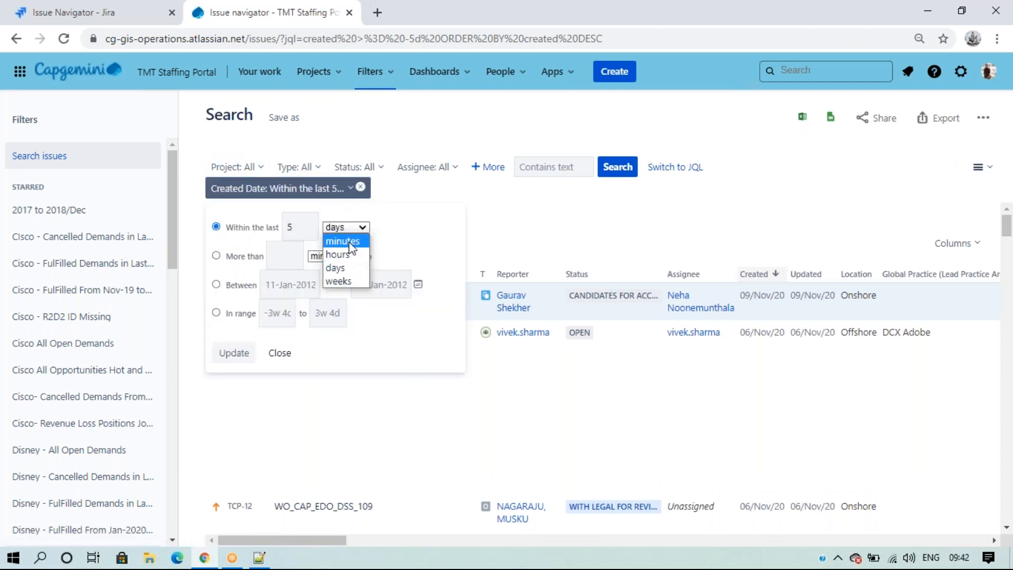
click(516, 225)
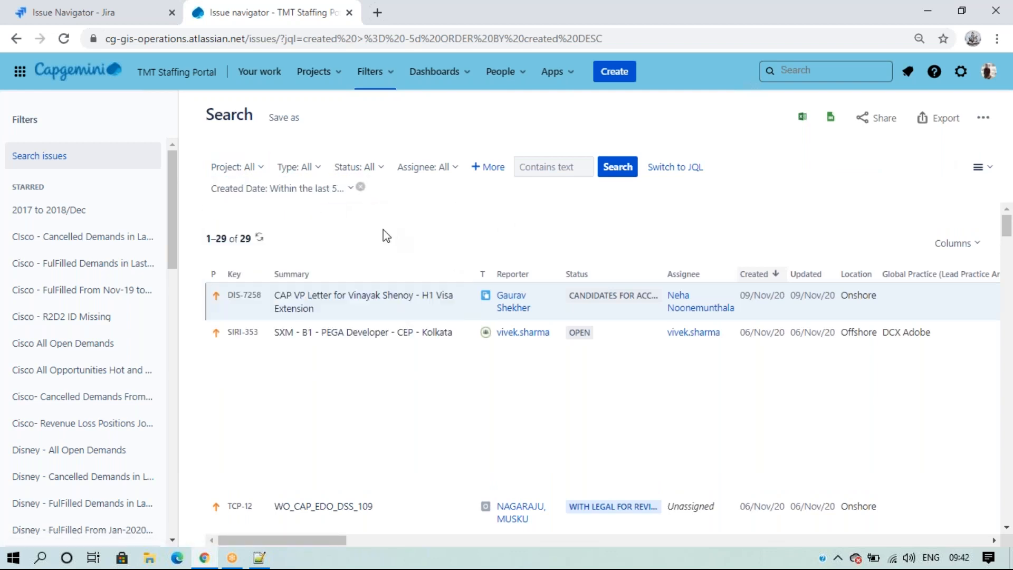
Edit the JQL query to "created >= -5w ORDER BY created DESC" and run the search.
click(675, 167)
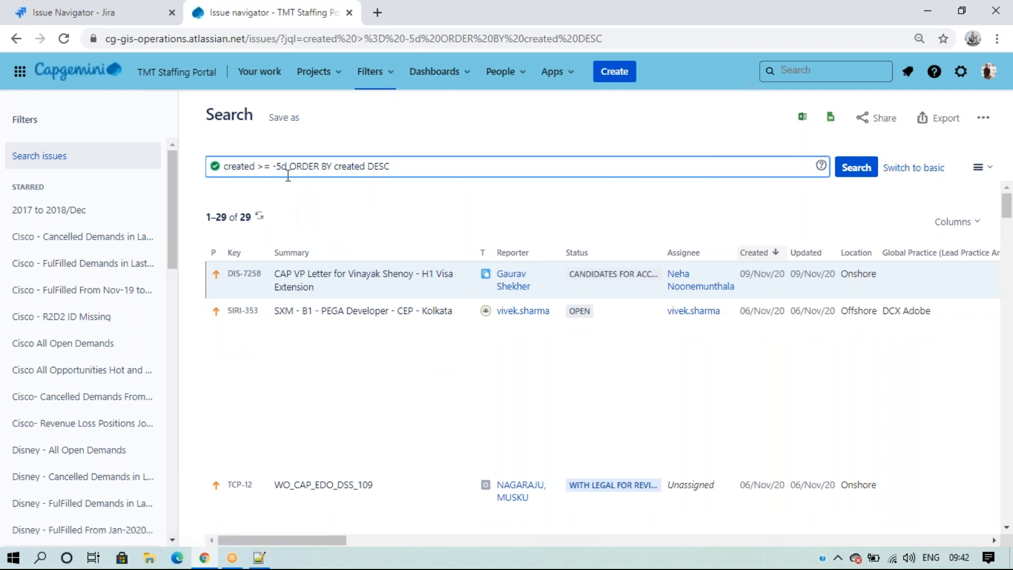
key(BackSpace)
text(w)
click(850, 167)
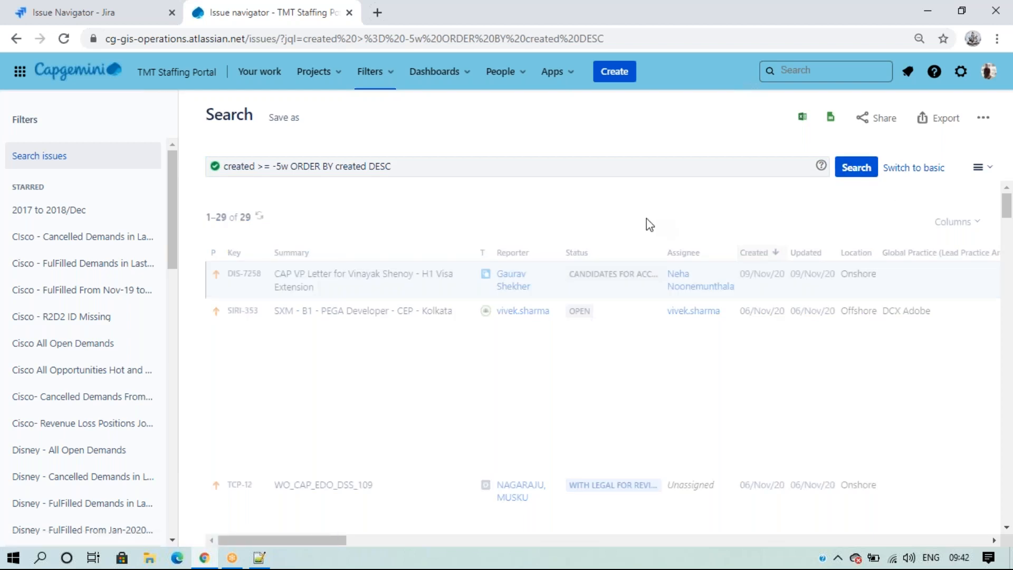
Return to the basic search and select the "More than" option in the Created Date filter.
click(885, 168)
click(320, 197)
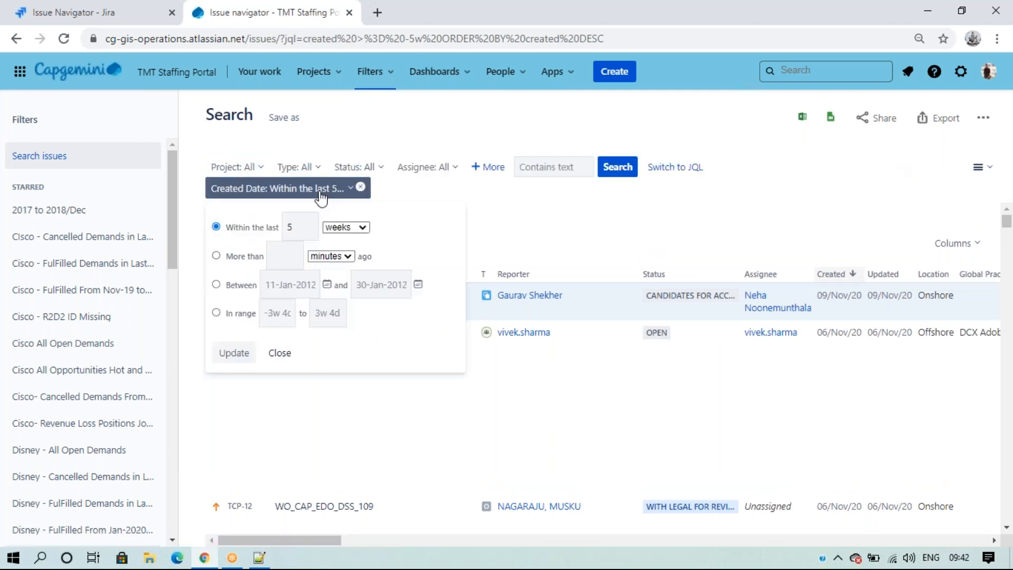
click(286, 256)
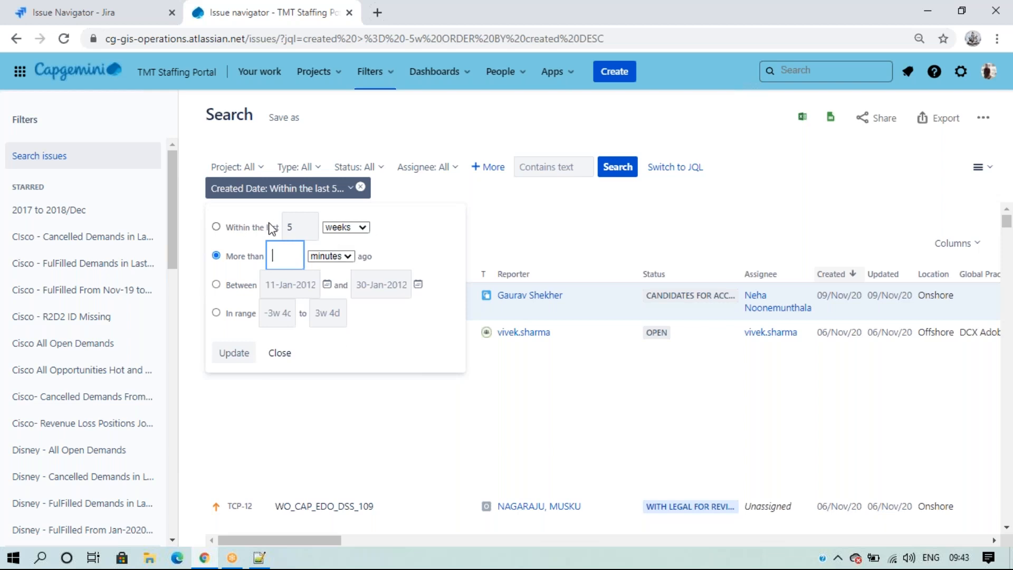
Switch to Notepad++, add the sample sequence 12345 on line 250 of the notes, and return to the browser.
click(259, 558)
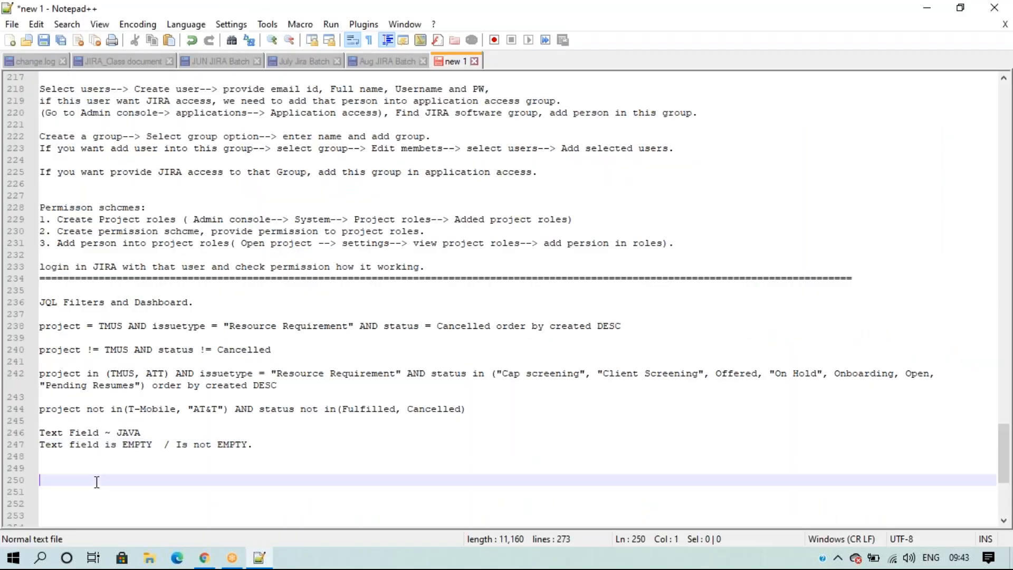
text(12345)
drag(86, 482, 39, 481)
click(113, 502)
click(204, 557)
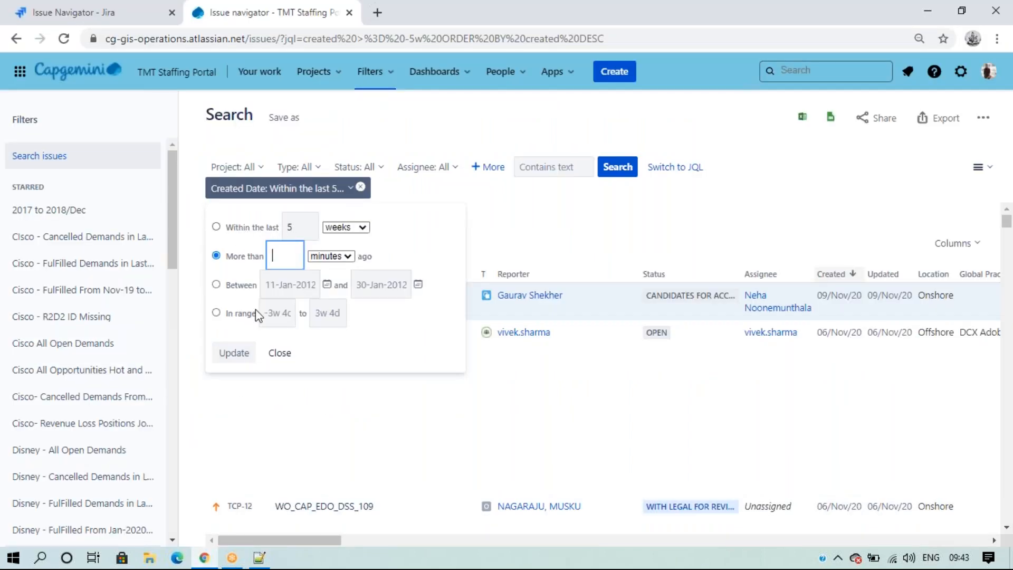
Put a long row of dots in front of 12345 on line 250 of the Notepad++ notes and highlight the dots.
click(206, 559)
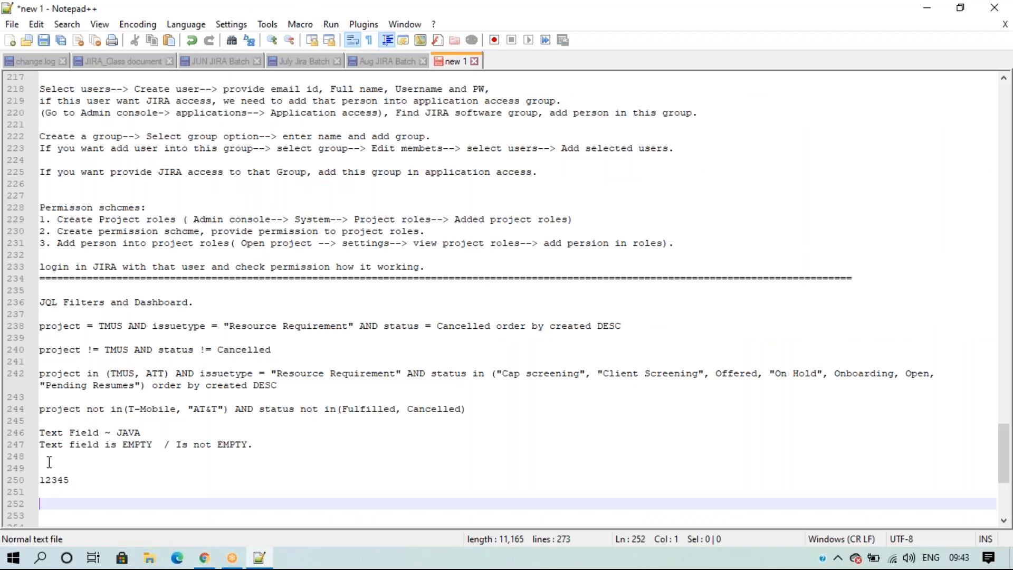
click(204, 560)
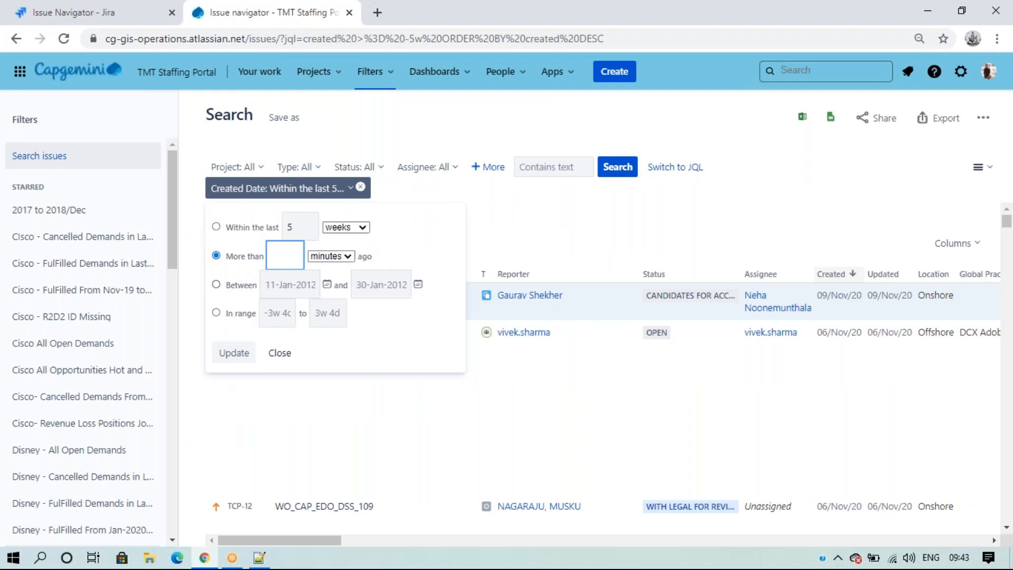
click(214, 563)
drag(70, 479, 27, 478)
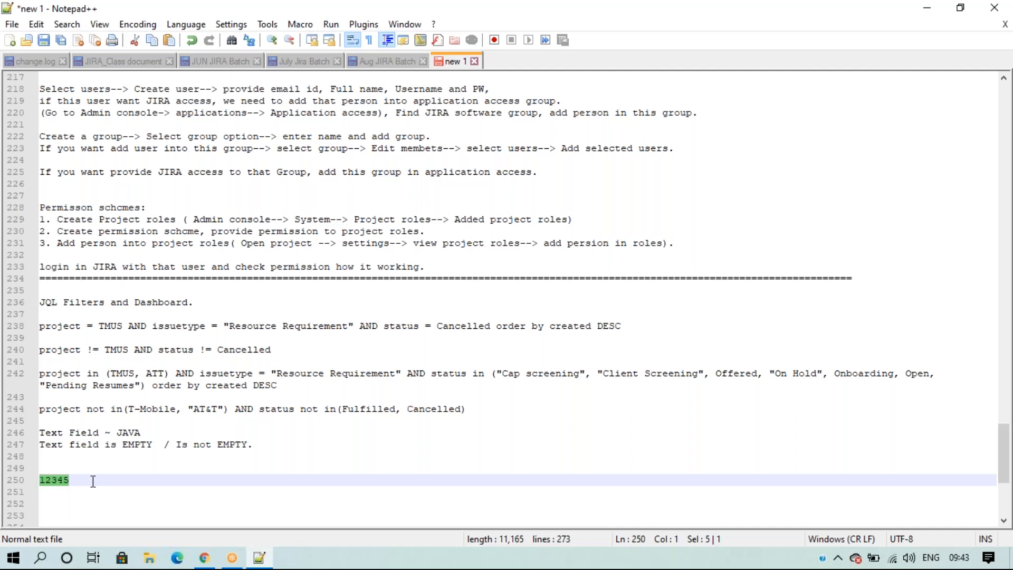
click(41, 480)
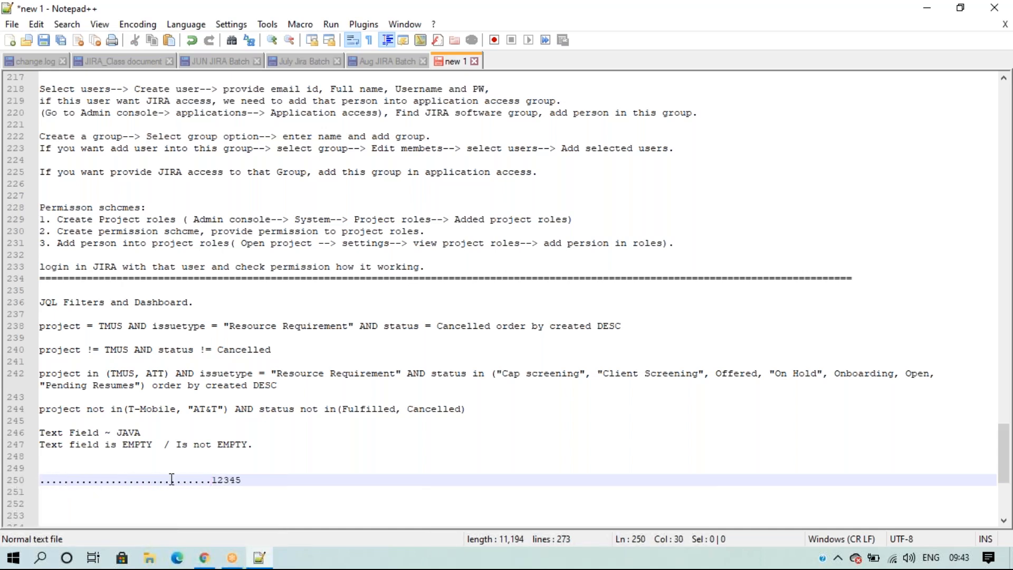
drag(214, 480, 2, 488)
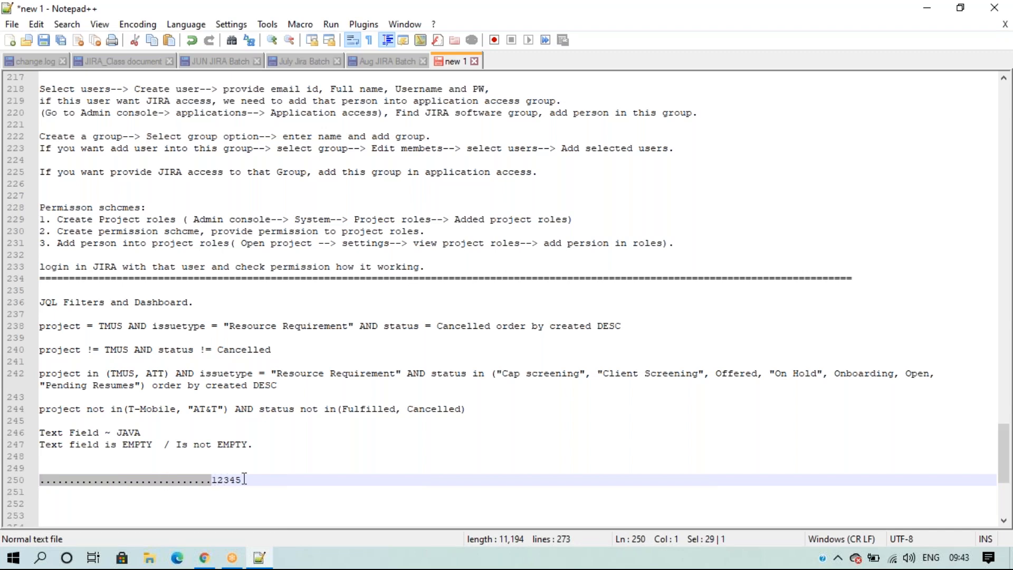
Add a matching row of dots followed by 12345 on line 249 of the notes.
click(53, 464)
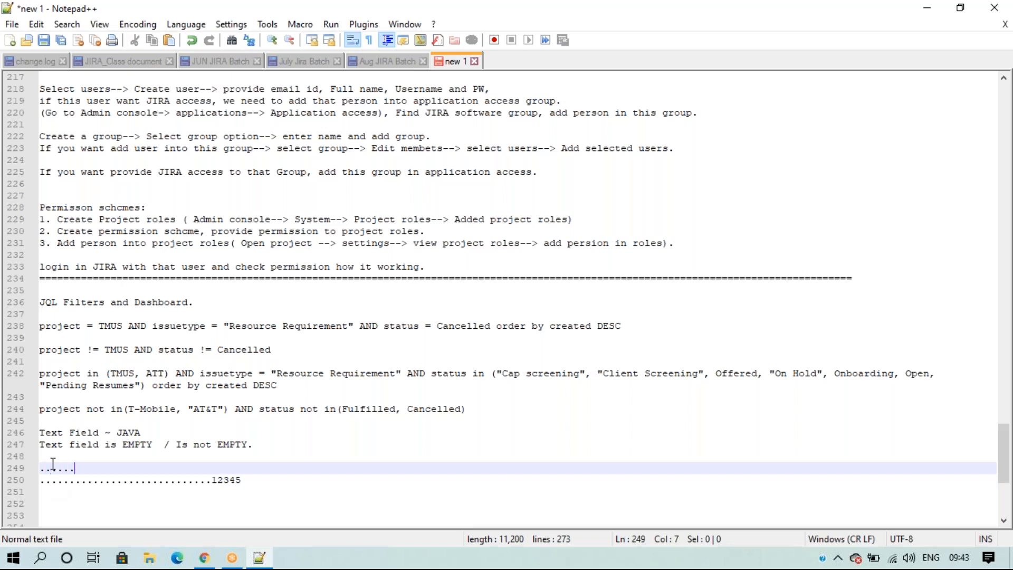
text(12345)
click(192, 503)
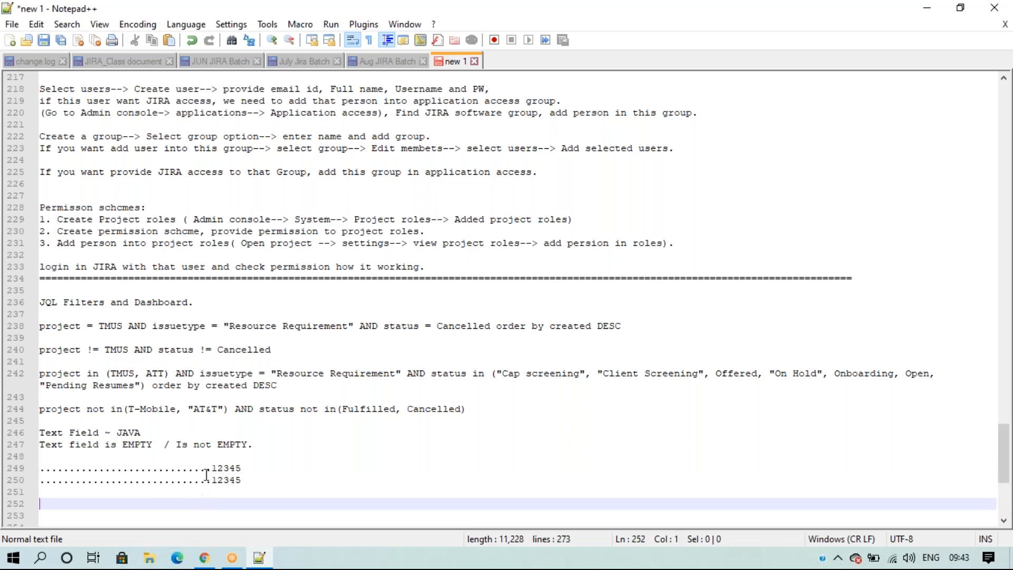
Compare the Created Date options in the browser with the notes, highlighting 12345 on line 249, and return to the browser.
click(201, 558)
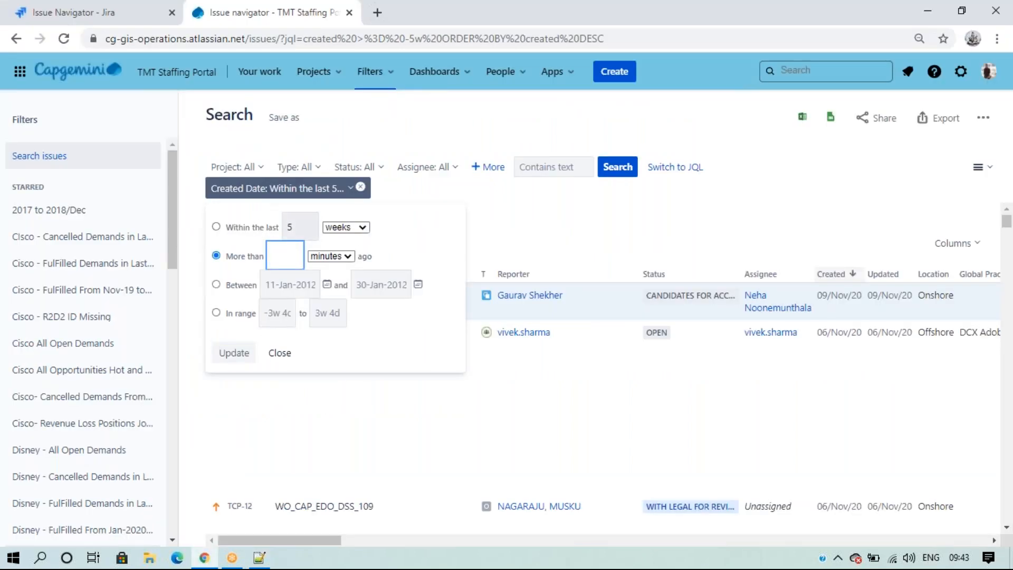
click(203, 563)
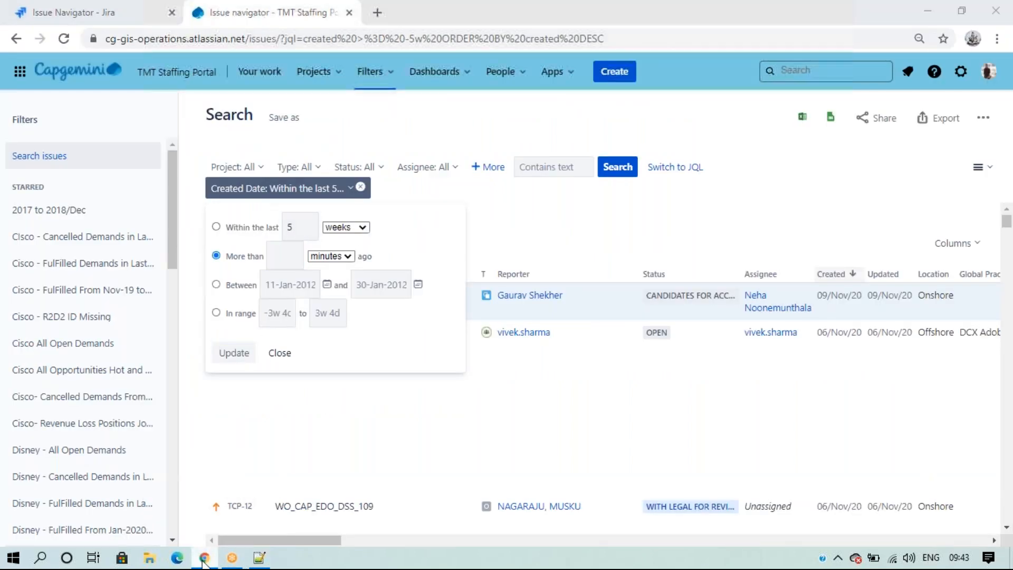
drag(214, 468, 242, 468)
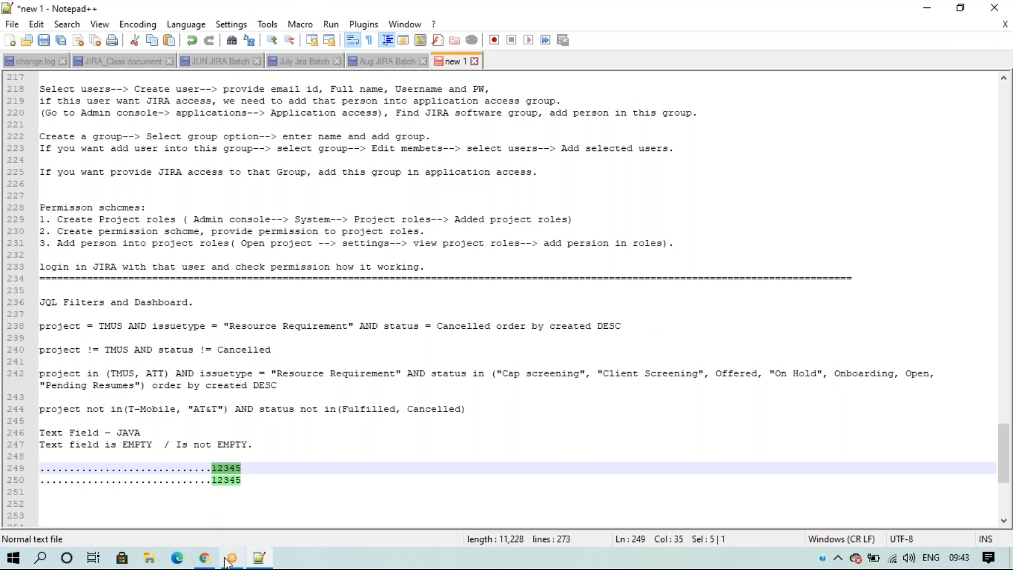
click(206, 557)
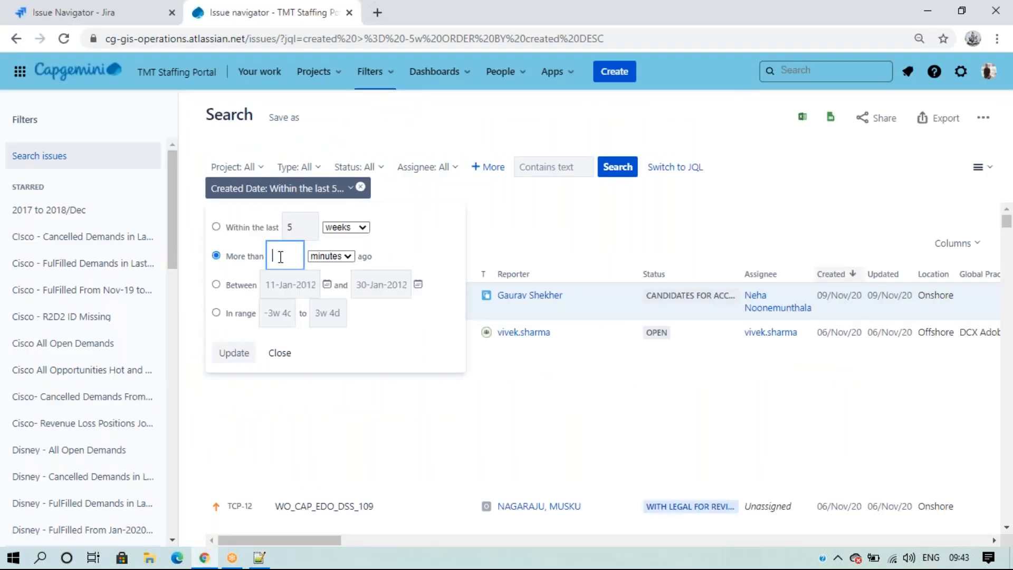
Set the More than option to 5 weeks ago, highlight the dots on line 250 of the Notepad++ notes for comparison, and return to the browser.
click(331, 256)
click(320, 310)
click(259, 557)
drag(241, 481, 40, 481)
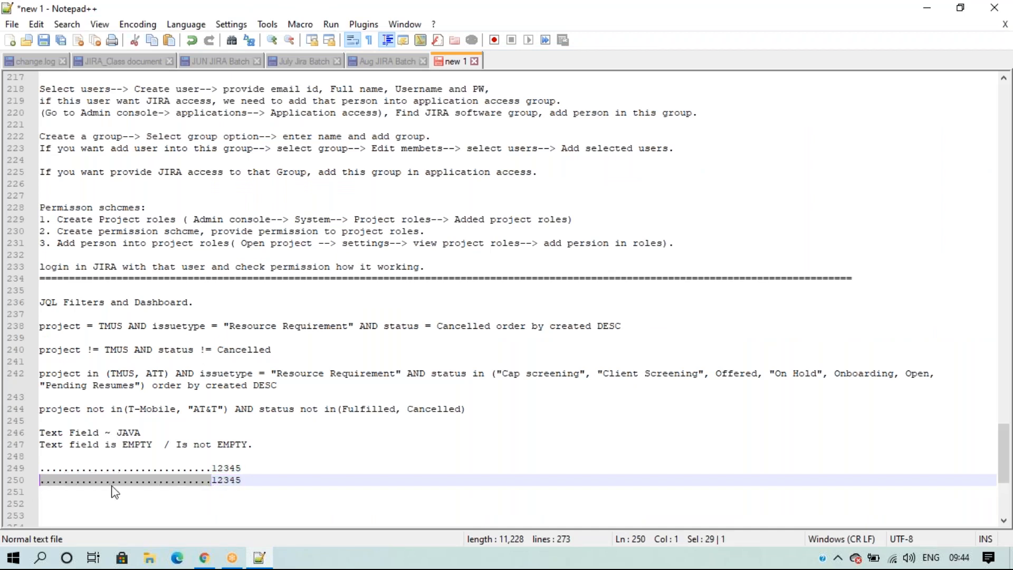
click(204, 558)
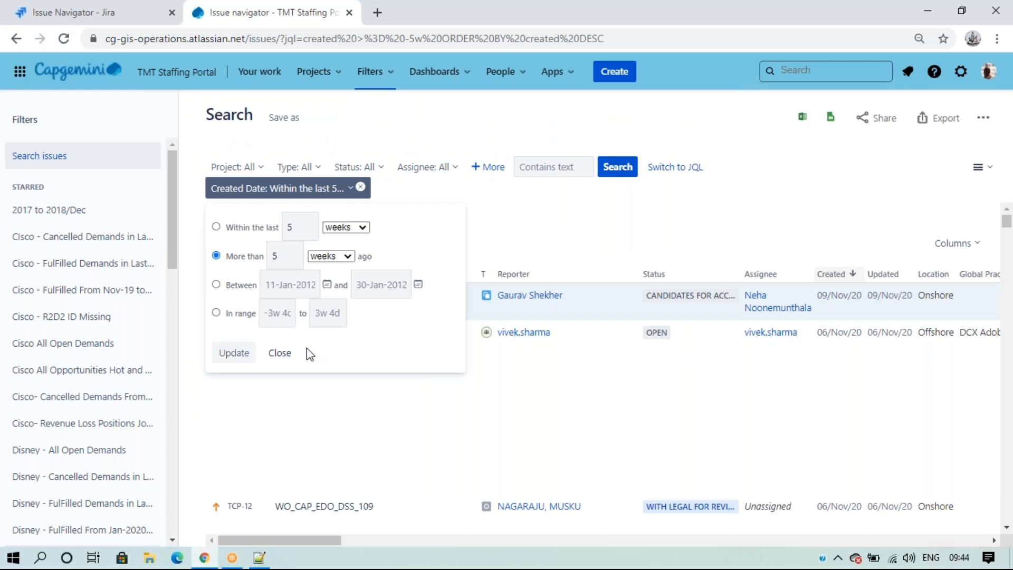
Clear the numbers in the Within the last and More than options, and remove the Created Date criterion from the search.
click(301, 256)
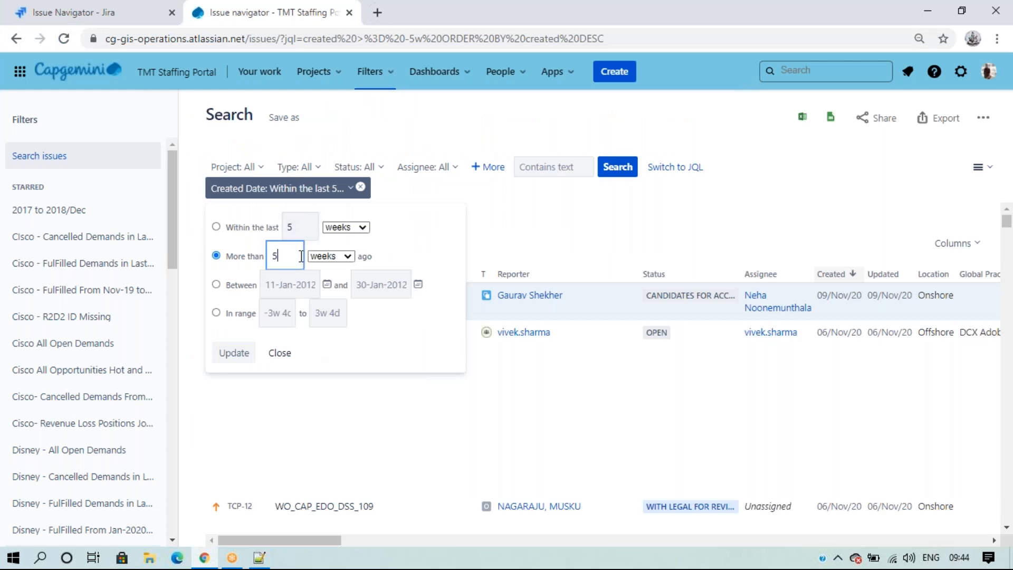
key(BackSpace)
click(308, 227)
key(BackSpace)
click(515, 221)
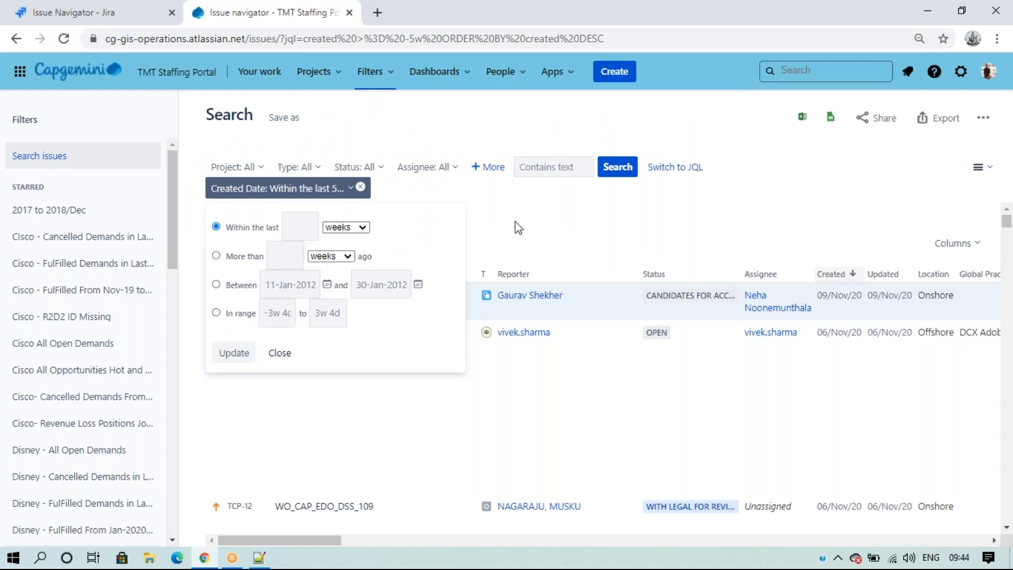
click(290, 189)
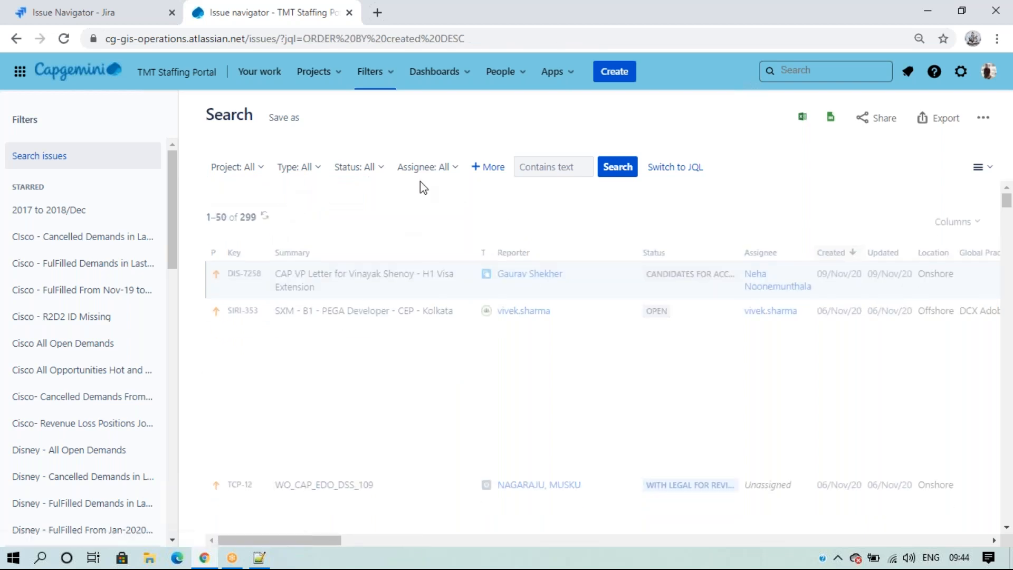
Add the Created Date criterion again and filter for issues created between 1/Oct/20 and 31/Oct/20.
click(488, 168)
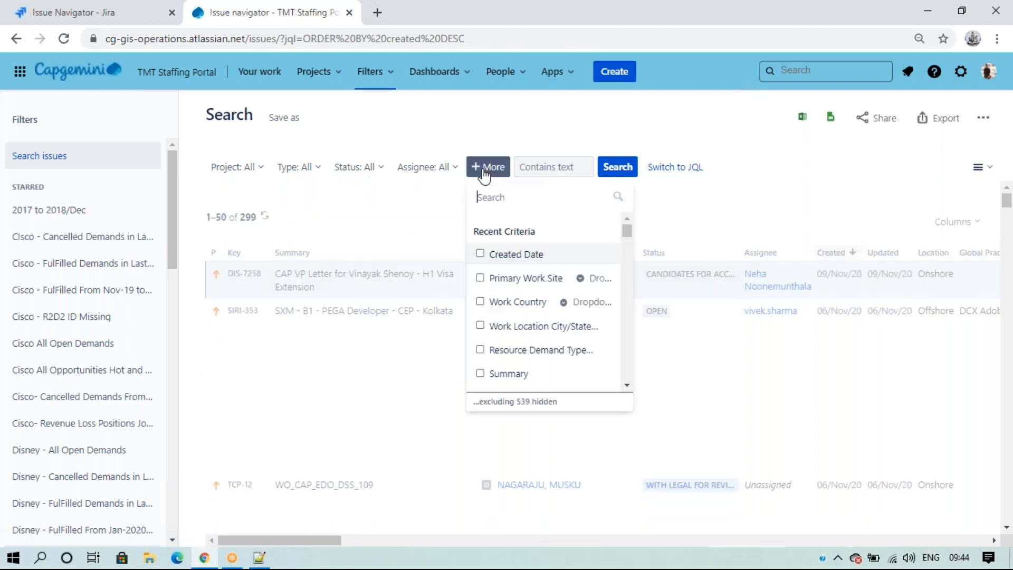
click(511, 256)
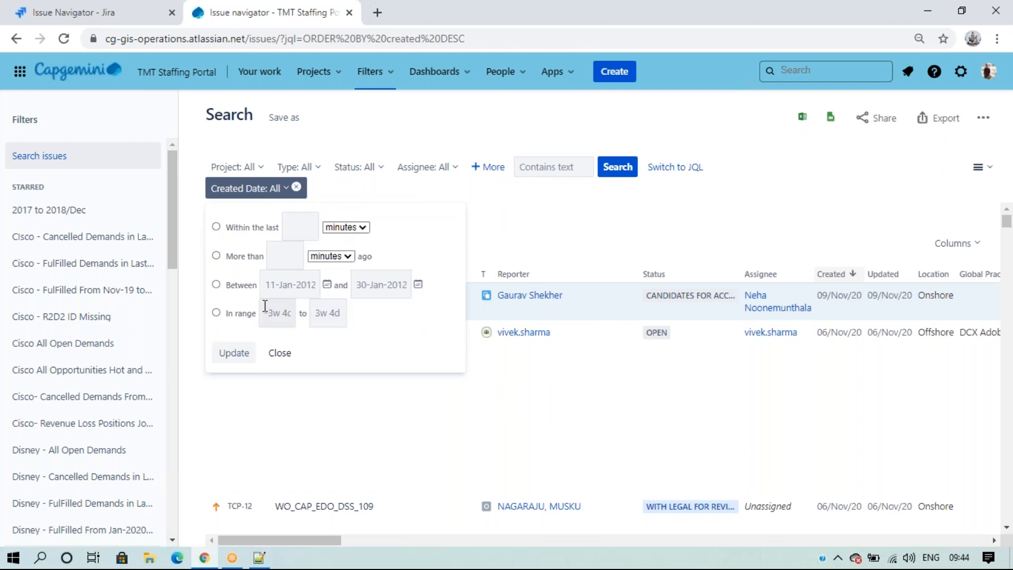
click(327, 285)
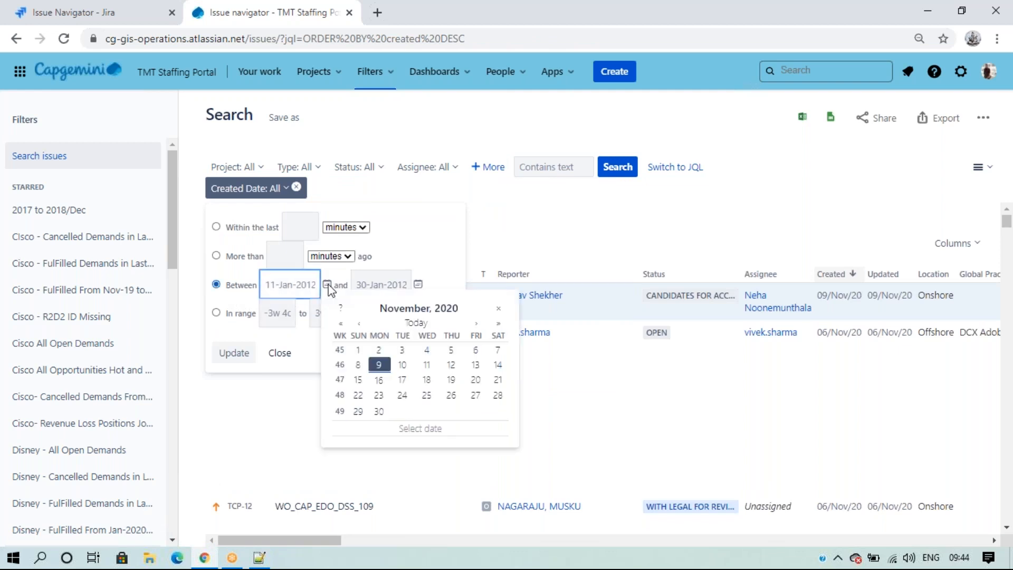
click(358, 322)
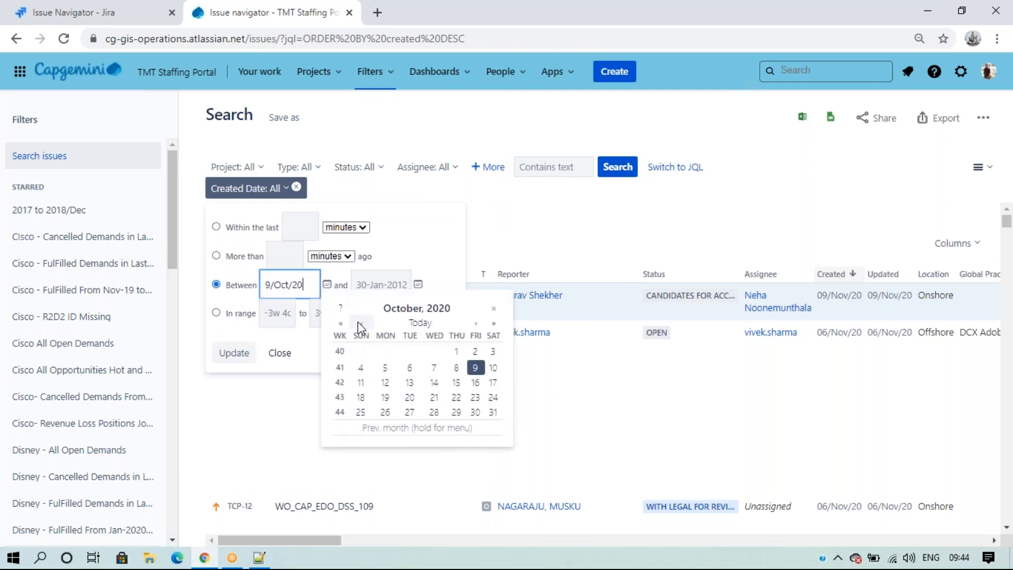
click(456, 352)
click(418, 285)
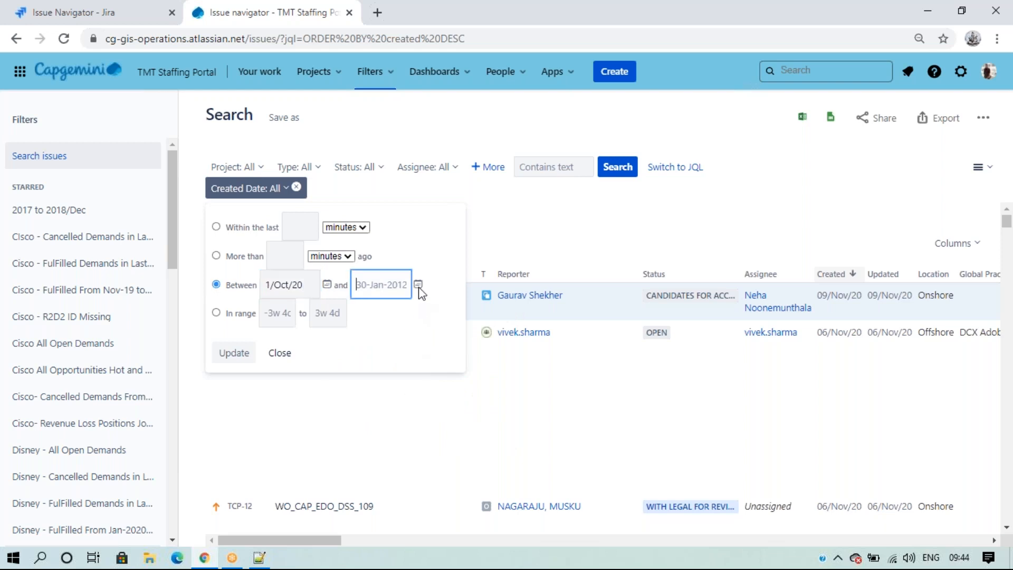
click(450, 322)
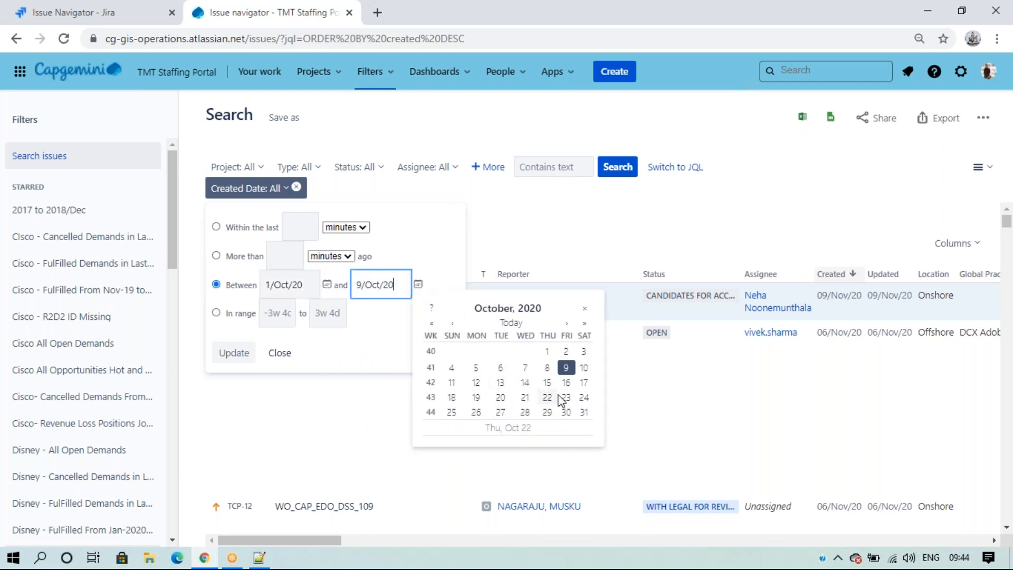
click(589, 411)
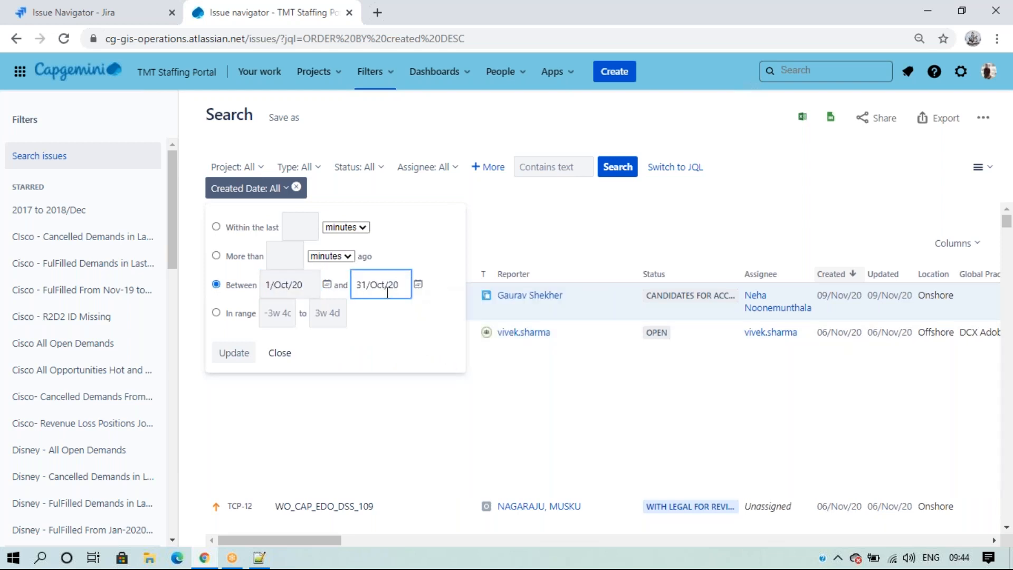
click(235, 353)
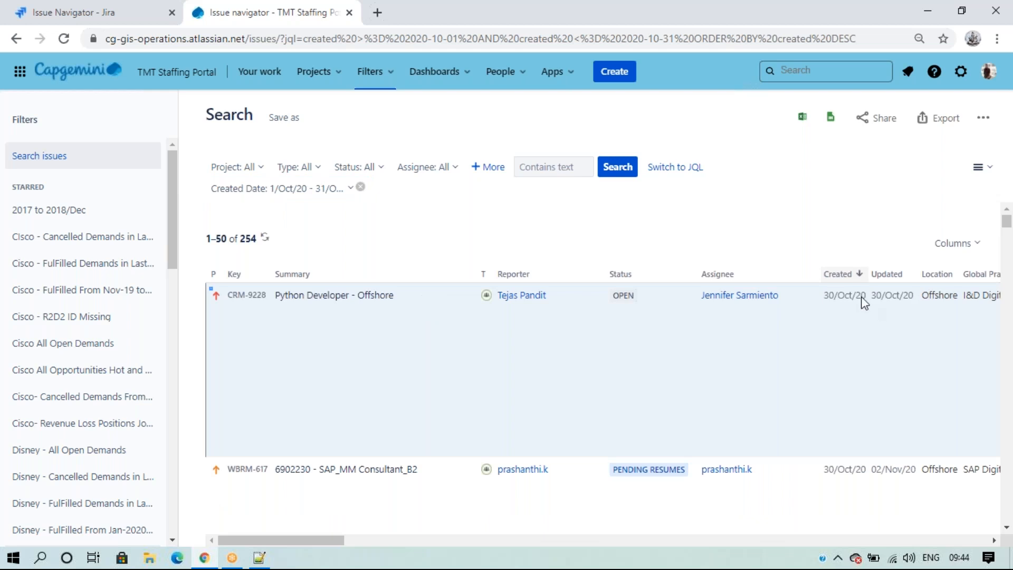
Check the date limits of the results by sorting the Created column ascending and back to descending.
scroll(838, 399, down, 8)
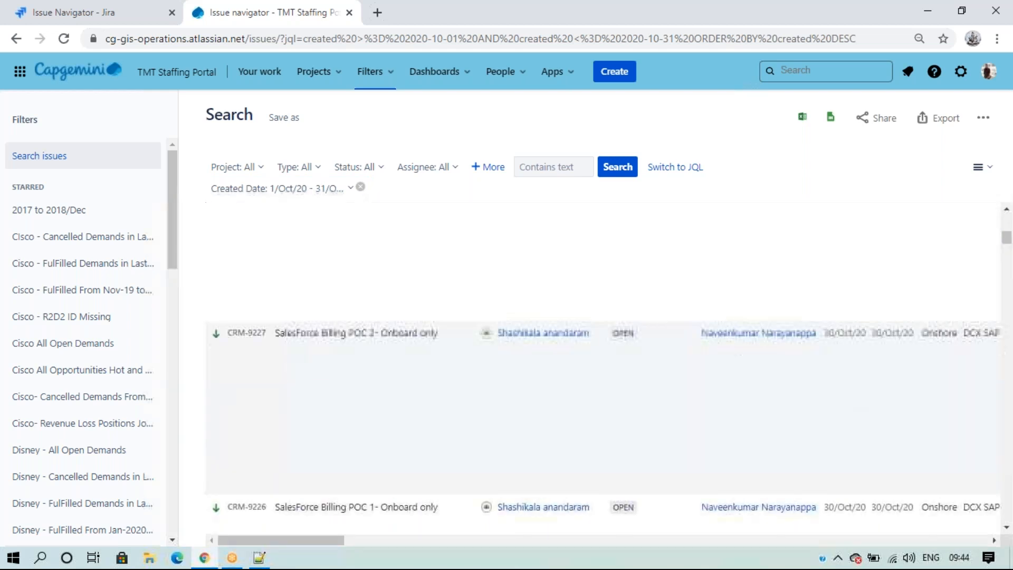
scroll(853, 420, up, 8)
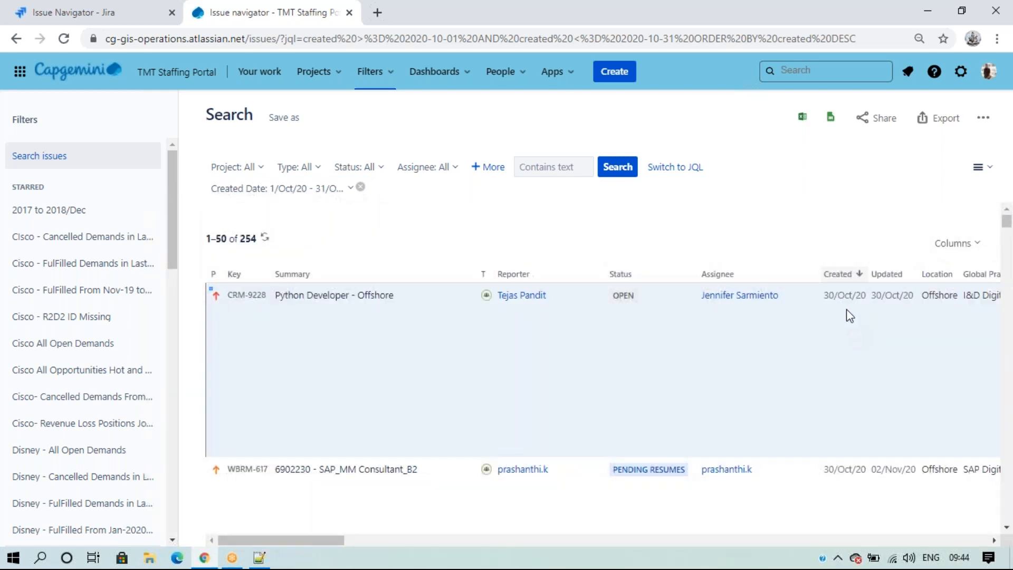
click(841, 275)
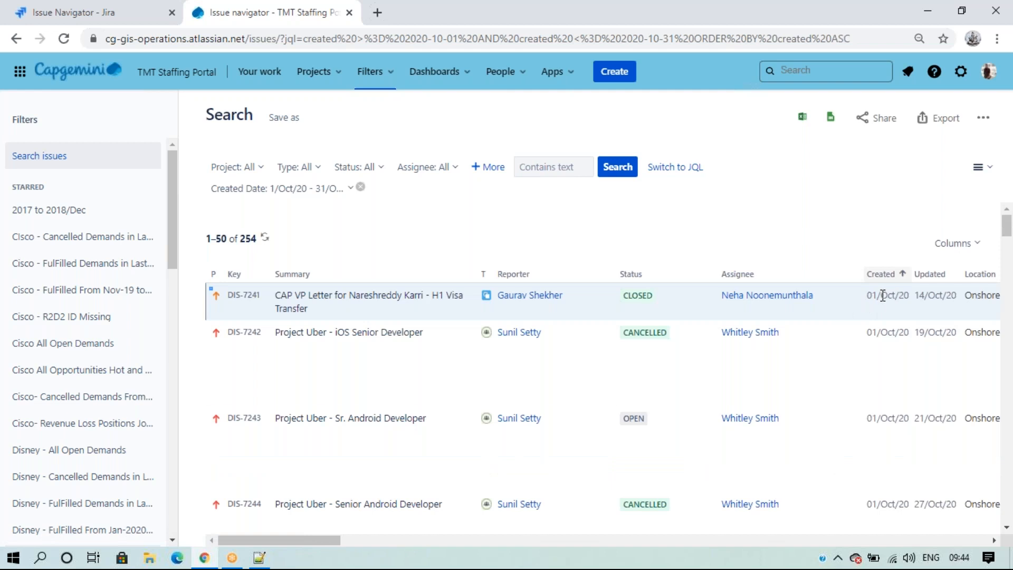
click(886, 275)
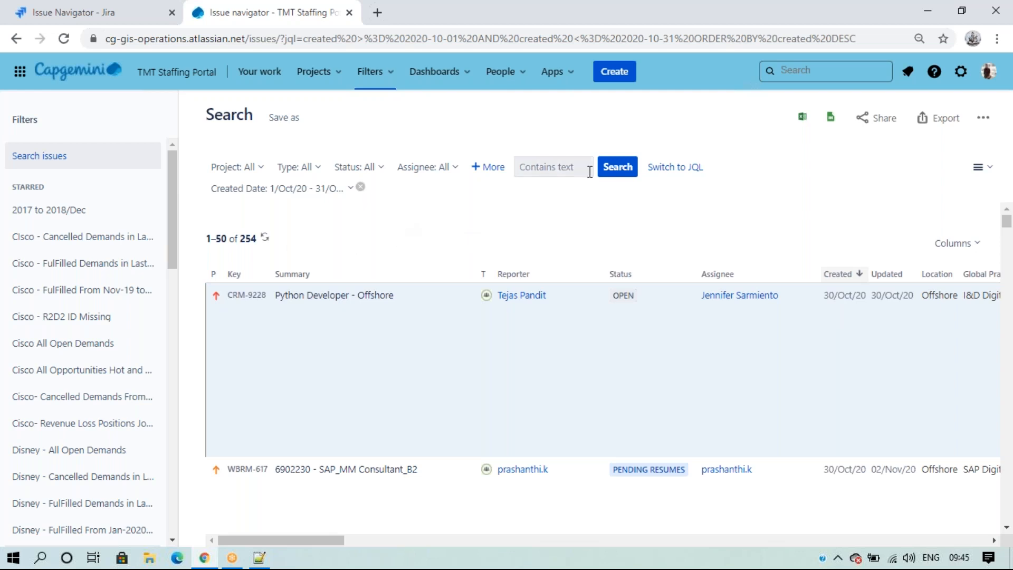
Switch the search to JQL and highlight the start date 2020-10-01 and the end date 2020-10-31 in the query.
click(676, 168)
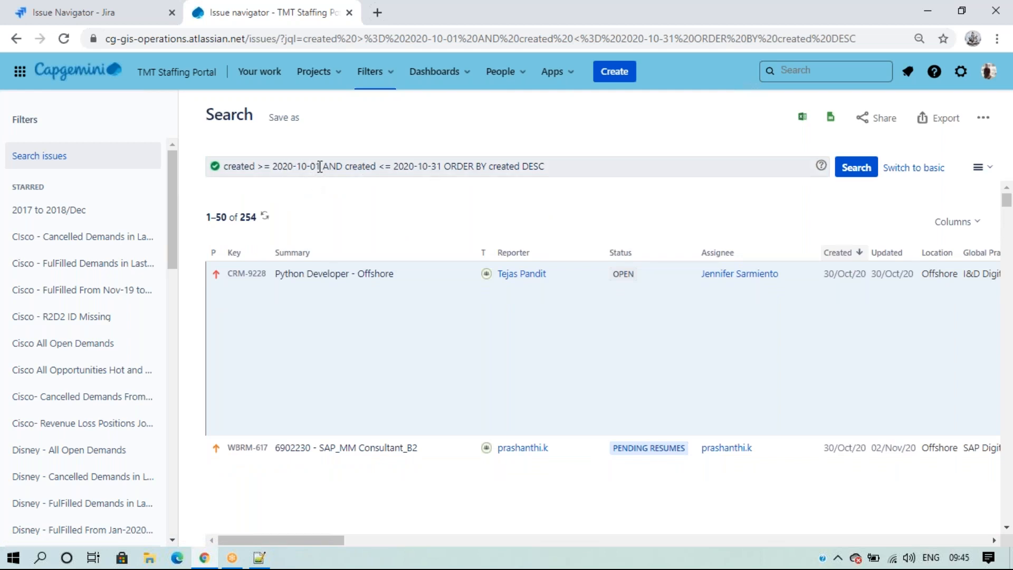
drag(323, 167, 272, 167)
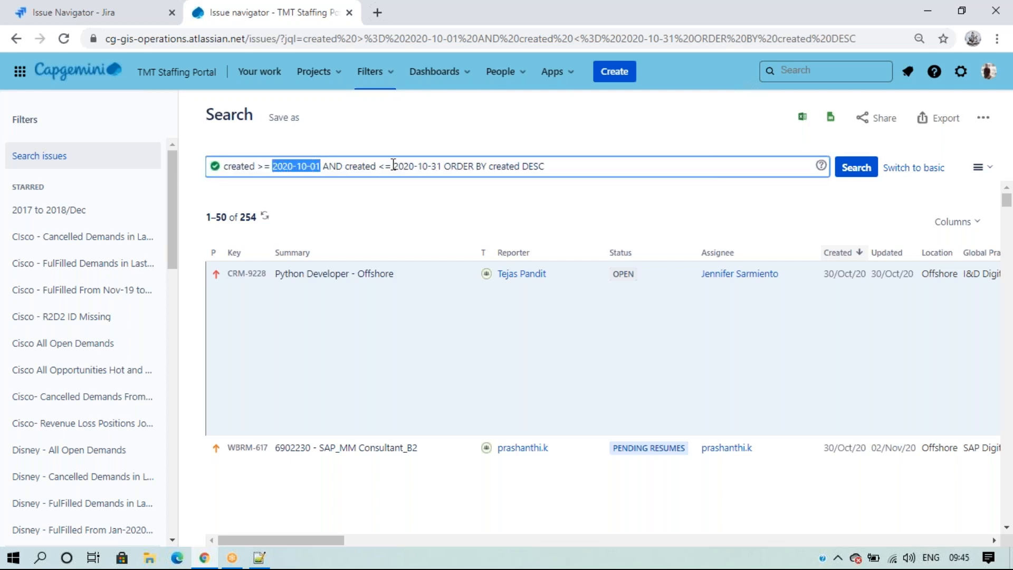
drag(393, 167, 443, 167)
click(441, 208)
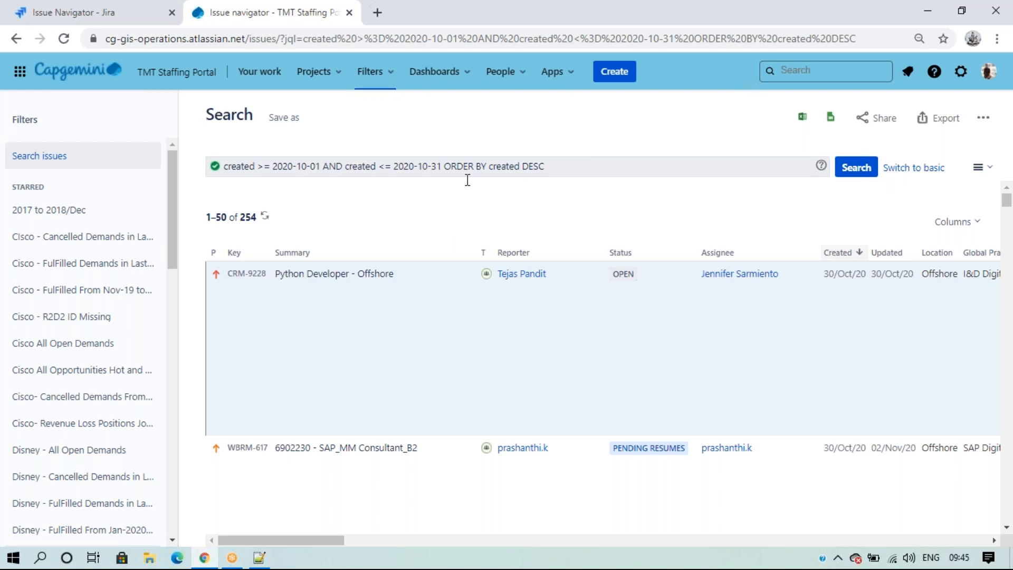
Copy the created date-range clause without its ORDER BY part and paste it into the Notepad++ notes above the dotted 12345 lines.
drag(441, 166, 136, 167)
key(ctrl+c)
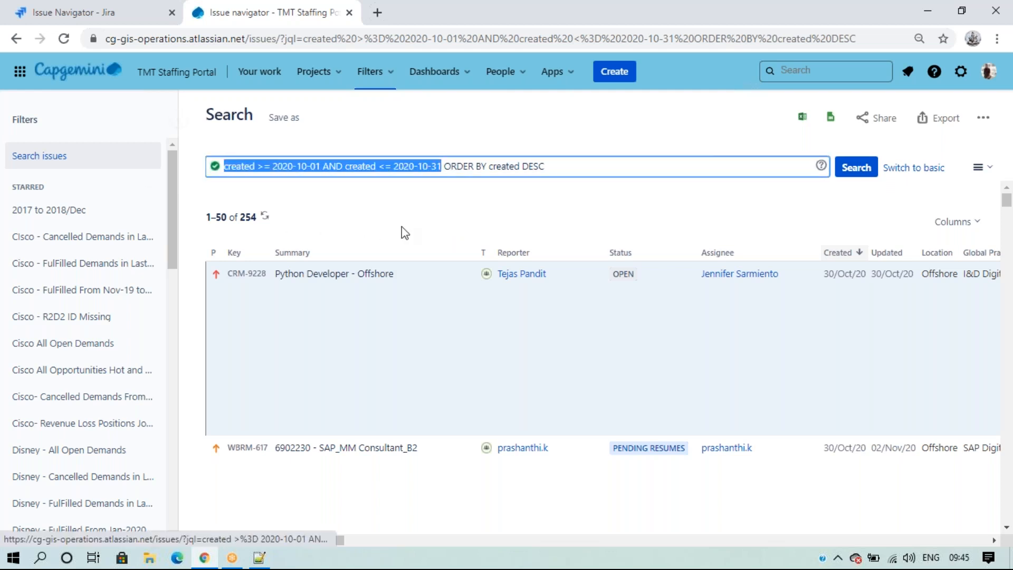
key(alt+Tab)
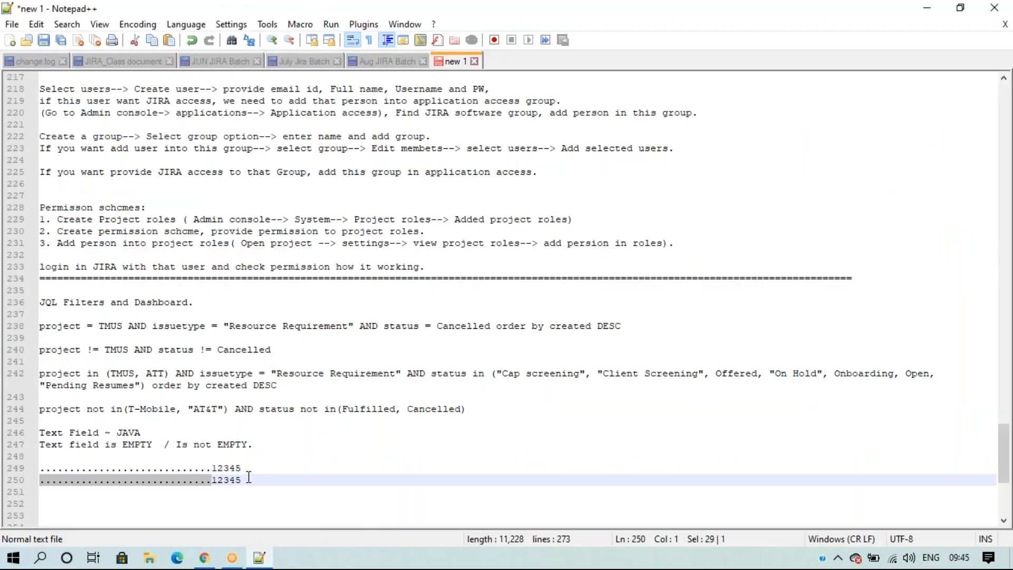
click(79, 457)
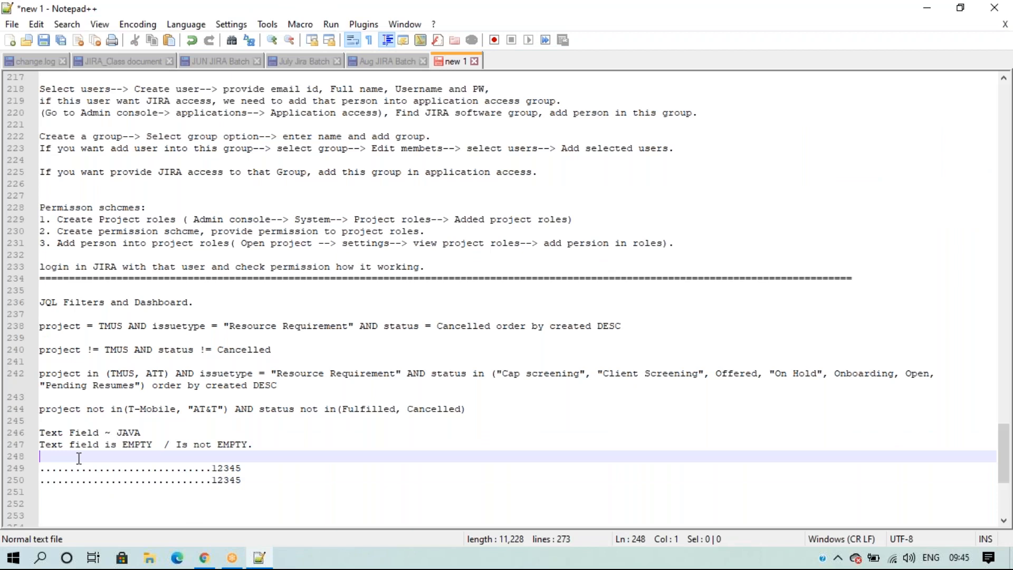
key(Return)
key(Return)
key(ctrl+v)
key(Return)
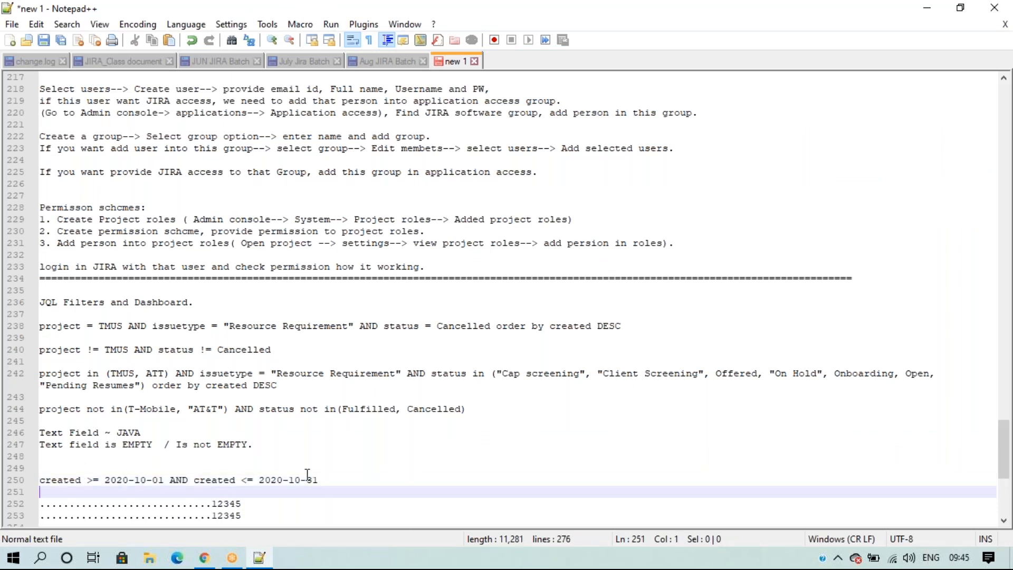
Add the clause "Created >= -4d" on line 249, directly above the date-range clause.
scroll(240, 459, down, 2)
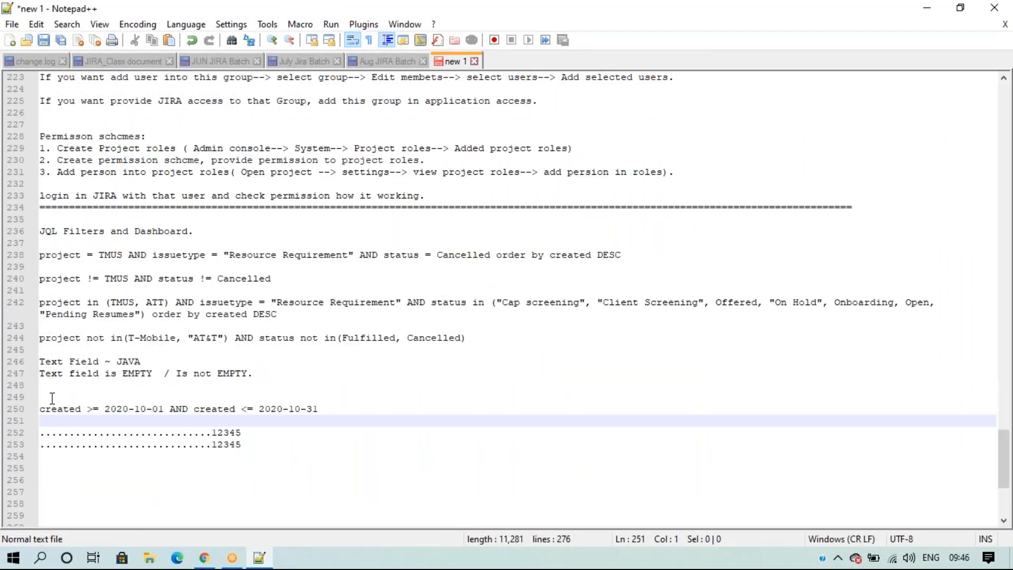
click(53, 397)
text(Cre)
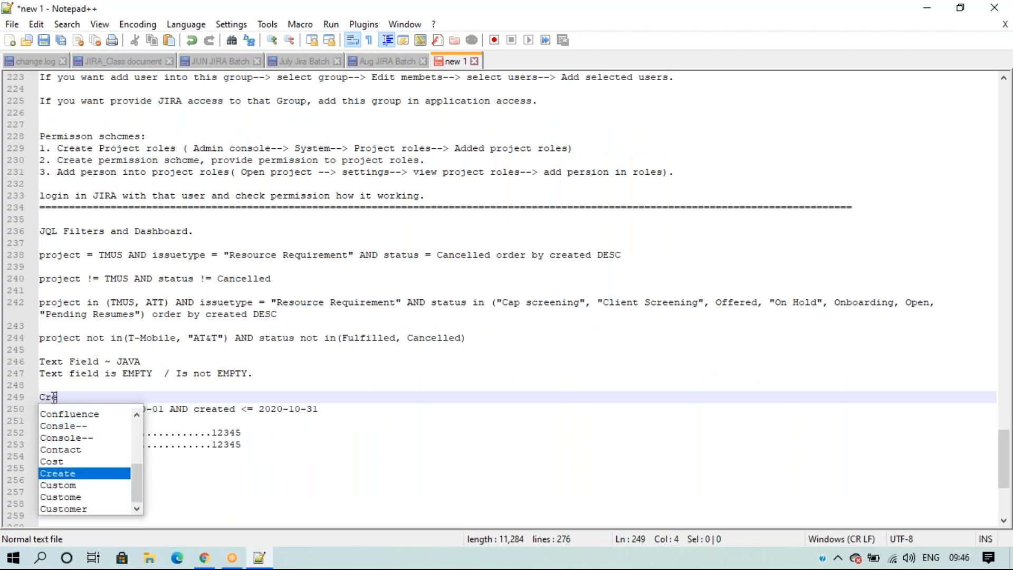
text(ated >=)
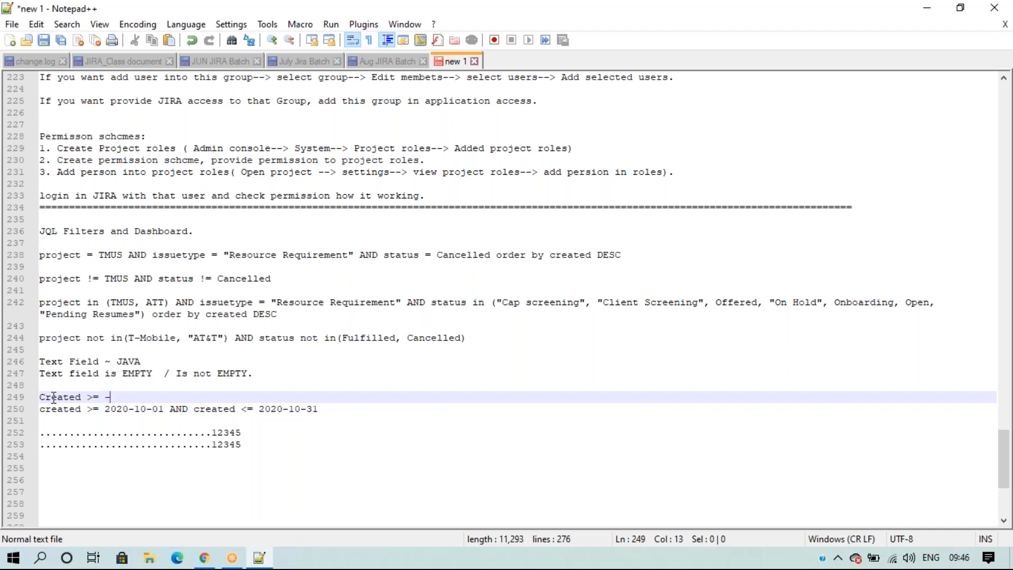
text( -4d)
Delete the two dotted 12345 sample lines below the date-range clause.
drag(256, 446, 8, 443)
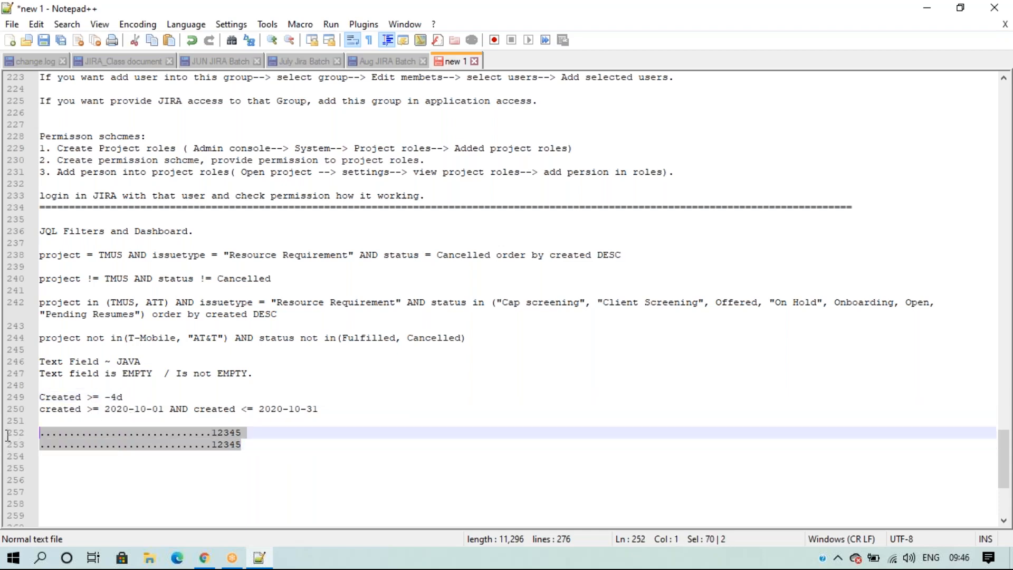
key(Delete)
key(Up)
click(147, 452)
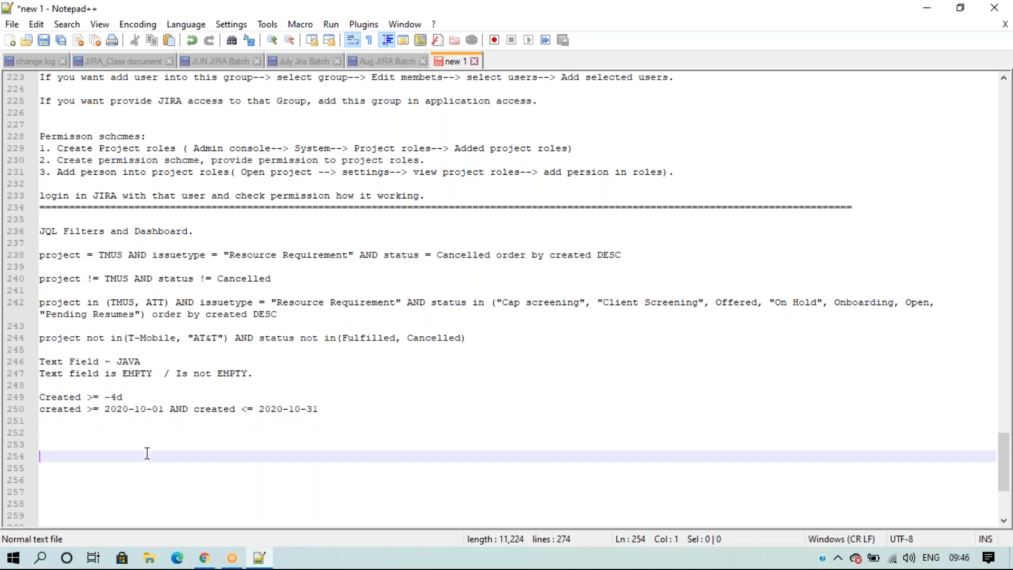
Append the description "With in Last 4 days" to the "Created >= -4d" clause and start a new line below it.
click(133, 398)
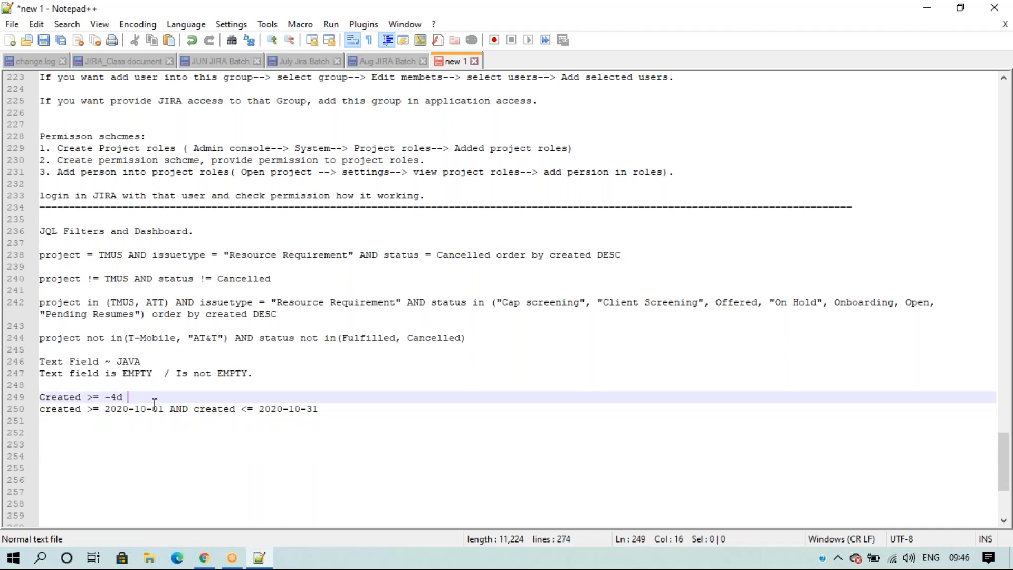
text(With in Last 4 days)
key(Return)
Write "Created <= -4d Last 4 days ago" on line 250 of the notes.
text(Created)
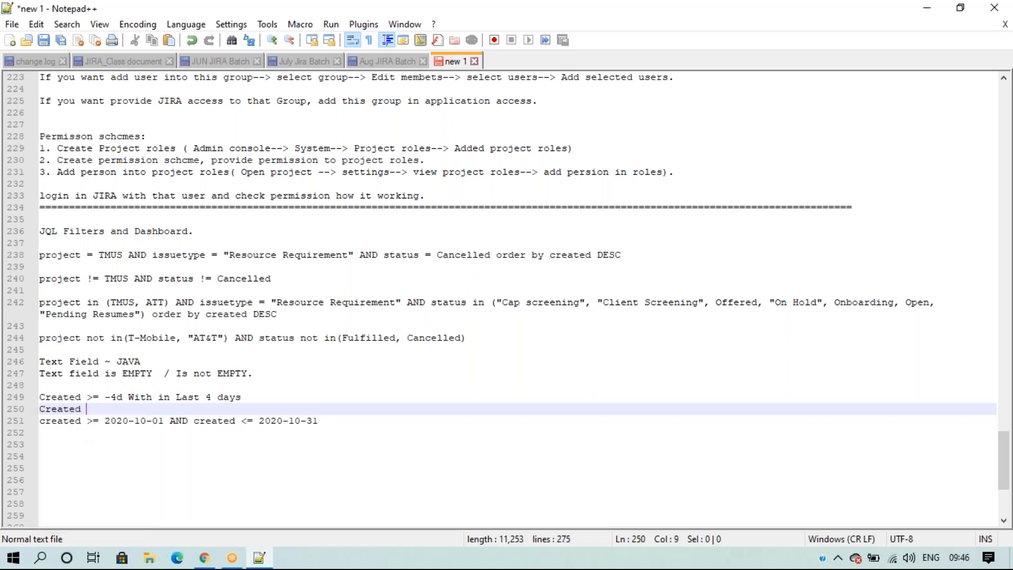
text( <)
key(Left)
text(=)
key(Right)
text(-4d)
key(Left)
key(Left)
key(Left)
key(Left)
key(Left)
key(BackSpace)
key(Right)
text(= -4d Last )
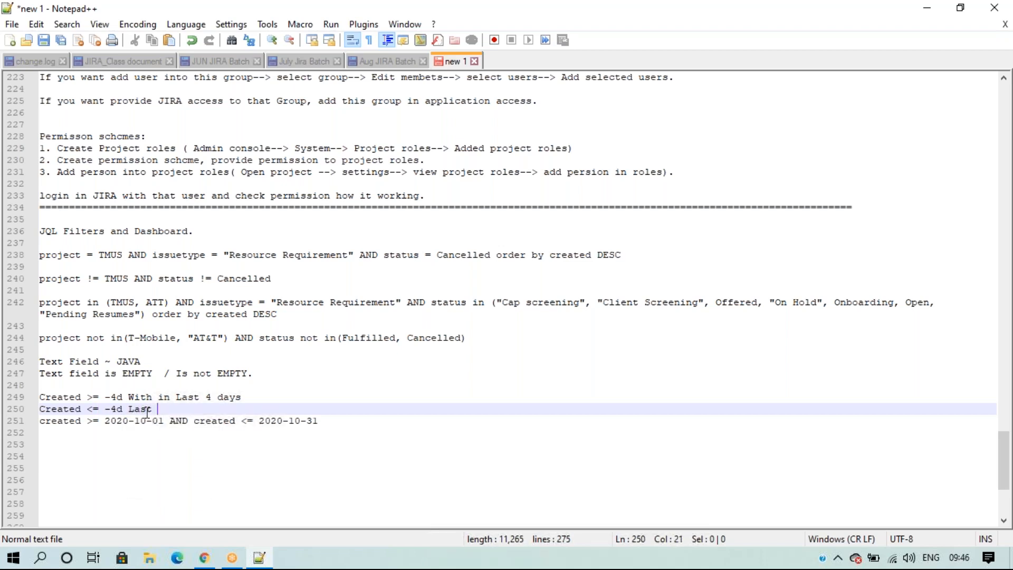
text(4 days ago)
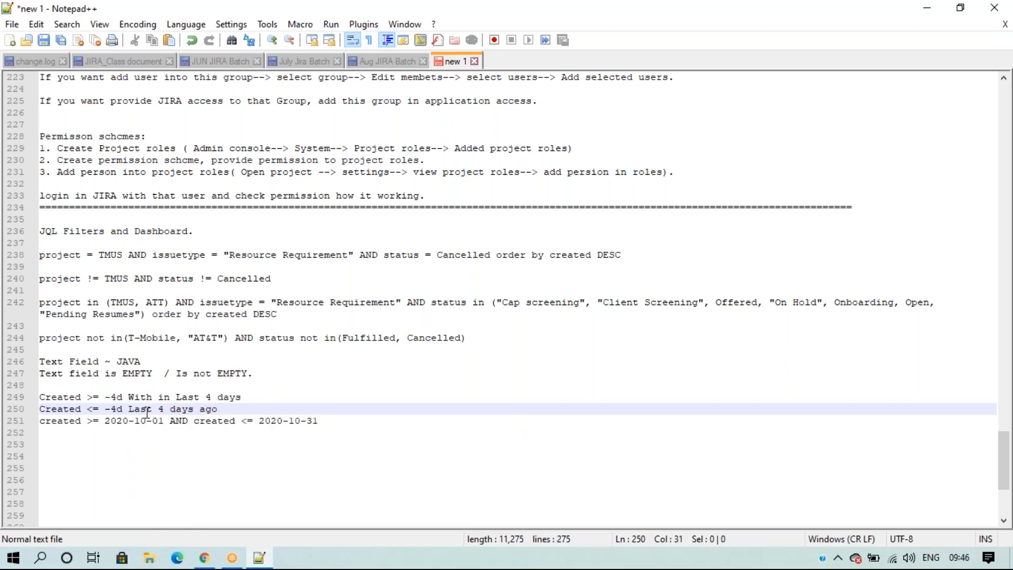
Append the description "Between dates" to the 2020-10-01 to 2020-10-31 created clause in the notes and start a new line below it.
click(180, 480)
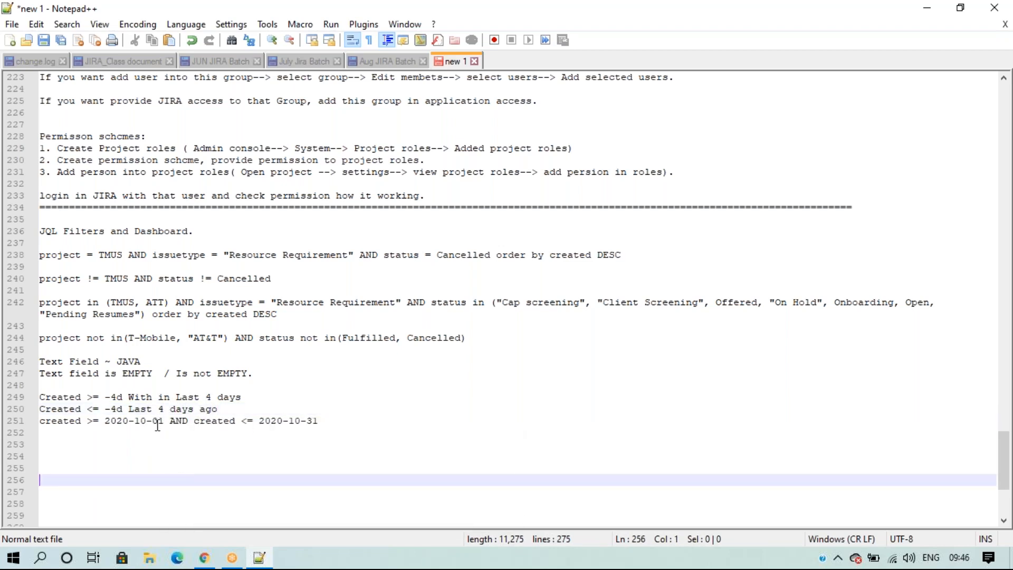
click(353, 420)
text(- B)
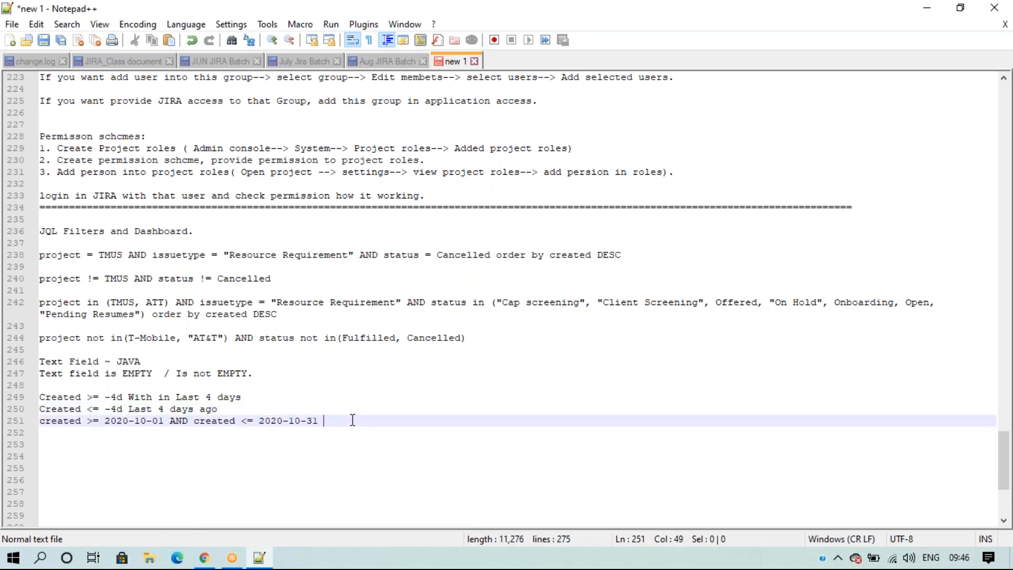
text(etween dat)
key(Escape)
text(es)
key(Return)
Switch to the Jira issue search in basic mode and change the Created Date criterion to a range starting at -2w.
click(205, 558)
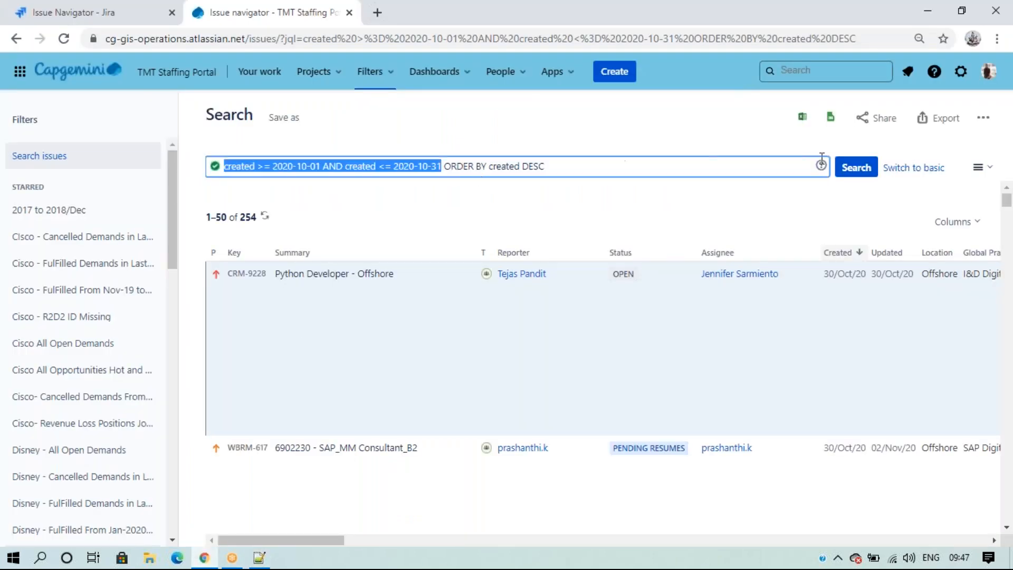
click(913, 169)
click(301, 195)
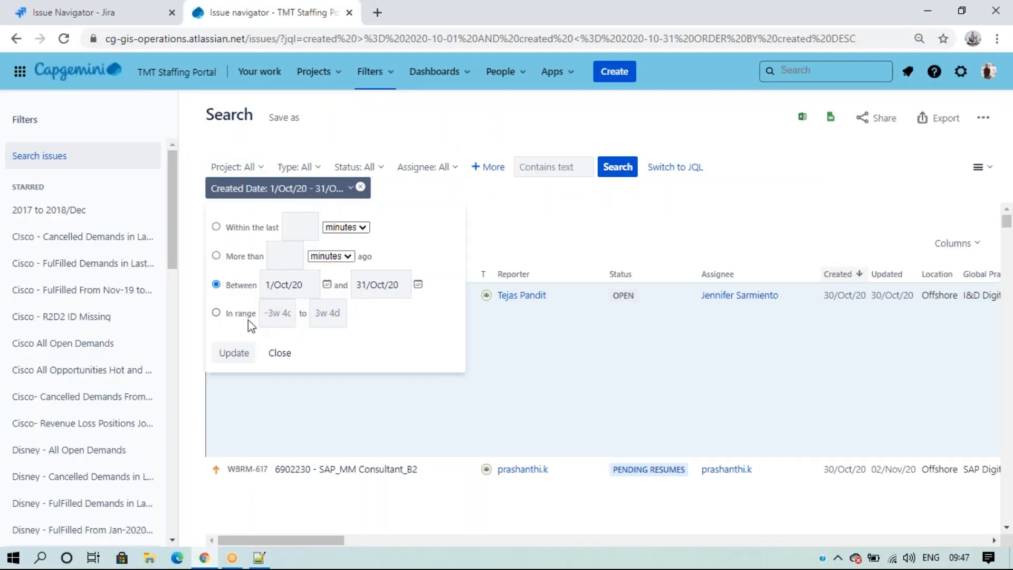
click(215, 312)
click(272, 315)
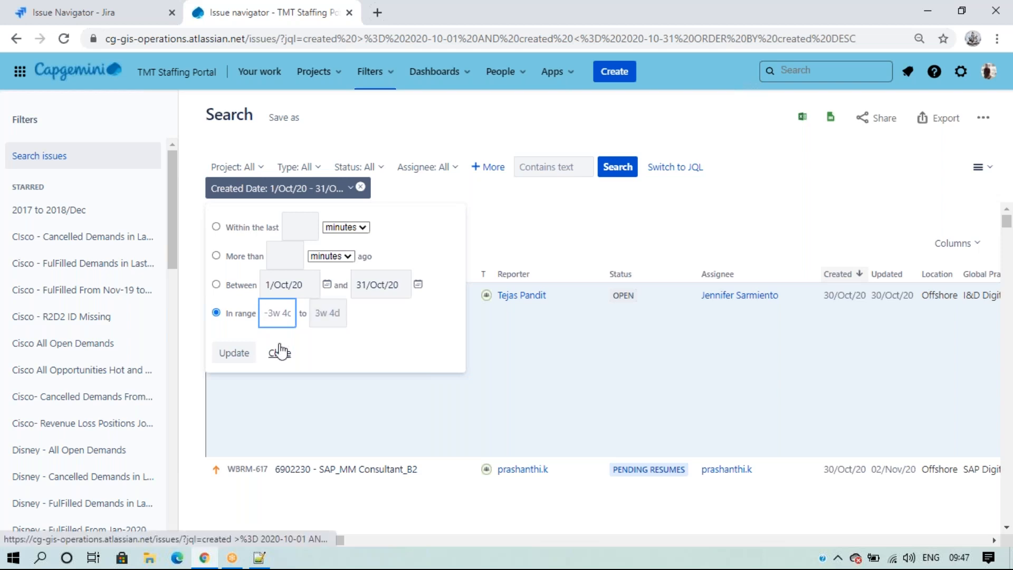
text(2)
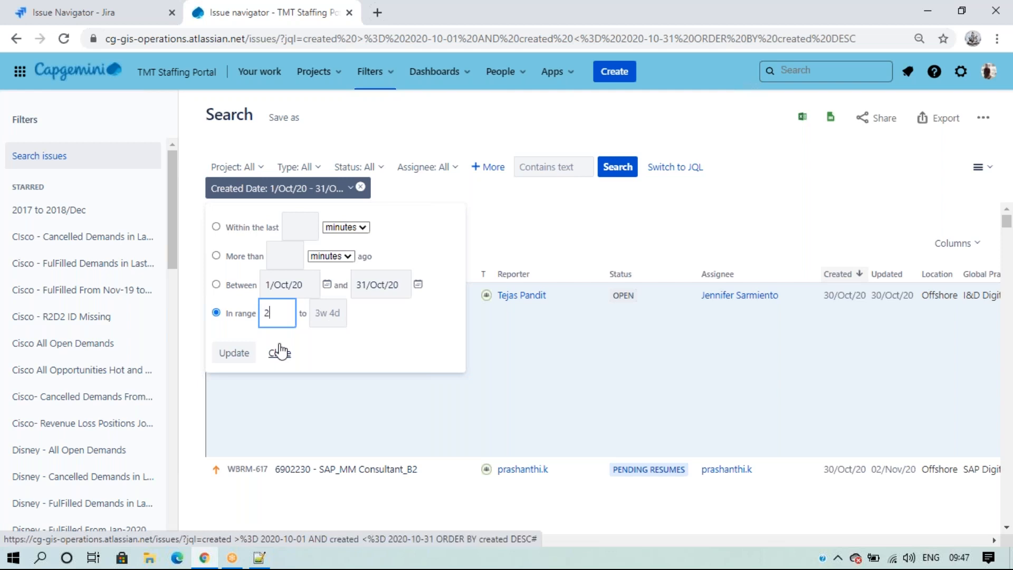
key(BackSpace)
text(-2w)
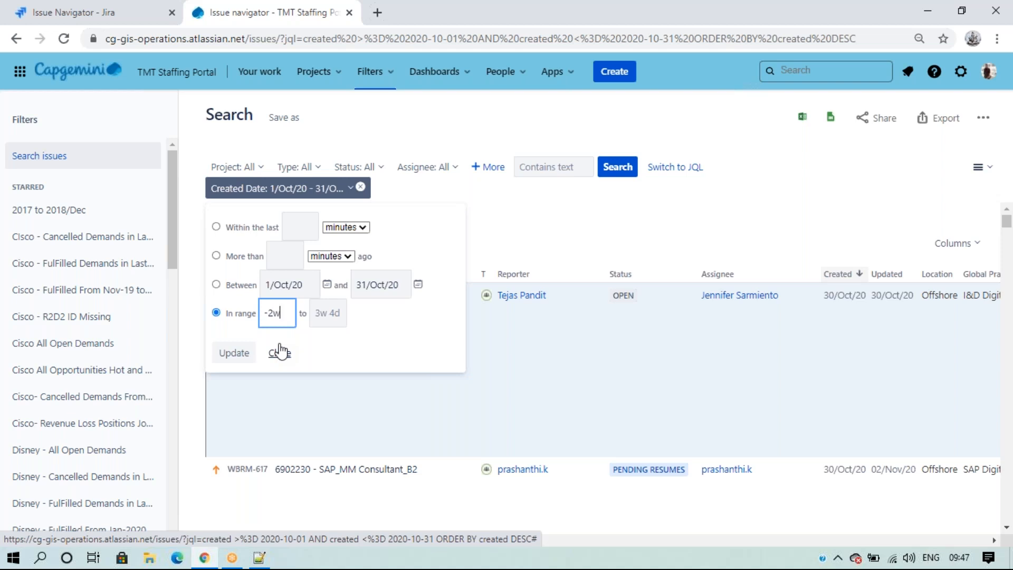
click(234, 353)
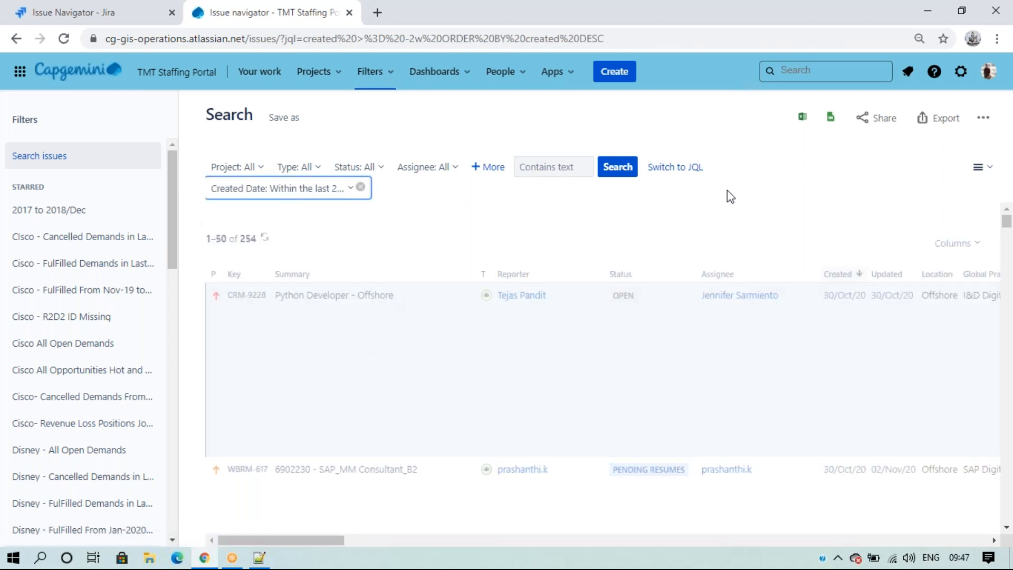
Check the two-week filter in its JQL form and remove the Created Date criterion from the basic search.
click(679, 167)
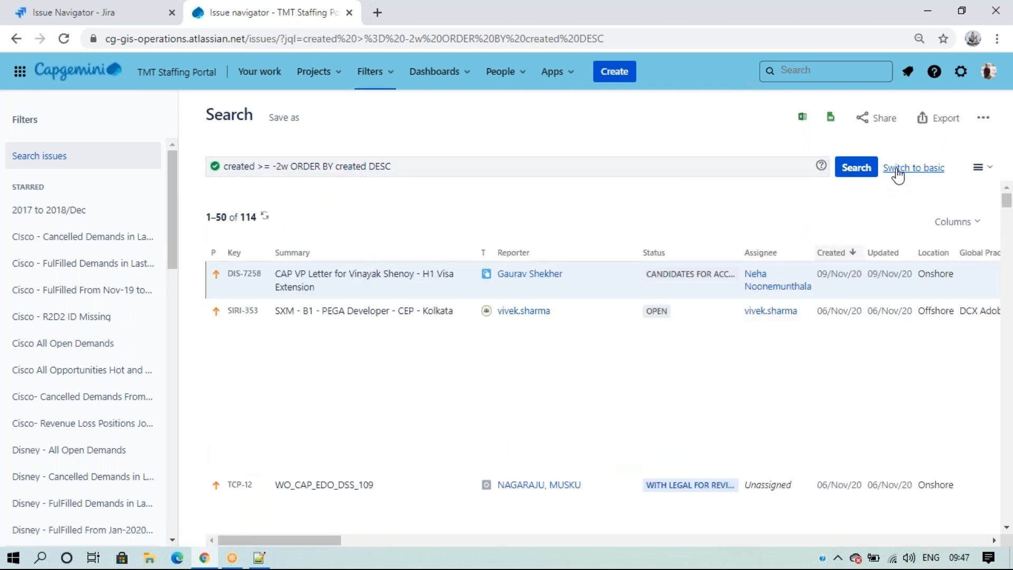
click(896, 169)
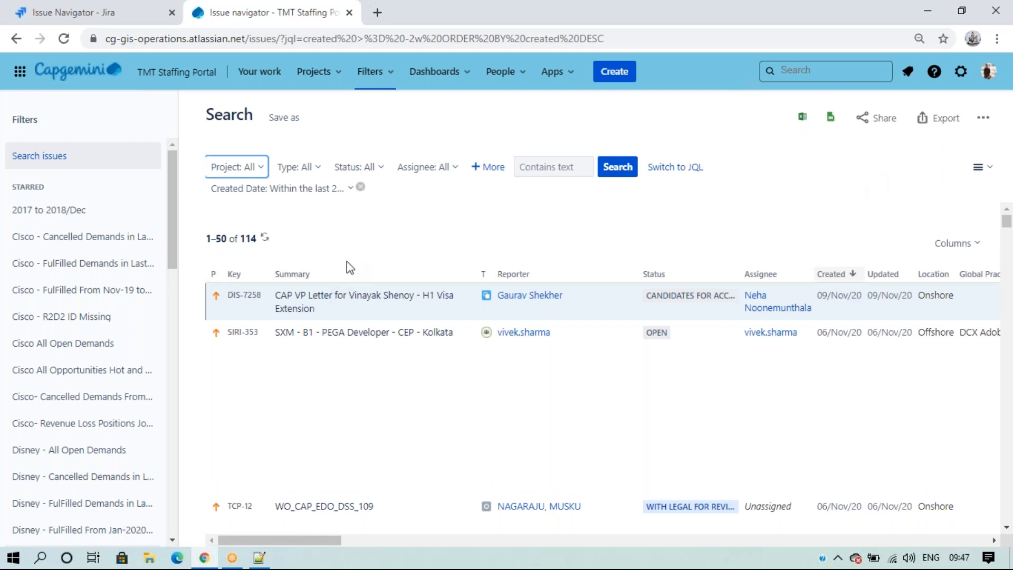
click(325, 220)
click(361, 189)
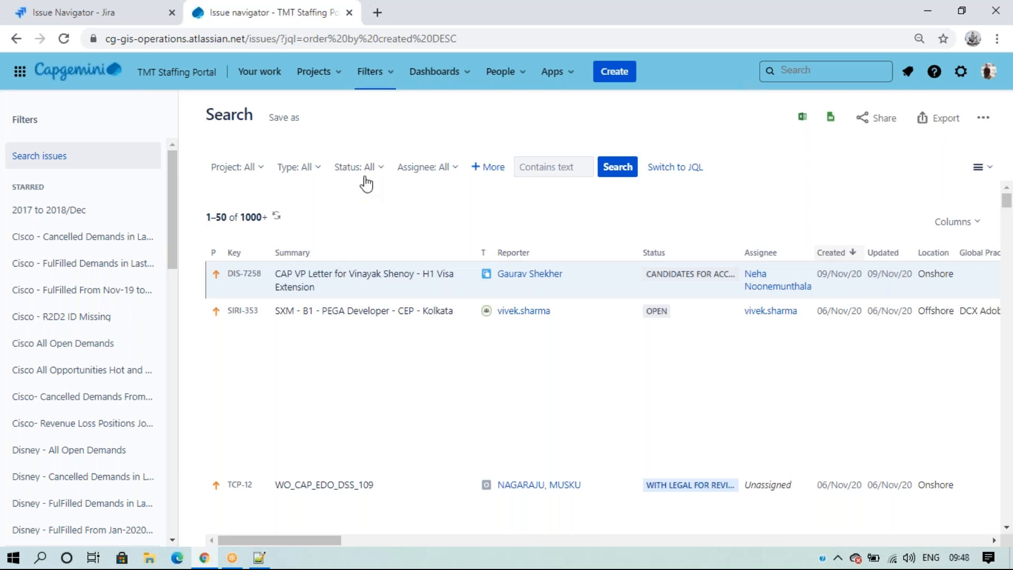
Filter the issues by the projects T-Mobile (TMUS) and AT&T (ATT).
click(236, 167)
click(278, 254)
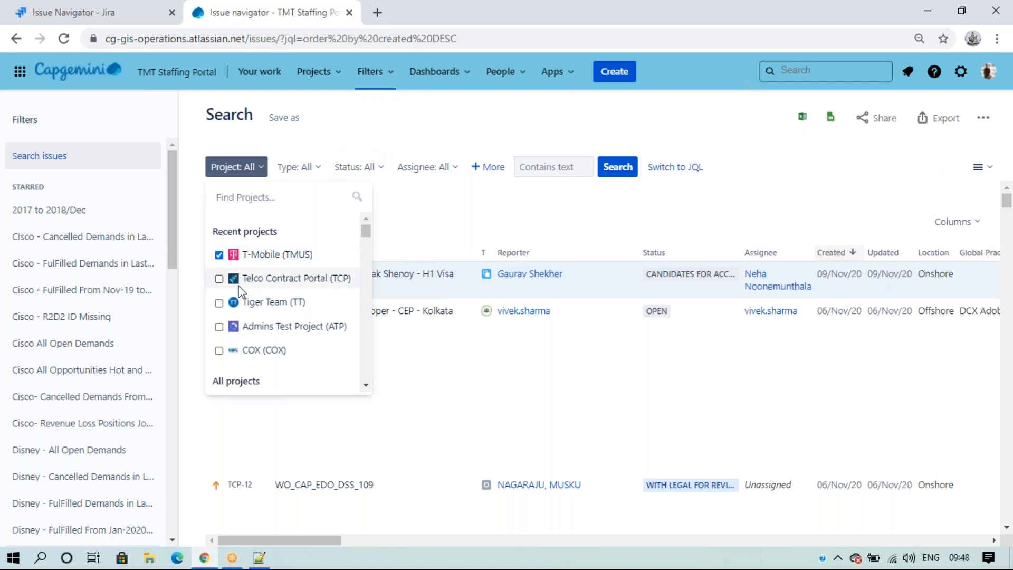
text(at)
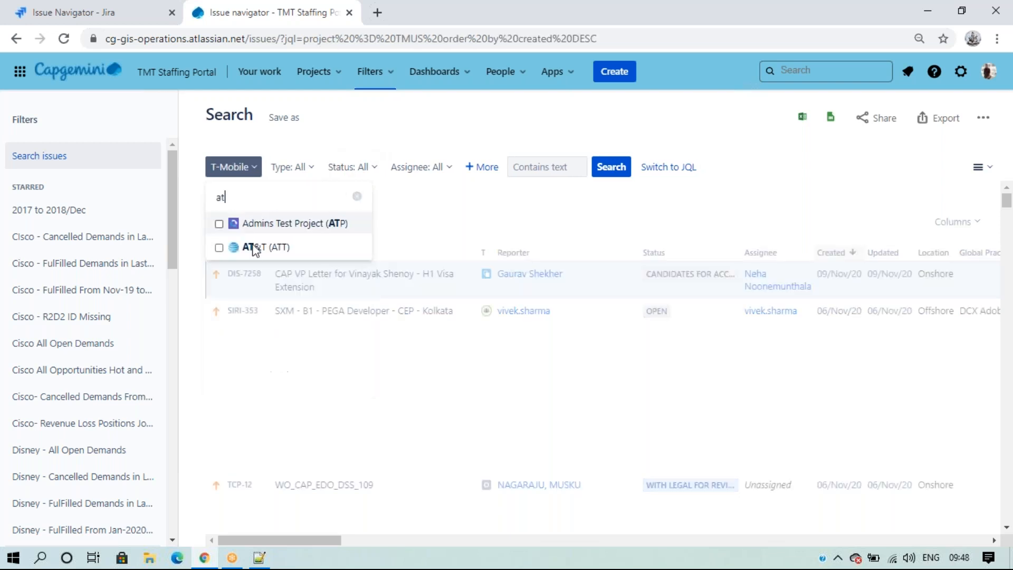
click(288, 247)
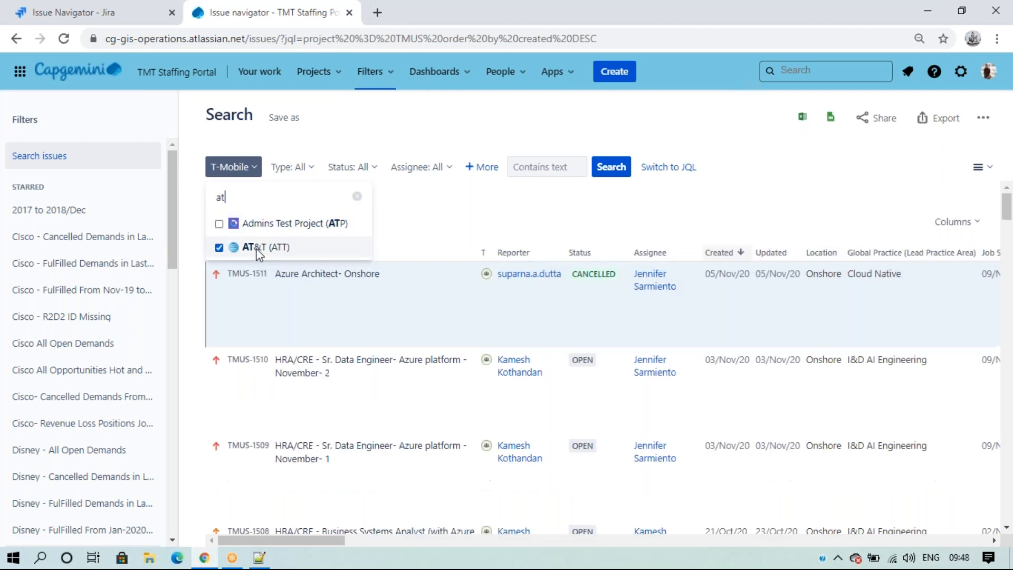
click(490, 220)
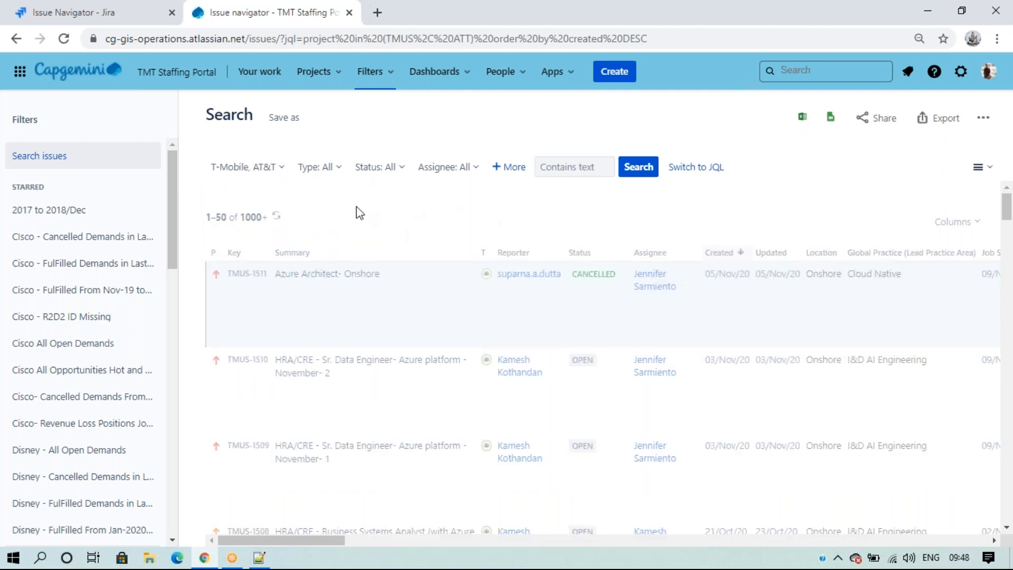
Restrict the issue type filter to Resource Requirement.
click(327, 169)
click(327, 300)
click(395, 181)
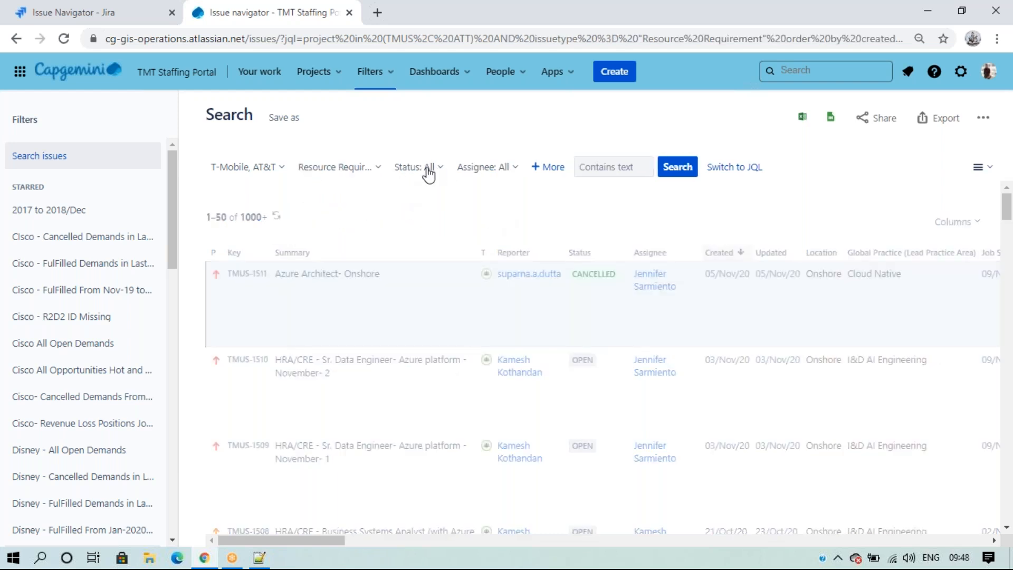
Filter by the statuses Cap Screening, Client Screening, Offered, On Hold, Onboarding, Open and Pending Resumes, and review the selection.
click(438, 165)
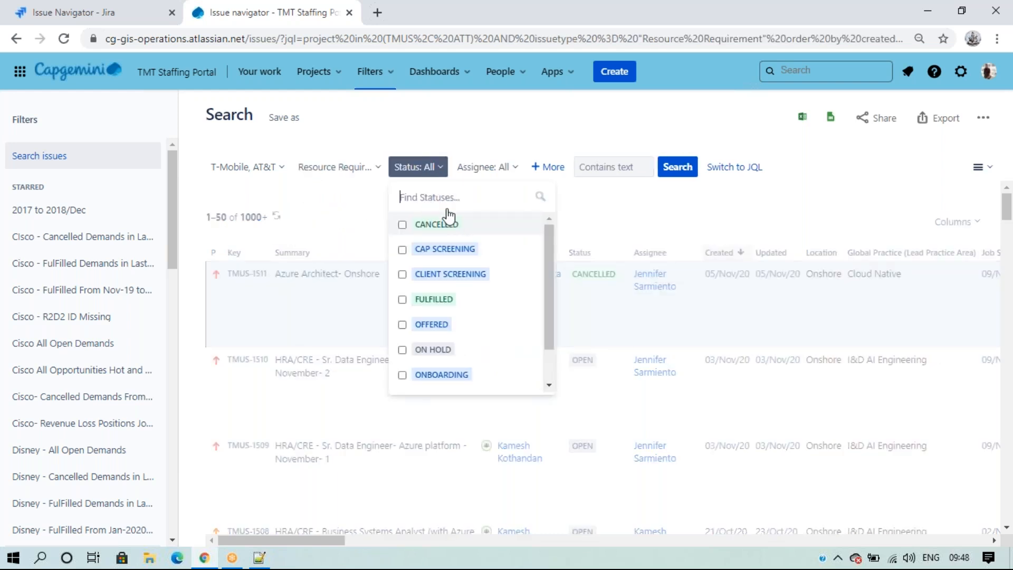
click(445, 250)
click(444, 276)
click(433, 323)
click(432, 349)
click(436, 376)
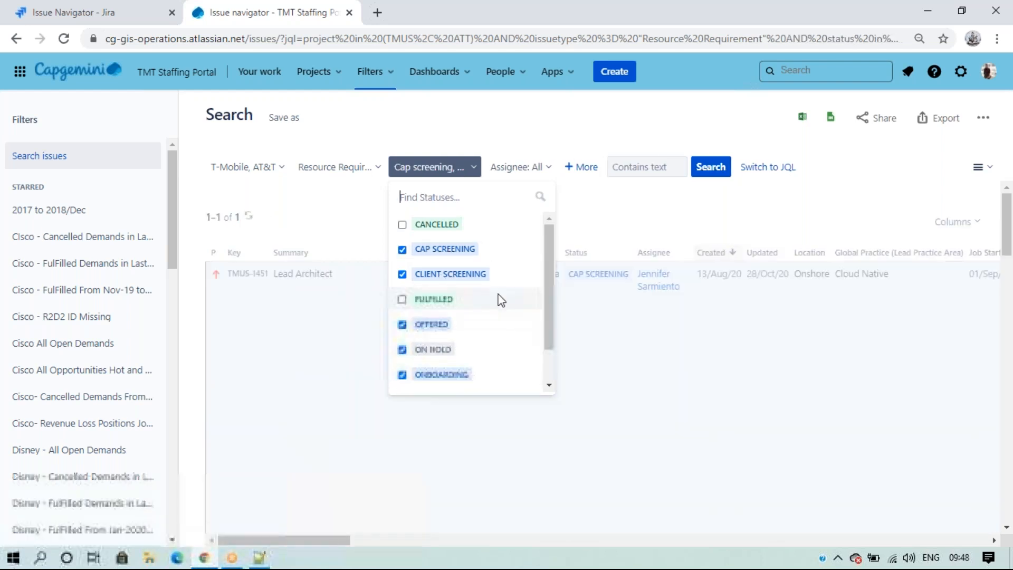
scroll(497, 316, down, 1)
click(426, 359)
click(430, 381)
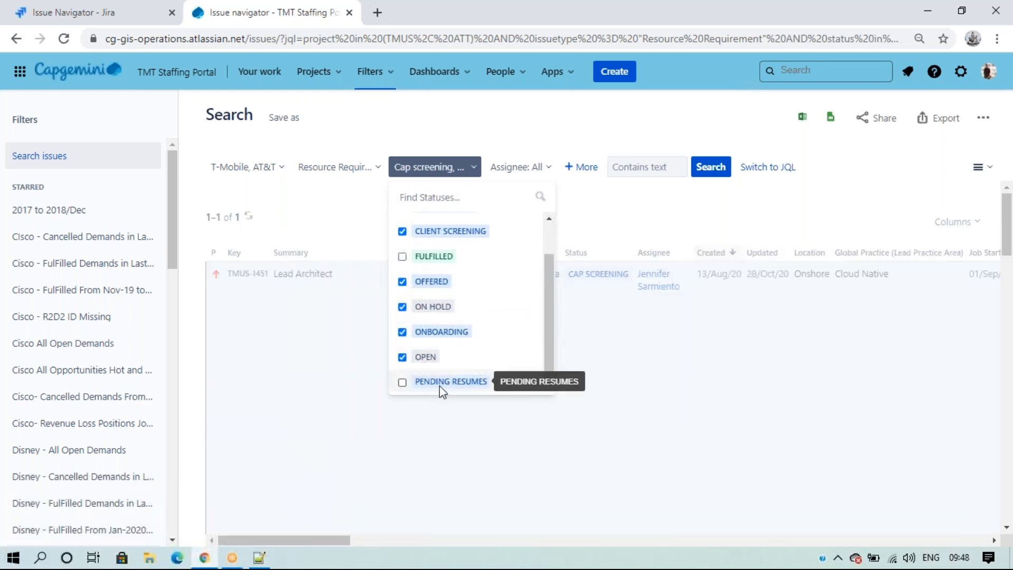
click(597, 219)
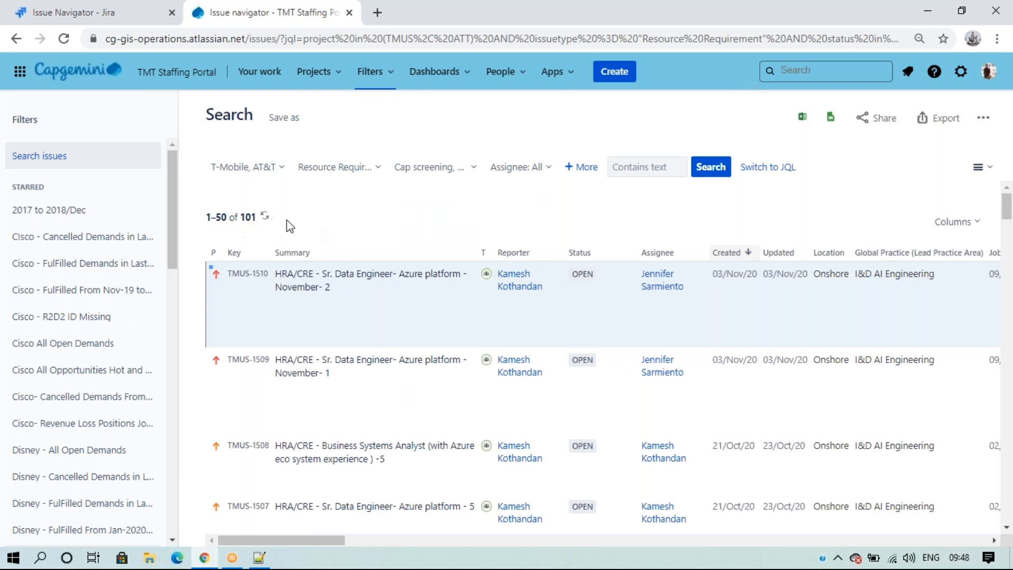
click(437, 175)
scroll(482, 319, down, 2)
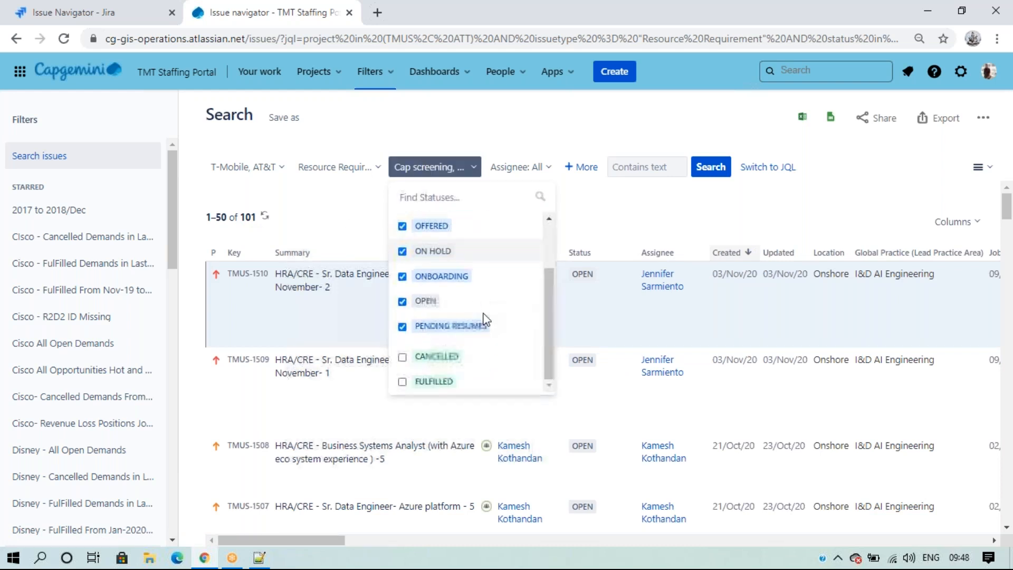
click(617, 214)
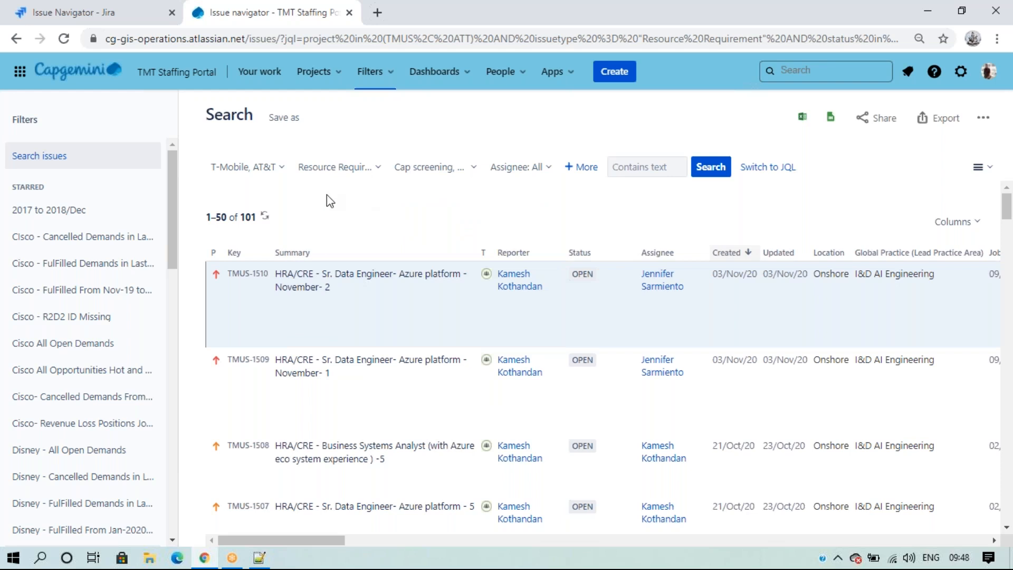
Remove T-Mobile and AT&T from the project filter.
click(267, 168)
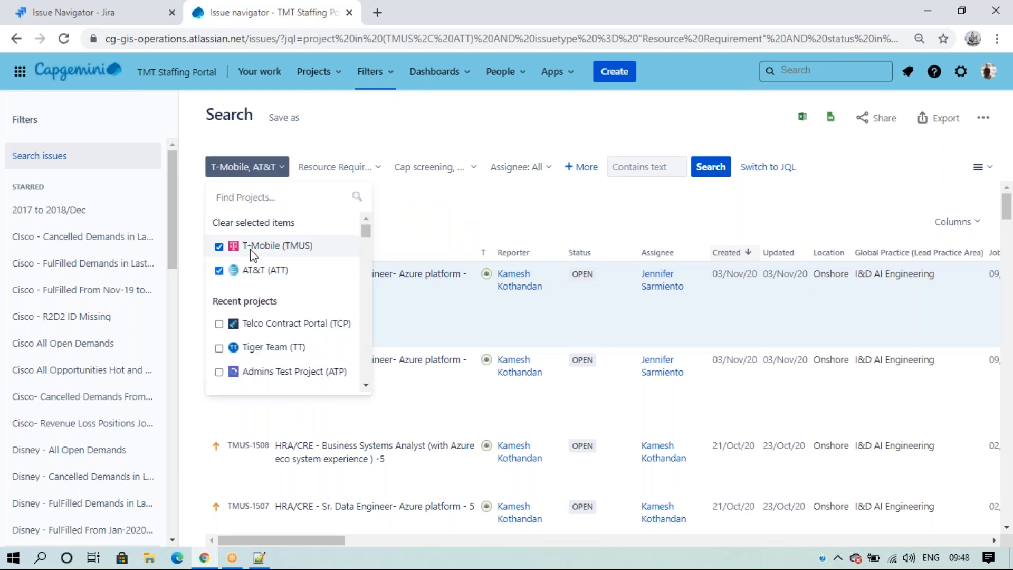
click(434, 200)
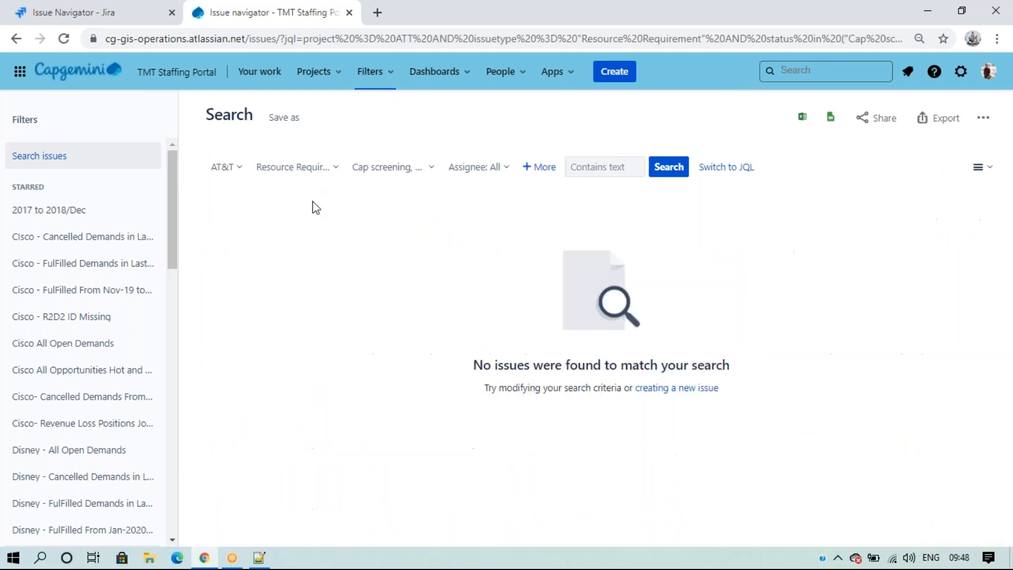
click(234, 179)
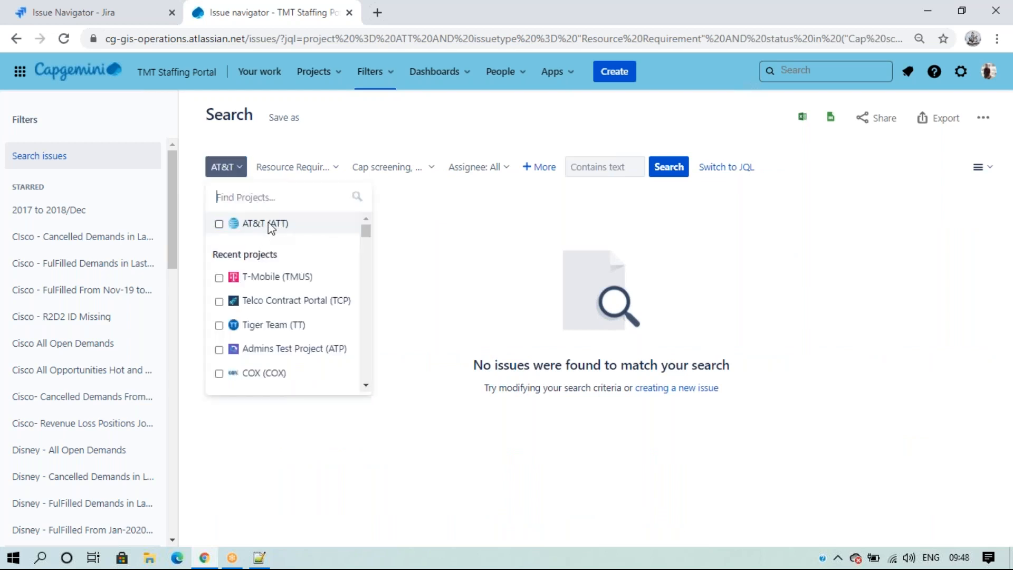
Find HP in the list of all projects and filter the issues by it.
scroll(283, 280, down, 3)
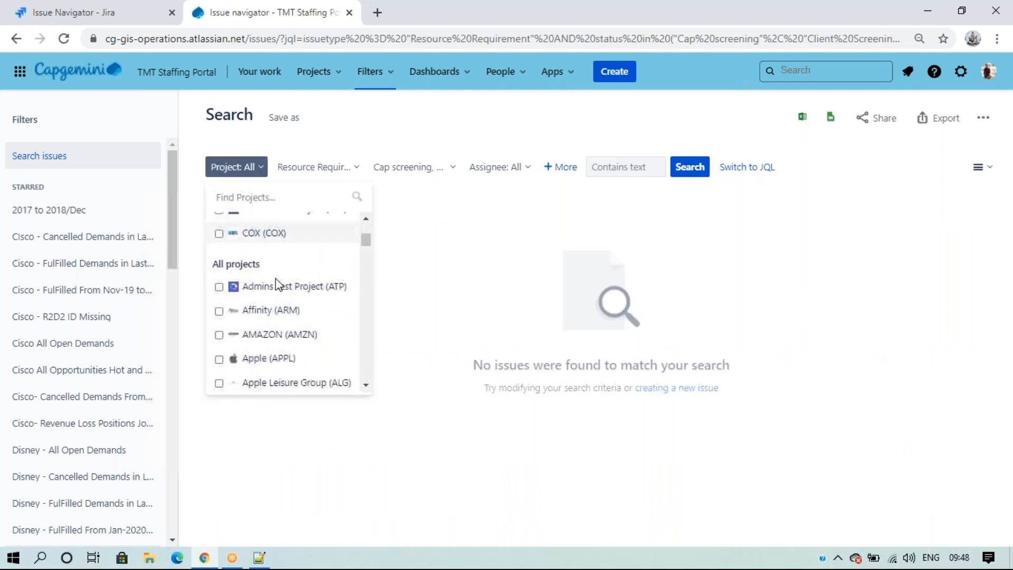
scroll(279, 281, down, 1)
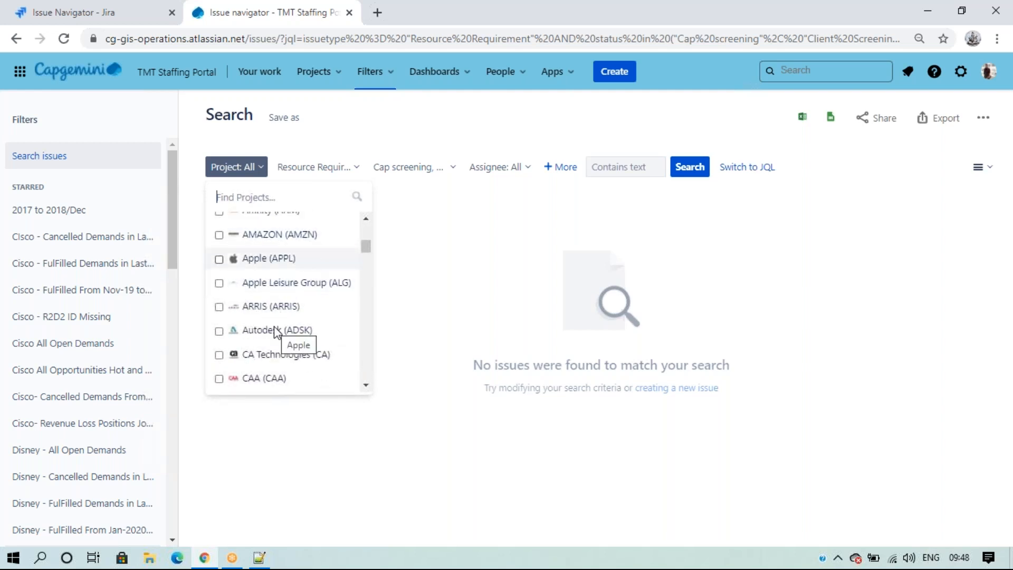
scroll(271, 338, down, 5)
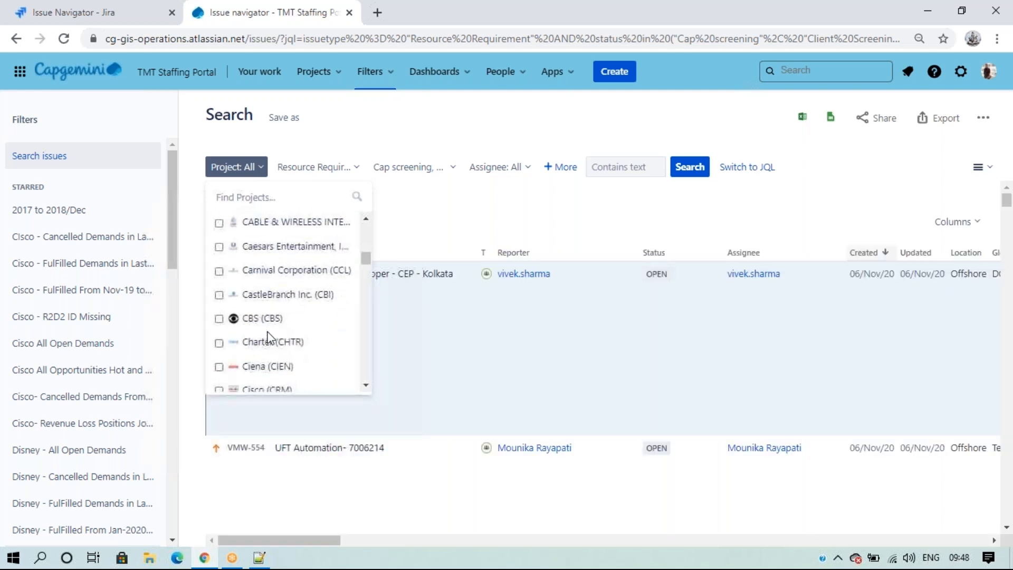
scroll(270, 338, down, 3)
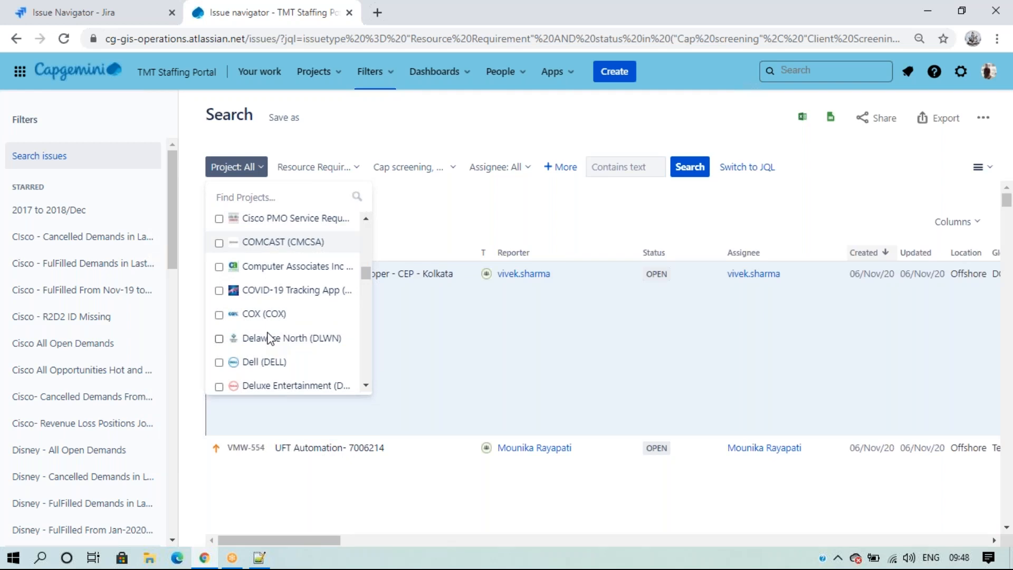
scroll(270, 337, down, 2)
scroll(270, 338, down, 2)
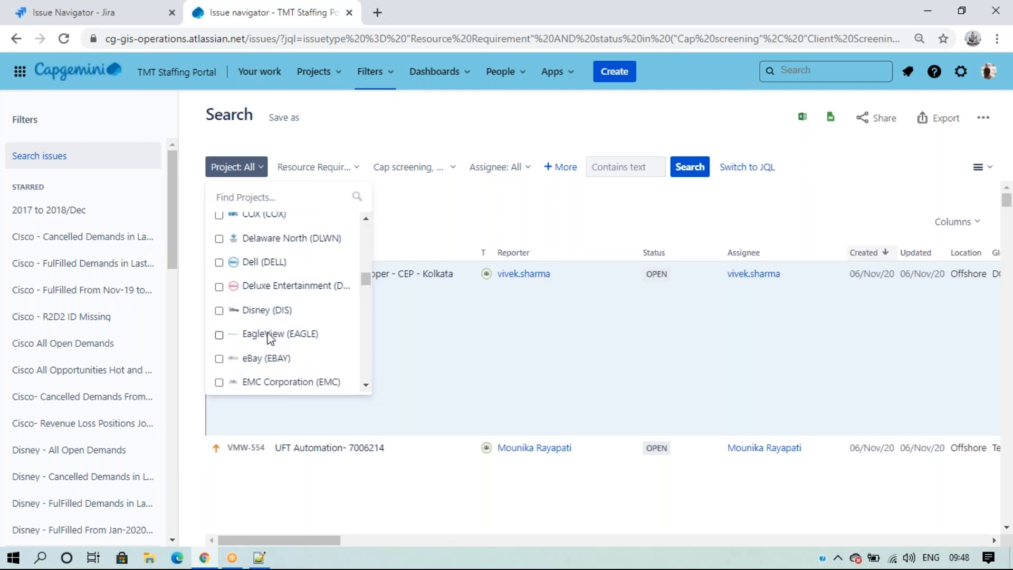
scroll(270, 338, down, 4)
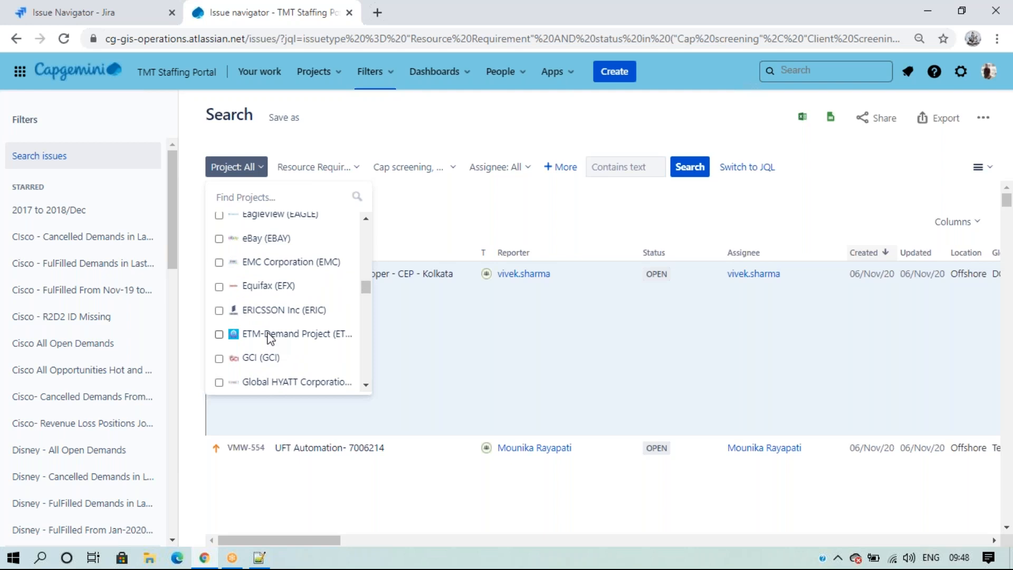
scroll(271, 338, down, 4)
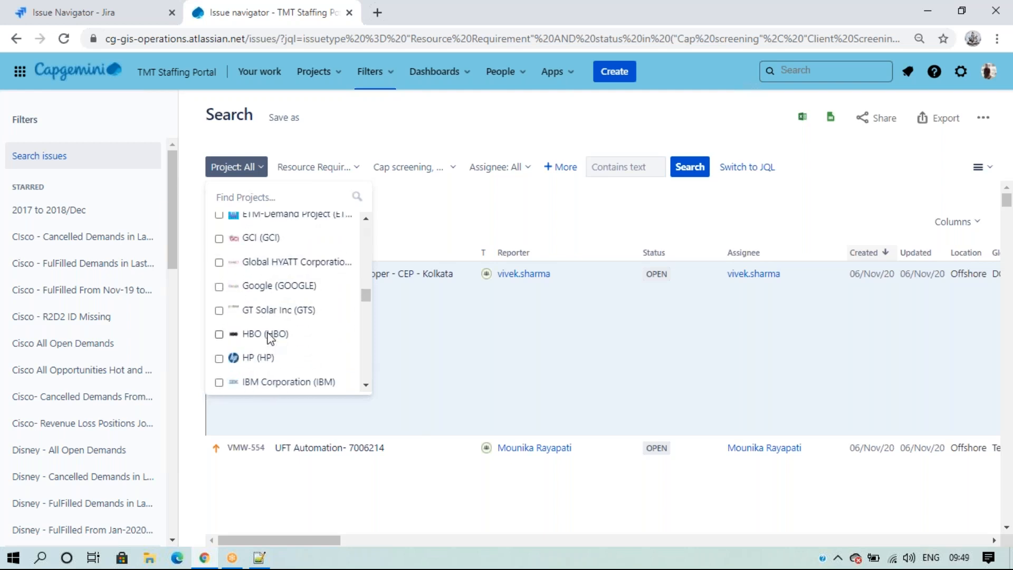
click(256, 358)
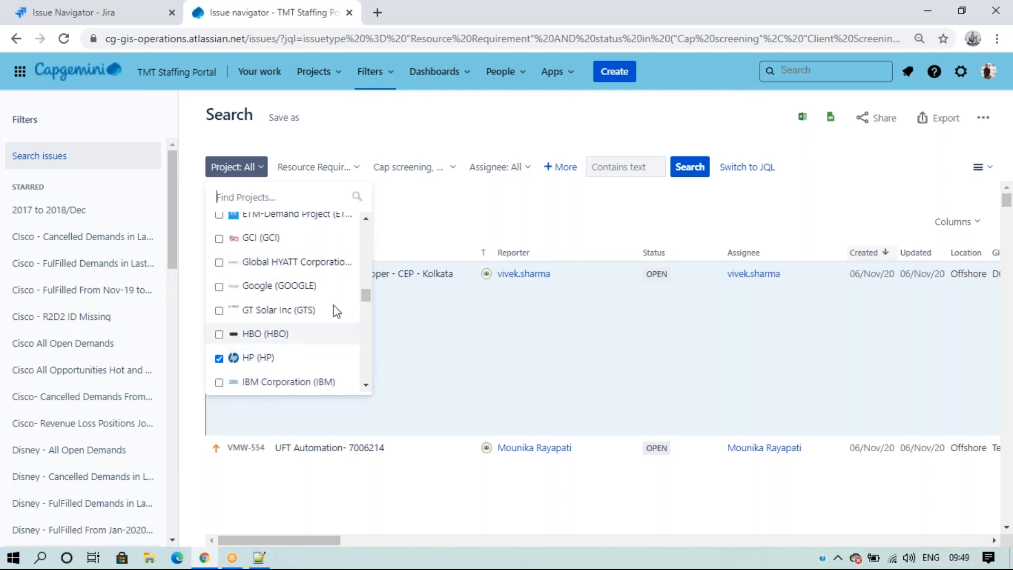
click(436, 199)
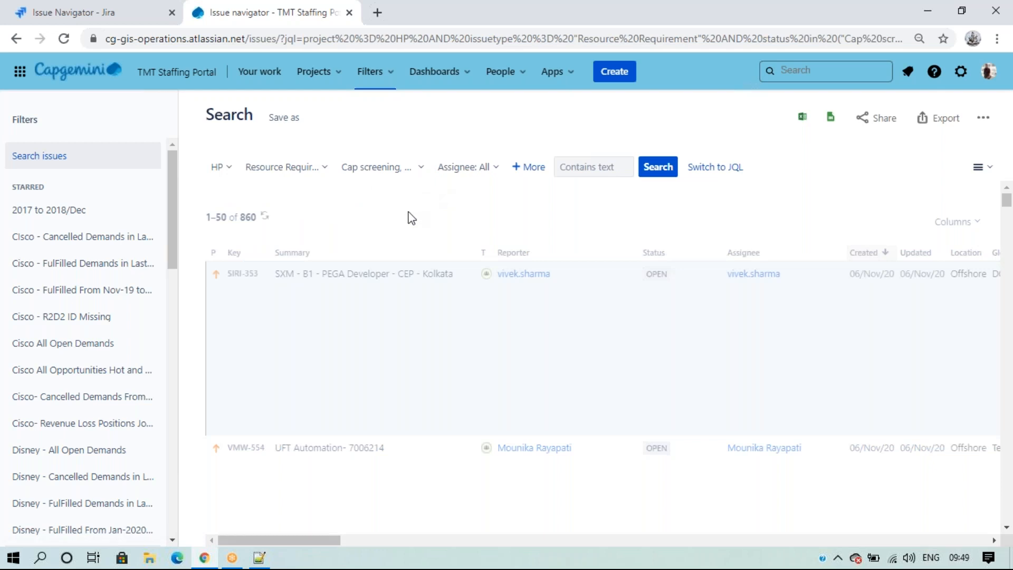
Add T-Mobile to the project filter alongside HP.
click(226, 170)
click(258, 303)
click(441, 209)
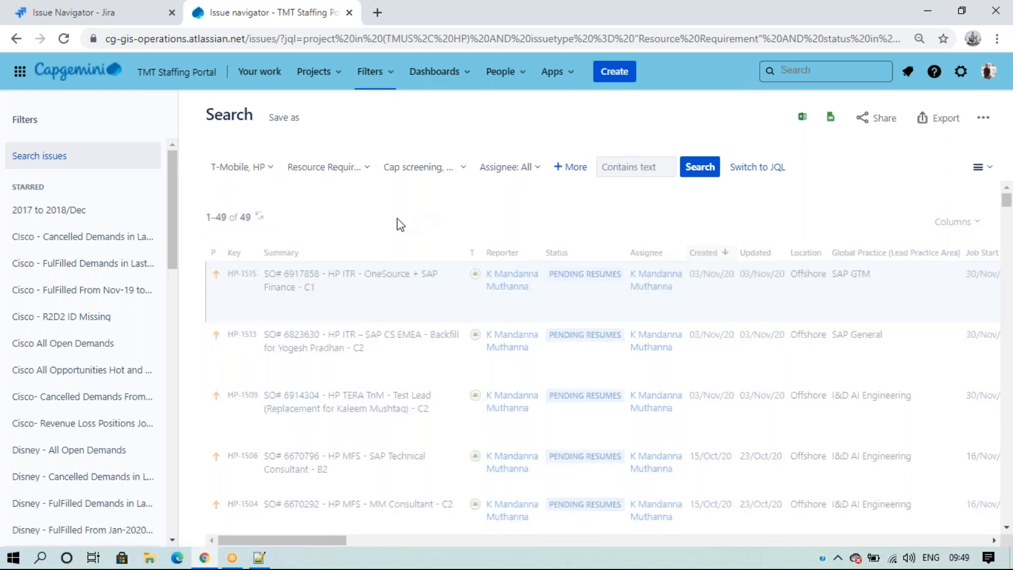
View the JQL query behind the T-Mobile and HP search and return to the basic filter view.
click(773, 167)
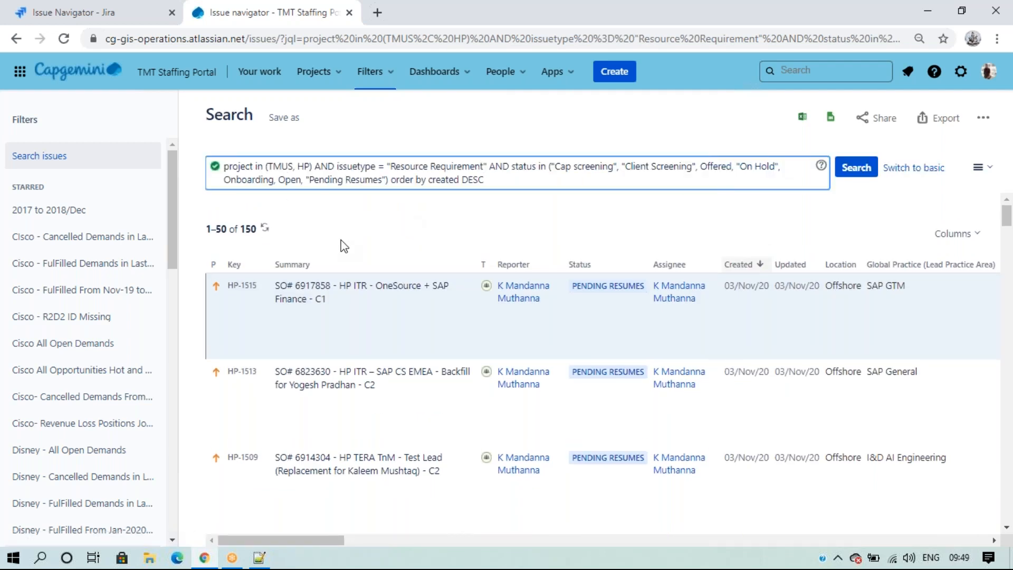
click(379, 244)
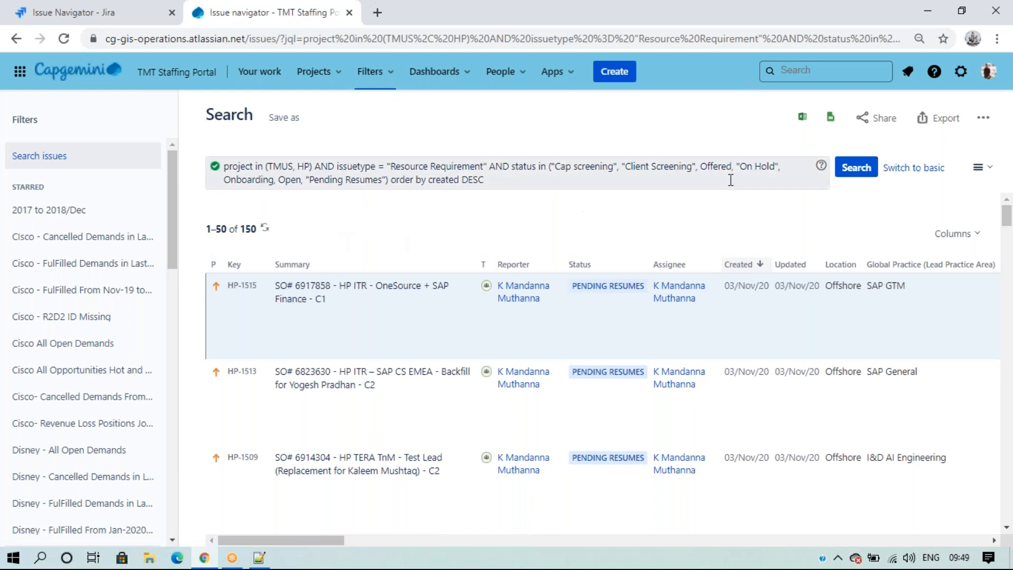
click(892, 166)
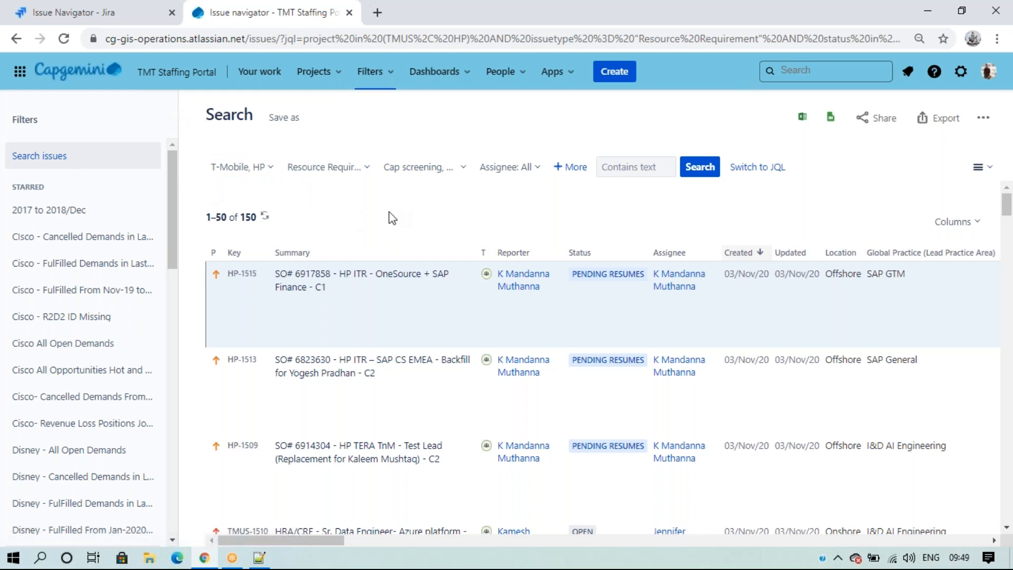
Save the current search as a filter named "TM & HP Open issues".
click(289, 123)
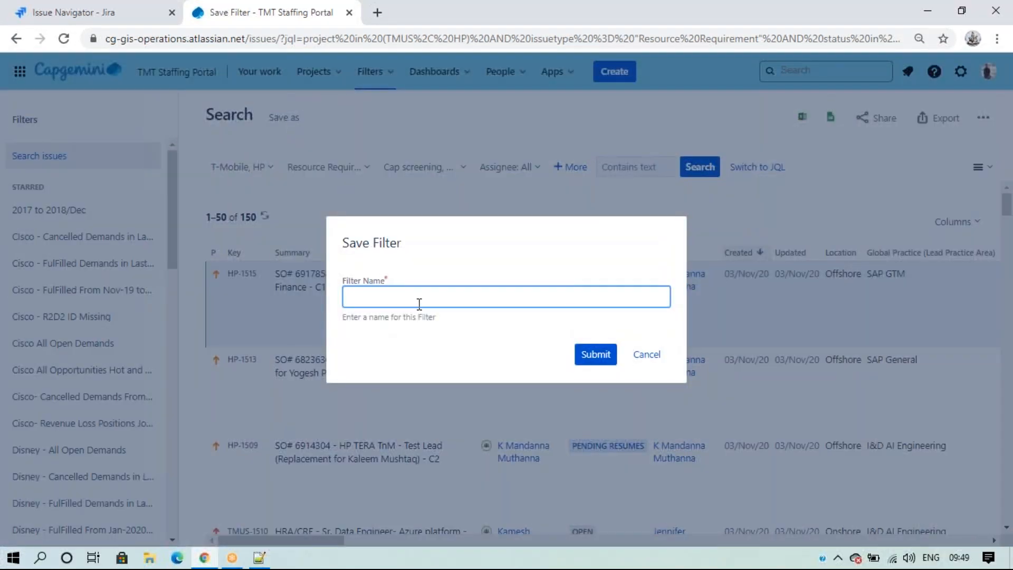
click(438, 298)
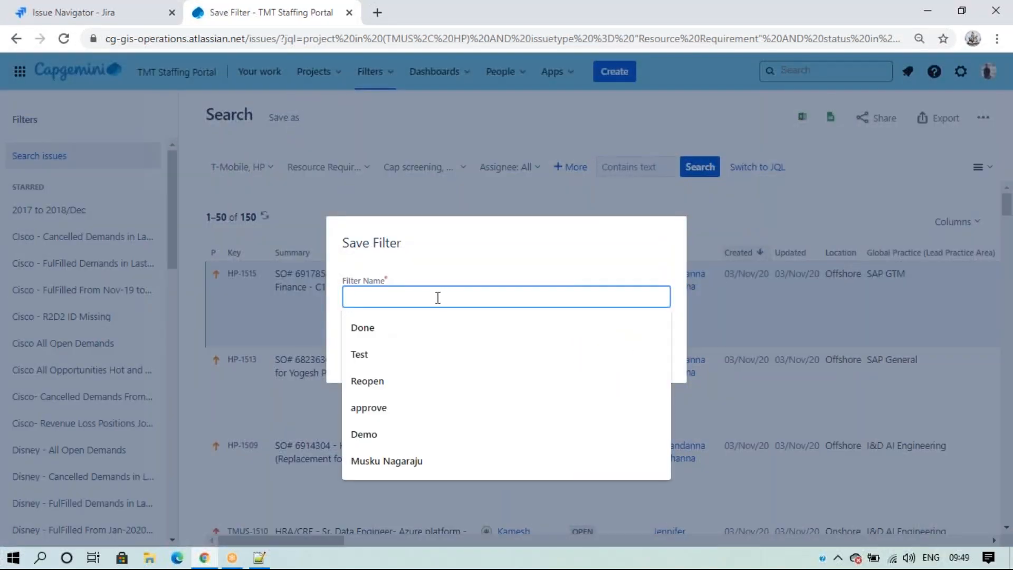
text(T)
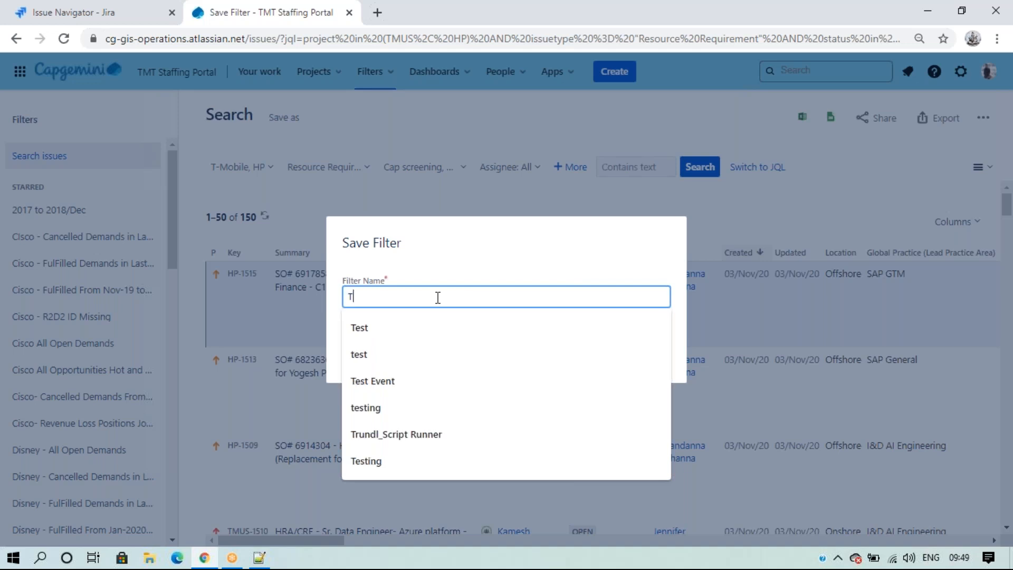
text(M & HP Open is)
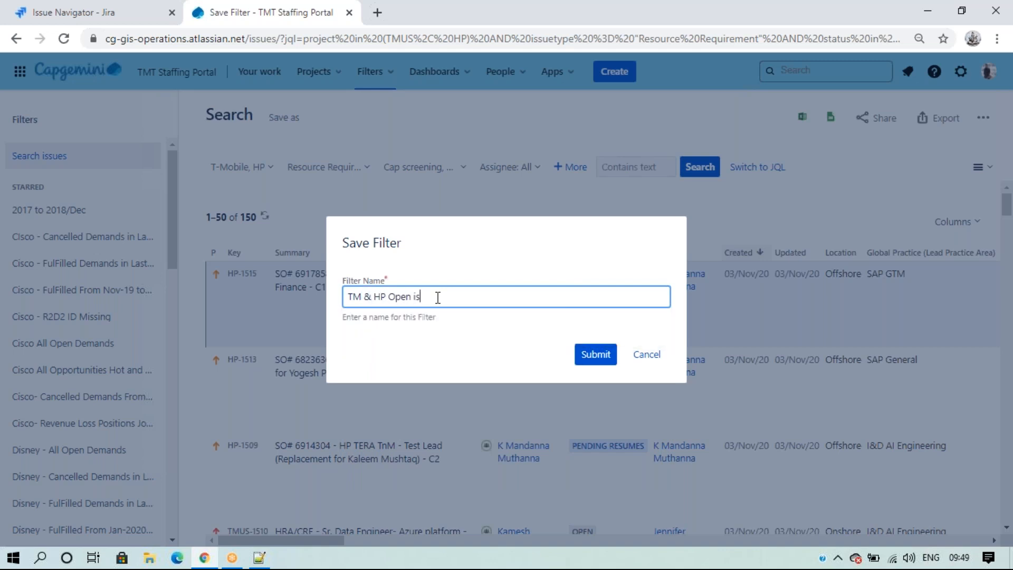
click(595, 355)
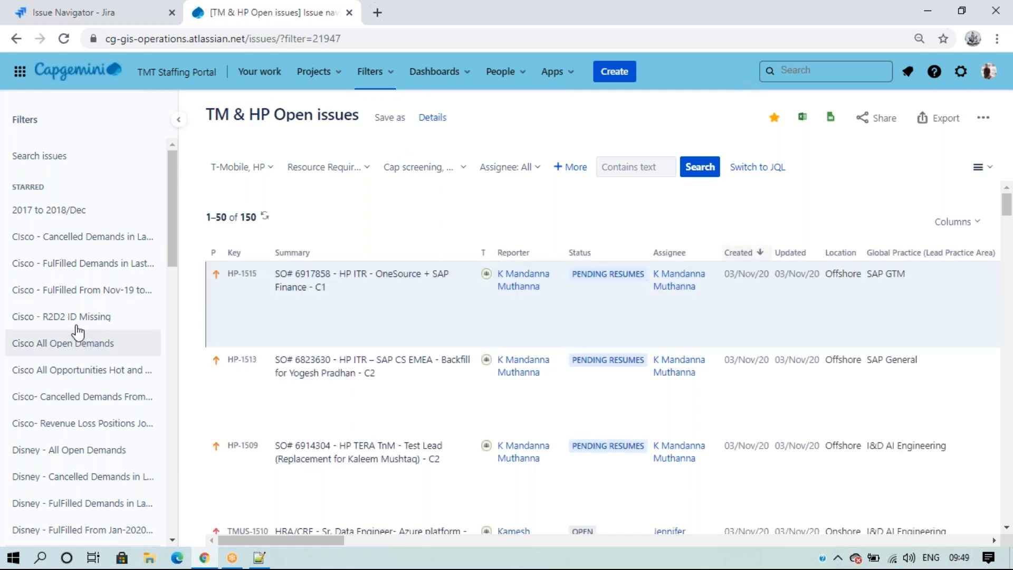
Look for the newly saved filter in the list of starred filters.
scroll(77, 323, down, 5)
scroll(76, 323, down, 4)
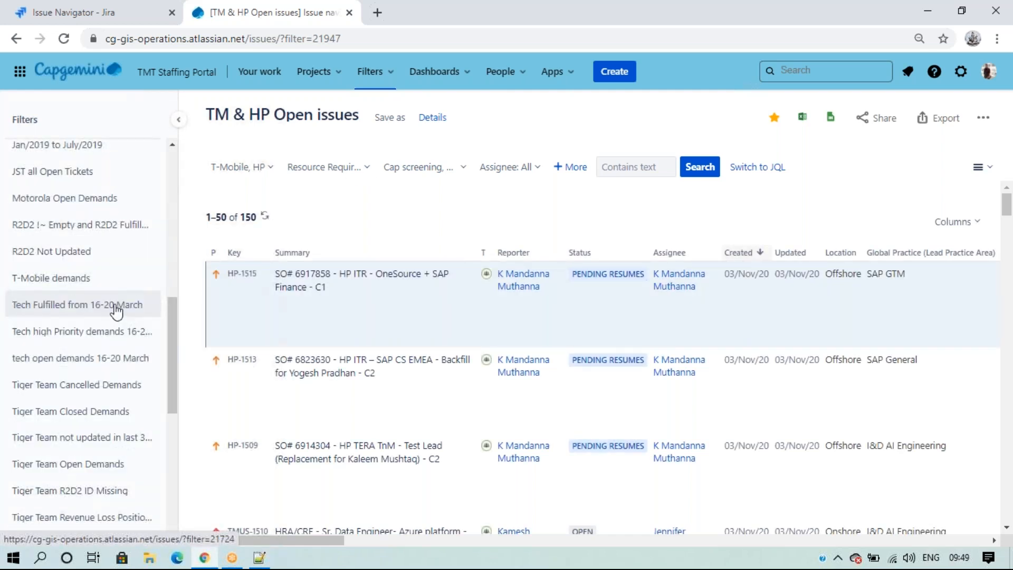
scroll(78, 291, down, 1)
scroll(78, 292, down, 3)
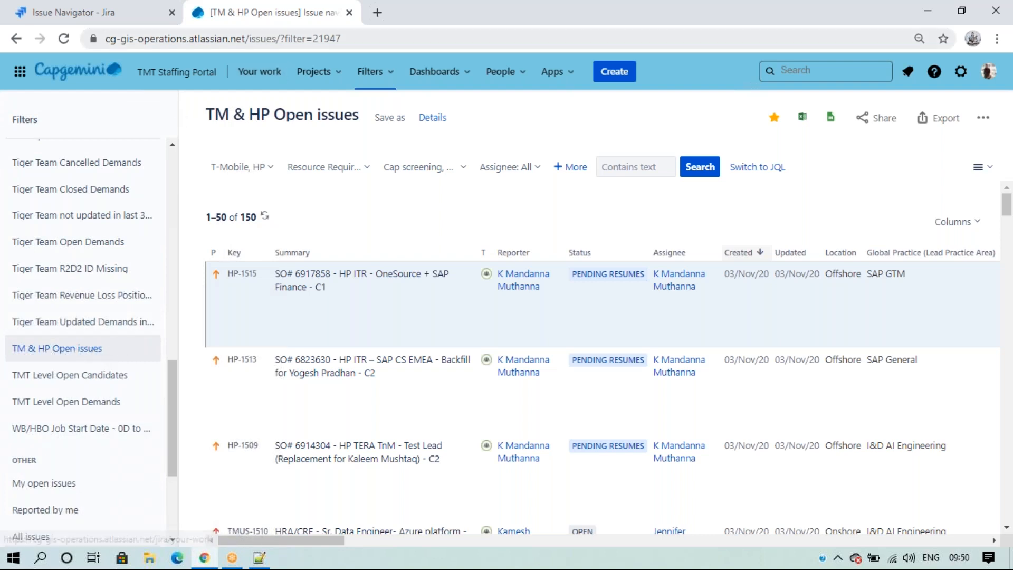
Go from the dashboard to the advanced issue search and open "TM & HP Open issues" from the starred filters.
click(139, 16)
click(248, 12)
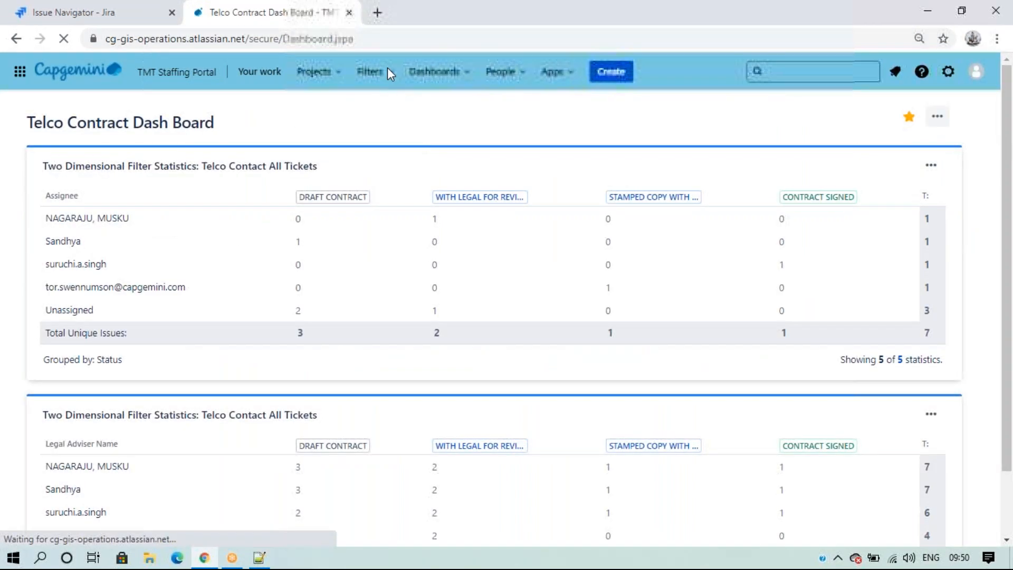
click(376, 75)
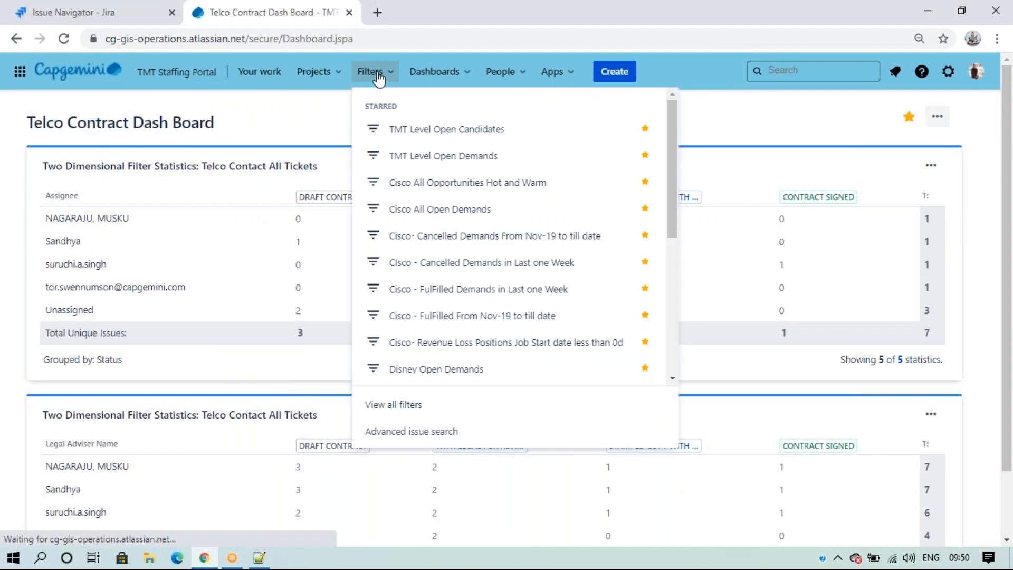
click(410, 431)
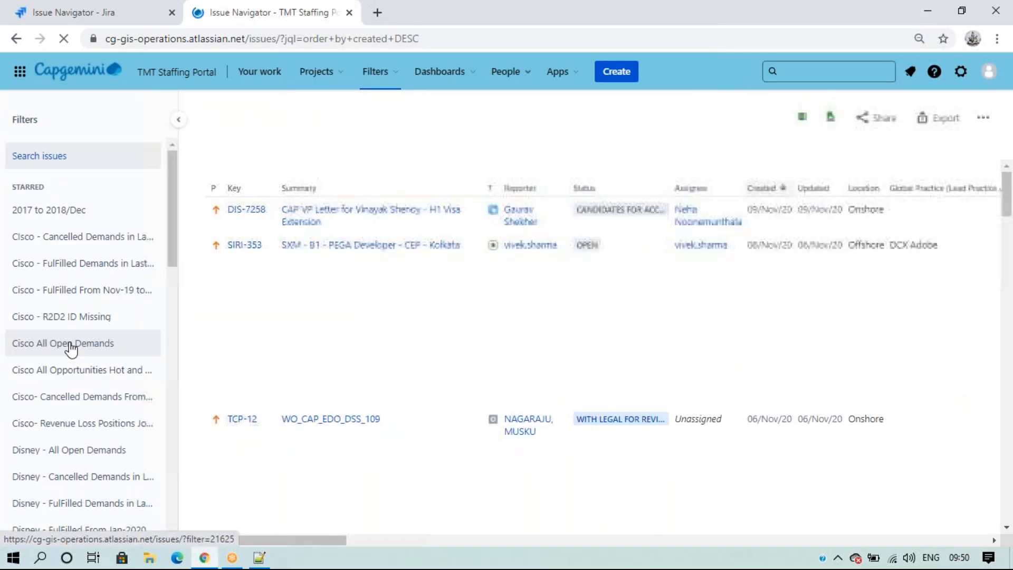
scroll(80, 365, down, 10)
scroll(80, 365, down, 3)
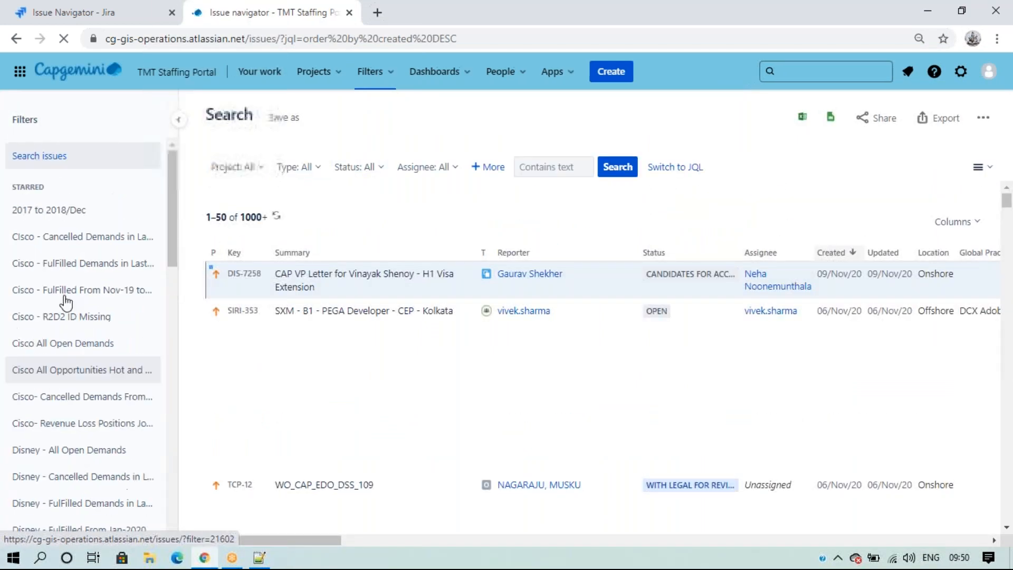
scroll(50, 390, down, 15)
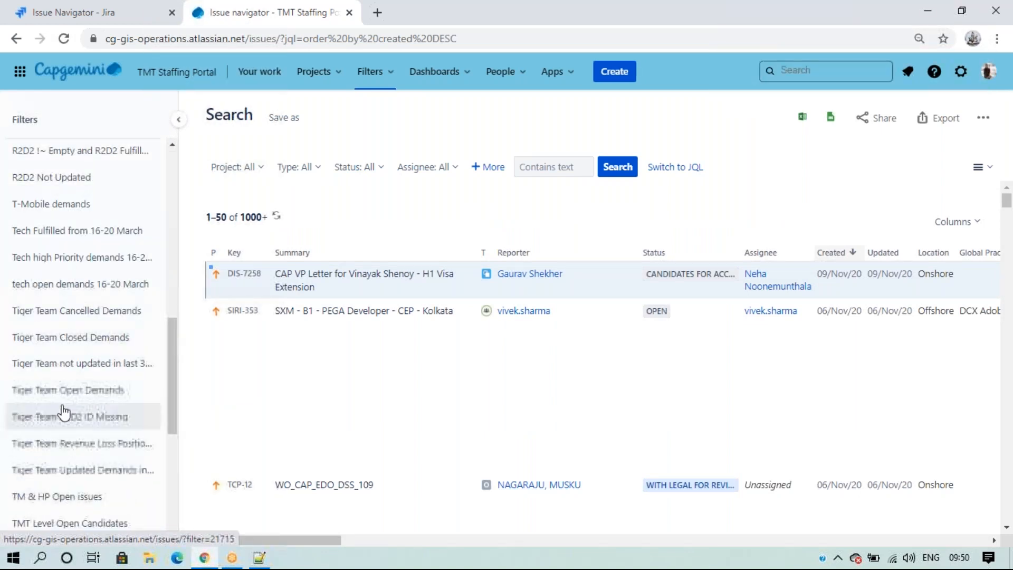
click(58, 353)
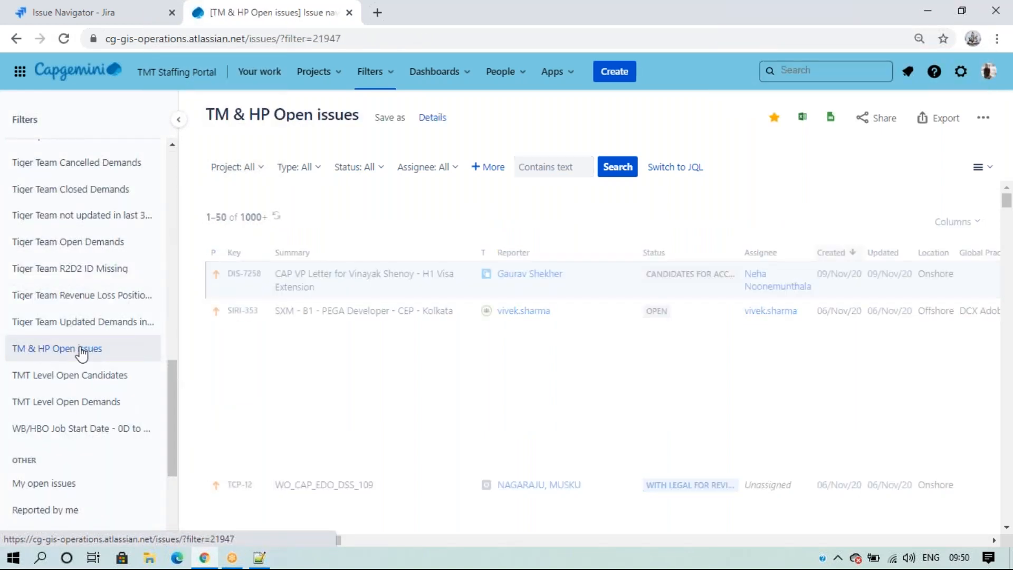
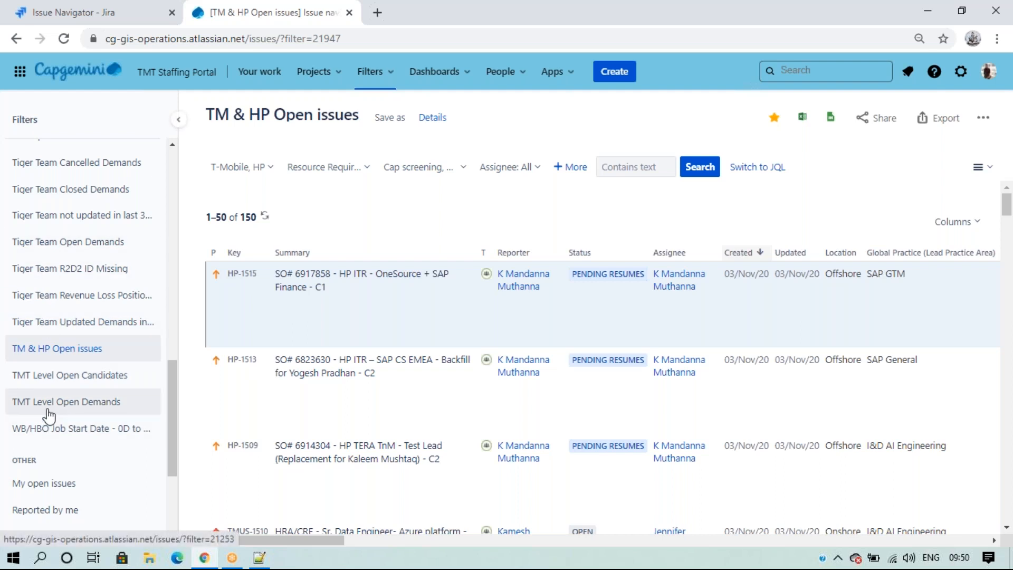
Remove the star from the "TM & HP Open issues" filter and check the starred filter list.
scroll(49, 417, up, 10)
scroll(49, 416, up, 3)
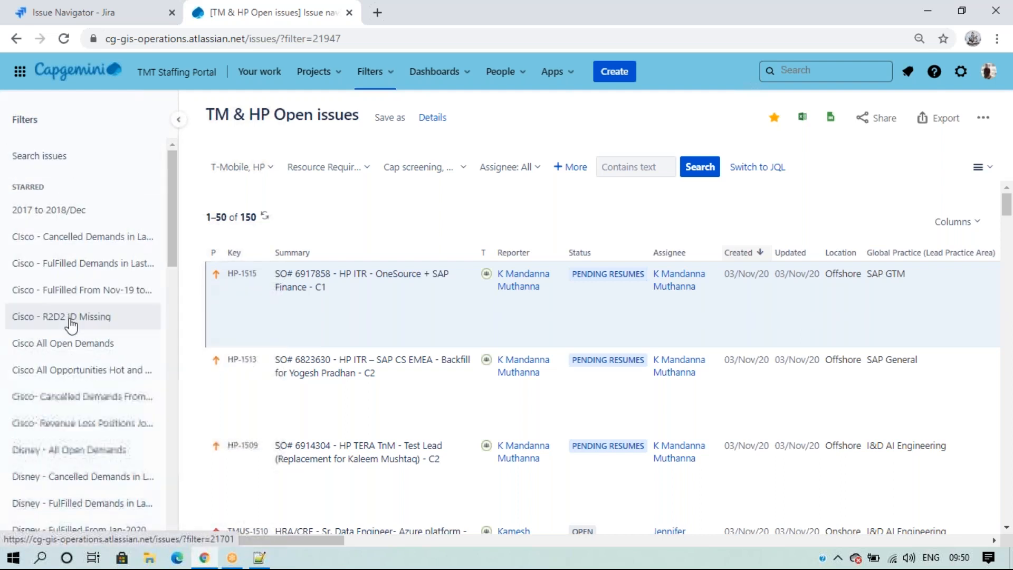
scroll(79, 338, down, 12)
scroll(80, 364, down, 4)
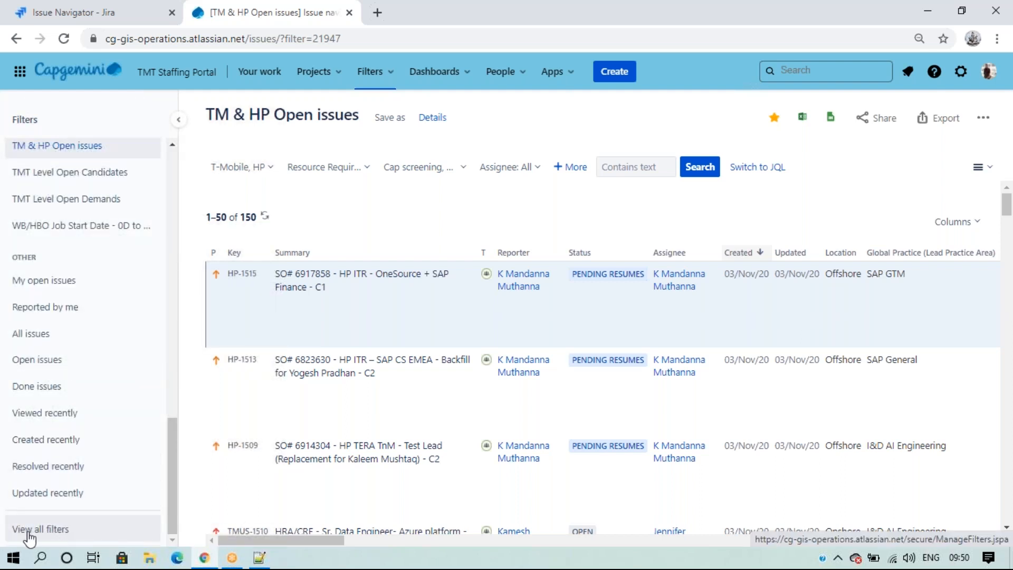
click(774, 117)
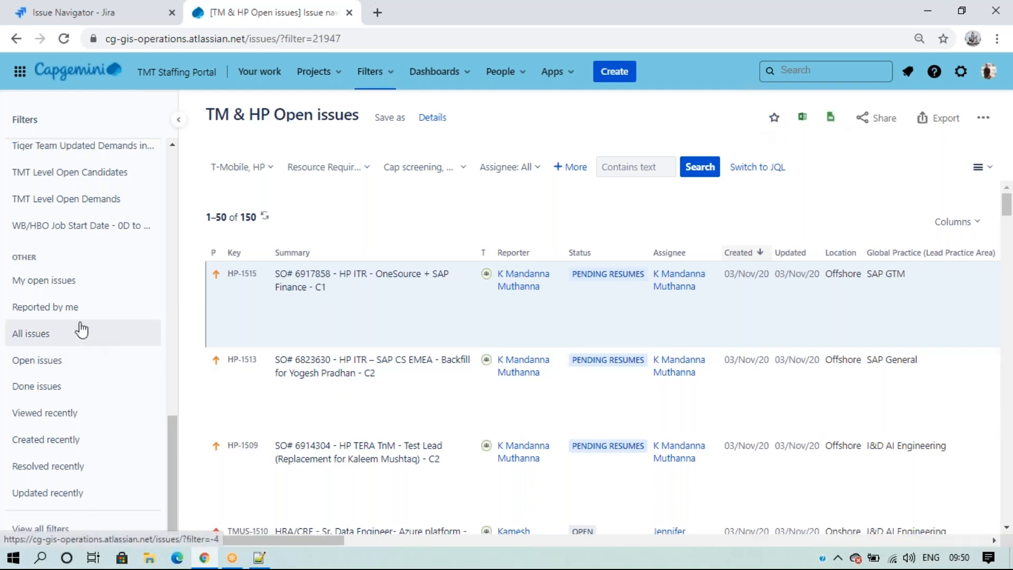
scroll(82, 331, up, 3)
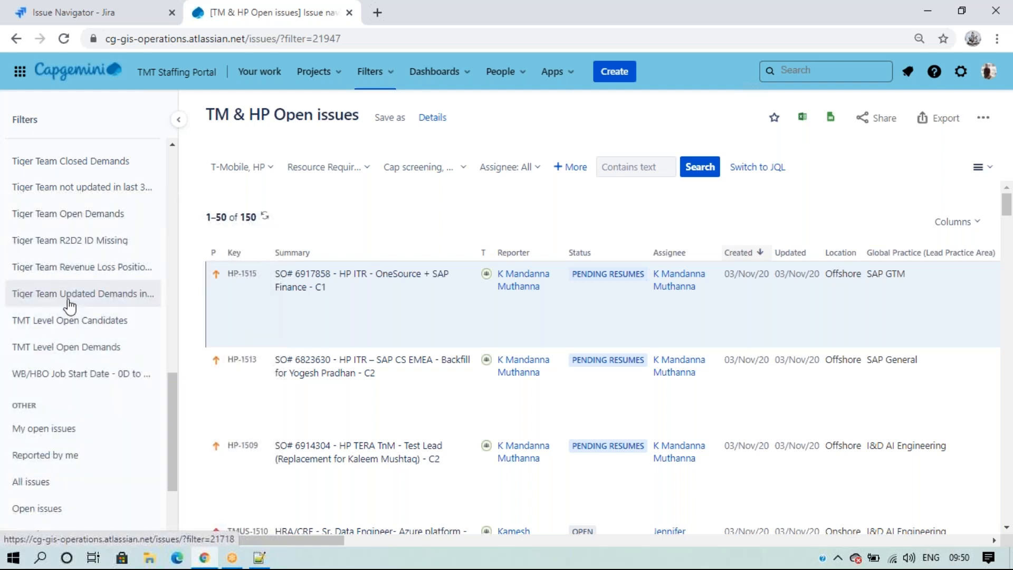
scroll(70, 306, down, 2)
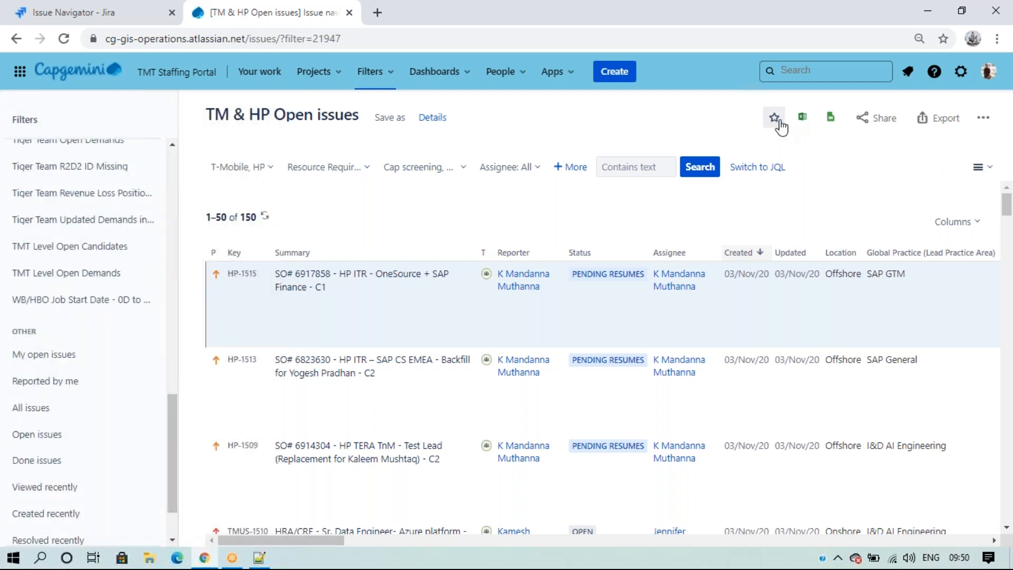
Star the "TM & HP Open issues" filter again and take its star away once more.
click(778, 120)
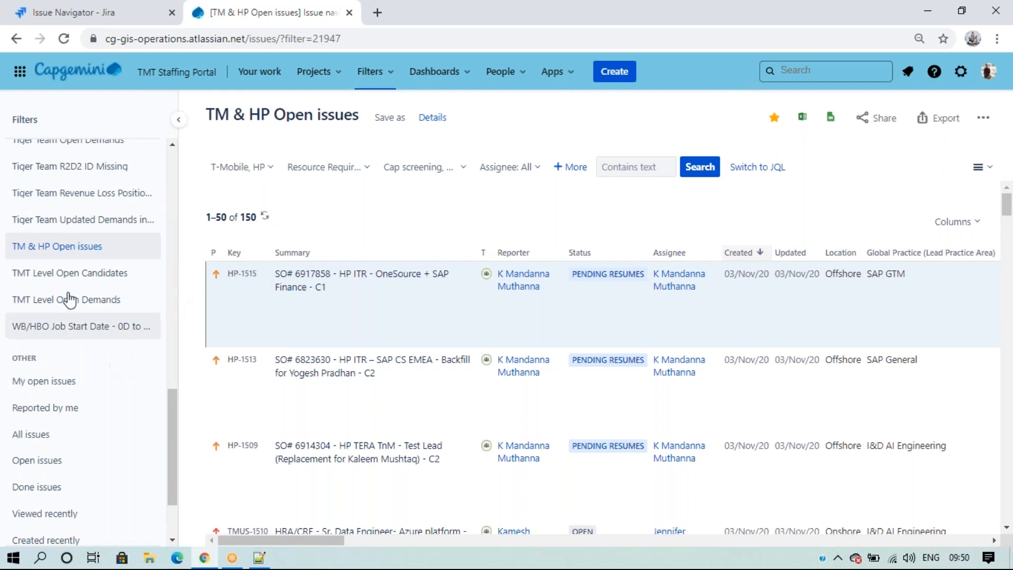
click(775, 122)
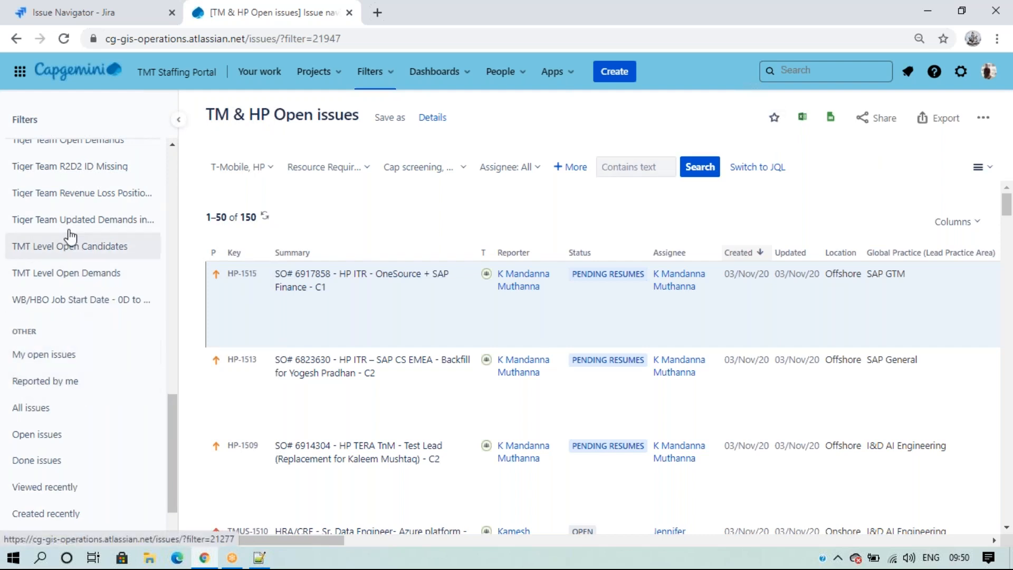
Go to the overview of all filters, search it for "TM" and look through the matching filters.
scroll(129, 349, down, 2)
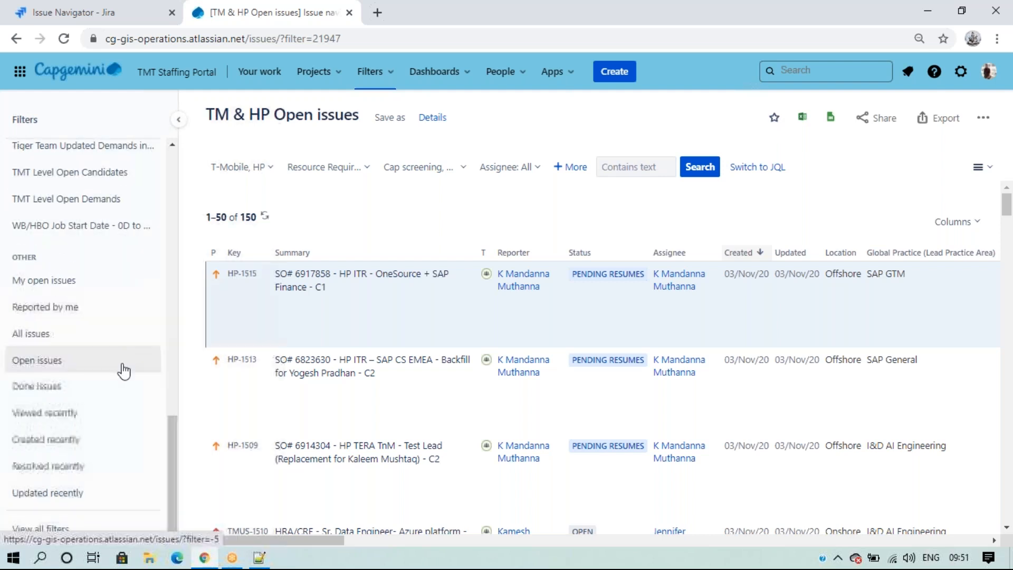
click(42, 528)
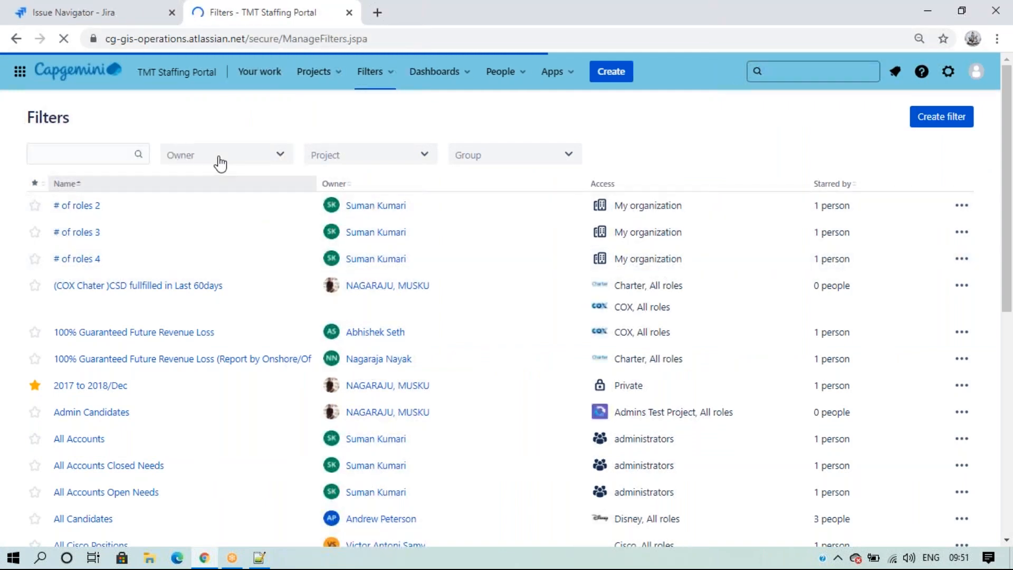
click(87, 147)
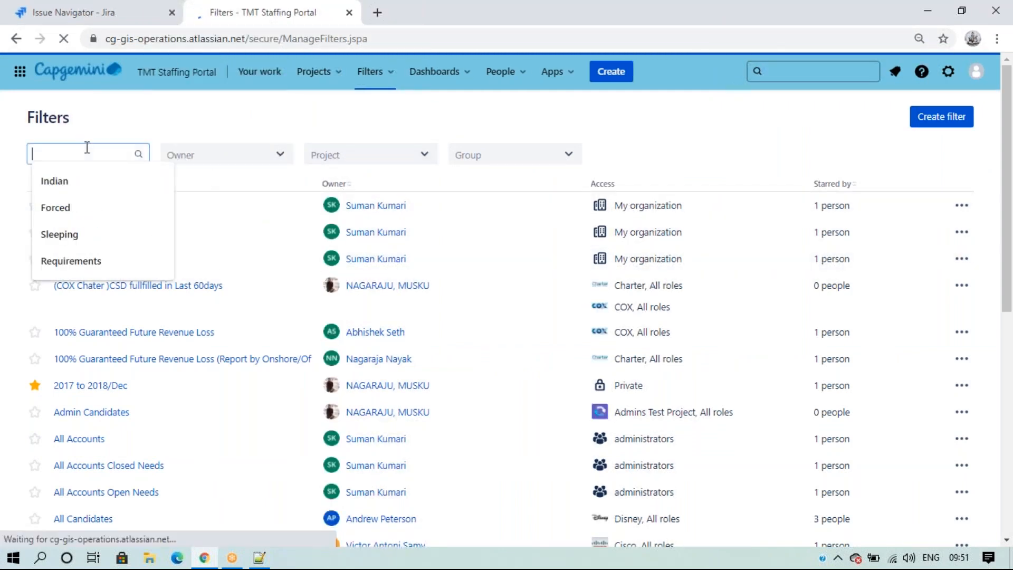
text(TM)
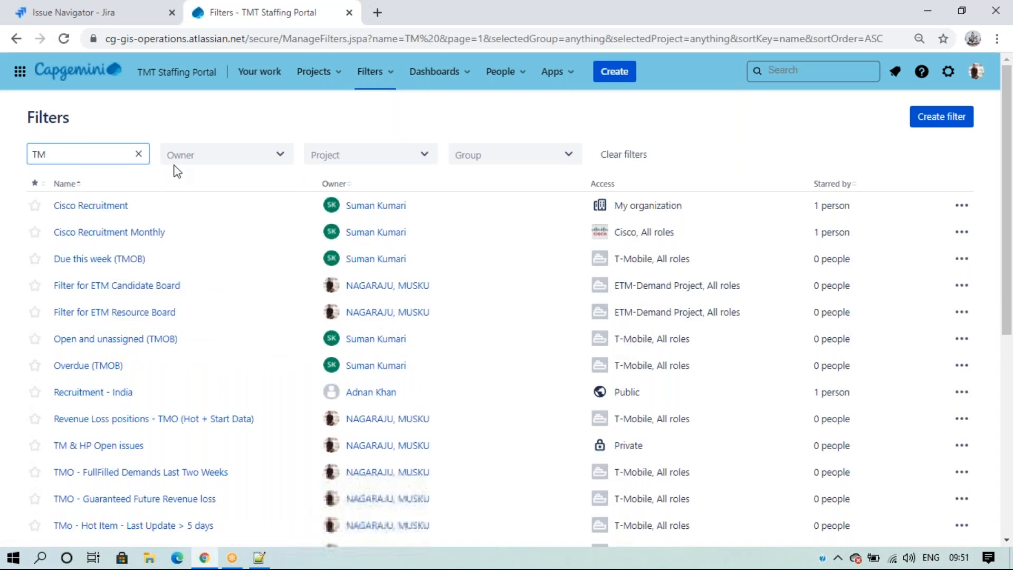
scroll(131, 322, down, 7)
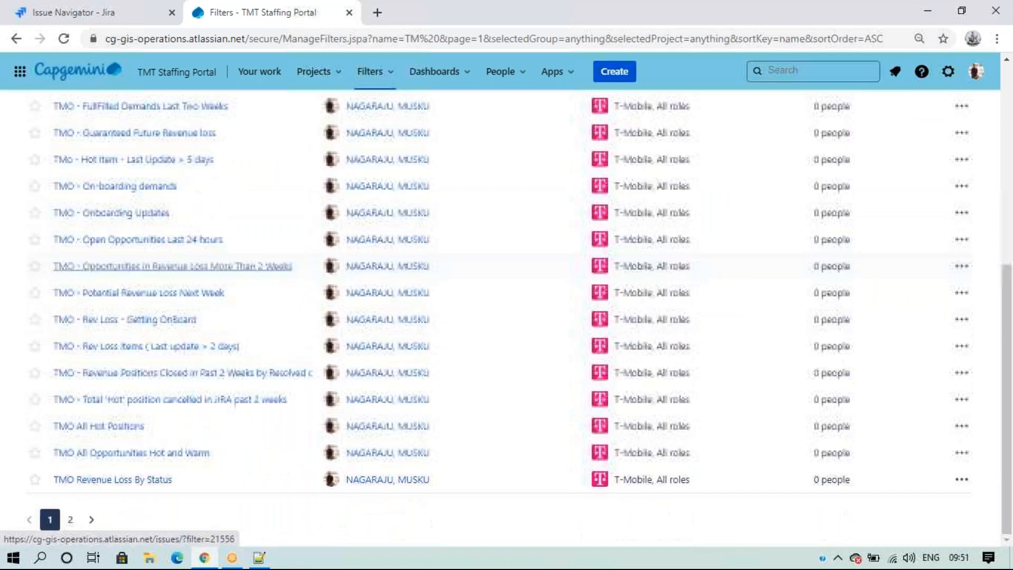
scroll(113, 434, up, 7)
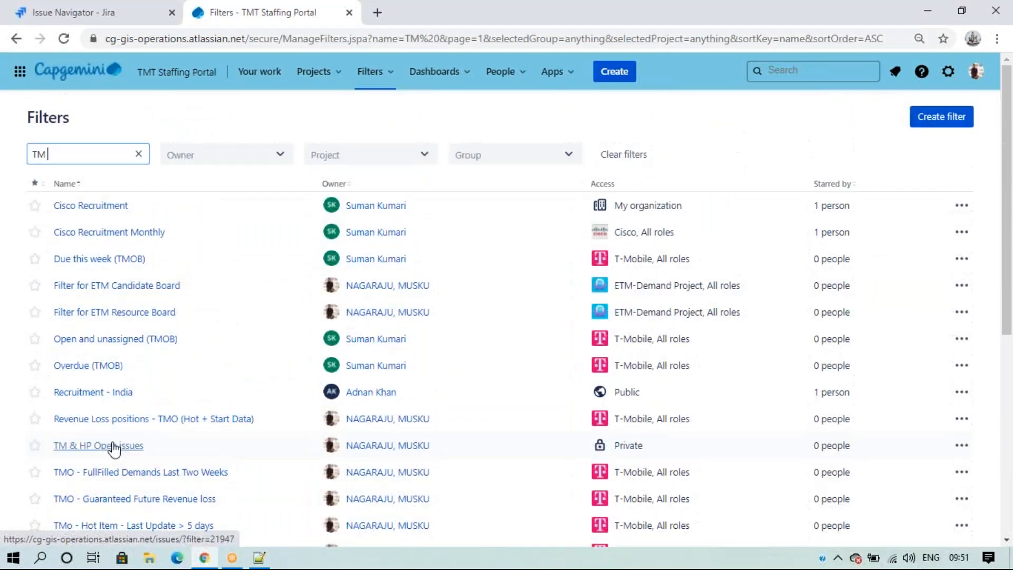
Narrow the filter search to the suggested owner and open the unstarred "TM & HP Open issues" filter.
click(226, 158)
click(231, 190)
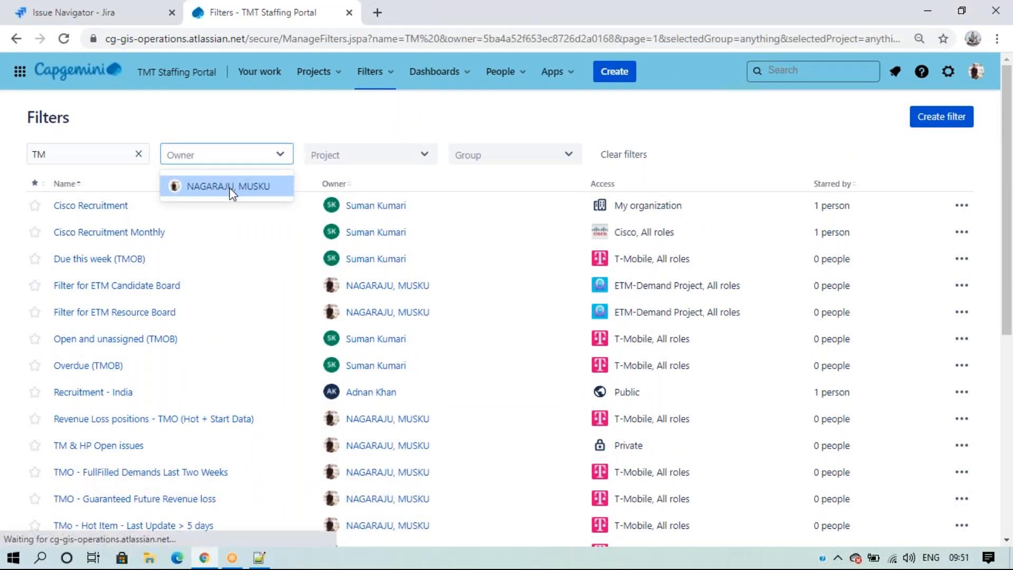
scroll(136, 283, down, 4)
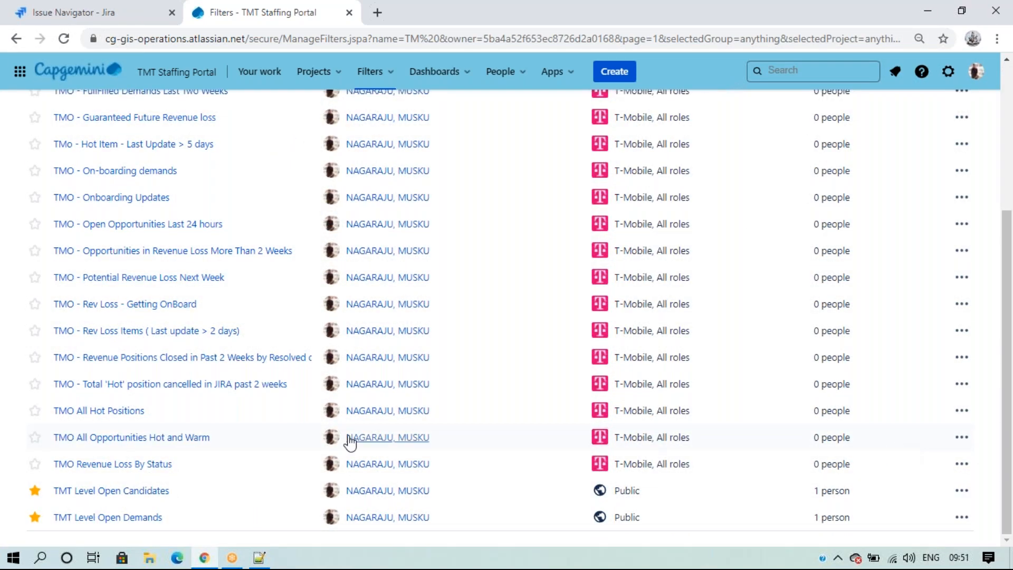
scroll(63, 403, up, 4)
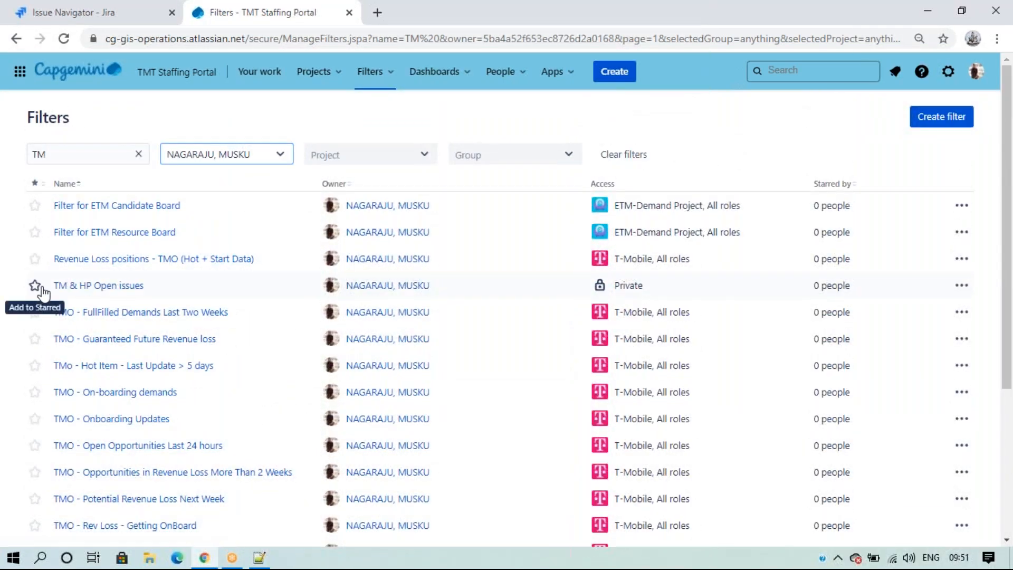
click(79, 289)
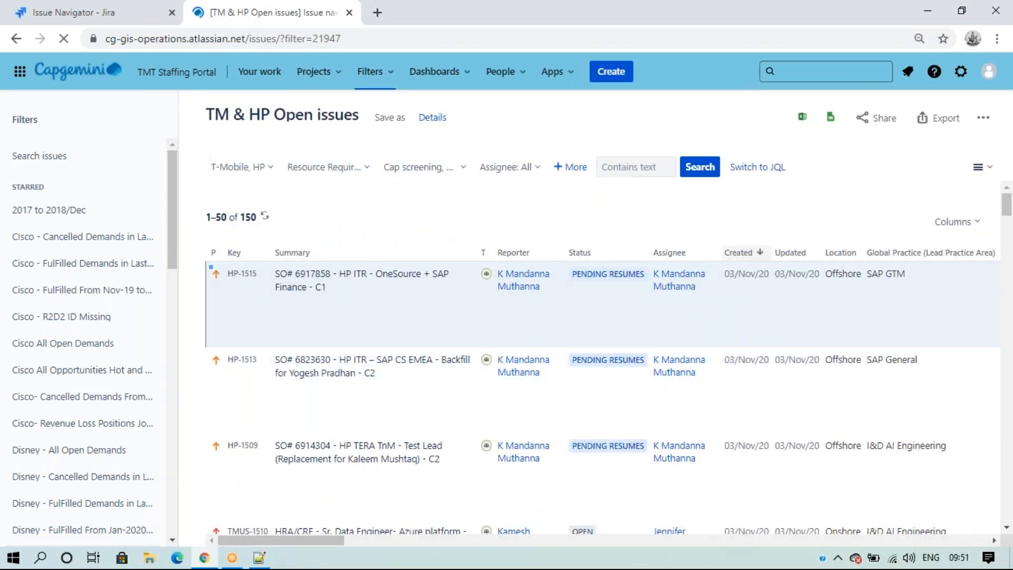
Select the filter's web address and view the filter's sharing form without sending it to anyone.
click(167, 42)
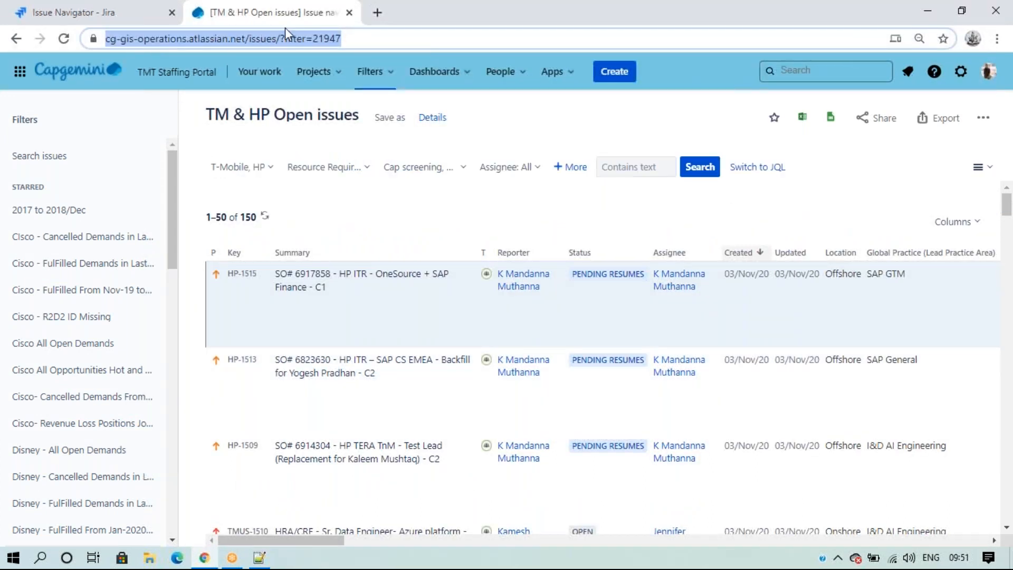
click(350, 38)
drag(349, 39, 411, 39)
click(400, 39)
click(411, 39)
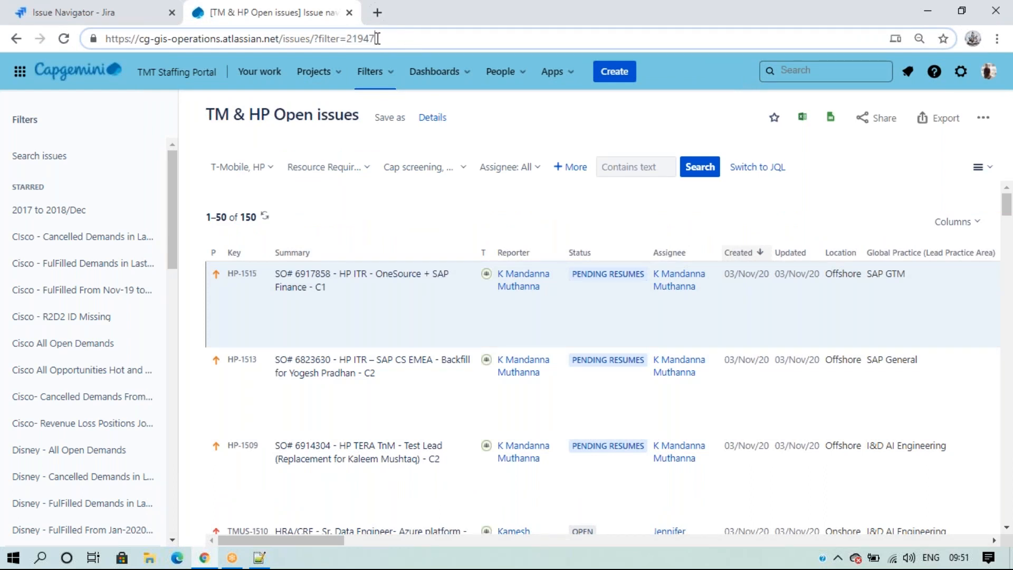
click(868, 118)
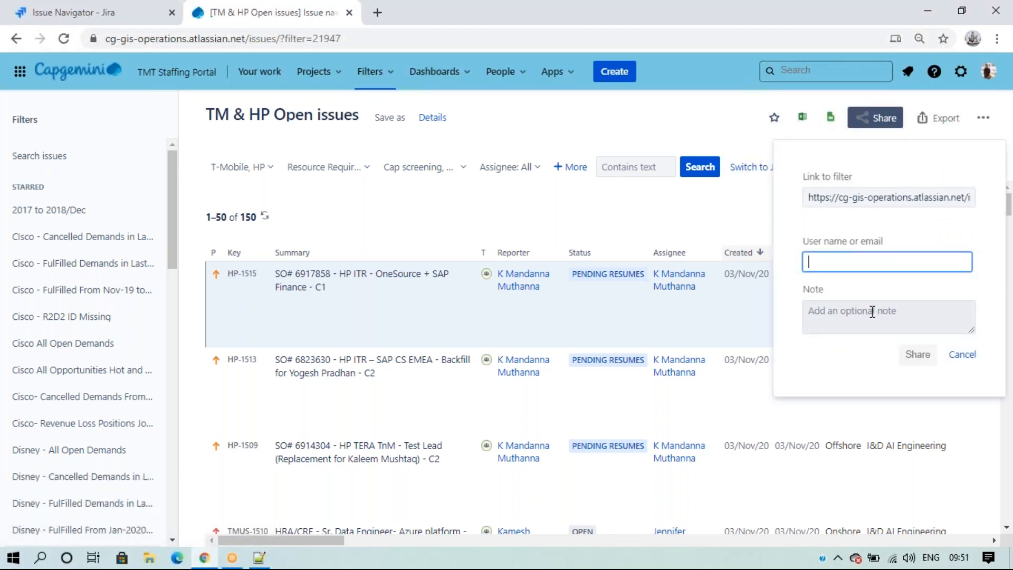
click(963, 354)
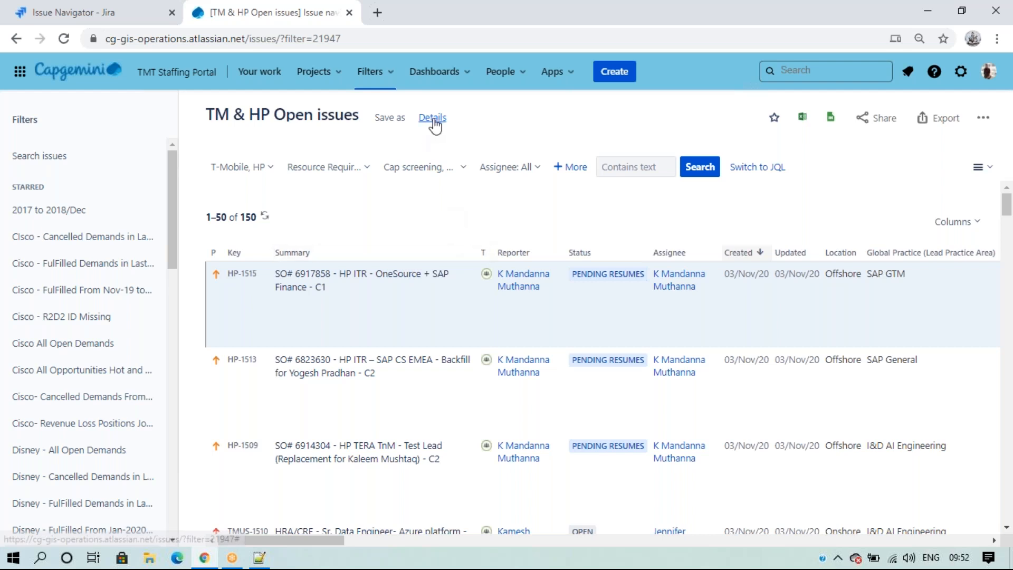
Return to the filter overview, check the access of "TM & HP Open issues" and reopen that filter.
click(11, 39)
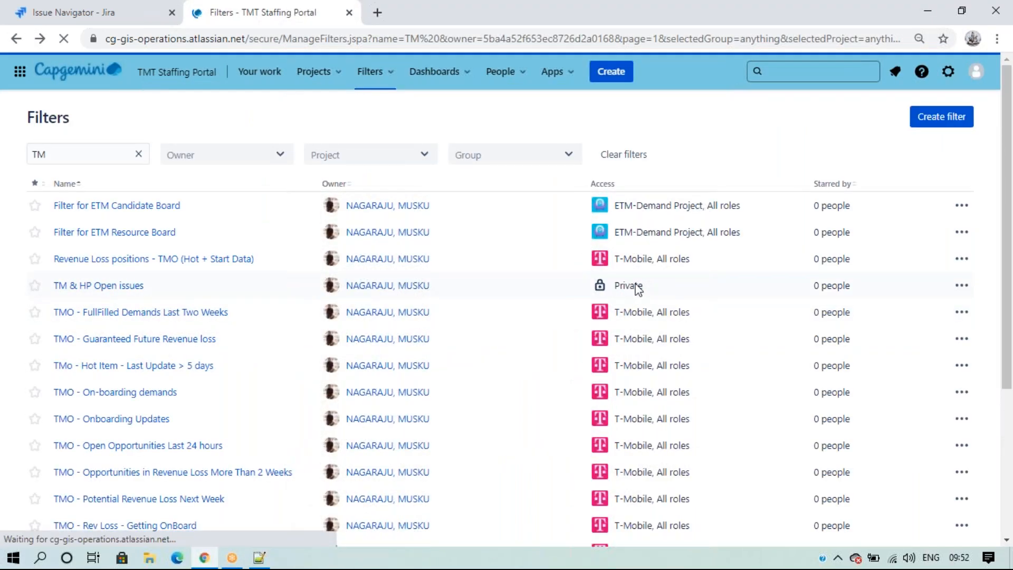
scroll(665, 380, down, 4)
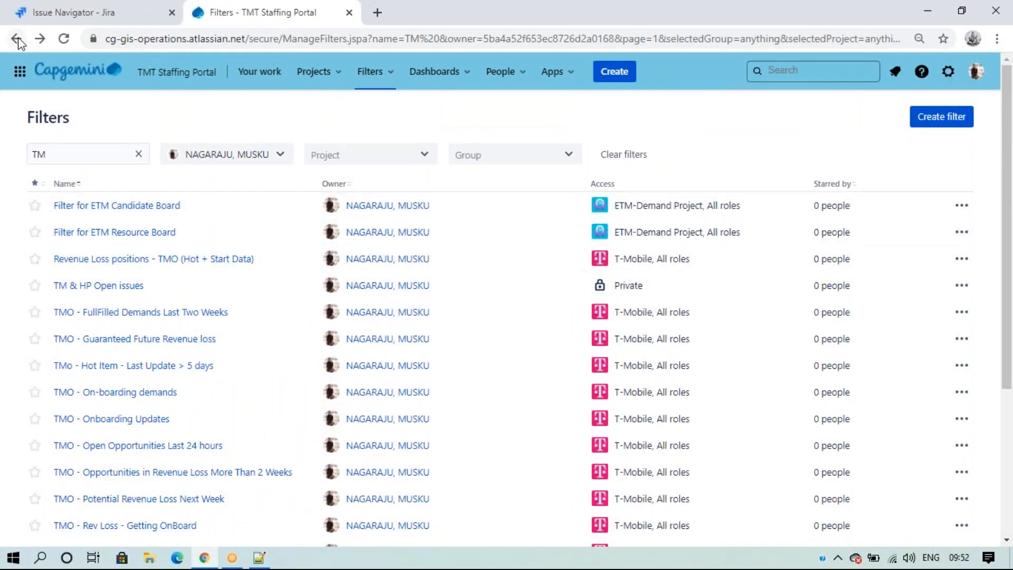
click(98, 285)
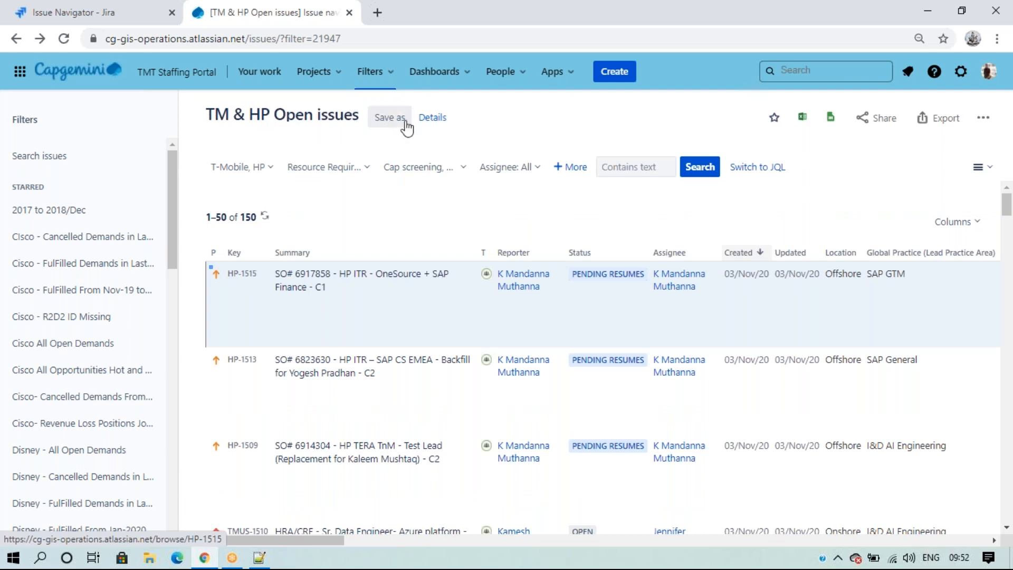
View the filter's details and permissions and look through the access types and the groups on offer.
click(428, 122)
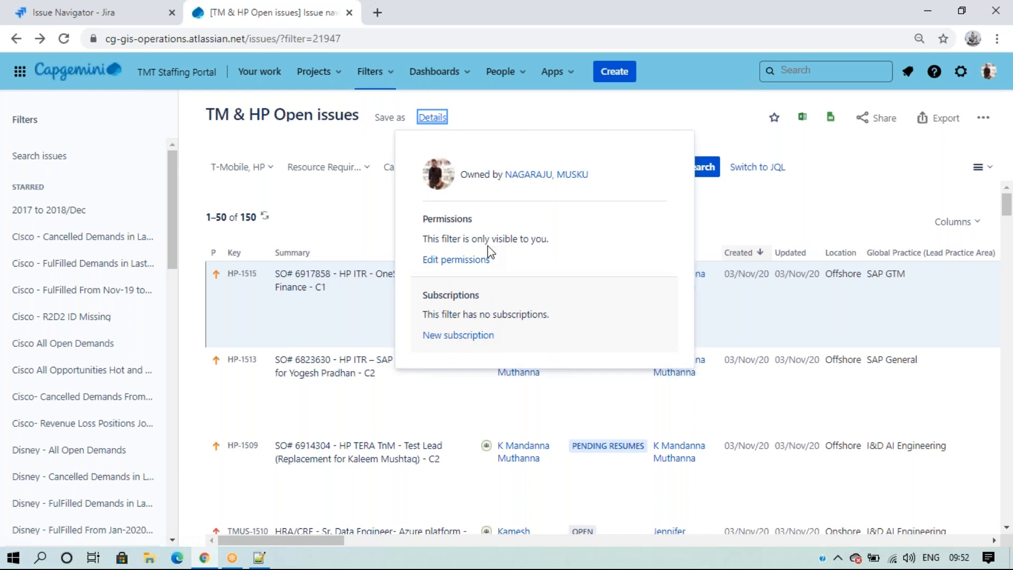
click(457, 266)
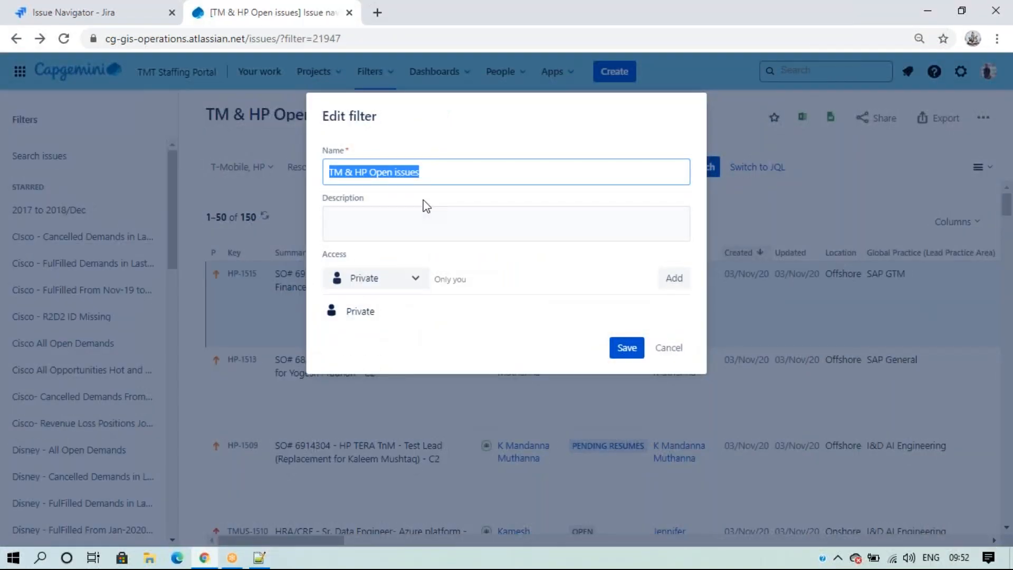
click(660, 348)
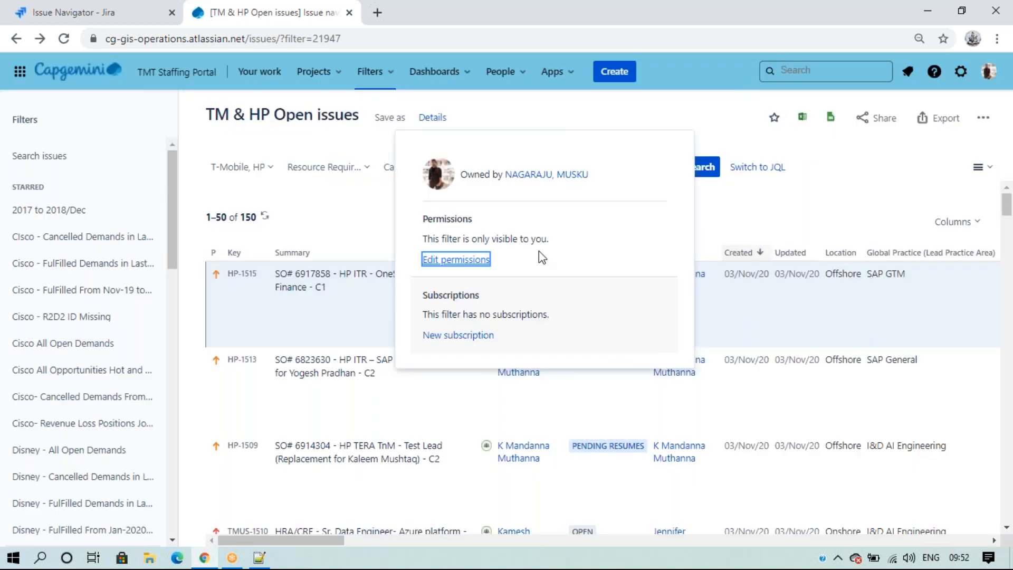
click(455, 259)
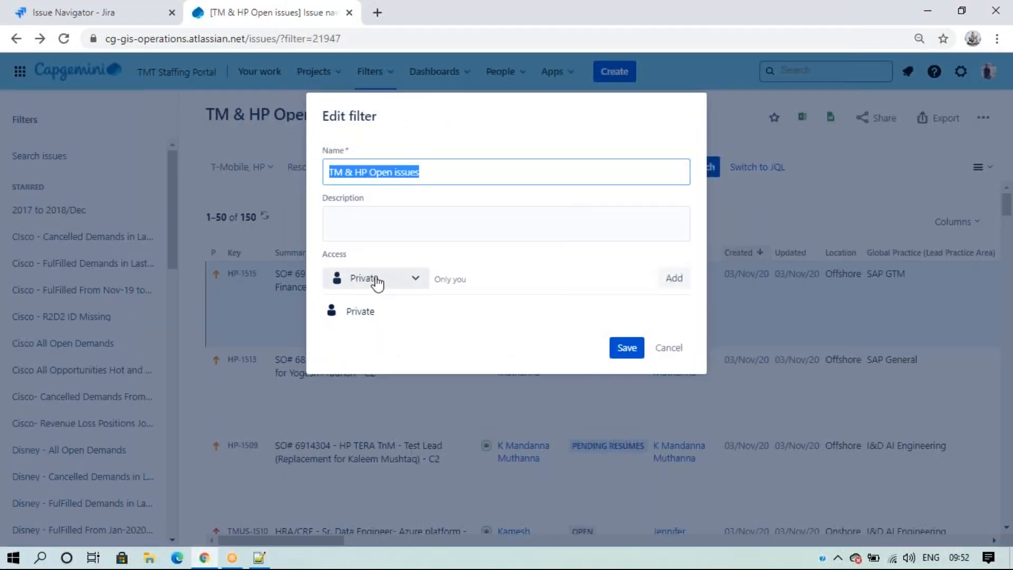
click(377, 280)
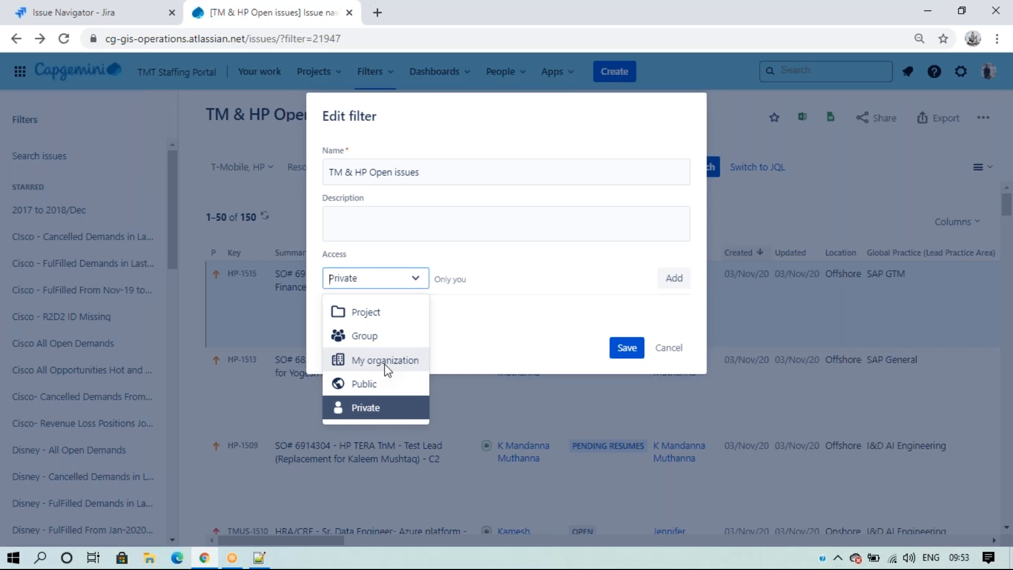
click(377, 338)
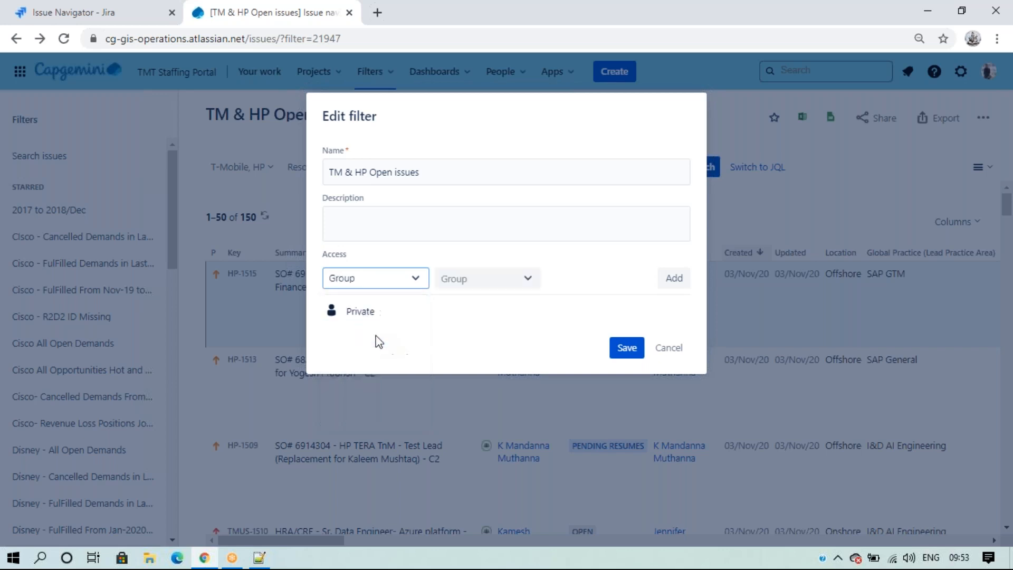
click(522, 278)
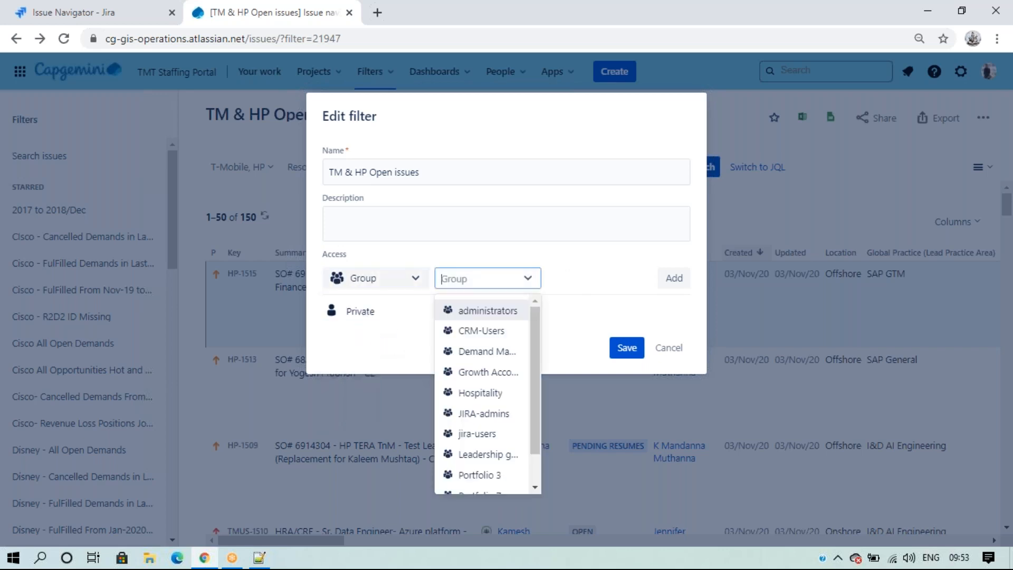
Try to share the filter with all roles of the T-Mobile project and save it.
click(401, 283)
click(366, 312)
click(487, 279)
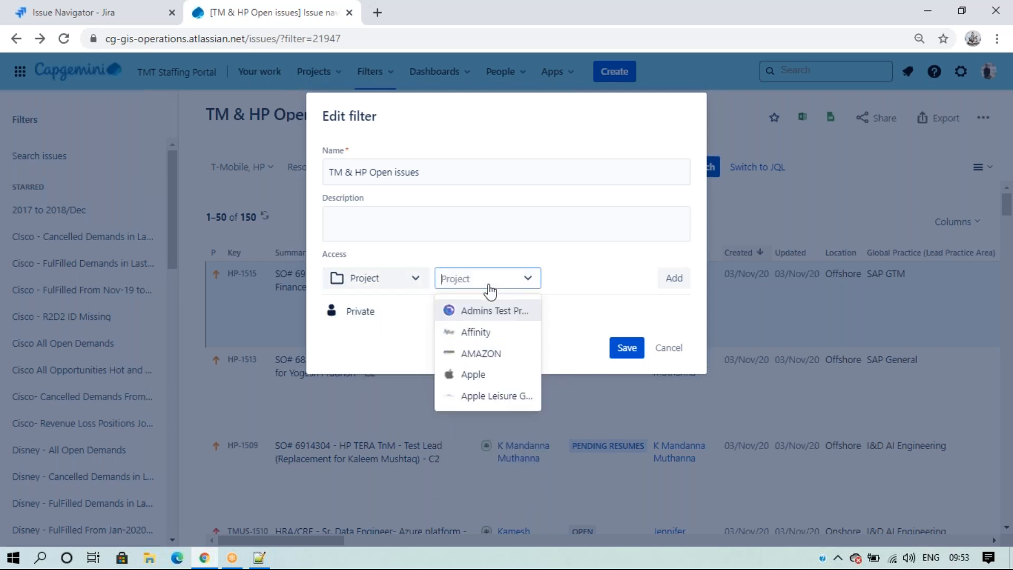
text(tm)
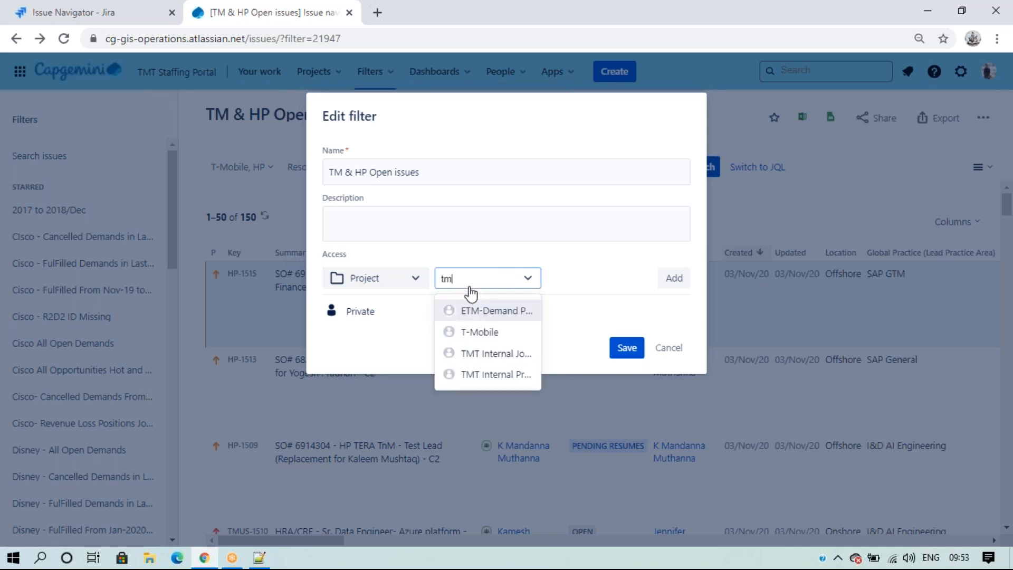
click(476, 330)
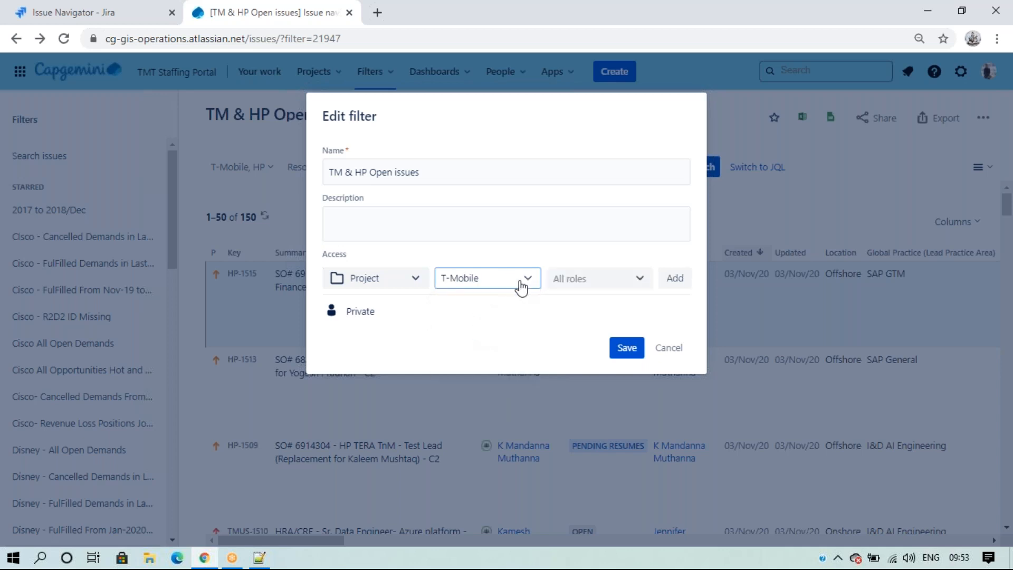
click(598, 284)
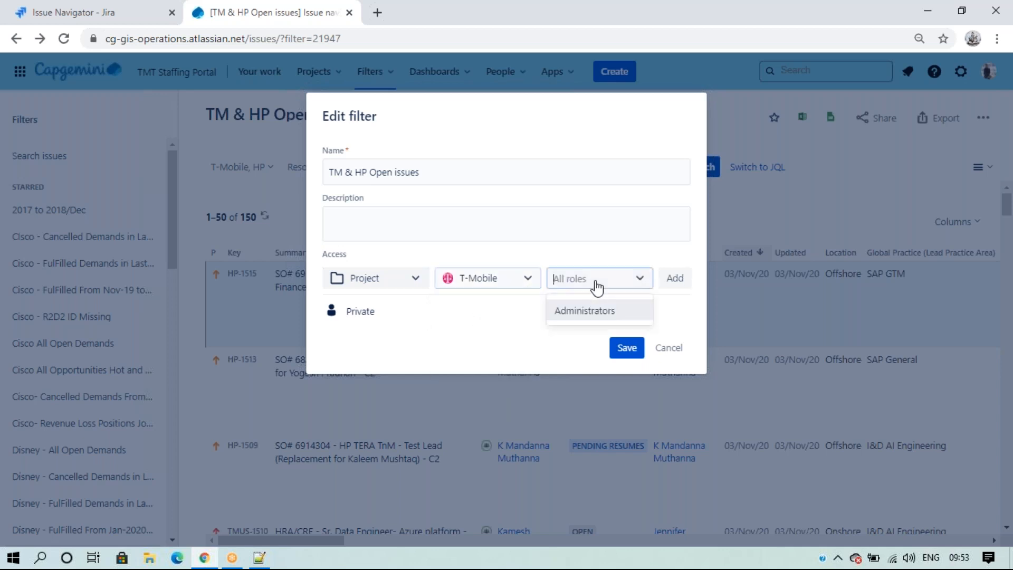
click(535, 370)
click(620, 353)
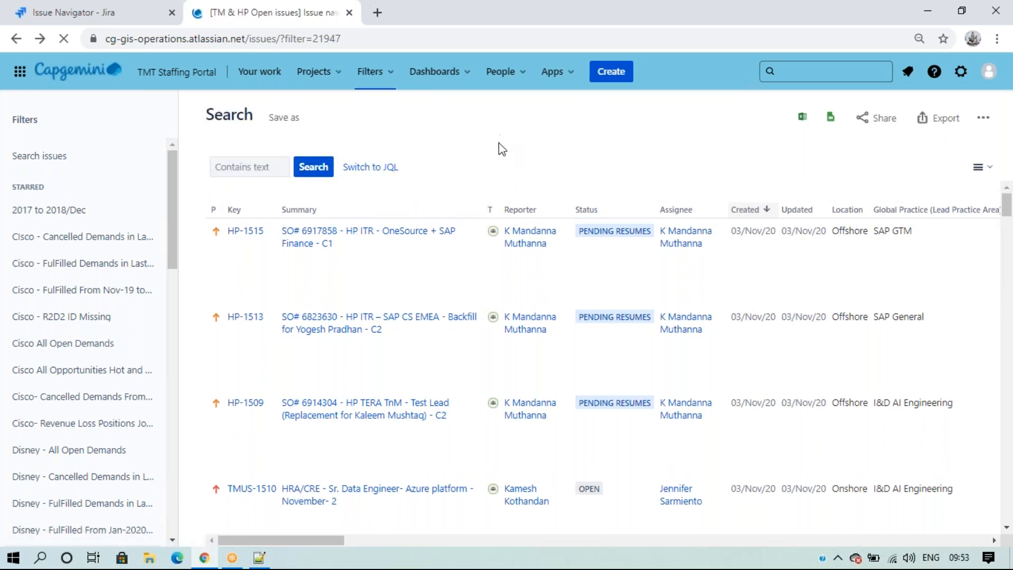
Edit the filter's permissions and add access for the T-Mobile project with all roles.
click(432, 117)
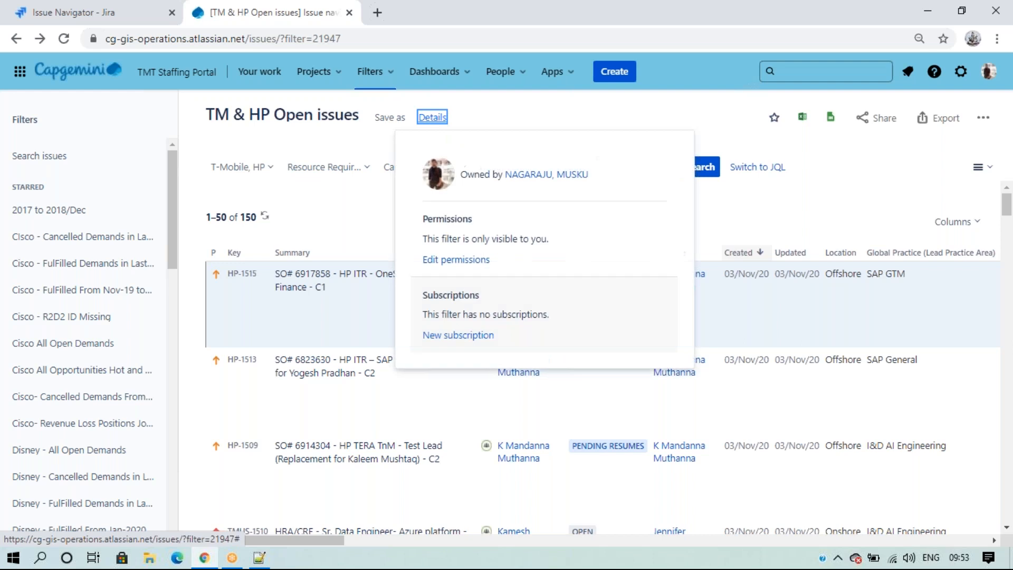
click(457, 259)
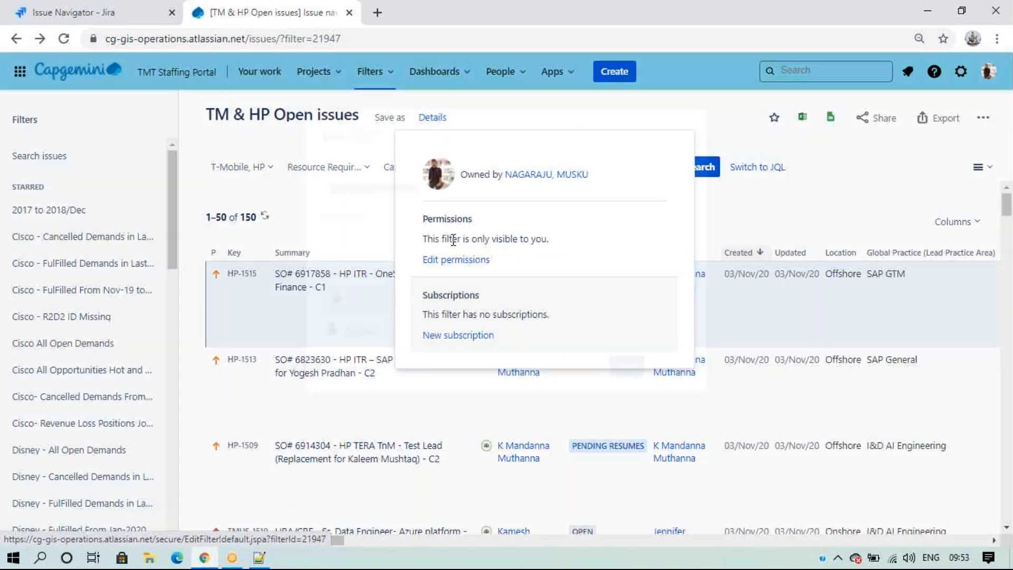
click(398, 278)
click(393, 312)
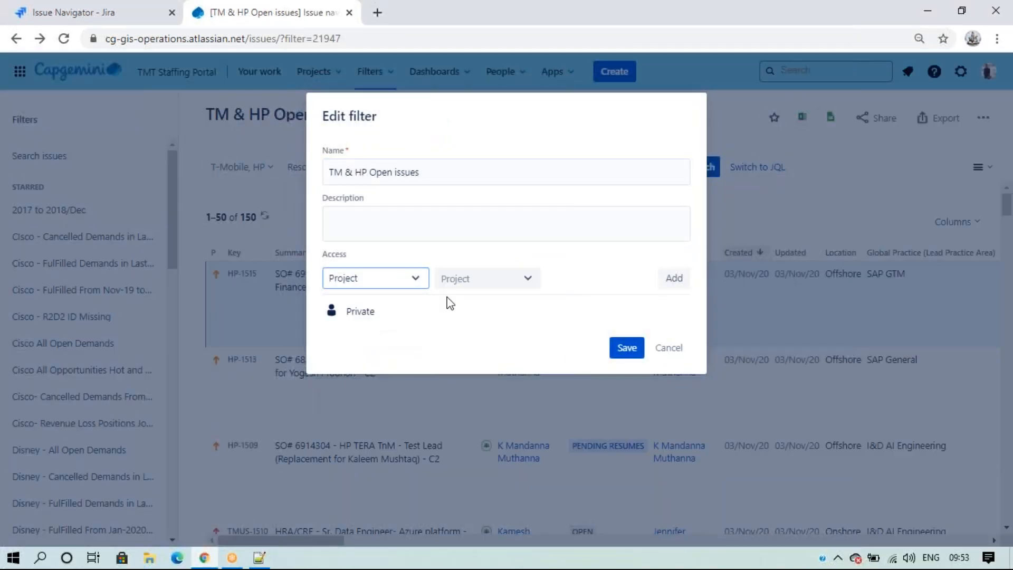
click(477, 285)
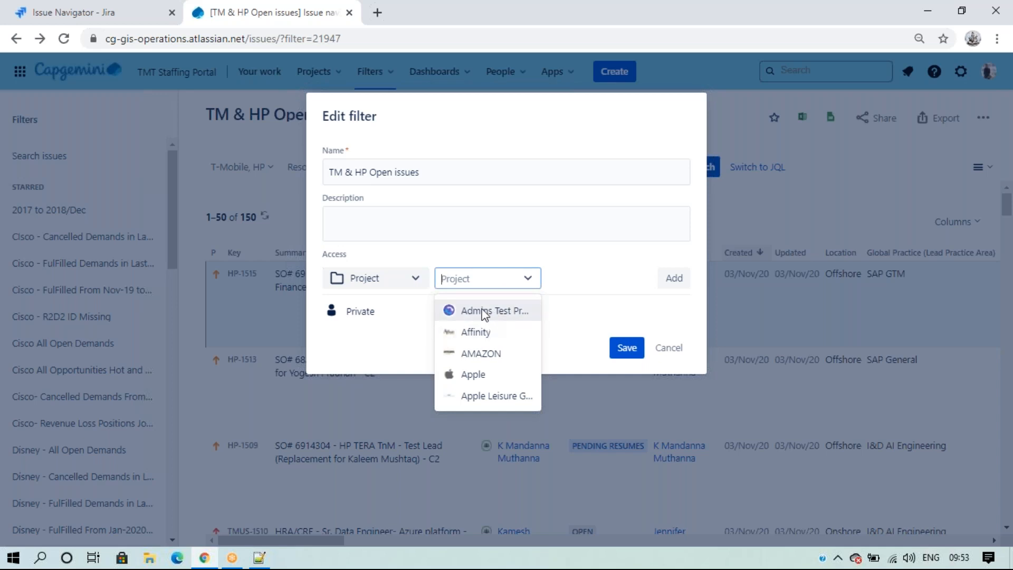
text(tm)
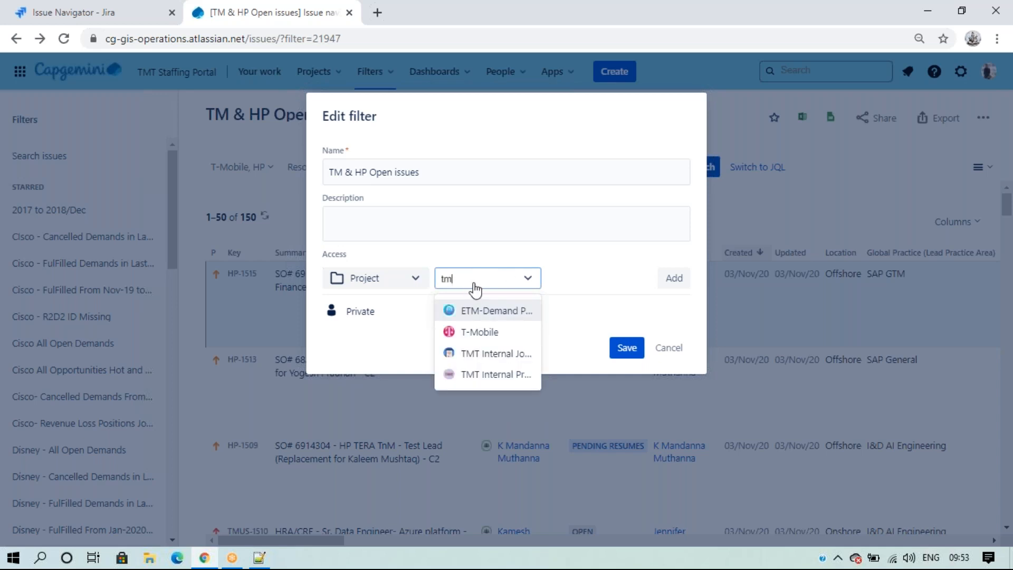
click(478, 330)
click(588, 278)
click(633, 250)
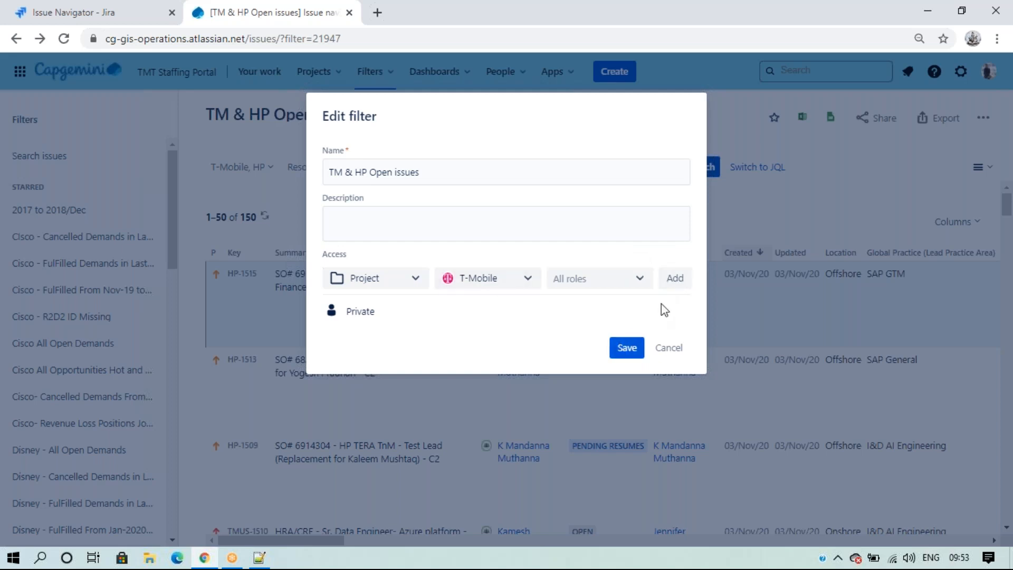
click(678, 287)
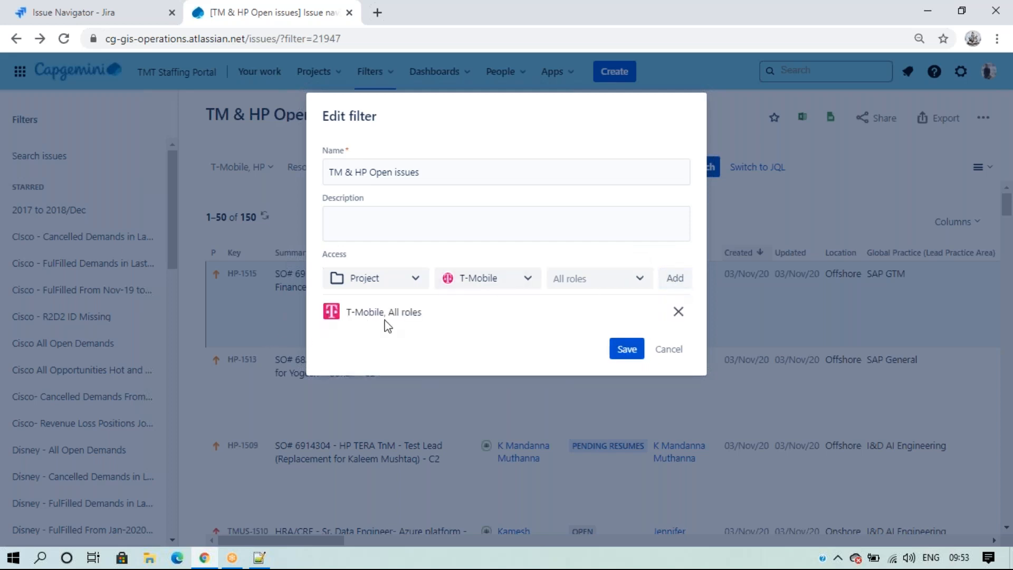
Add access for the HP project with all roles and save the filter's permissions.
click(407, 279)
click(488, 278)
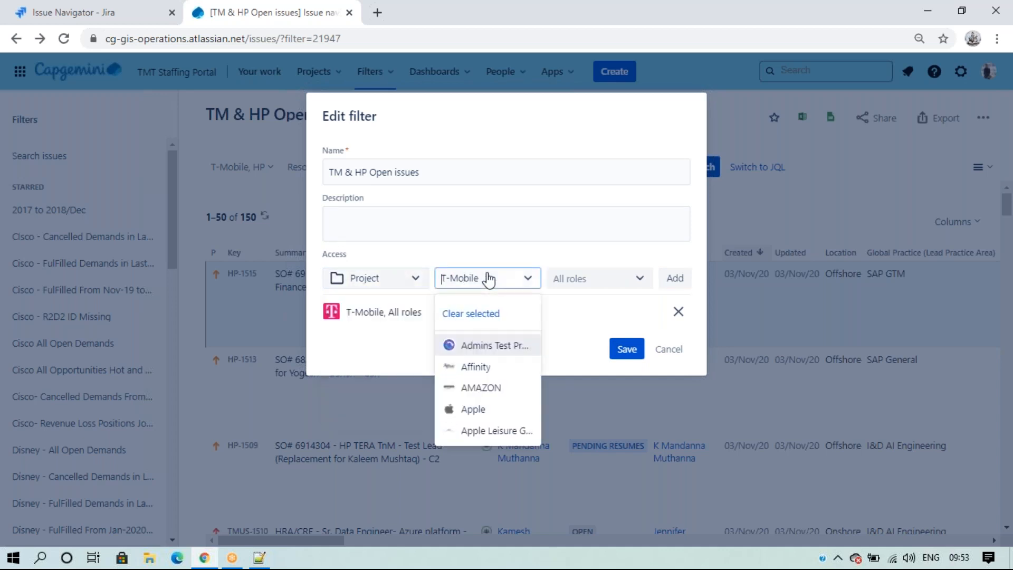
text(hp)
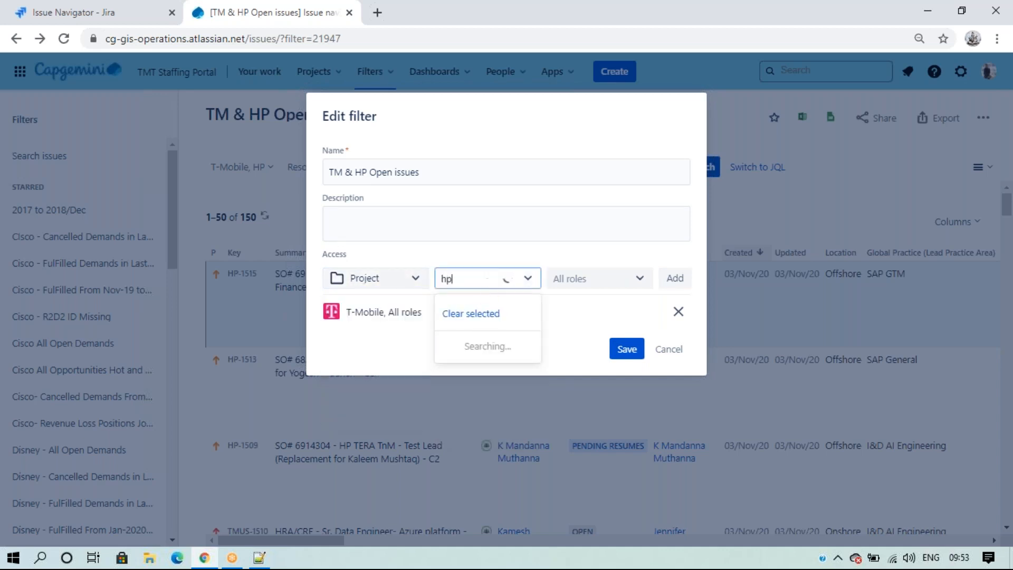
click(470, 345)
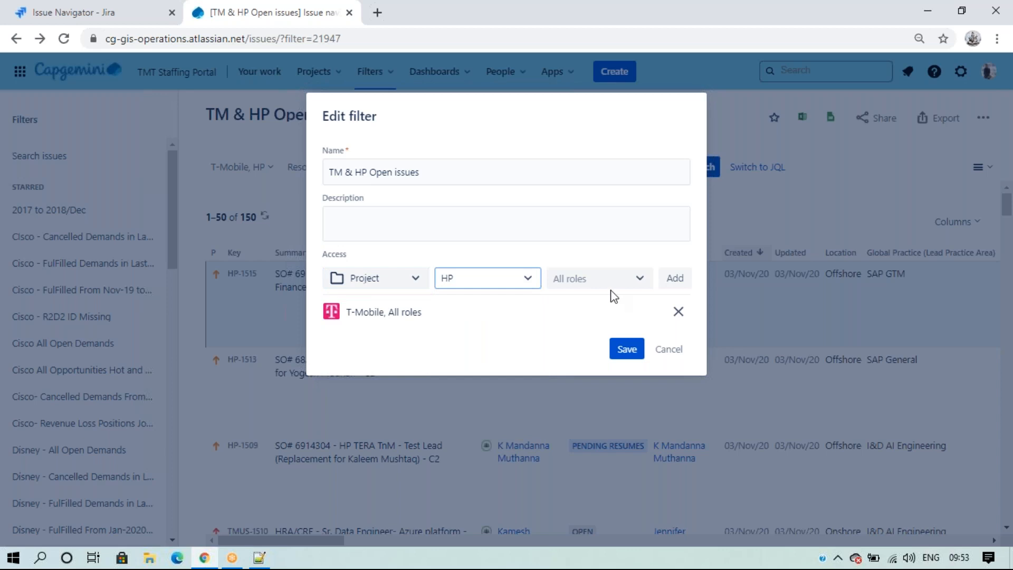
click(674, 281)
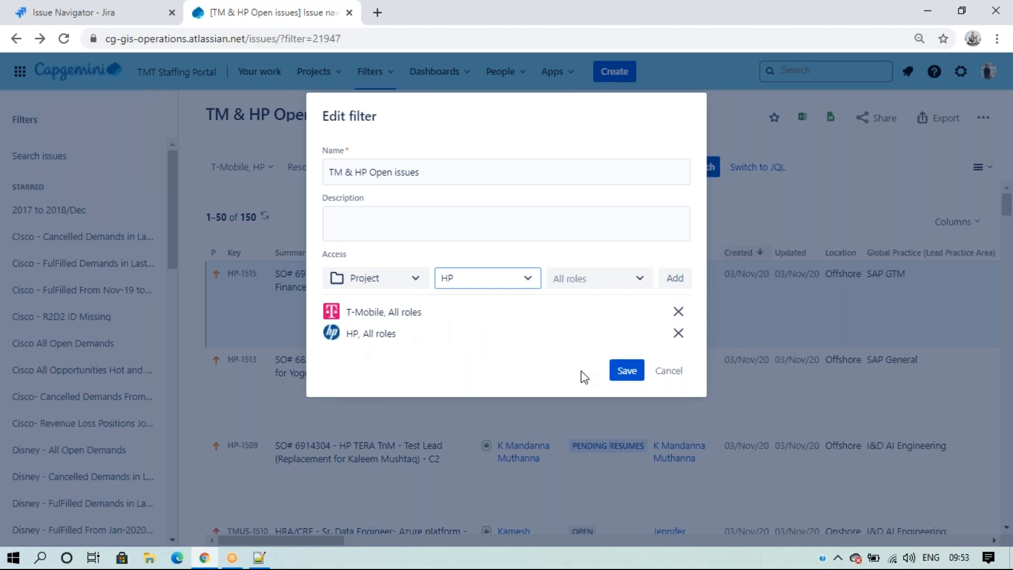
click(625, 372)
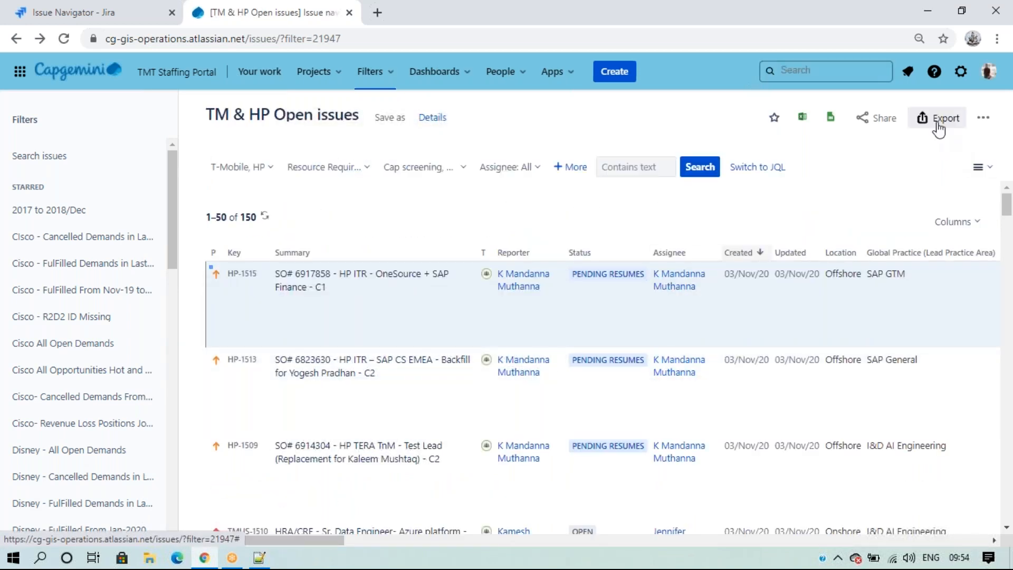
Look through the export formats offered for the filter's issues, including the Excel CSV options.
click(927, 126)
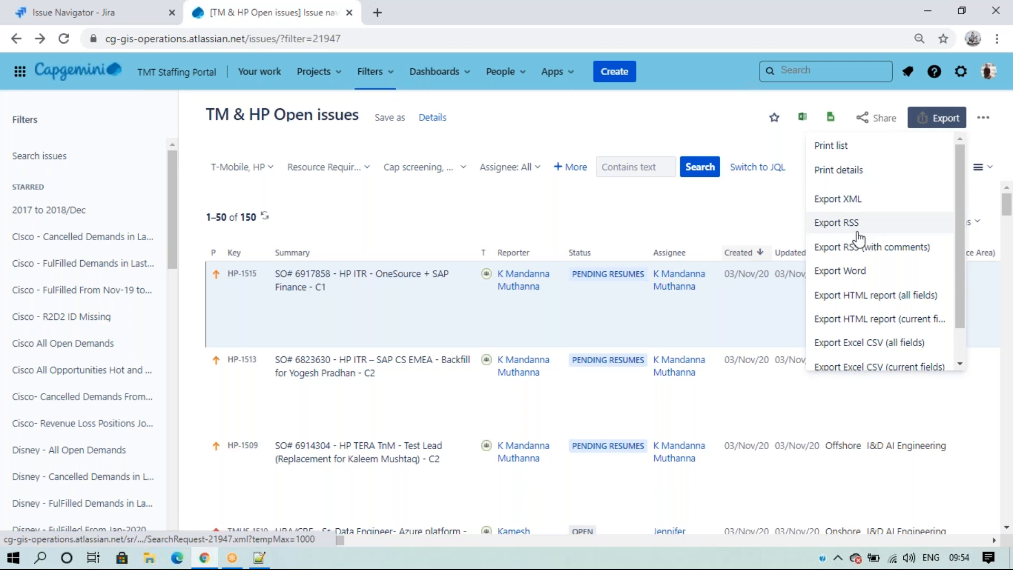
scroll(908, 238, down, 1)
scroll(908, 238, down, 1)
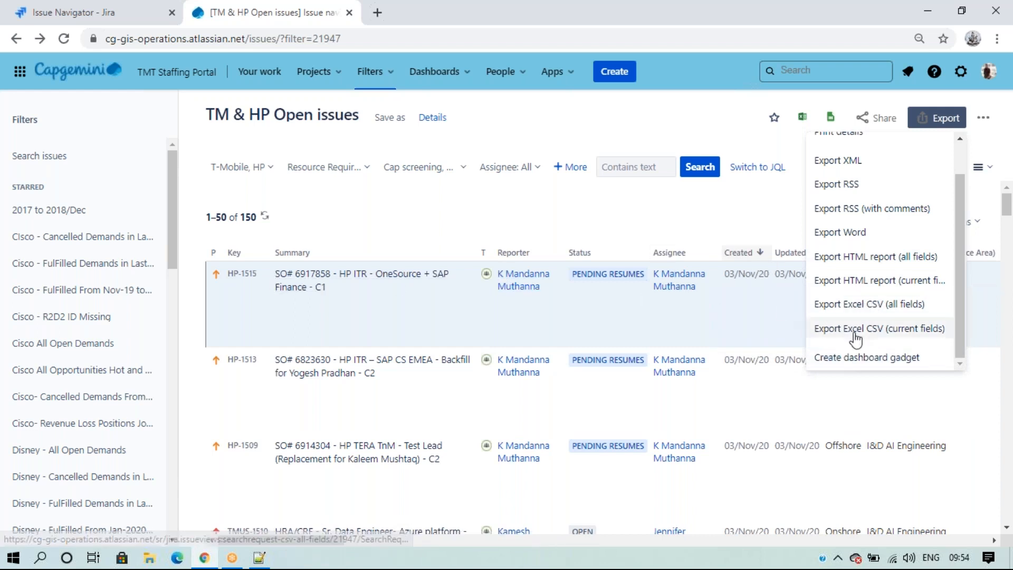
click(730, 217)
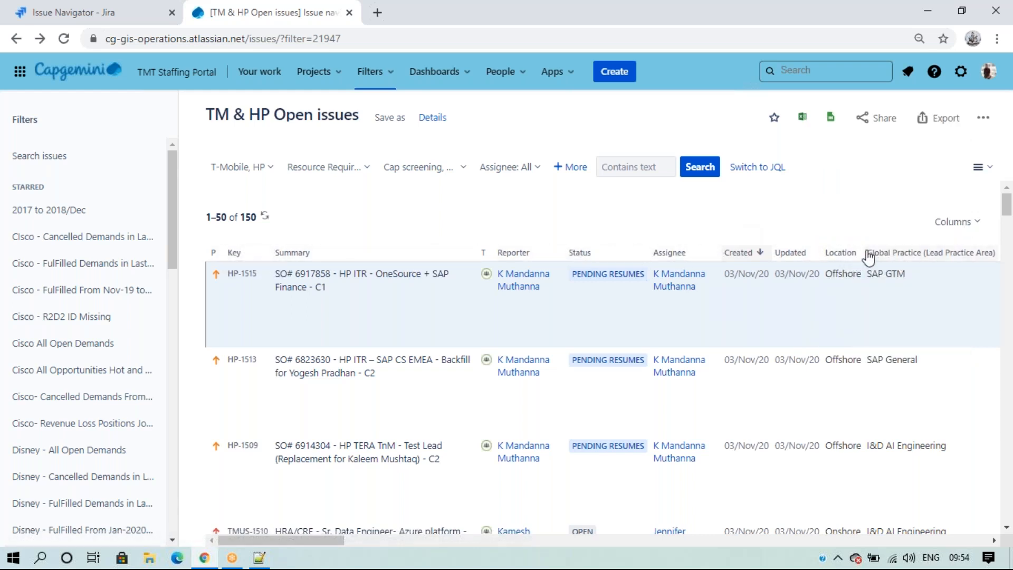
Look through the columns that can be chosen for the filter's issue list, leaving the selection as it is.
click(951, 223)
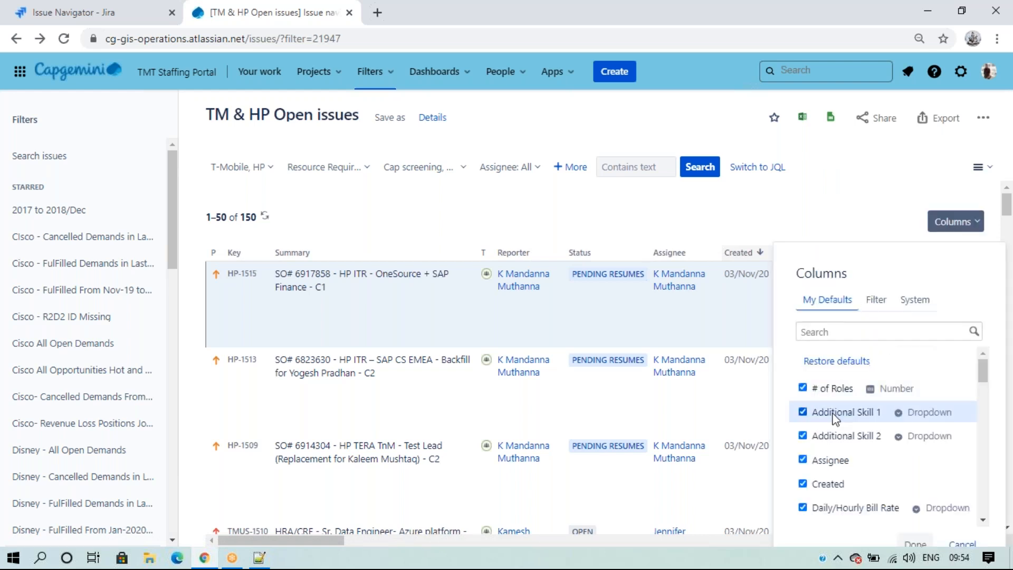
click(730, 231)
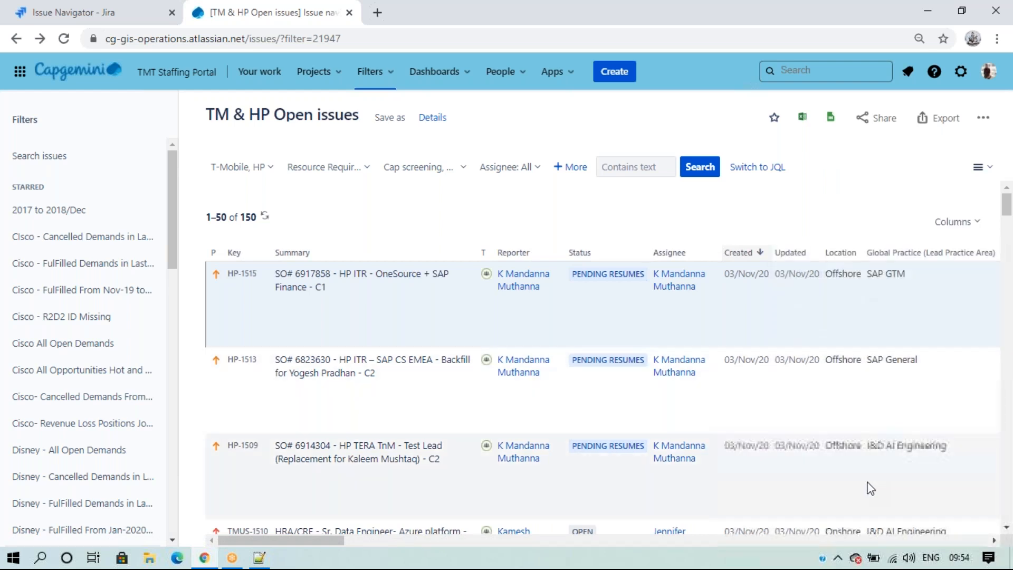
drag(305, 547, 105, 533)
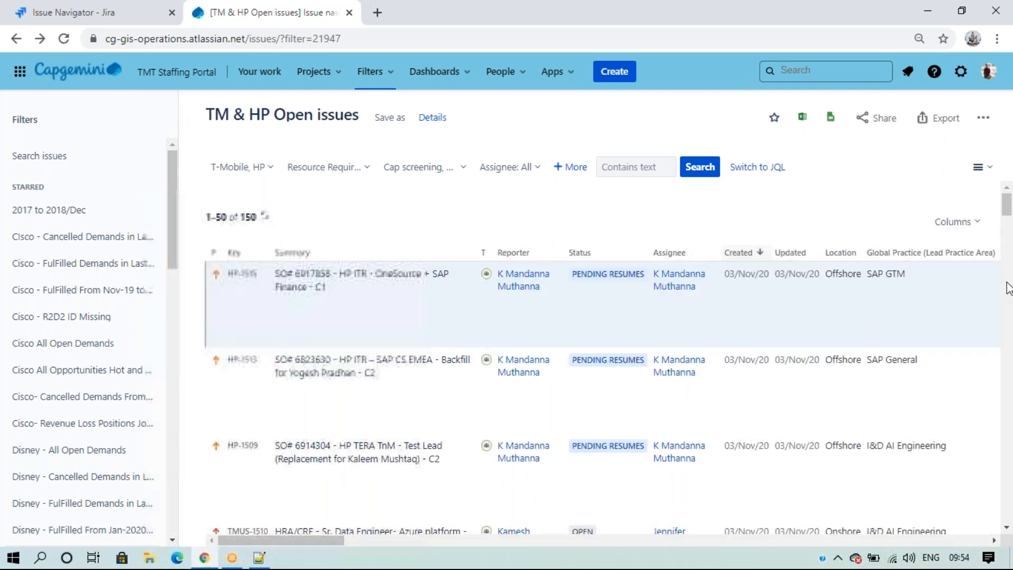
click(959, 221)
scroll(892, 391, down, 4)
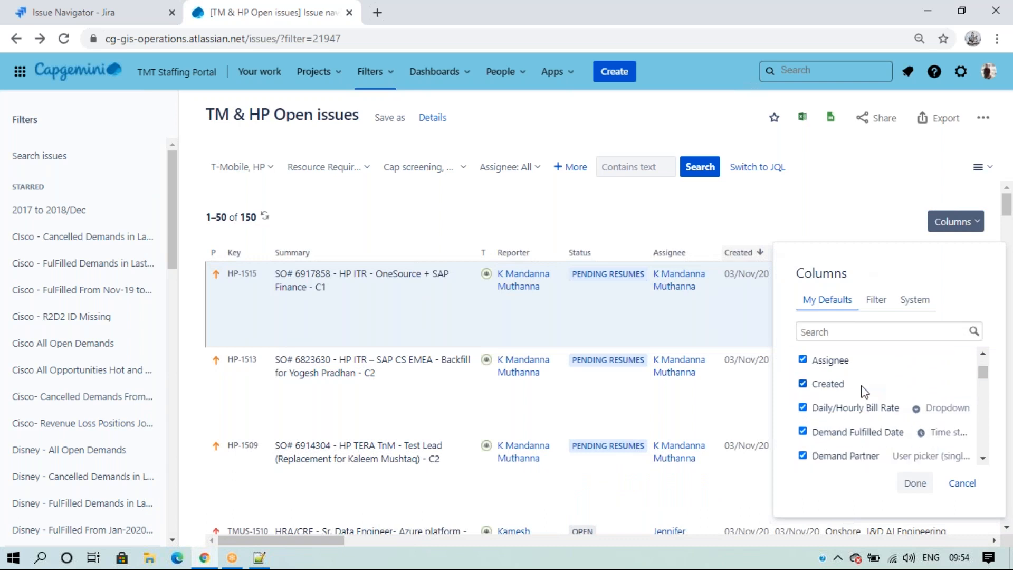
click(742, 215)
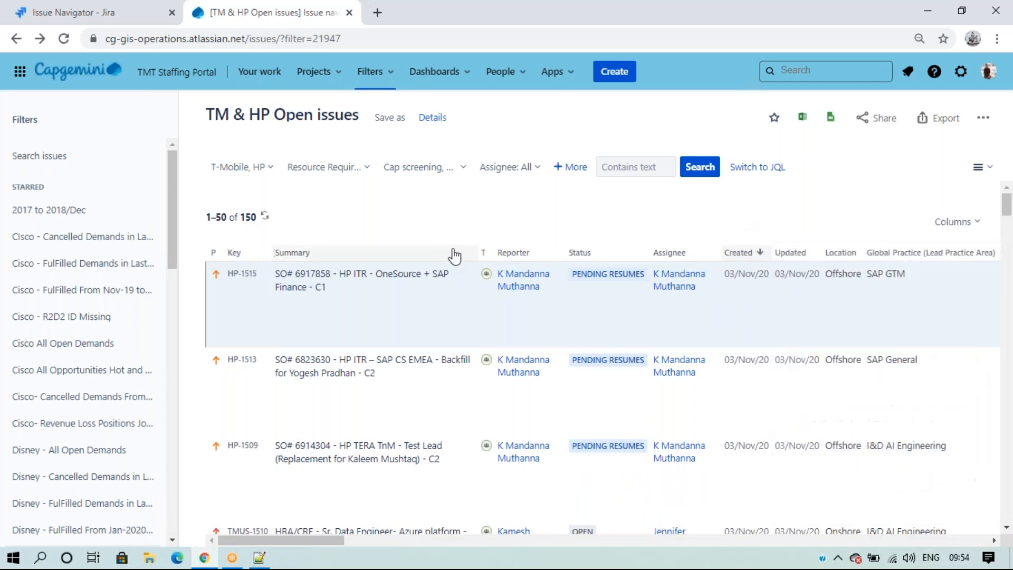
Export the filter's issues as Excel CSV with current fields and open the downloaded file in Microsoft Office Excel.
click(940, 118)
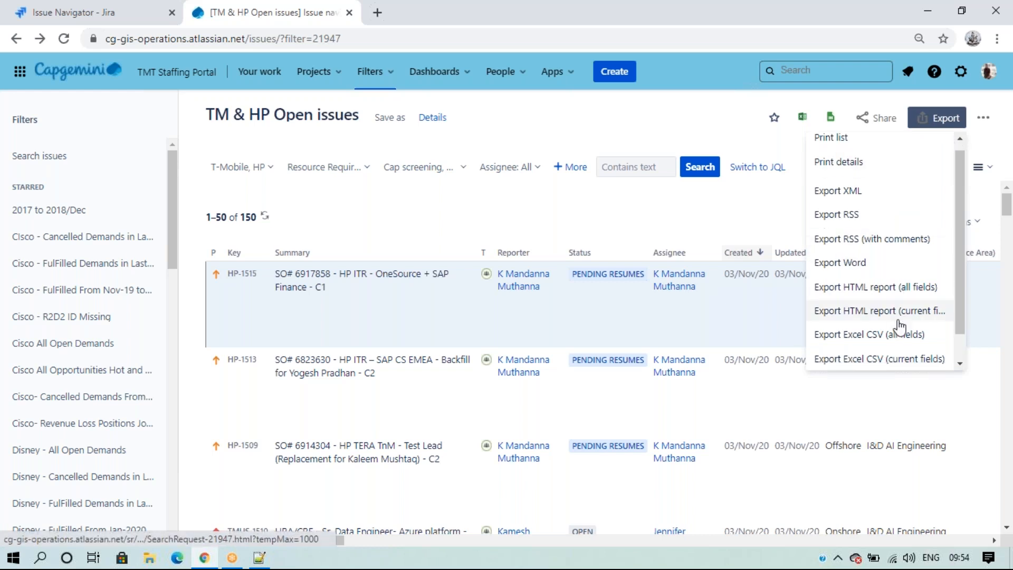
scroll(897, 324, down, 1)
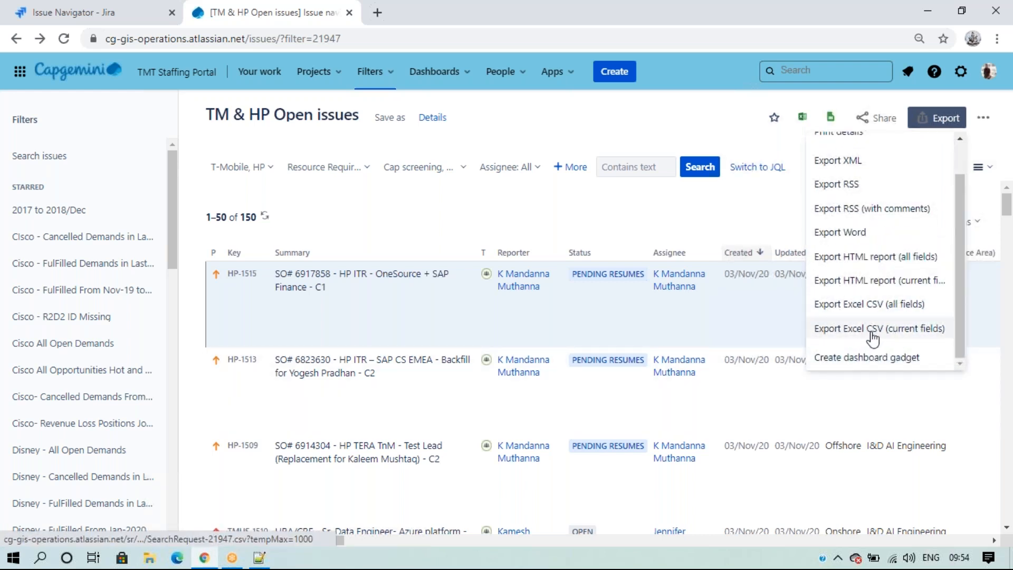
click(873, 331)
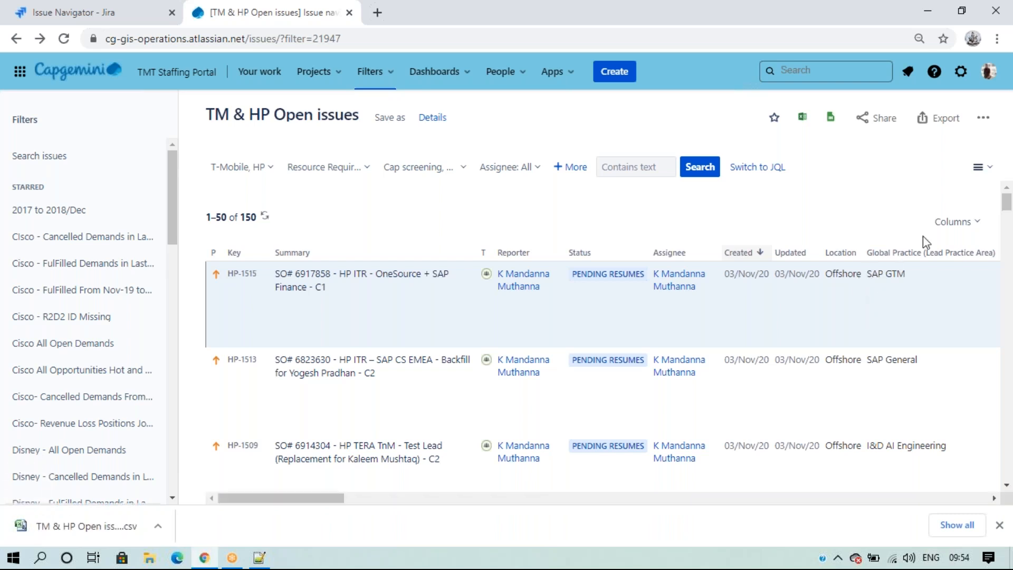
click(59, 525)
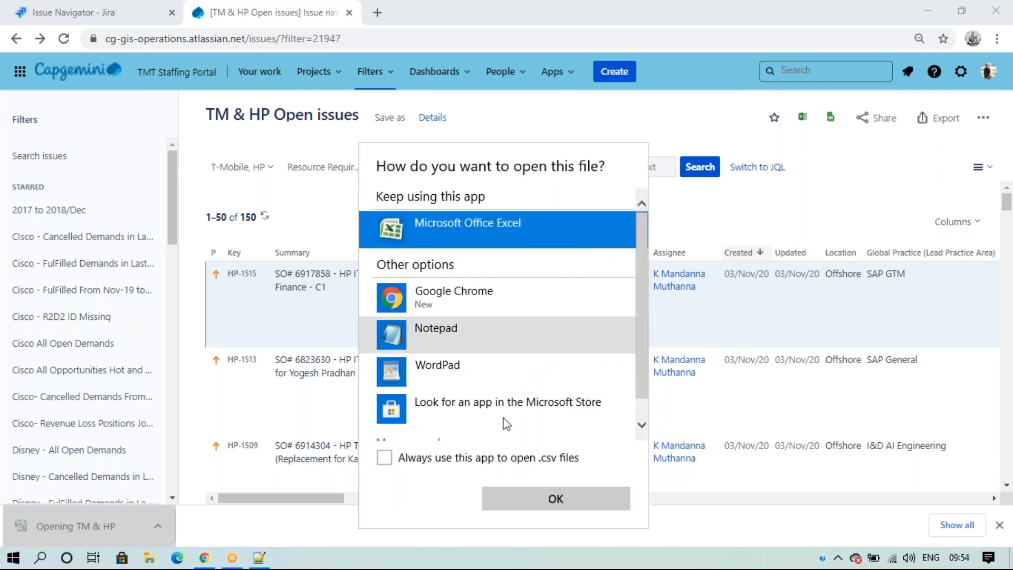
click(531, 499)
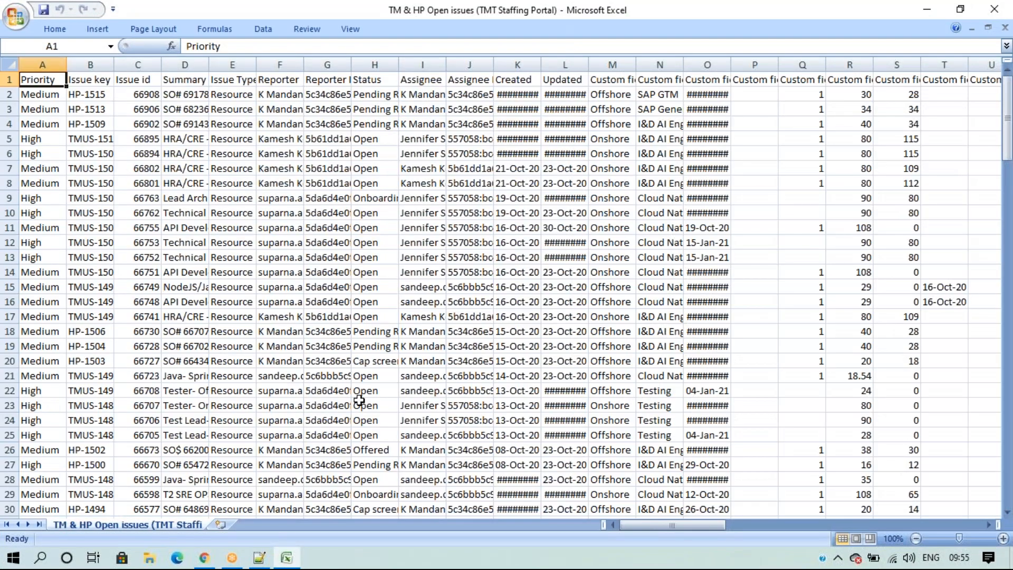
Examine the exported rows in Excel and compare the Created, Updated and Location columns with the issue list in Jira.
scroll(356, 419, down, 1)
scroll(353, 420, down, 15)
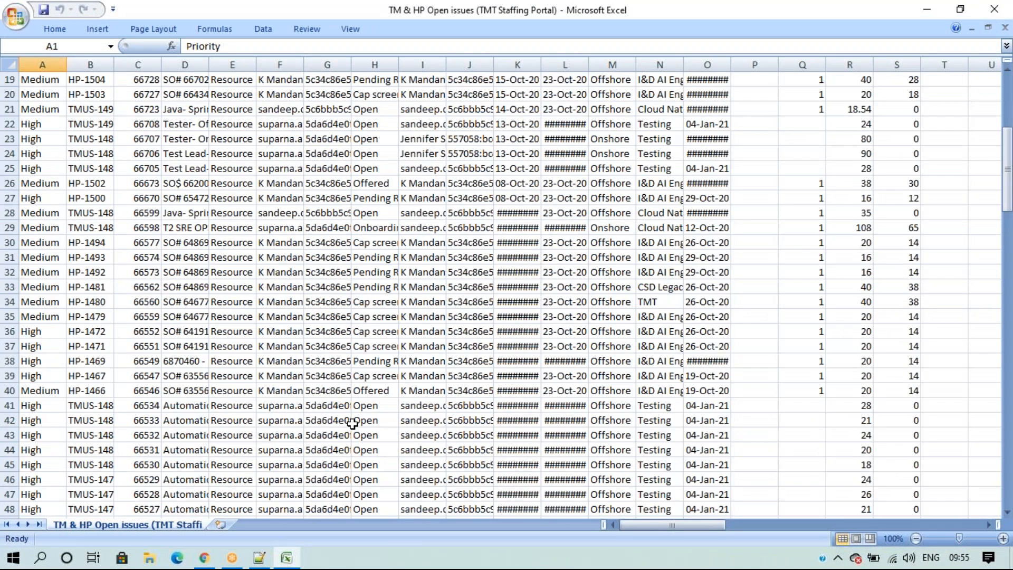
scroll(352, 427, up, 13)
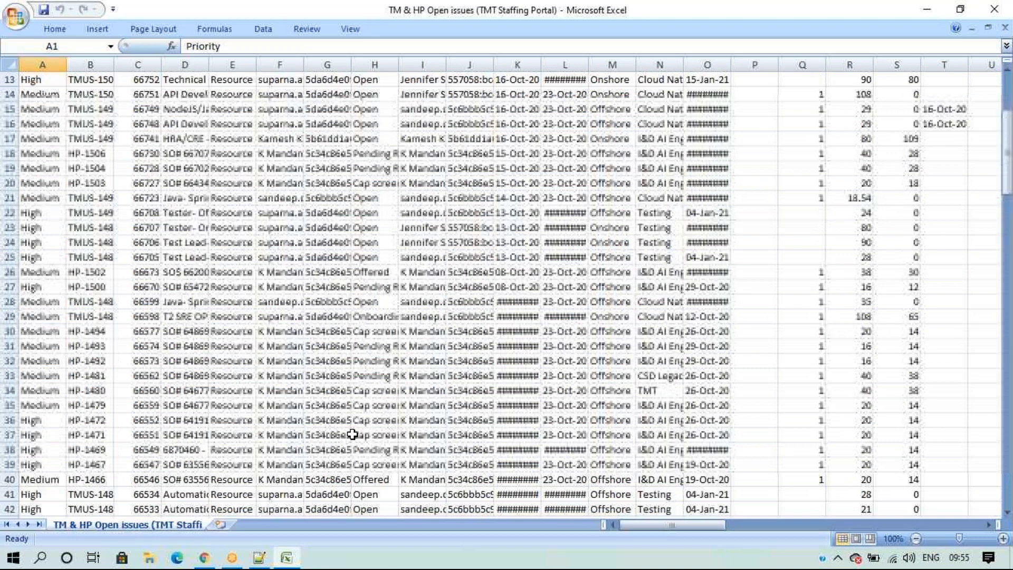
scroll(353, 434, up, 4)
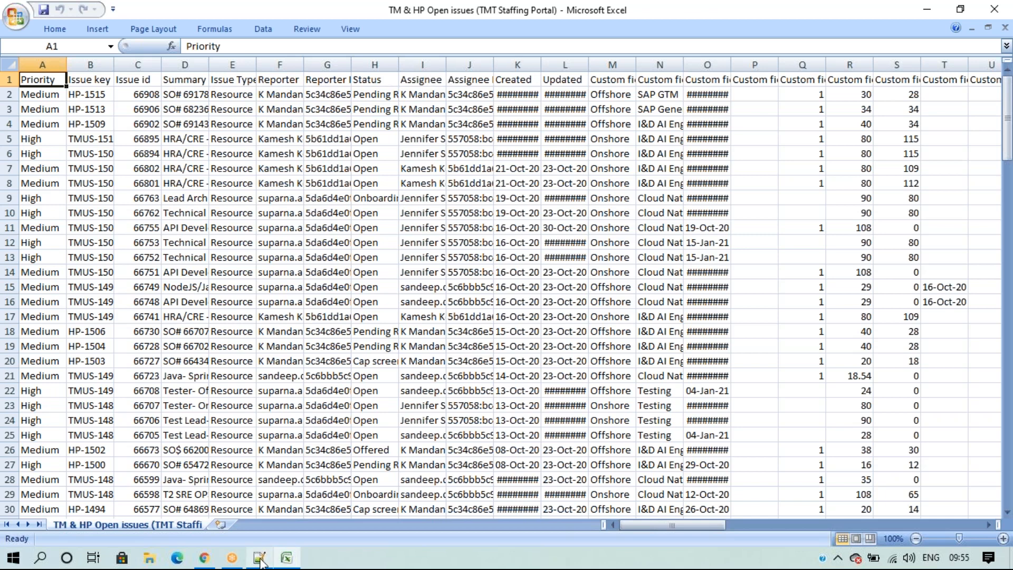
click(205, 558)
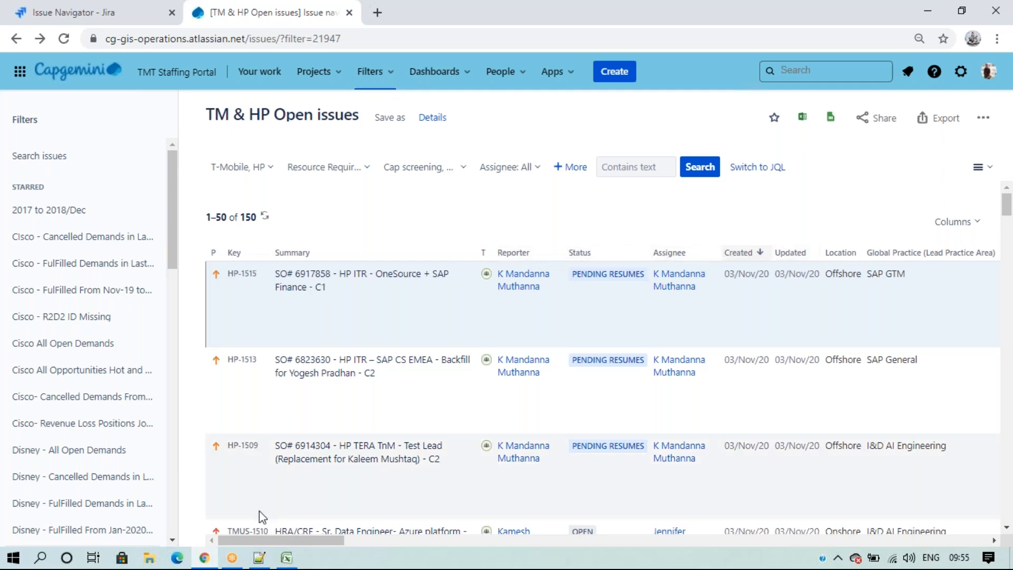
key(alt+Tab)
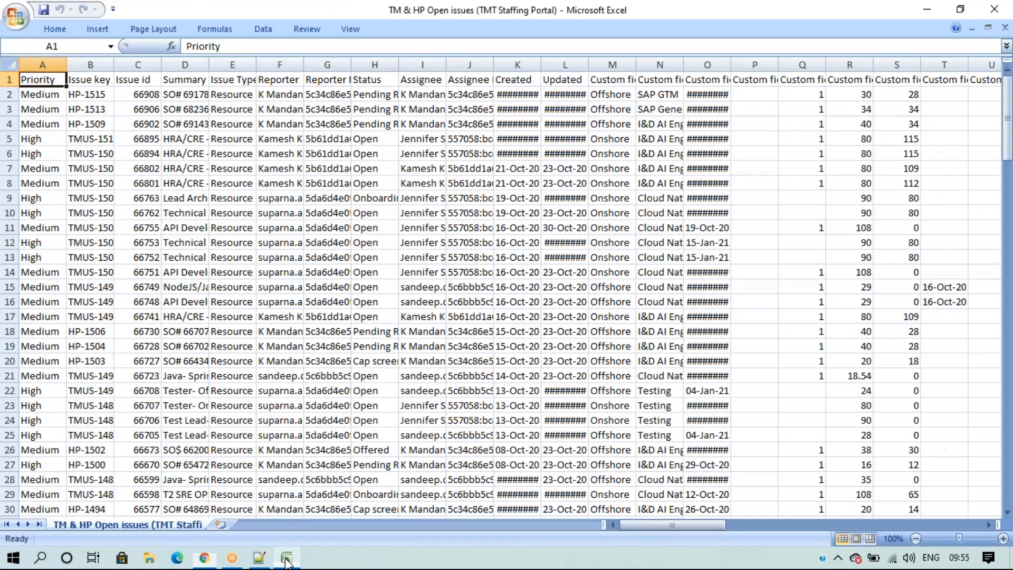
click(517, 80)
click(561, 81)
click(608, 80)
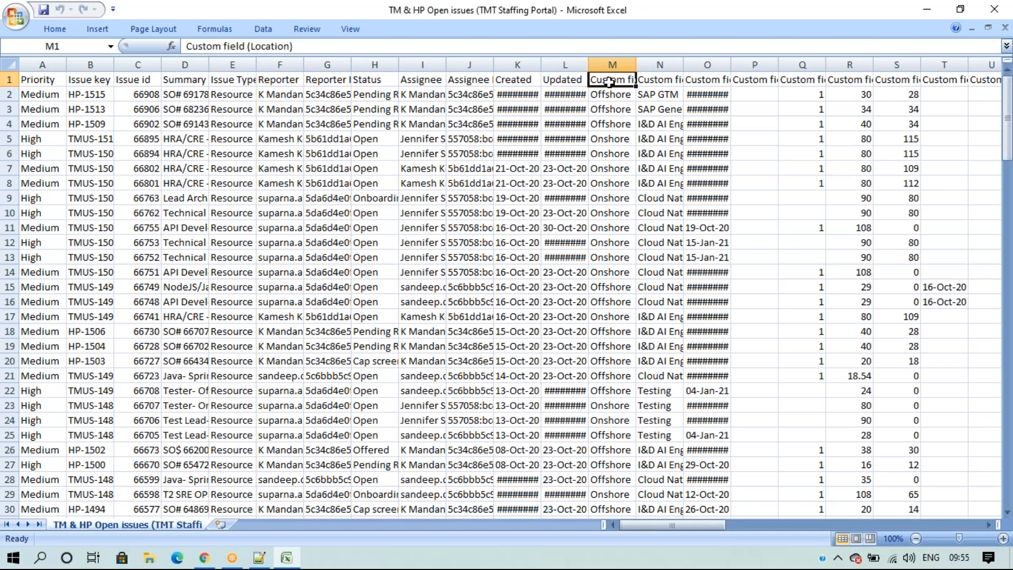
click(204, 558)
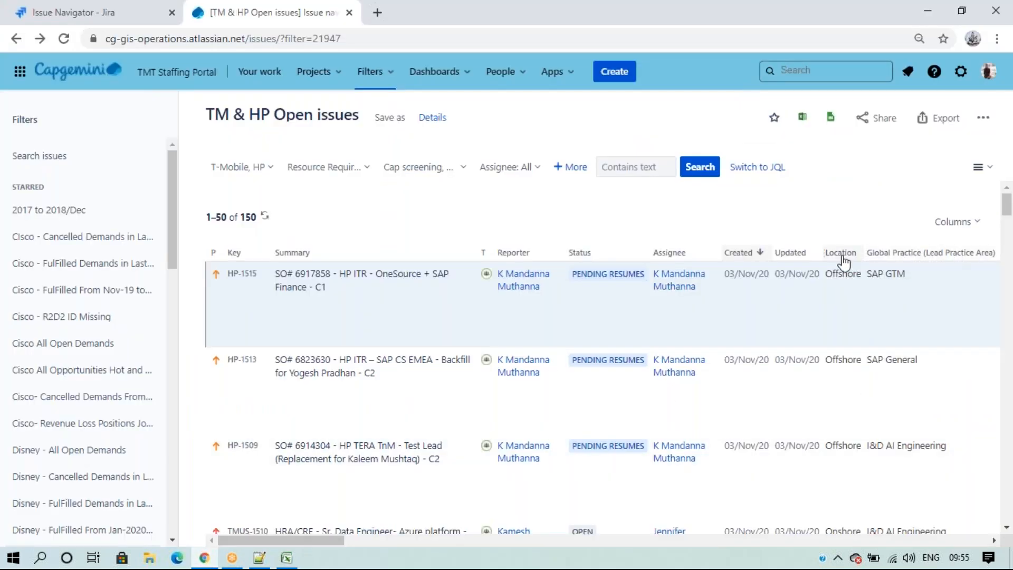
click(287, 558)
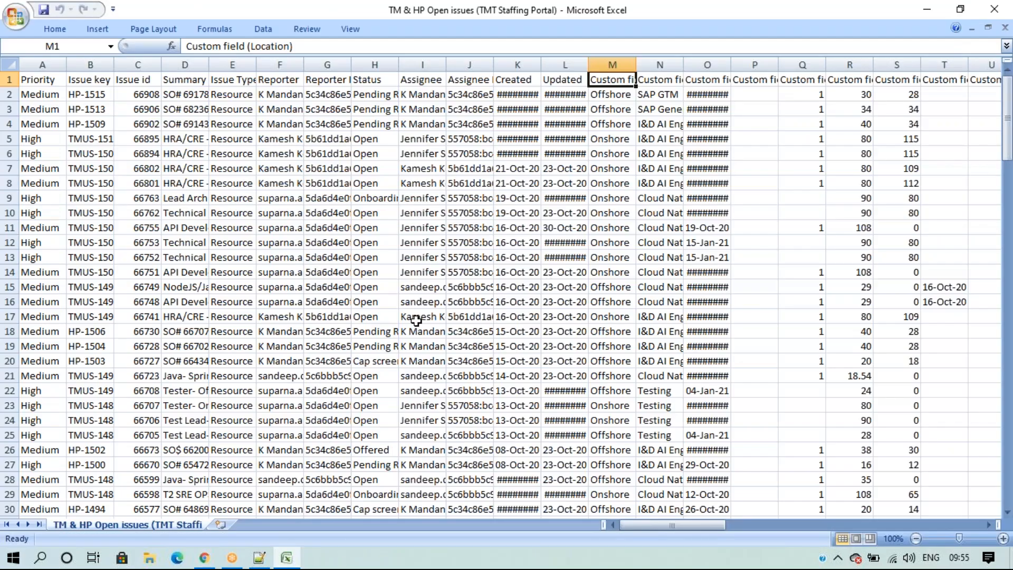
Switch back to Jira and review the filter's selected projects, selected statuses and resulting issues.
click(204, 558)
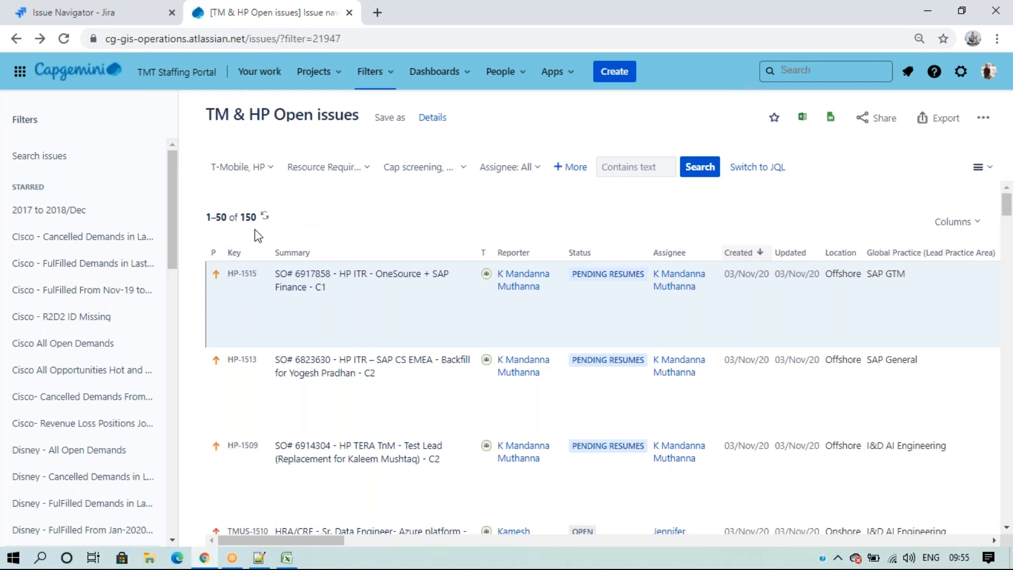
click(244, 168)
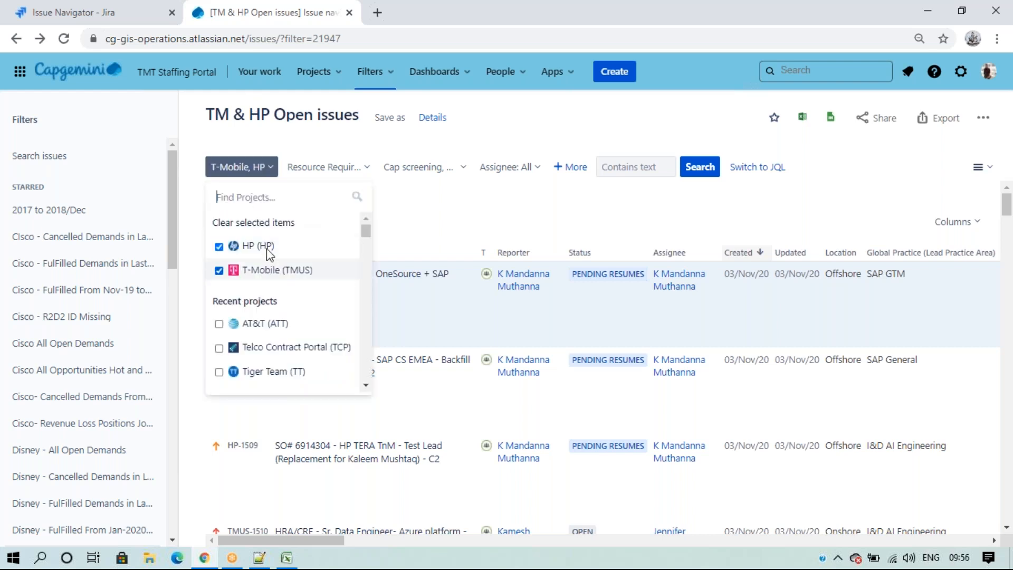
click(483, 220)
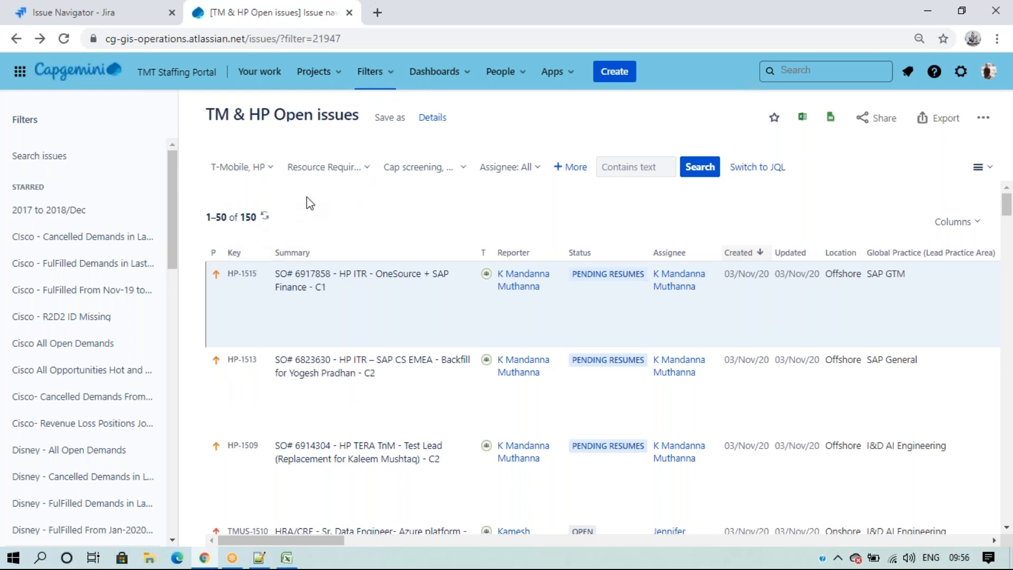
click(422, 168)
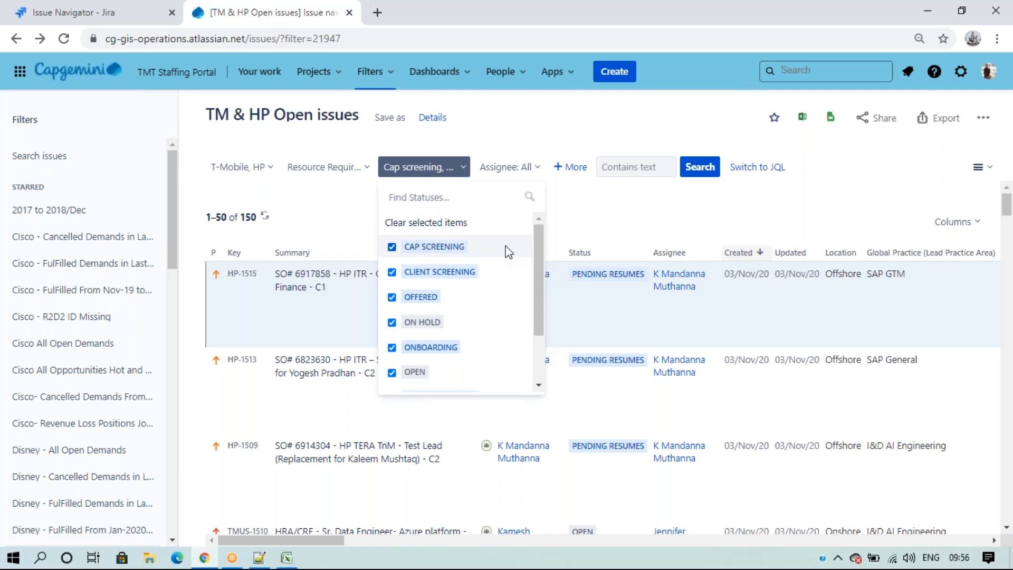
click(621, 242)
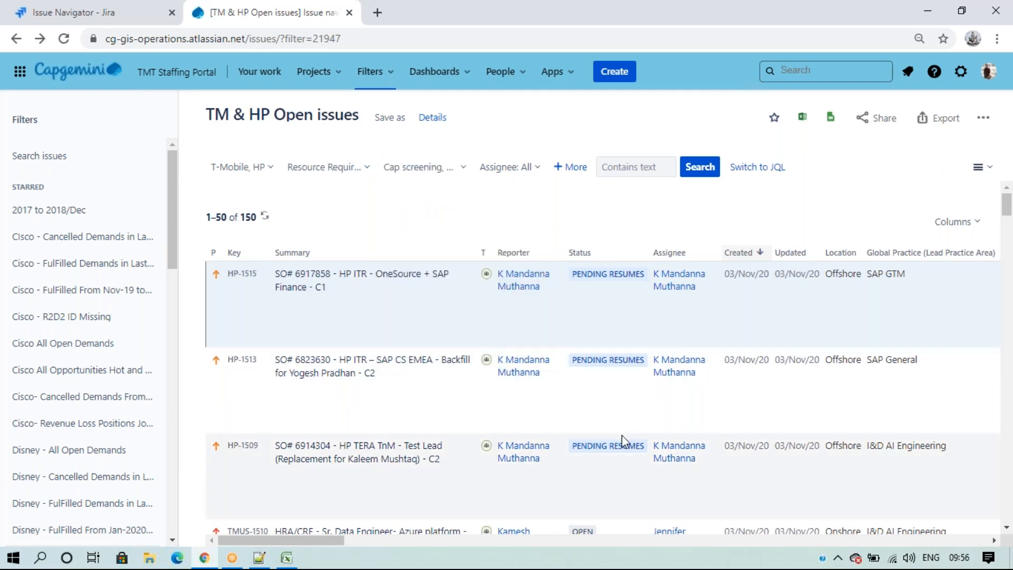
scroll(618, 427, down, 7)
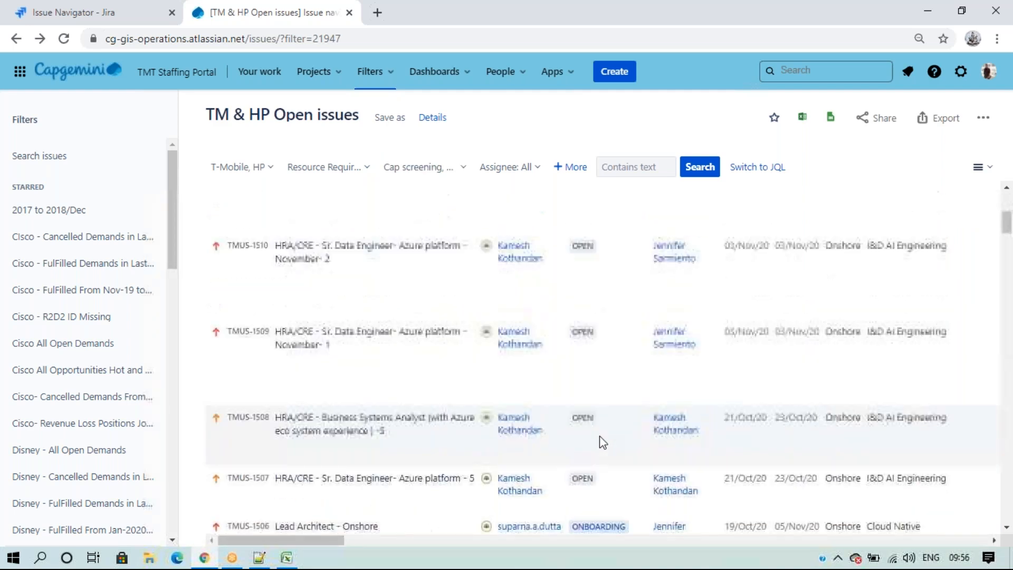
scroll(600, 438, up, 7)
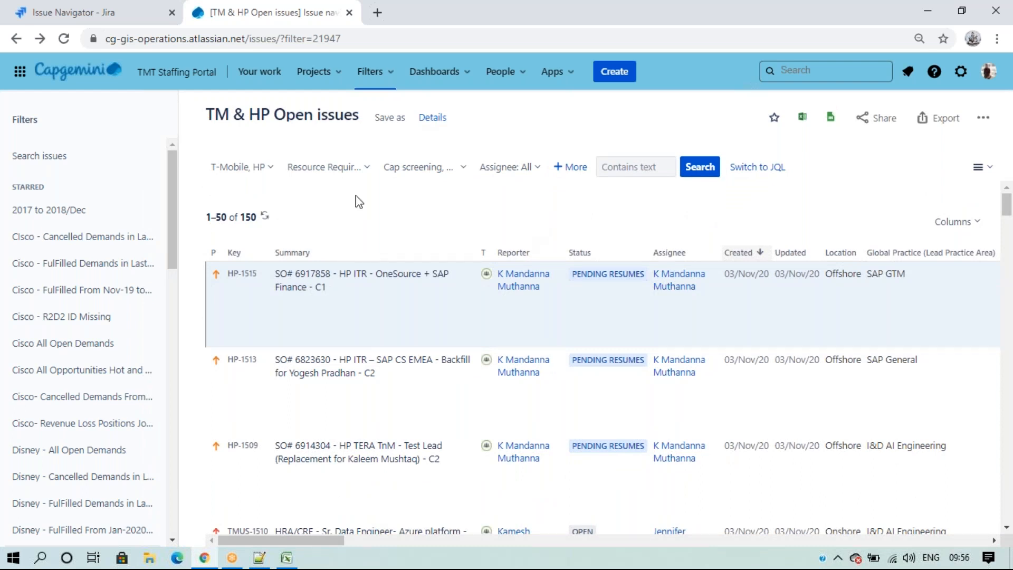
Go to the Jira home page and view the Telco Contract Dash Board.
click(85, 75)
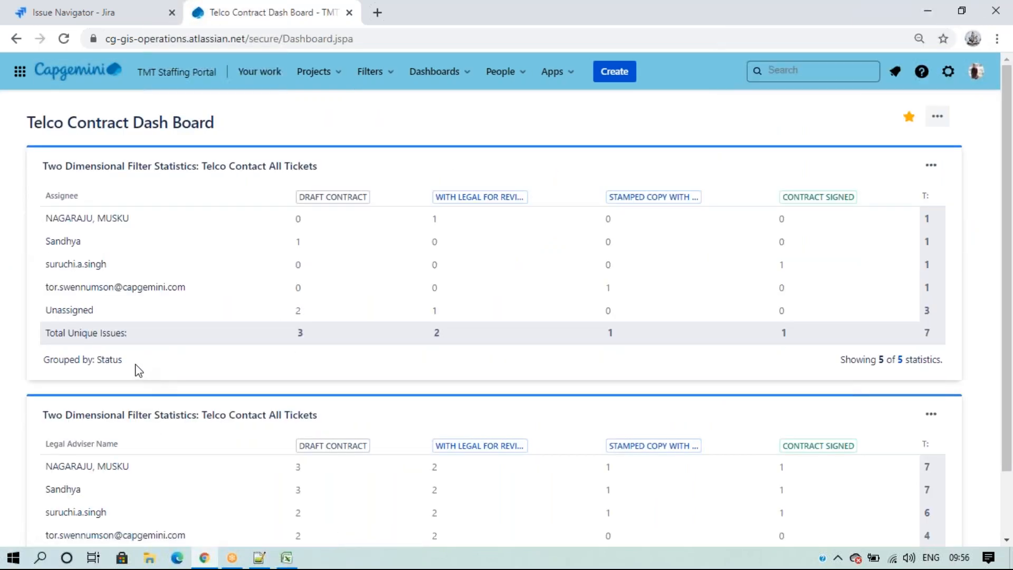
scroll(570, 411, down, 1)
scroll(518, 400, up, 1)
Browse the starred and recent dashboards, open the JIRA Support Tool Dashboard and look through its ticket gadgets.
click(438, 72)
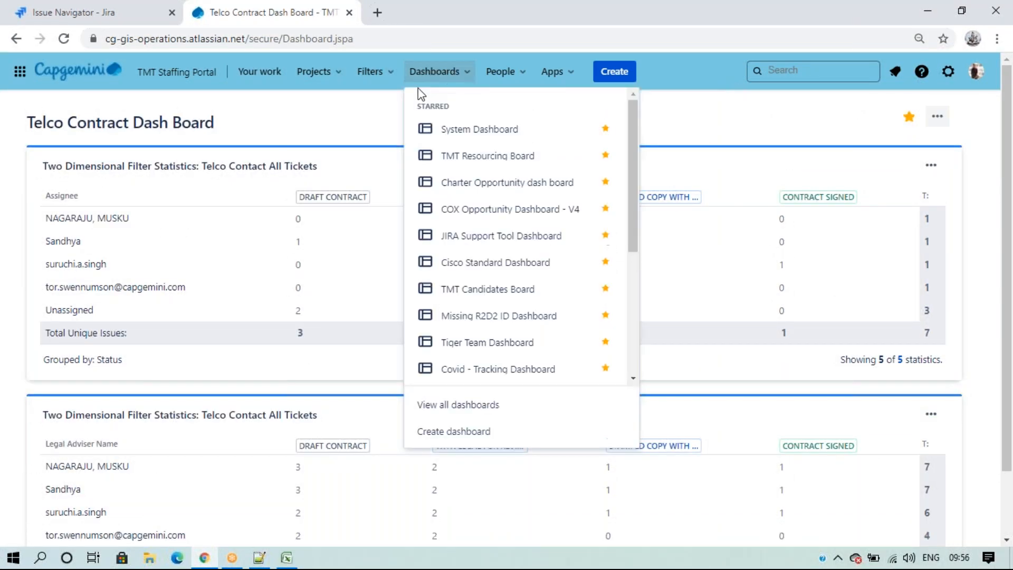
scroll(509, 335, down, 5)
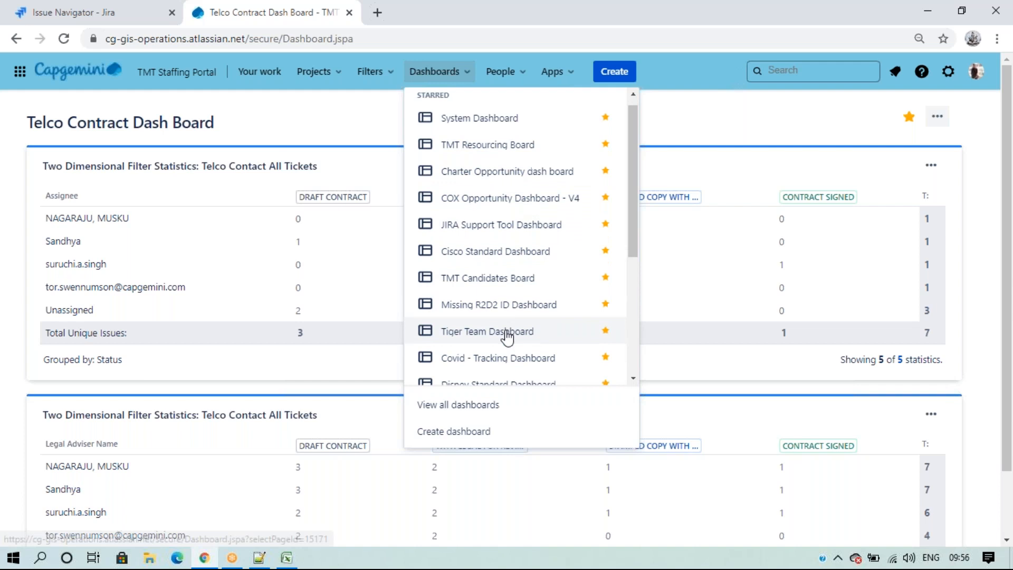
scroll(509, 343, down, 1)
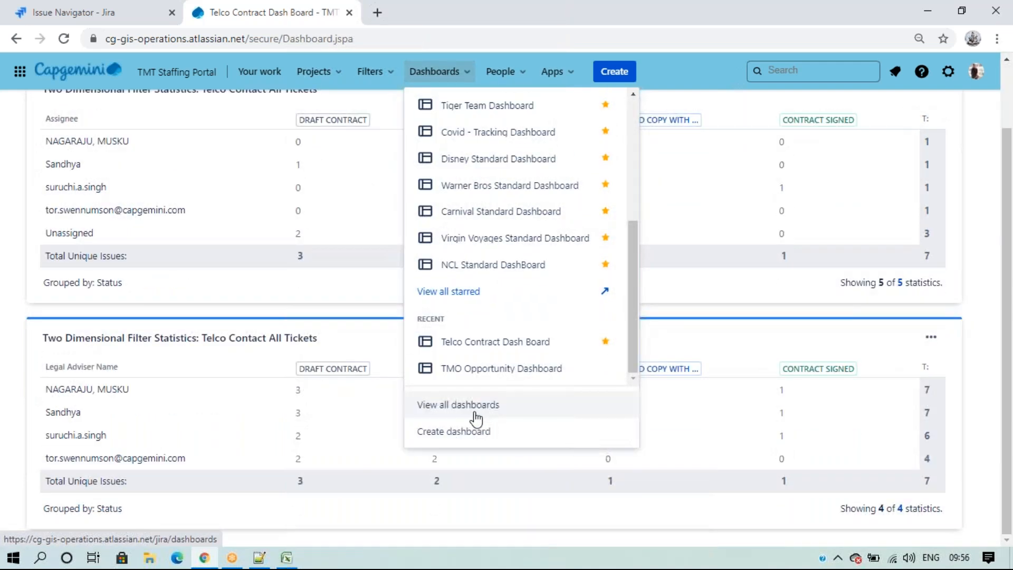
scroll(498, 317, up, 5)
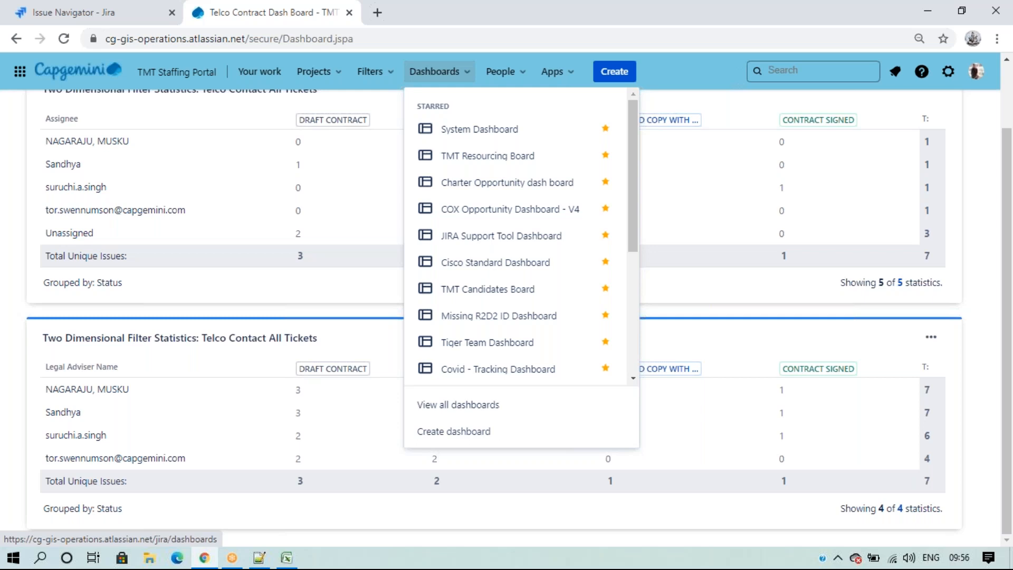
scroll(515, 237, down, 3)
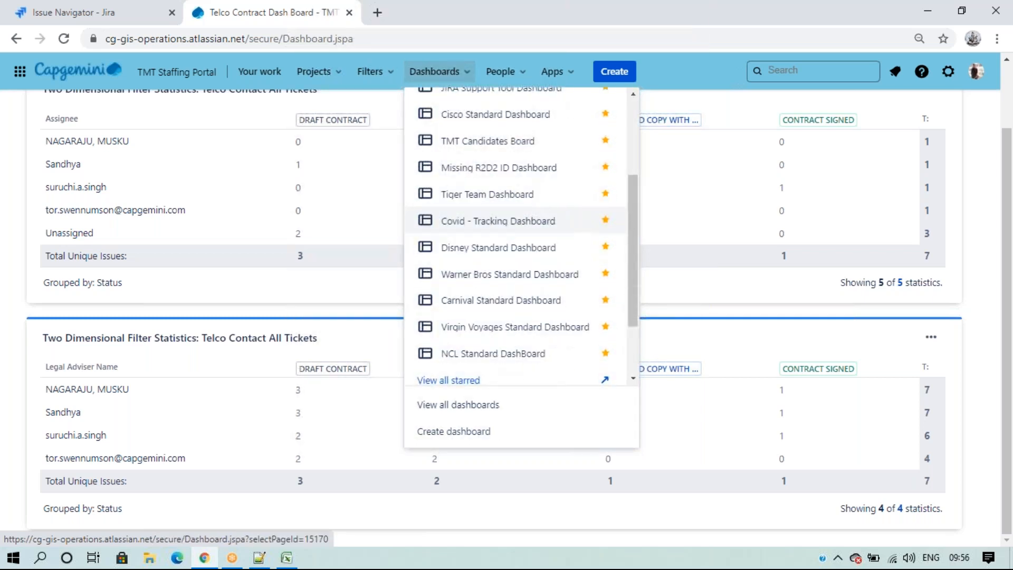
scroll(514, 232, up, 3)
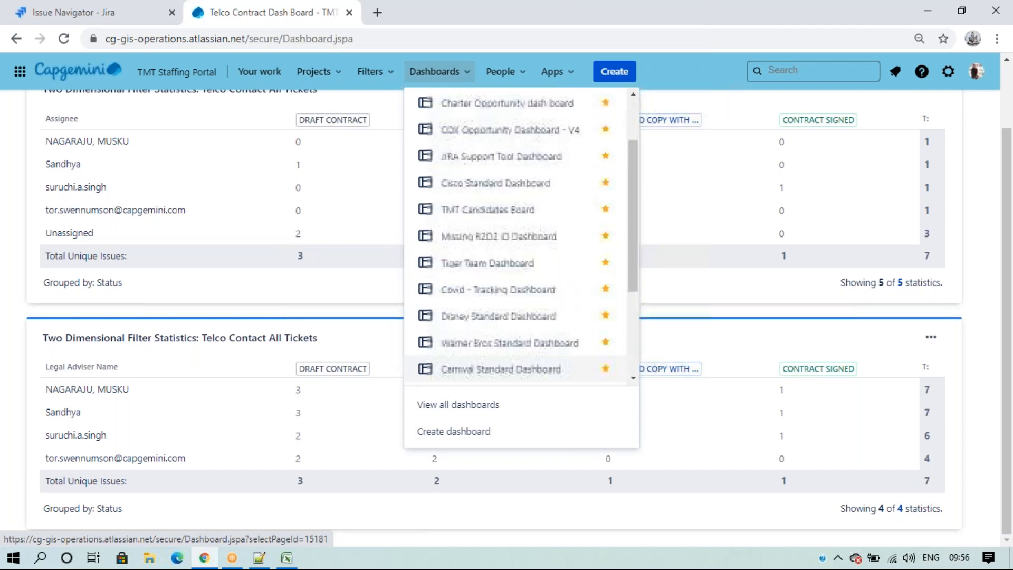
click(502, 168)
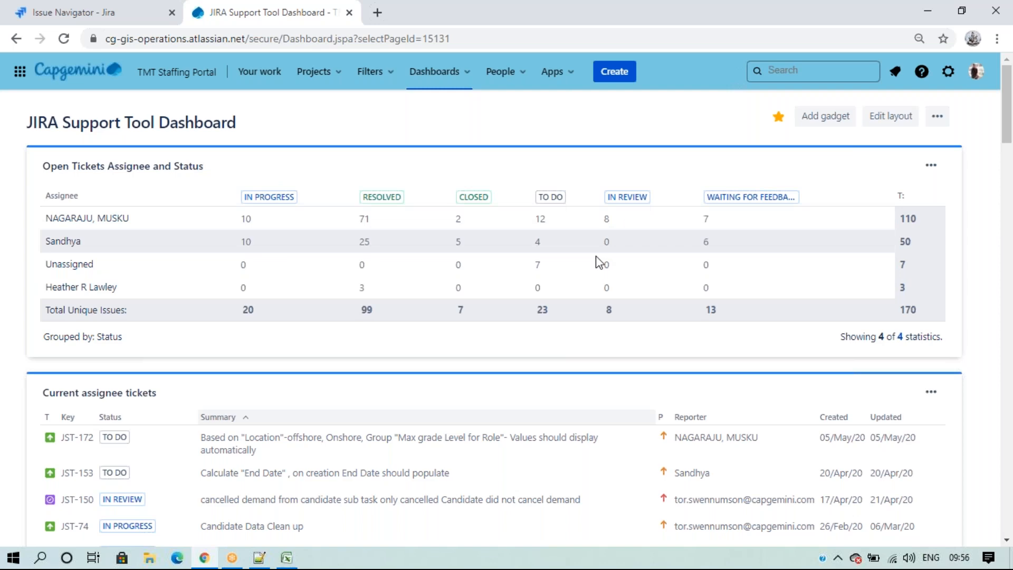
scroll(396, 323, down, 4)
scroll(393, 318, down, 17)
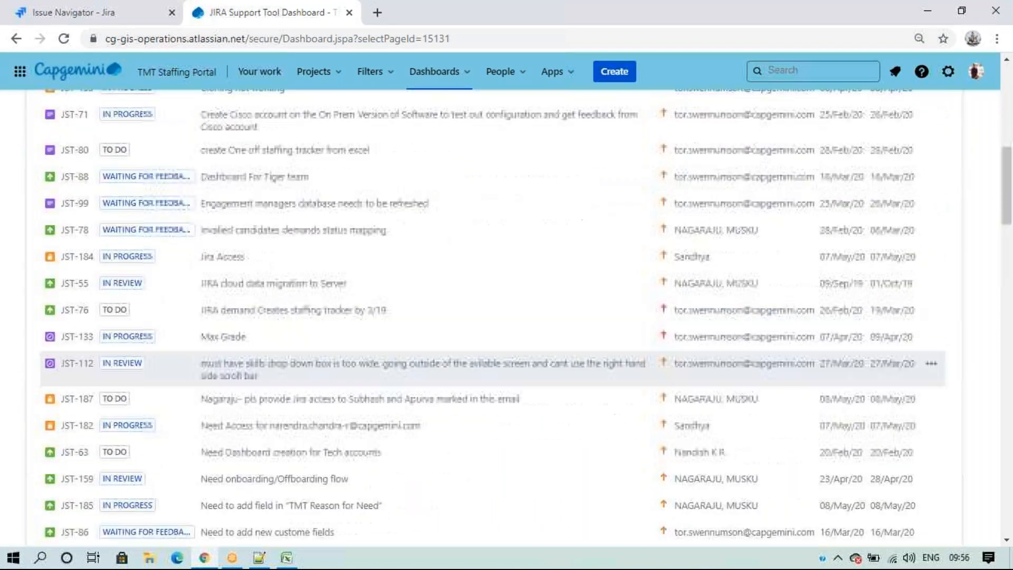
scroll(390, 468, up, 20)
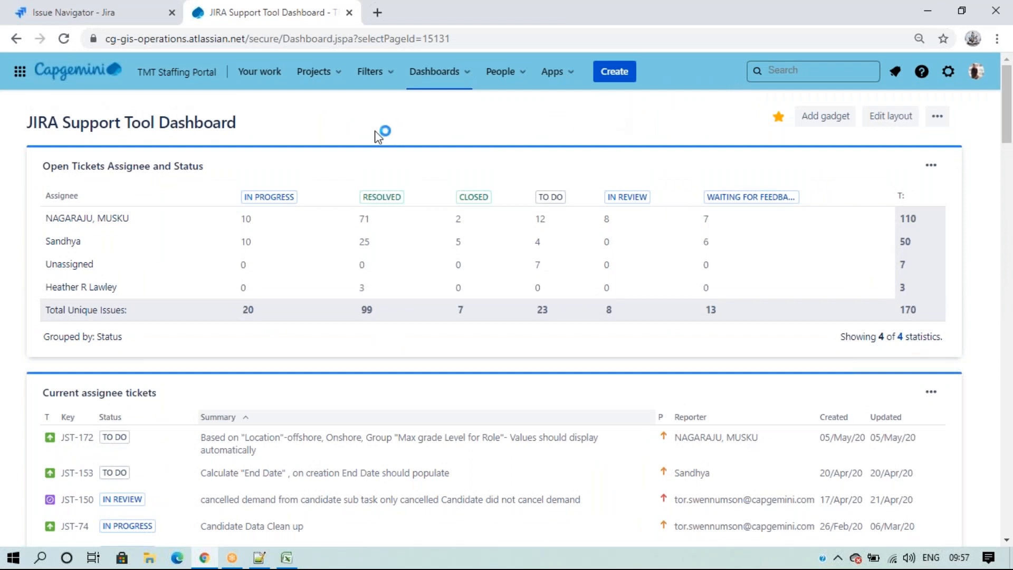
View the System Dashboard in the local Jira, and return to the JIRA Support Tool Dashboard to review its available dashboard actions.
click(103, 16)
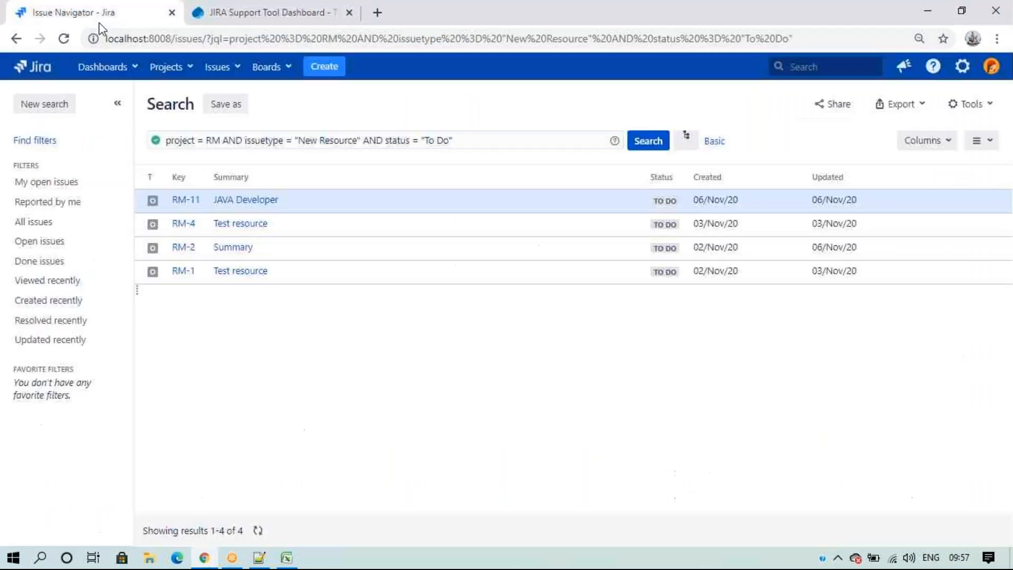
click(107, 69)
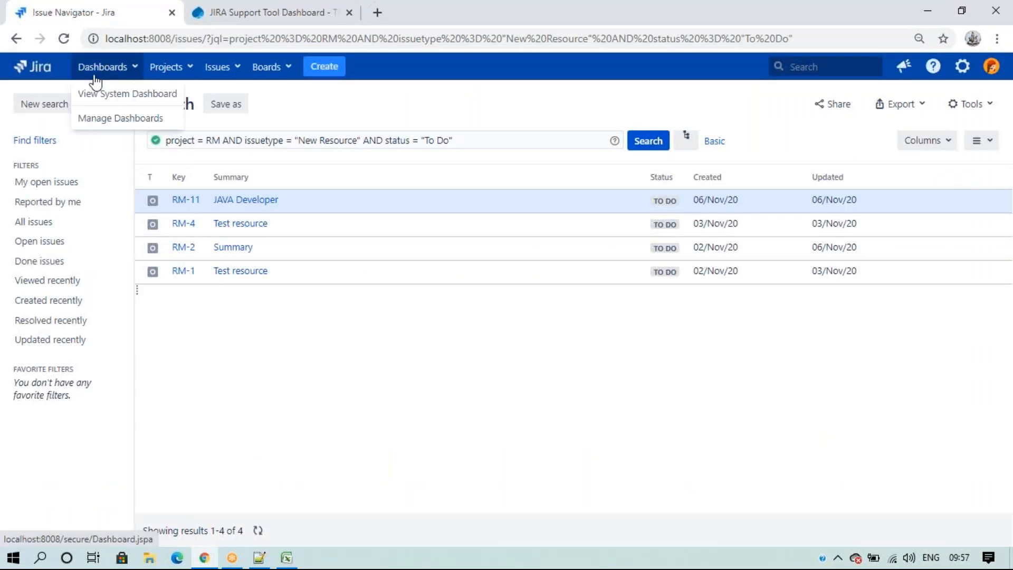
click(34, 71)
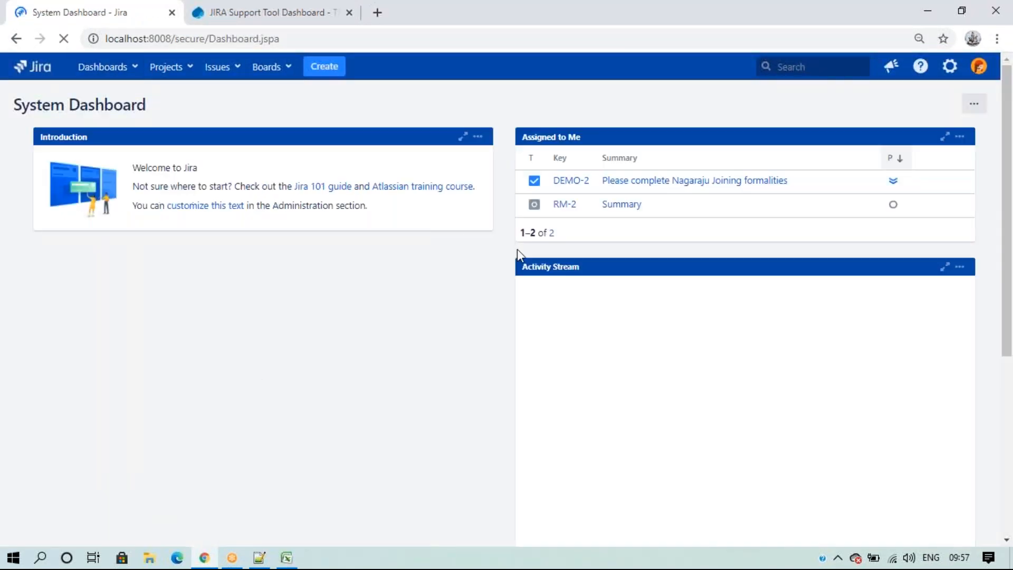
click(239, 12)
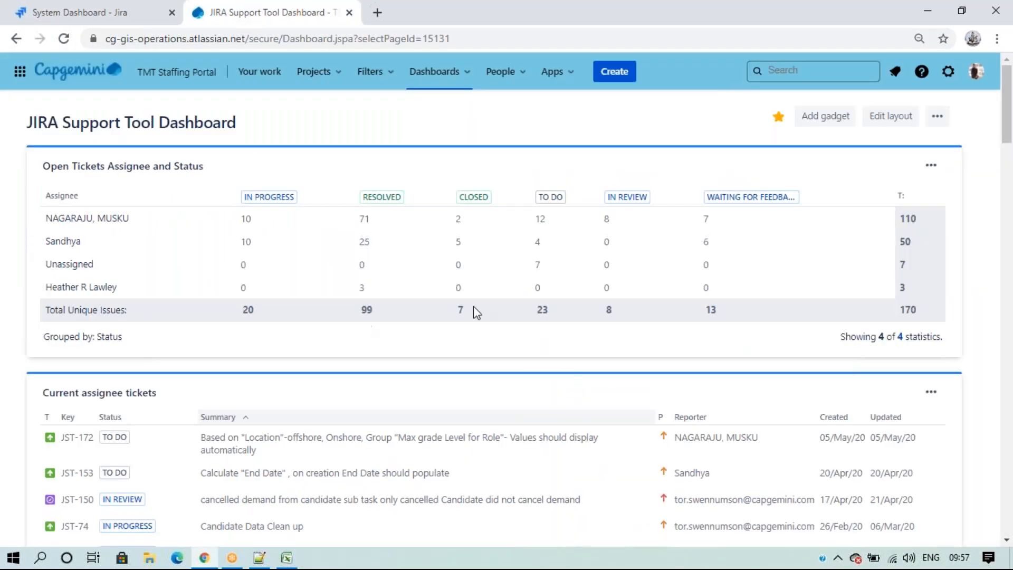
click(936, 118)
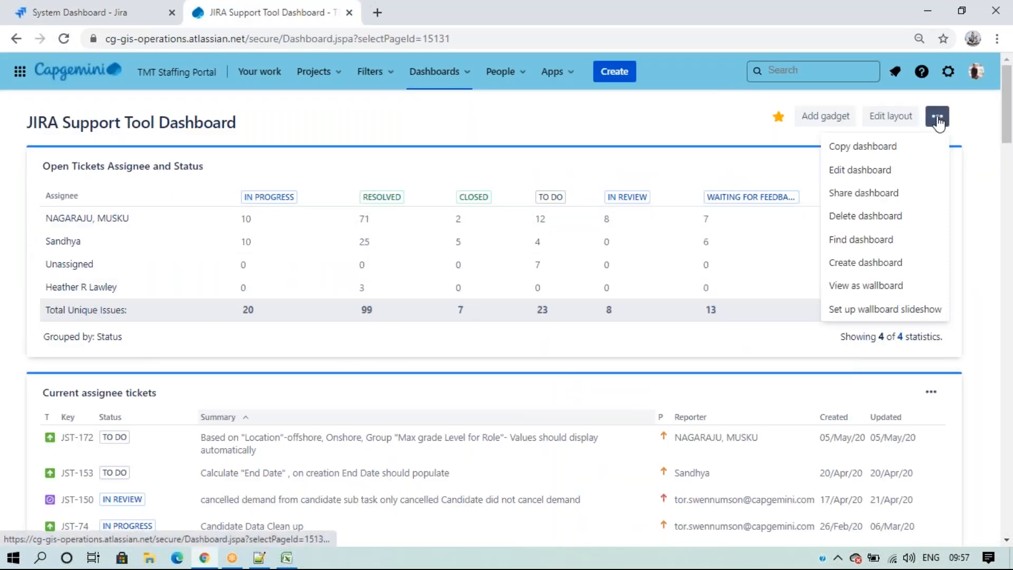
Start a new dashboard named "TM & HP" and look at the projects available for project-level access.
click(458, 83)
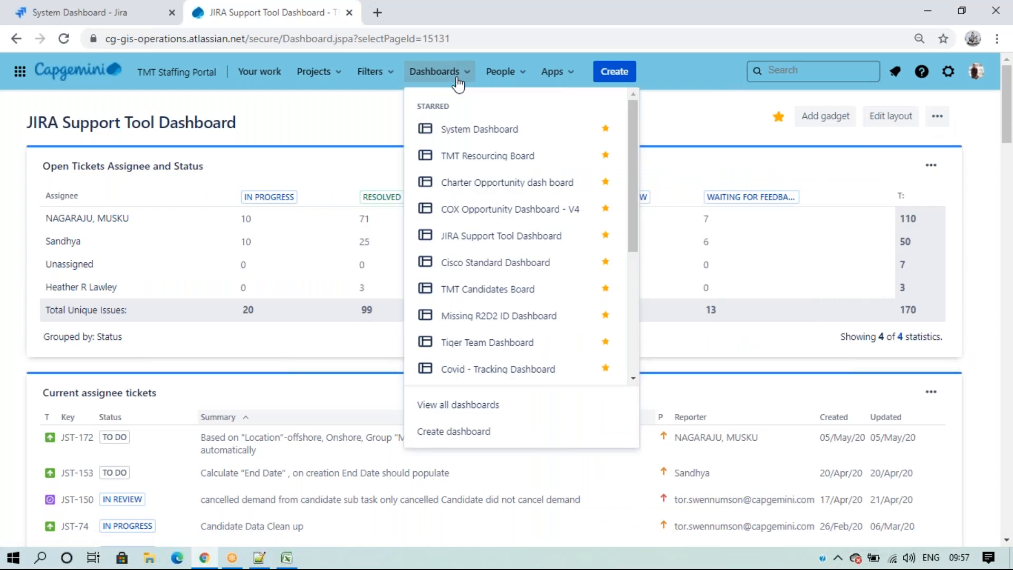
click(471, 433)
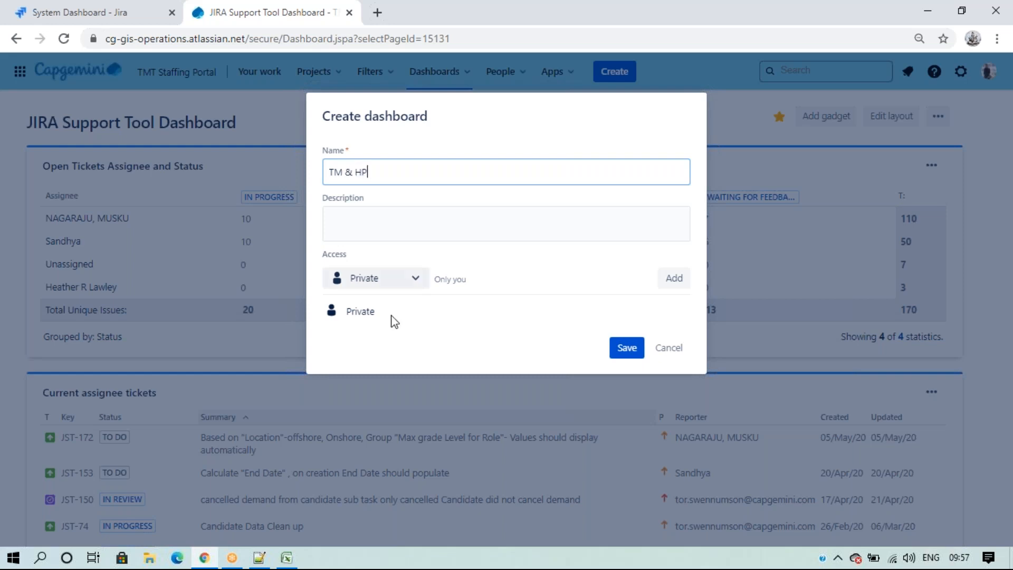
click(381, 278)
click(391, 314)
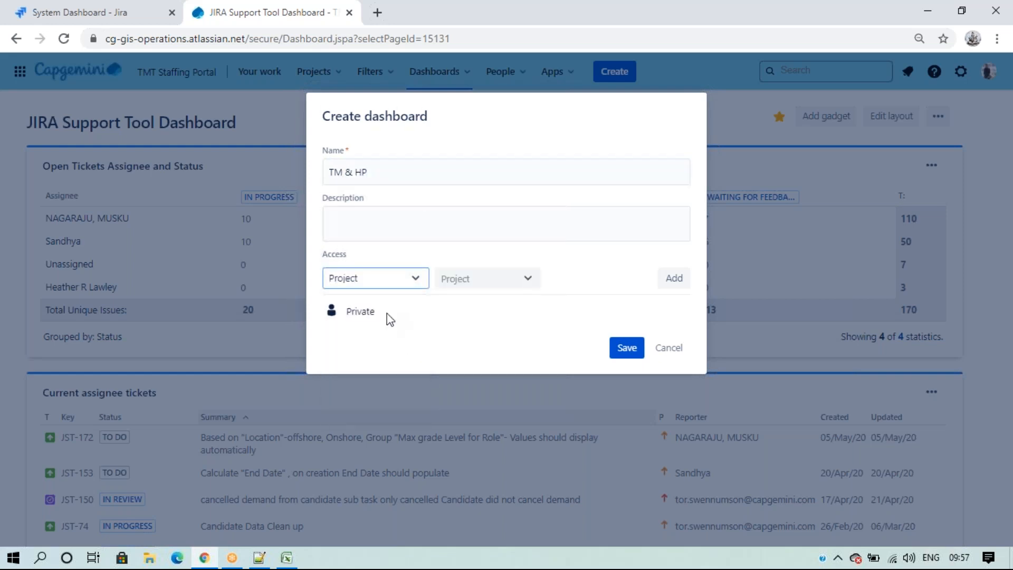
click(493, 279)
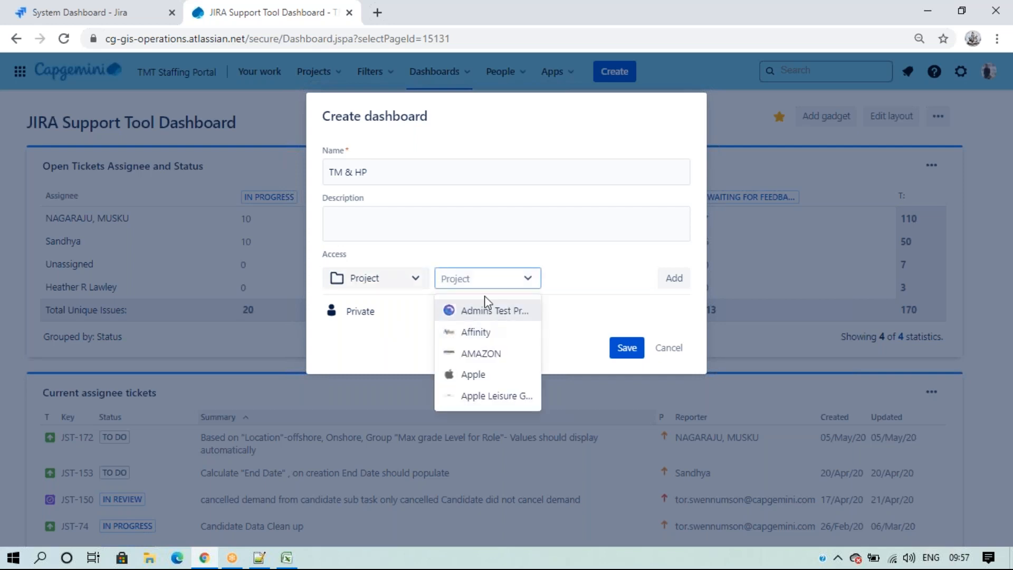
Grant the JIRA-admins group access to the new dashboard and save it.
click(388, 278)
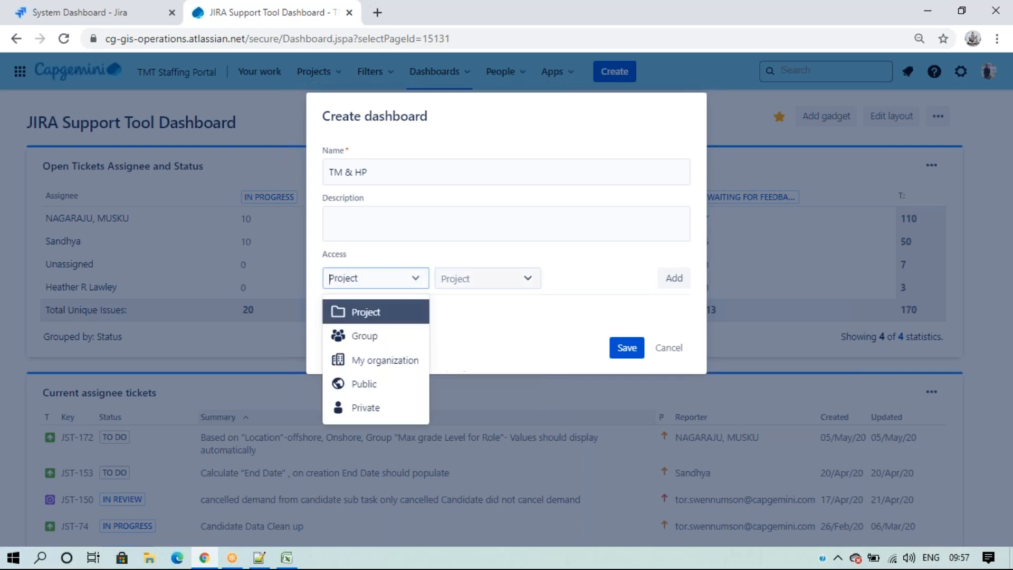
click(376, 341)
click(484, 284)
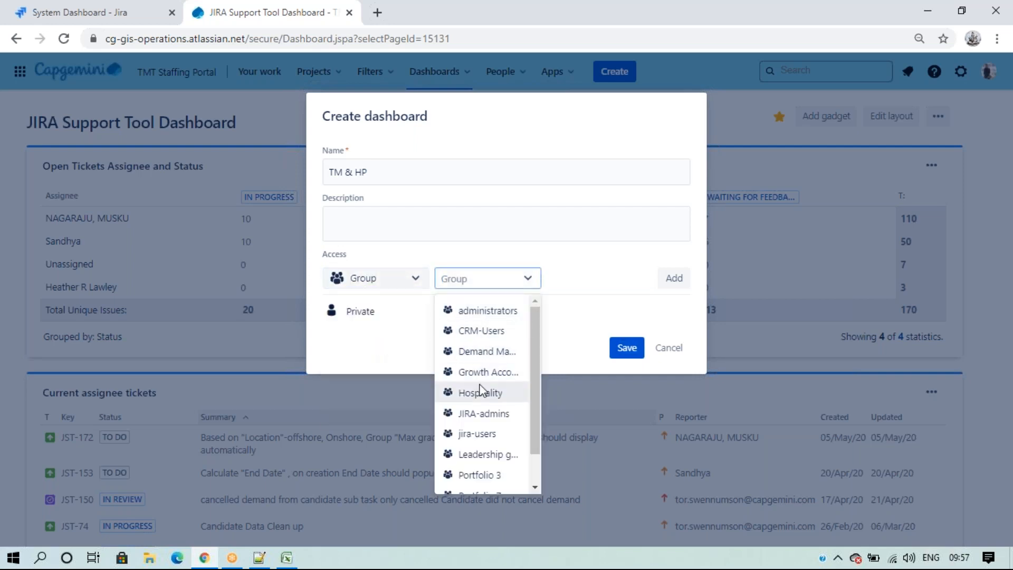
click(483, 414)
click(678, 278)
click(627, 348)
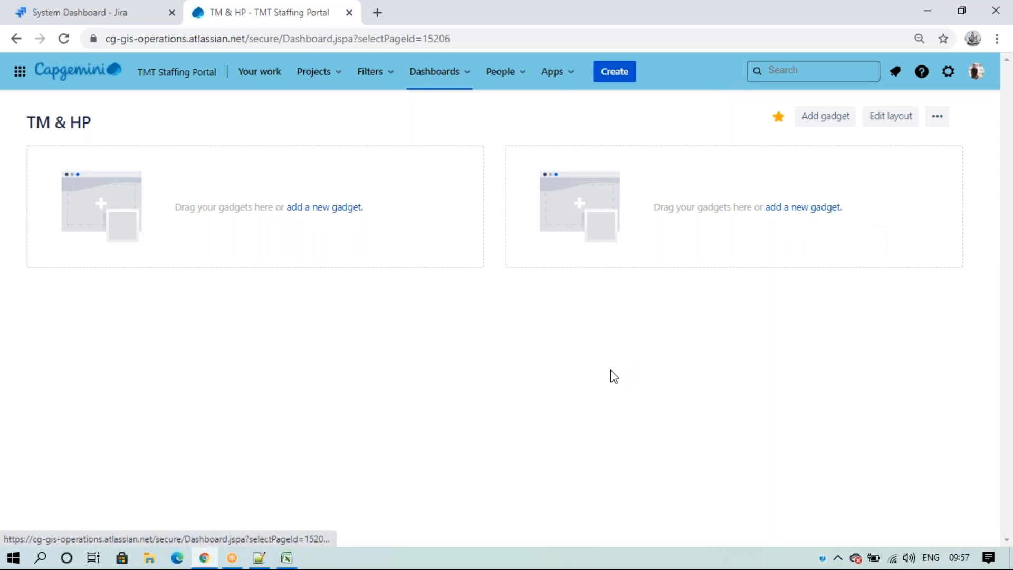
Load all available gadgets, add the Pie Chart gadget to the TM & HP dashboard, and close the gadget list.
click(827, 122)
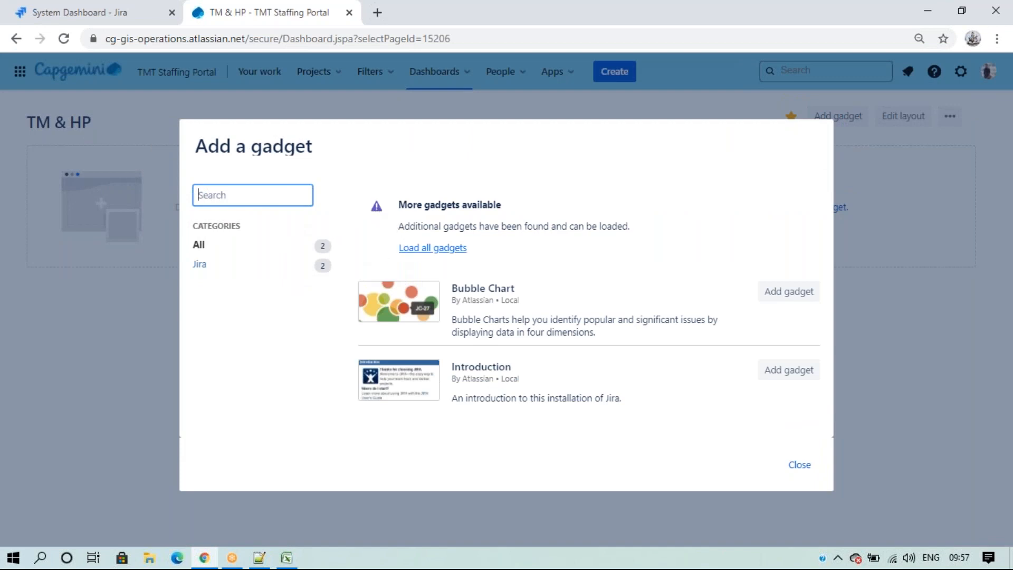
click(415, 249)
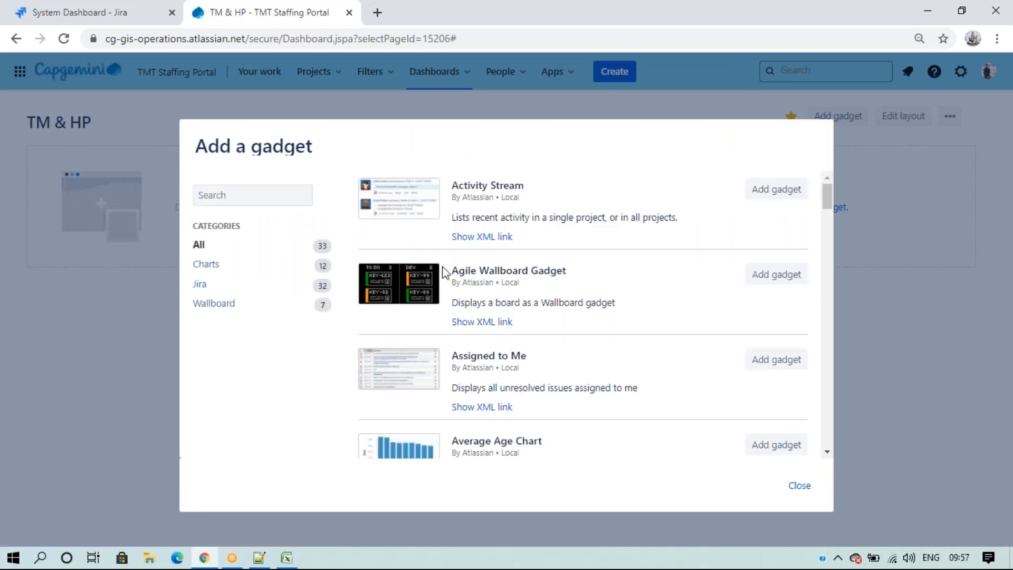
scroll(406, 264, down, 1)
scroll(518, 314, down, 10)
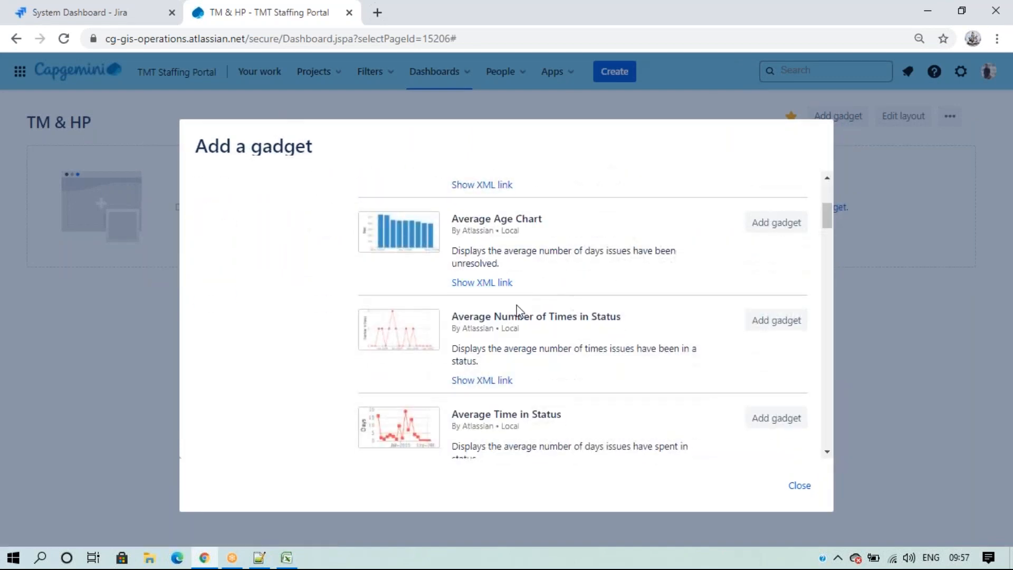
scroll(586, 319, down, 3)
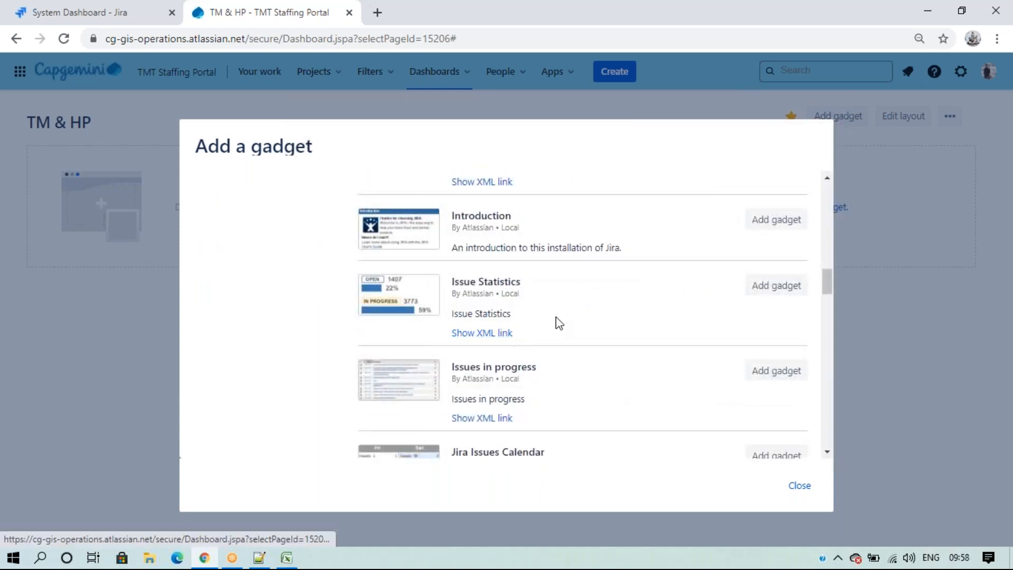
scroll(557, 322, down, 5)
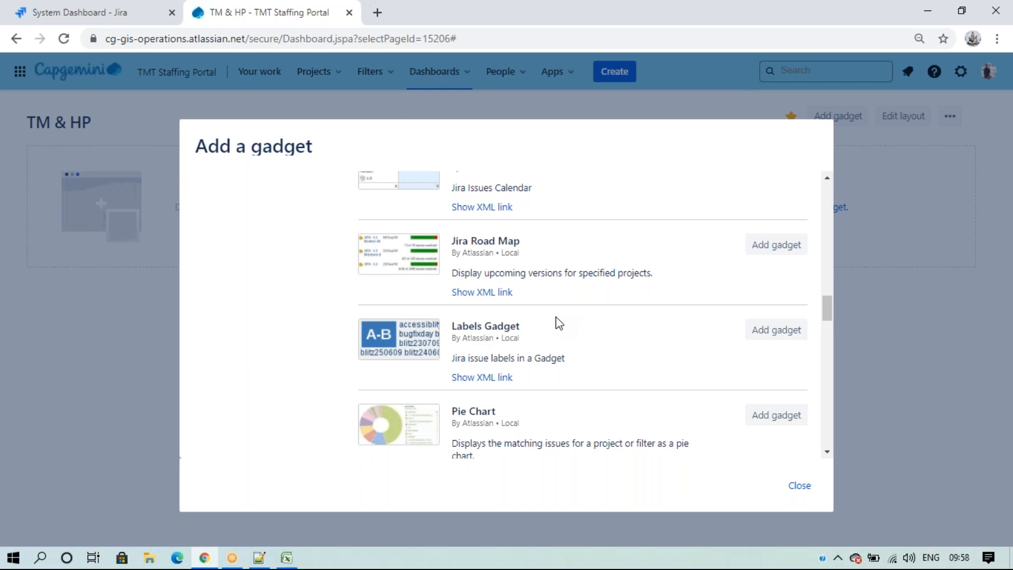
scroll(559, 323, down, 4)
scroll(493, 227, up, 1)
click(760, 276)
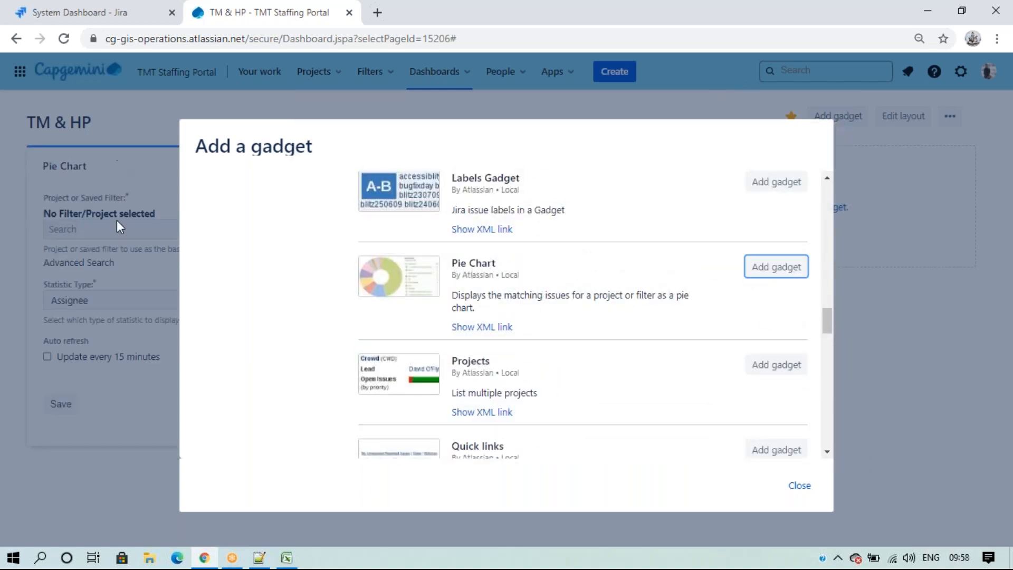
click(800, 486)
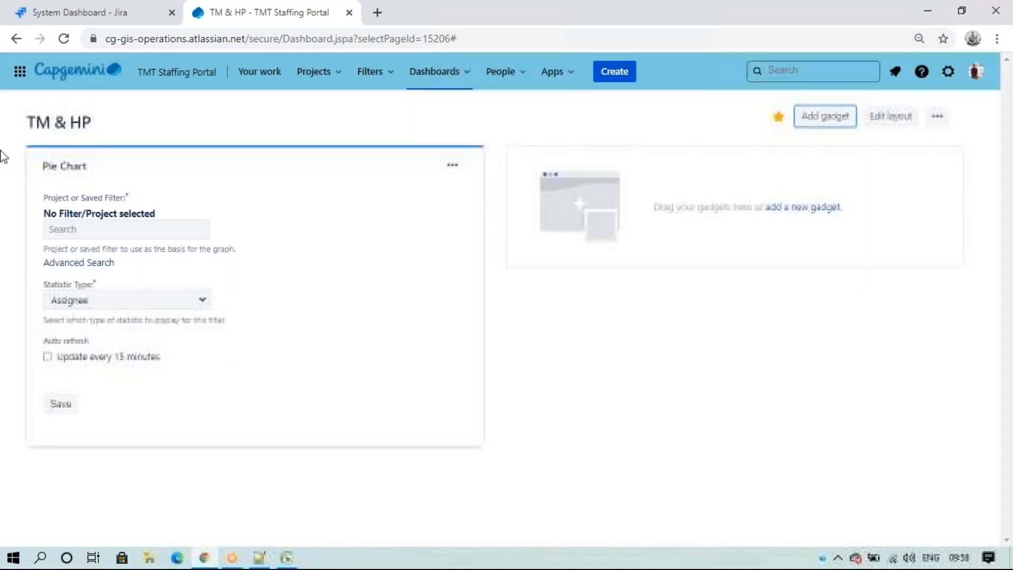
Search the saved filters for "TM & HP" and set "TM & HP Open issues" as the pie chart's source.
click(90, 227)
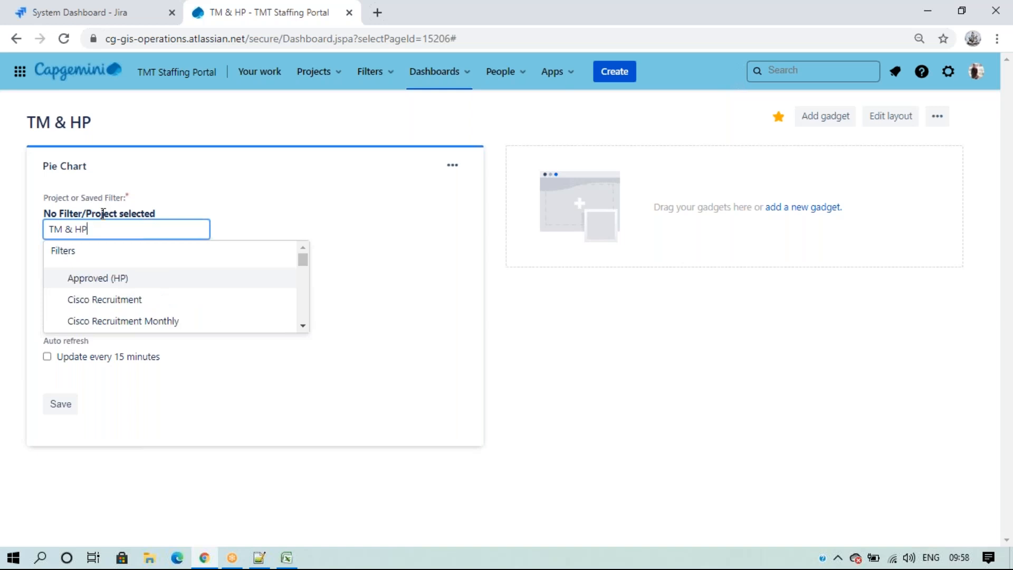
scroll(184, 288, down, 8)
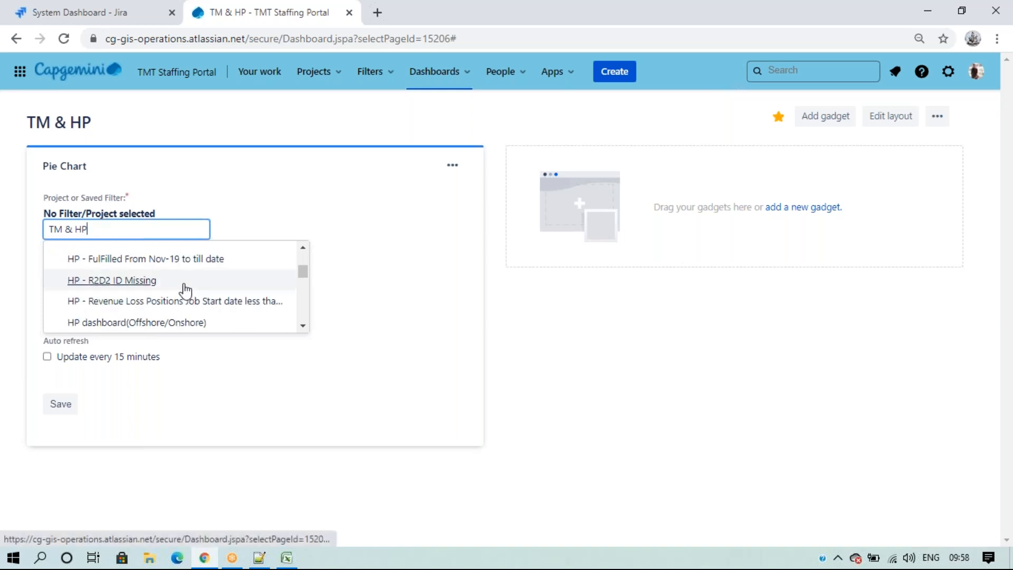
scroll(184, 289, down, 10)
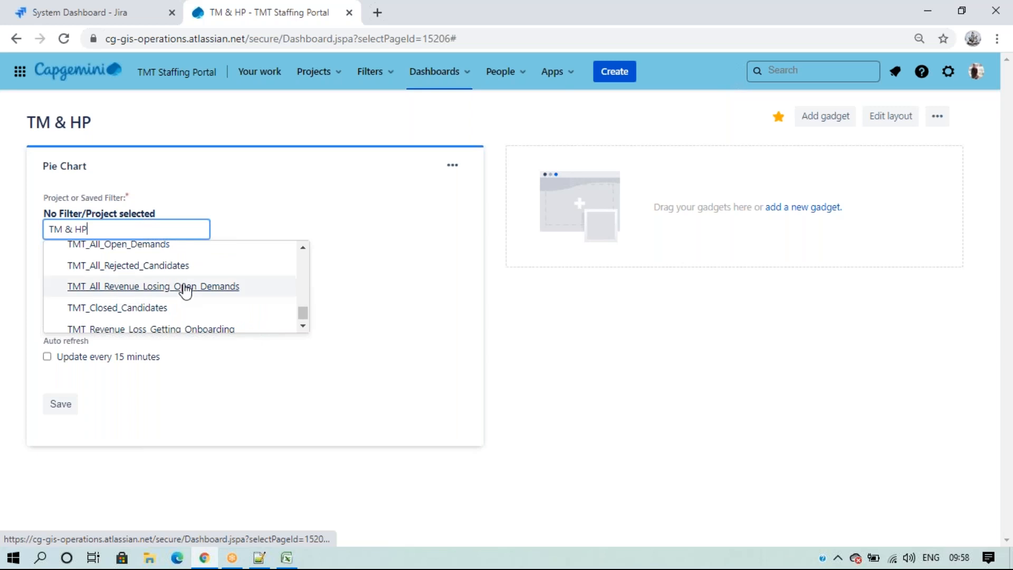
scroll(185, 288, up, 8)
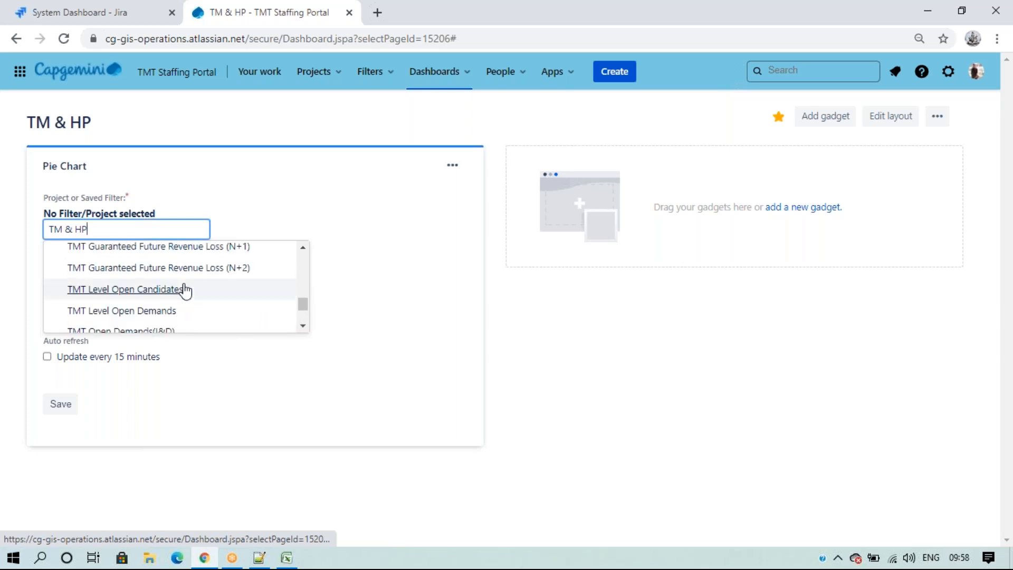
scroll(184, 289, up, 4)
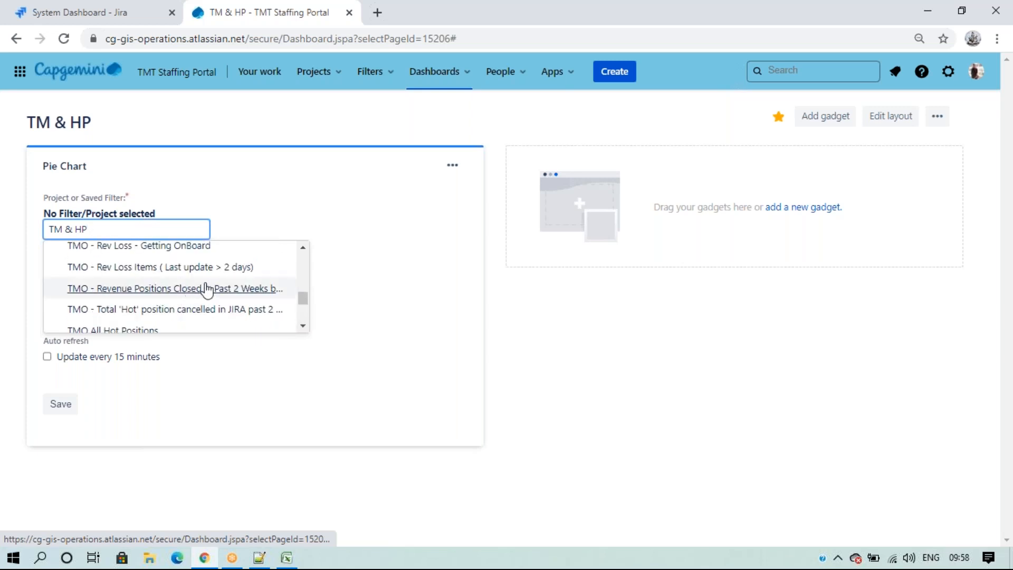
scroll(206, 289, up, 3)
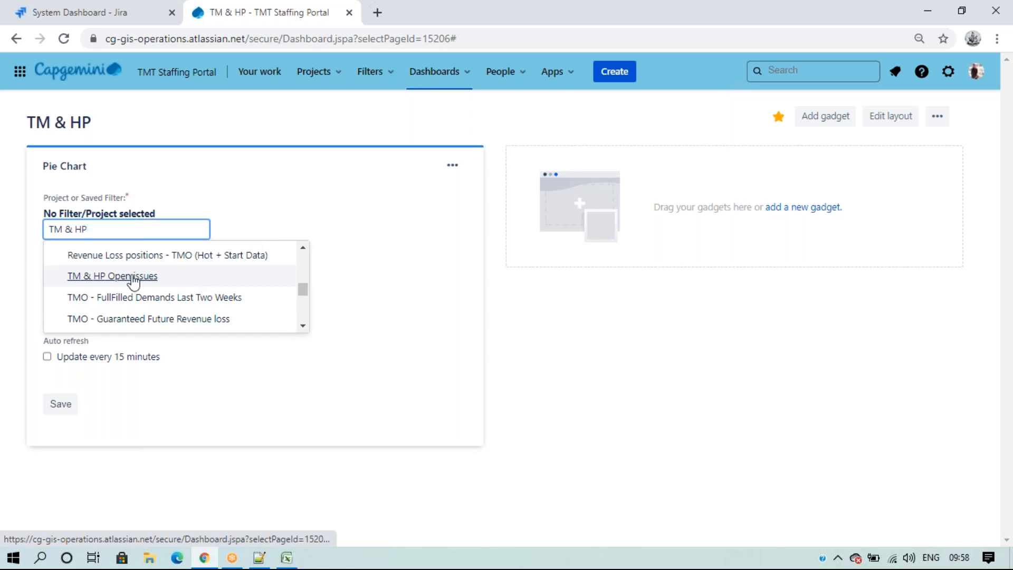
click(98, 276)
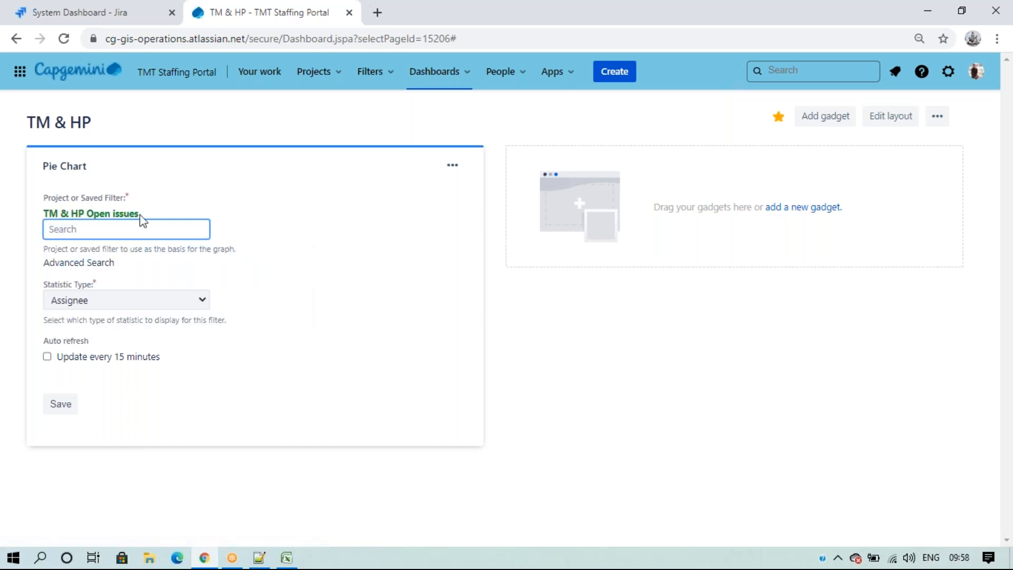
Set the pie chart's statistic type to Project, enable updating every 15 minutes, and save the gadget.
click(136, 301)
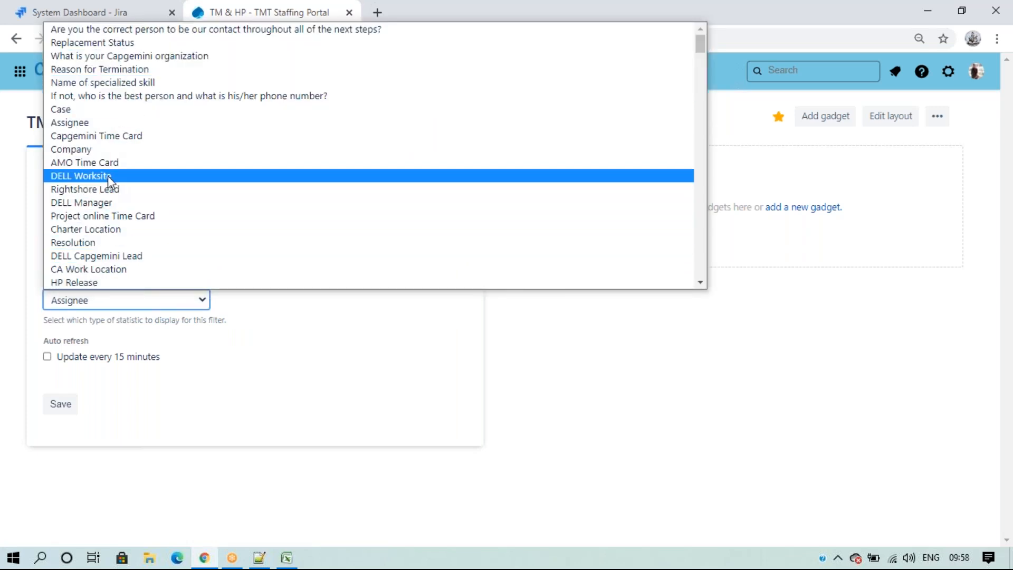
key(Down)
key(Down)
key(Down)
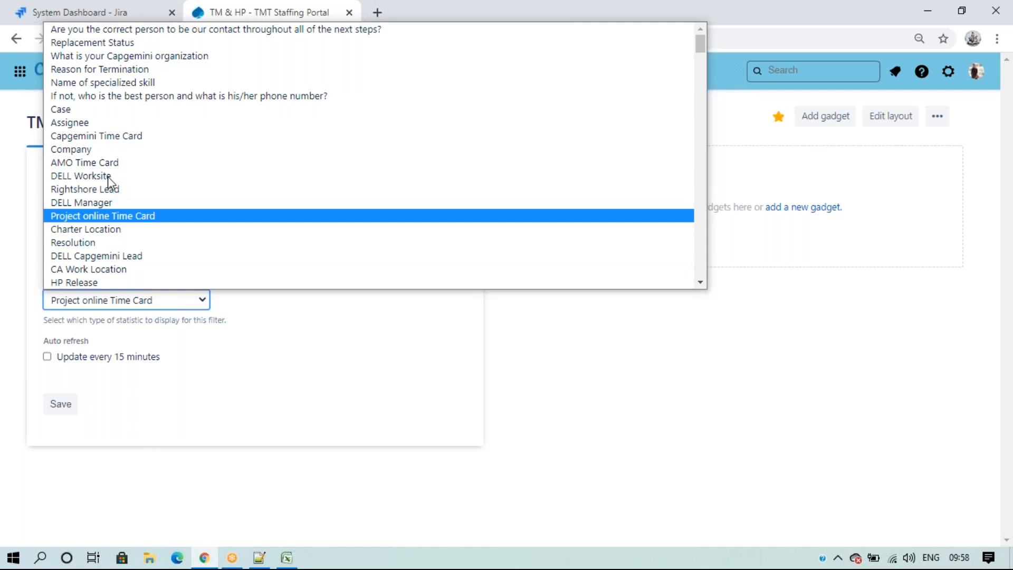
key(p)
key(p)
key(Return)
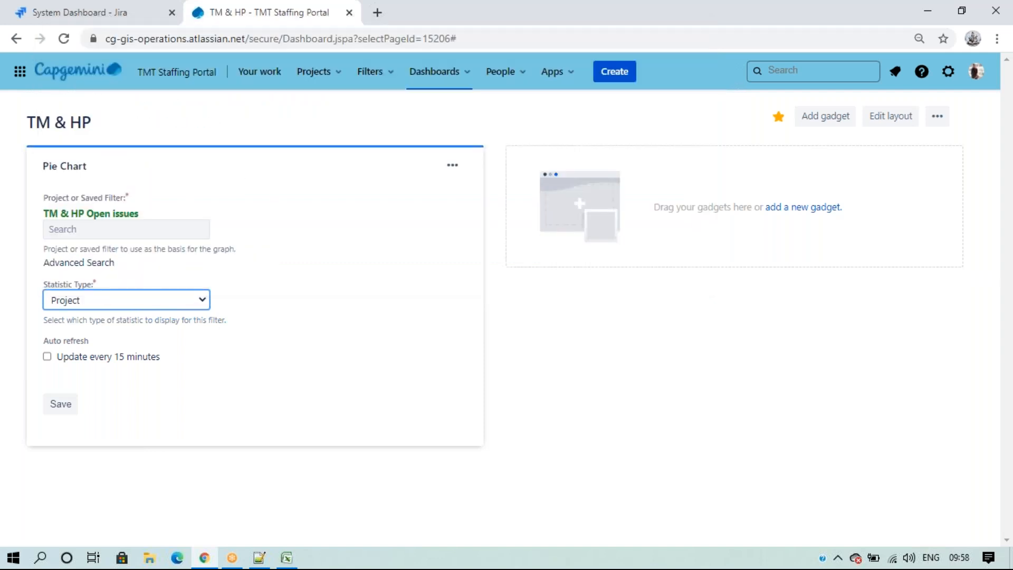
click(72, 357)
click(61, 403)
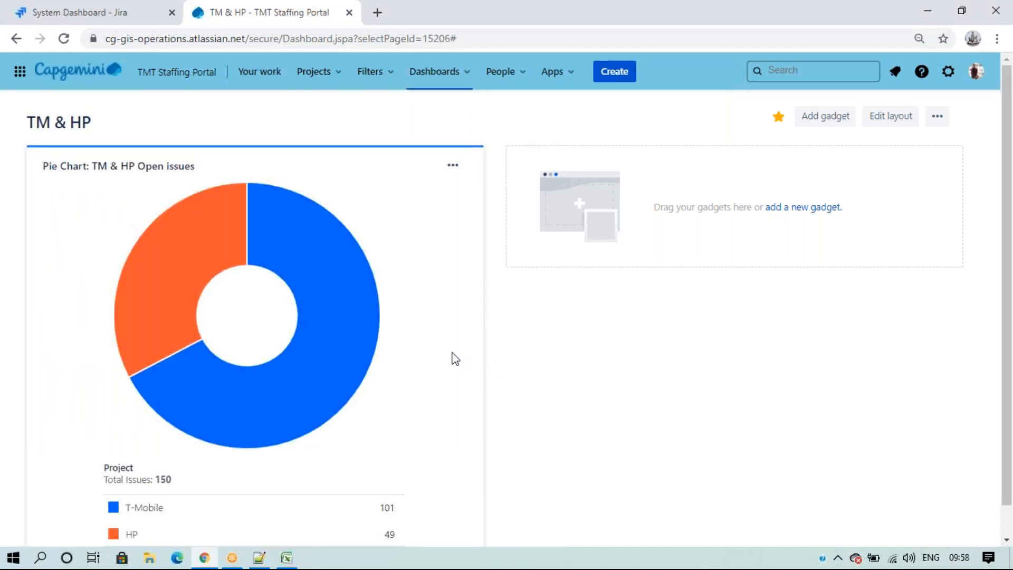
Review the pie chart's project breakdown and open its total issues in a new browser tab.
scroll(387, 295, down, 1)
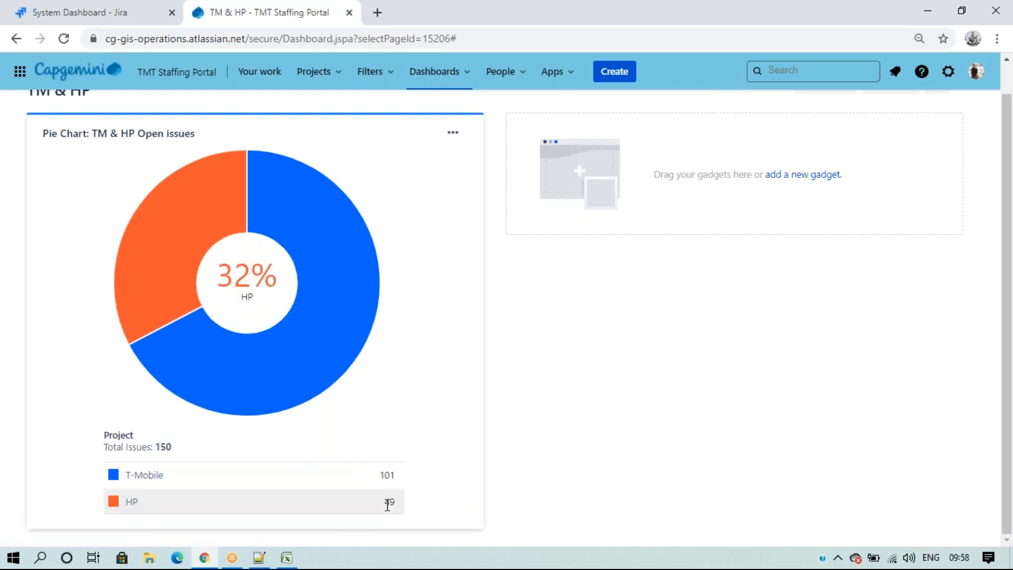
right_click(166, 448)
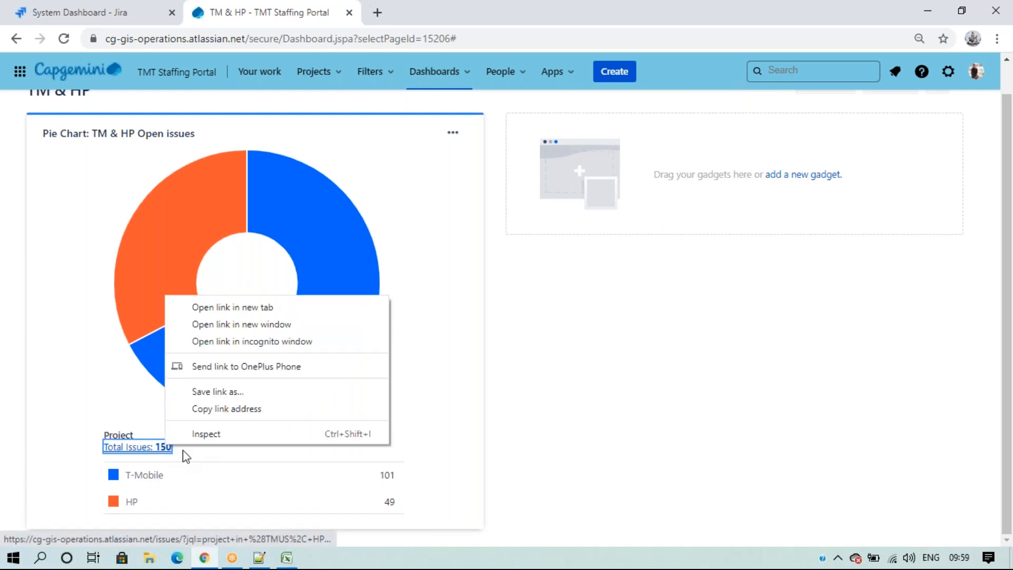
click(212, 310)
click(409, 20)
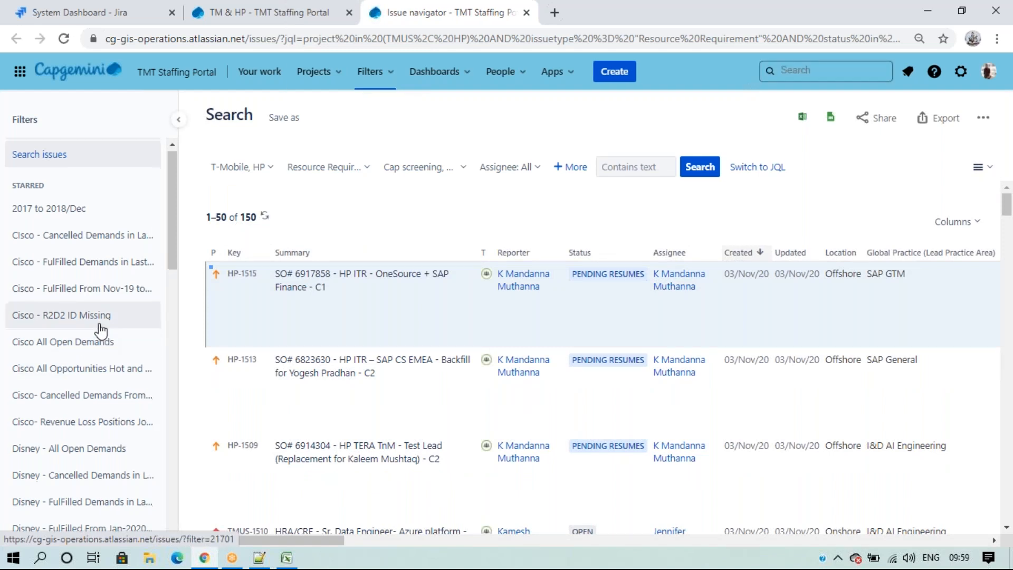
Look through the starred filters for the TM & HP filter and open the full filter directory.
scroll(100, 331, down, 10)
scroll(100, 331, down, 2)
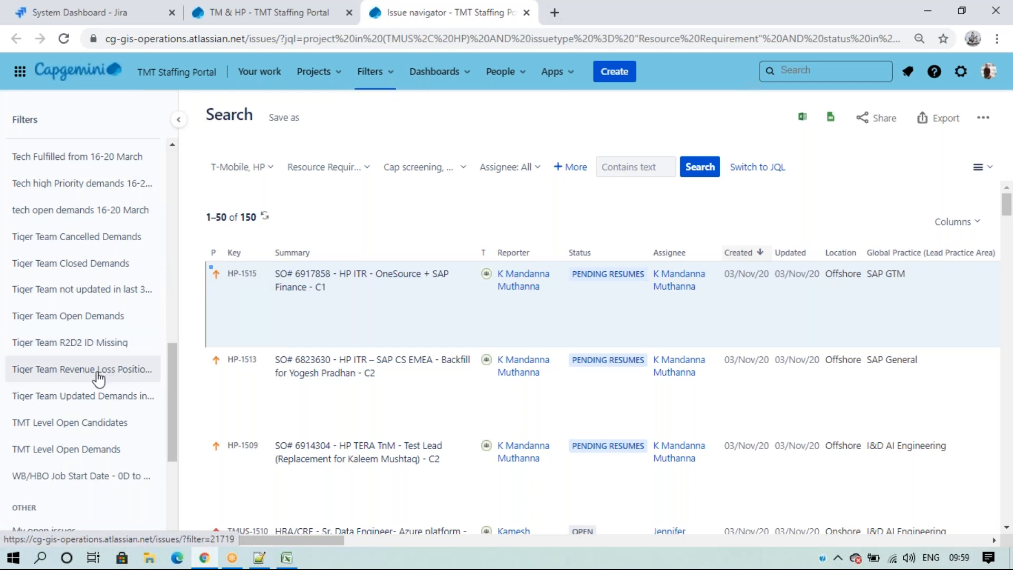
scroll(95, 375, up, 12)
scroll(99, 378, down, 3)
scroll(98, 379, down, 15)
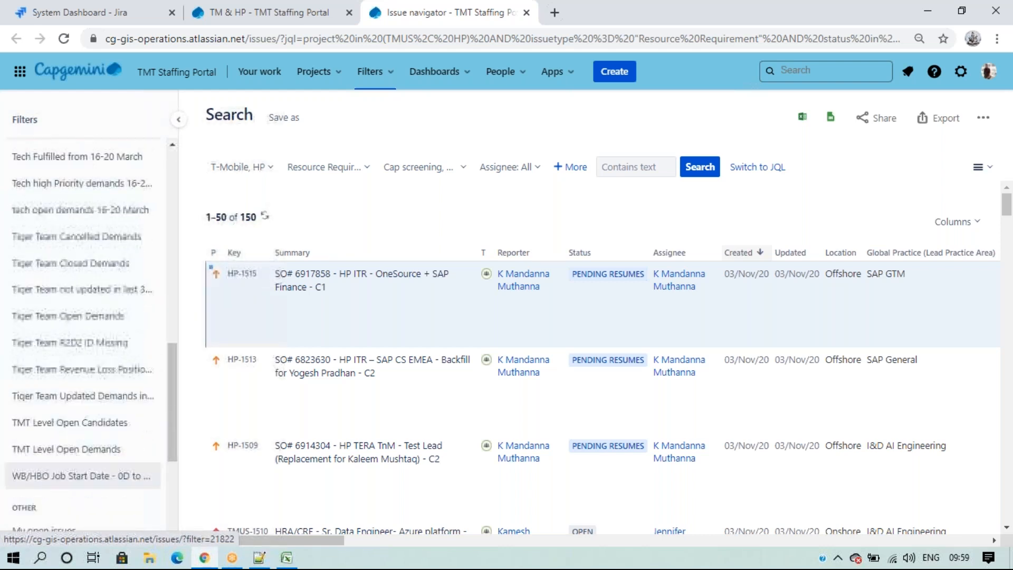
click(41, 528)
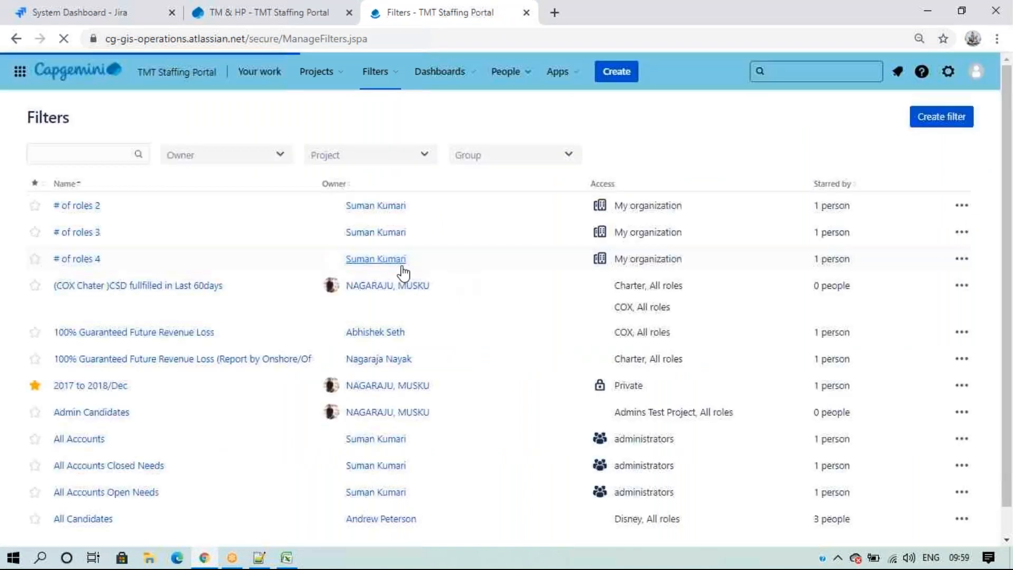
Narrow the filter directory to the current user's own filters and search their names for "TM & HP".
click(248, 156)
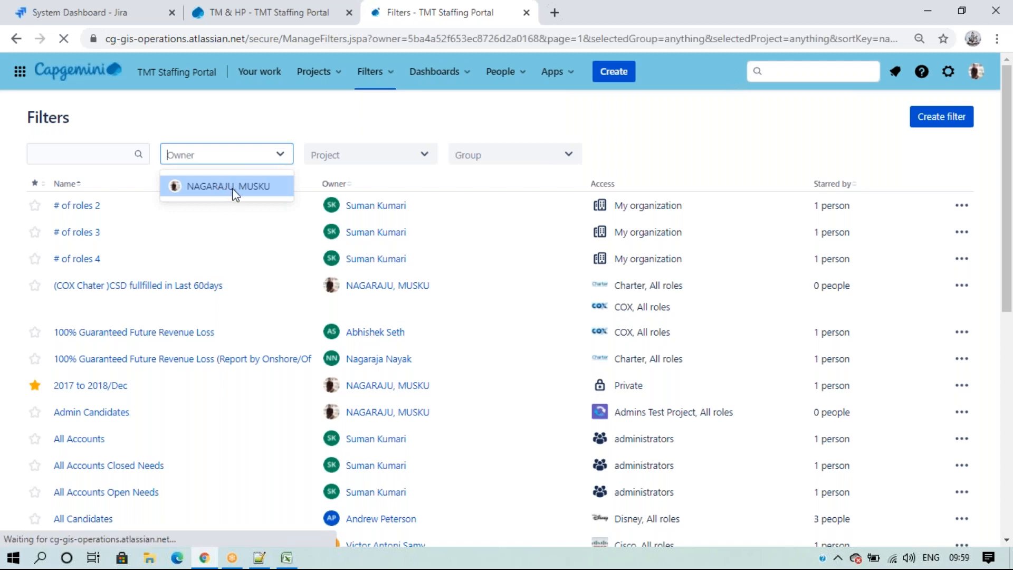
click(233, 191)
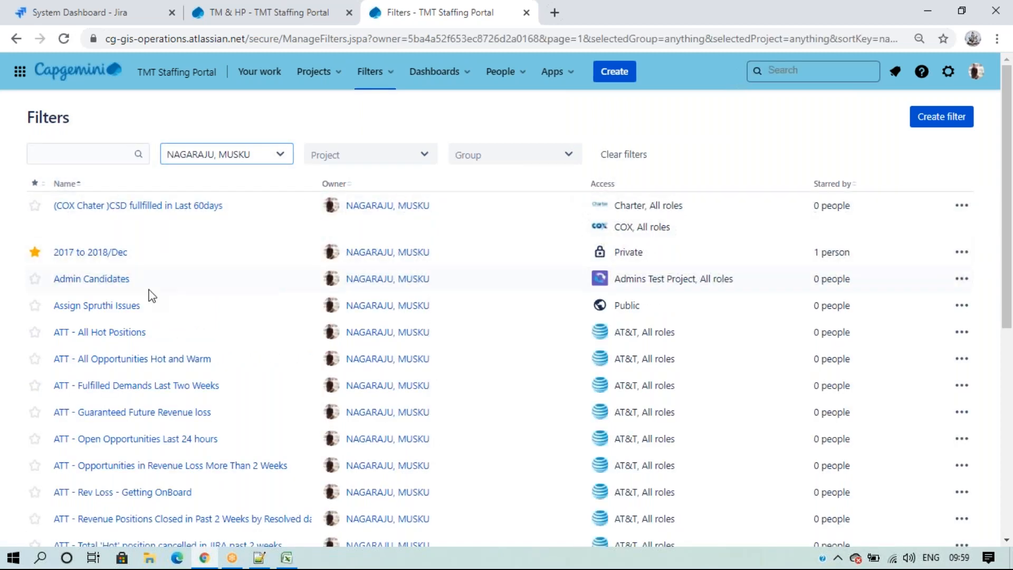
scroll(149, 294, down, 7)
scroll(150, 309, up, 7)
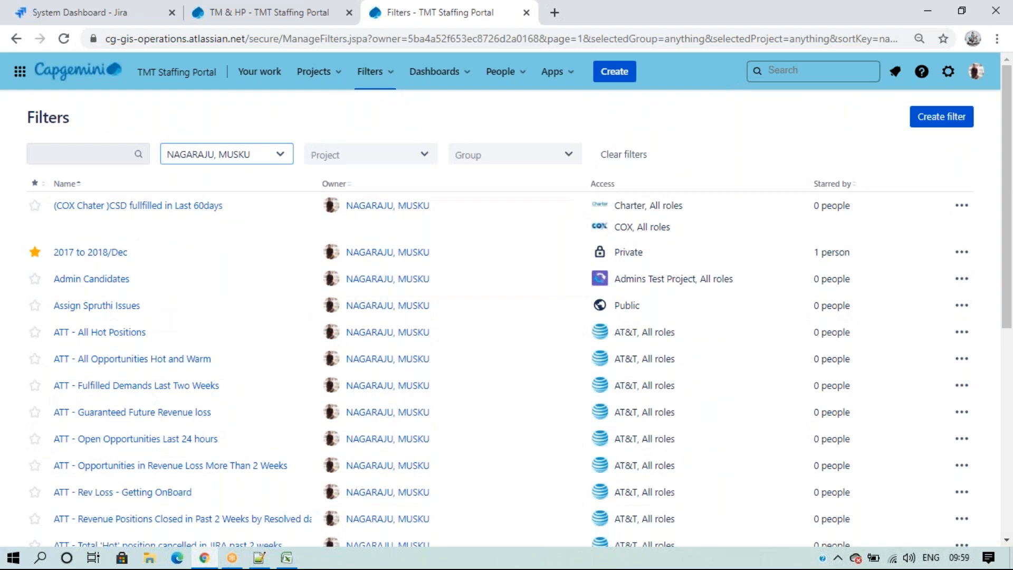
click(84, 154)
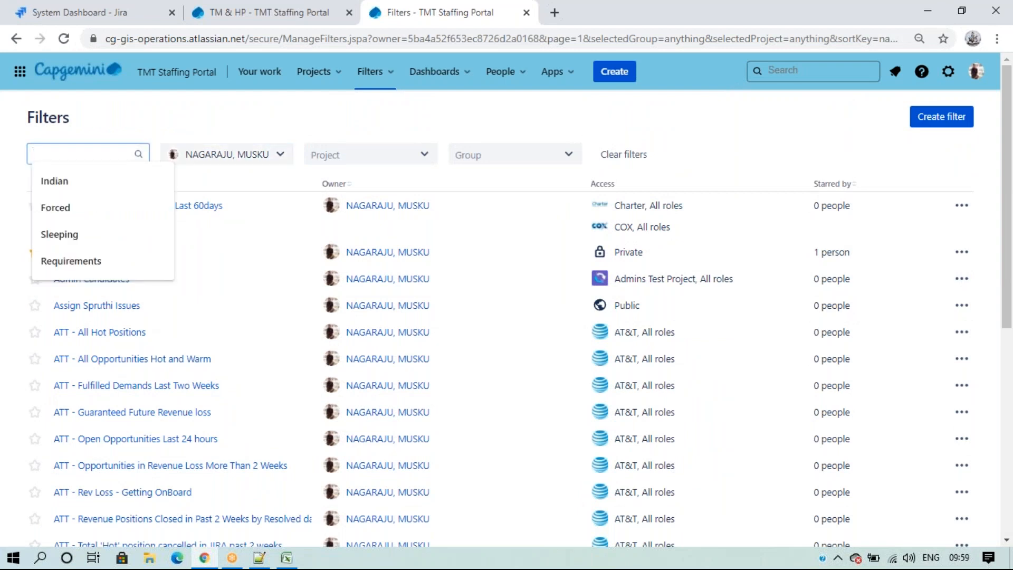
text(TM & HP)
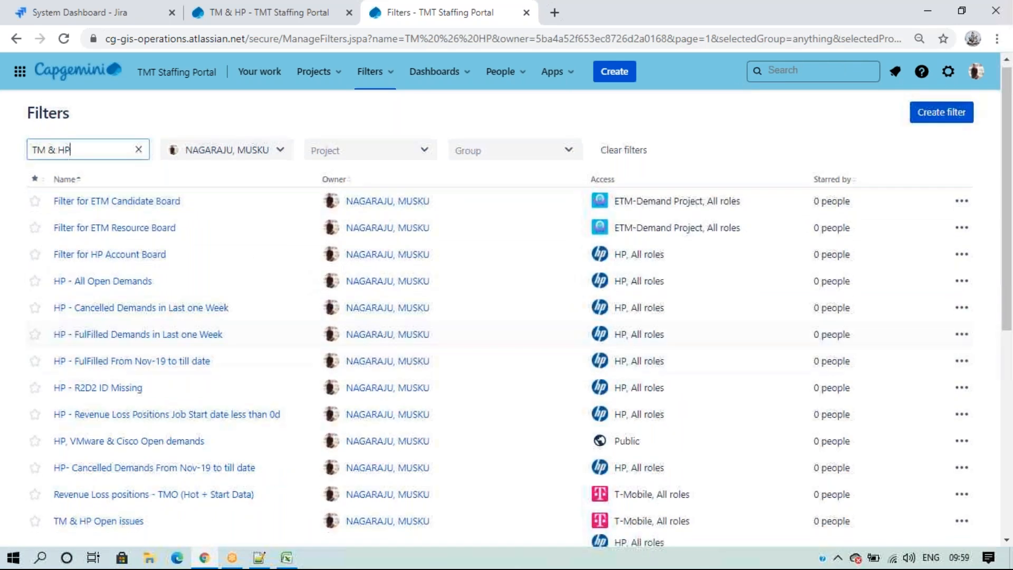
Open the "TM & HP Open issues" filter from the search results and star it.
scroll(135, 330, down, 5)
scroll(135, 364, down, 2)
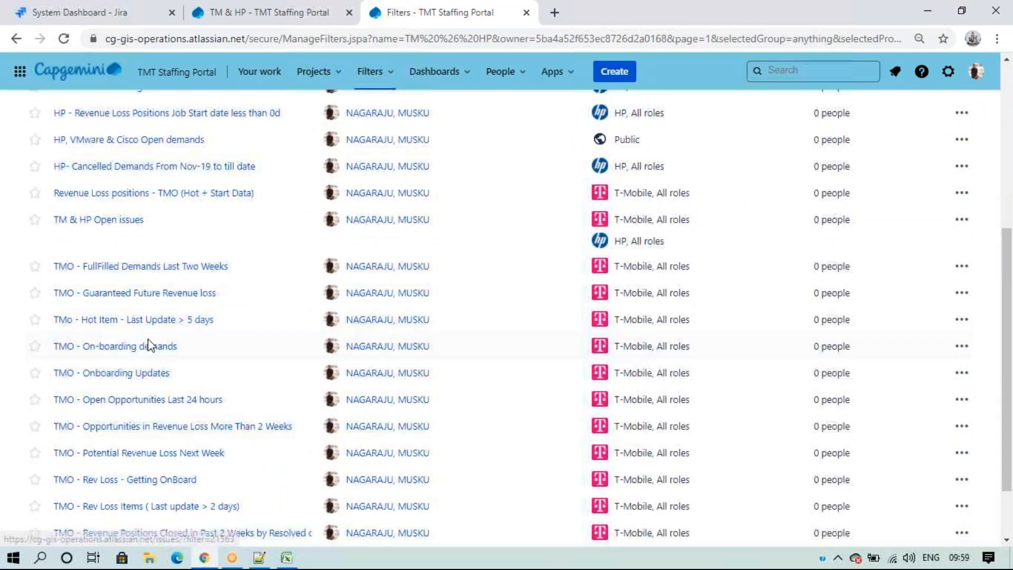
scroll(111, 292, up, 7)
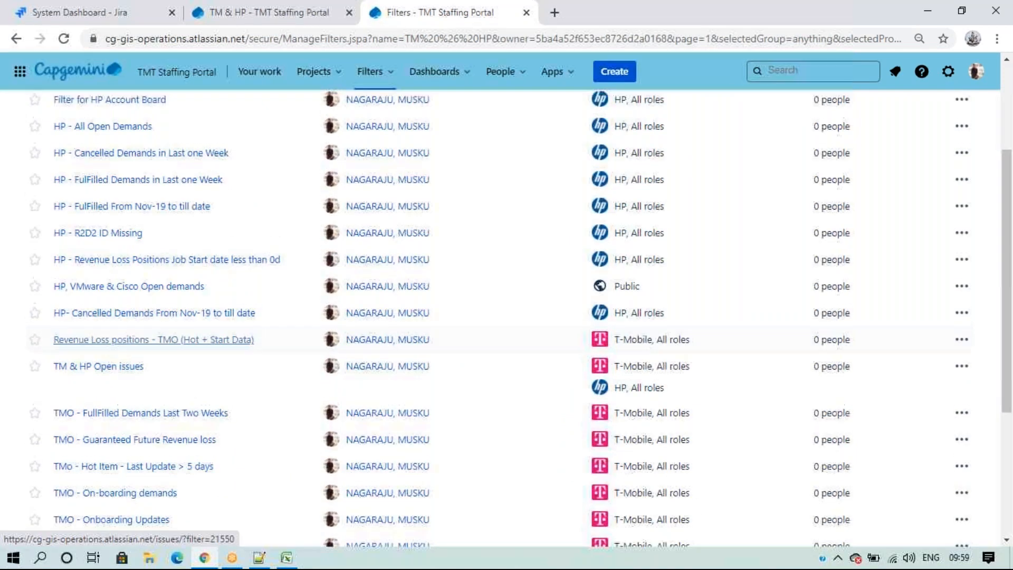
scroll(106, 479, down, 3)
click(92, 362)
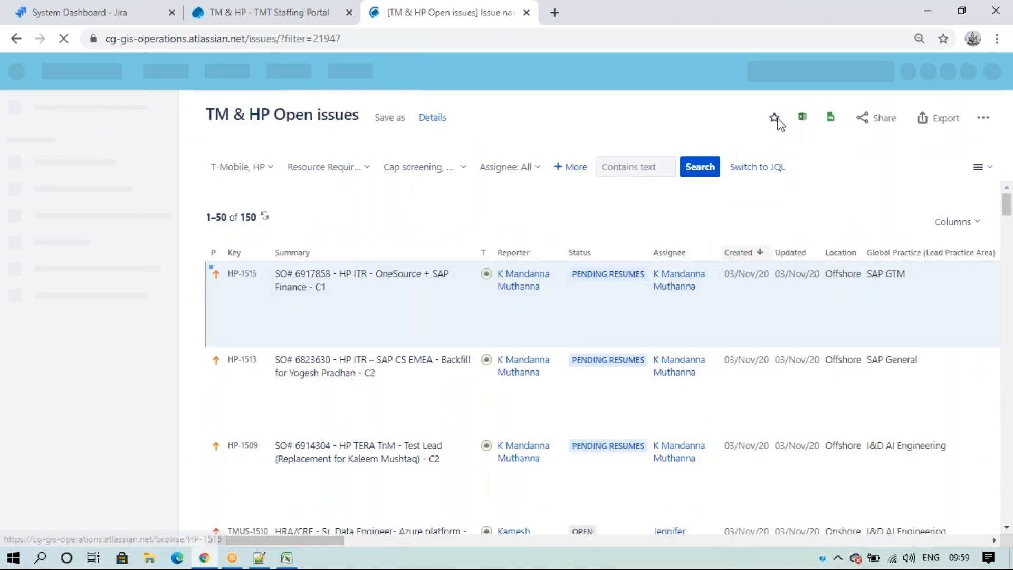
click(777, 119)
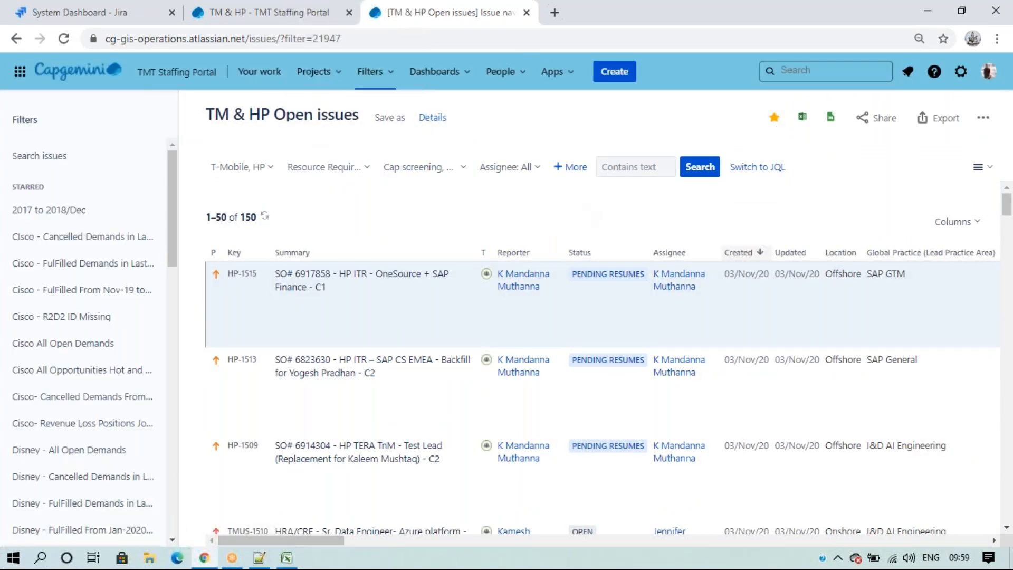
Restrict the filter's results to the T-Mobile project alone and then to HP alone, without saving the filter.
click(262, 167)
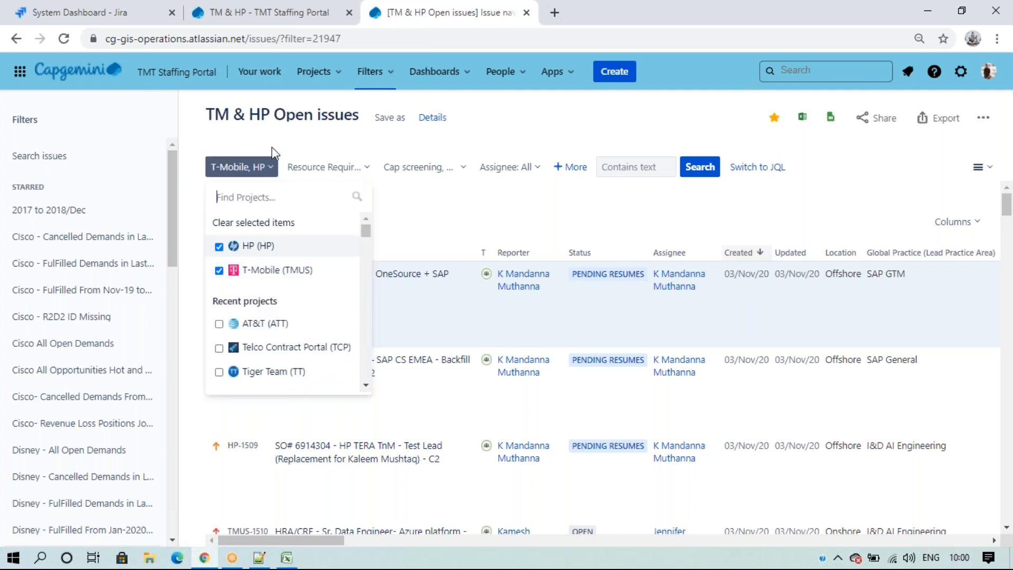
click(407, 208)
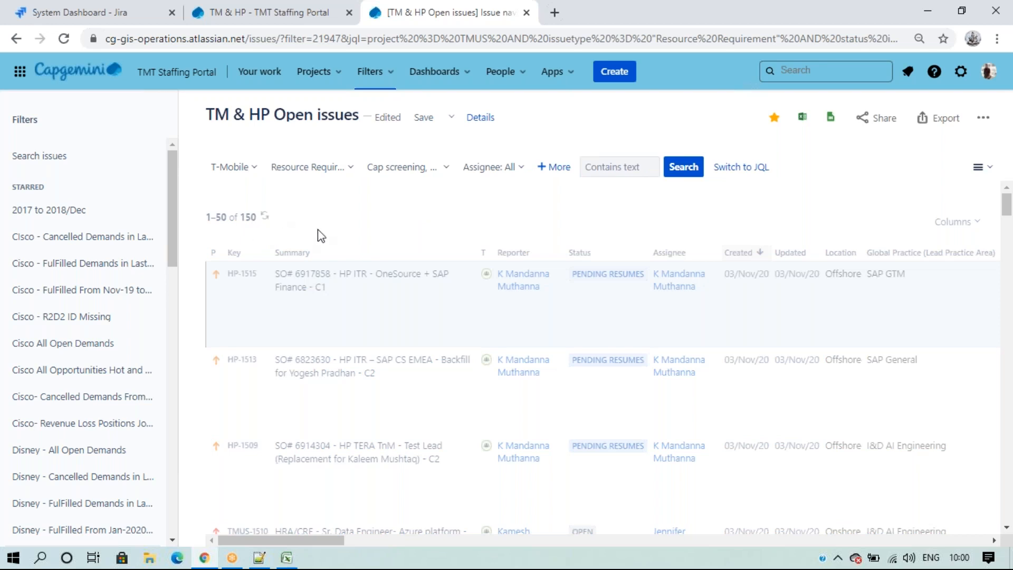
click(244, 169)
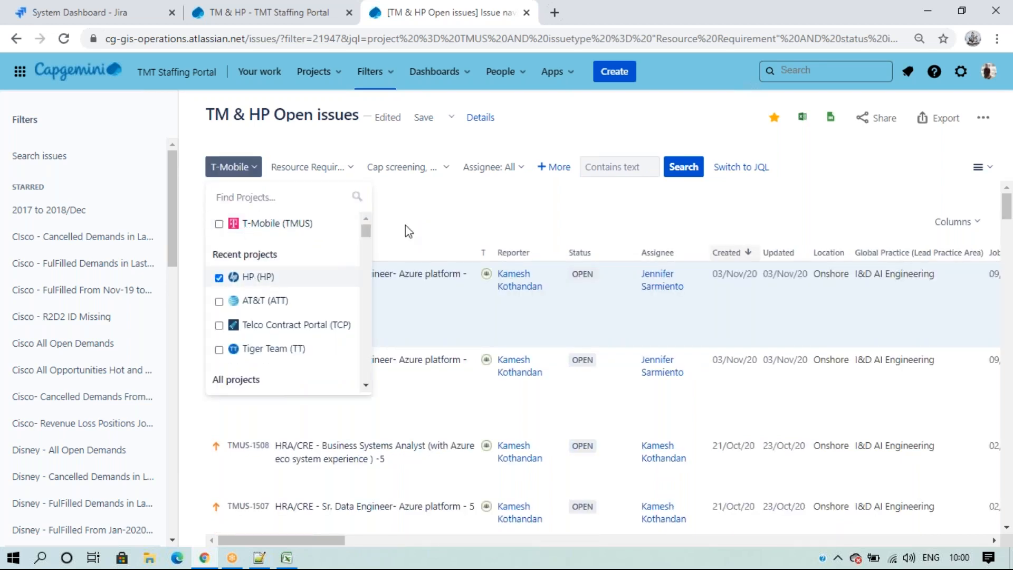
click(405, 225)
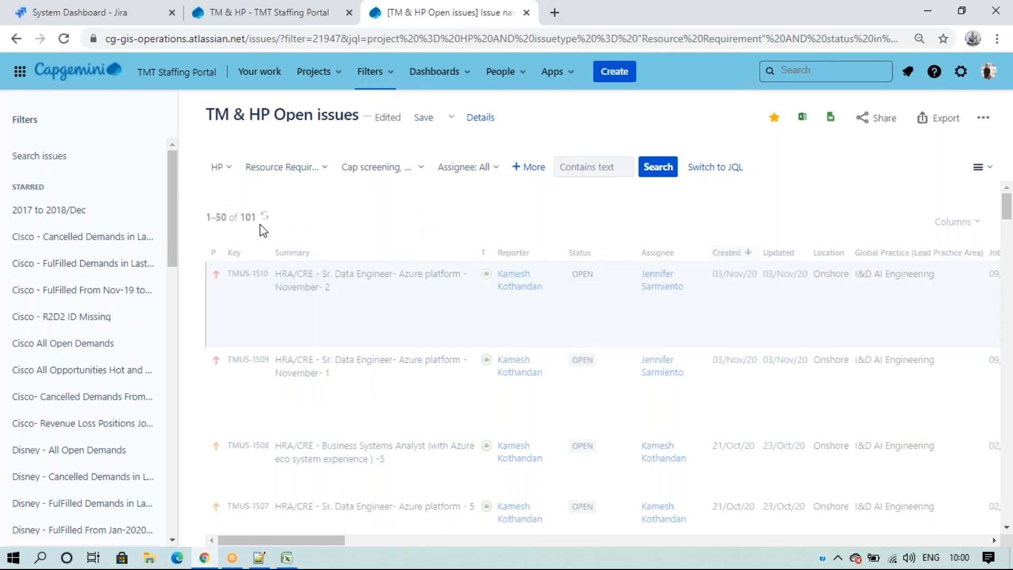
Change the TM & HP dashboard pie chart's statistic type to Assignee, save it, and review the breakdown.
click(260, 15)
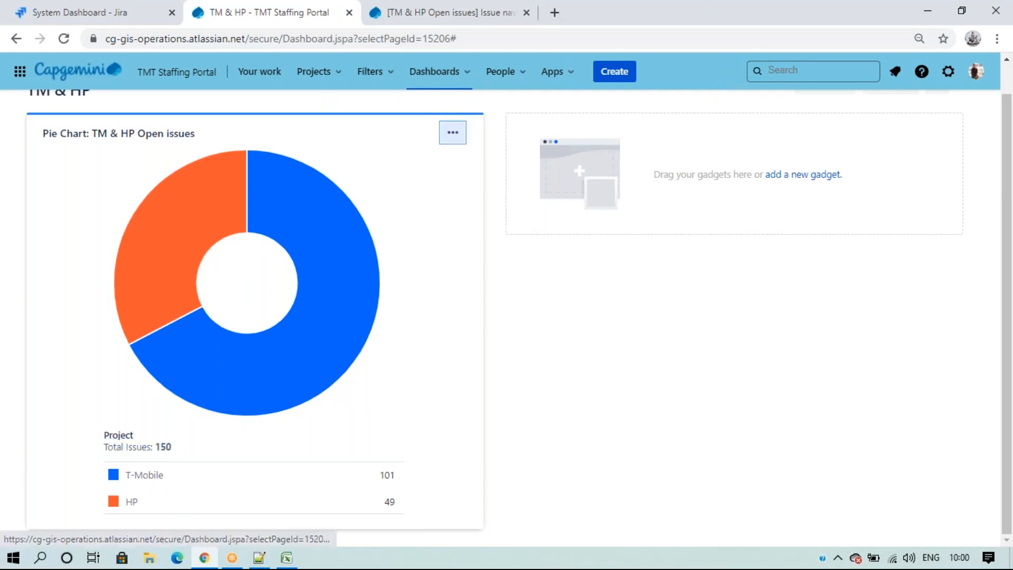
click(453, 133)
click(381, 242)
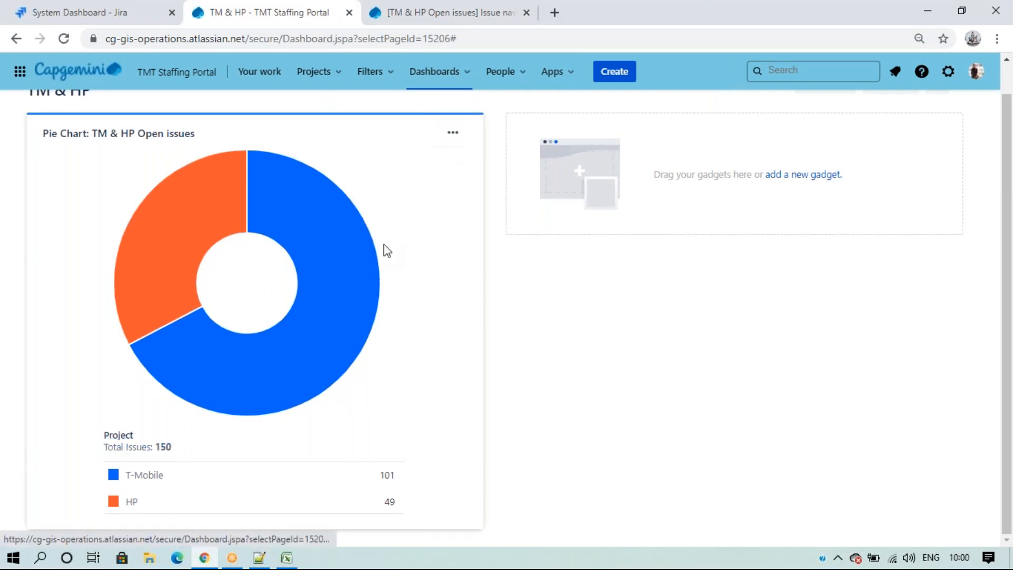
click(135, 304)
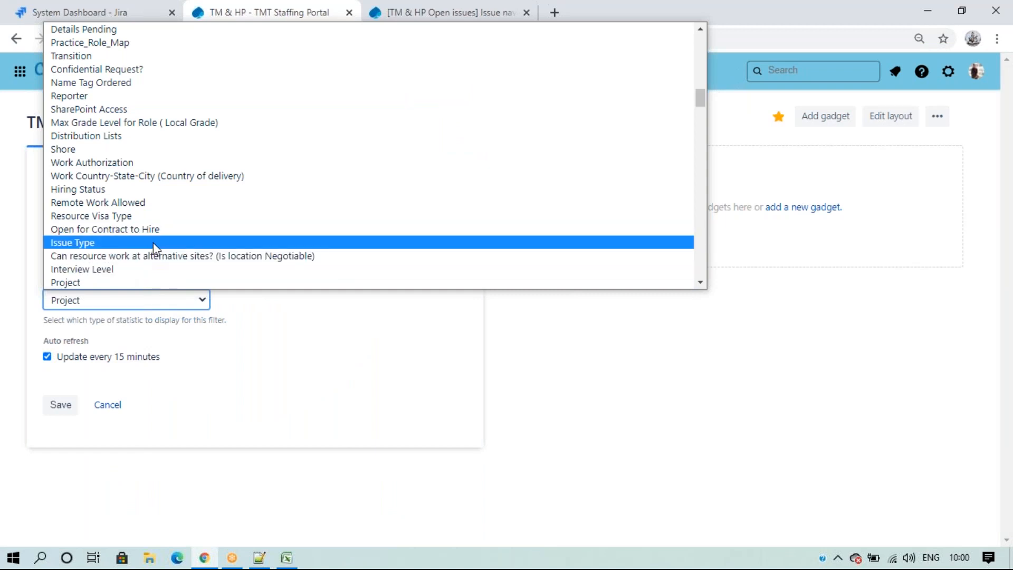
text(as)
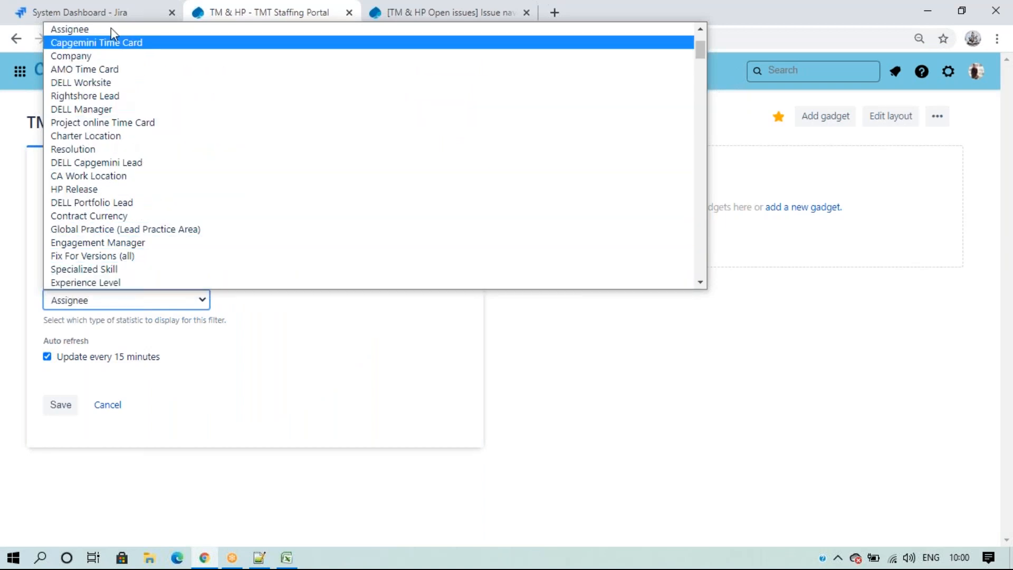
click(110, 29)
click(62, 402)
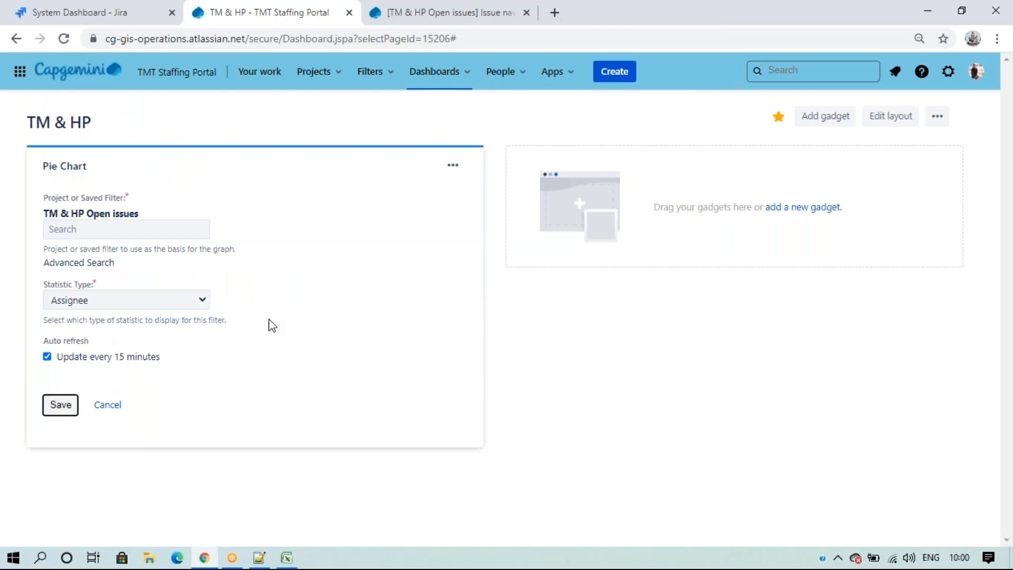
scroll(453, 280, down, 2)
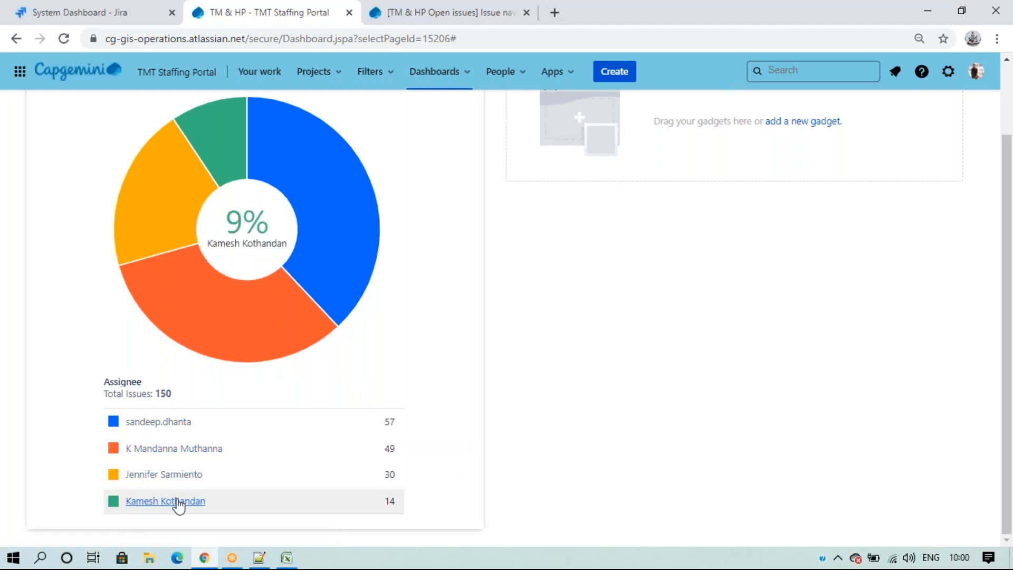
scroll(373, 413, up, 3)
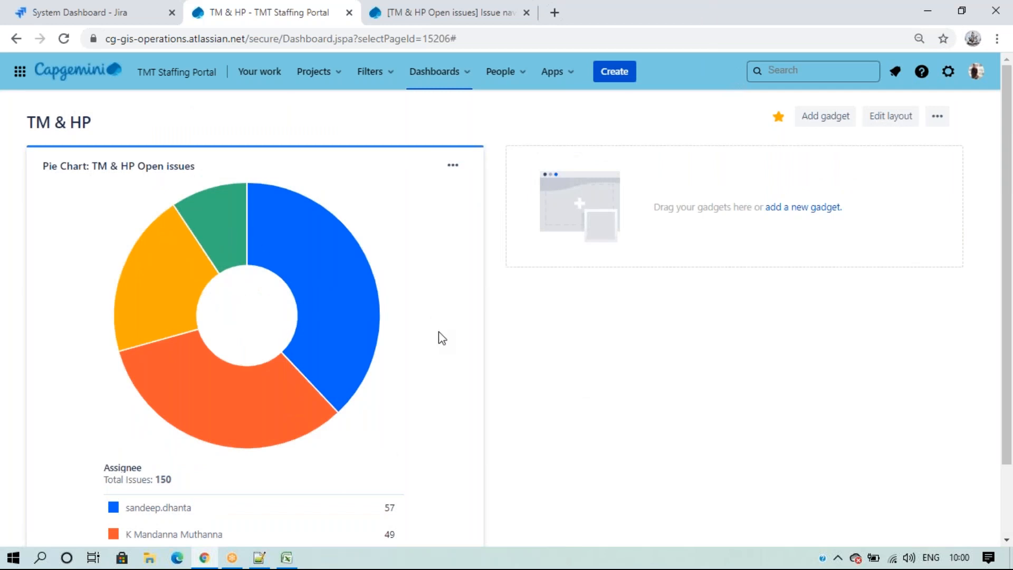
Search the gadgets for "two", add Two Dimensional Filter Statistics to the dashboard, and close the gadget list.
click(817, 121)
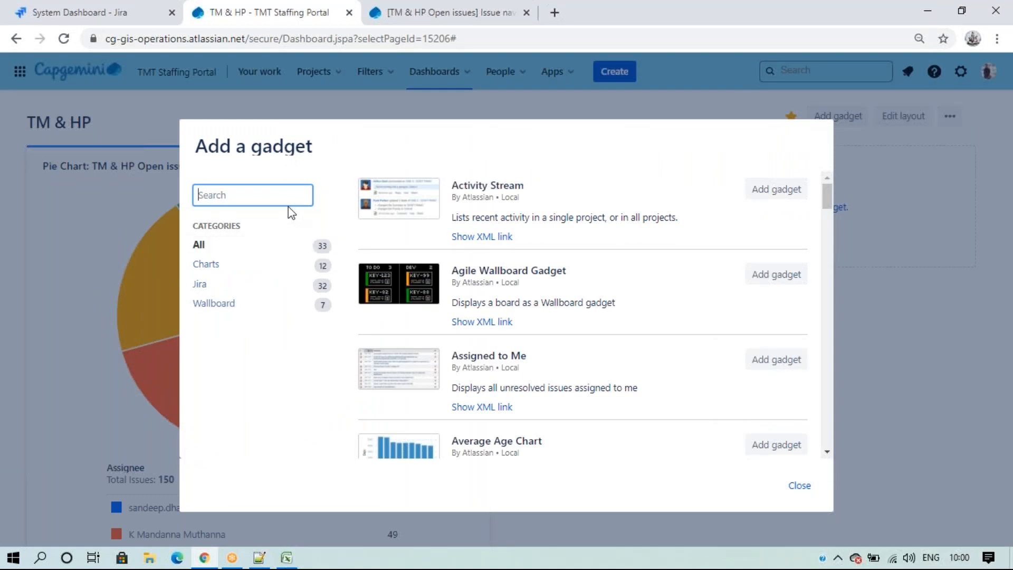
text(two)
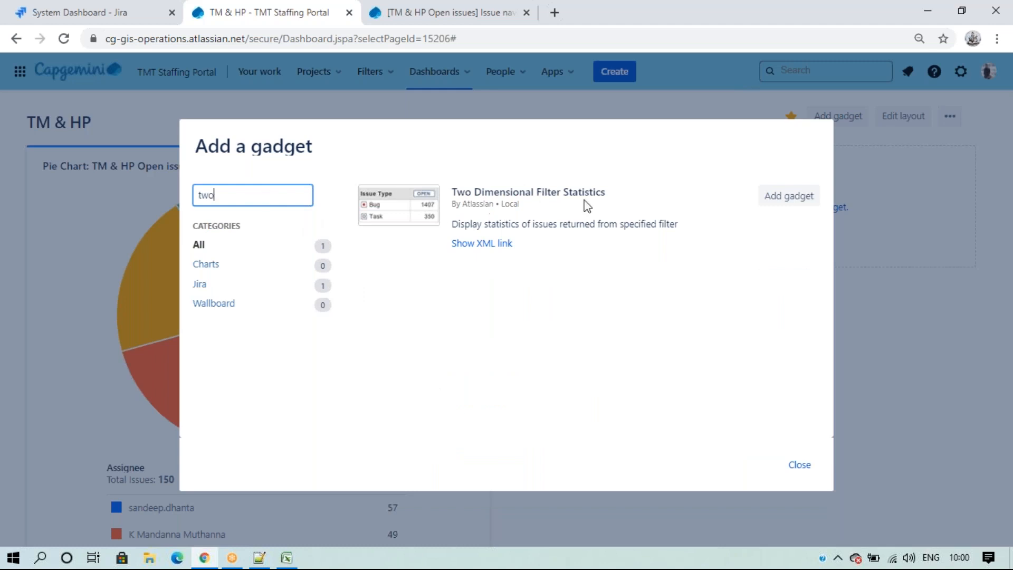
click(781, 198)
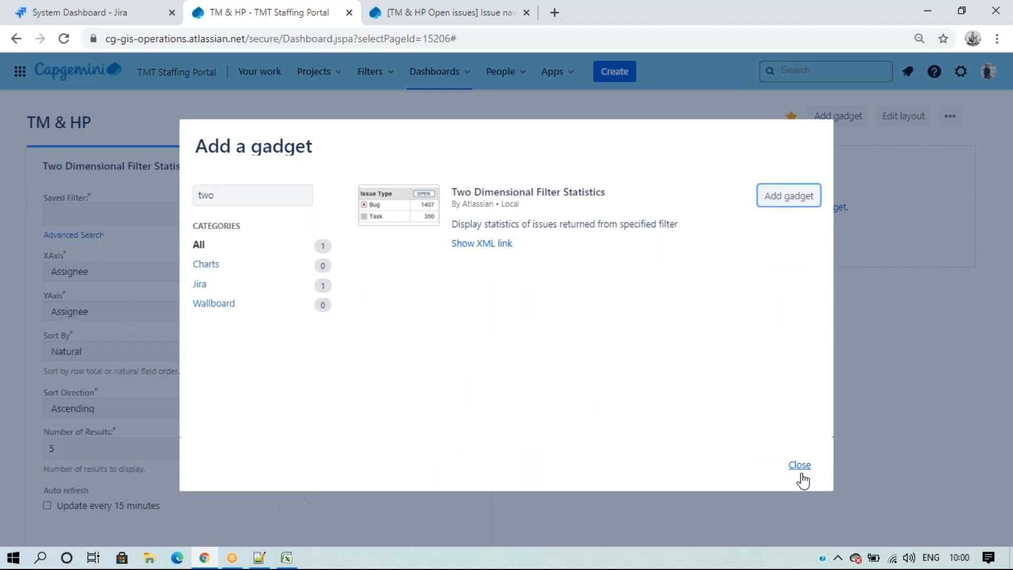
click(799, 467)
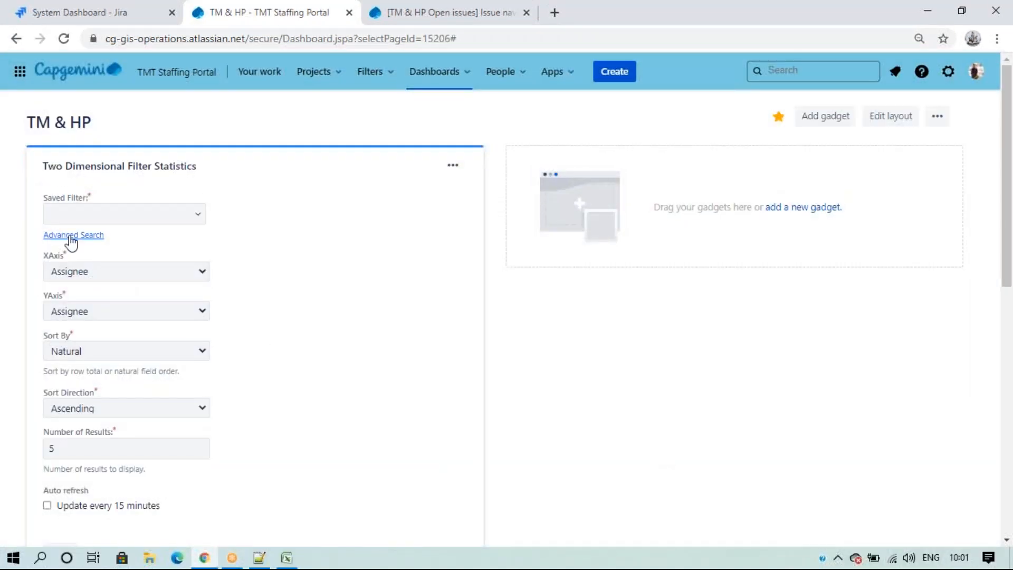
Choose "TM & HP Open issues" from the starred filters as the Two Dimensional Filter Statistics gadget's saved filter.
click(73, 236)
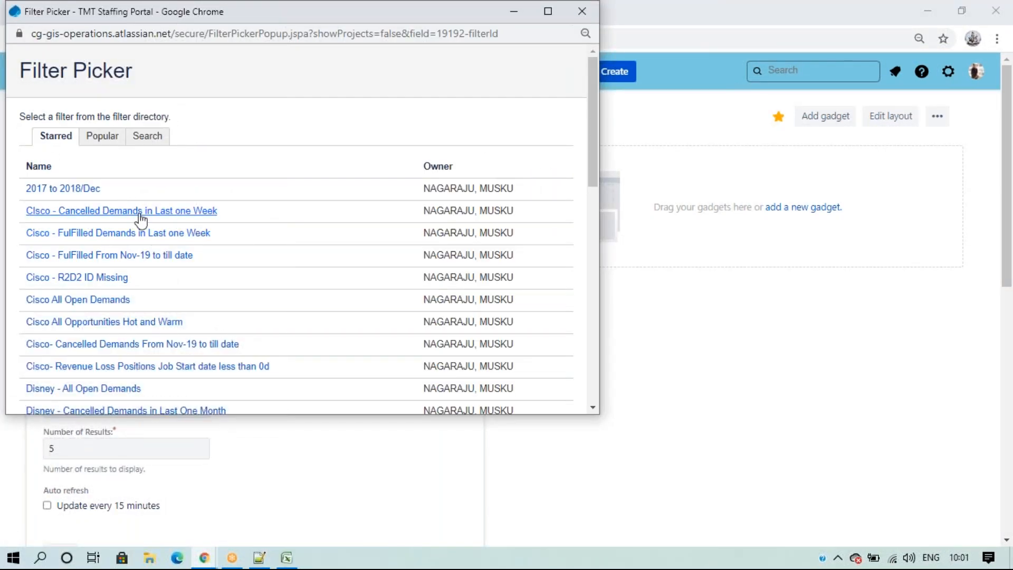
scroll(161, 282, down, 10)
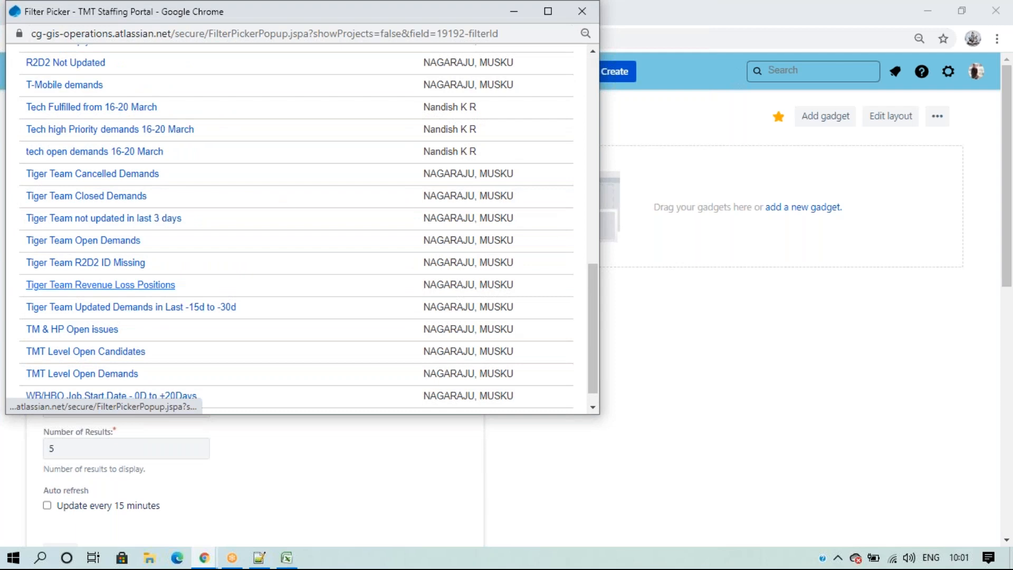
scroll(143, 296, down, 1)
click(127, 307)
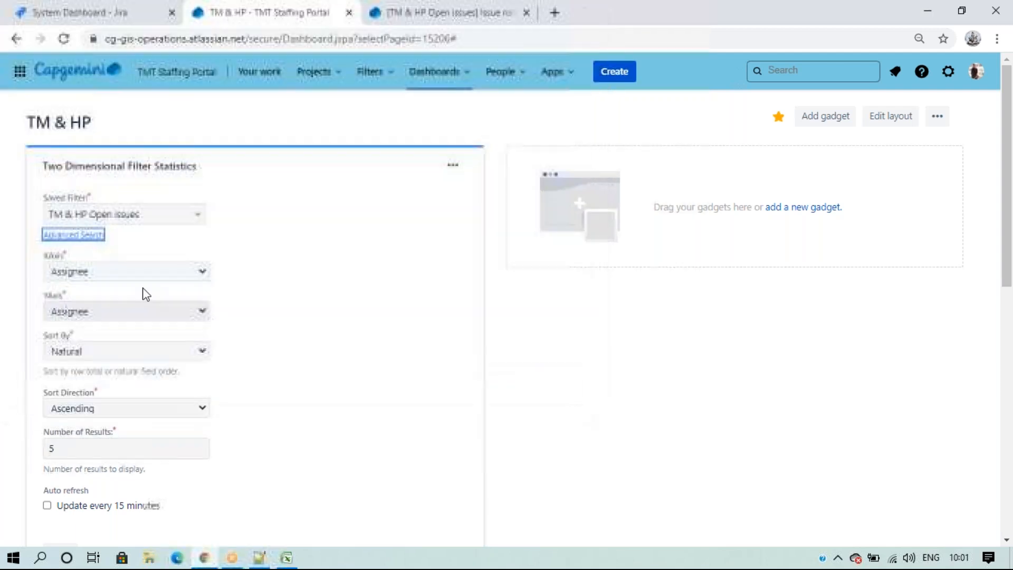
Set the Two Dimensional Filter Statistics gadget's X axis to Status.
click(98, 273)
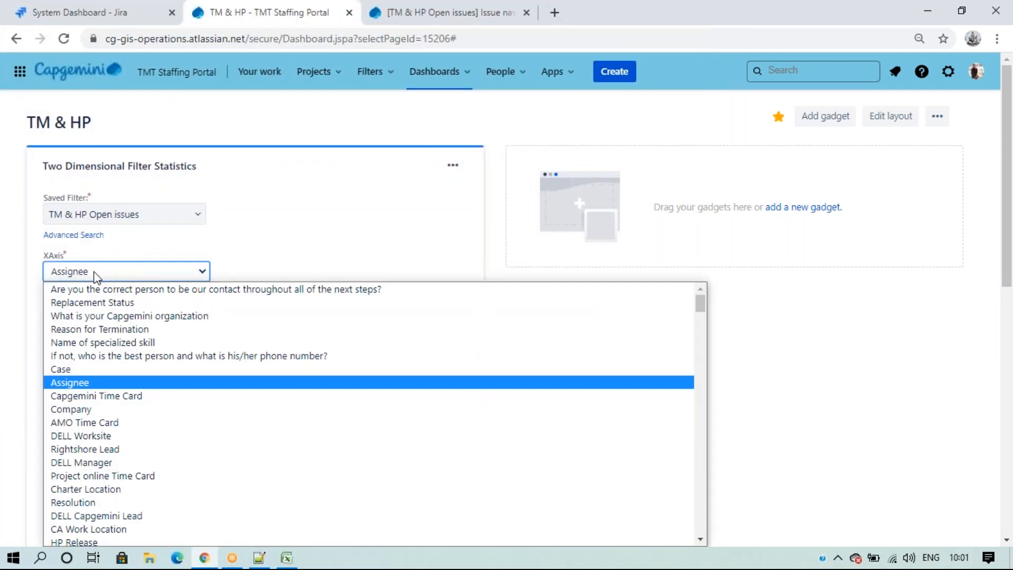
text(st)
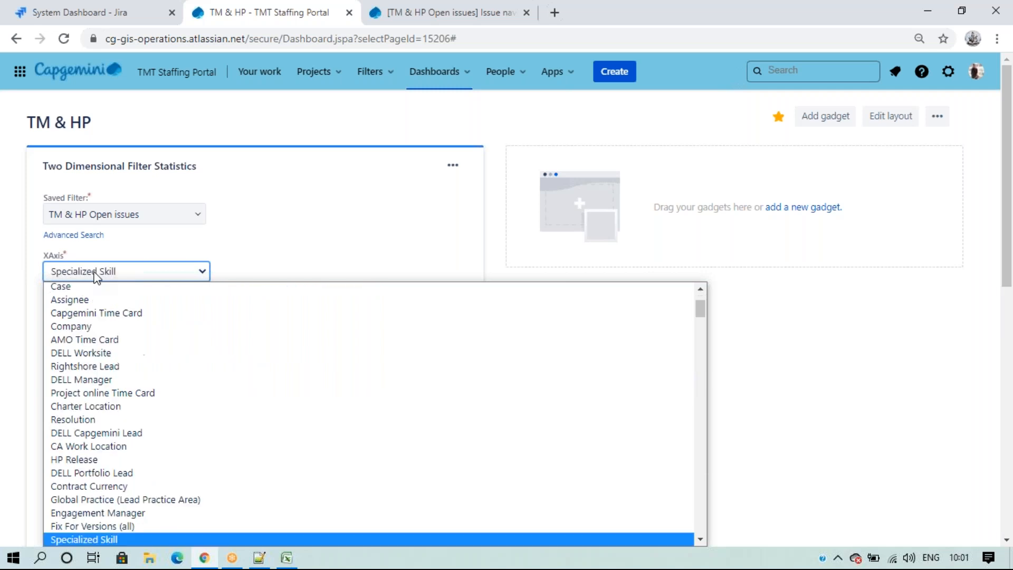
key(Down)
key(Down)
key(Down)
key(Down)
key(Down)
key(Down)
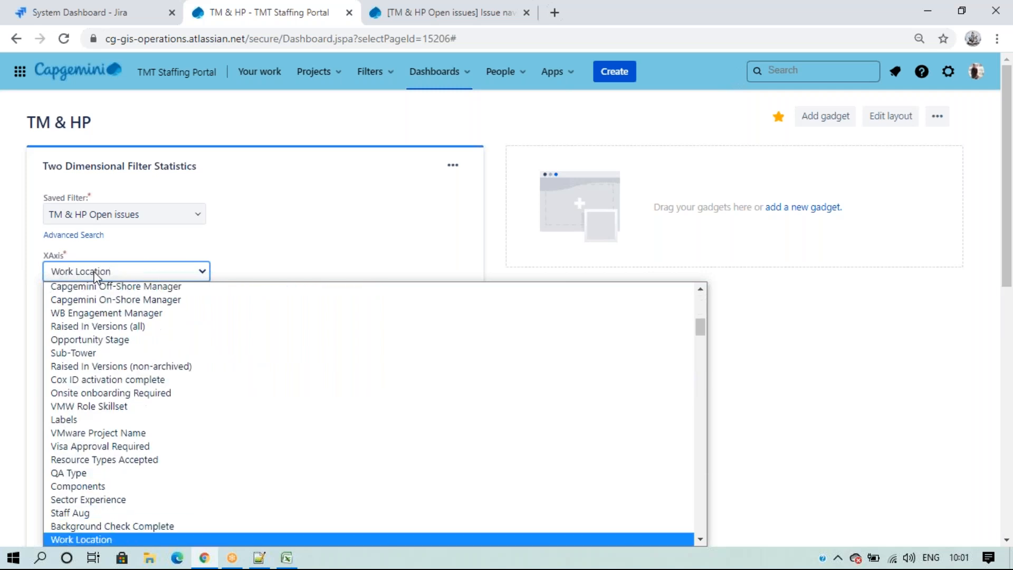
text(stat)
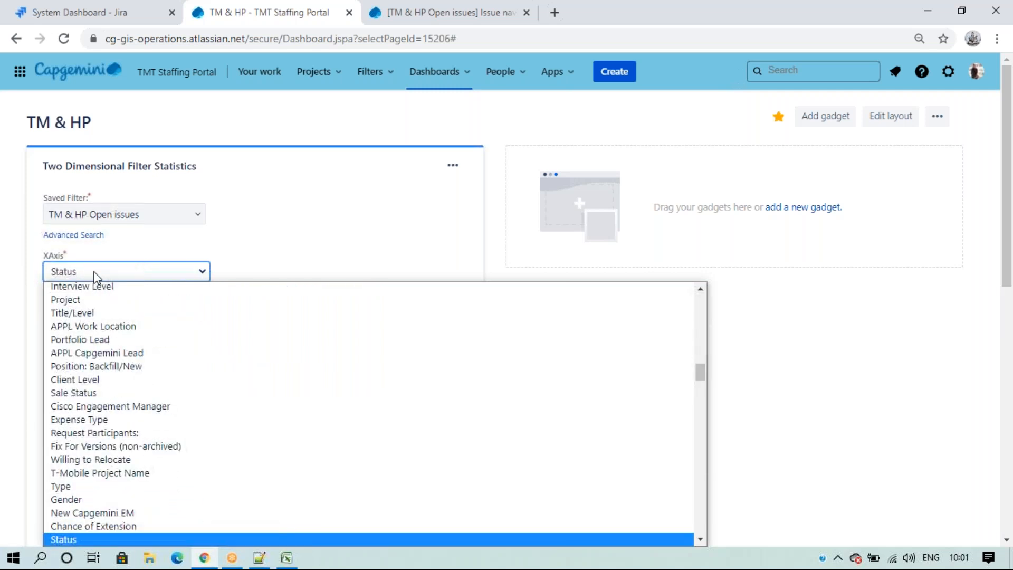
key(Return)
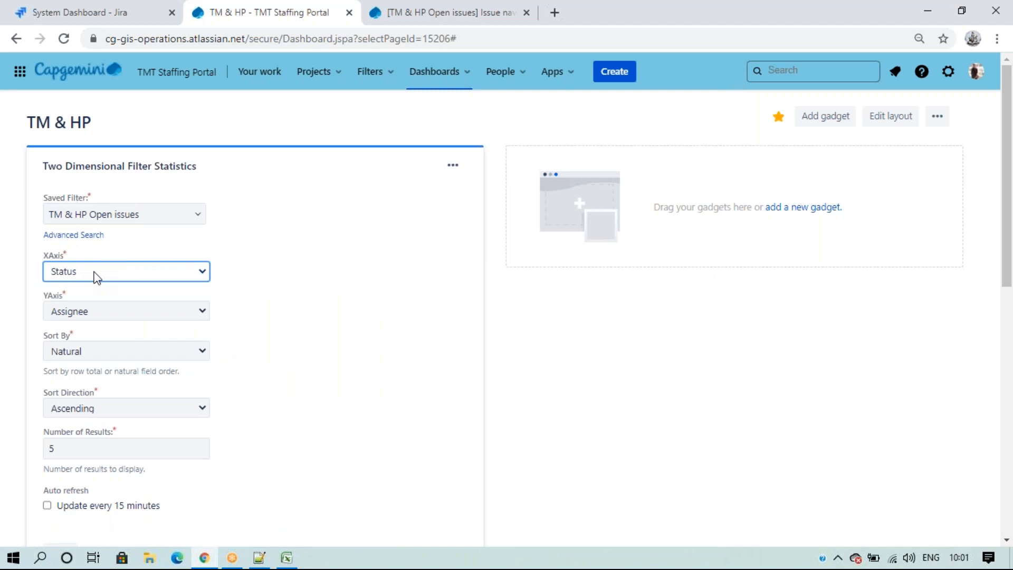
Set the Two Dimensional Filter Statistics gadget's Y axis to Project.
click(101, 313)
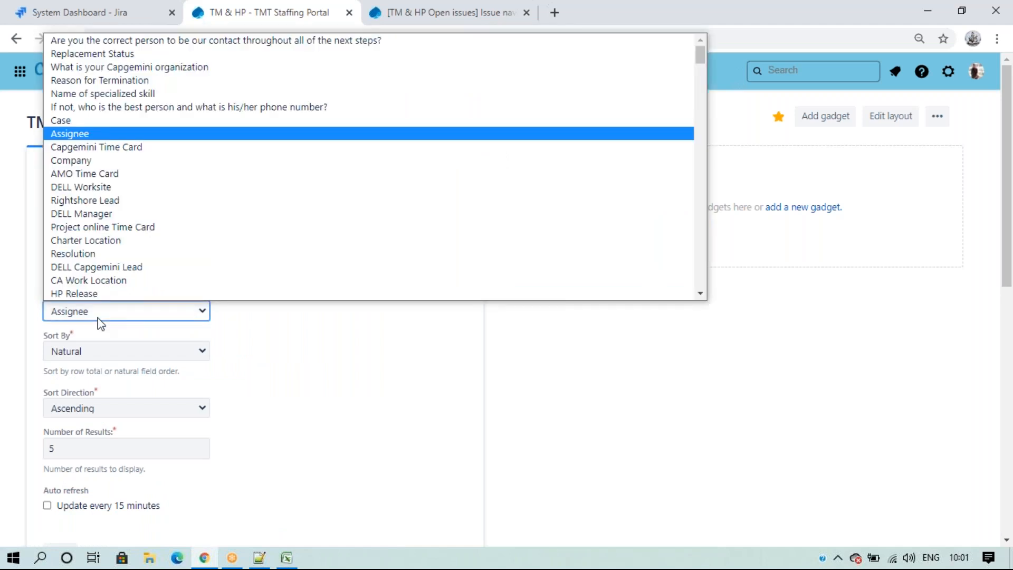
text(pro)
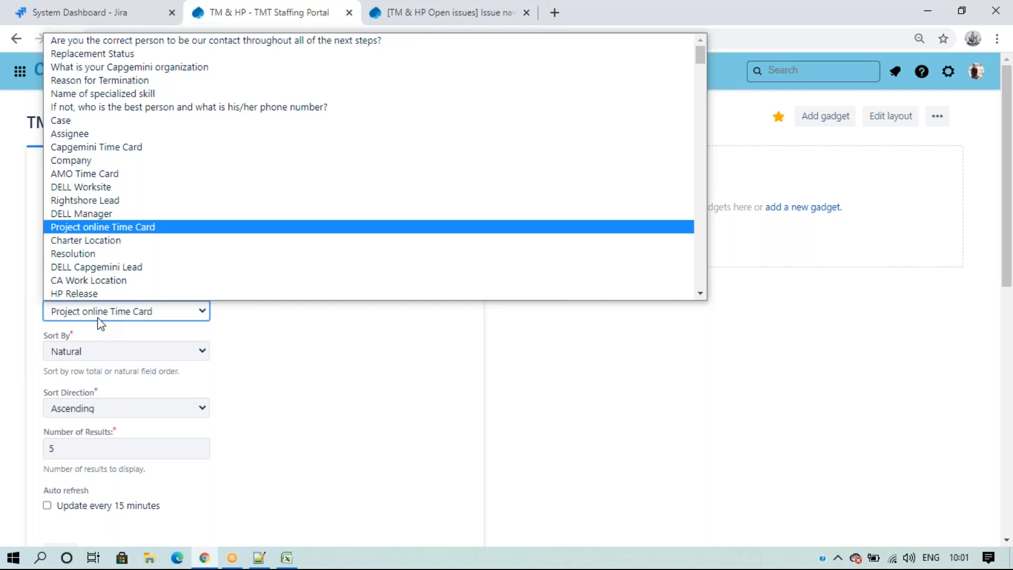
key(Down)
key(Down)
text(pro)
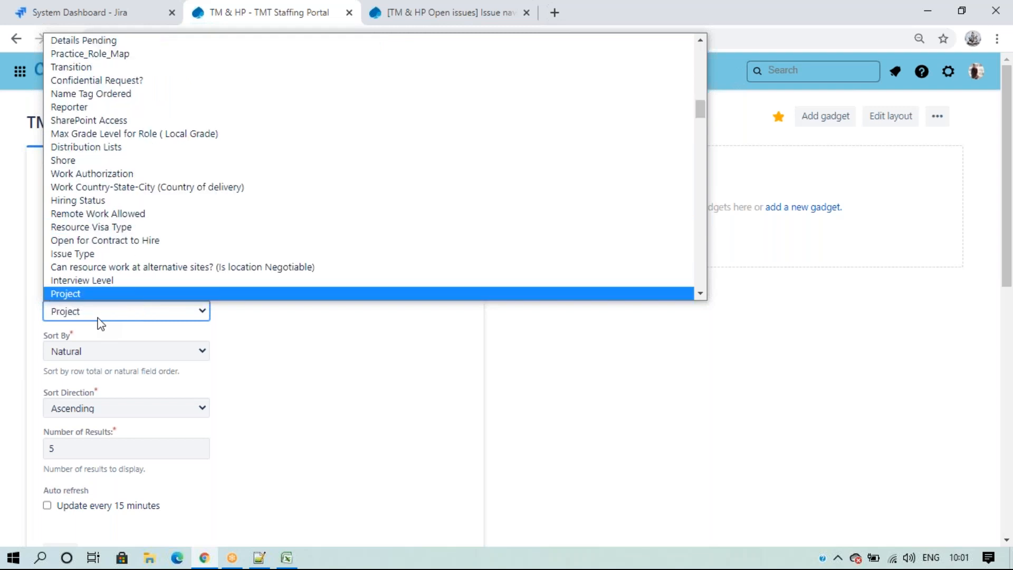
key(Return)
Sort the Two Dimensional Filter Statistics gadget by Total in ascending direction.
click(104, 350)
click(89, 380)
scroll(122, 366, down, 3)
click(112, 261)
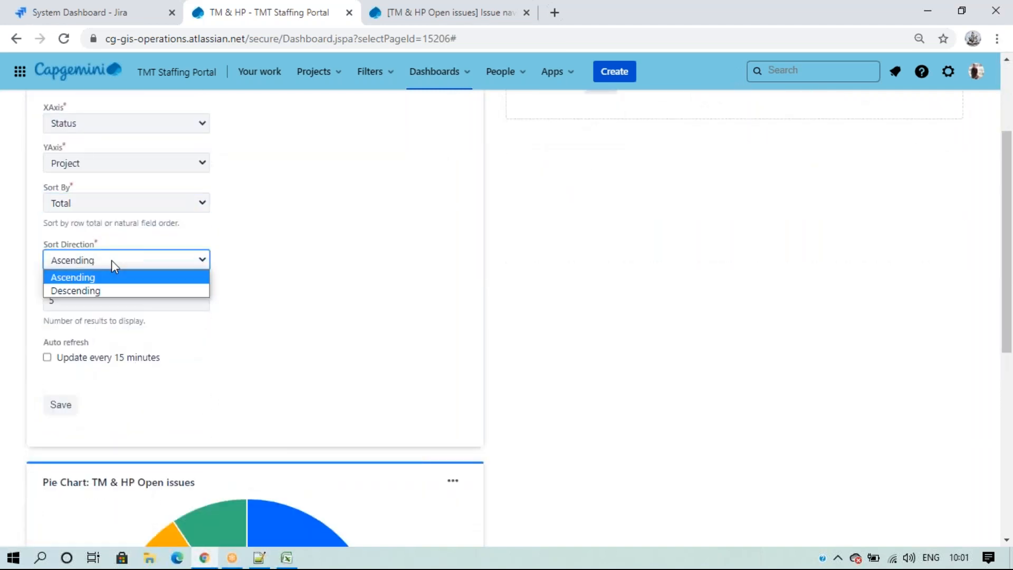
click(101, 278)
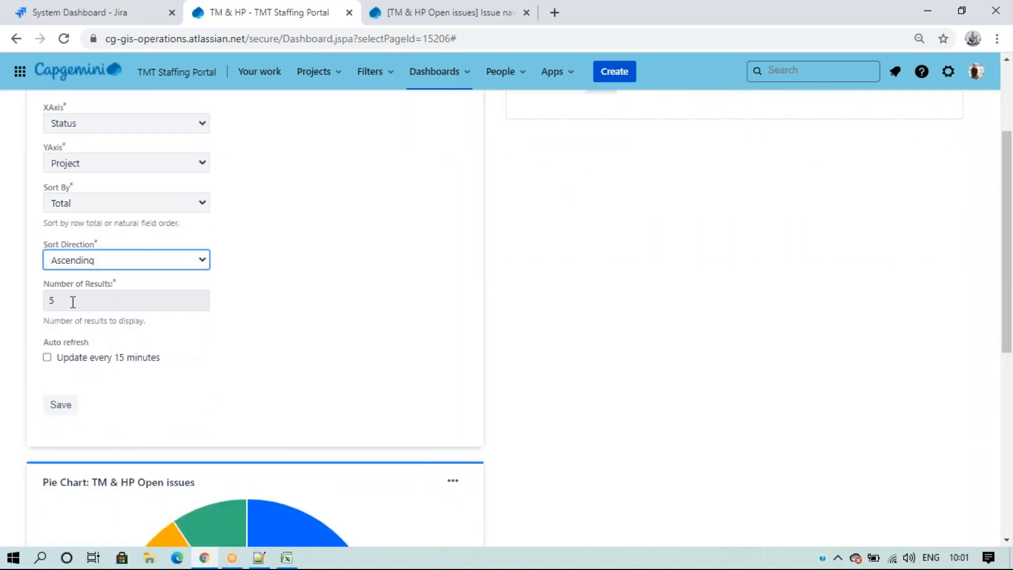
Set the number of results to 50, enable the 15-minute auto refresh, and save the Two Dimensional Filter Statistics gadget.
click(50, 299)
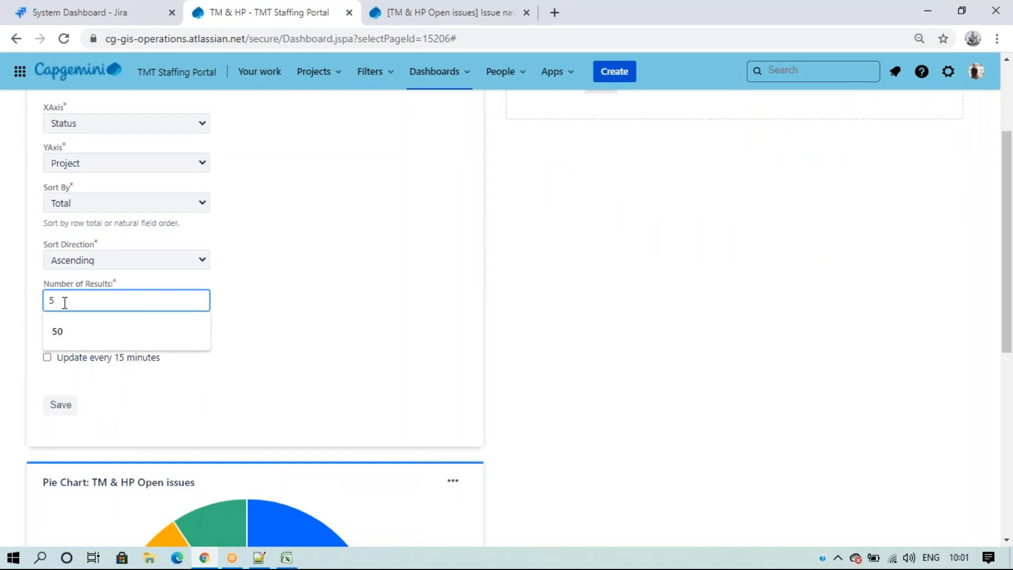
text(0)
click(69, 360)
click(67, 408)
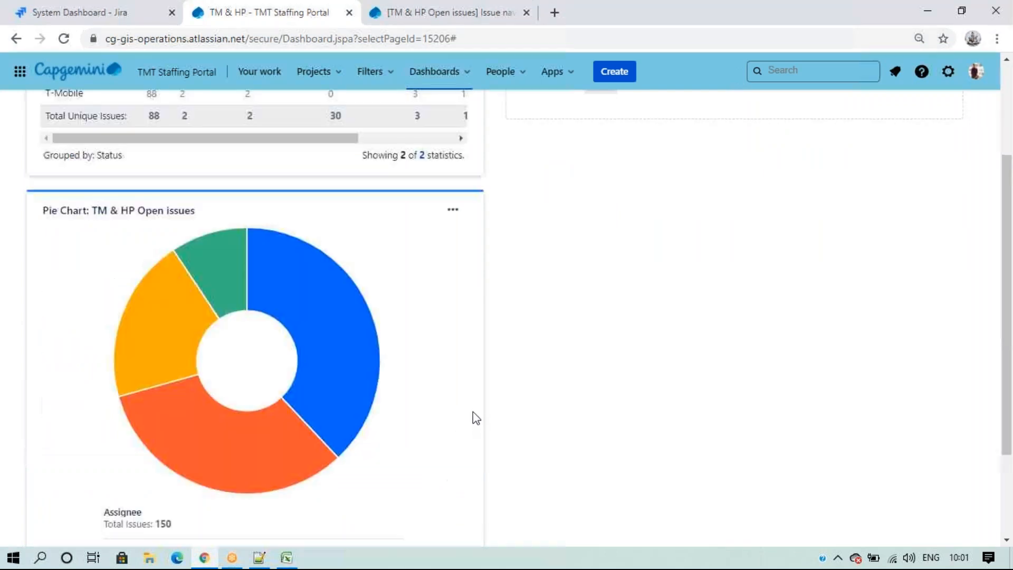
scroll(440, 443, up, 3)
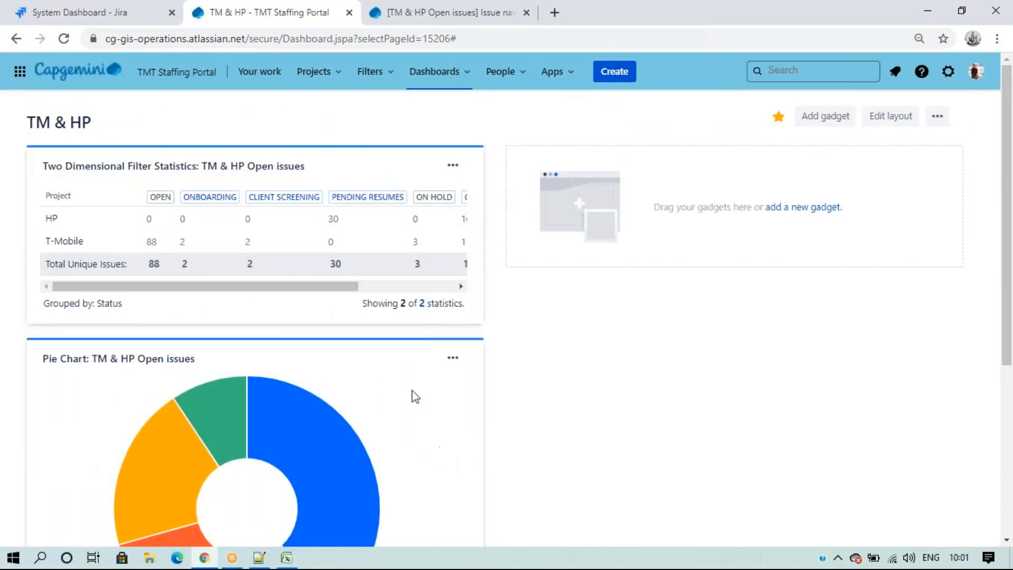
drag(244, 287, 102, 292)
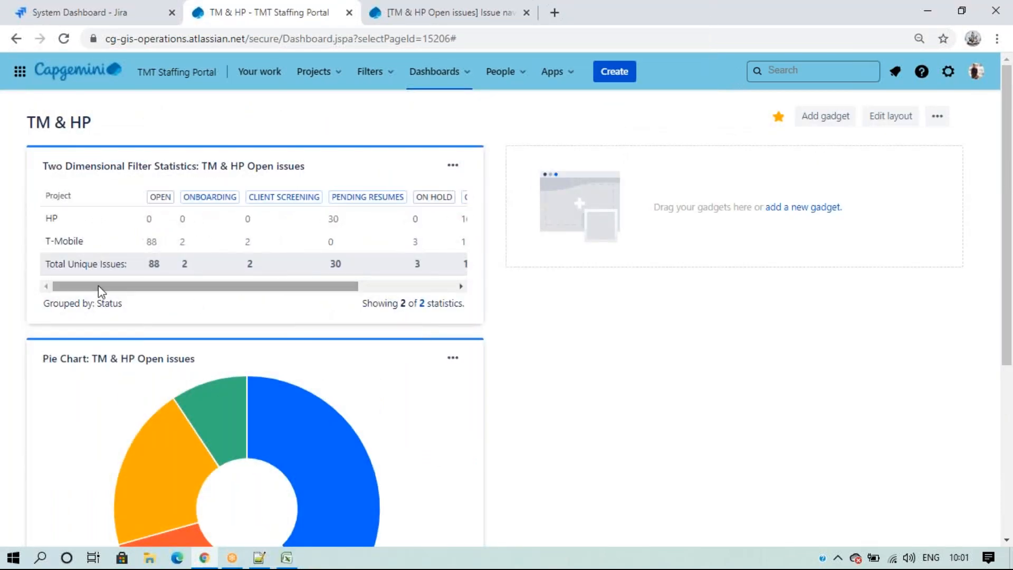
Change the TM & HP dashboard to the single-column layout and review both gadgets.
click(890, 118)
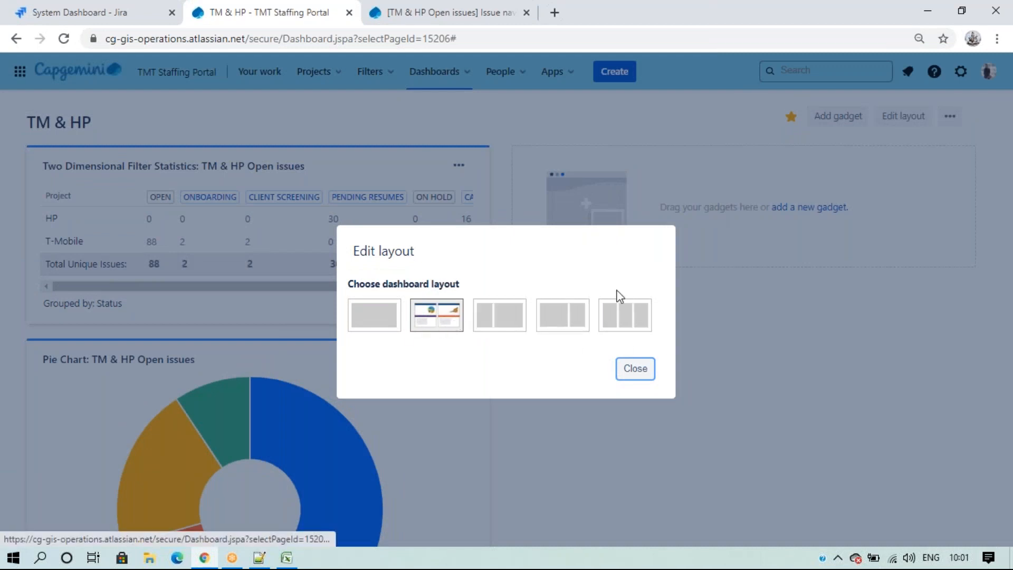
click(379, 329)
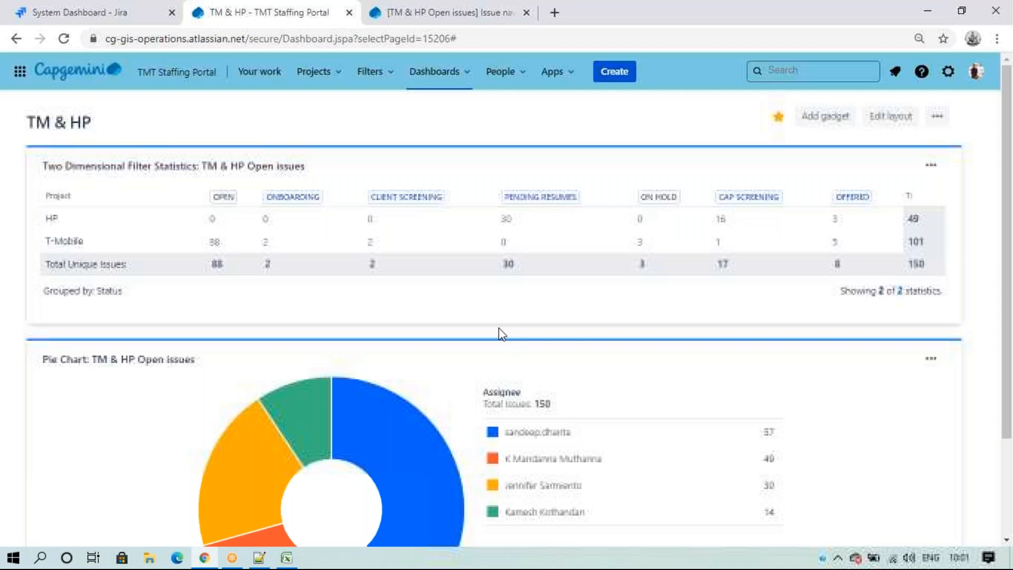
scroll(578, 337, down, 1)
scroll(578, 336, down, 2)
scroll(603, 457, up, 3)
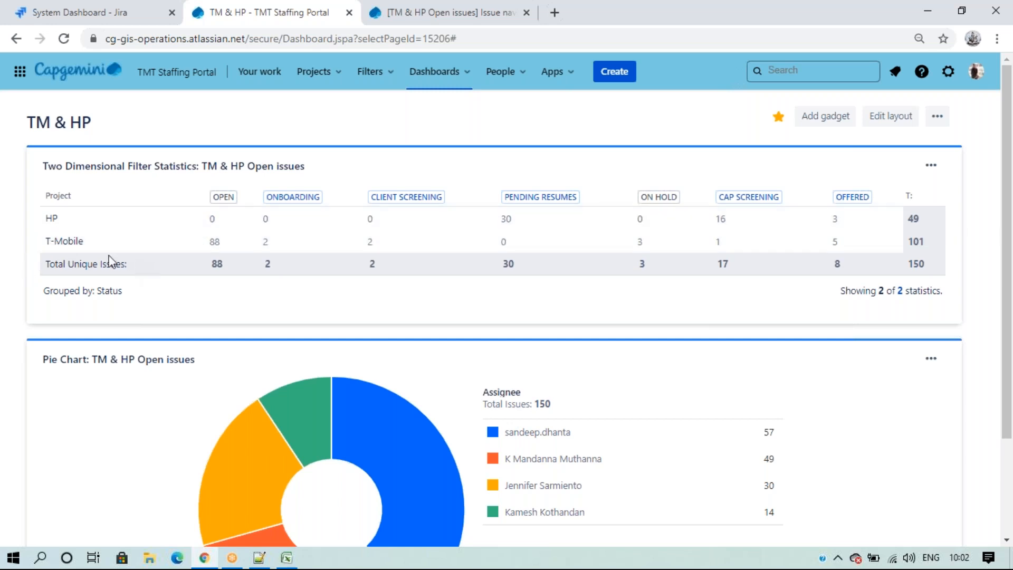
Edit the Two Dimensional Filter Statistics gadget to use Resource Demand Type as its X axis and save it.
click(930, 166)
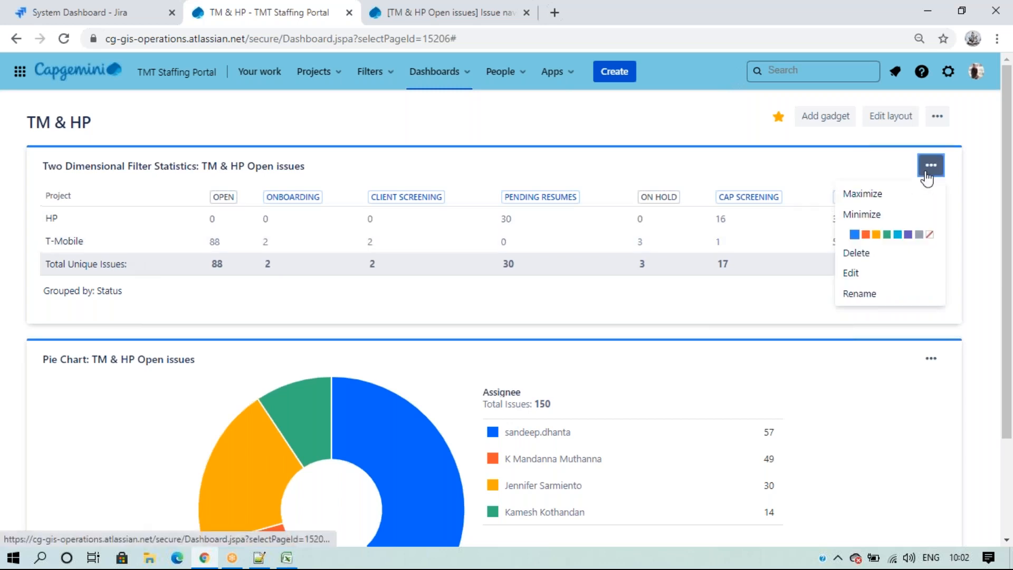
click(878, 272)
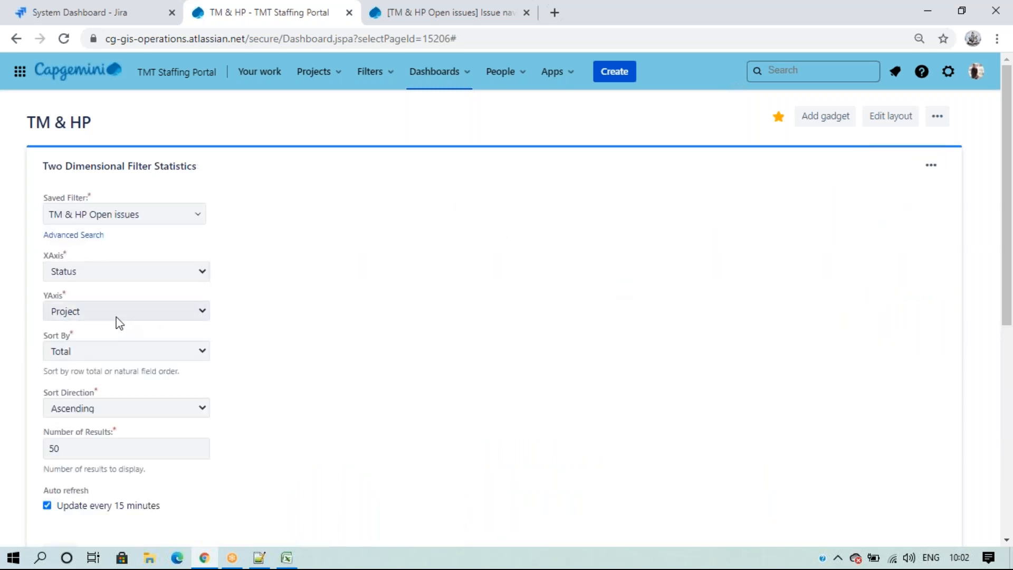
click(94, 271)
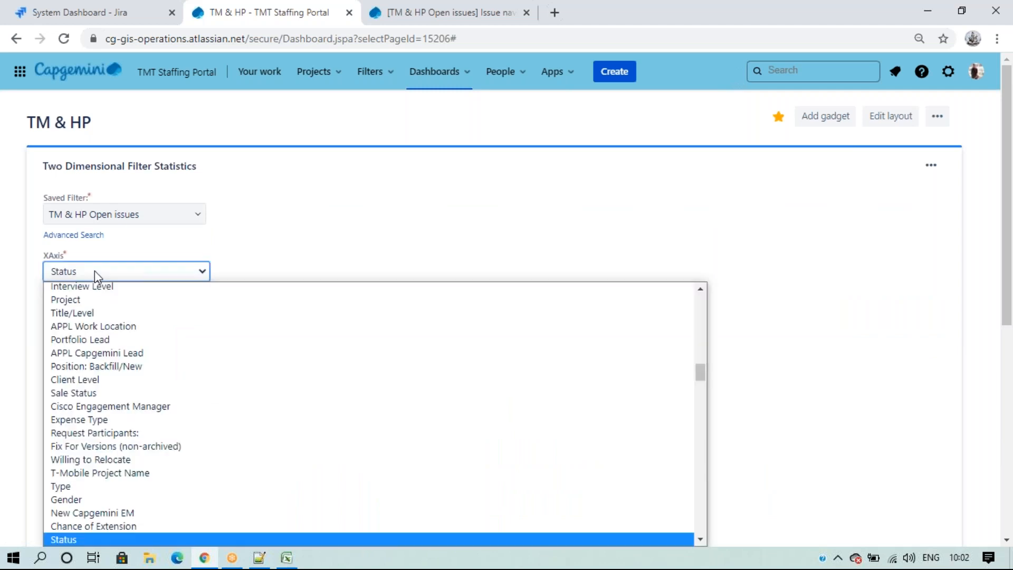
key(r)
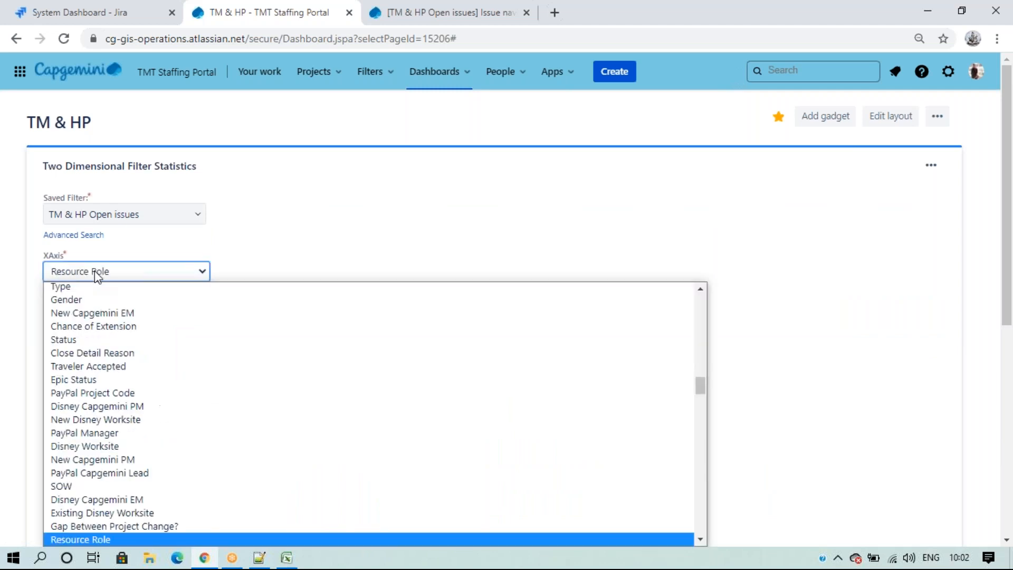
scroll(218, 480, down, 1)
scroll(192, 459, down, 3)
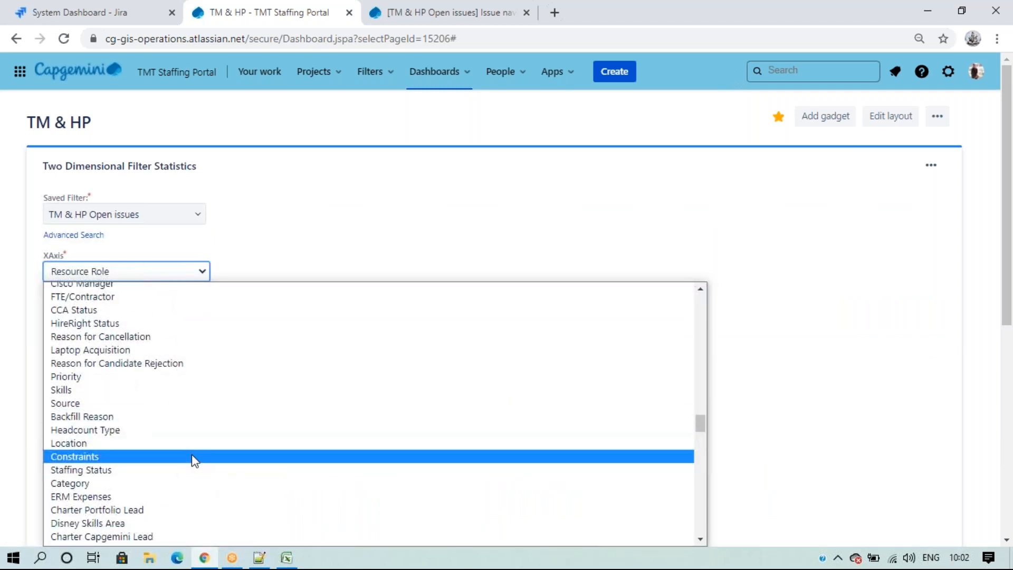
key(r)
key(r)
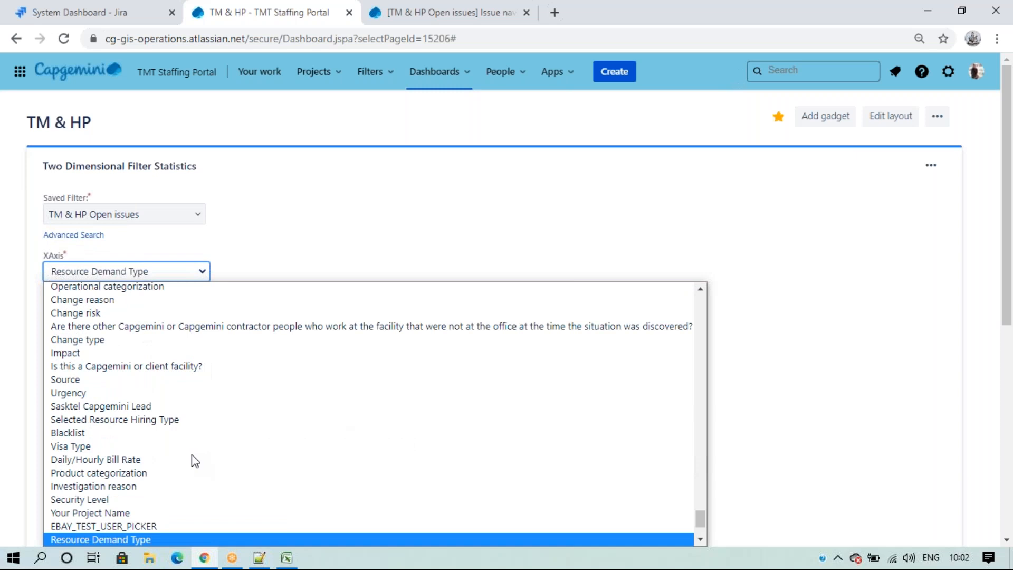
click(174, 538)
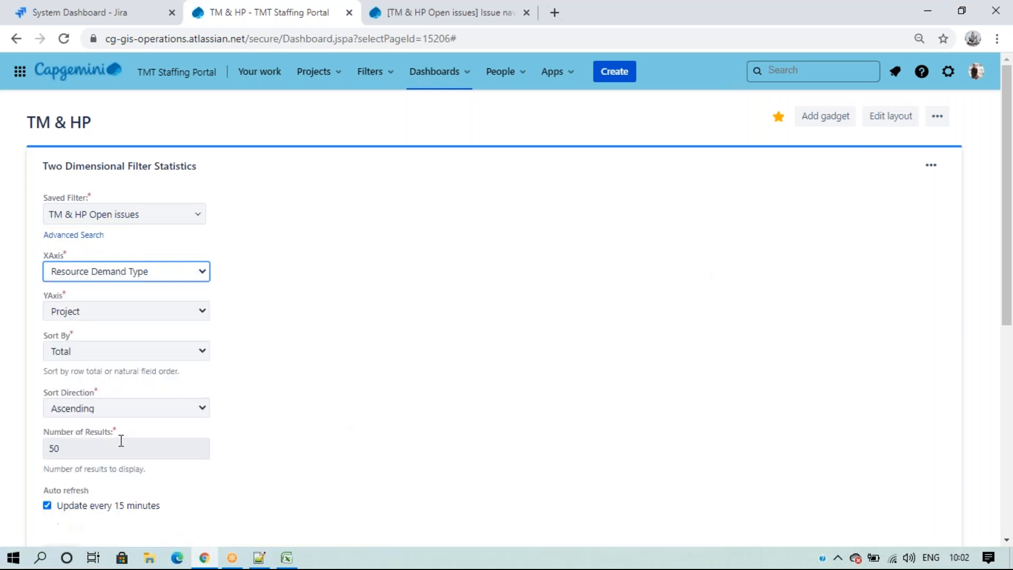
scroll(121, 441, down, 3)
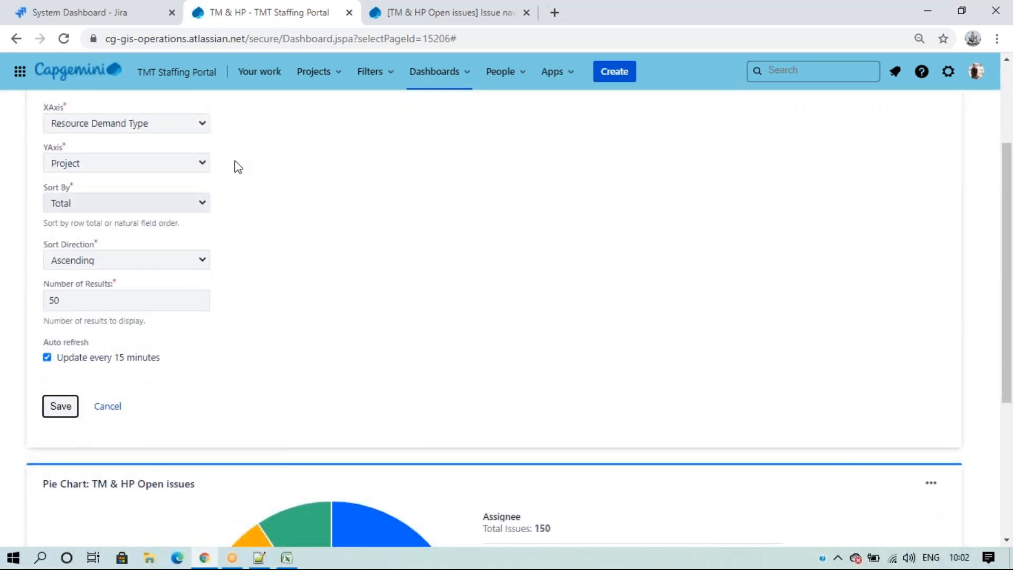
scroll(554, 335, up, 3)
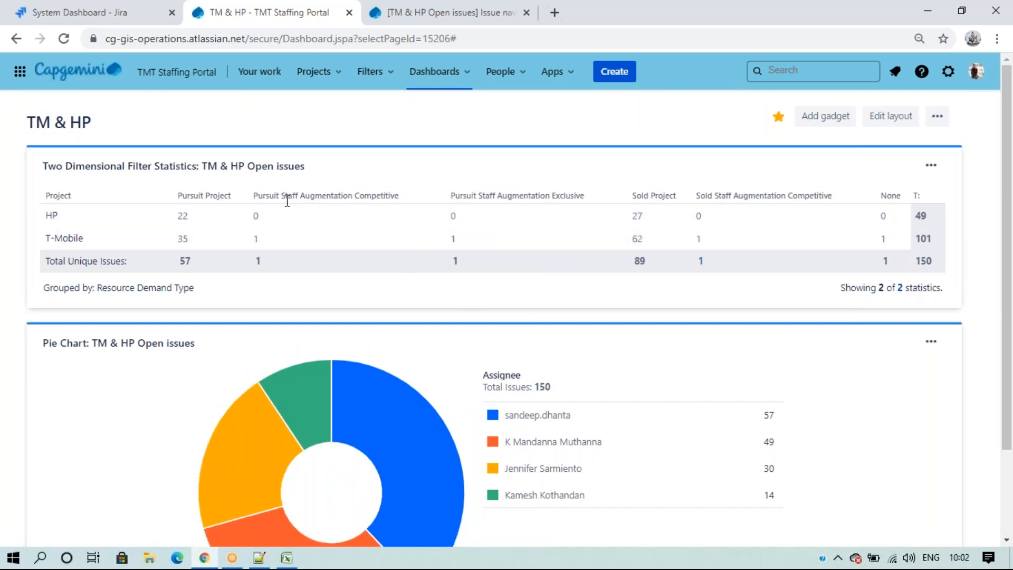
Open the total unique issues for Pursuit Project, check their Resource Demand Type column, and return to the dashboard.
drag(248, 201, 407, 204)
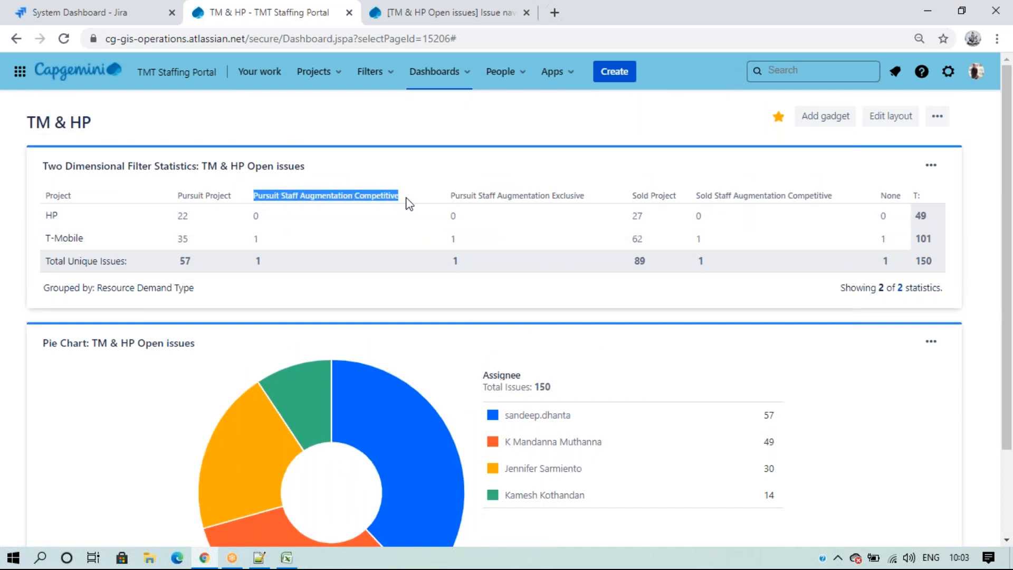
click(408, 203)
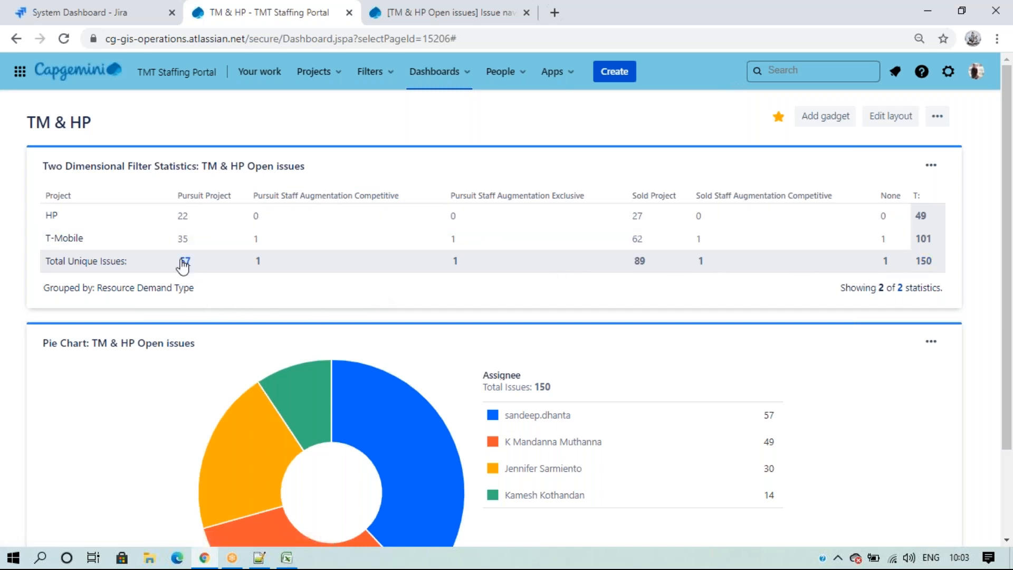
click(186, 261)
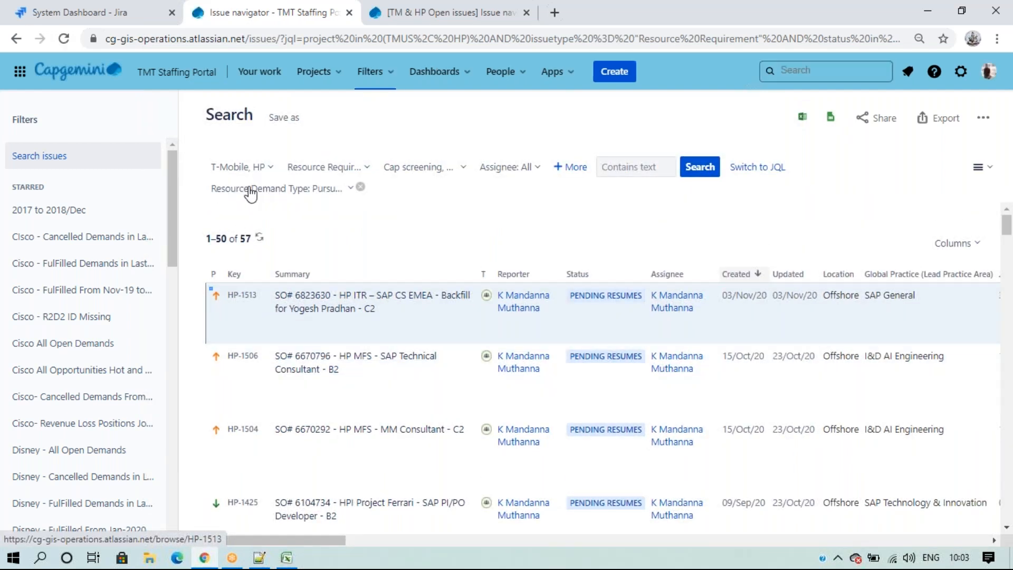
scroll(274, 253, down, 5)
drag(284, 535, 499, 543)
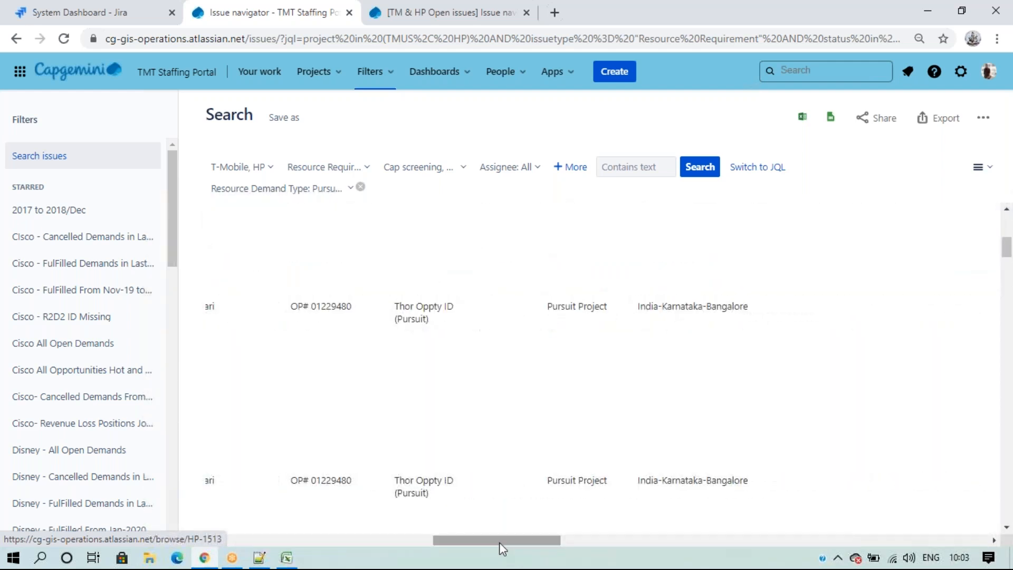
scroll(615, 385, up, 5)
scroll(573, 313, down, 5)
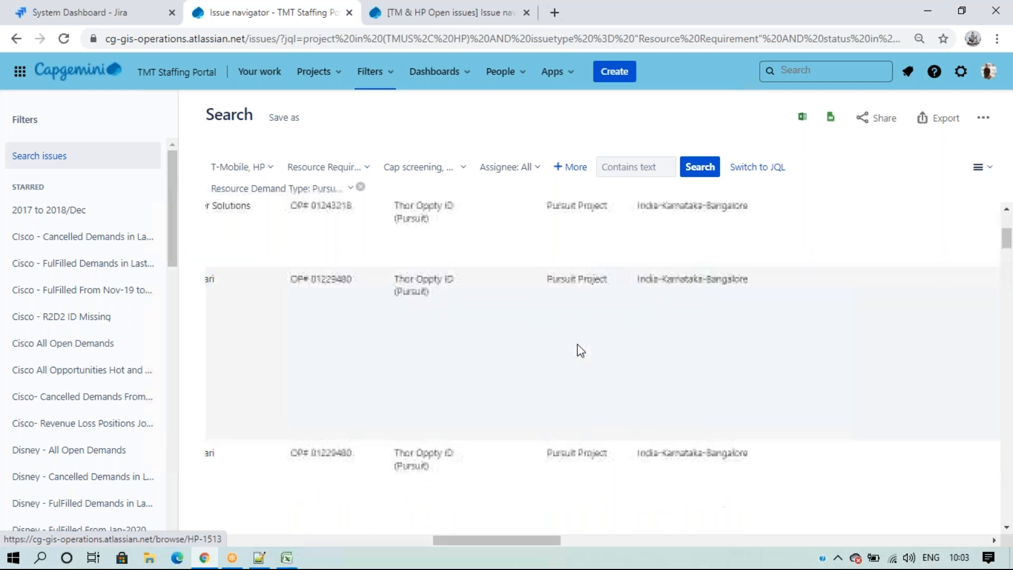
scroll(597, 432, up, 5)
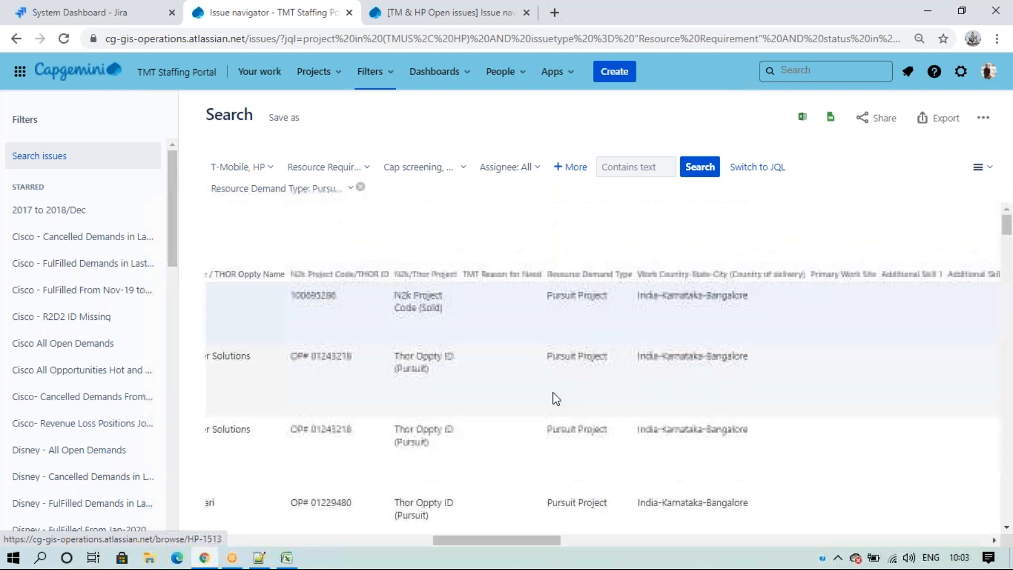
click(20, 40)
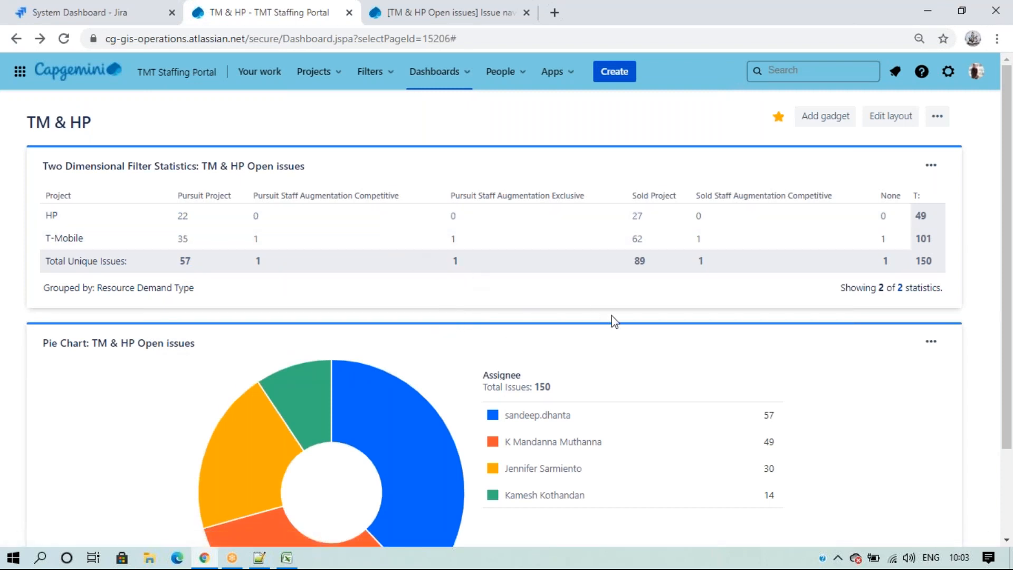
Browse the available gadgets and add Issue Statistics to the TM & HP dashboard.
scroll(580, 317, down, 2)
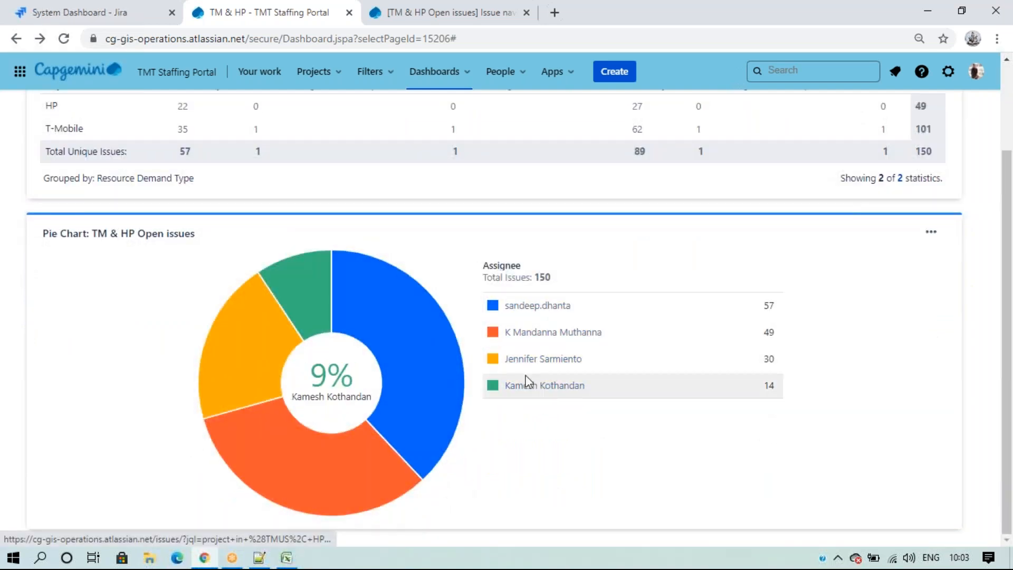
scroll(527, 380, up, 3)
click(828, 113)
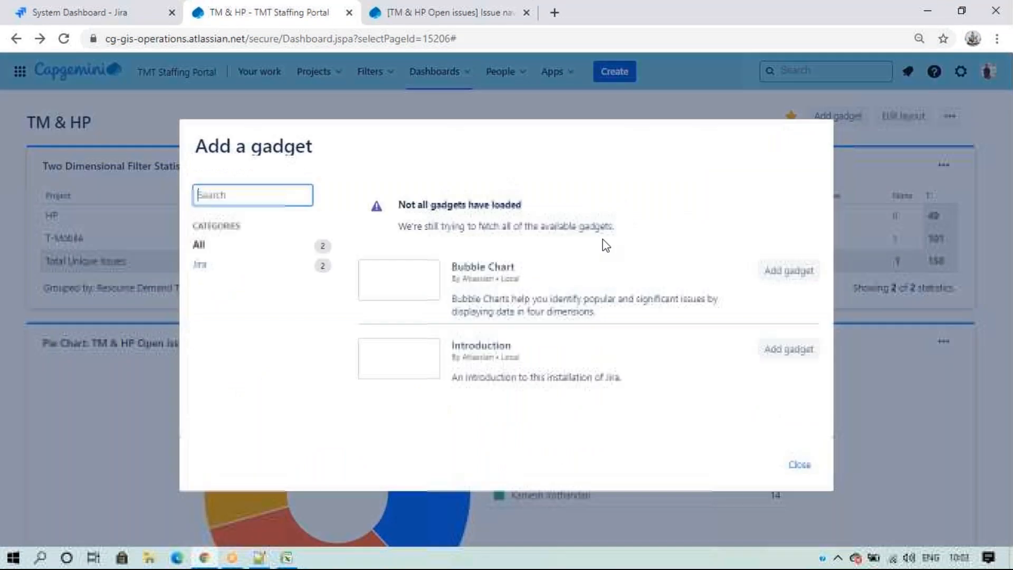
click(432, 248)
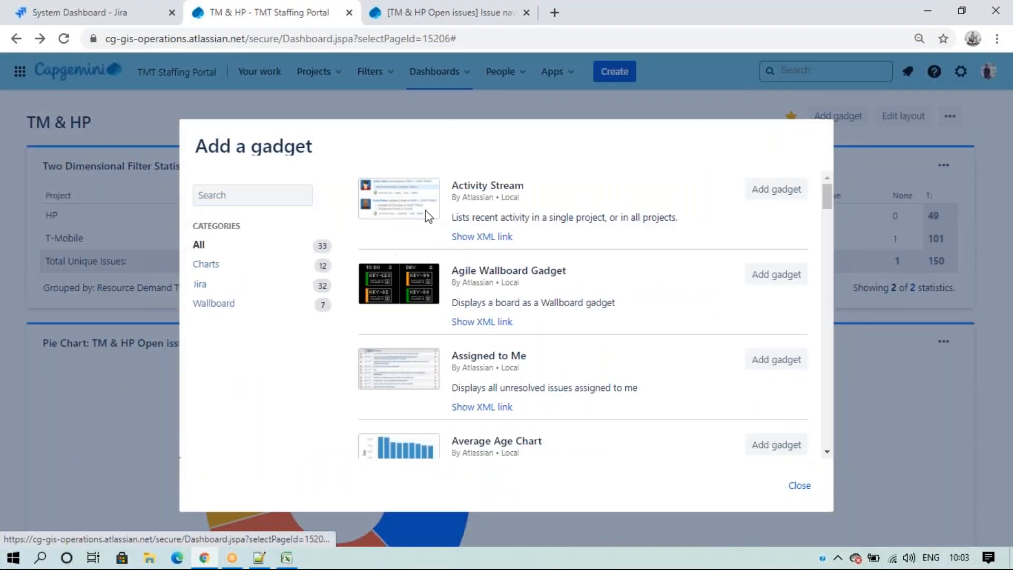
scroll(566, 275, down, 4)
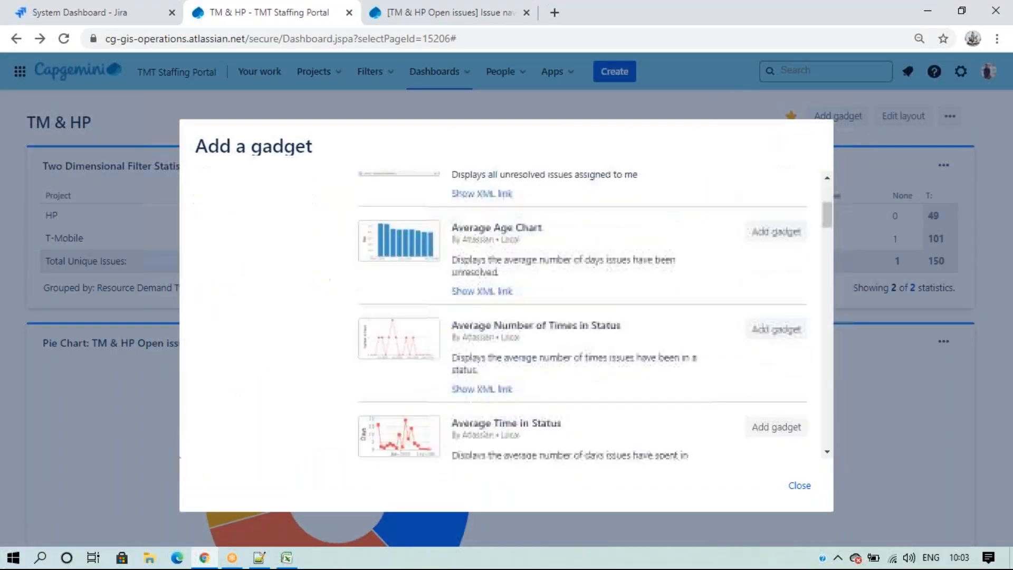
scroll(548, 231, down, 15)
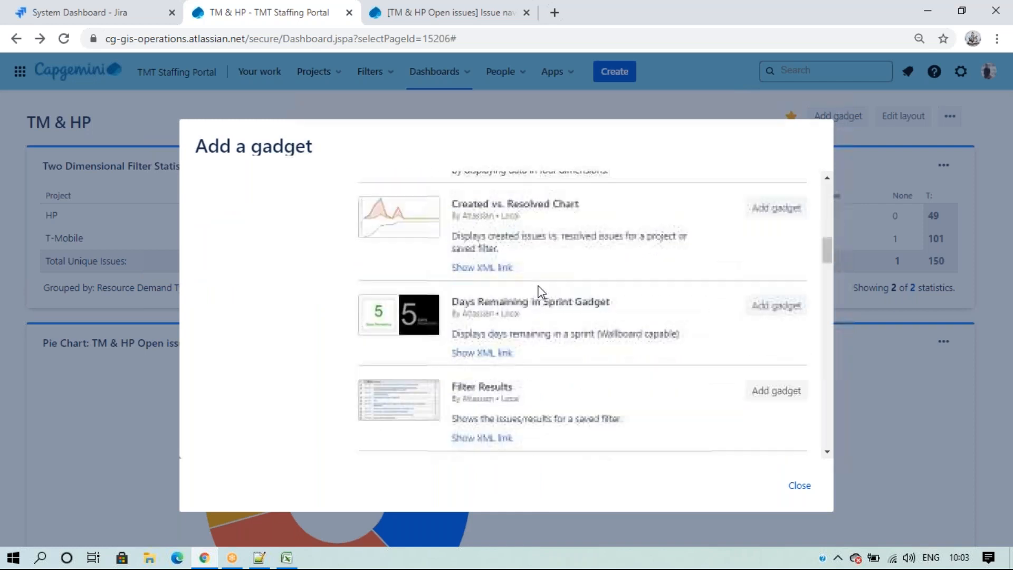
scroll(543, 295, down, 2)
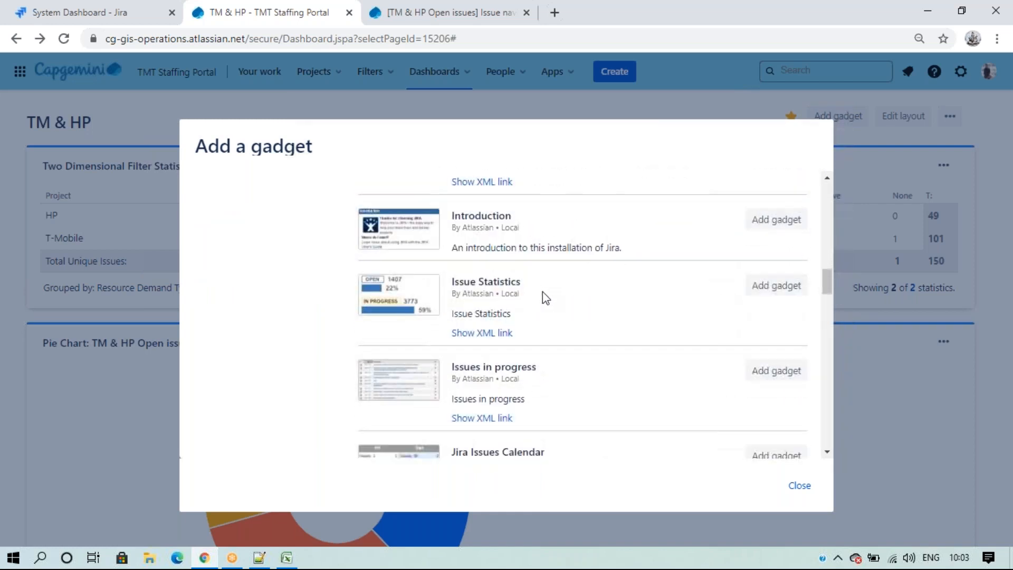
click(775, 289)
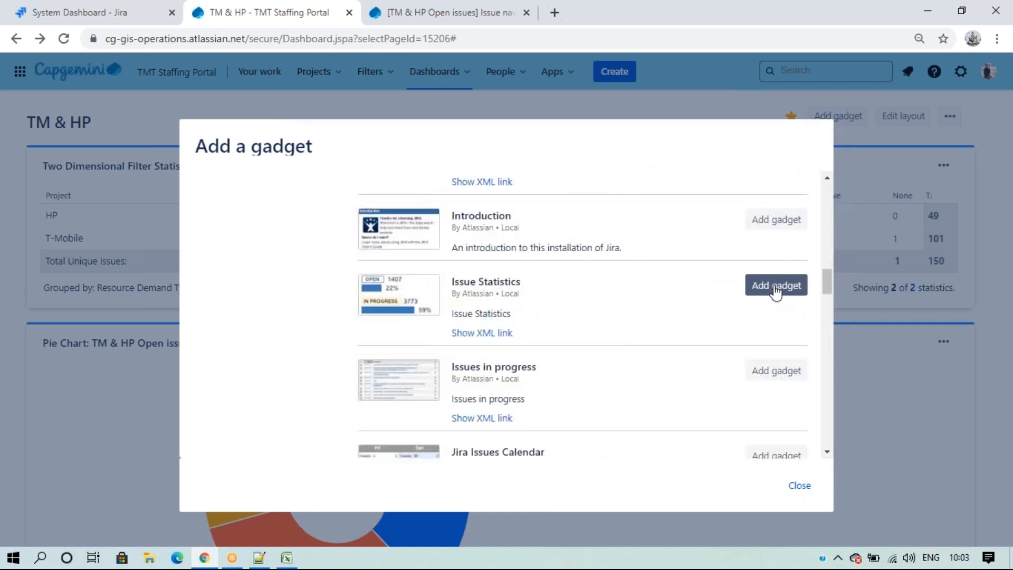
Close the gadget catalogue and select the TM & HP Open issues saved filter for the new Issue Statistics gadget.
click(800, 486)
click(100, 232)
click(84, 263)
scroll(161, 249, down, 1)
scroll(163, 256, down, 10)
click(63, 304)
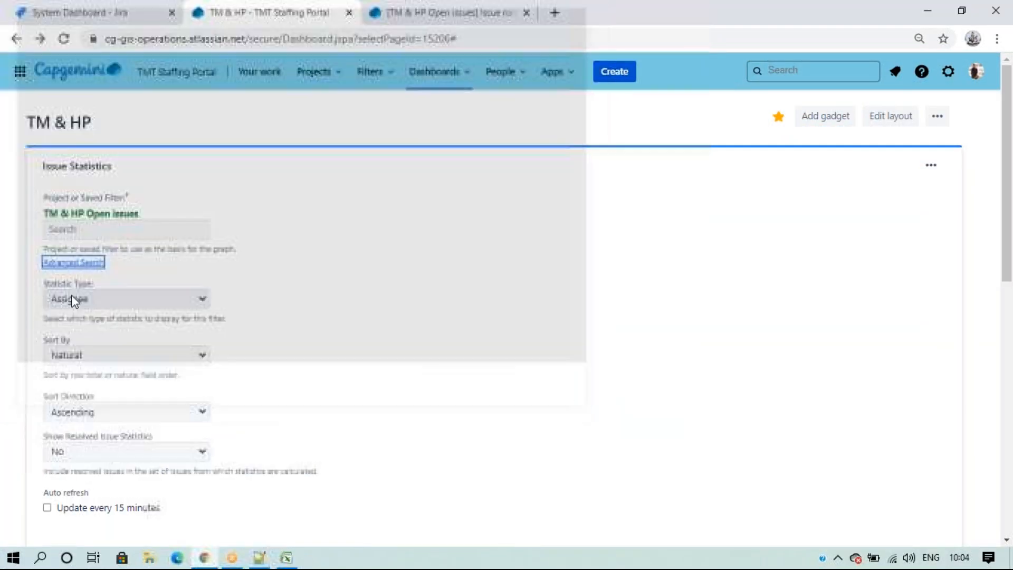
Set the Issue Statistics gadget's statistic type to Assignee and sort it by Total.
click(83, 299)
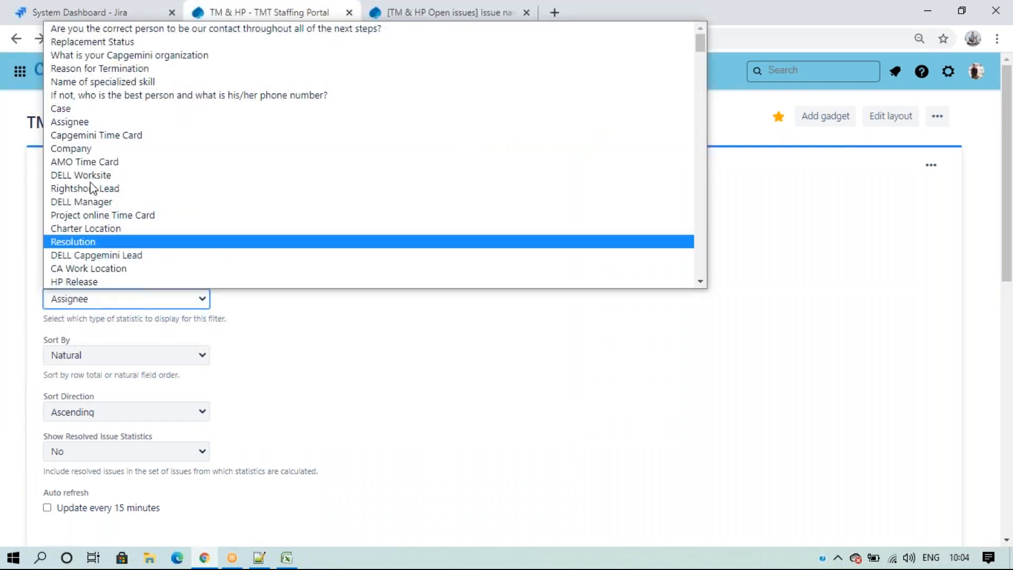
click(89, 122)
scroll(89, 127, down, 1)
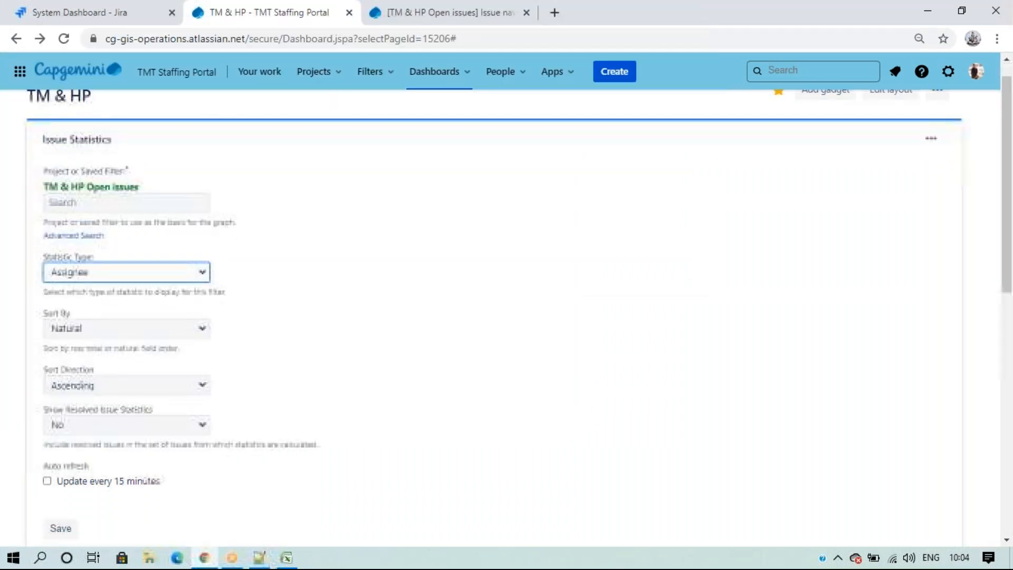
scroll(98, 211, down, 4)
click(98, 134)
click(86, 164)
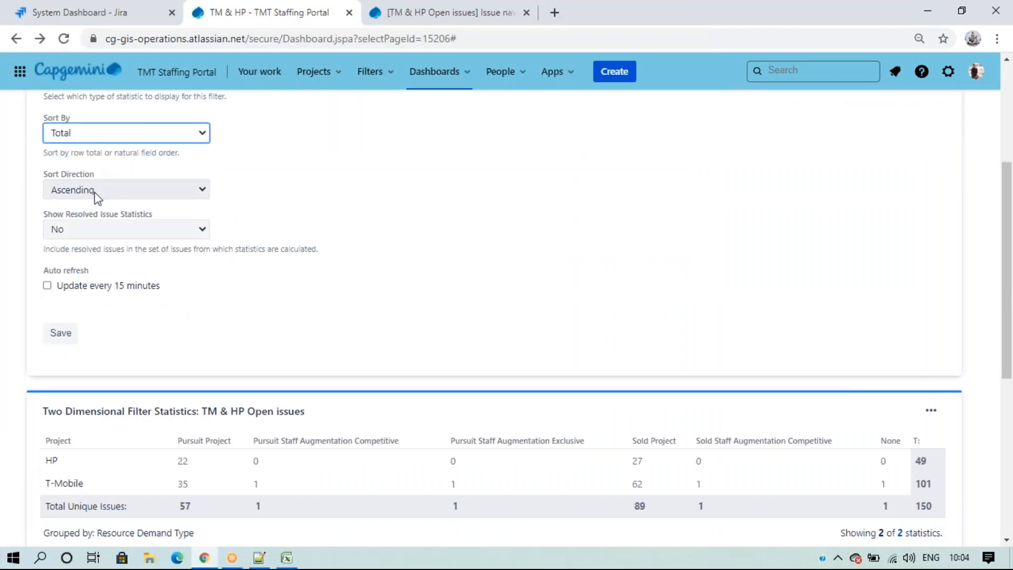
Include resolved issue statistics, enable the 15-minute auto refresh, save the gadget and compare it with the pie chart.
click(78, 229)
click(74, 260)
click(47, 285)
click(61, 334)
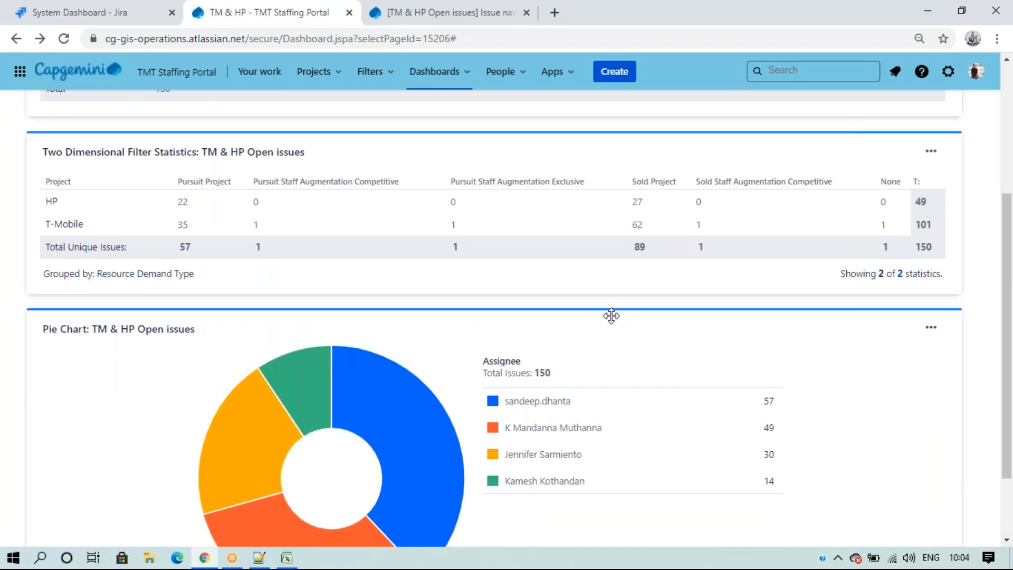
scroll(612, 315, up, 4)
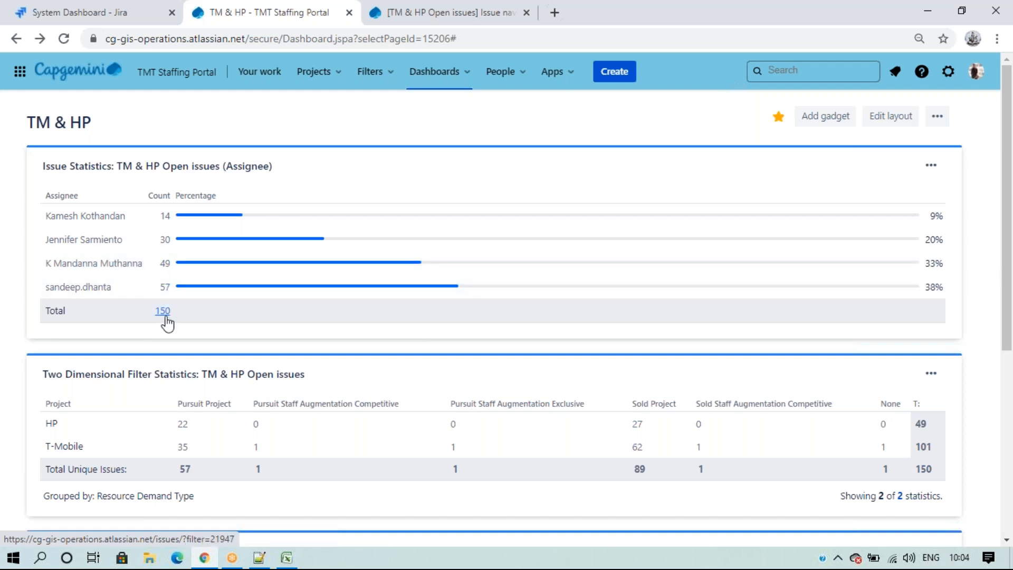
scroll(366, 385, down, 6)
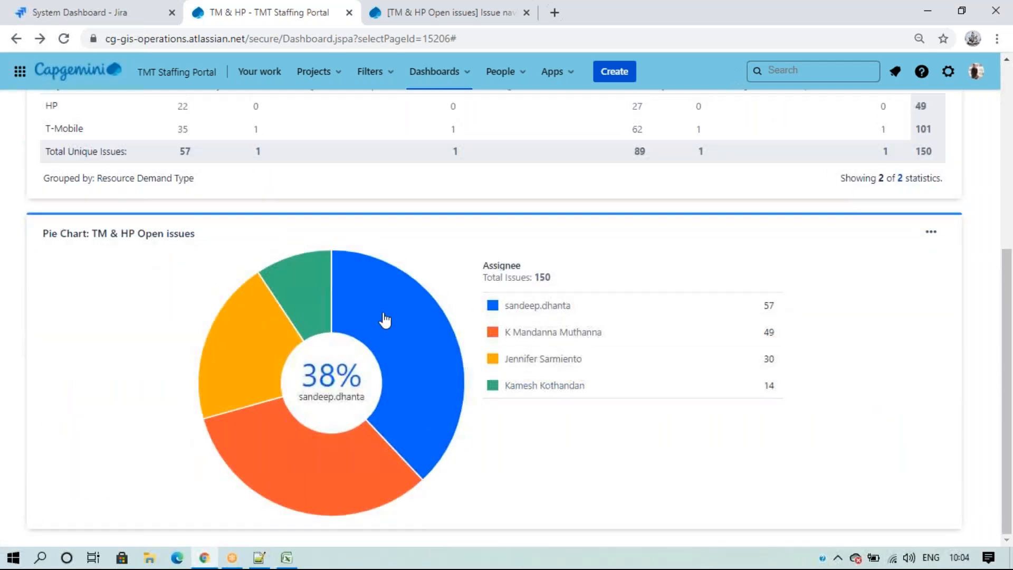
scroll(384, 319, up, 6)
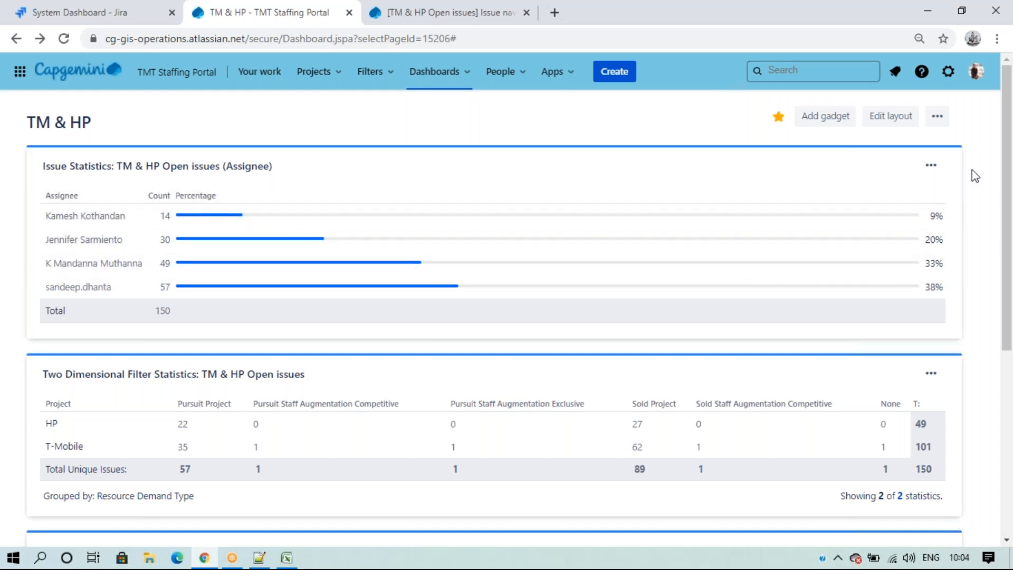
Edit the Issue Statistics gadget to use Status as its statistic type and save it.
click(935, 167)
click(865, 273)
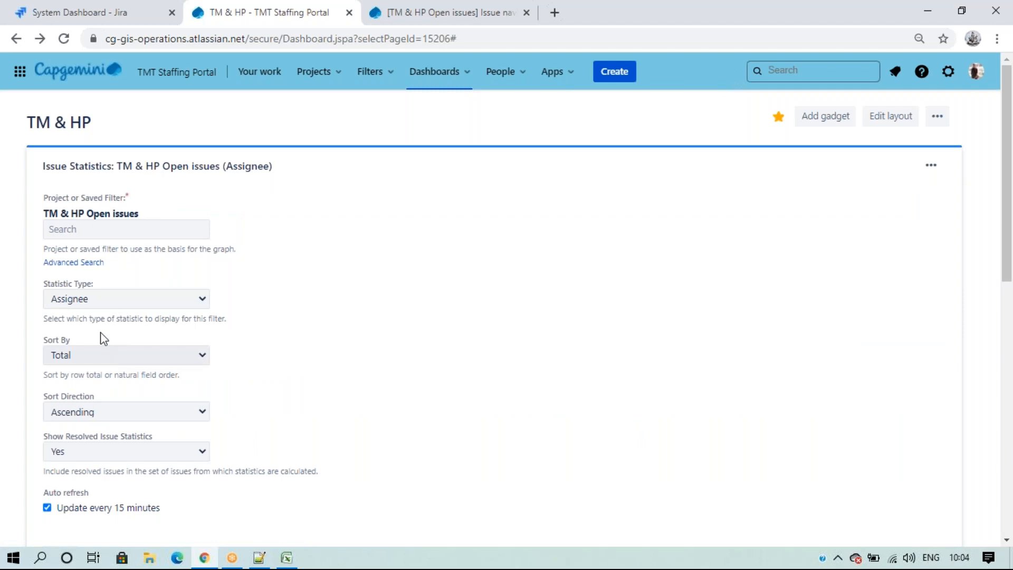
click(97, 296)
scroll(108, 279, down, 12)
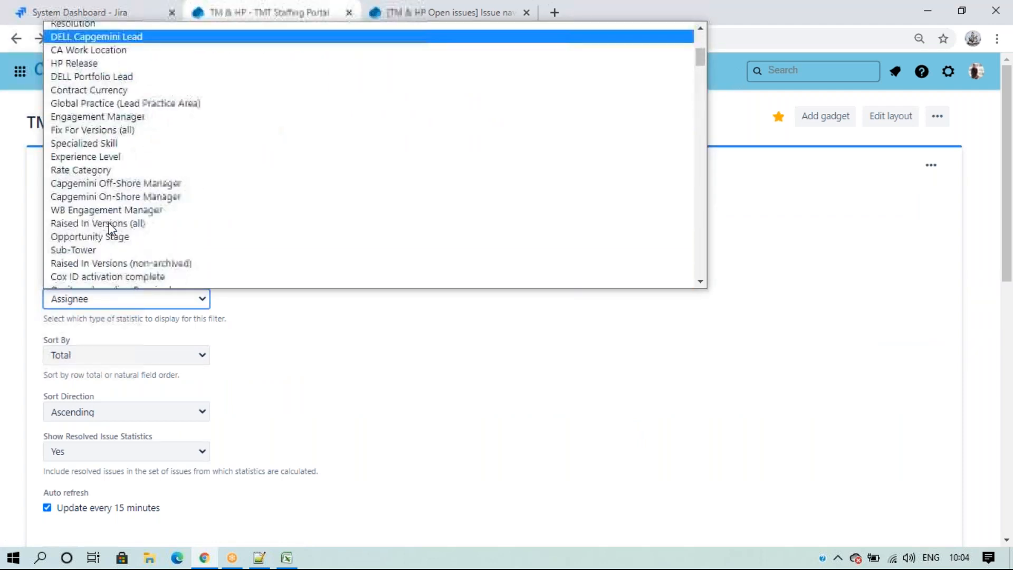
scroll(124, 250, down, 15)
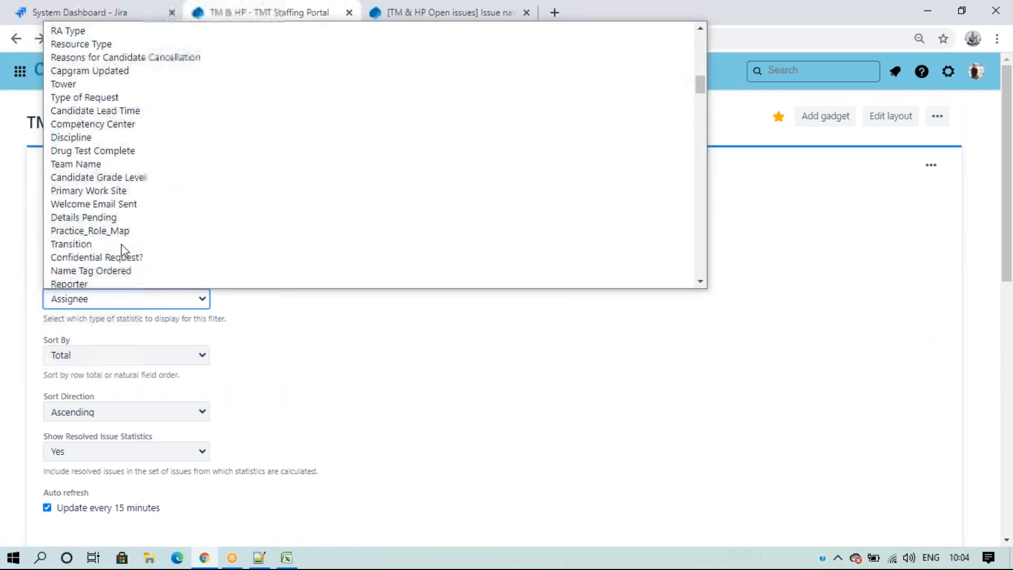
scroll(124, 248, up, 20)
scroll(123, 249, up, 3)
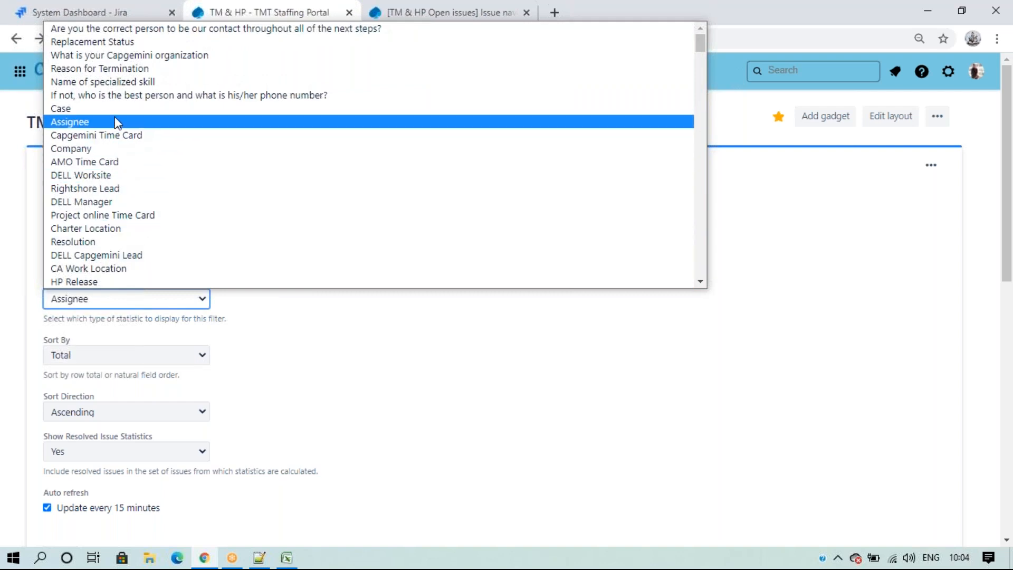
text(st)
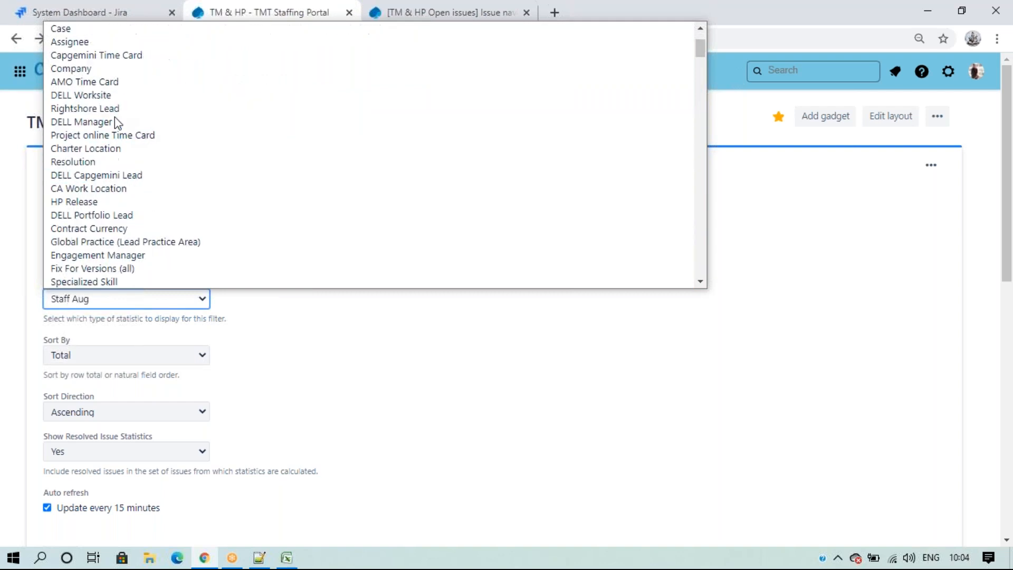
key(Down)
text(st)
key(Return)
scroll(62, 270, down, 5)
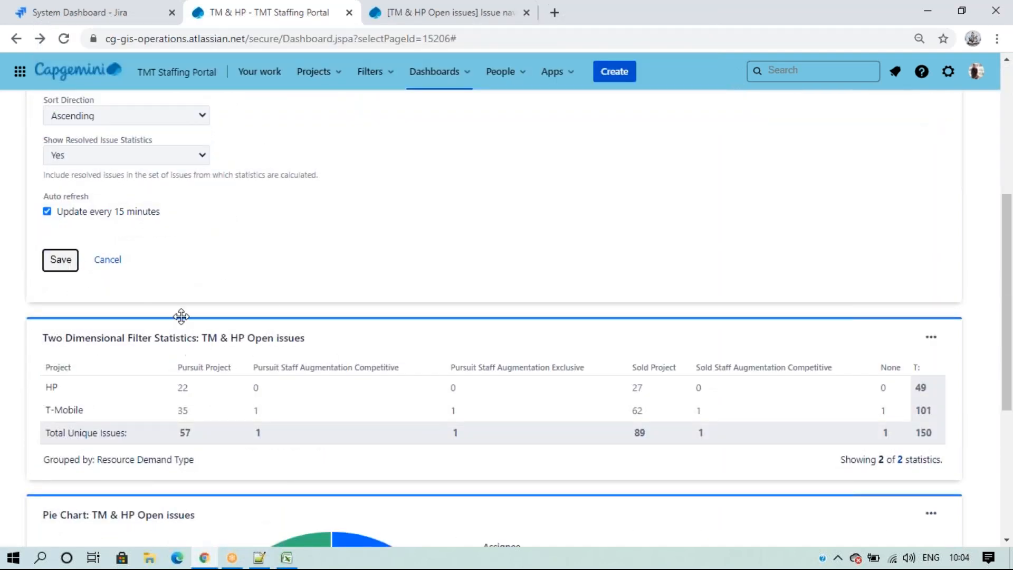
scroll(334, 310, up, 5)
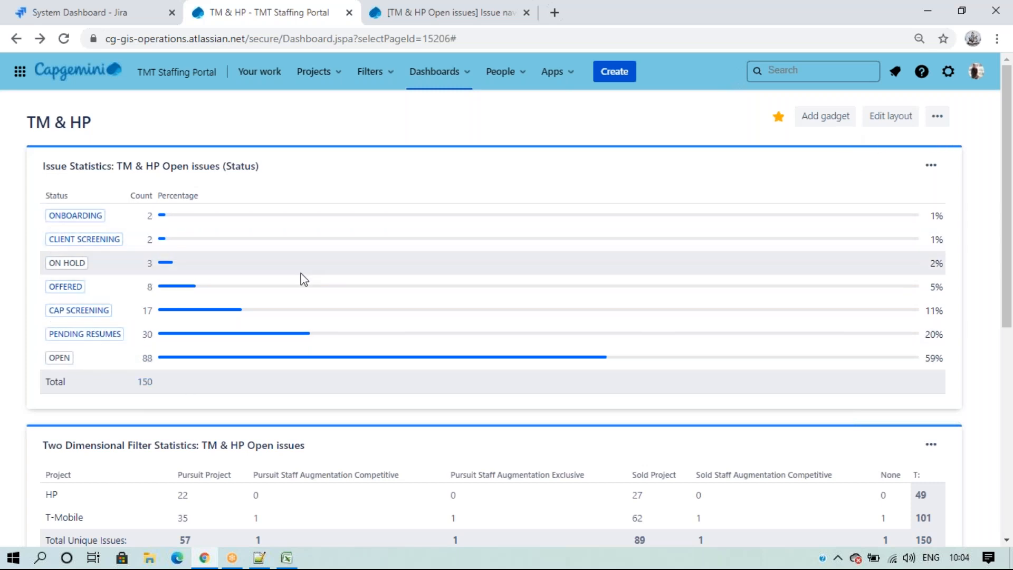
Change the Issue Statistics gadget's colour to orange-red and minimize the gadget.
click(931, 166)
click(866, 235)
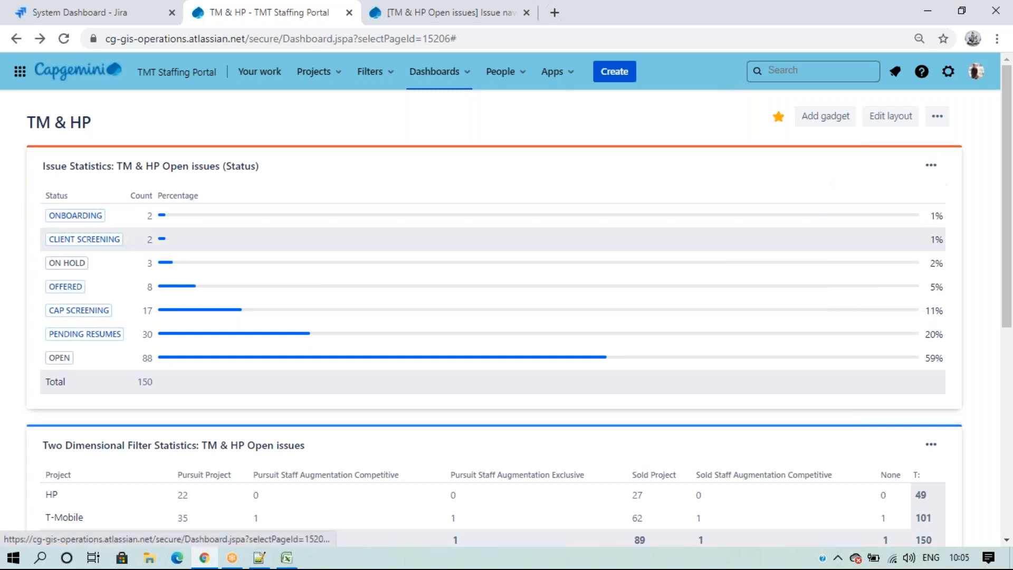
click(931, 168)
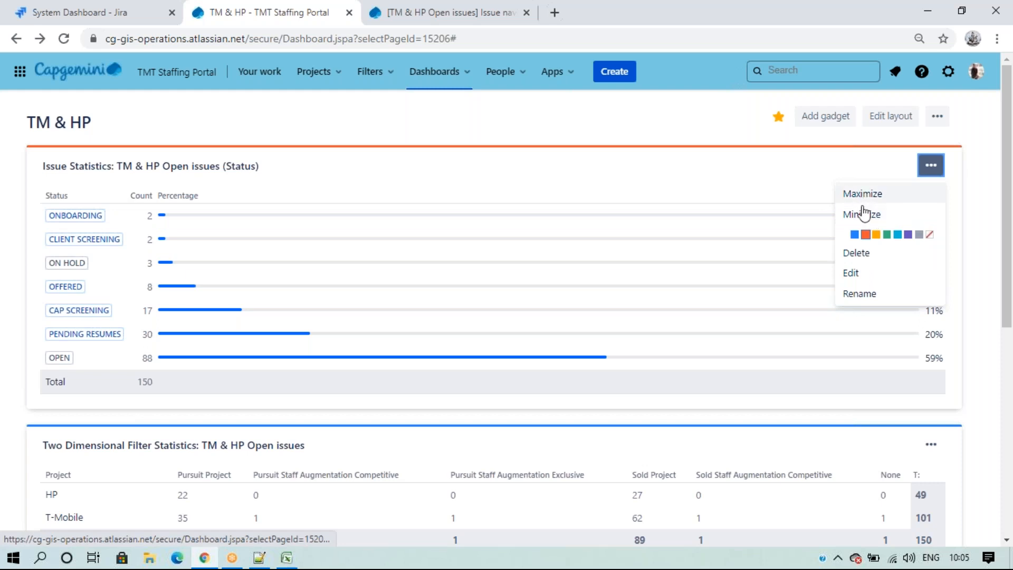
click(864, 214)
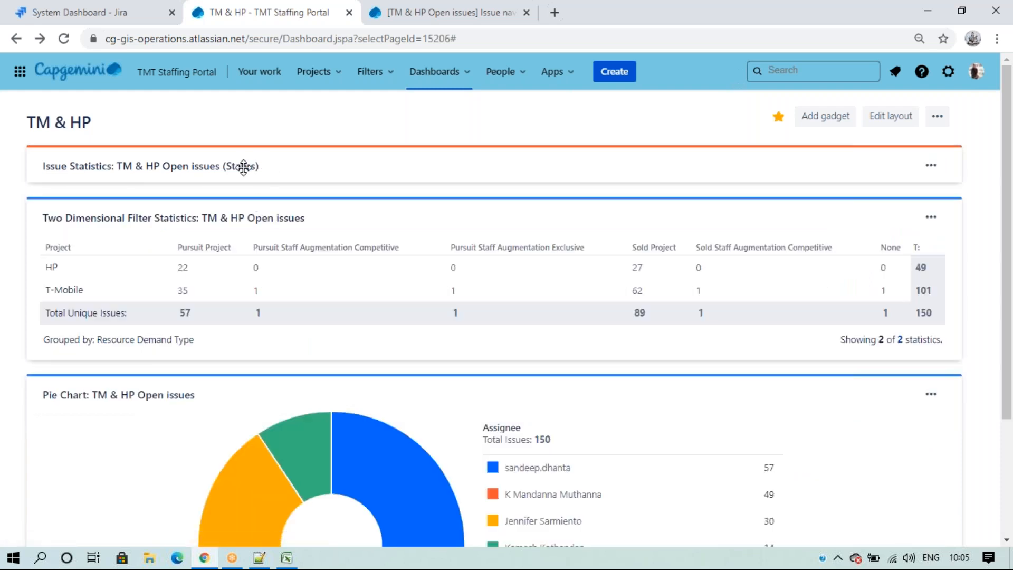
Maximize the Issue Statistics gadget and restore it to its normal place on the dashboard.
click(930, 168)
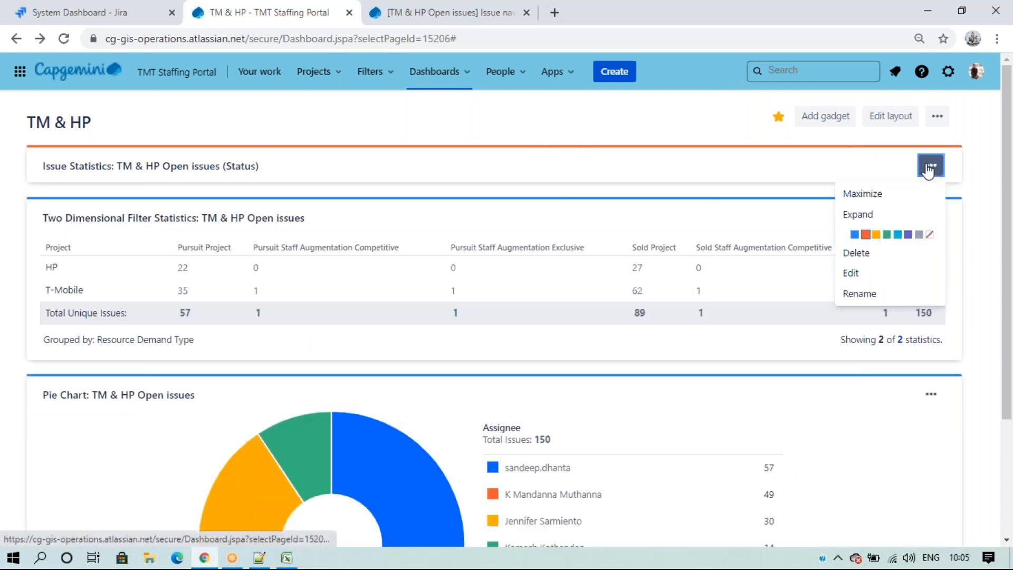
click(884, 194)
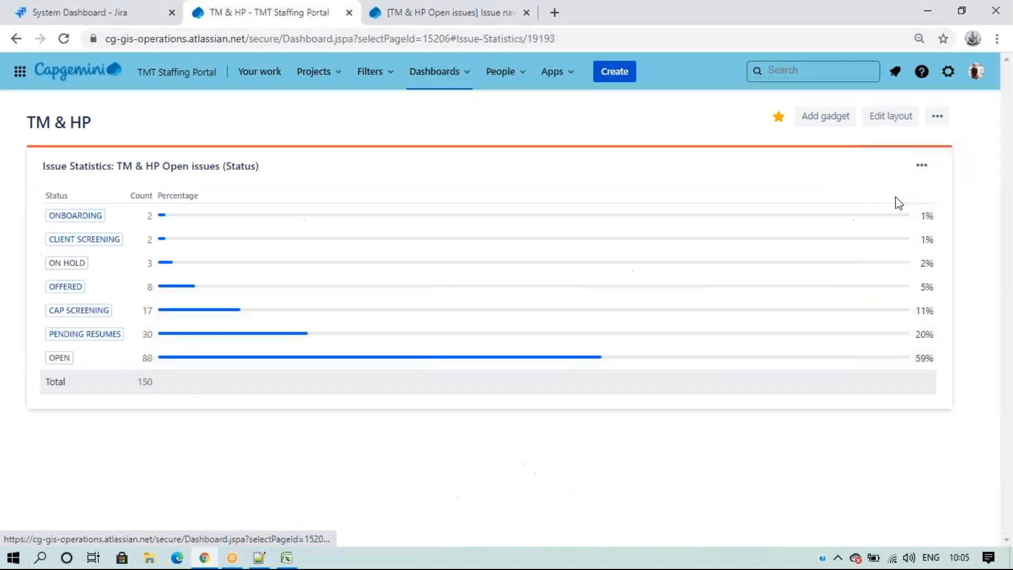
click(922, 169)
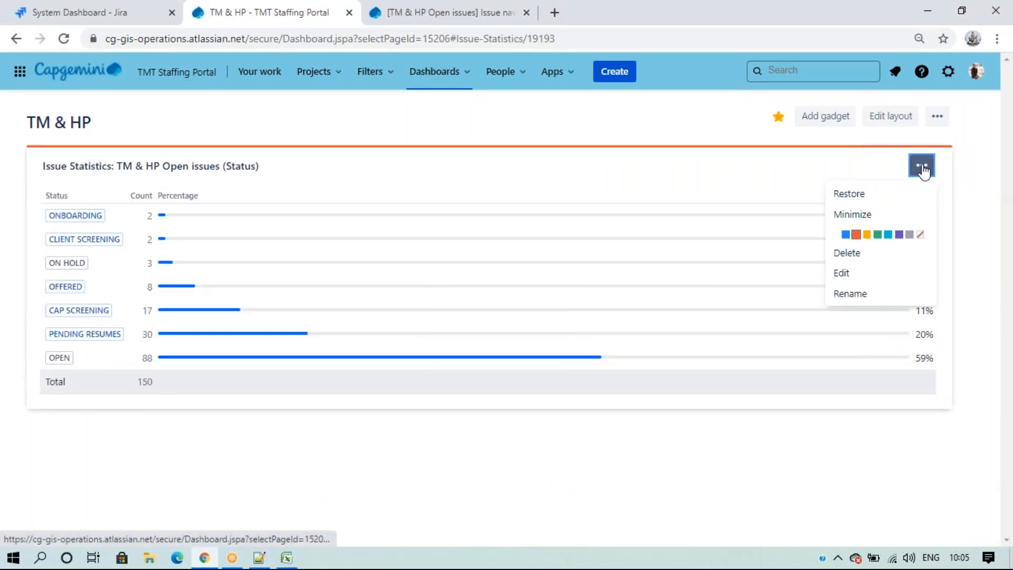
click(884, 194)
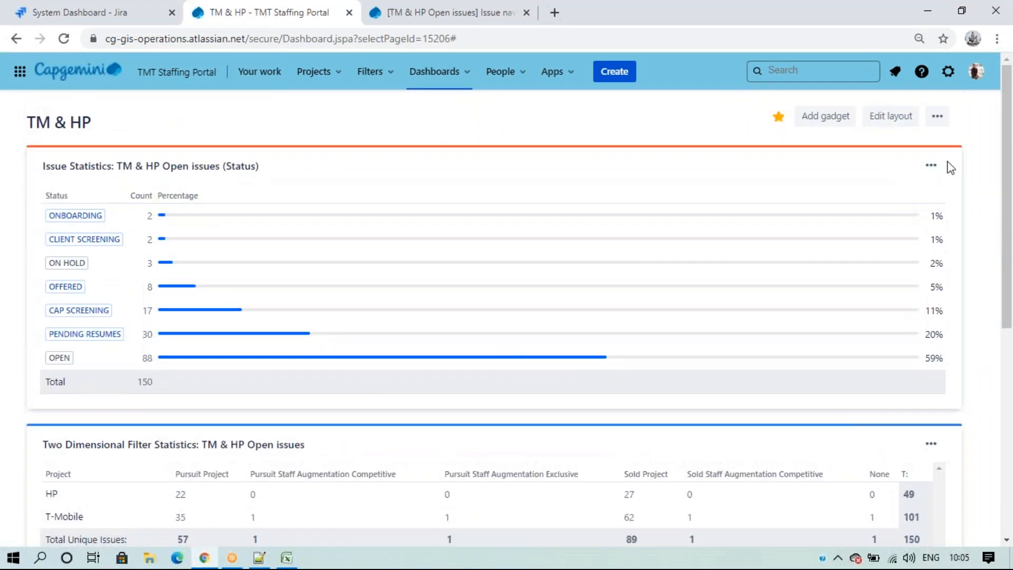
click(932, 168)
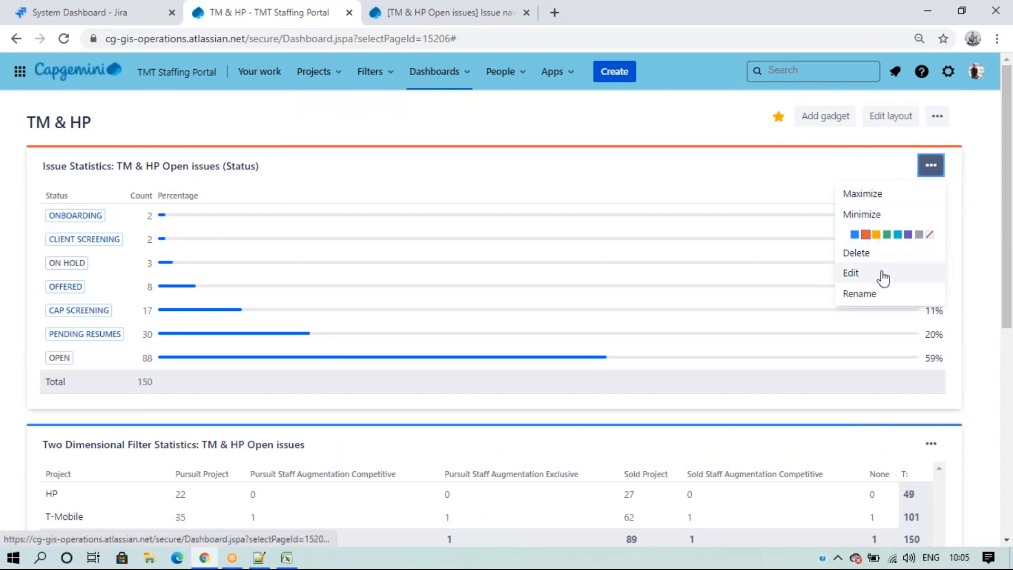
click(870, 294)
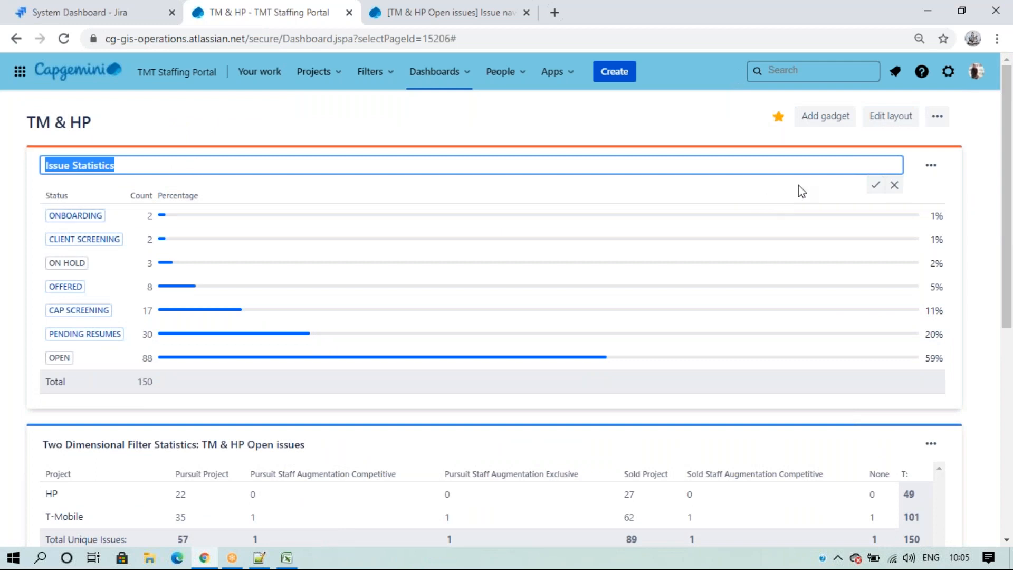
click(896, 186)
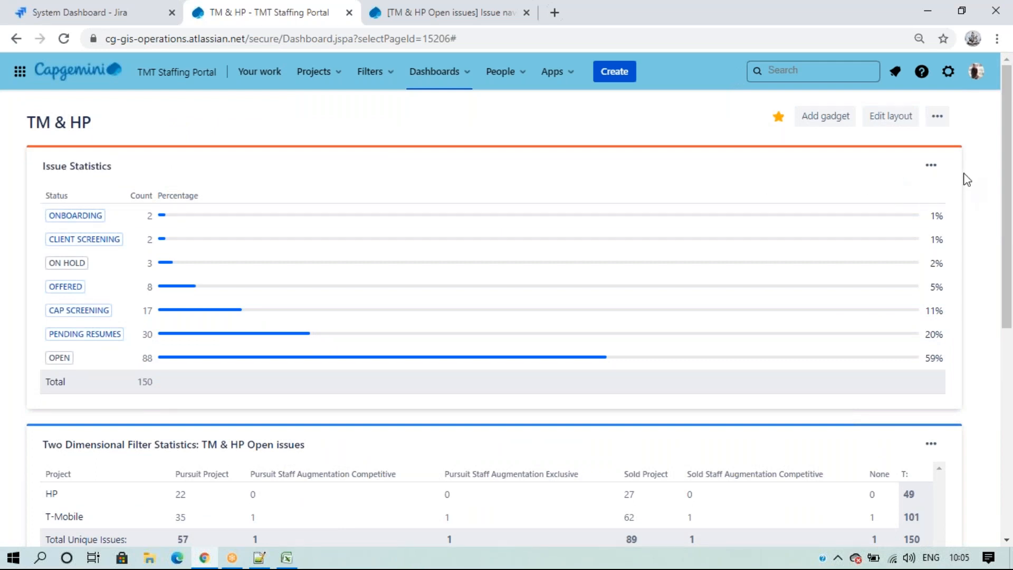
Edit the Issue Statistics gadget to sort in Descending direction and save it.
click(932, 166)
click(852, 272)
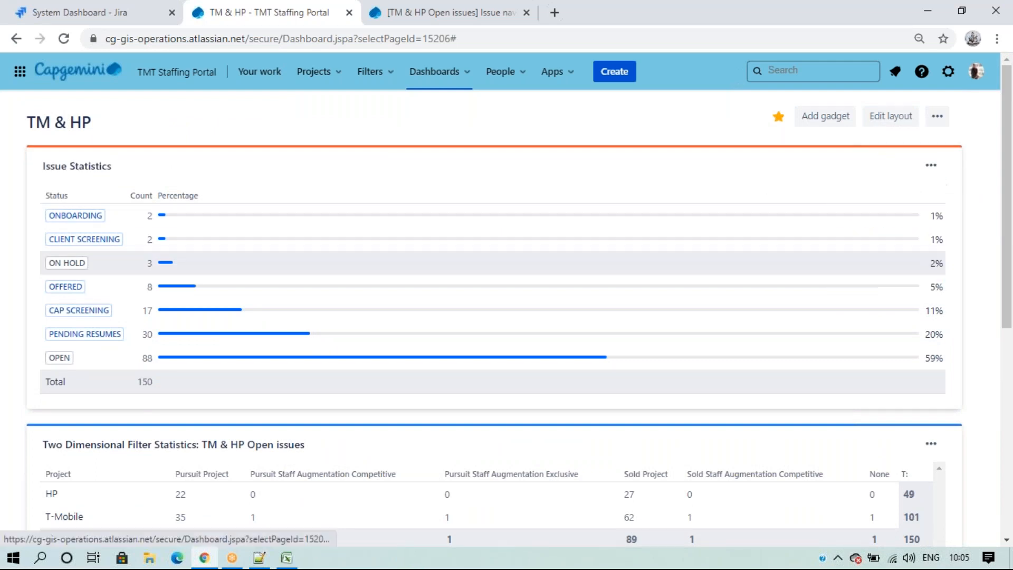
scroll(213, 297, down, 1)
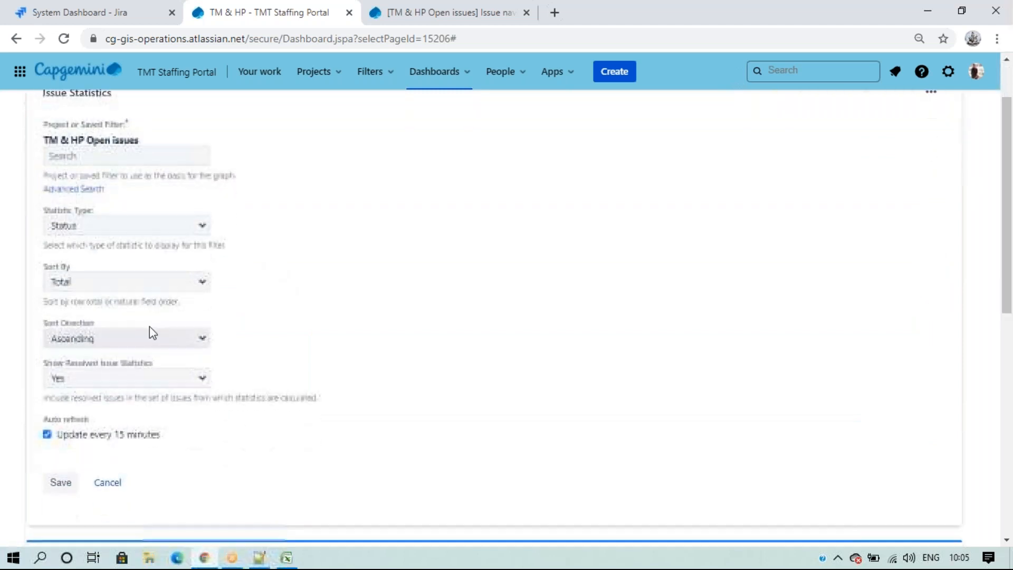
click(96, 335)
click(86, 363)
click(60, 488)
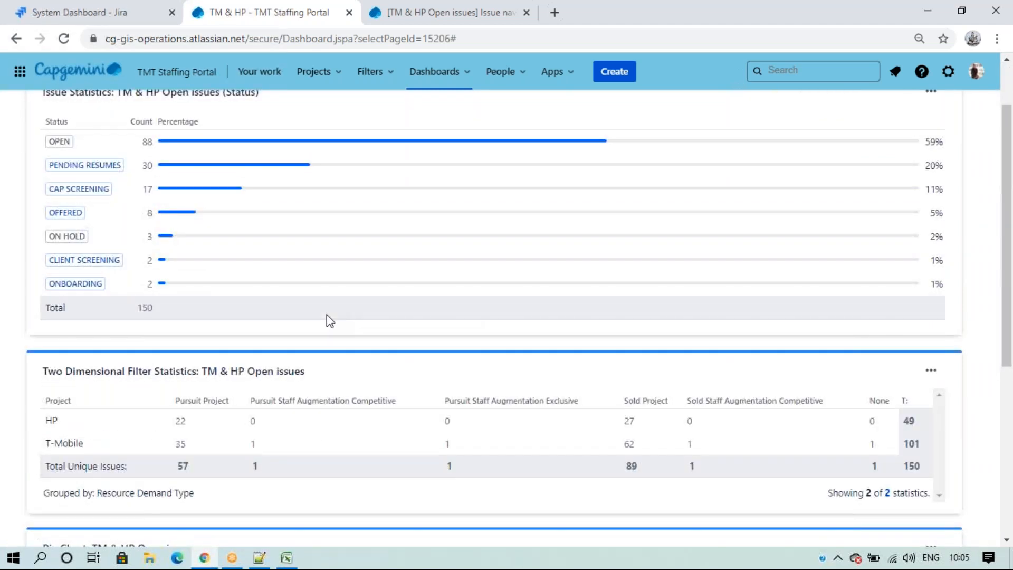
scroll(227, 249, up, 3)
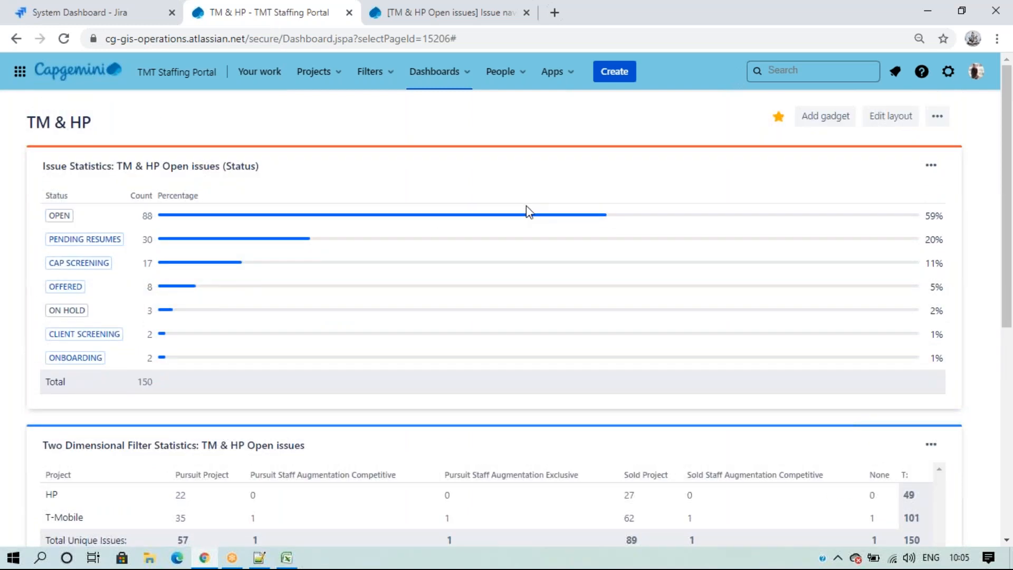
Open the dashboard finder, look through the list of dashboards and return to TM & HP.
click(934, 117)
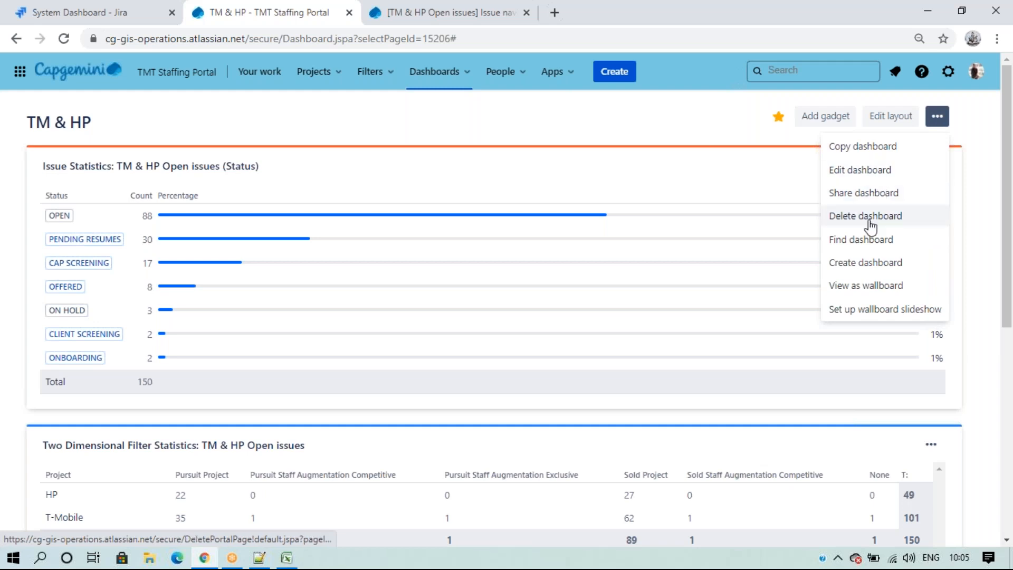
click(846, 240)
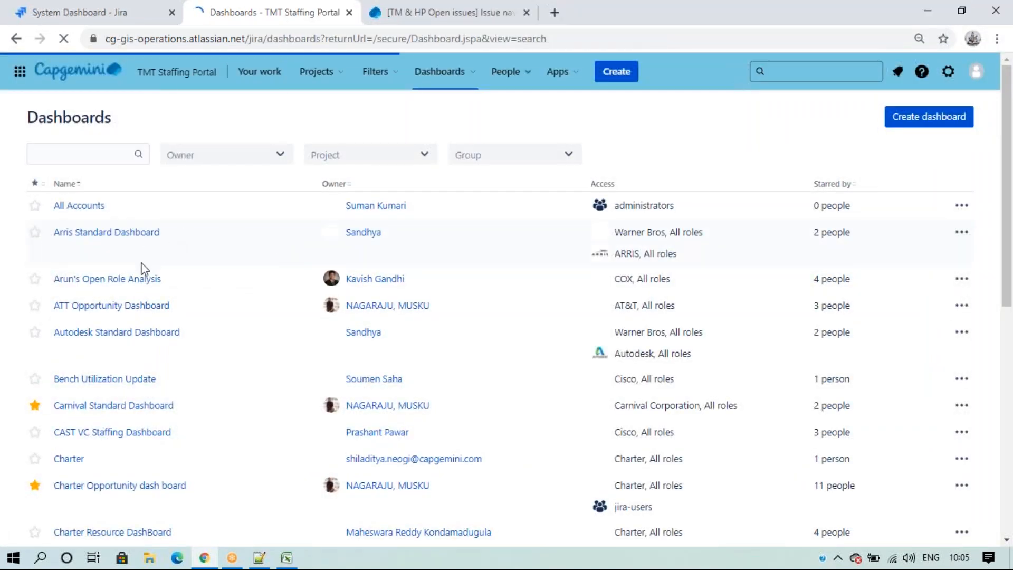
scroll(140, 267, down, 9)
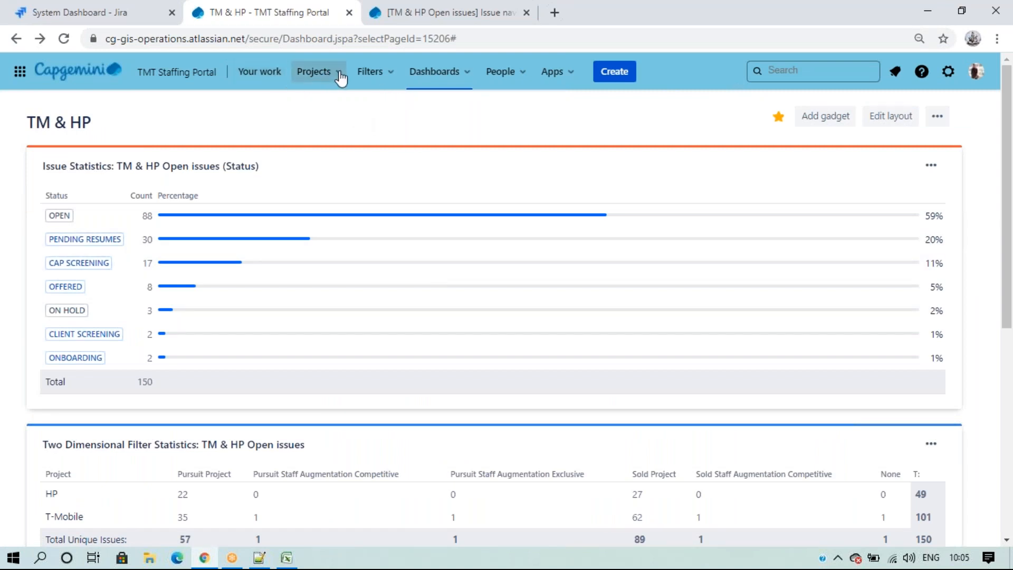
Edit the Issue Statistics gadget to use the saved filter T-Mobile demands through the advanced search, and save it.
click(931, 166)
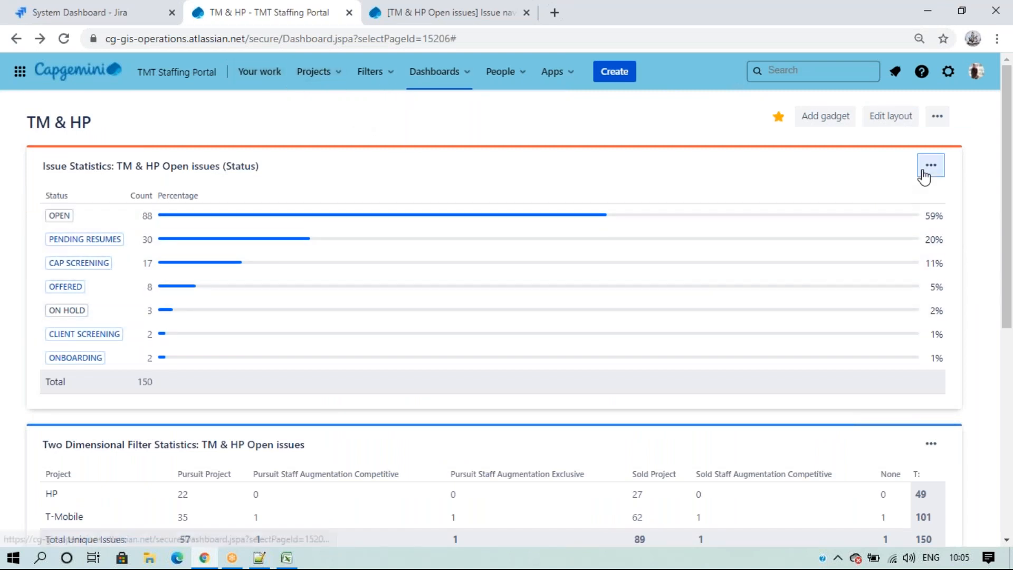
click(852, 273)
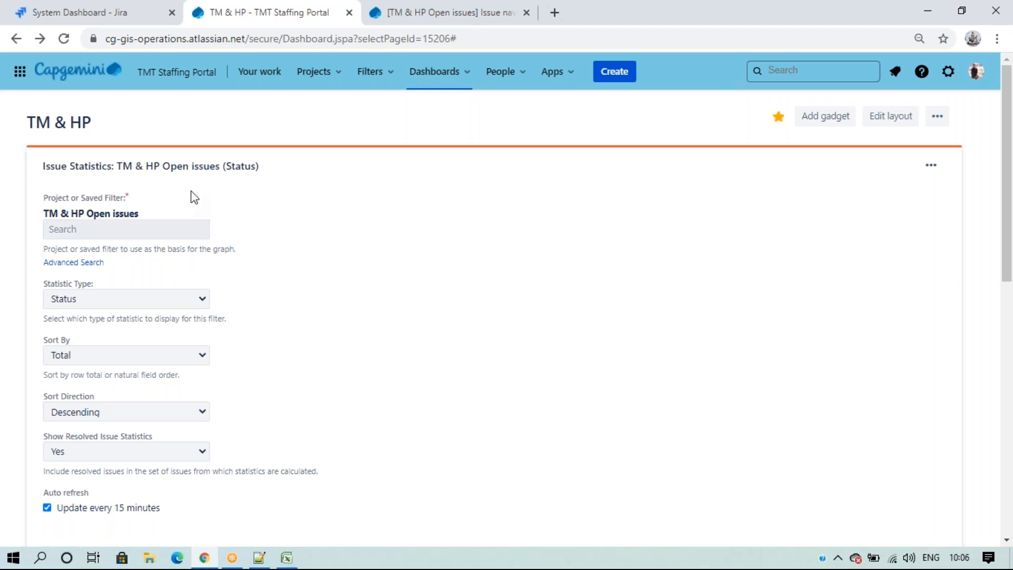
click(72, 264)
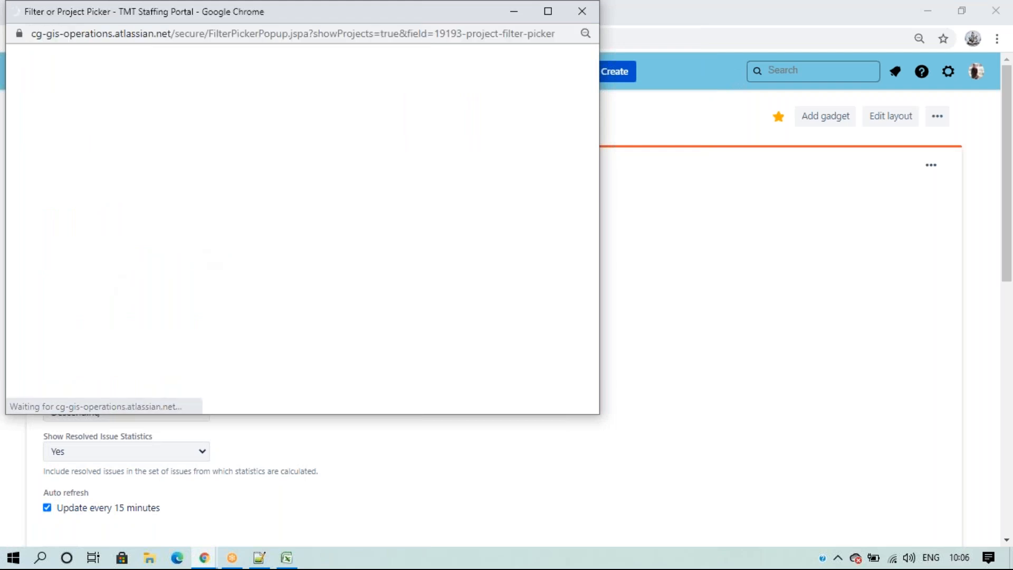
scroll(132, 257, down, 4)
scroll(102, 260, down, 10)
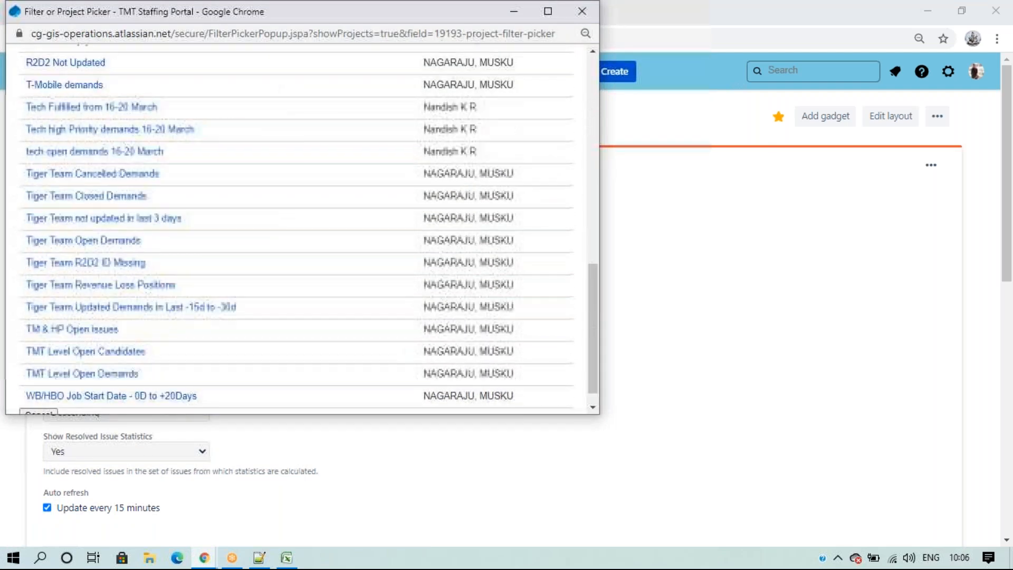
scroll(105, 301, down, 1)
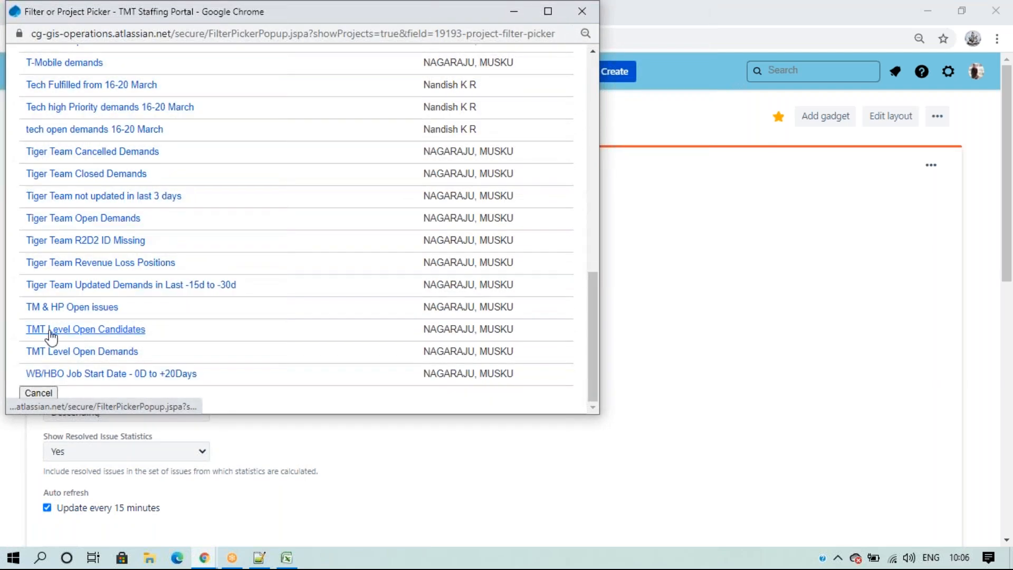
scroll(76, 348, up, 1)
scroll(79, 353, down, 1)
scroll(87, 365, up, 1)
scroll(87, 356, up, 5)
scroll(87, 356, down, 3)
scroll(89, 358, up, 1)
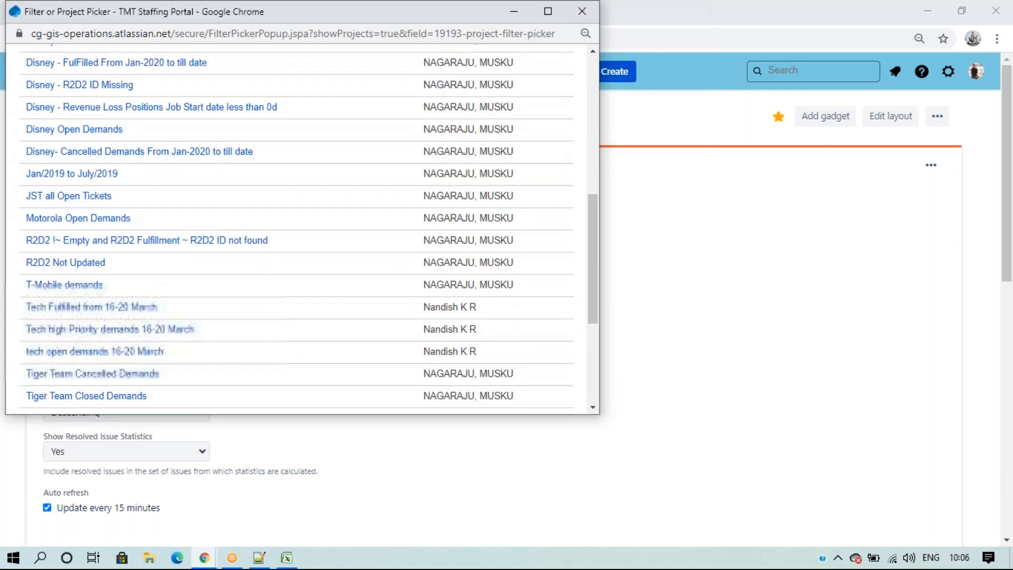
click(61, 284)
scroll(112, 294, down, 5)
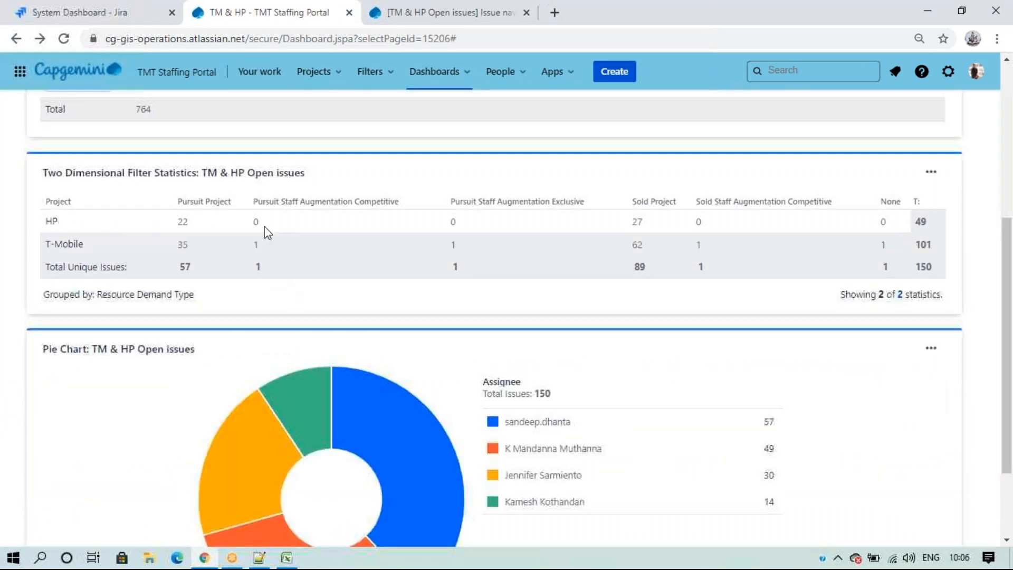
scroll(234, 227, up, 5)
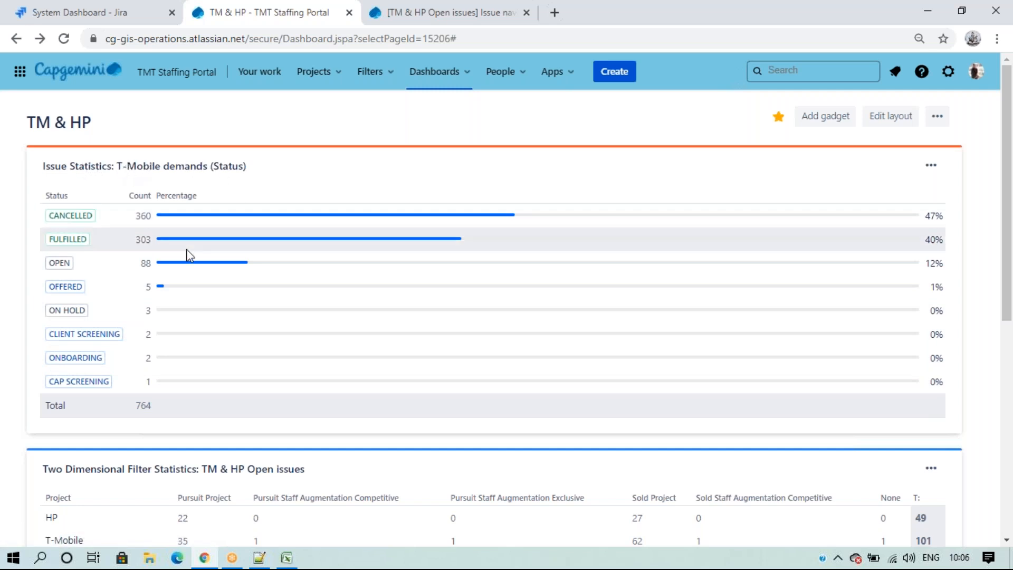
scroll(159, 312, down, 5)
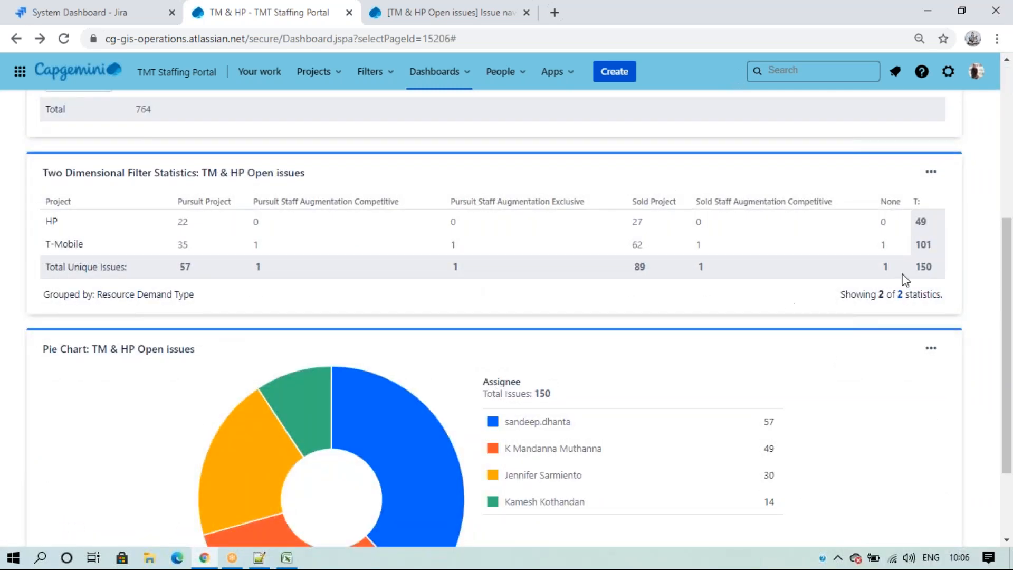
scroll(459, 418, up, 5)
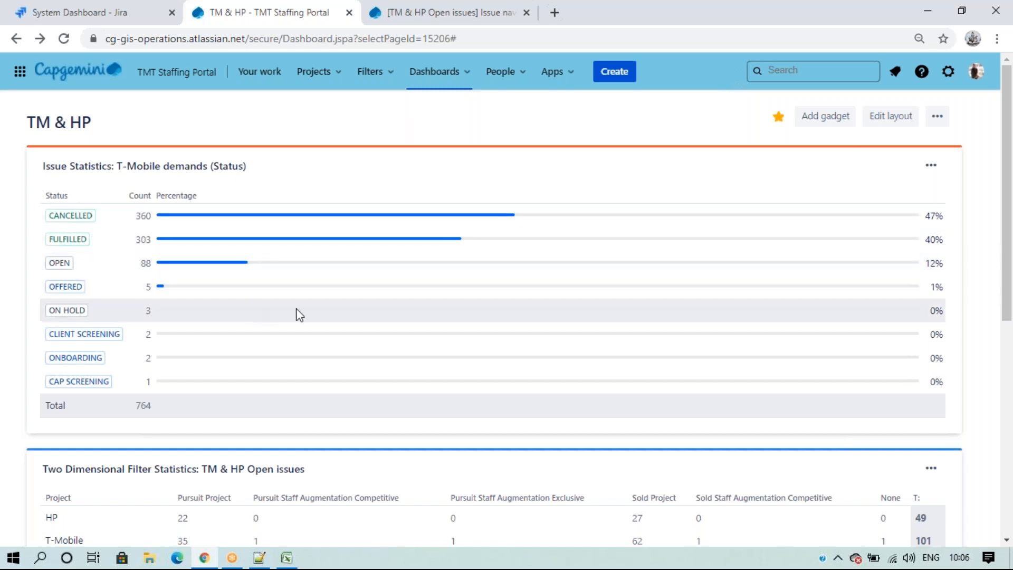
Look through the starred dashboards and open the Tiger Team Dashboard.
click(320, 77)
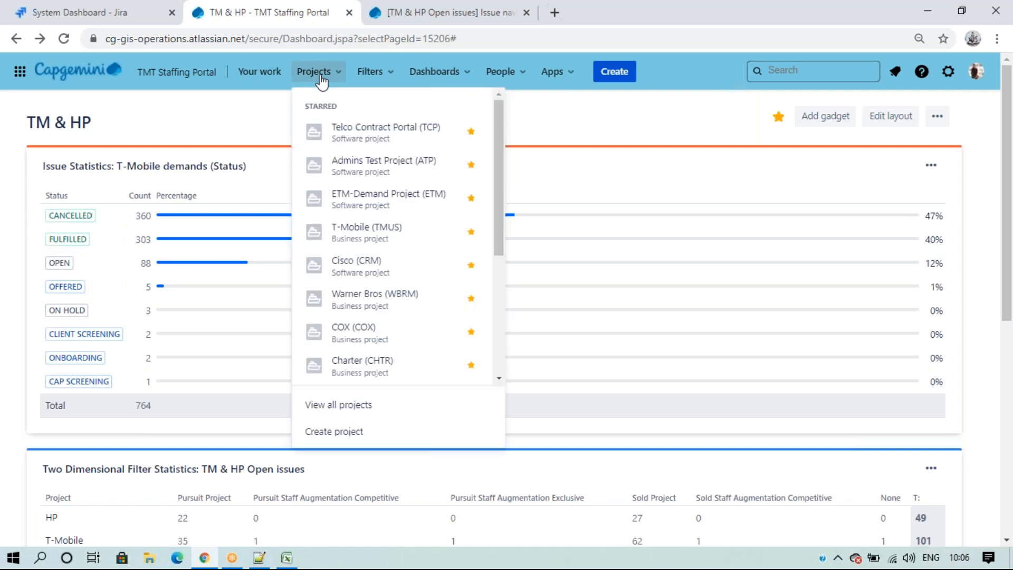
click(454, 77)
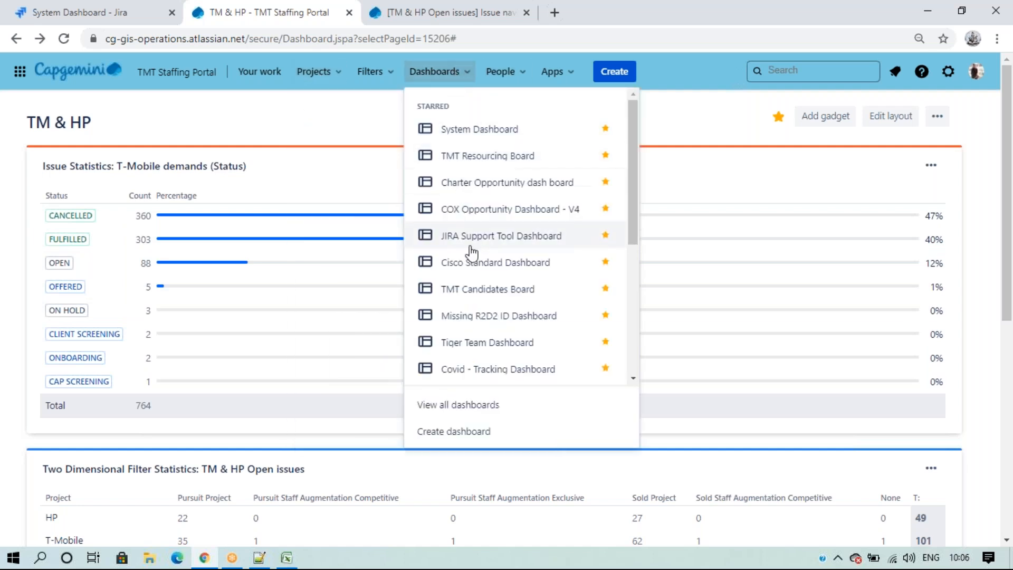
scroll(475, 269, down, 3)
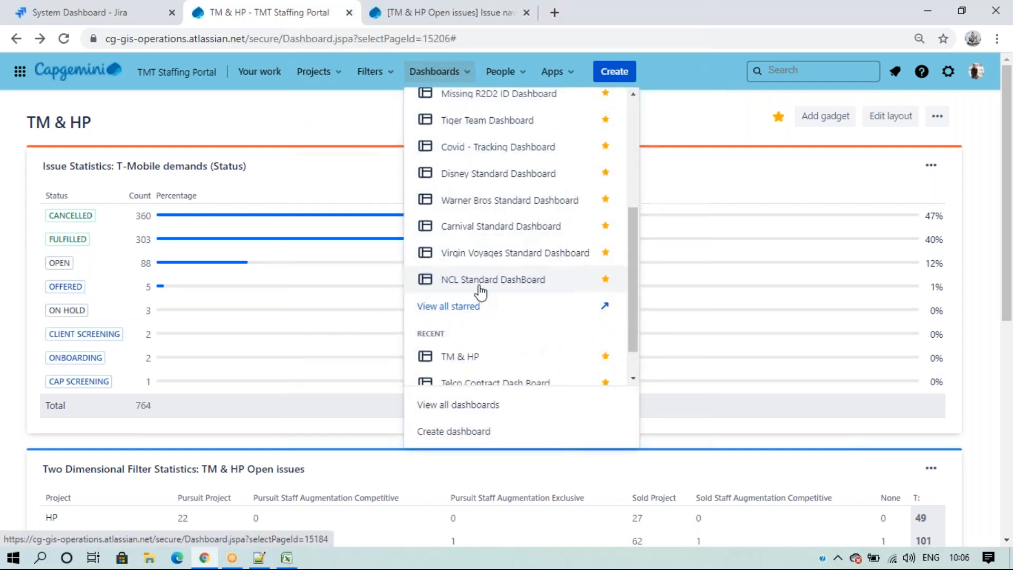
scroll(481, 290, up, 3)
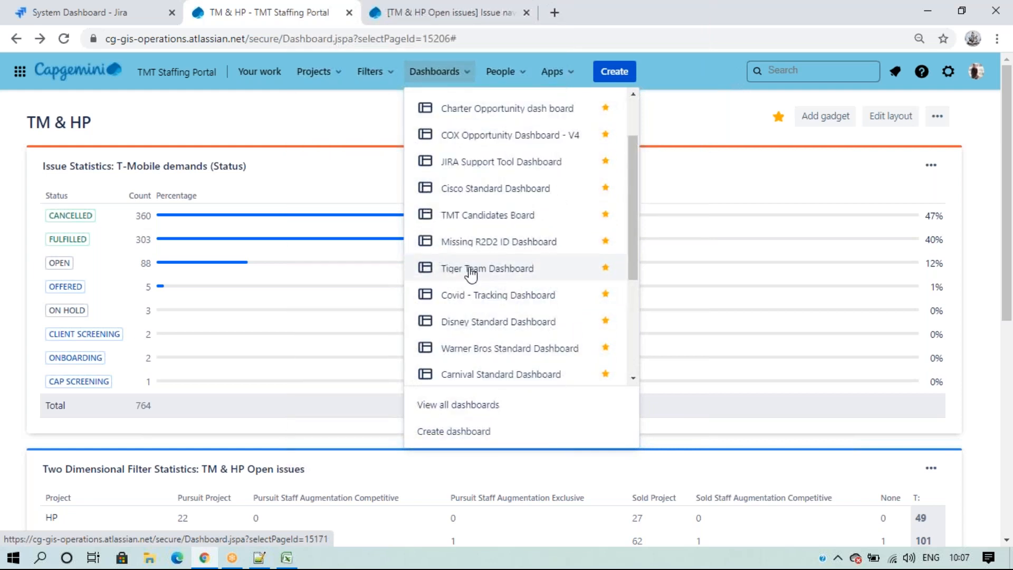
click(486, 269)
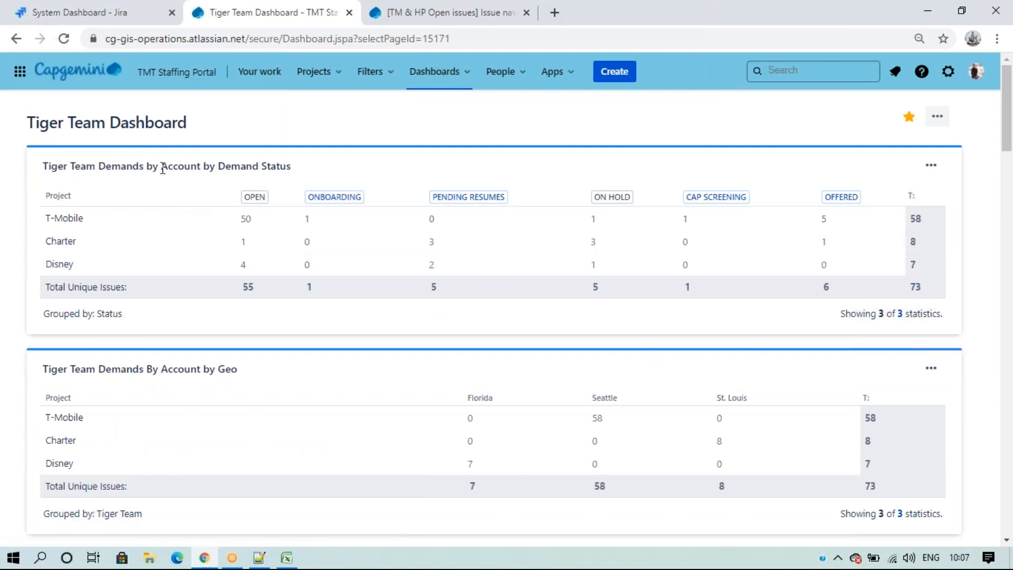
Examine the Tiger Team gadgets for demands by geo, due dates, candidates by status, missing R2D2 IDs and demands past start date.
scroll(295, 190, down, 3)
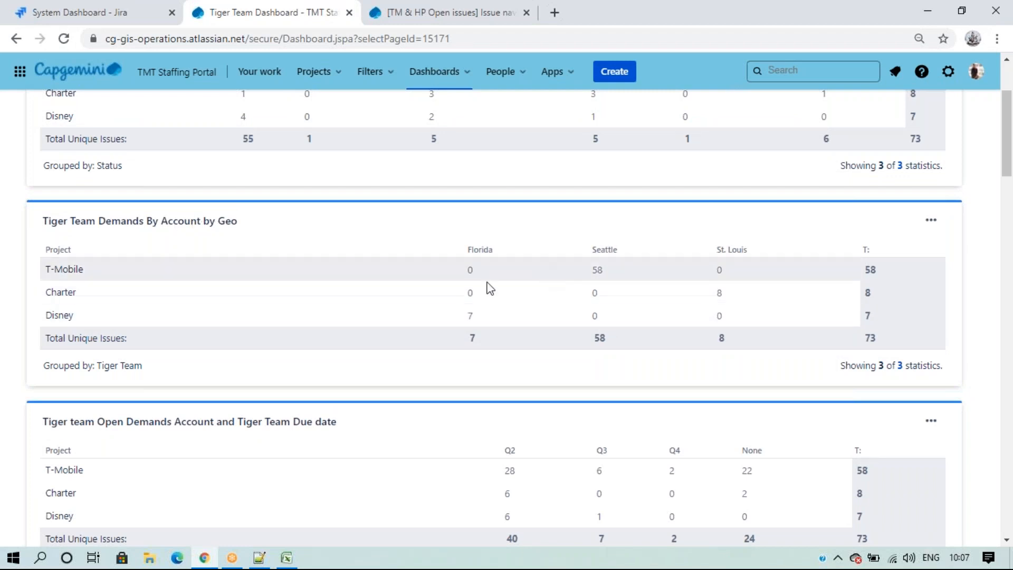
scroll(727, 289, down, 4)
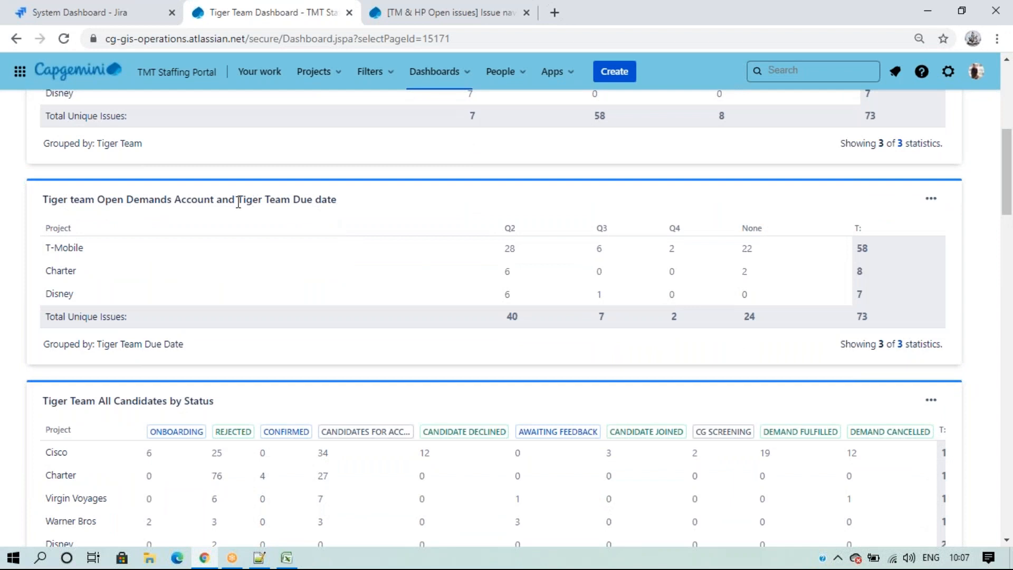
scroll(339, 215, down, 4)
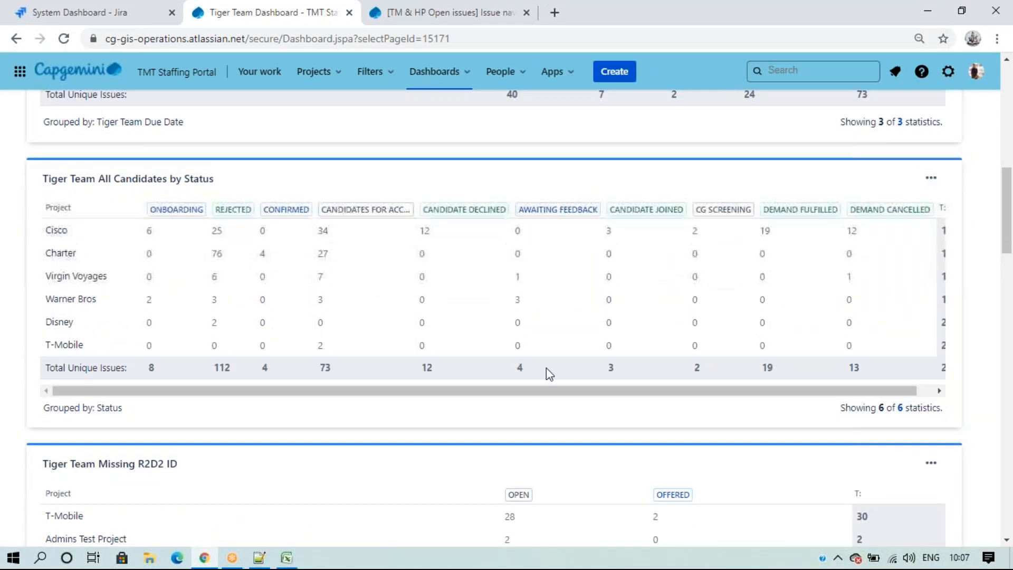
drag(487, 392, 645, 389)
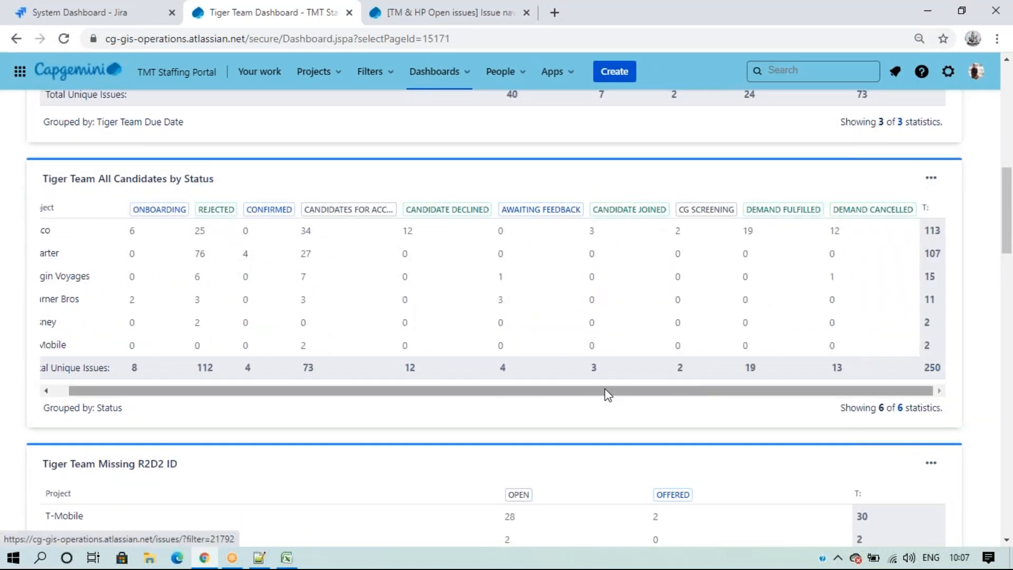
drag(499, 391, 262, 310)
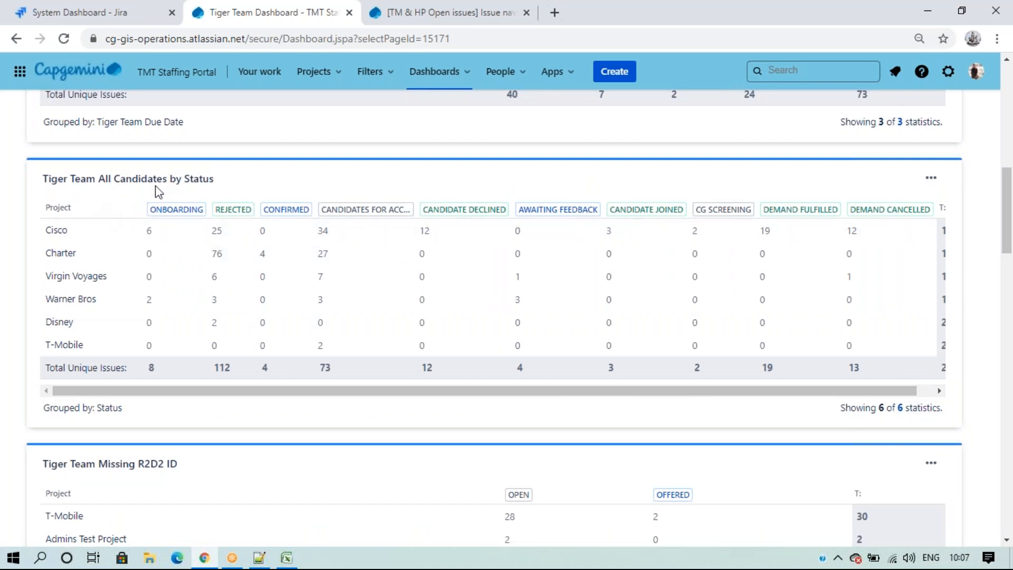
scroll(267, 275, down, 4)
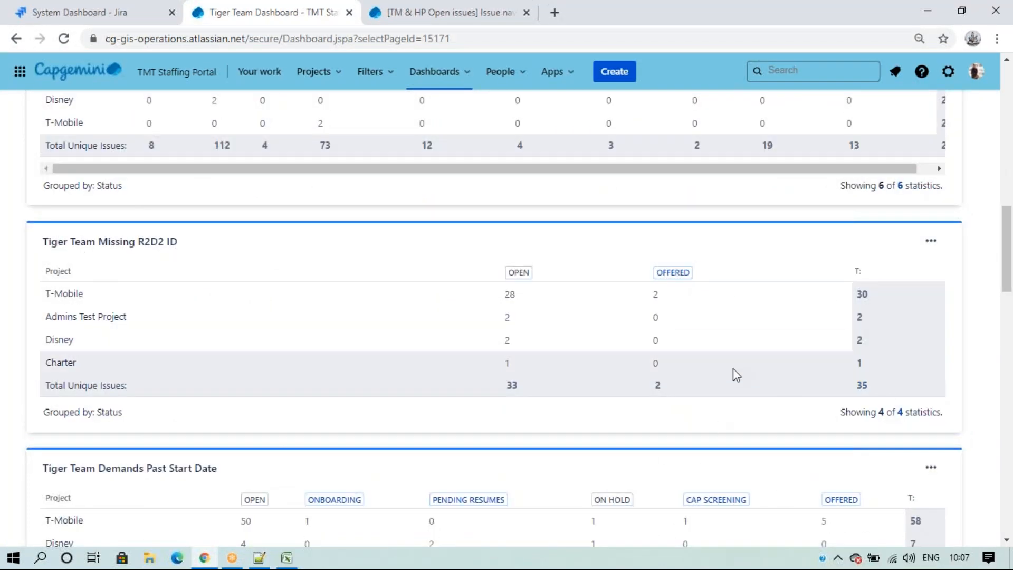
scroll(710, 369, down, 3)
scroll(712, 372, down, 1)
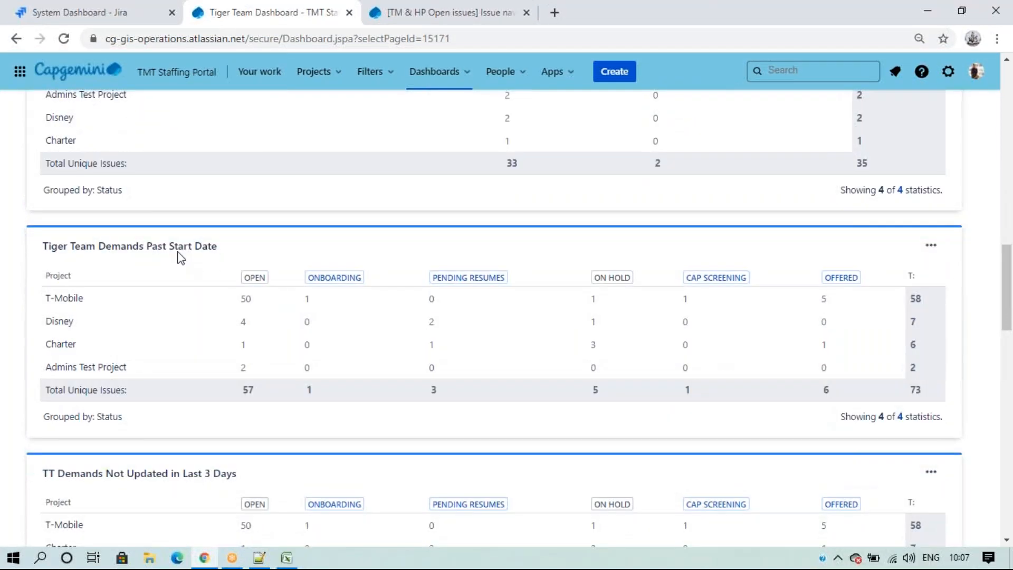
Examine the gadgets for demands not updated in the last 3 days and the pie chart of reasons for cancellation.
scroll(166, 268, down, 4)
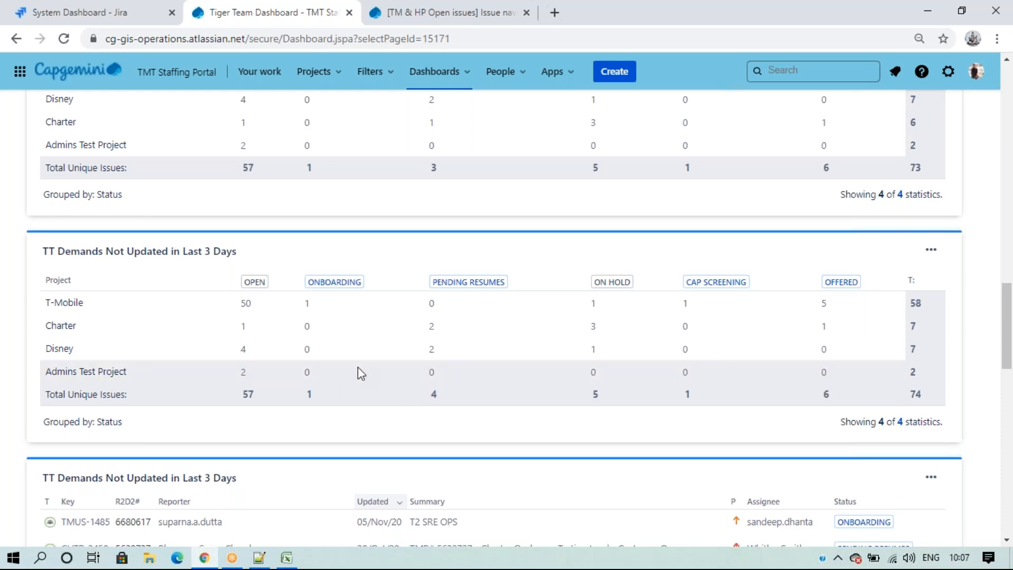
scroll(281, 340, down, 5)
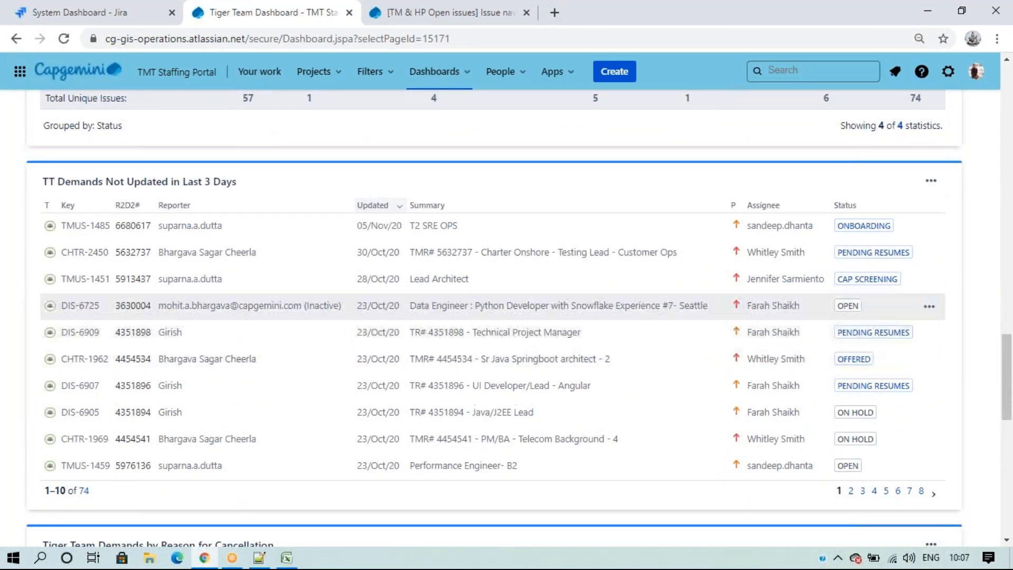
scroll(393, 332, down, 5)
scroll(496, 241, up, 7)
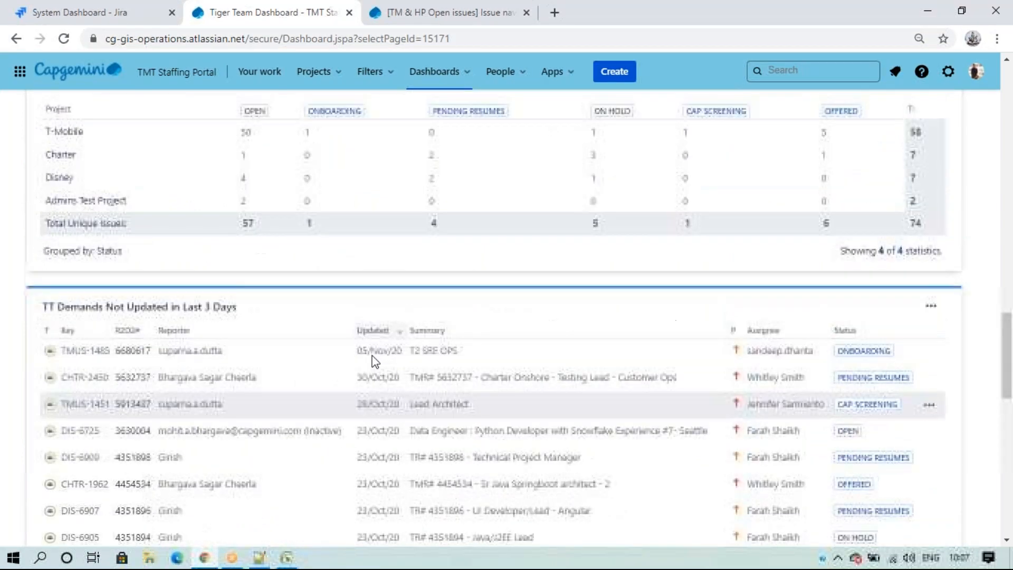
scroll(496, 242, down, 12)
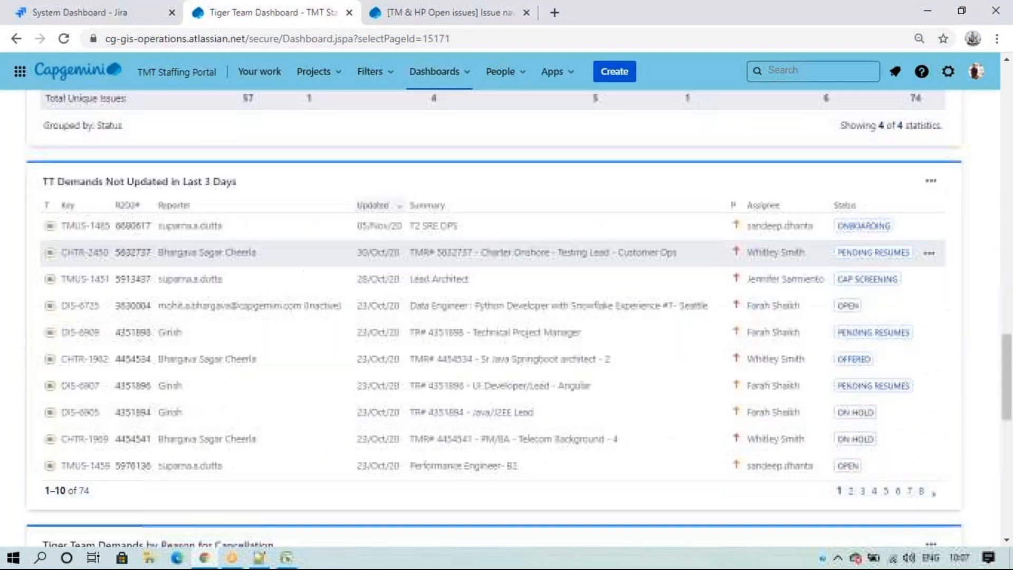
scroll(495, 294, up, 4)
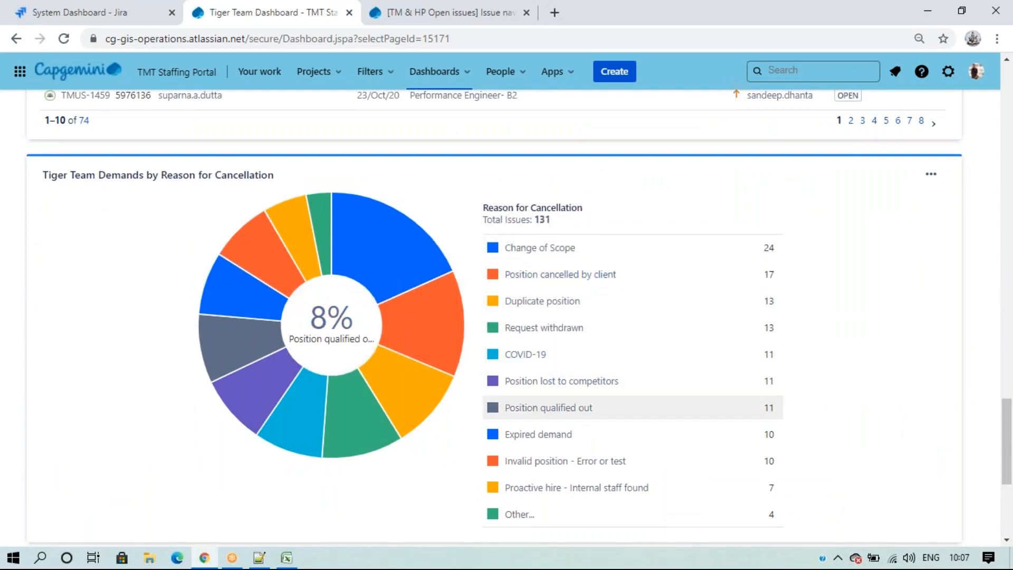
scroll(558, 488, down, 10)
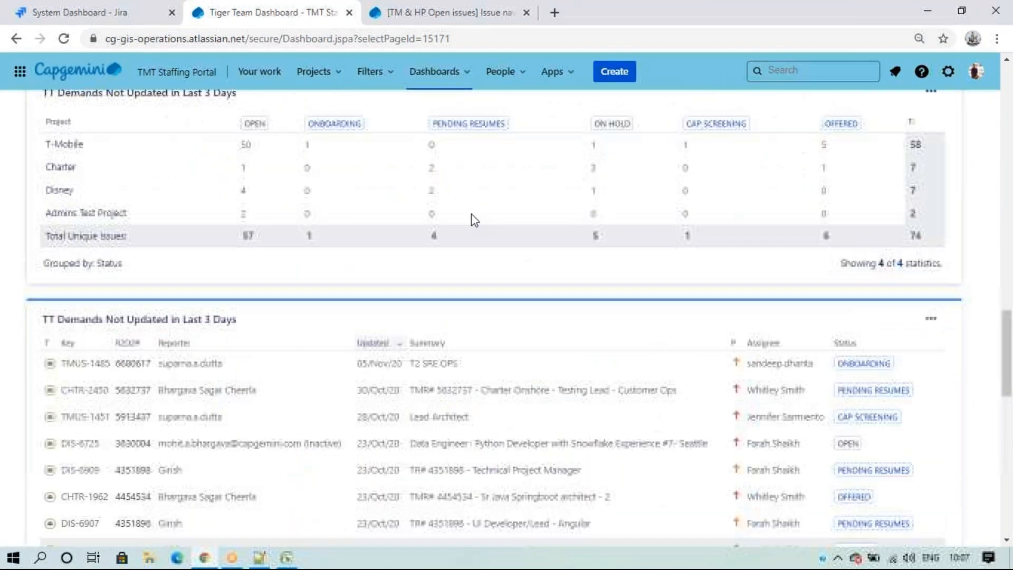
scroll(545, 219, up, 15)
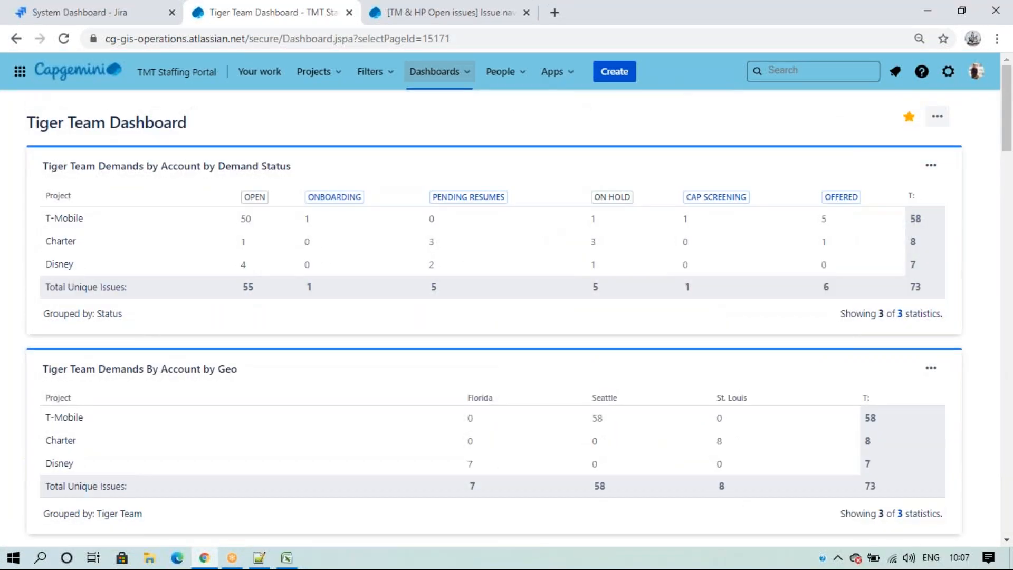
Return to the TM & HP dashboard and review its issue statistics, two-dimensional and pie chart gadgets.
click(439, 71)
scroll(471, 273, down, 5)
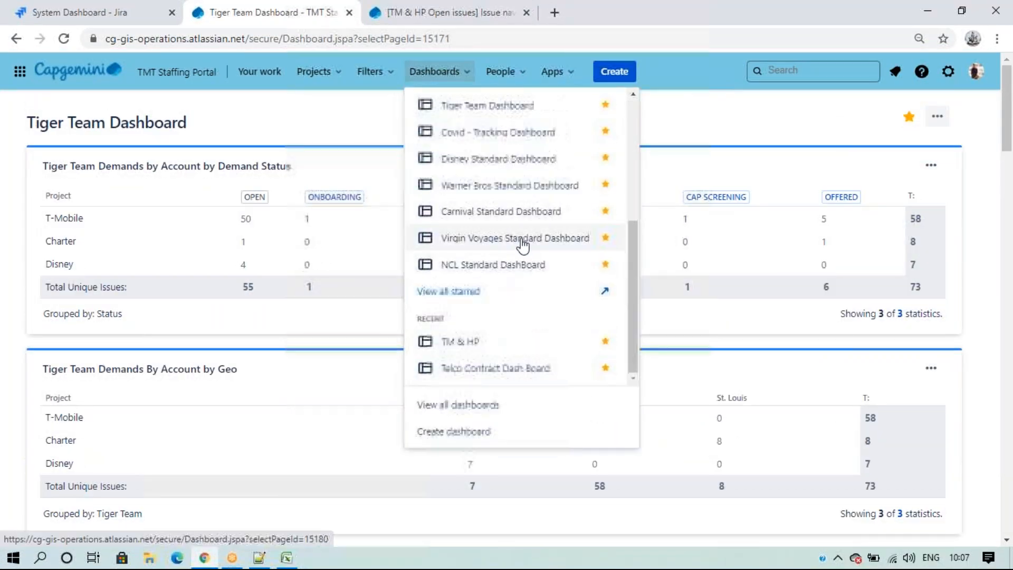
click(488, 352)
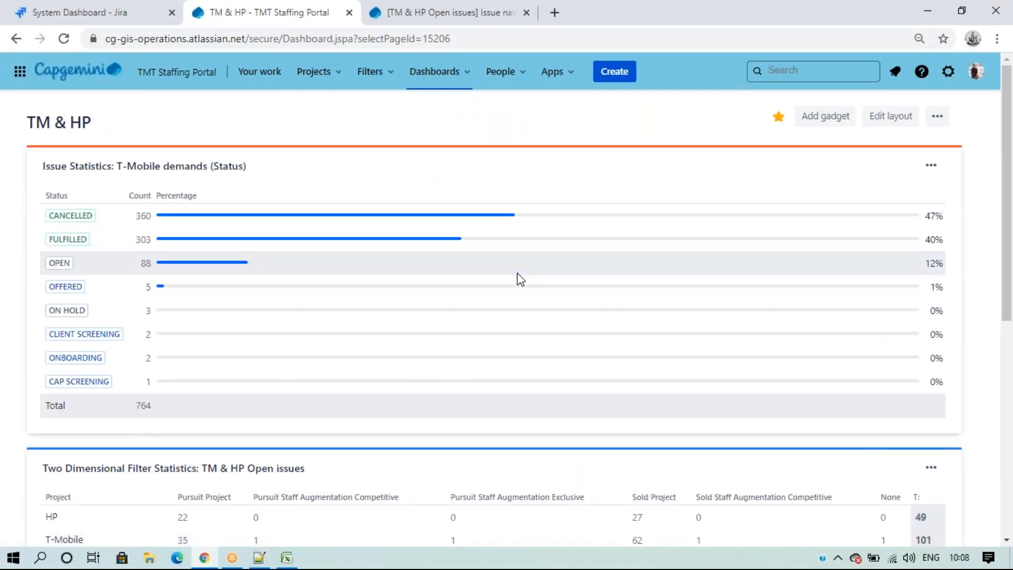
scroll(458, 387, down, 7)
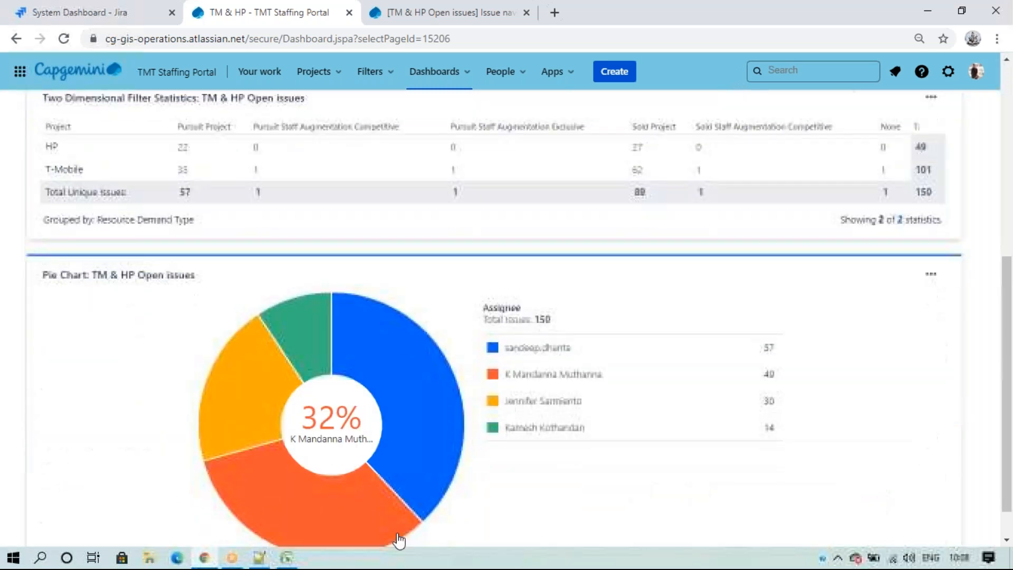
scroll(490, 458, up, 7)
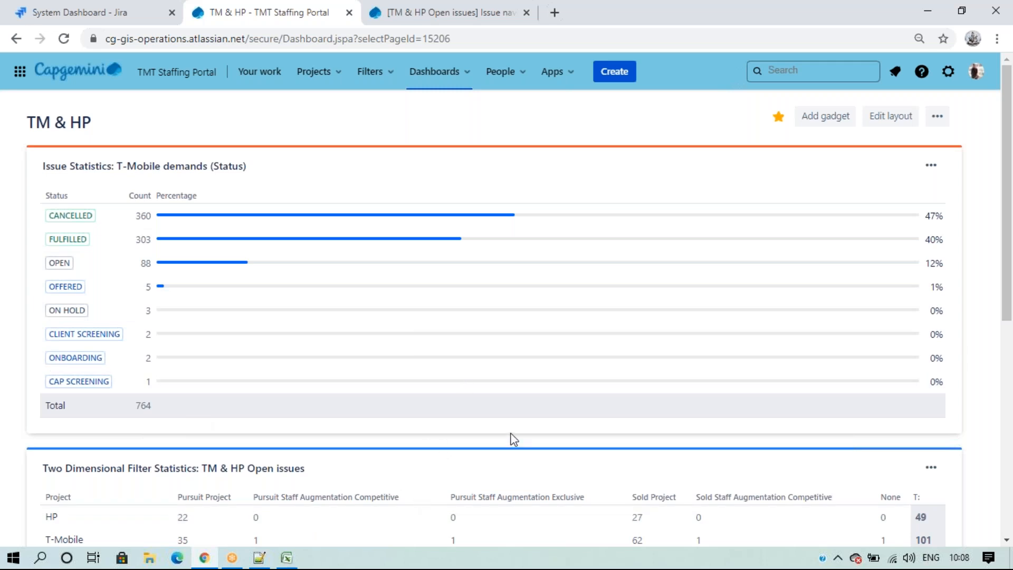
scroll(471, 445, down, 7)
scroll(628, 446, up, 6)
scroll(552, 472, up, 1)
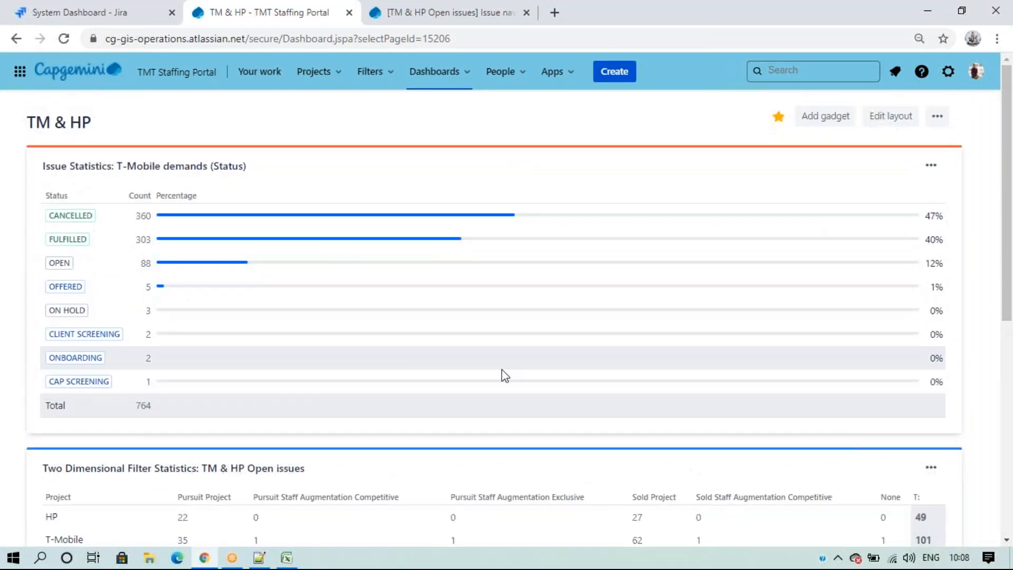